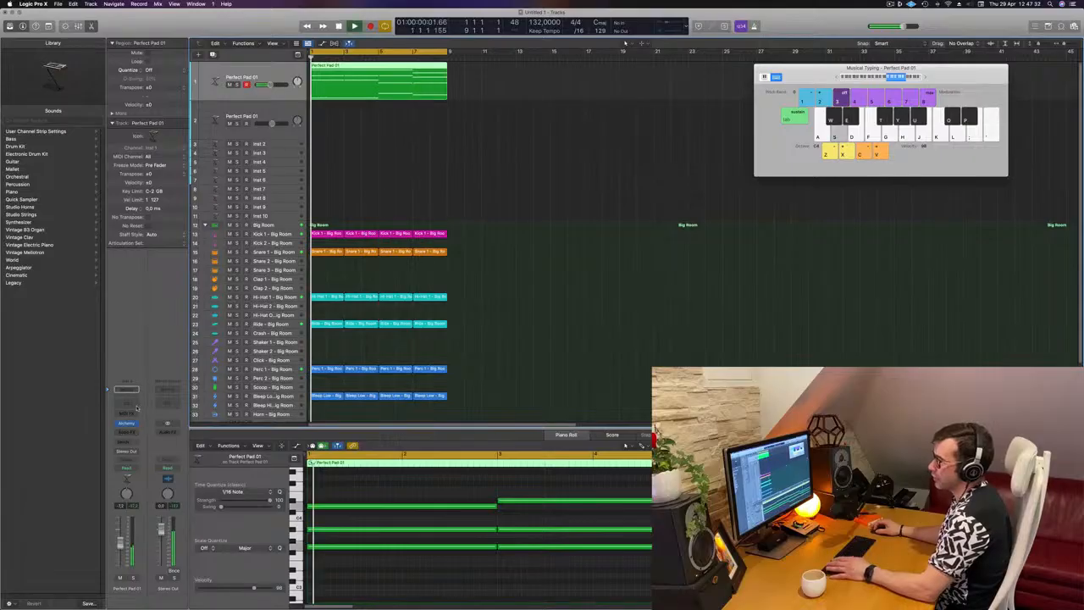
Insert a Compressor on the Perfect Pad 01 track and set its side chain source to Kick 1 - Big Room (Inst 11)
left_click(132, 432)
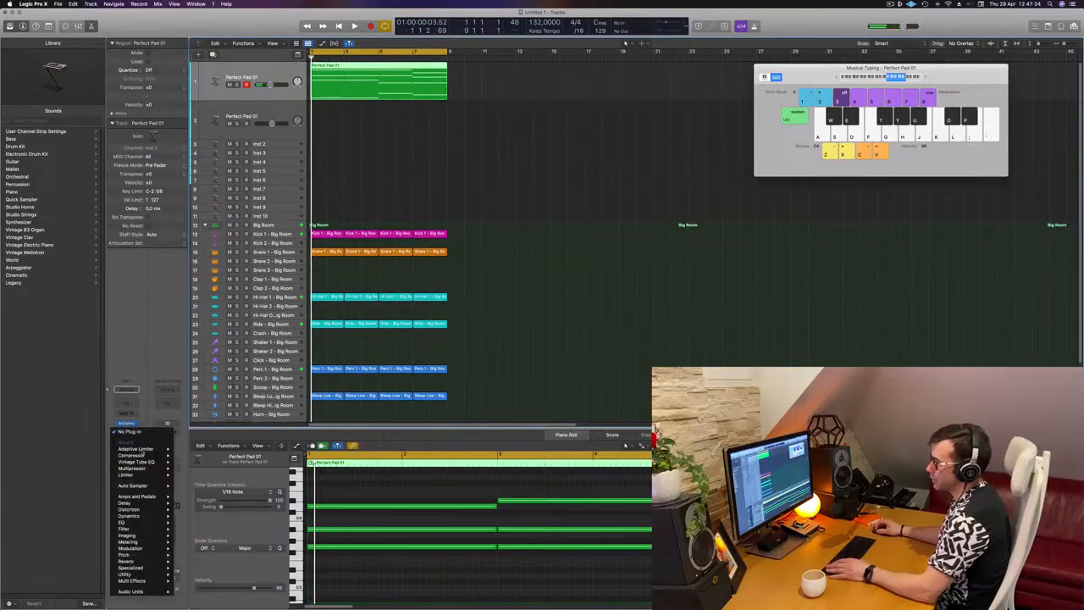
left_click(180, 460)
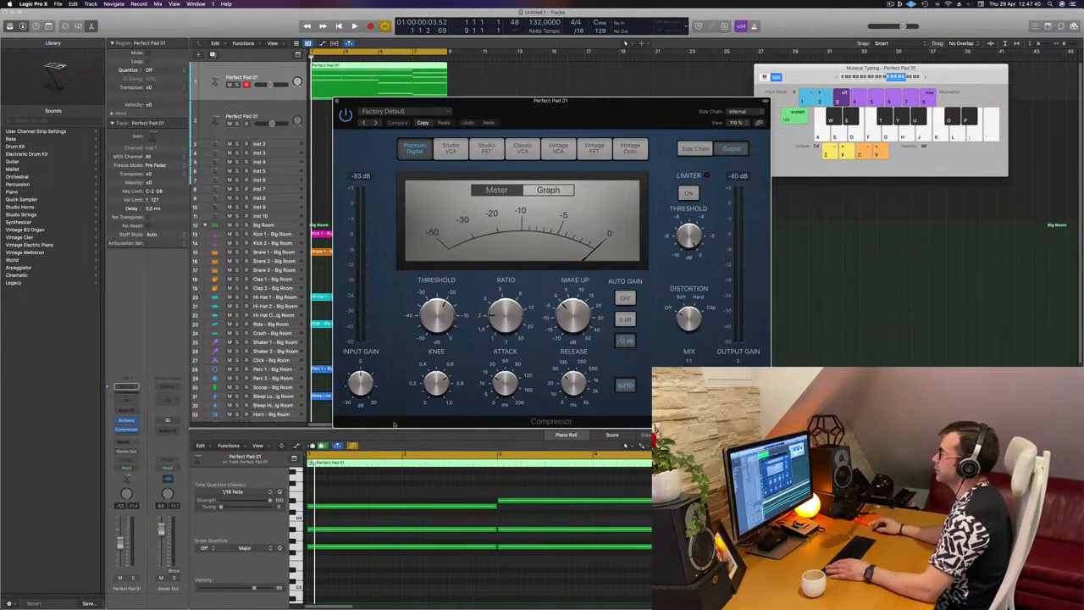
left_click_drag(592, 112, 549, 102)
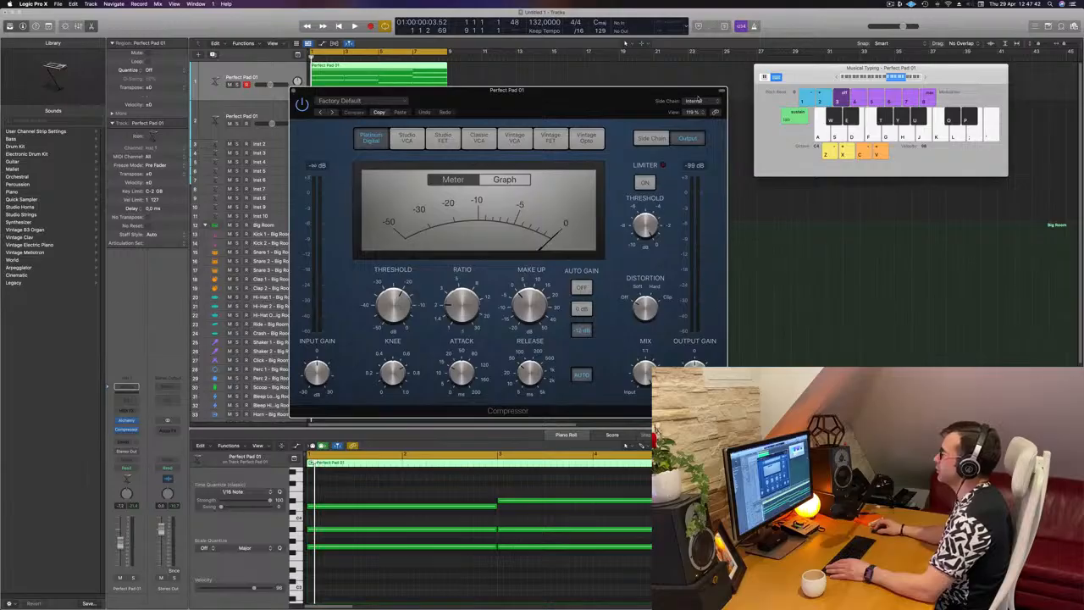
left_click(697, 101)
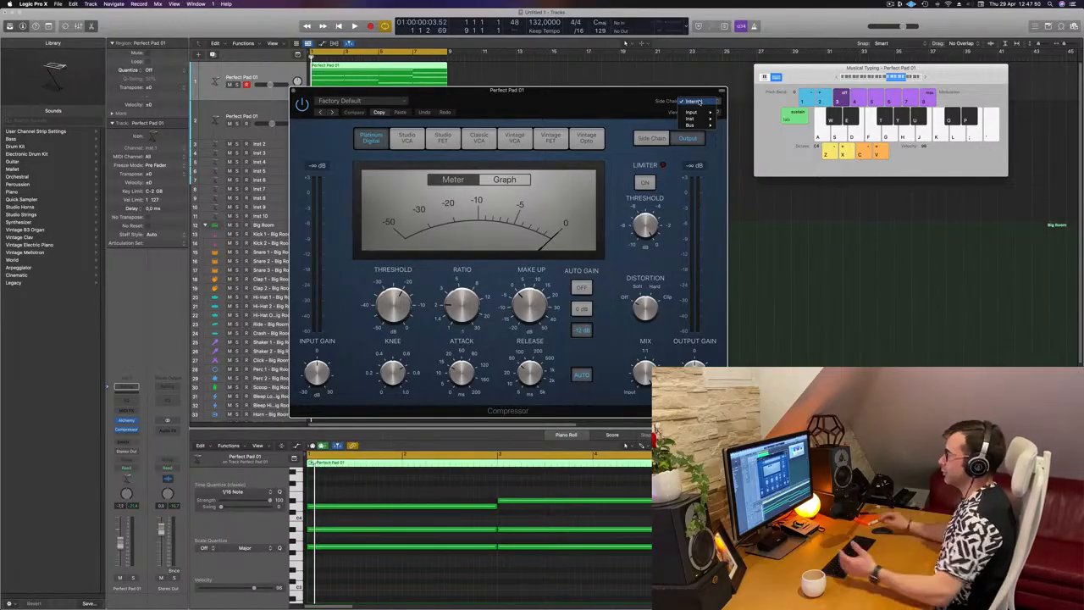
mouse_move(702, 120)
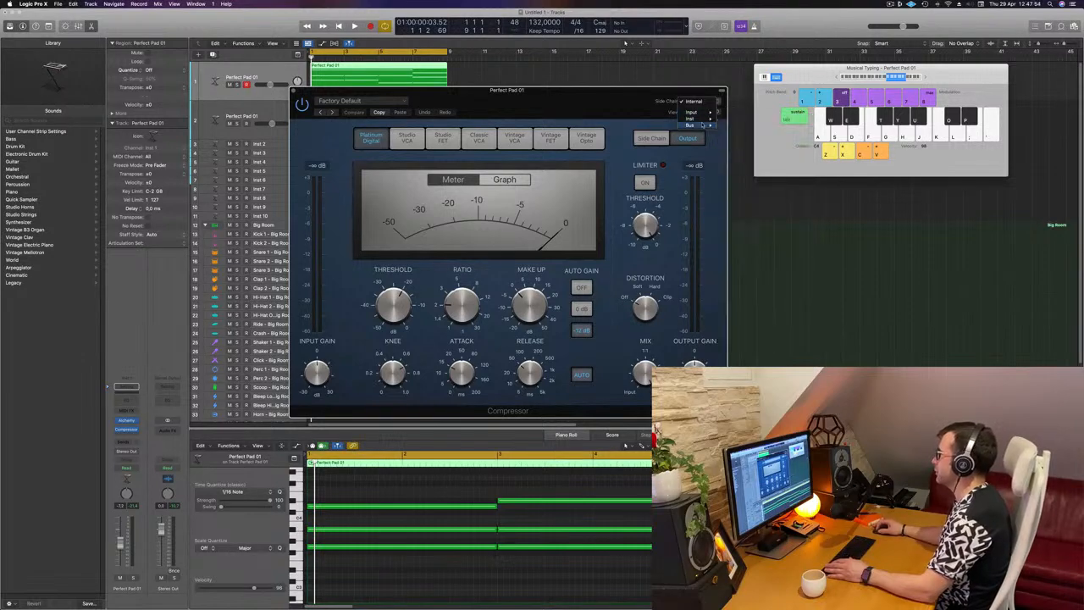
left_click(754, 177)
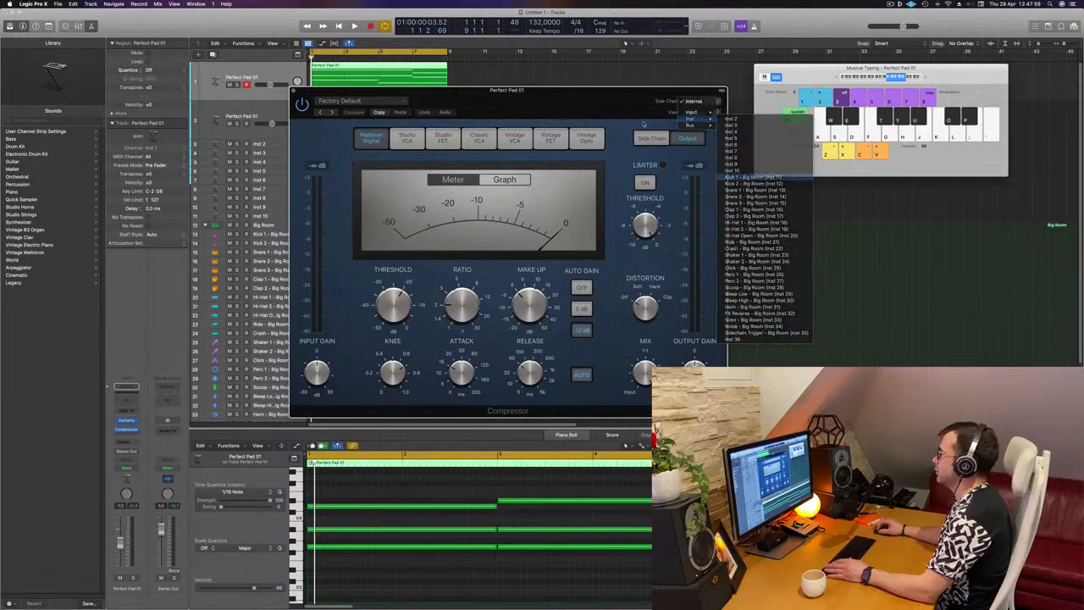
While the loop plays, set the compressor's ratio to about 4.1:1 and fine-tune its threshold for audible pumping
left_click_drag(617, 102, 824, 100)
key("space")
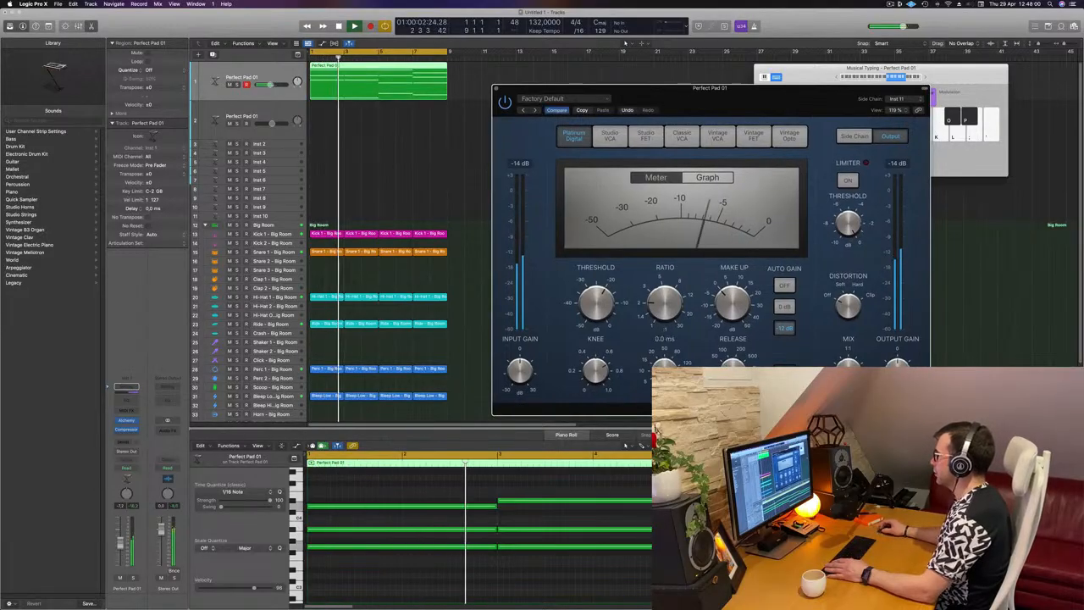
left_click(733, 303)
left_click_drag(667, 302, 675, 278)
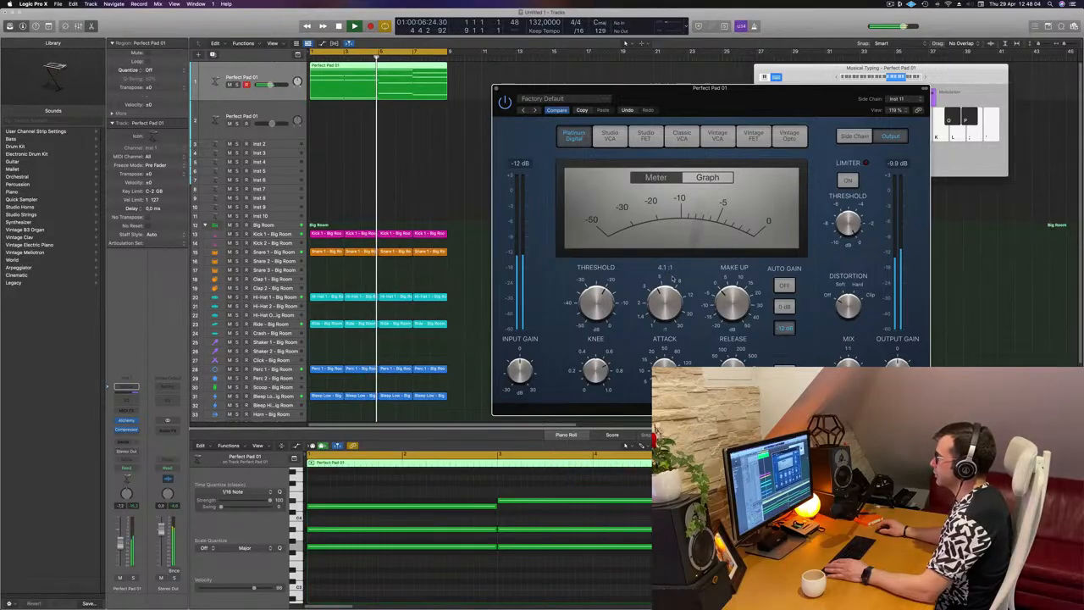
left_click_drag(605, 295, 608, 292)
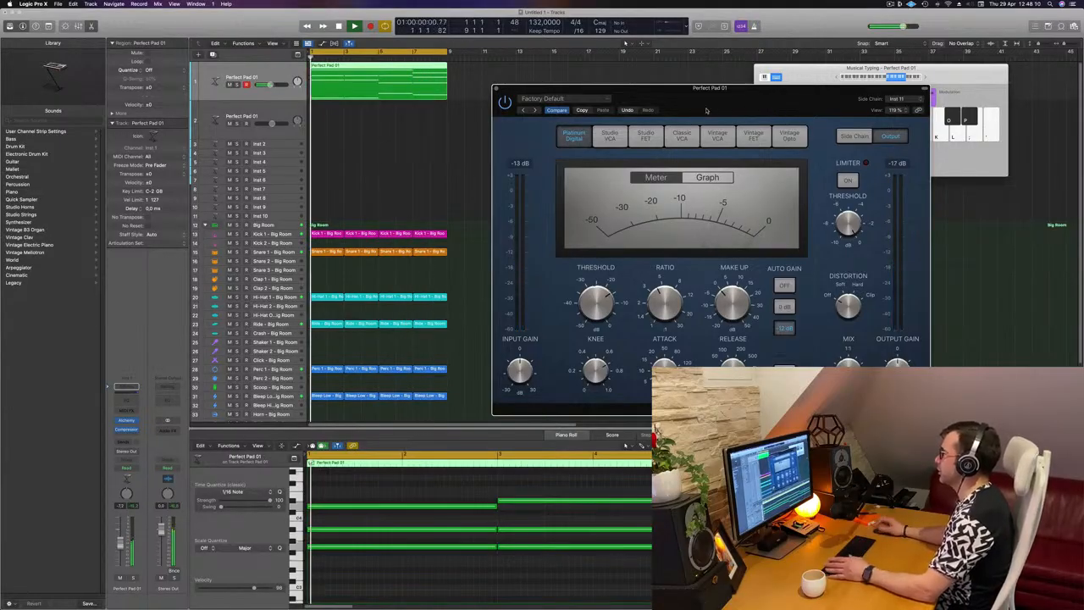
left_click_drag(774, 108, 712, 115)
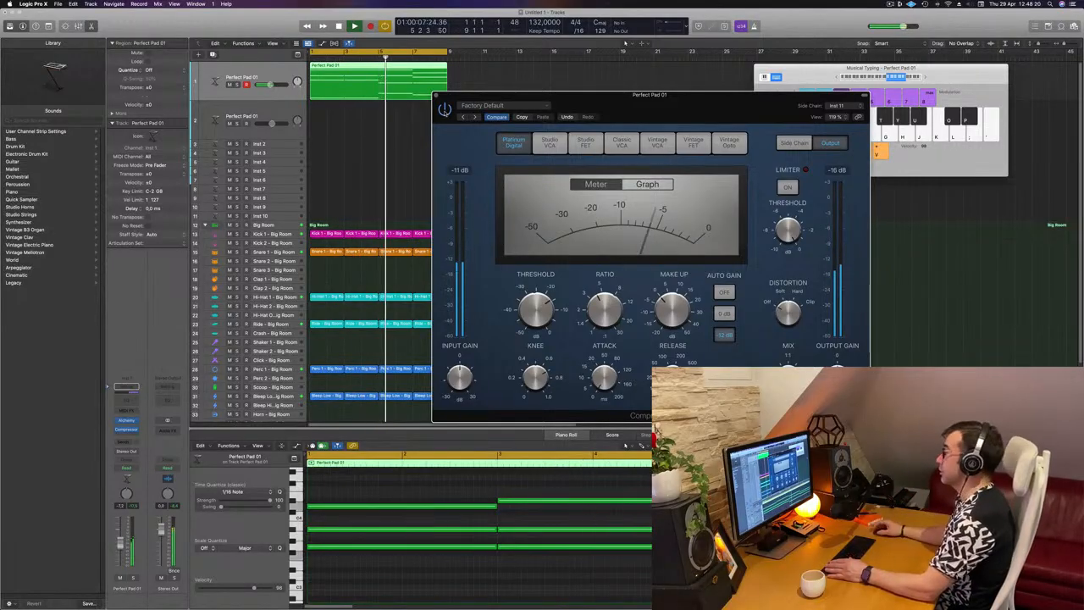
left_click_drag(645, 98, 638, 98)
key("space")
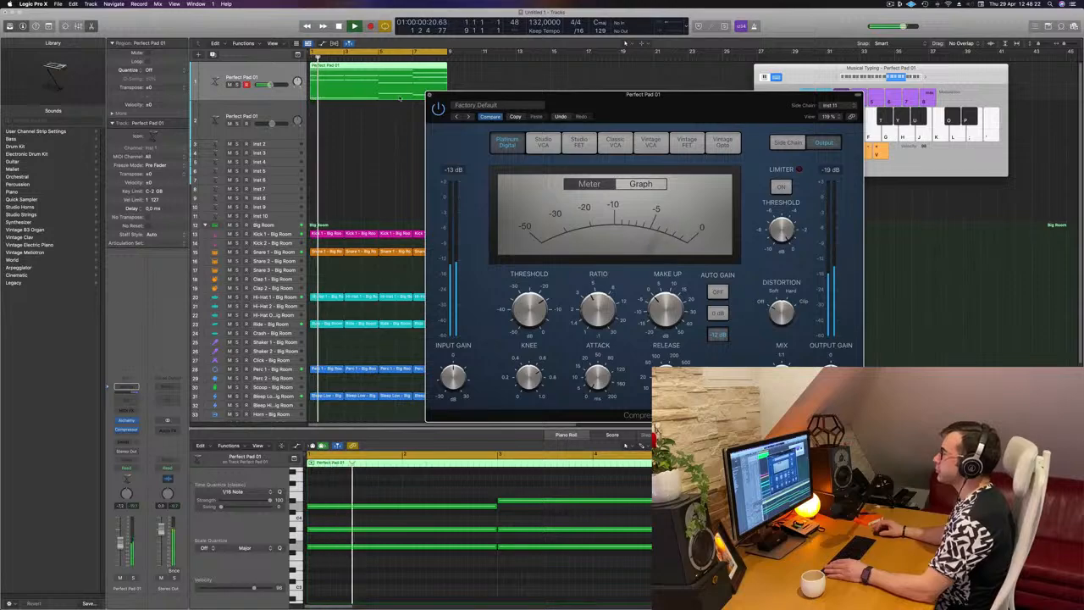
left_click(429, 95)
Duplicate the Perfect Pad 01 track with its settings and copy the chord region onto the new track
key("space")
key("space")
left_click(212, 54)
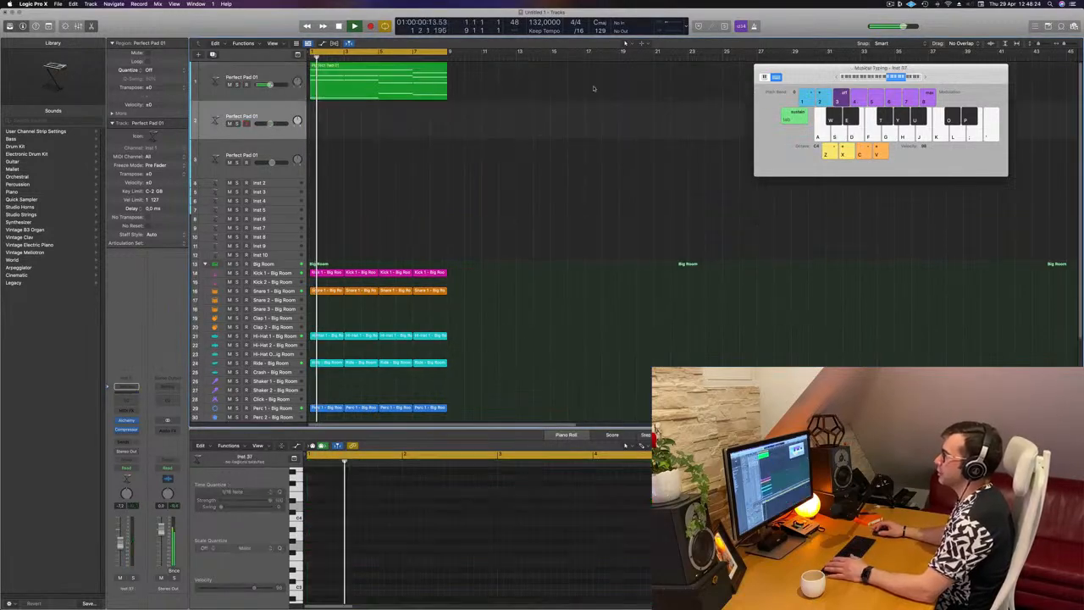
left_click_drag(363, 83, 363, 122)
key("space")
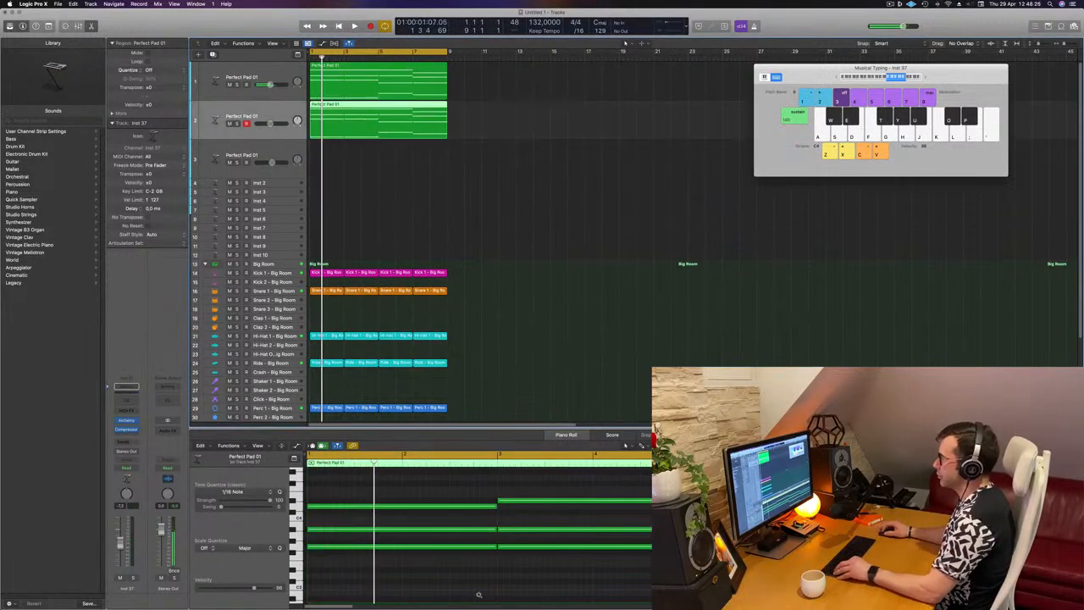
Delete the upper chord notes from the copied region, keeping only the lowest note of each chord
scroll(477, 594, "left", 3)
scroll(422, 505, "down", 3)
left_click_drag(404, 496, 721, 553)
key("BackSpace")
Select the four remaining long notes and shorten them together into short stabs at the start of each chord
left_click_drag(368, 545, 722, 598)
scroll(475, 580, "right", 3)
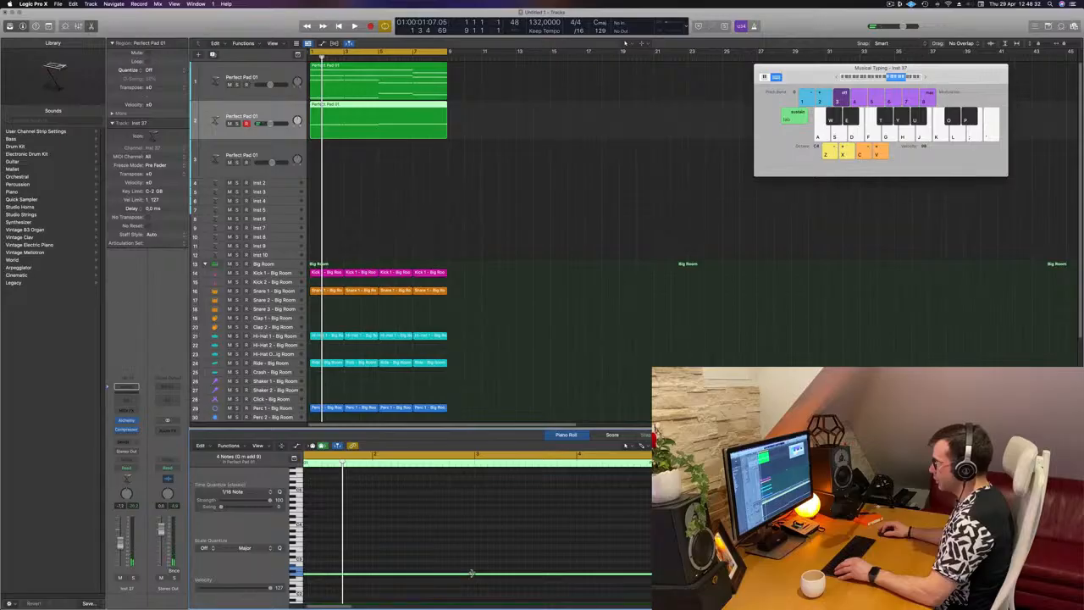
left_click_drag(471, 574, 321, 579)
scroll(381, 583, "left", 2)
scroll(339, 579, "up", 3)
scroll(393, 577, "left", 2)
key("space")
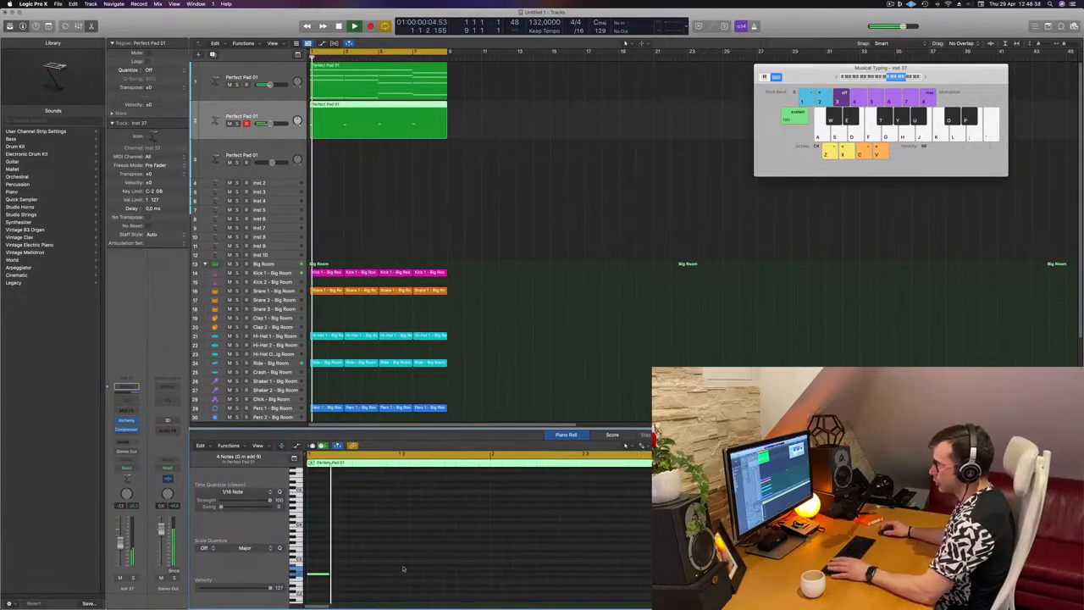
left_click_drag(328, 575, 320, 574)
Transpose the four bass notes down one octave and play them back to check the pitch
key("alt+shift+Down")
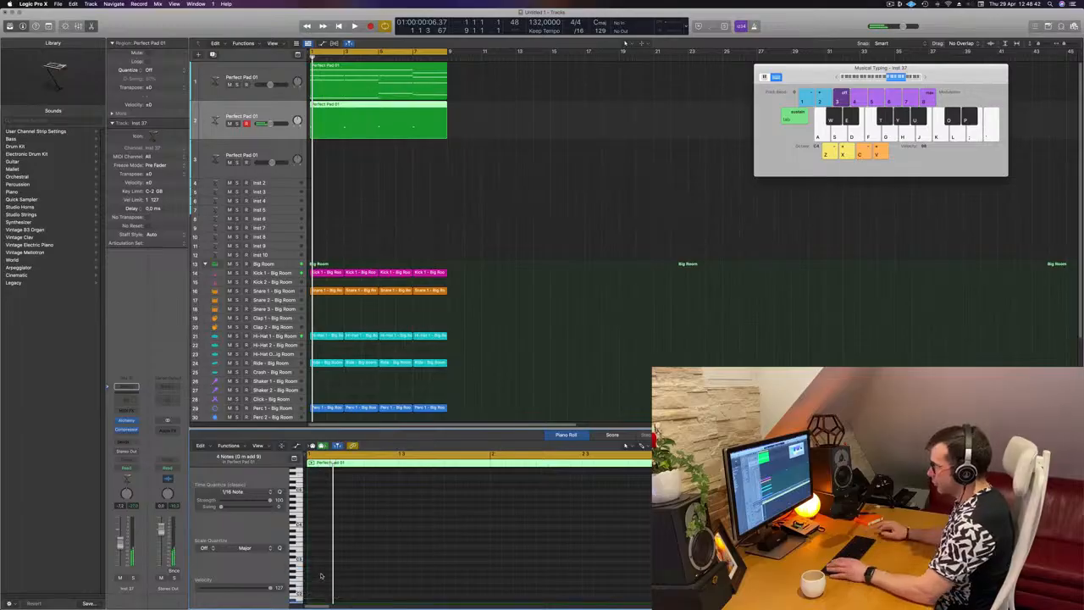
scroll(407, 534, "down", 3)
key("space")
key("space")
scroll(404, 532, "down", 1)
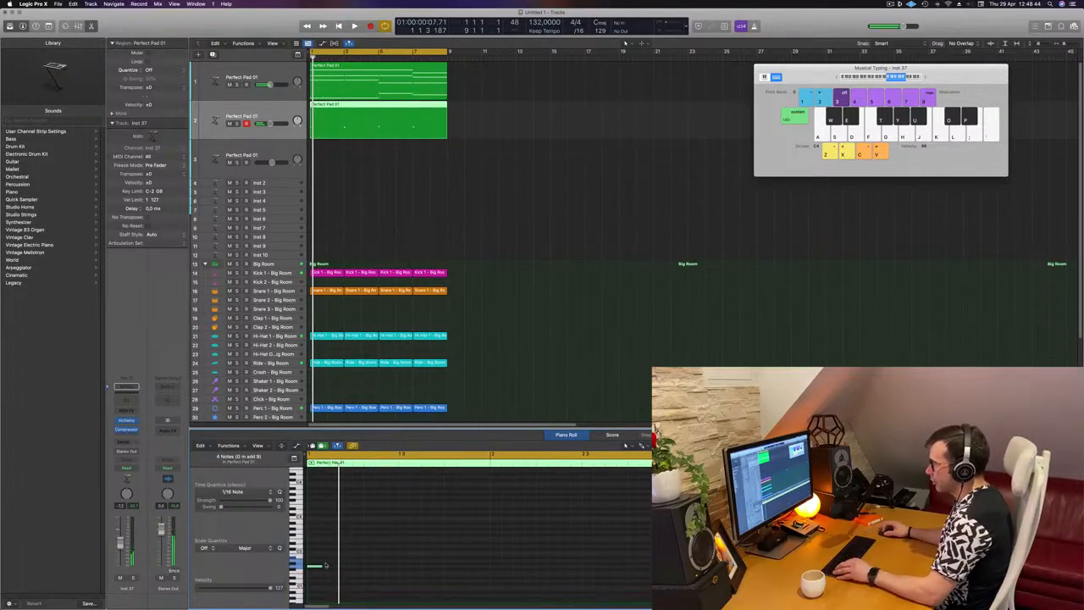
Tighten the bass notes and copy them in pairs to build a four-note rhythm at the start of each chord
left_click_drag(318, 567, 329, 574)
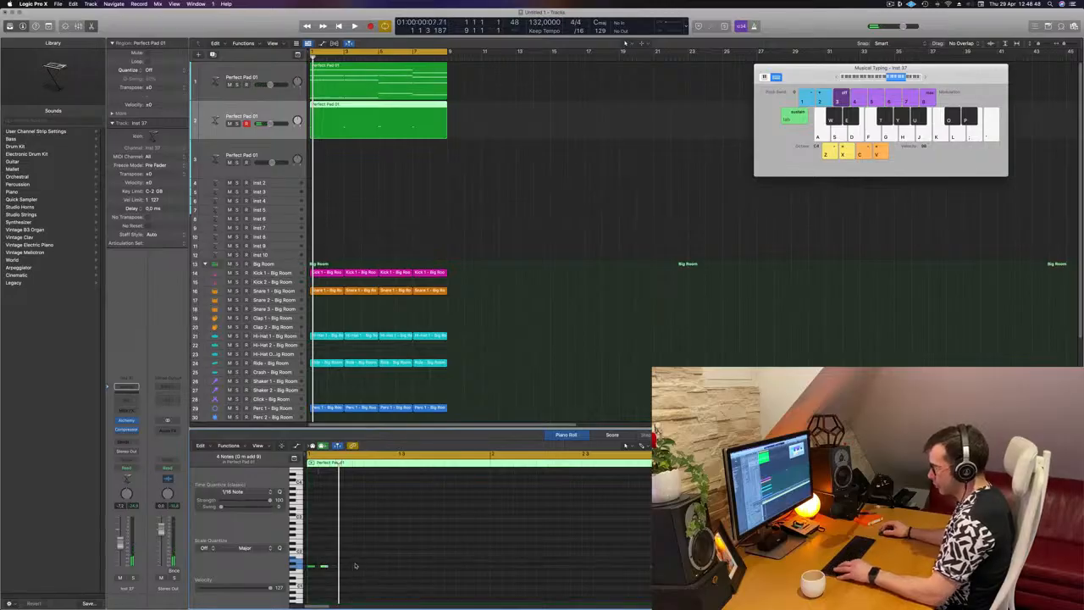
key("super+s")
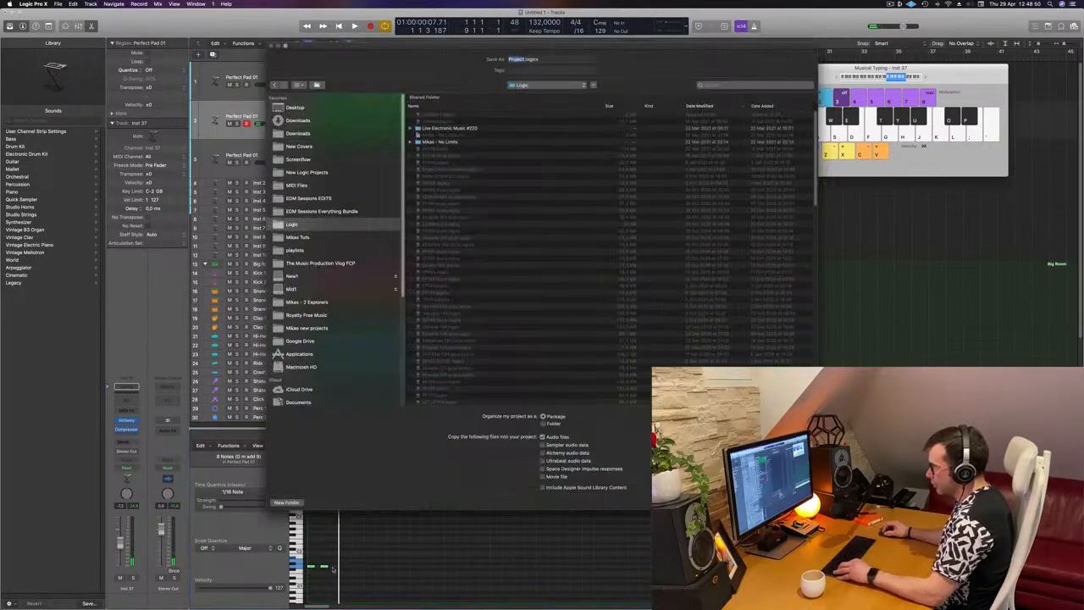
key("Escape")
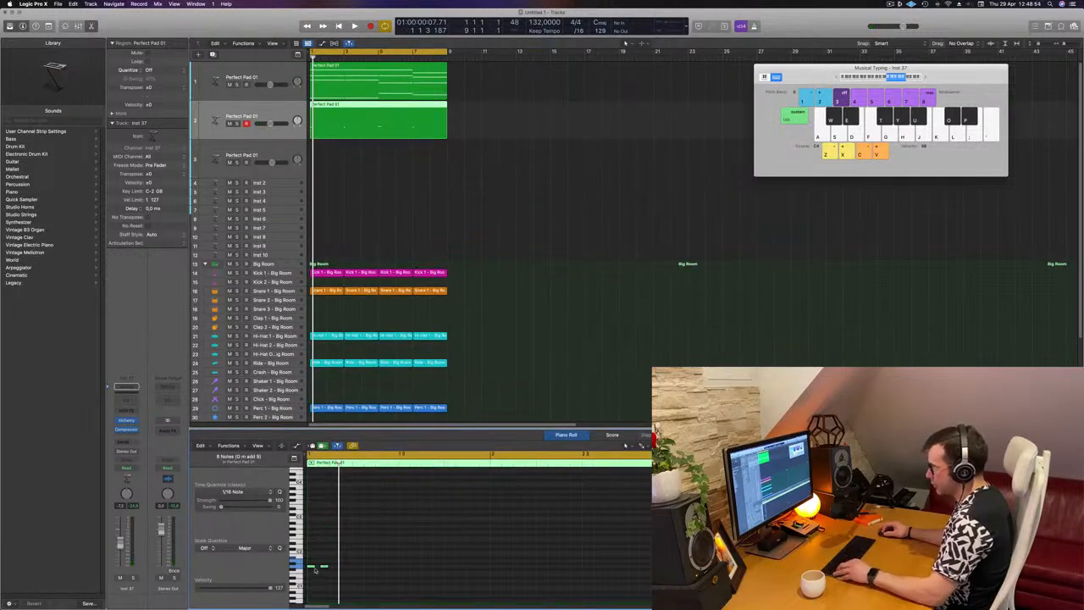
left_click_drag(326, 574, 349, 573)
scroll(349, 571, "right", 5)
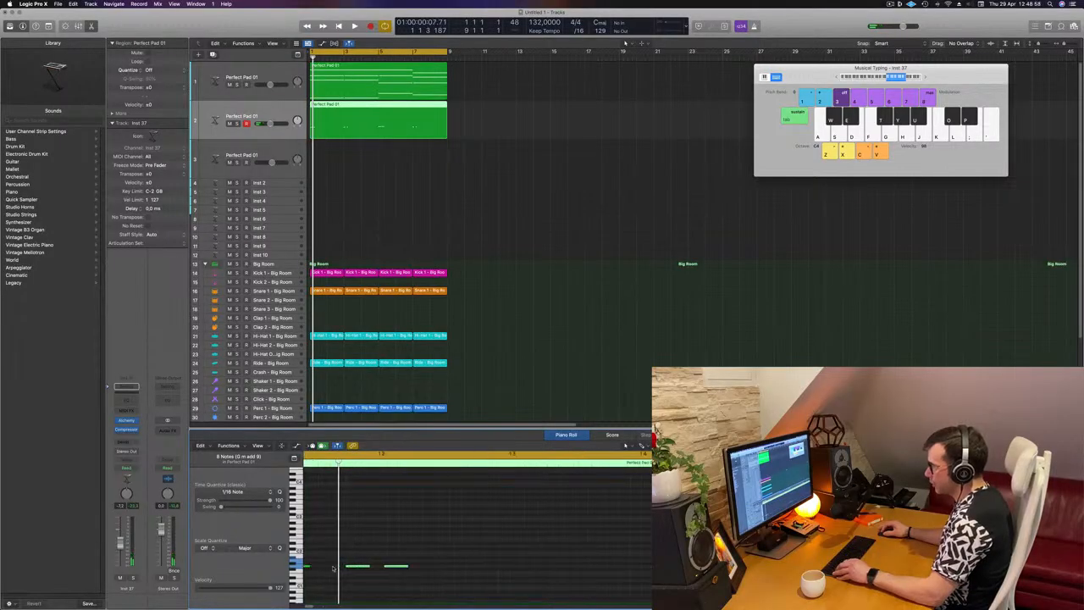
scroll(350, 566, "left", 3)
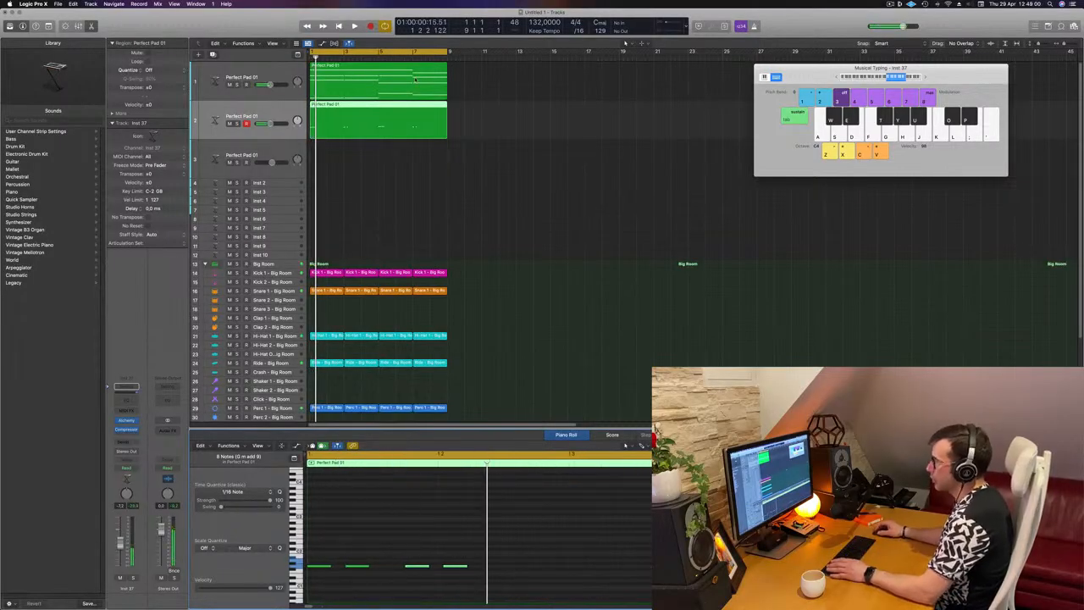
scroll(384, 578, "down", 3)
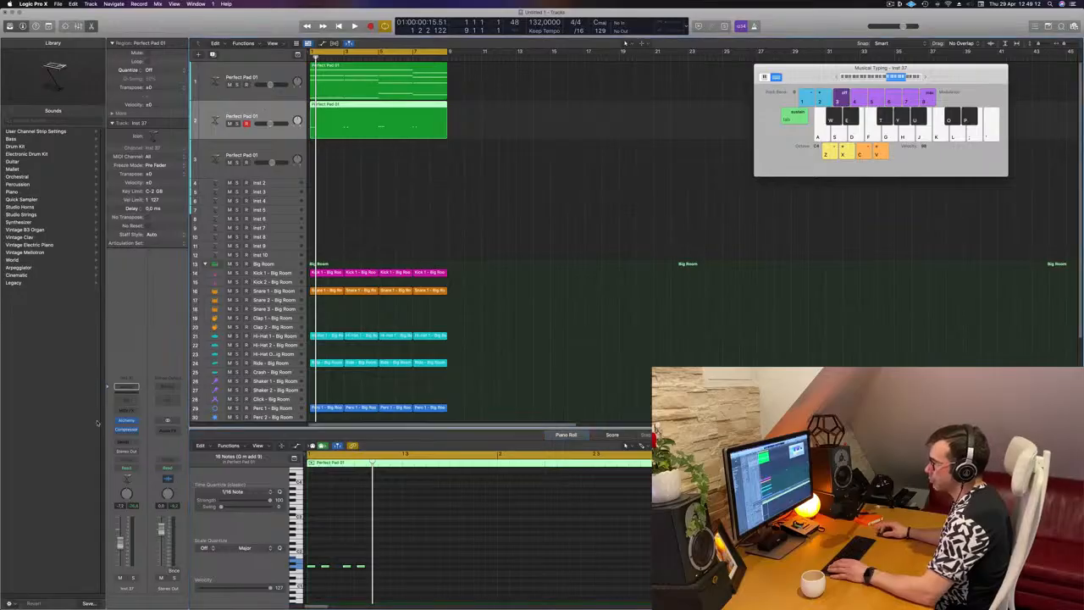
Change the second track's Alchemy sound to the 70s Classic Synth Bass preset from the Bass category
left_click(123, 421)
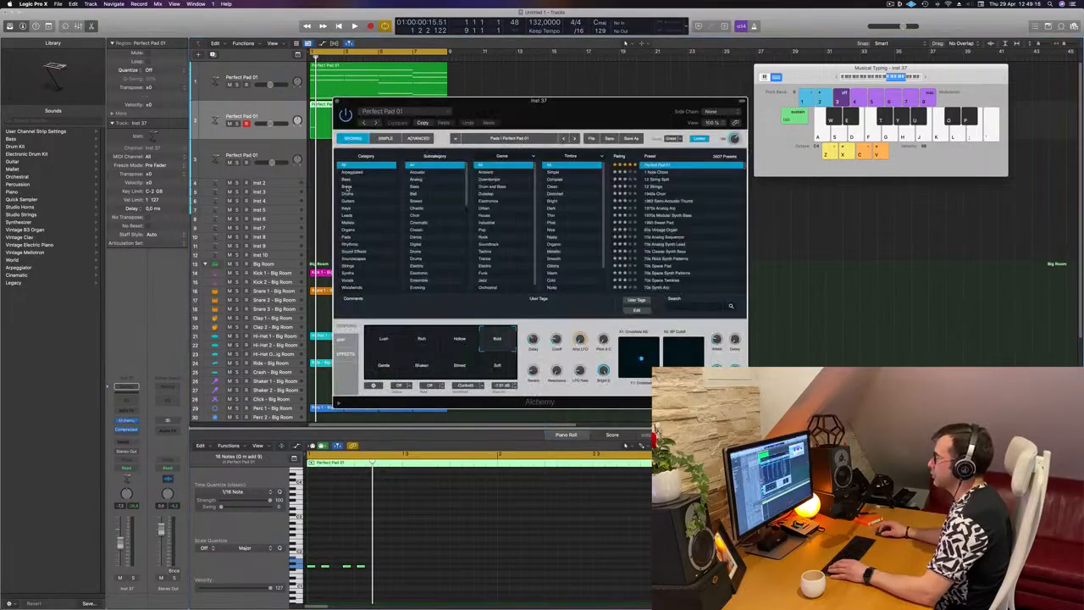
left_click(347, 180)
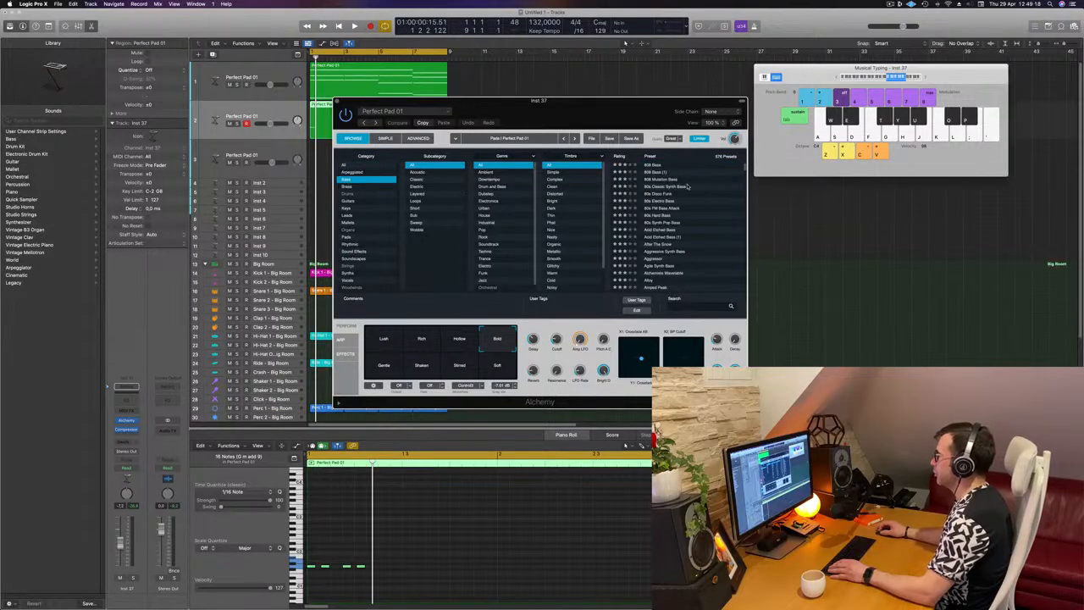
left_click(661, 167)
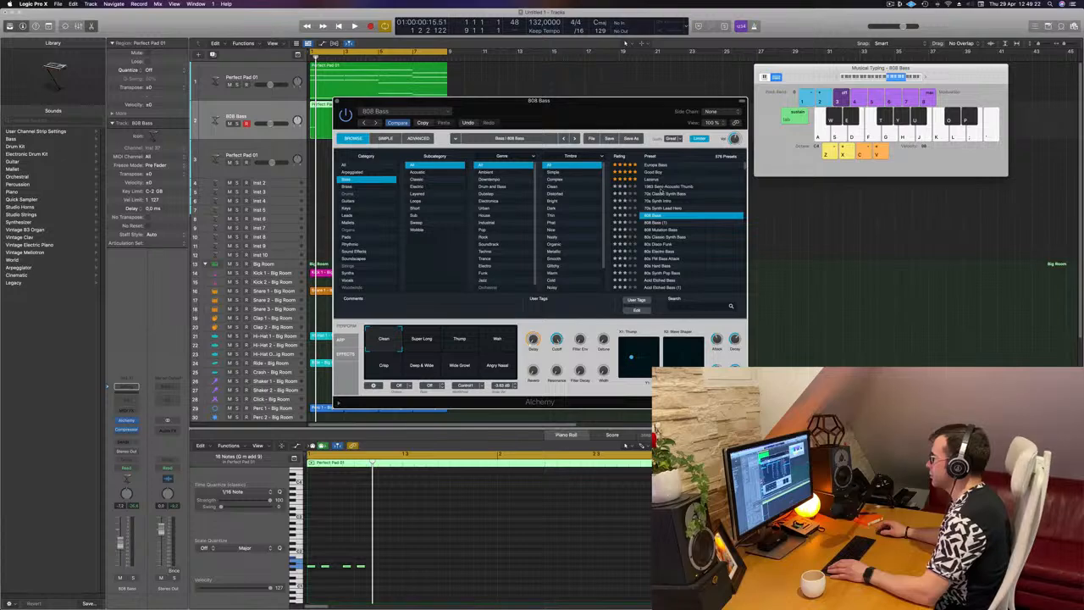
left_click(650, 189)
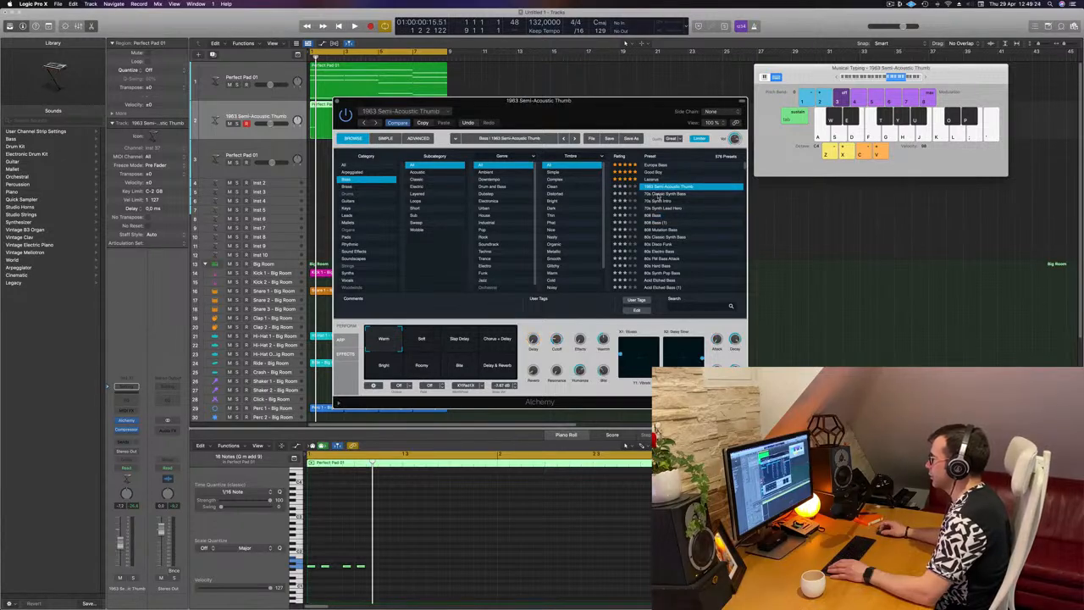
left_click(658, 194)
left_click_drag(610, 99, 770, 93)
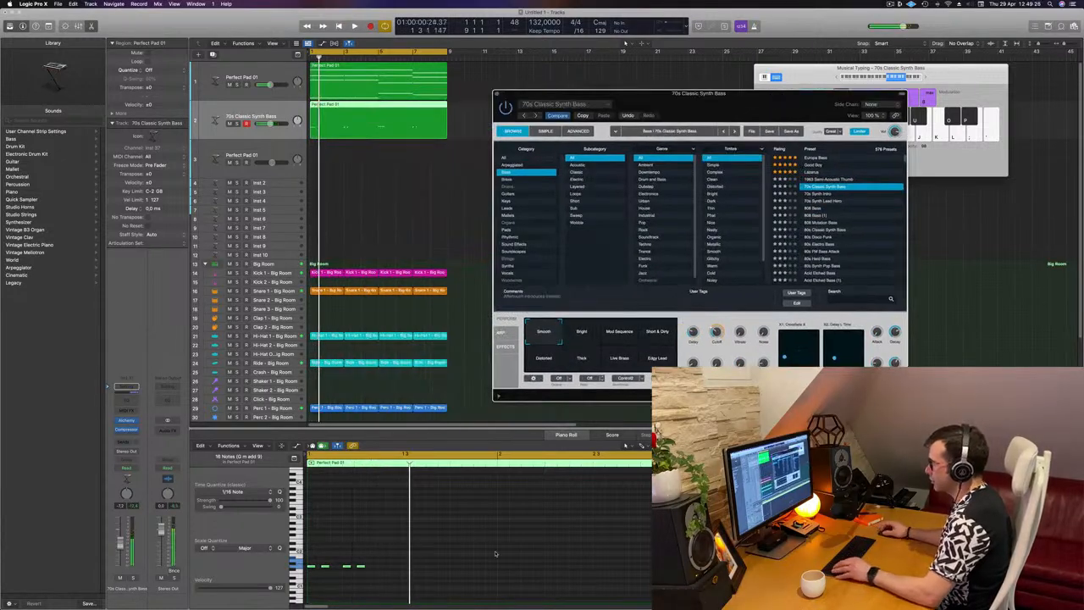
Select all the bass notes and duplicate each four-note group directly after the original
scroll(407, 546, "left", 2)
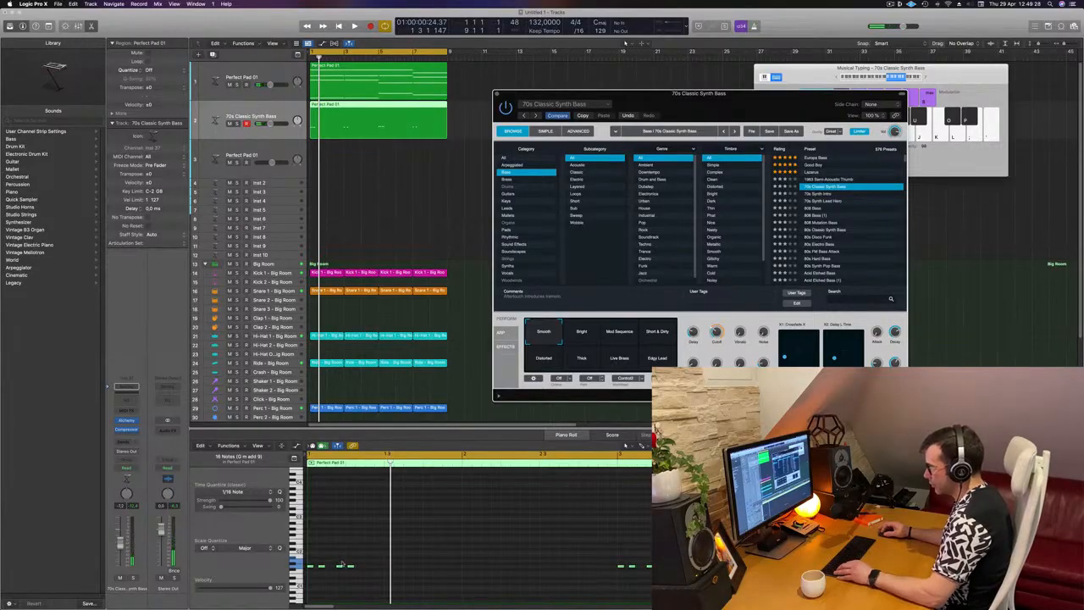
left_click(374, 568)
key("super+a")
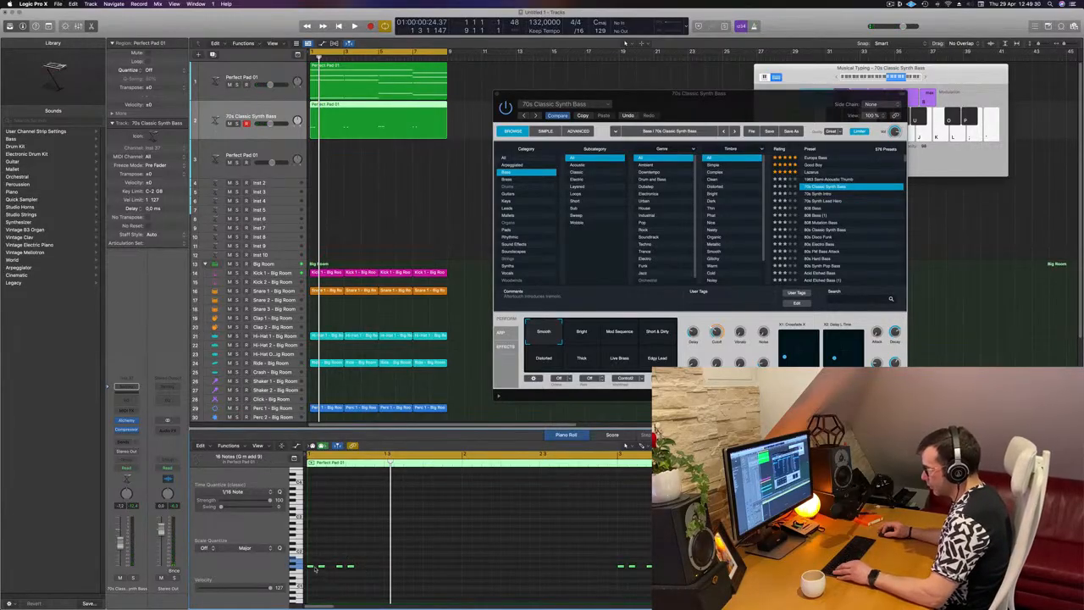
left_click_drag(311, 569, 376, 514)
key("space")
scroll(433, 526, "left", 2)
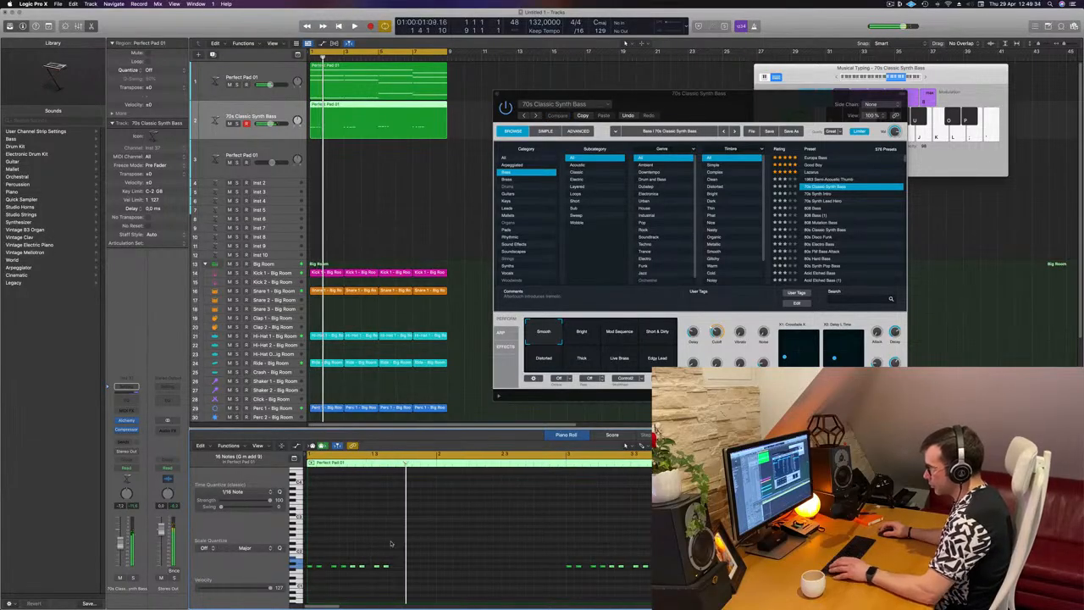
Shift the copied bass notes slightly later to fit the rhythm, and duplicate the pattern again to fill each chord's first bar
key("space")
scroll(358, 561, "right", 2)
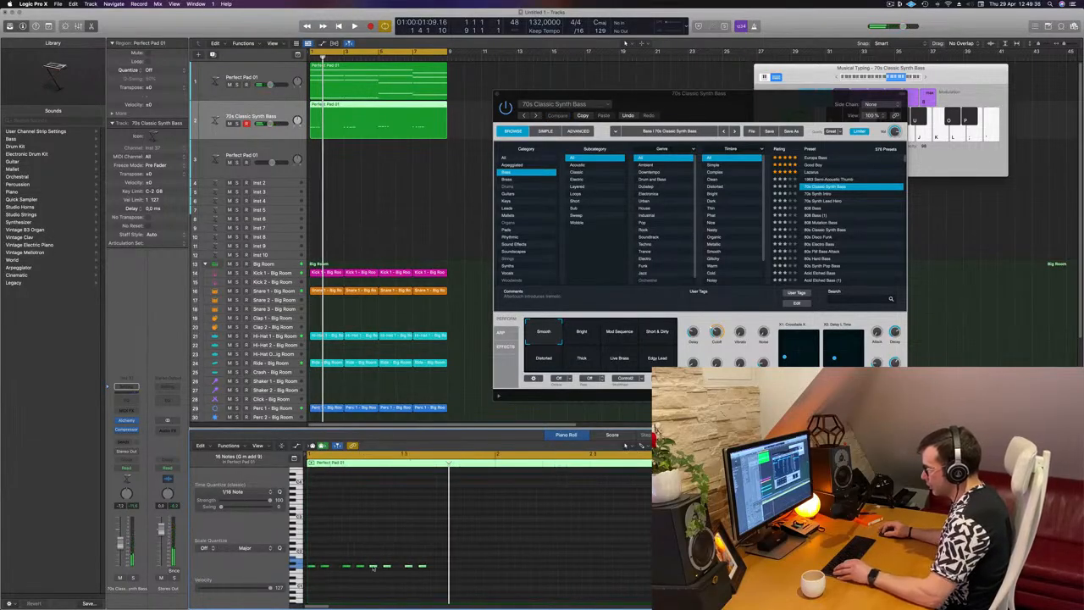
key("space")
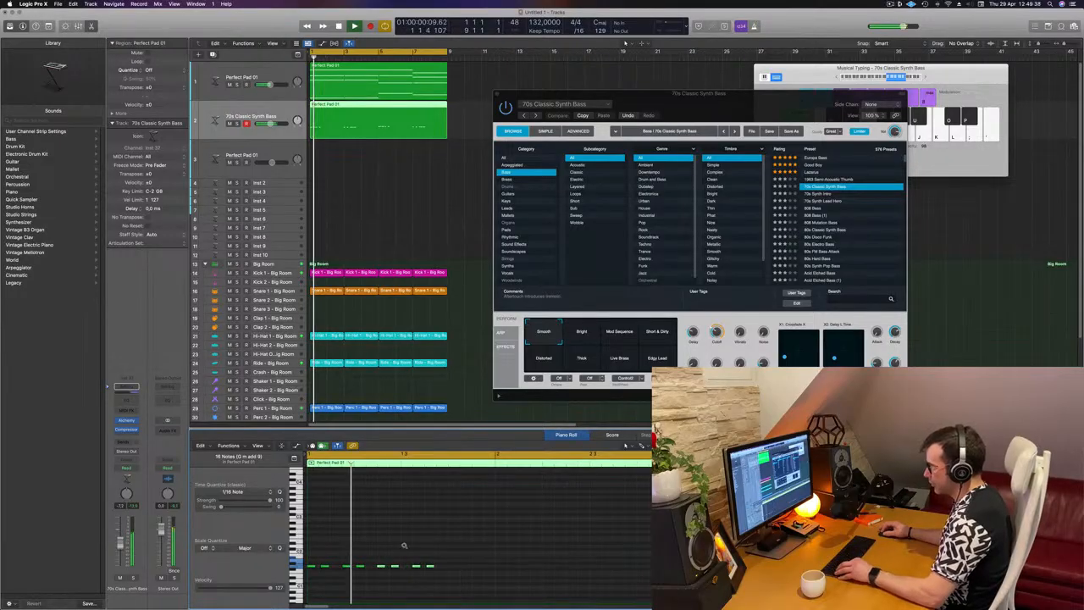
key("space")
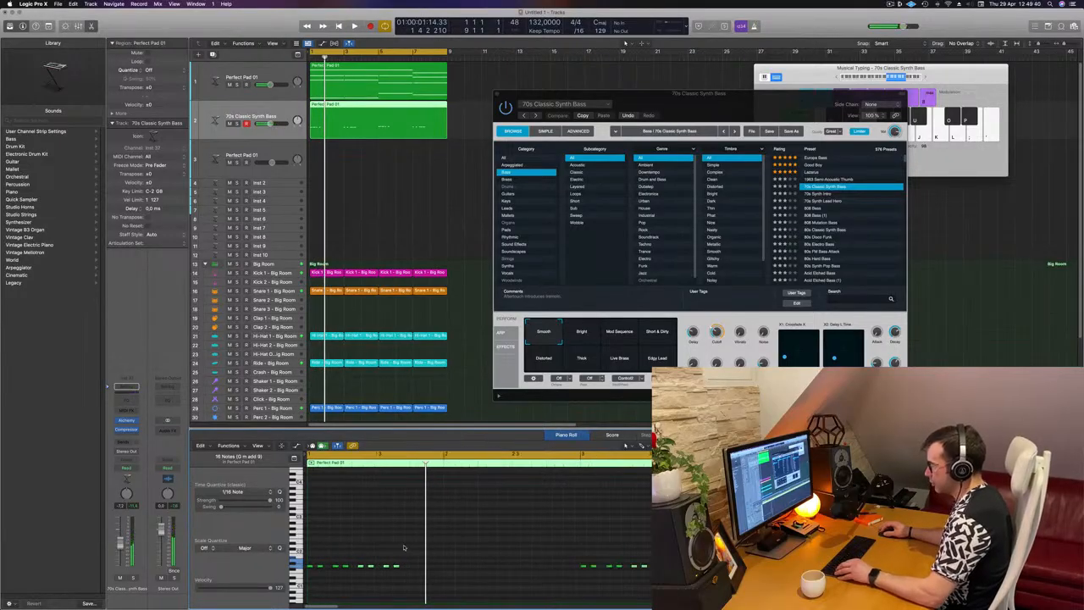
left_click_drag(361, 567, 413, 567)
key("space")
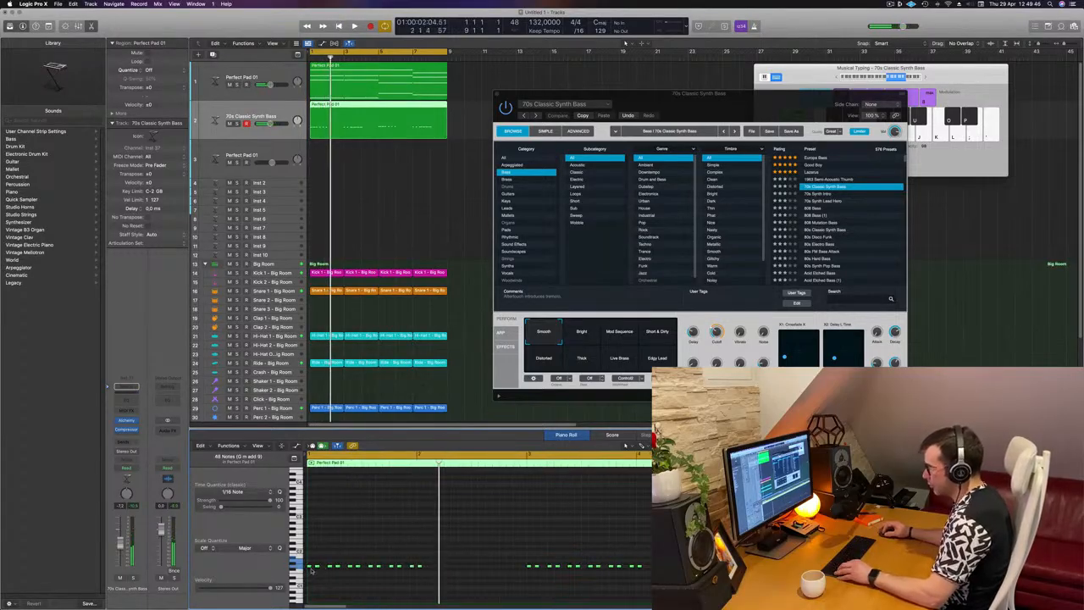
Try duplicating the complete bass note pattern along the timeline
left_click_drag(310, 567, 431, 576)
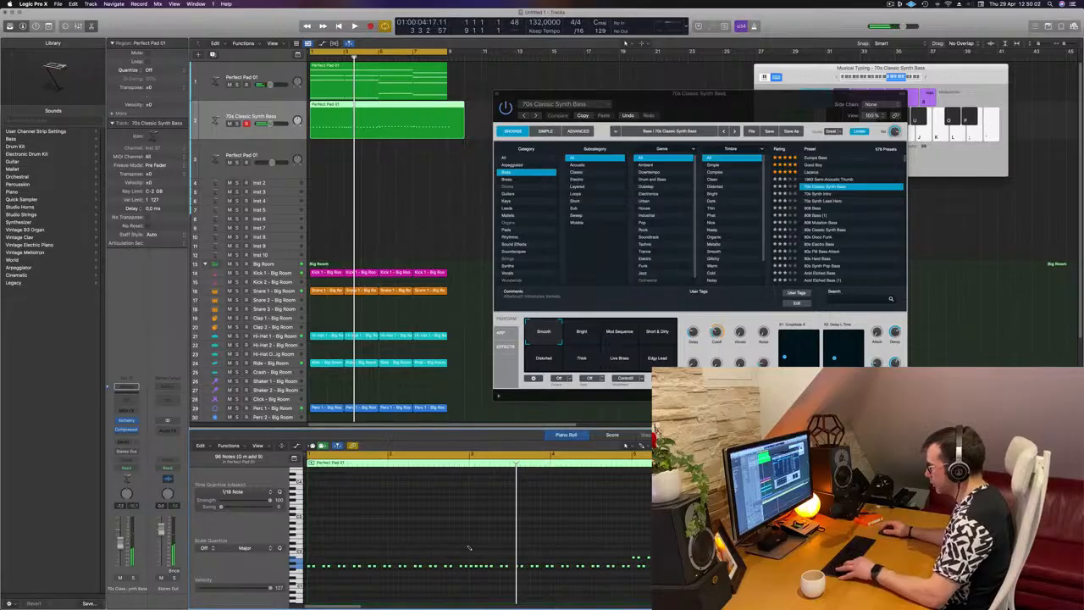
key("super+z")
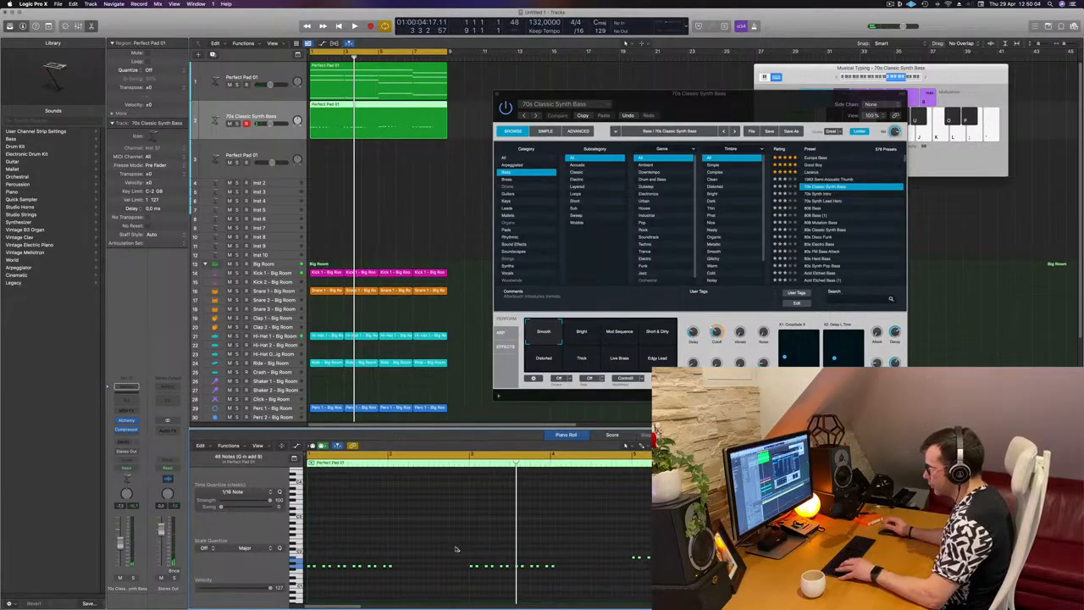
Delete the last note of each chord's bass pattern and duplicate the remaining notes to fill the rest of each chord
mouse_move(415, 558)
left_mouse_down()
mouse_move(391, 587)
mouse_move(415, 569)
left_mouse_up()
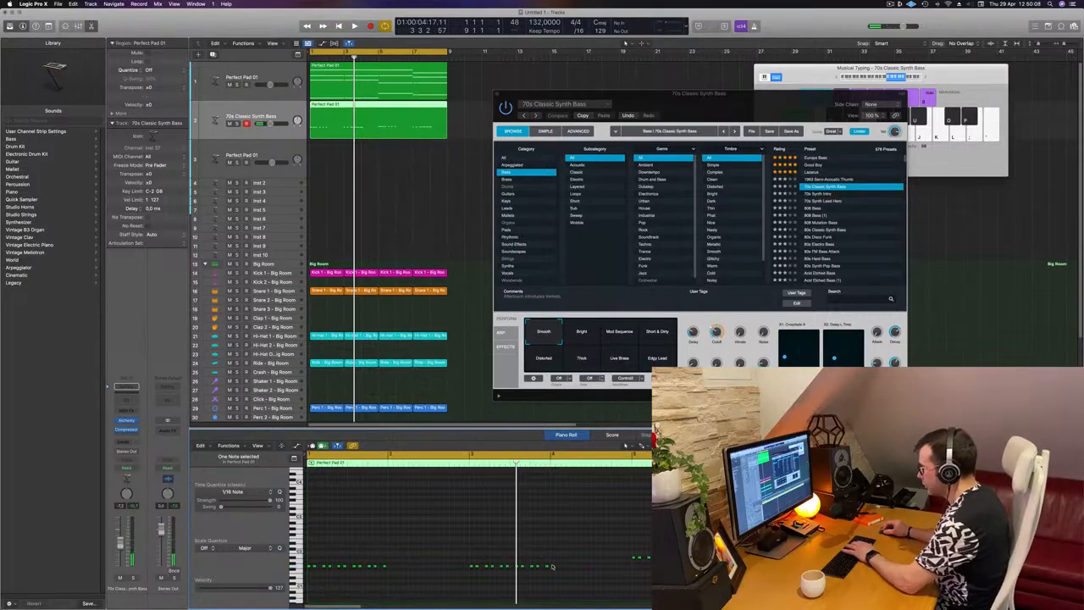
left_click(296, 572)
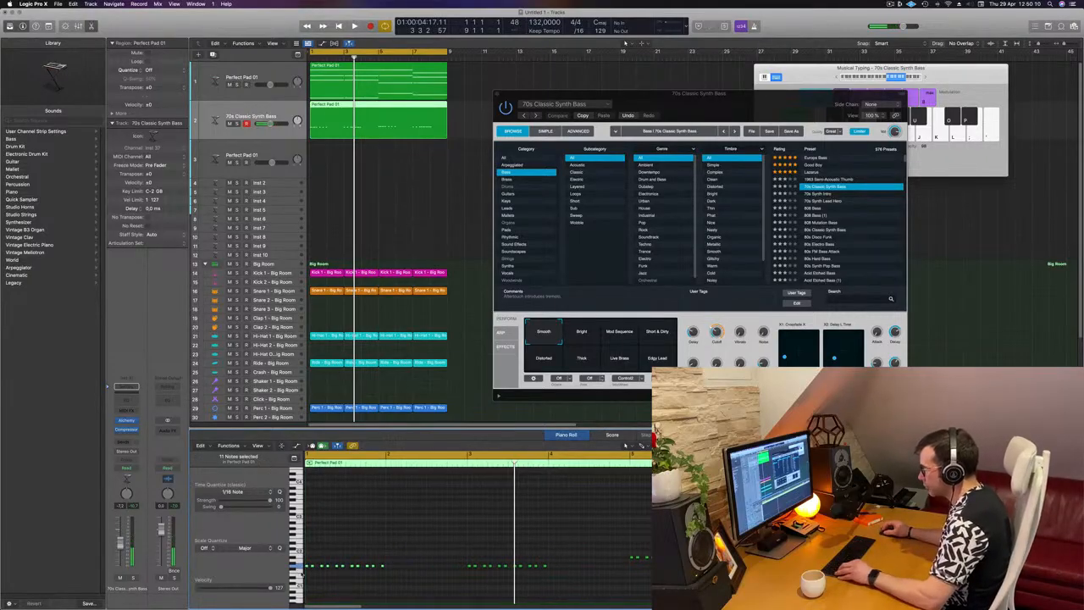
scroll(302, 575, "up", 4)
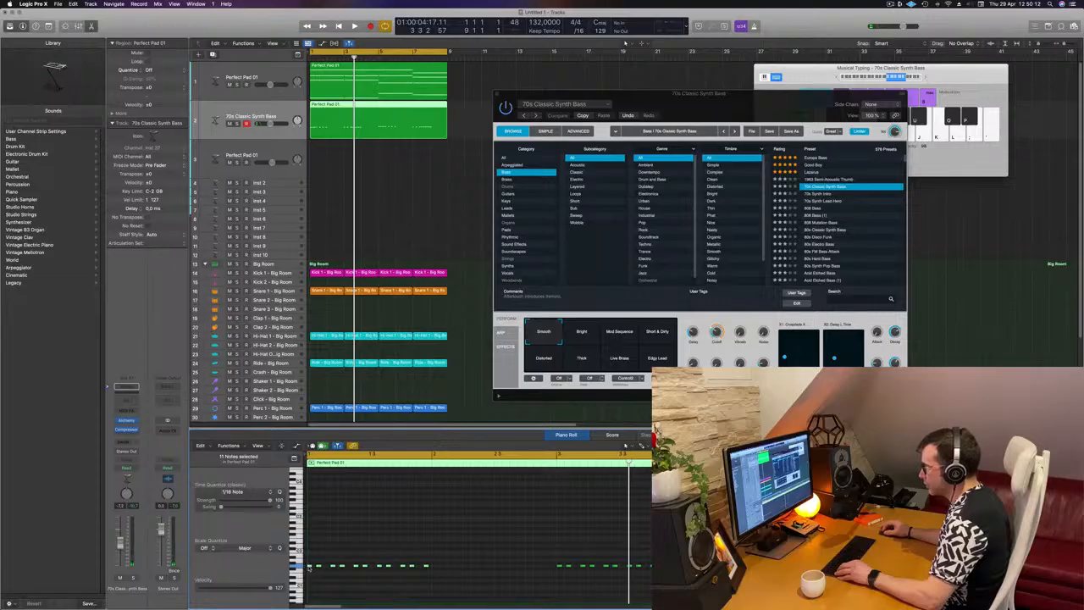
left_click_drag(309, 567, 436, 570)
key("space")
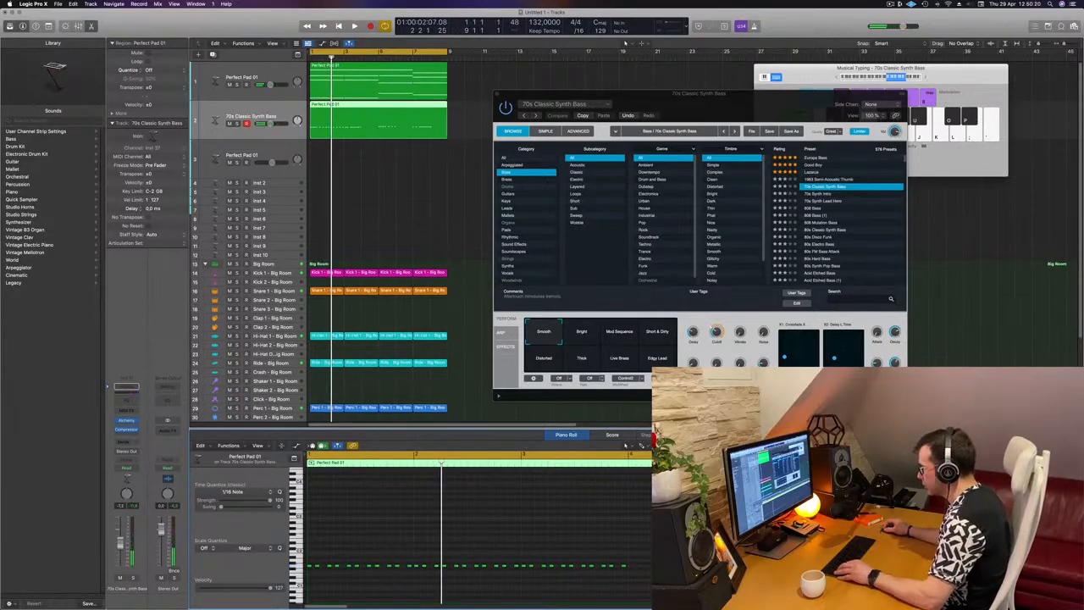
left_click_drag(656, 574, 631, 568)
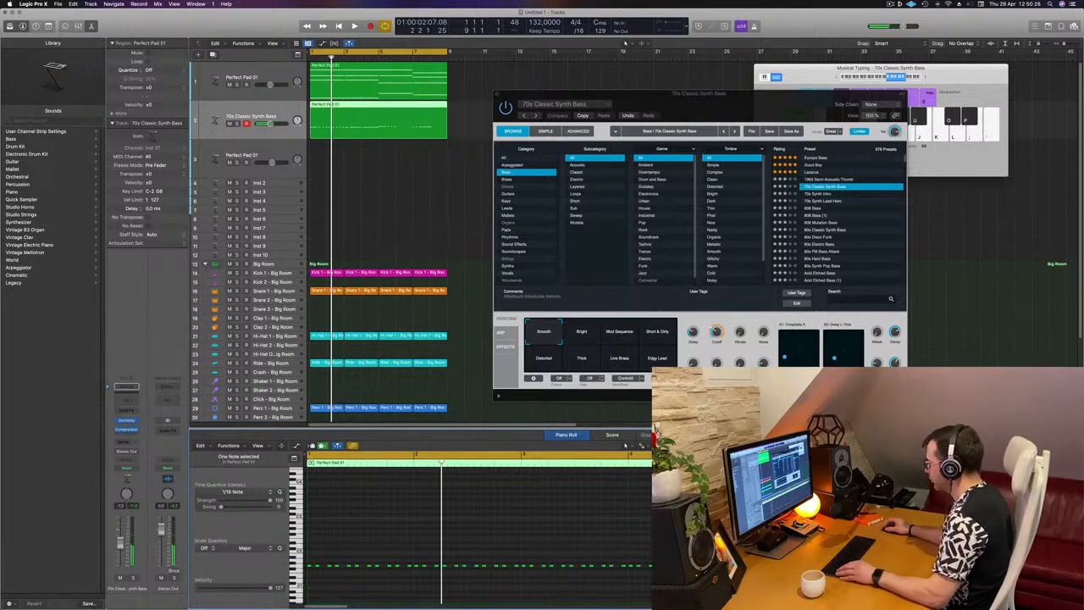
scroll(479, 534, "down", 2)
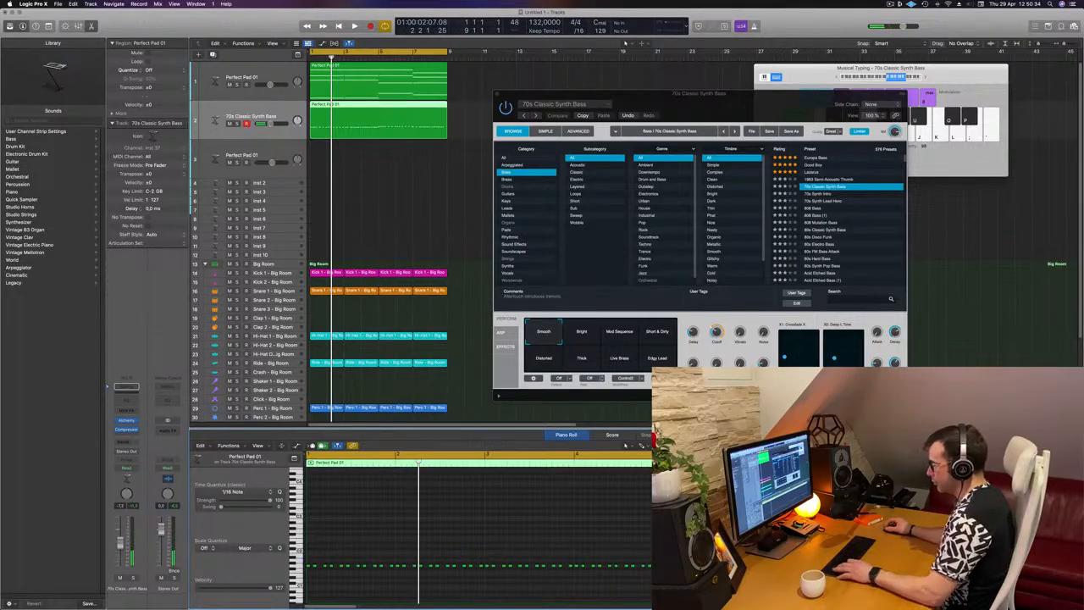
Play the extended bassline together with the pad and drums from the start of the cycle
key("space")
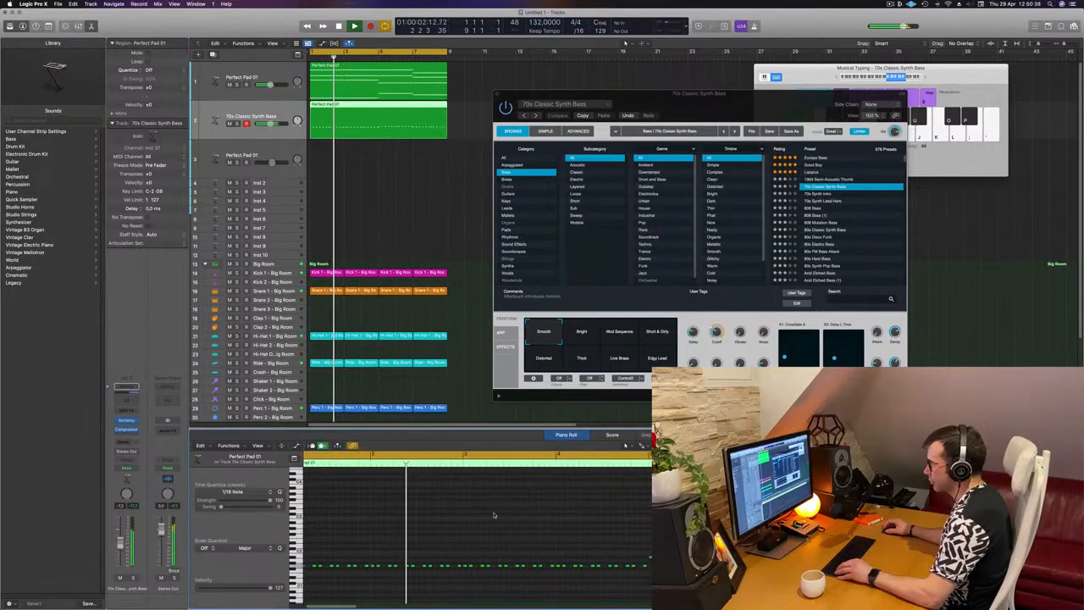
scroll(500, 512, "left", 1)
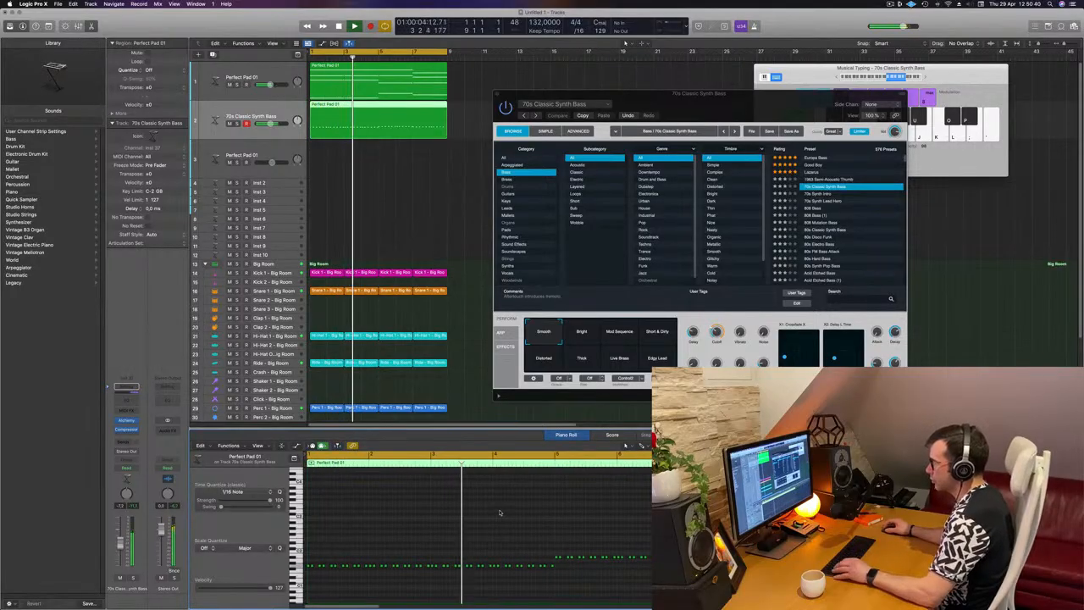
key("space")
key("space")
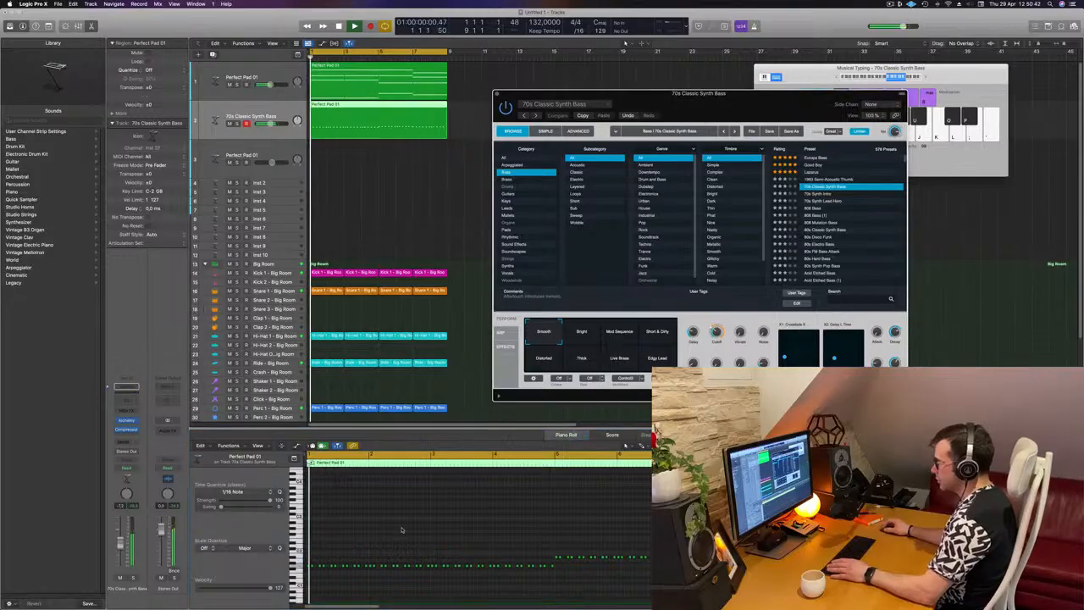
Try the whole bassline one octave higher during playback
key("space")
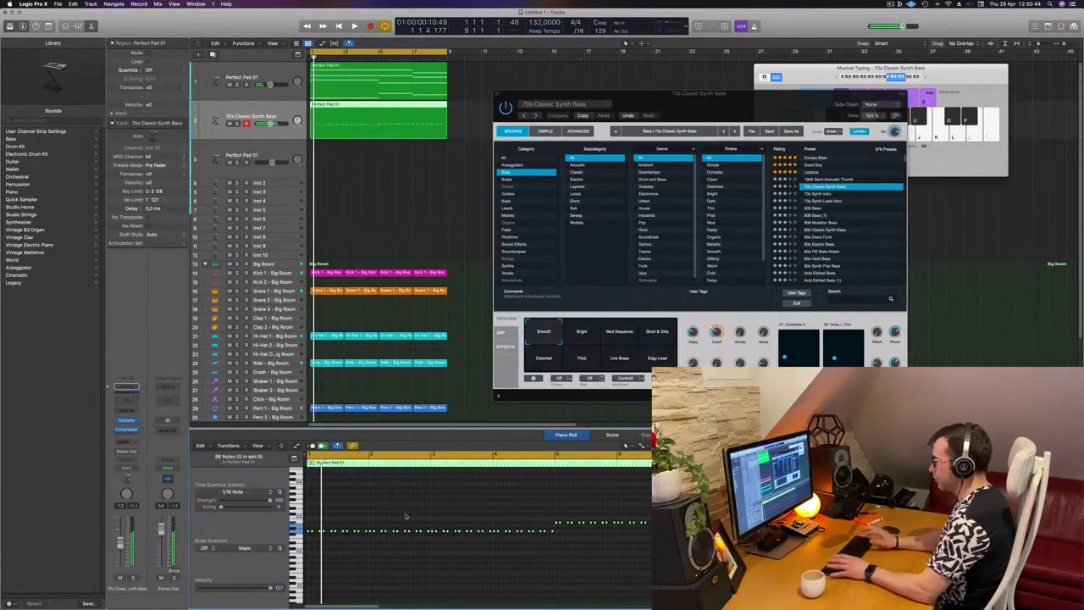
key("space")
left_click_drag(758, 96, 713, 99)
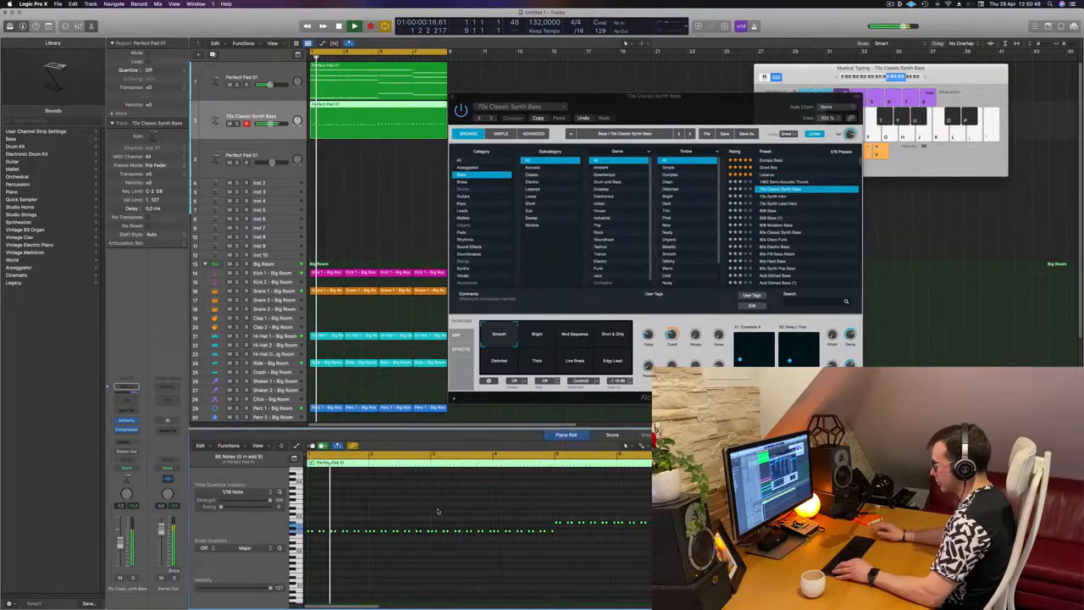
scroll(436, 504, "up", 2)
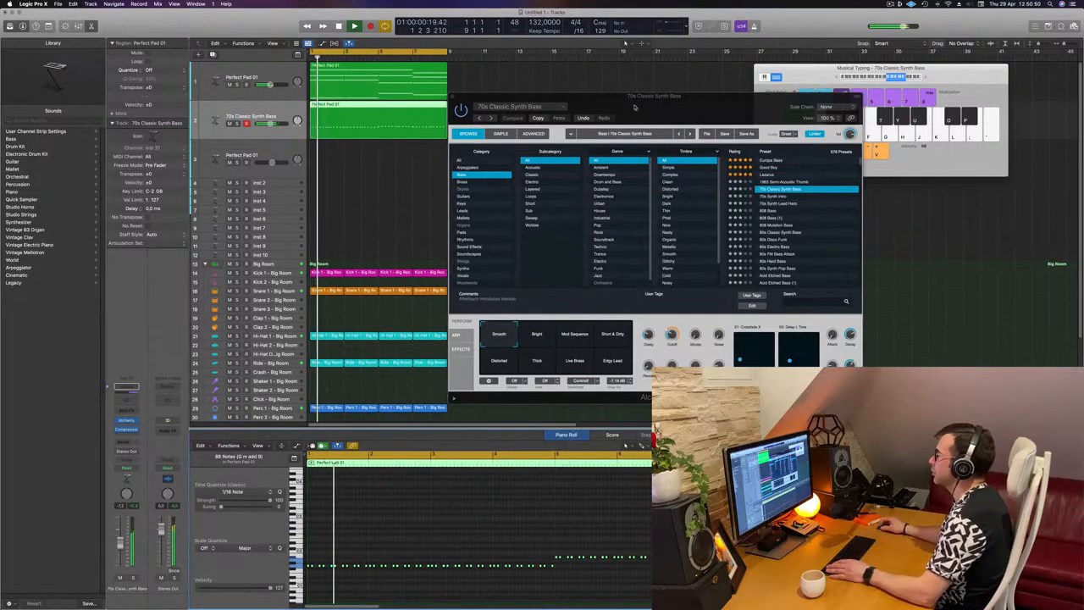
Audition Alchemy's performance snapshots for the bass, including Mod Sequence and Distorted, and settle on Short & Dirty
left_click_drag(634, 107, 593, 100)
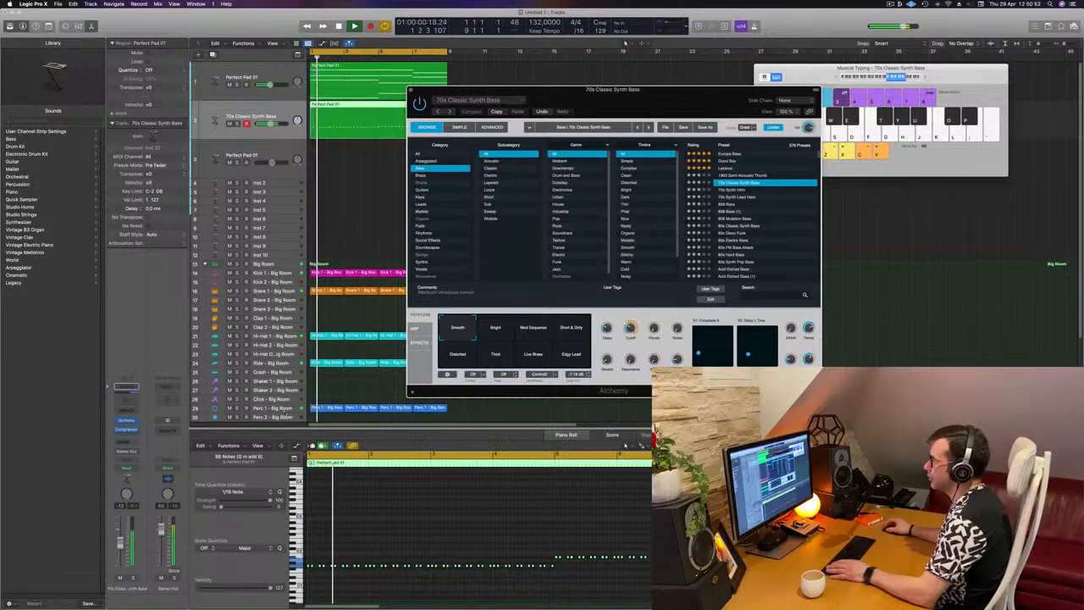
left_click(497, 331)
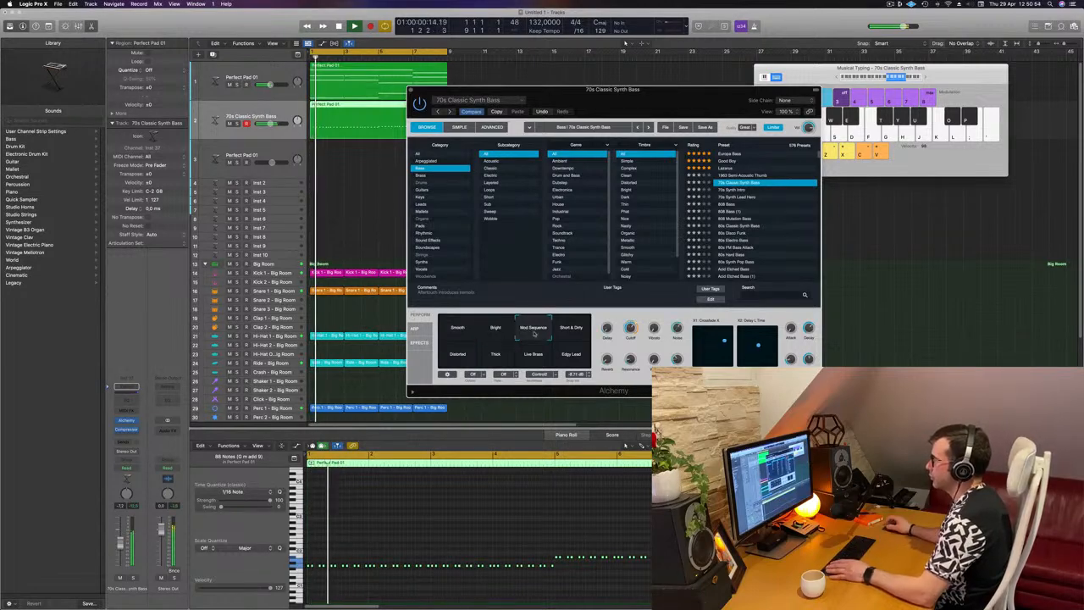
left_click(563, 333)
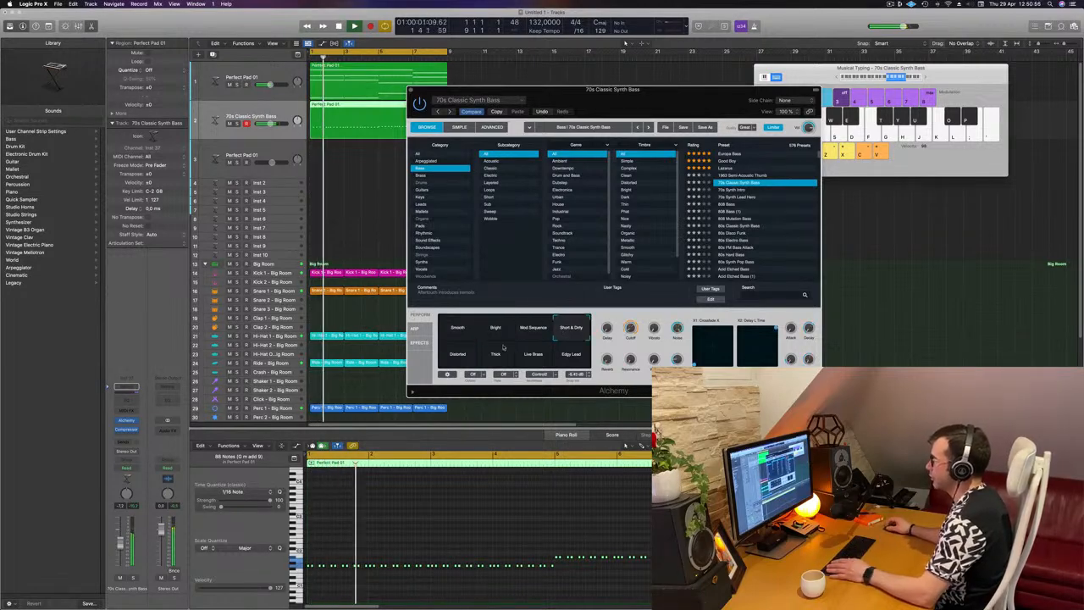
left_click(458, 357)
left_click(572, 328)
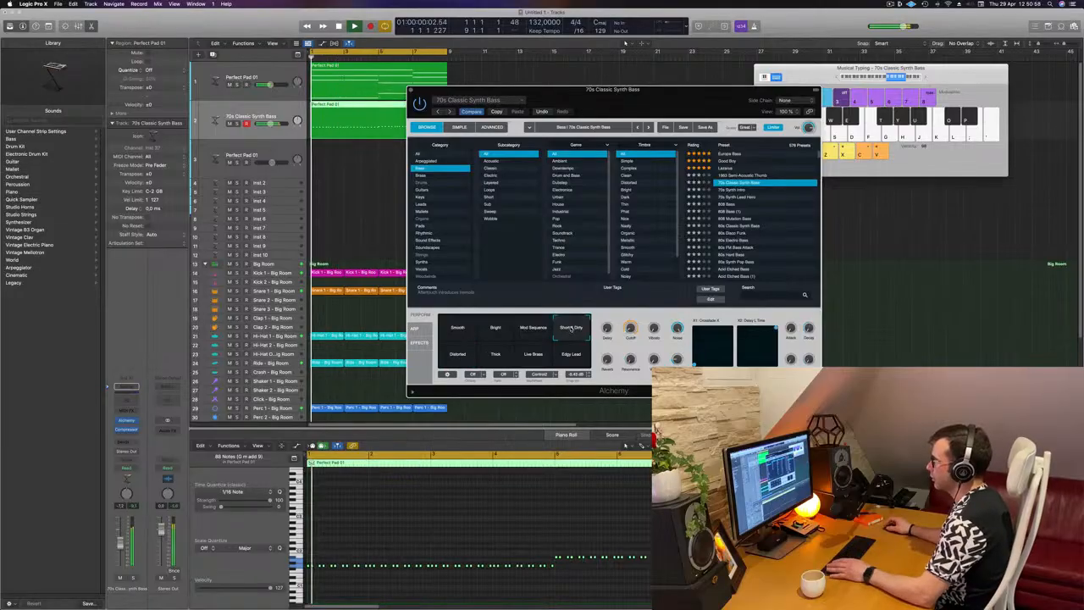
Lengthen the hold and decay of Alchemy's AHDSR envelope in the advanced view, and inspect the sequencer, envelope follower and LFO modulators
left_click_drag(659, 101, 683, 105)
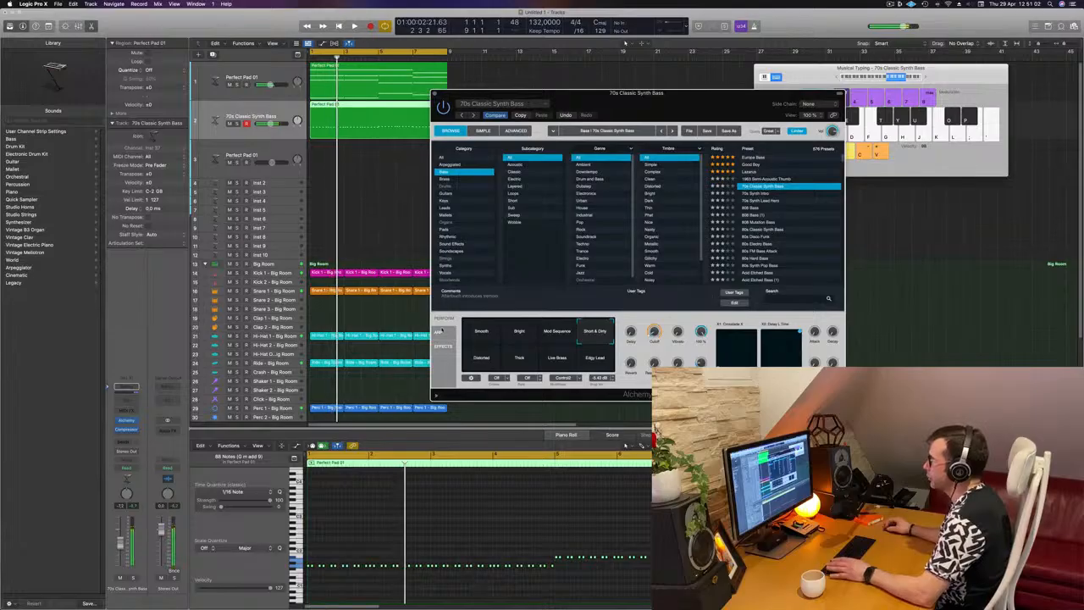
left_click(515, 131)
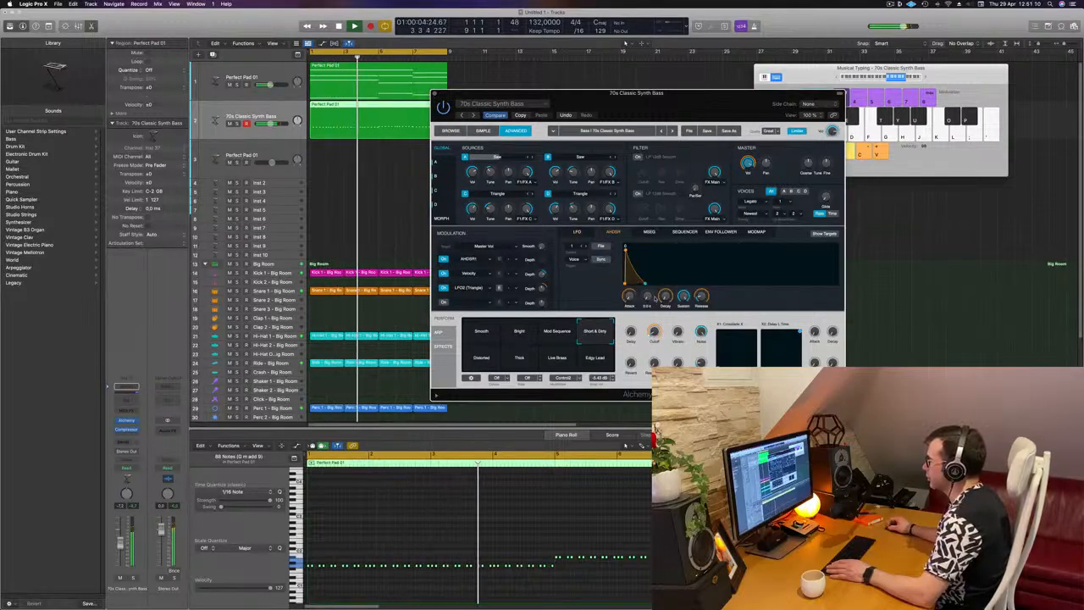
left_click_drag(665, 296, 703, 284)
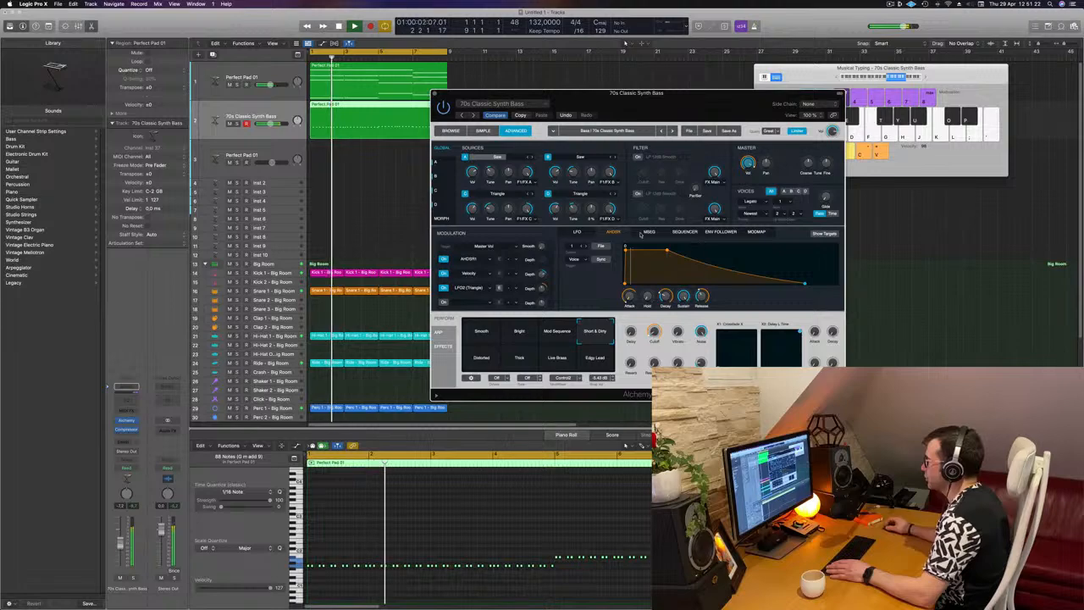
left_click(685, 232)
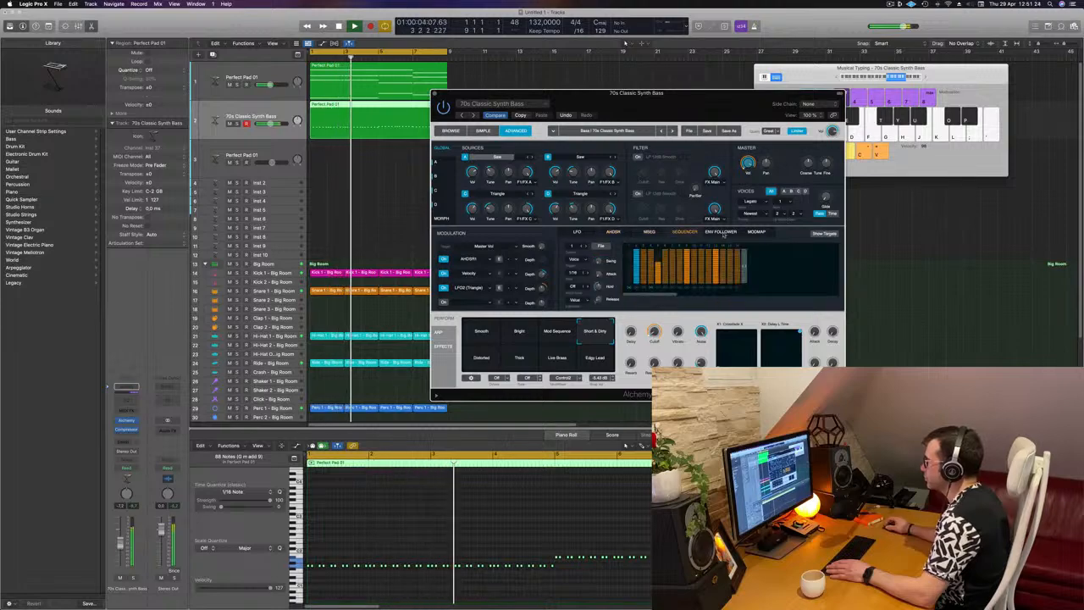
left_click(704, 231)
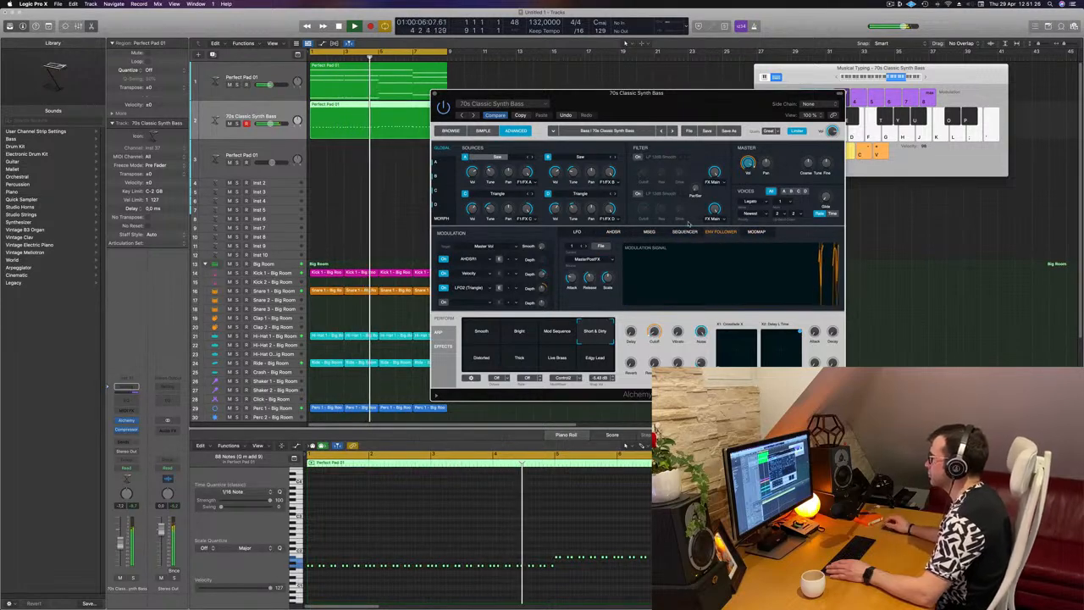
left_click(577, 231)
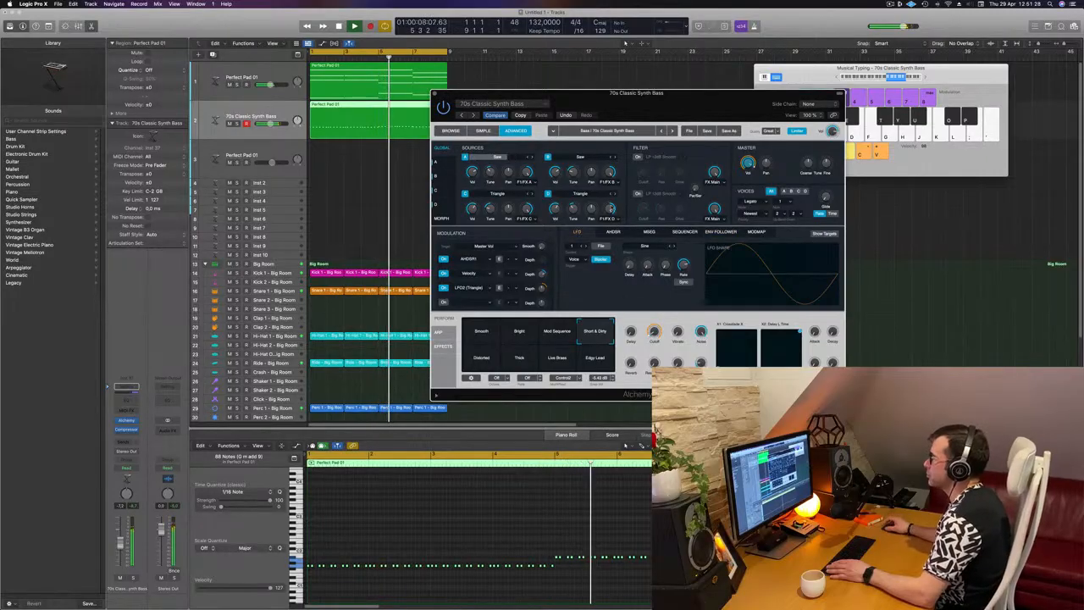
left_click_drag(505, 94, 479, 96)
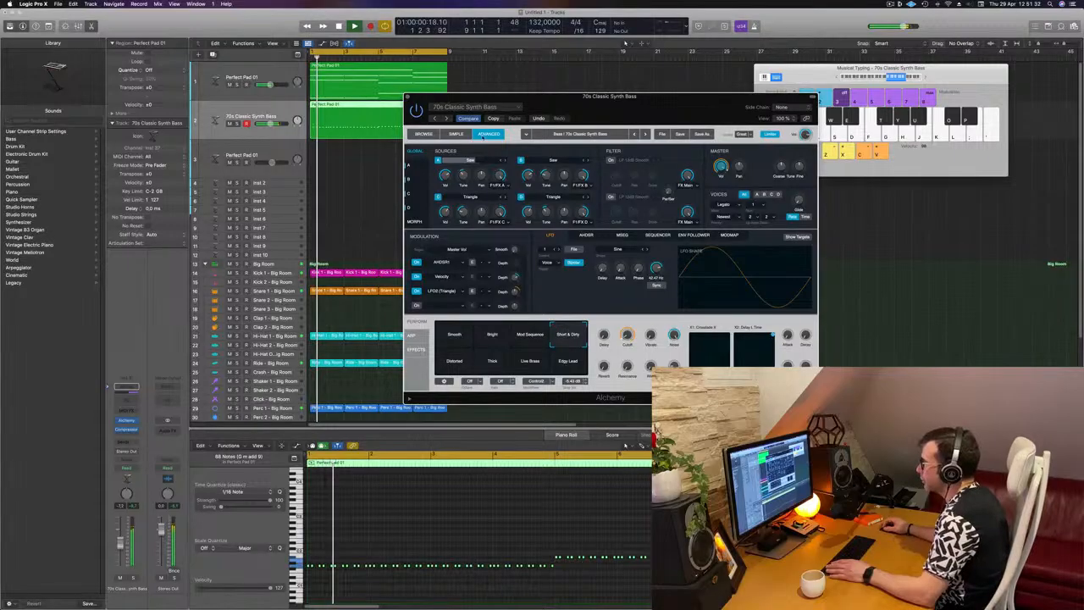
Adjust the bass sound's decay, sustain and release in Alchemy's simple view while listening to the loop
left_click(457, 134)
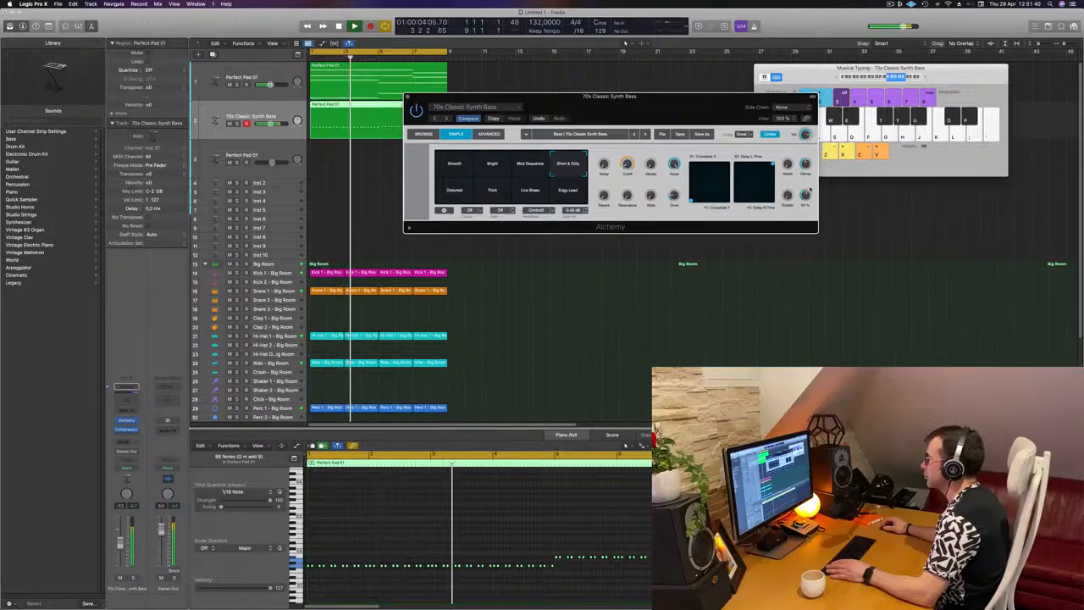
left_click_drag(810, 189, 807, 197)
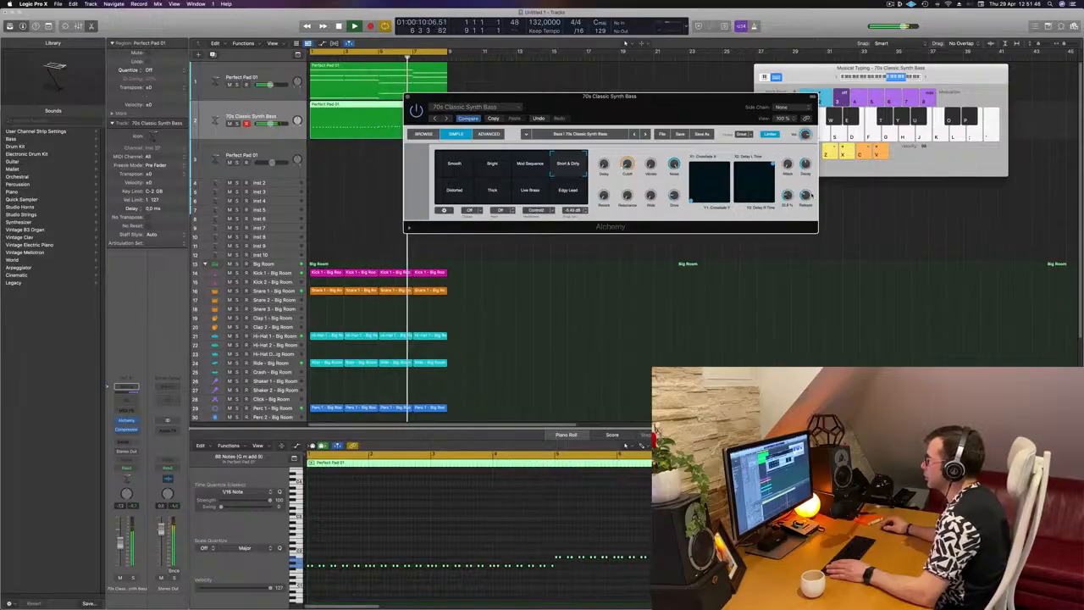
left_click_drag(734, 120, 762, 213)
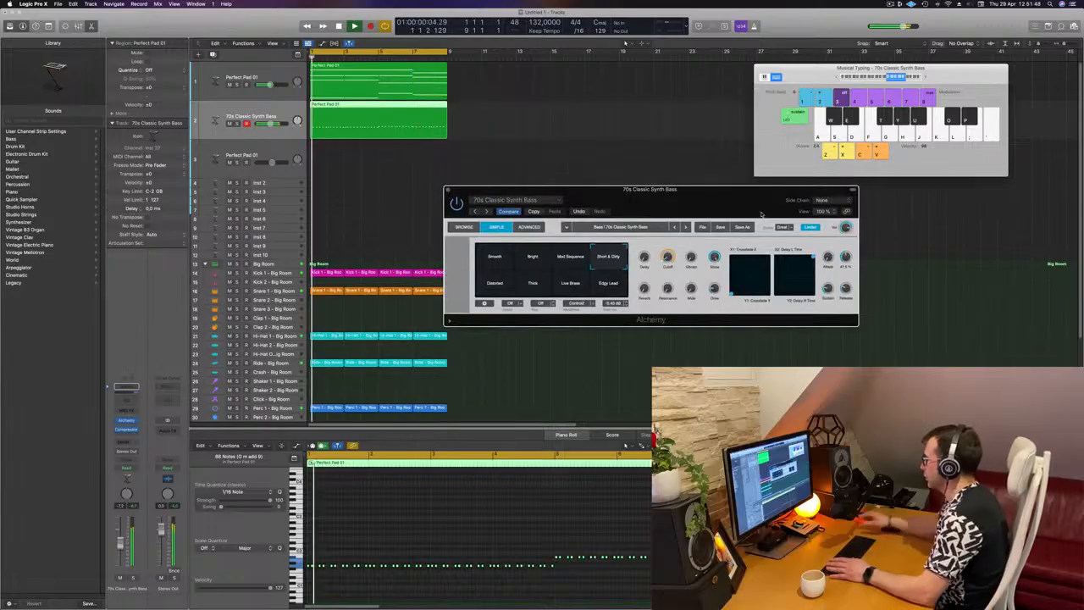
key("space")
key("space")
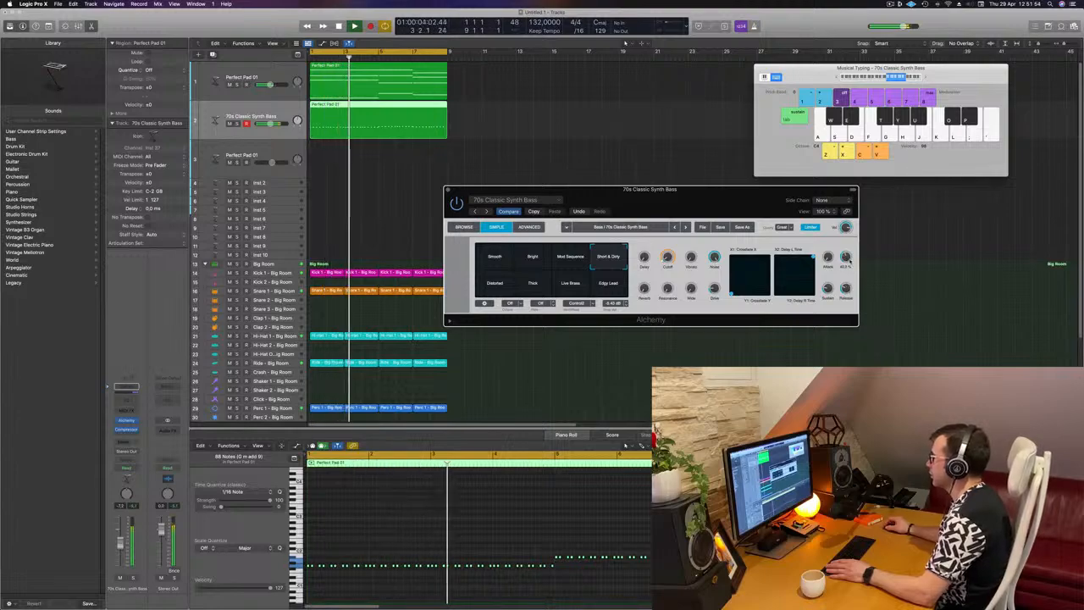
left_click_drag(830, 310, 830, 300)
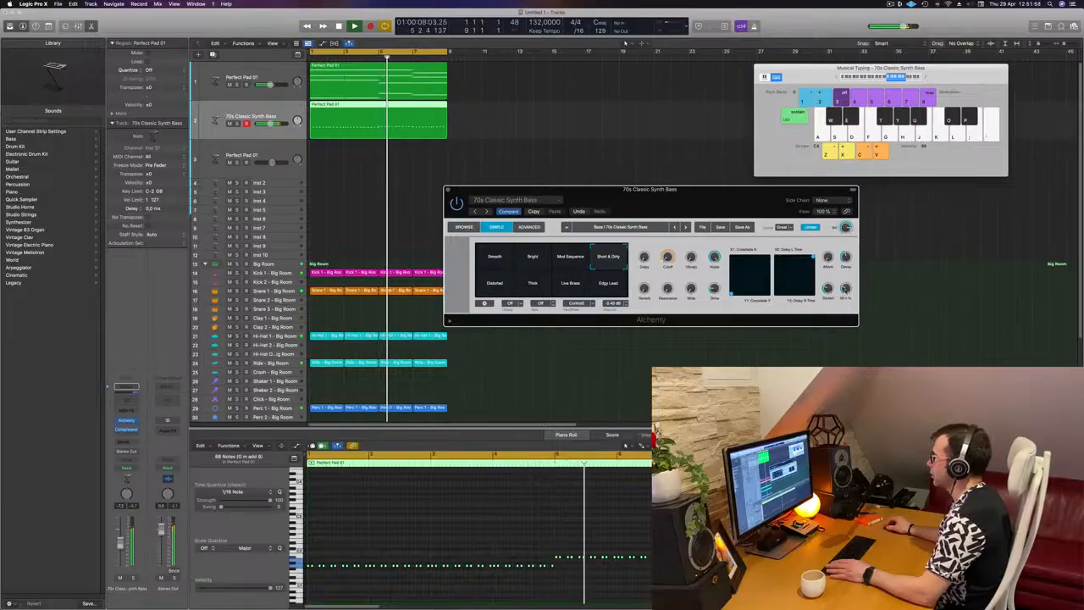
key("space")
key("space")
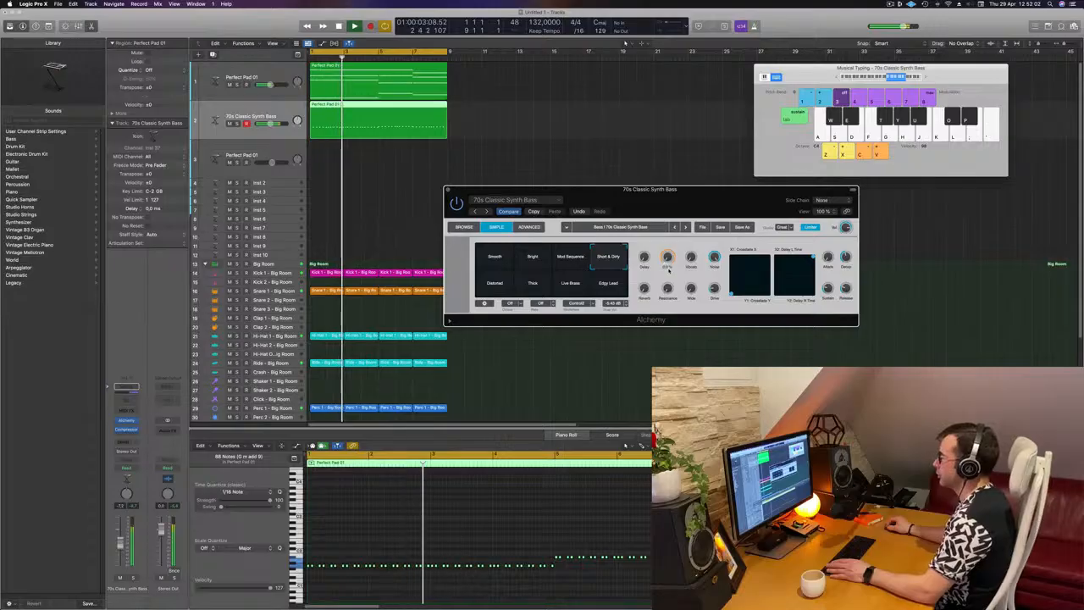
Close the Alchemy window, deselect the bass region, and look through the Big Room drum tracks during playback
left_click_drag(531, 187, 511, 229)
key("Return")
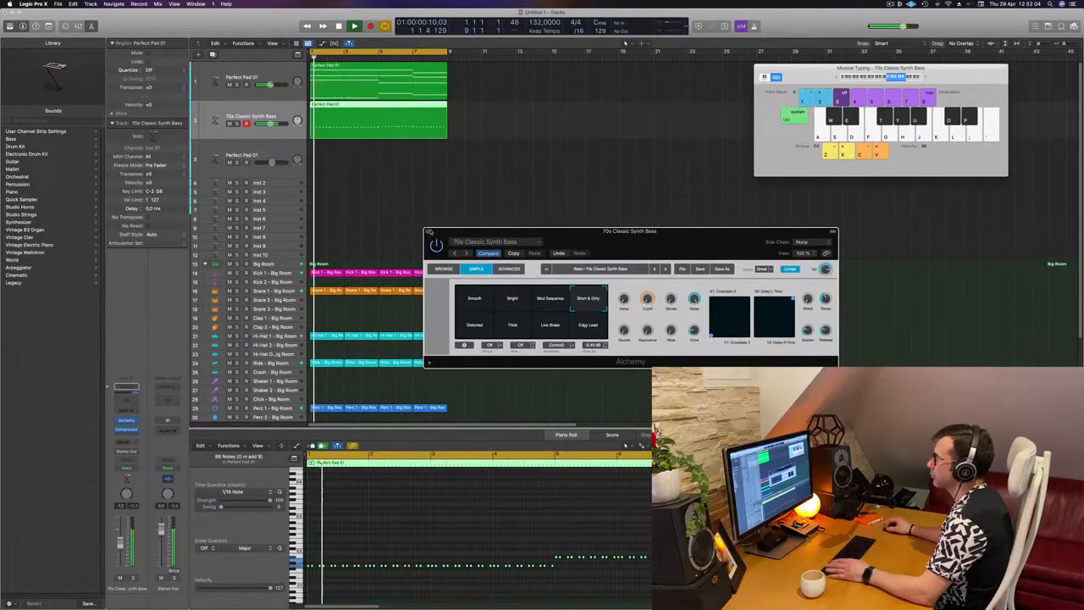
left_click(427, 232)
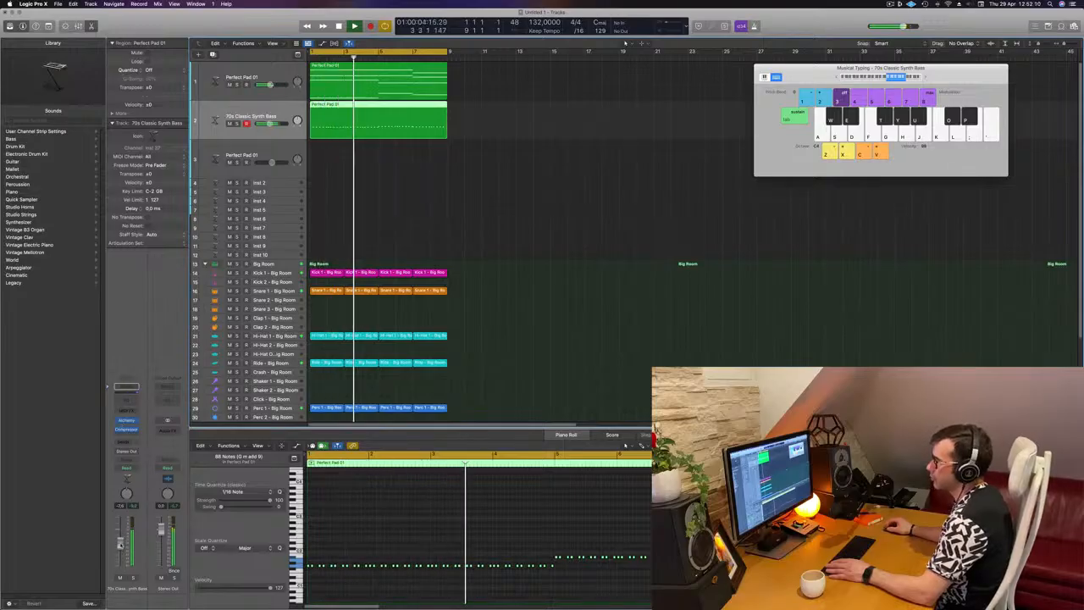
left_click(461, 190)
key("space")
scroll(470, 197, "down", 5)
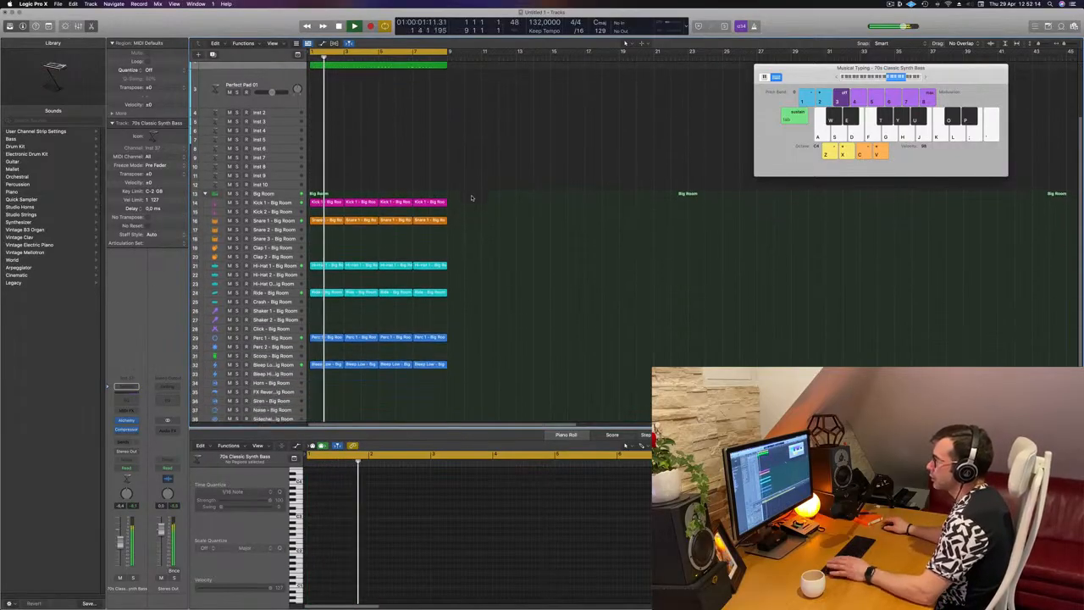
scroll(475, 198, "up", 1)
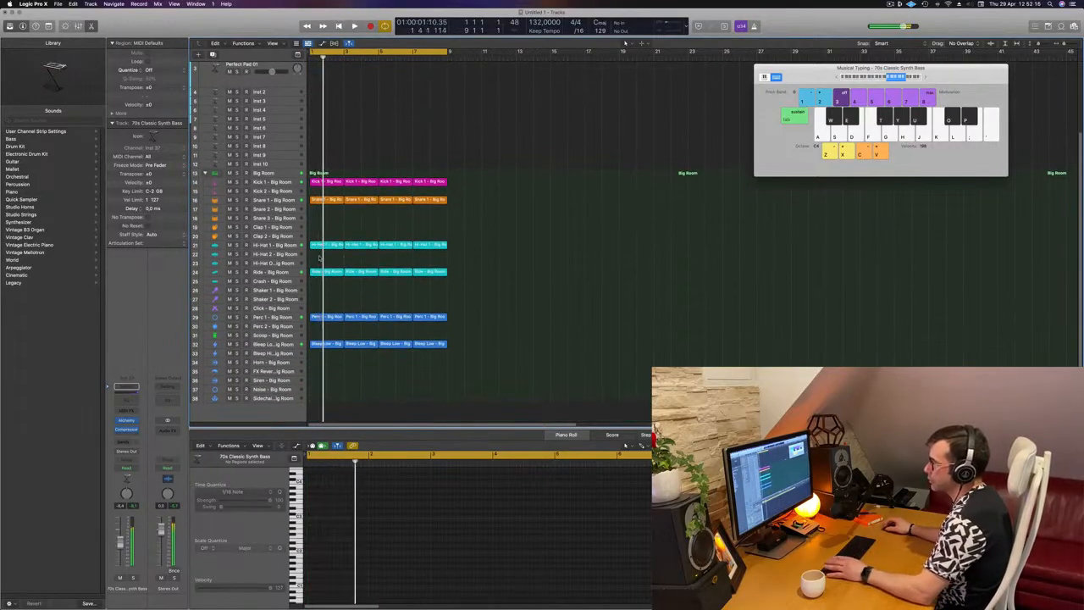
Repeat all pad, bass and drum regions once and extend the cycle range to bar 17
left_click(281, 272)
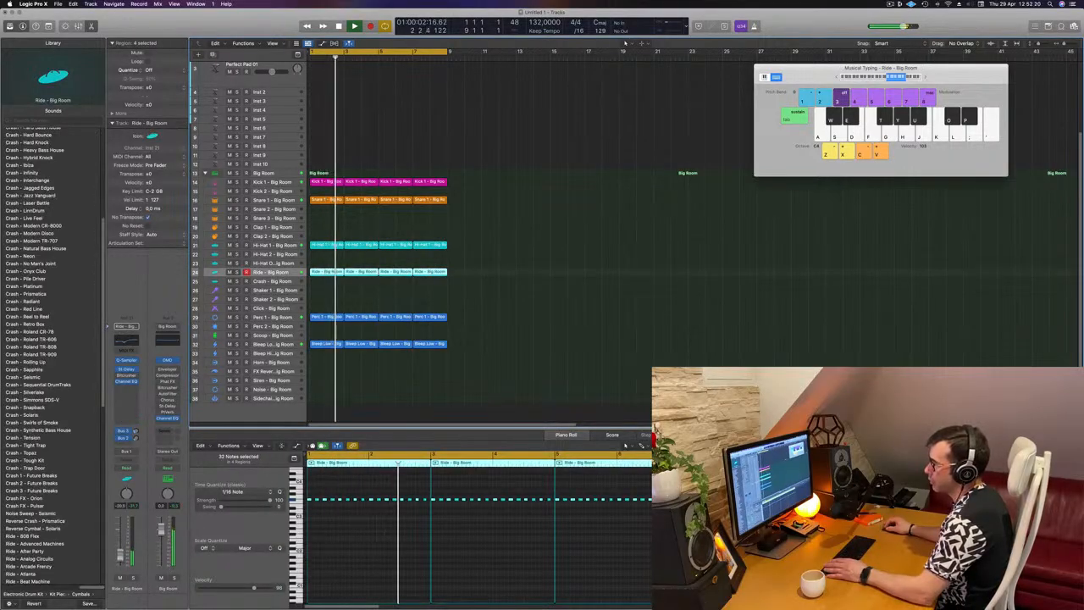
scroll(402, 182, "up", 3)
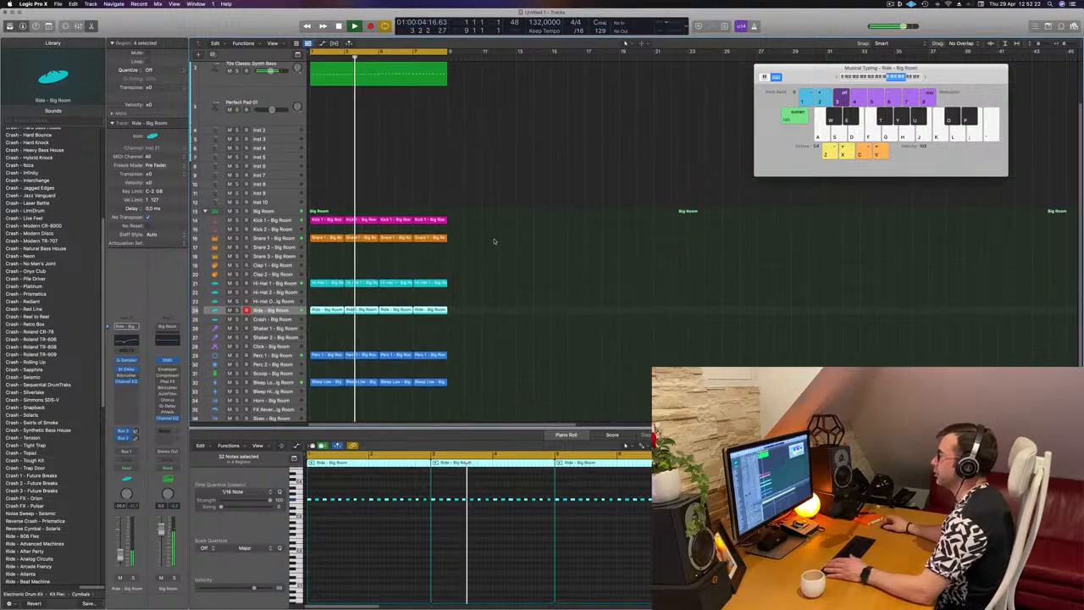
key("Return")
left_click(402, 181)
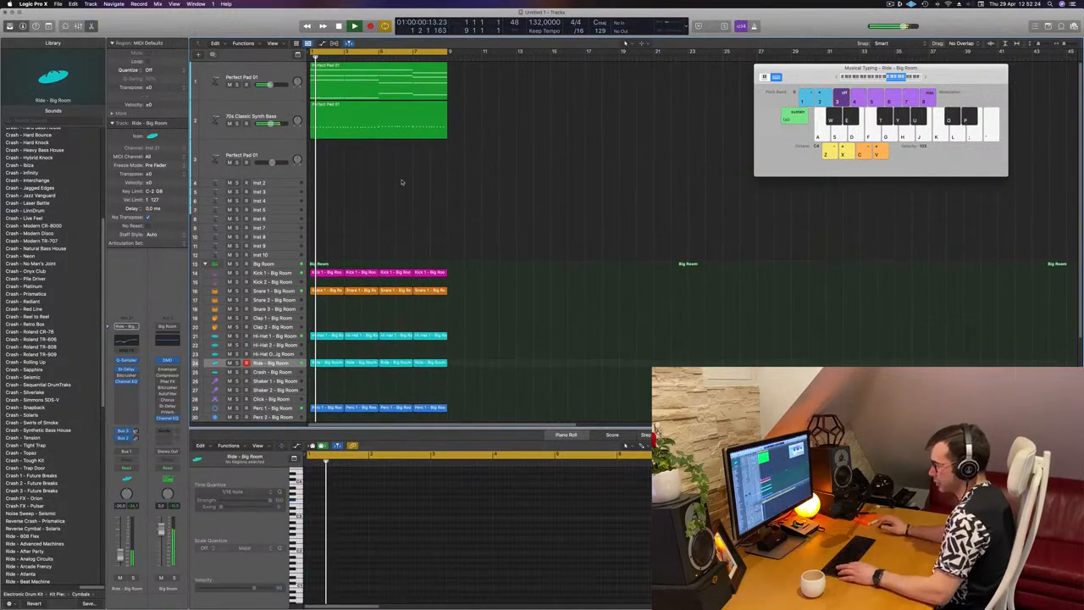
key("super+a")
key("super+r")
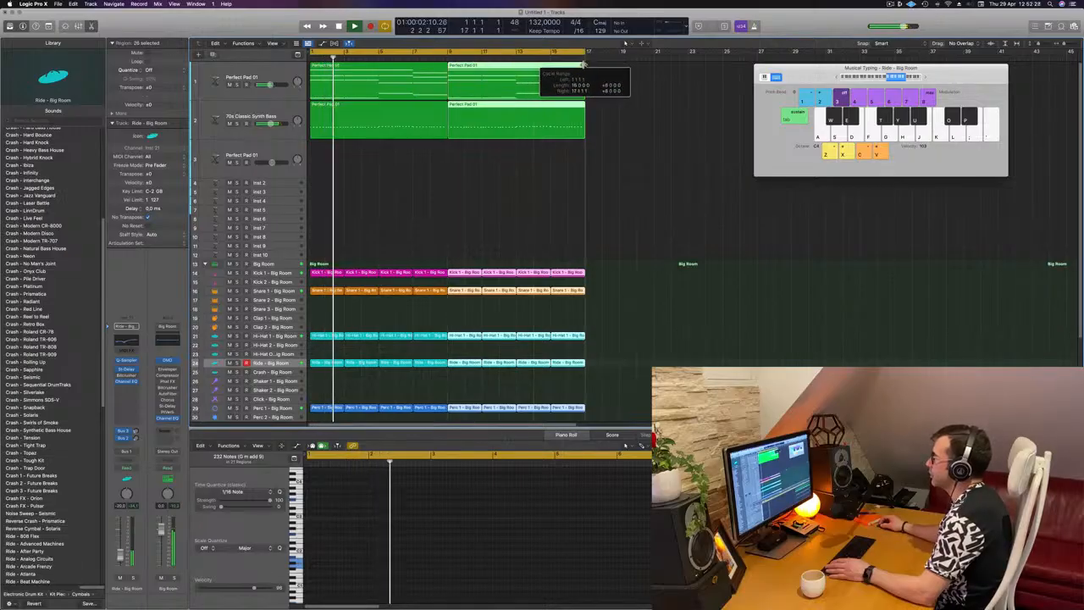
left_click(424, 175)
key("super+Left")
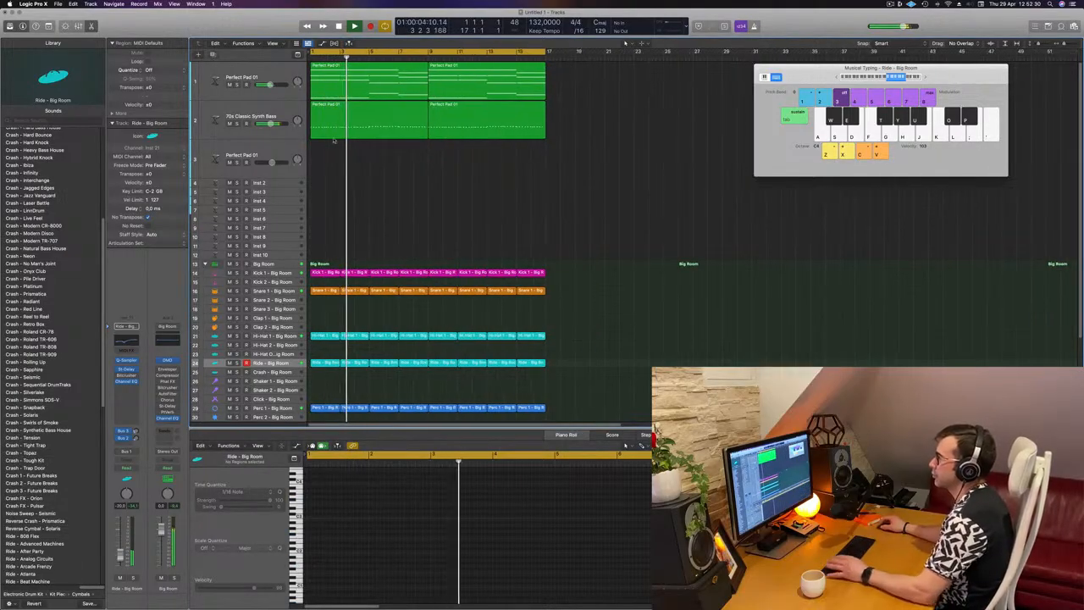
Duplicate the Perfect Pad 01 track with its settings and copy its first pad region onto the new track
left_click(283, 108)
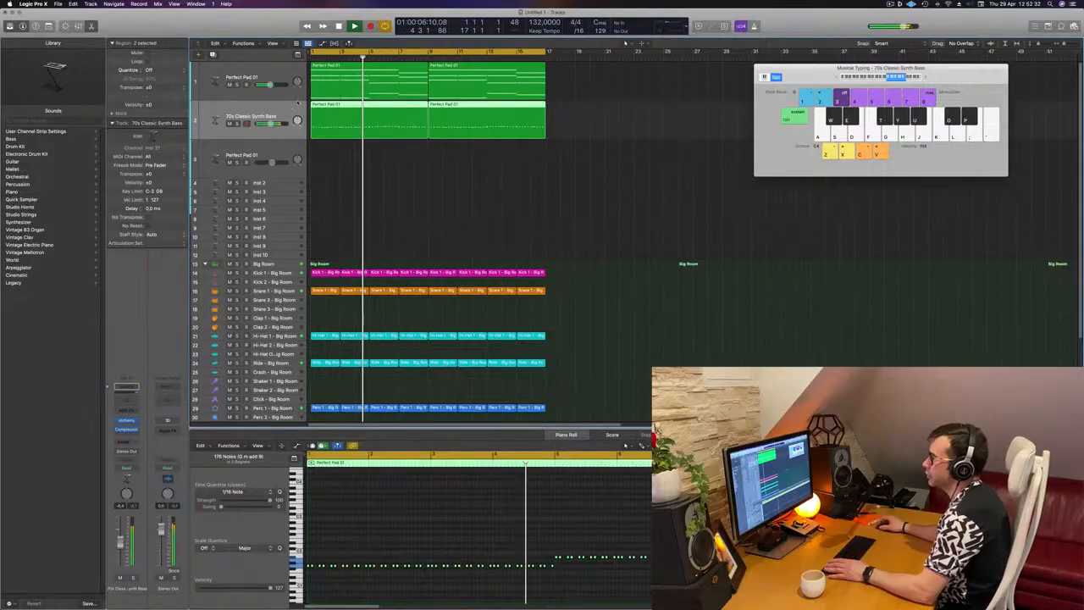
key("Return")
left_click(293, 96)
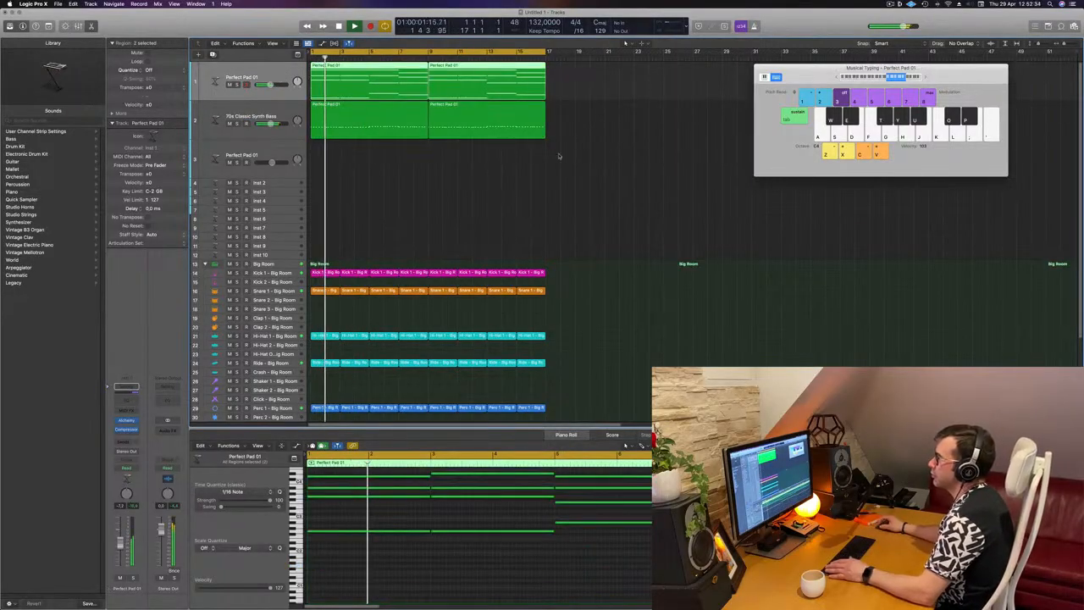
key("super+d")
left_click_drag(349, 75, 348, 113)
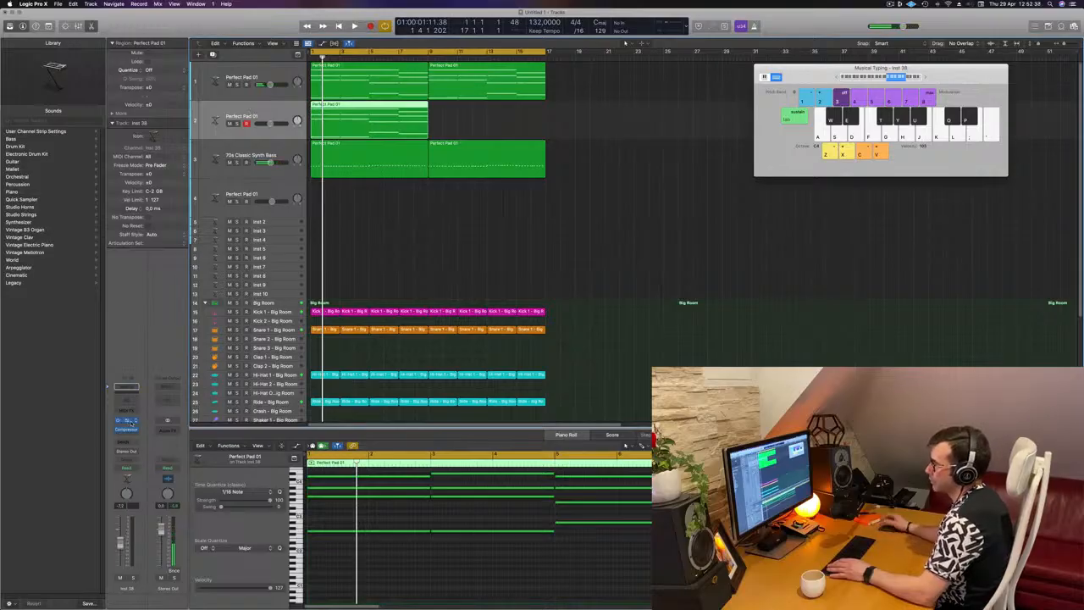
Open Alchemy on the duplicated pad track and filter its presets to the Brass category
left_click(128, 420)
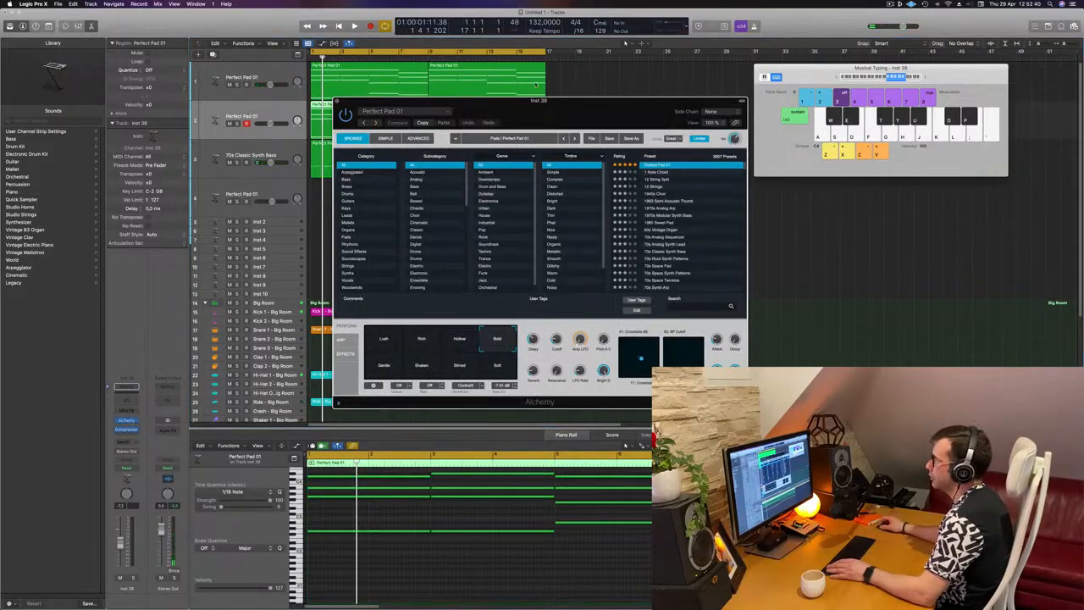
left_click_drag(548, 119, 691, 119)
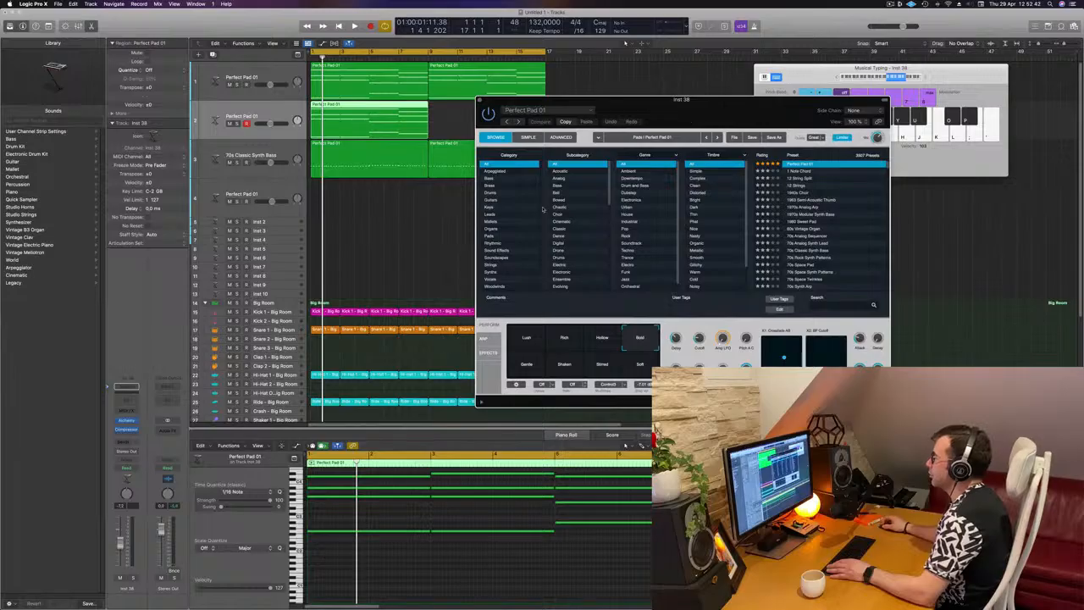
left_click(490, 185)
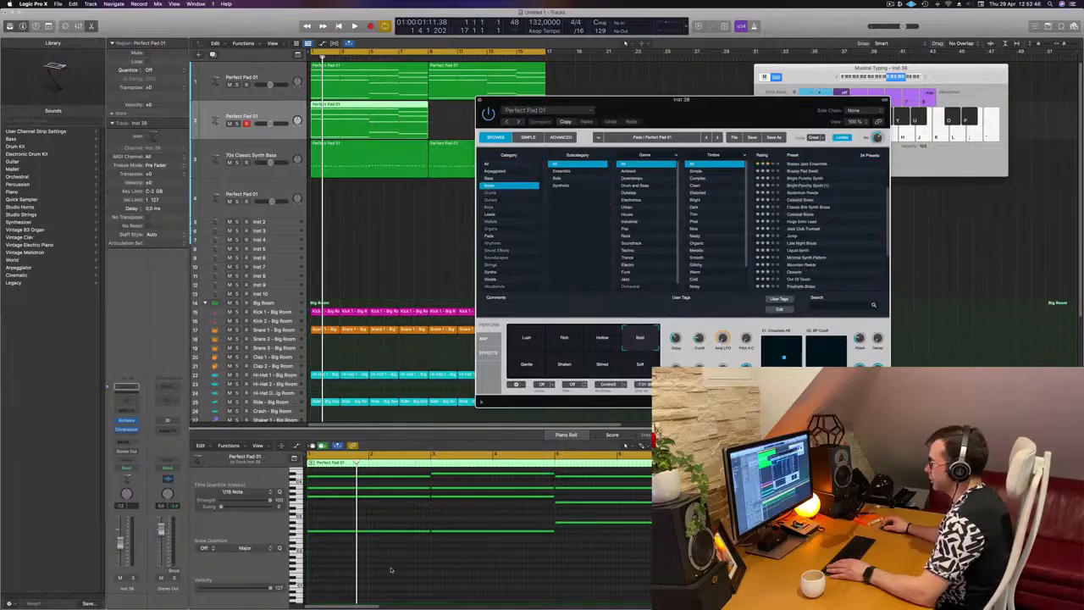
Shorten all chord notes of the copied pad region into short stabs in the Piano Roll and play them
left_click_drag(390, 570, 818, 472)
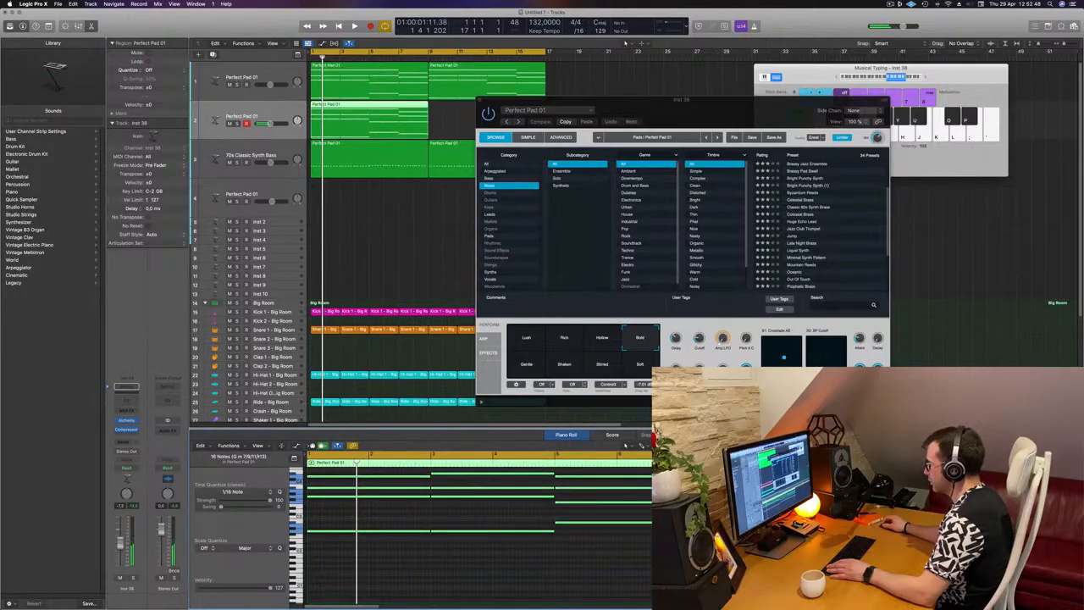
left_click_drag(751, 502, 696, 502)
key("space")
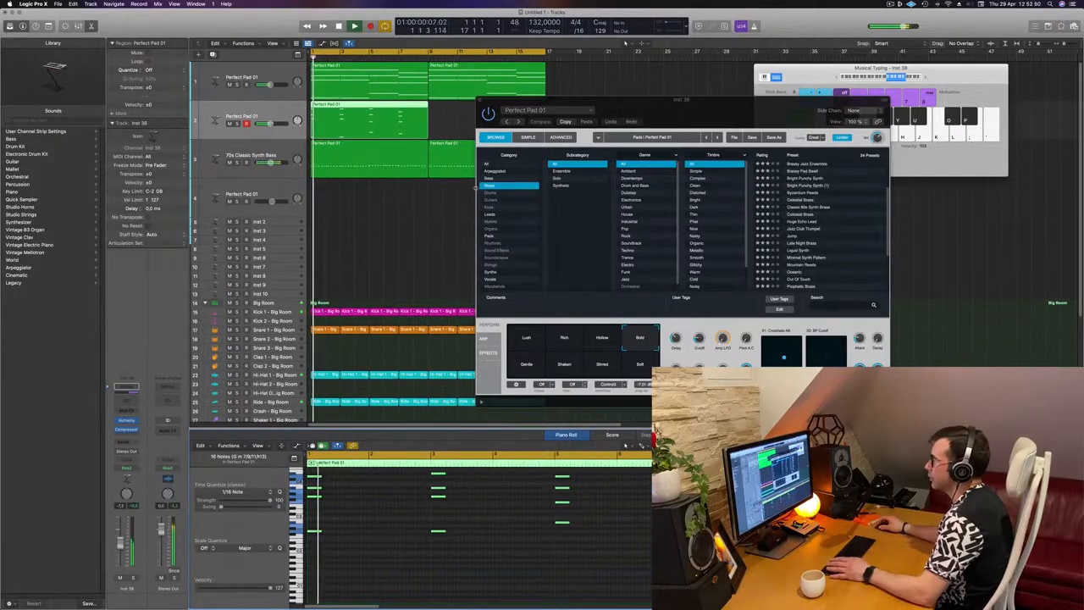
key("space")
key("space")
Load the Brassy Jazz Ensemble preset in Alchemy and listen to the stabs in the loop from the start
left_click(523, 181)
key("space")
key("space")
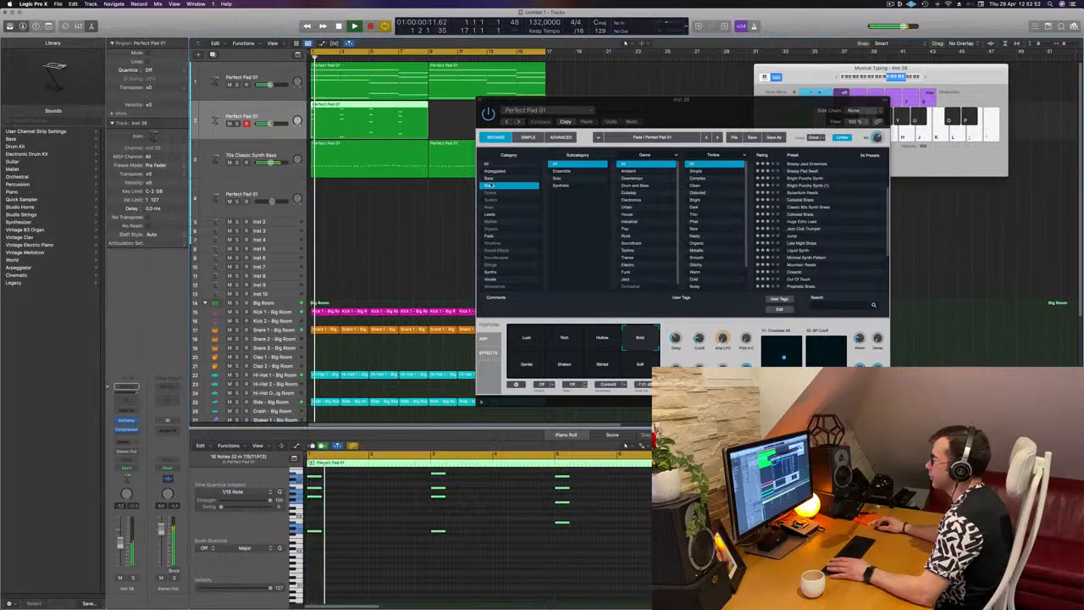
left_click(823, 166)
left_click(823, 166)
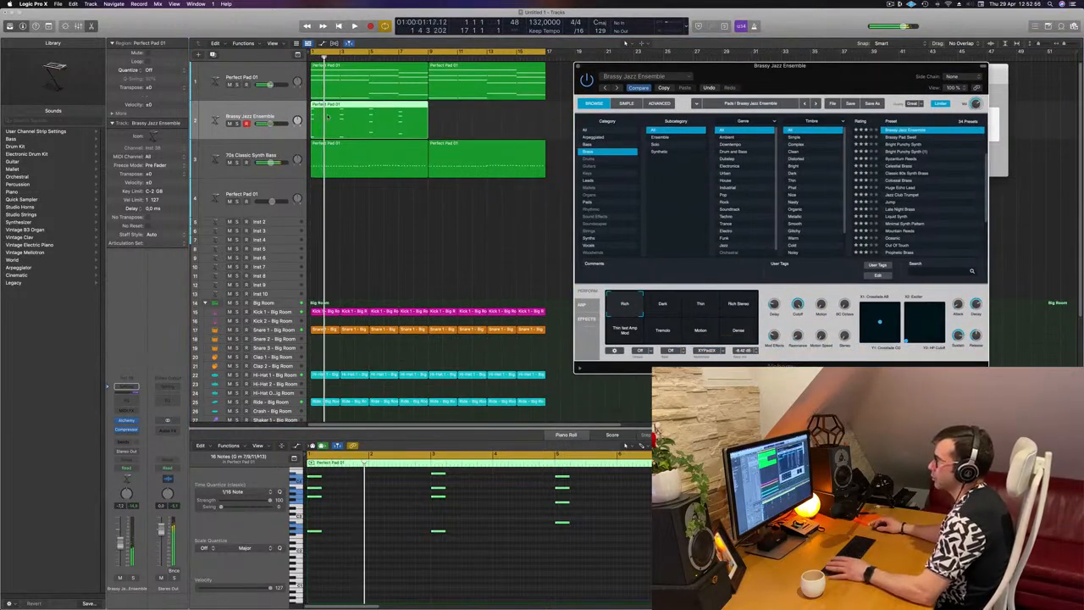
left_click(122, 413)
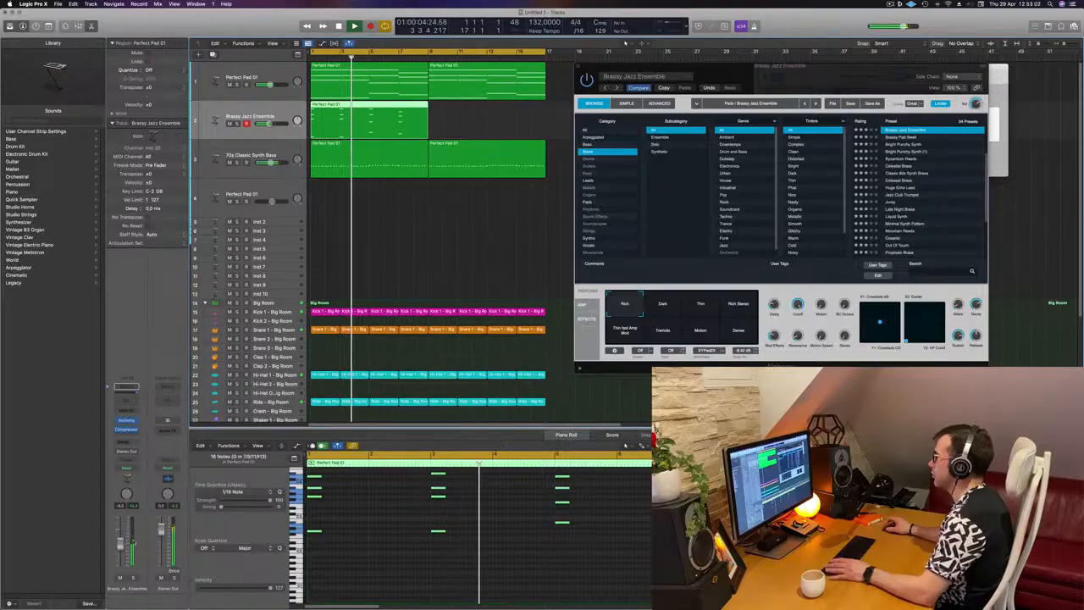
key("Return")
left_click_drag(677, 66, 613, 53)
key("Return")
left_click(91, 224)
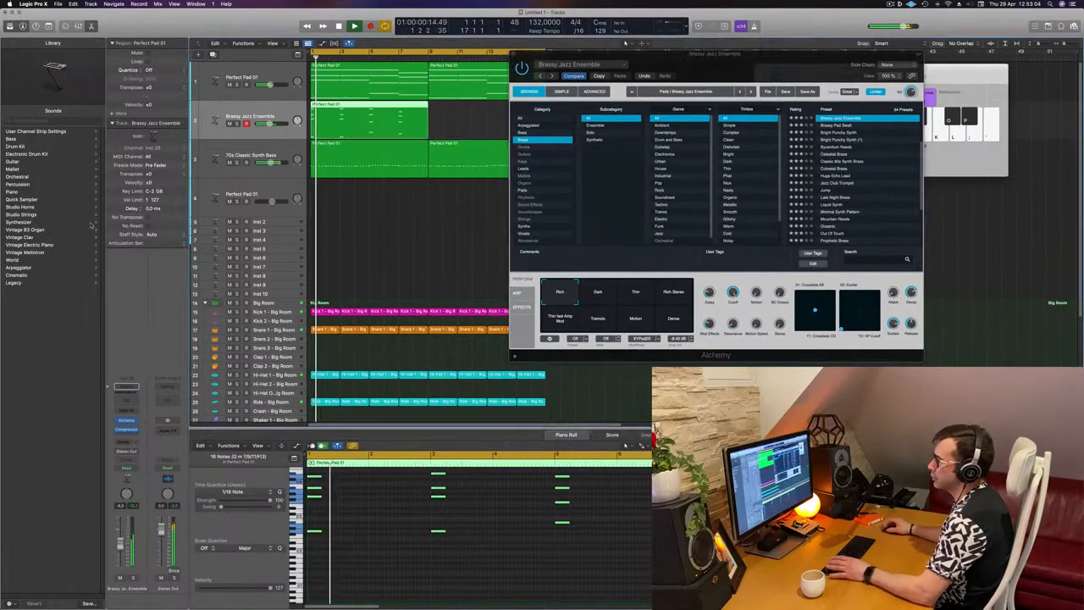
Add a send to Bus 5 on the Brassy Jazz Ensemble track
left_click(127, 442)
mouse_move(140, 452)
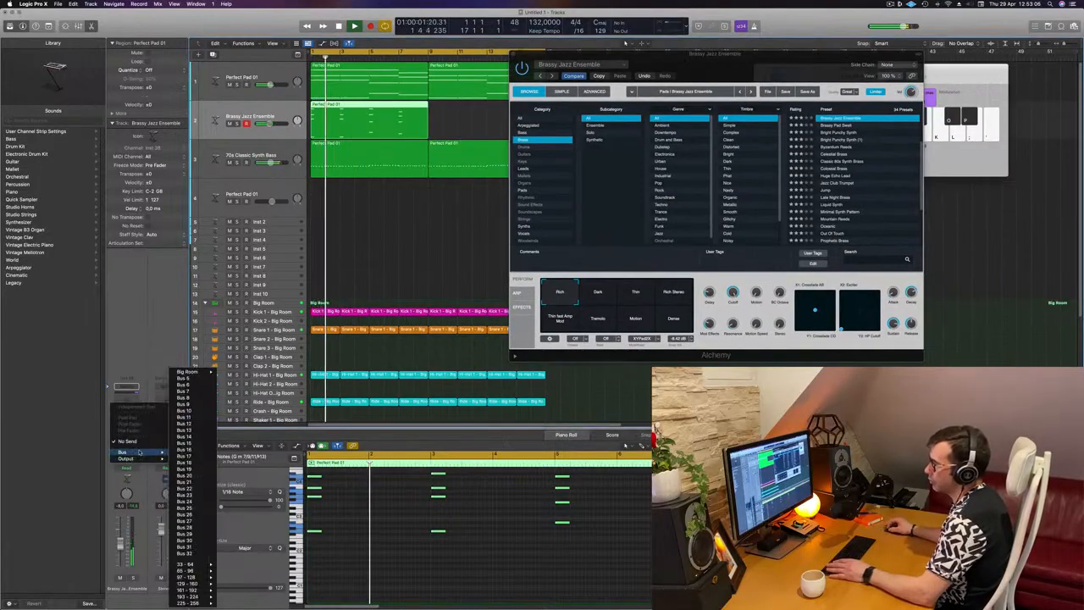
left_click(188, 377)
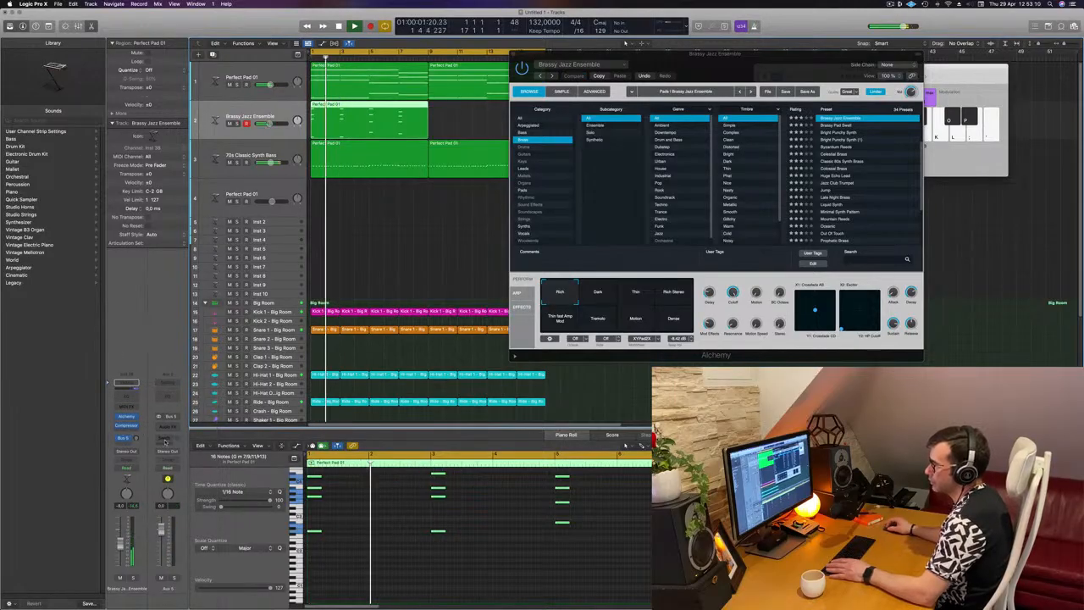
Insert a SilverVerb reverb on the Aux 5 channel
left_click(173, 426)
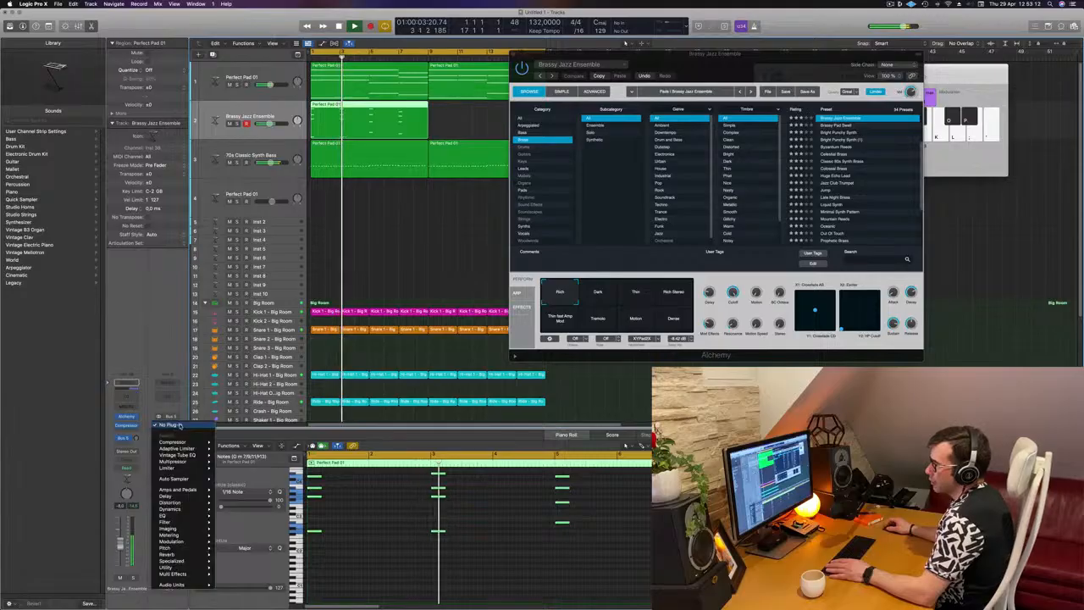
mouse_move(195, 514)
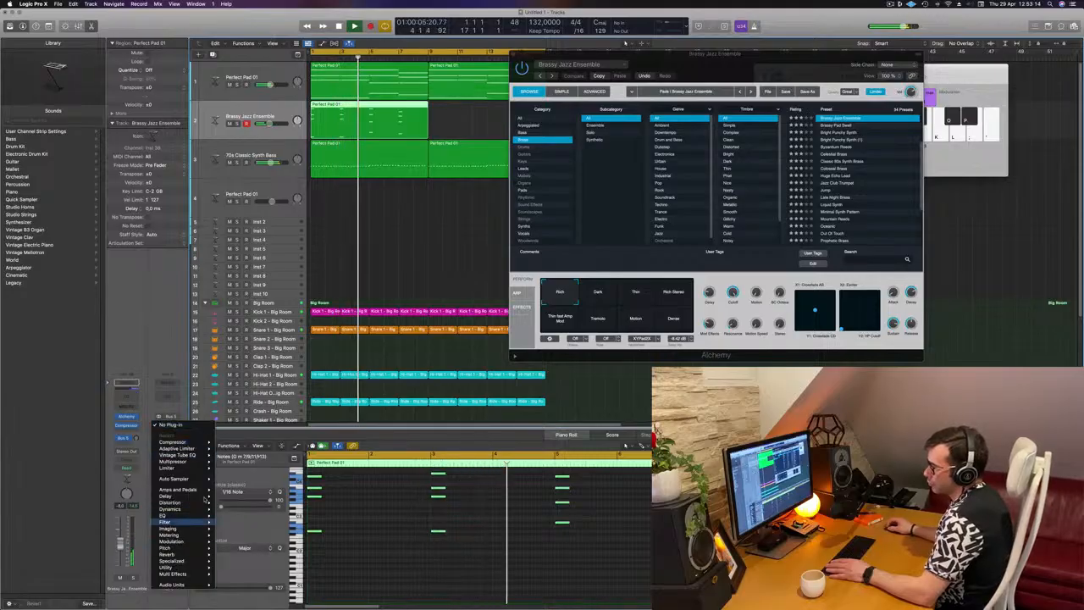
mouse_move(212, 555)
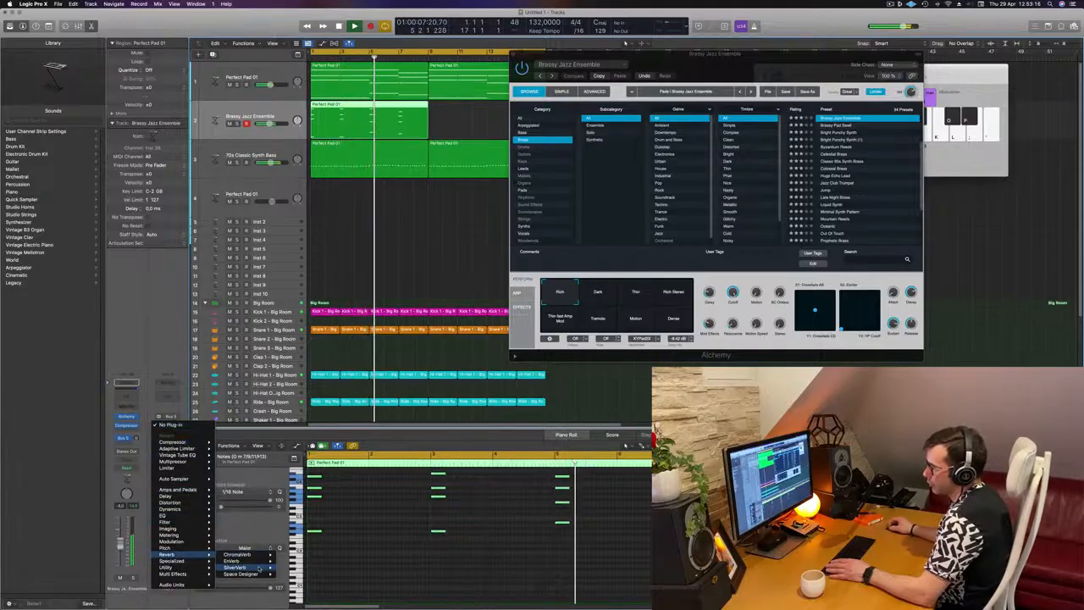
mouse_move(245, 567)
left_click(286, 568)
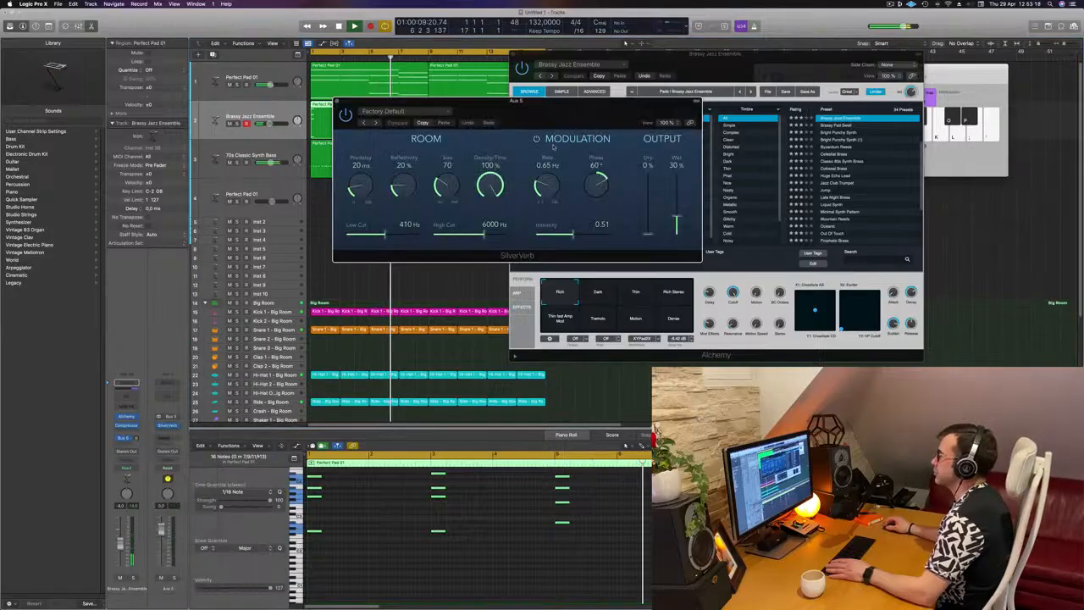
Load the grandiose preset in SilverVerb and raise its wet output to 100% while playing the loop
left_click_drag(575, 106, 526, 111)
key("space")
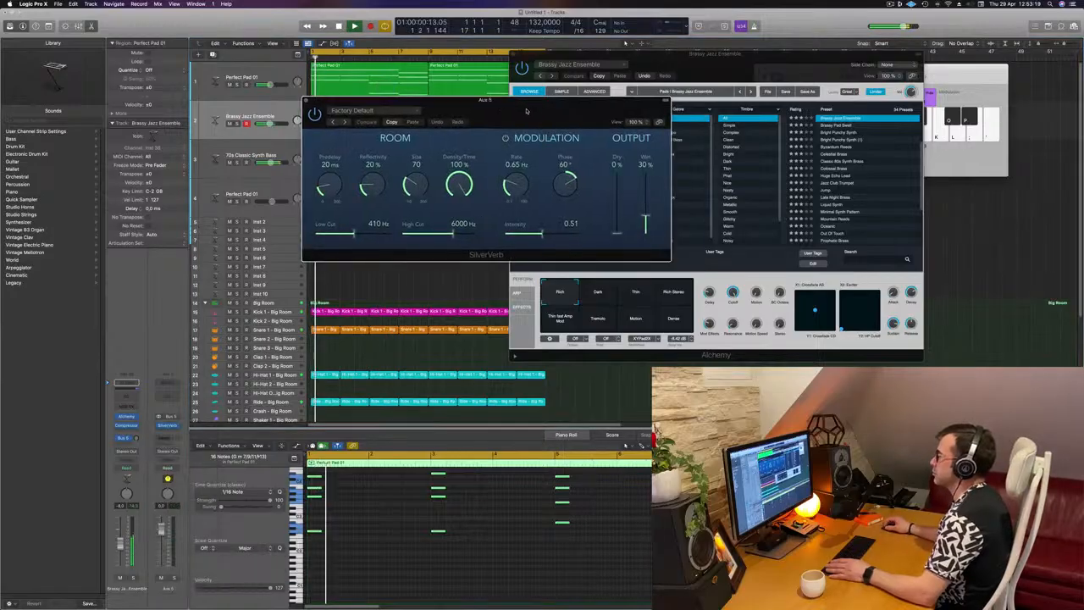
left_click(386, 110)
key("Return")
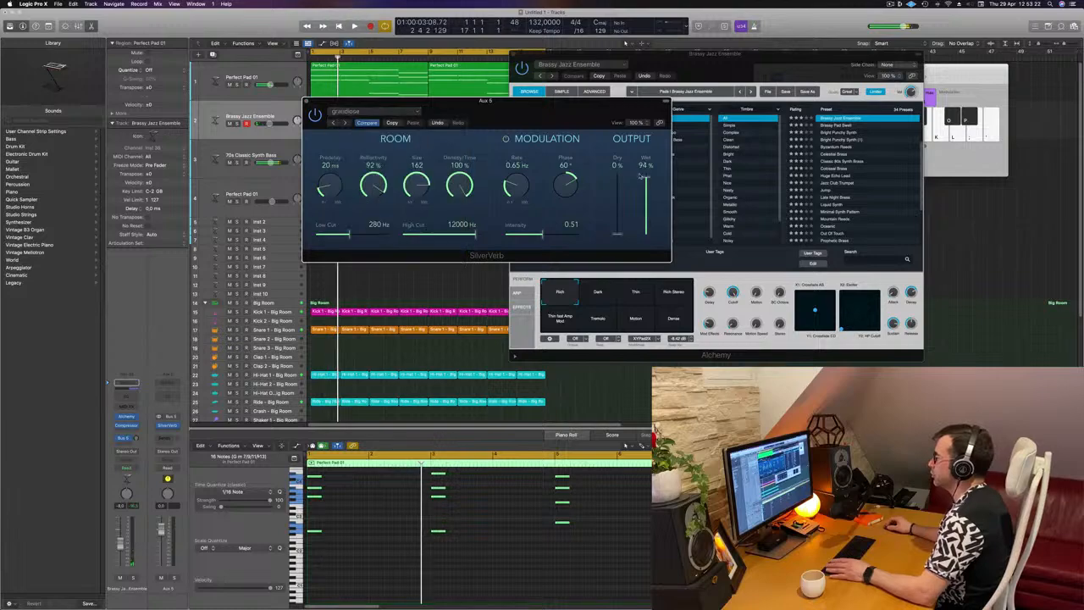
key("space")
key("space")
key("space")
key("space")
key("space")
left_click_drag(659, 112, 913, 107)
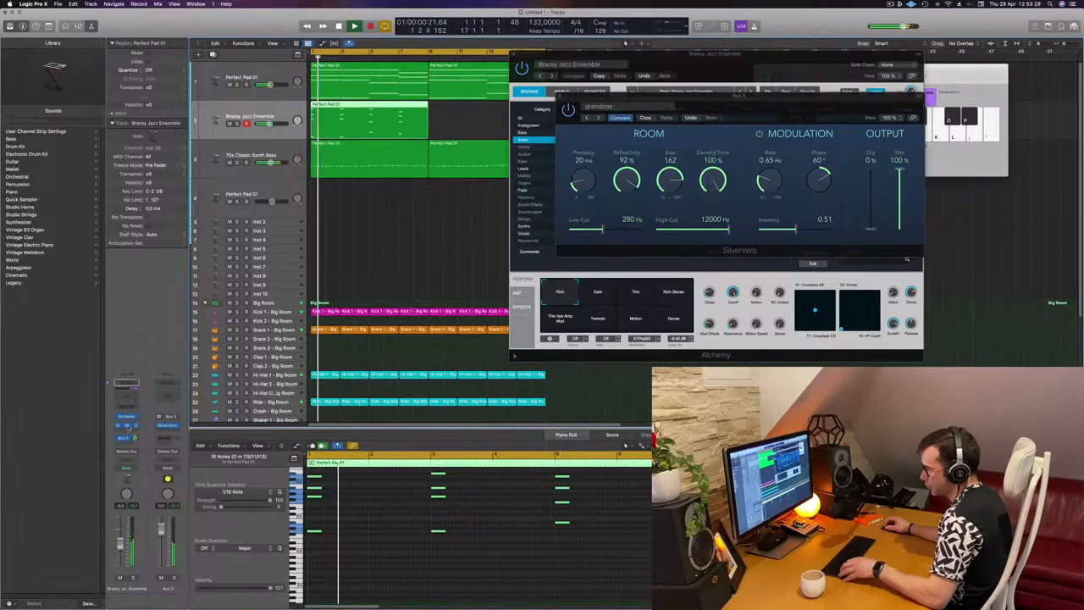
Copy the brass track's Compressor to the Aux 5 channel after SilverVerb, and move the reverb window aside
left_click_drag(174, 437, 174, 436)
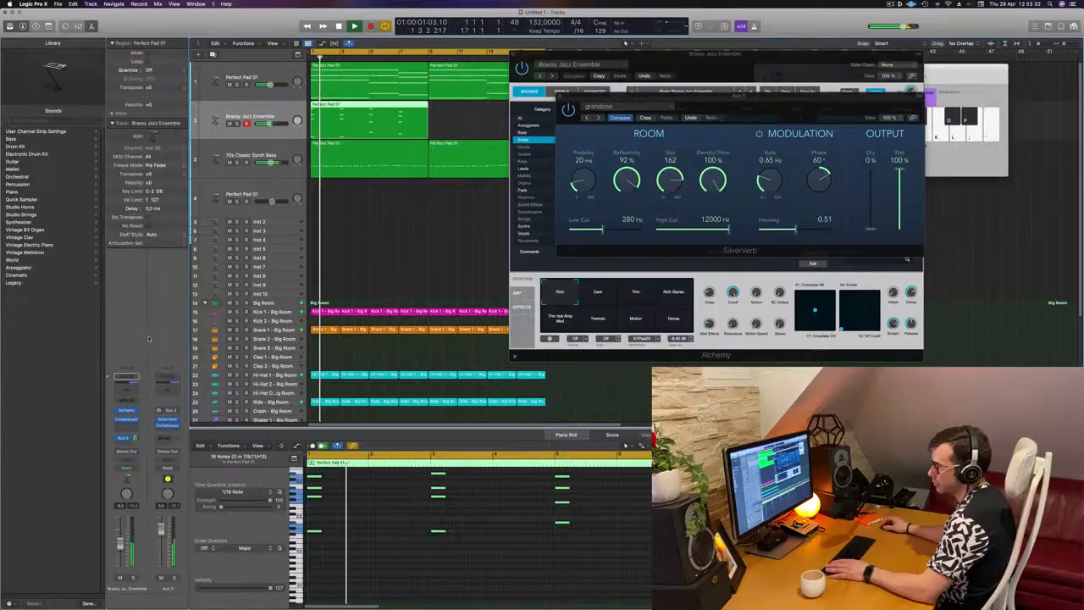
left_click_drag(776, 107, 636, 232)
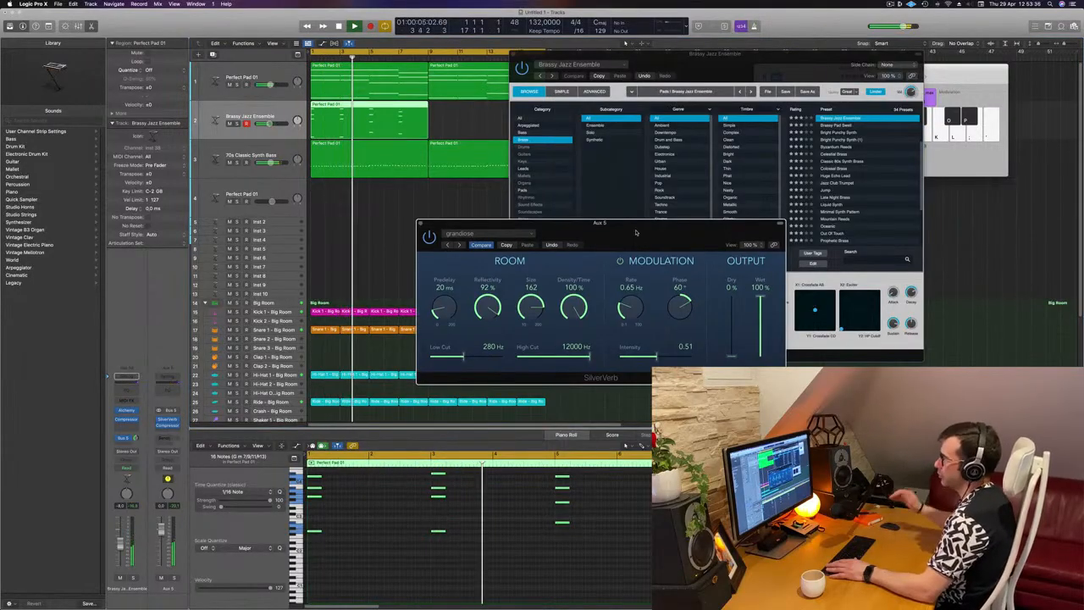
left_click_drag(636, 232, 685, 221)
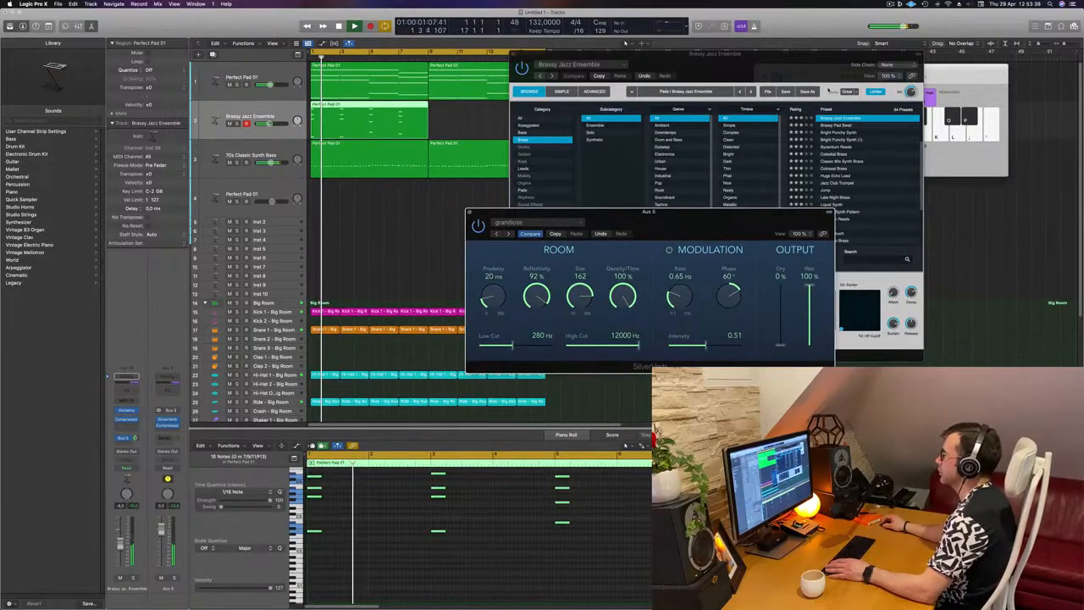
Close the Alchemy window and copy the brass stab region to bar 9
left_click_drag(750, 57, 829, 88)
left_click(592, 85)
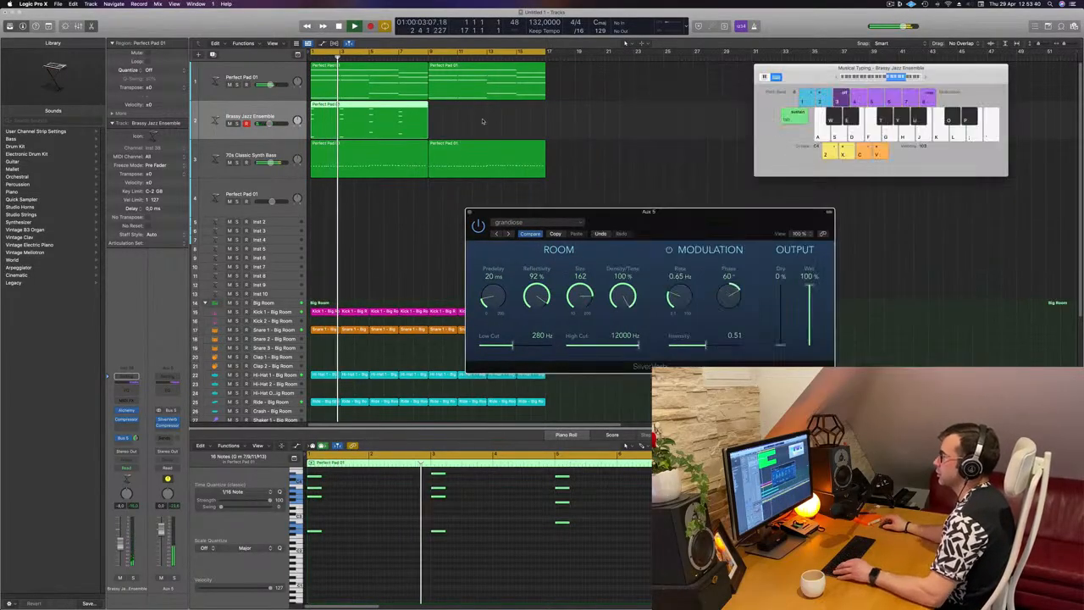
left_click_drag(374, 111, 493, 110)
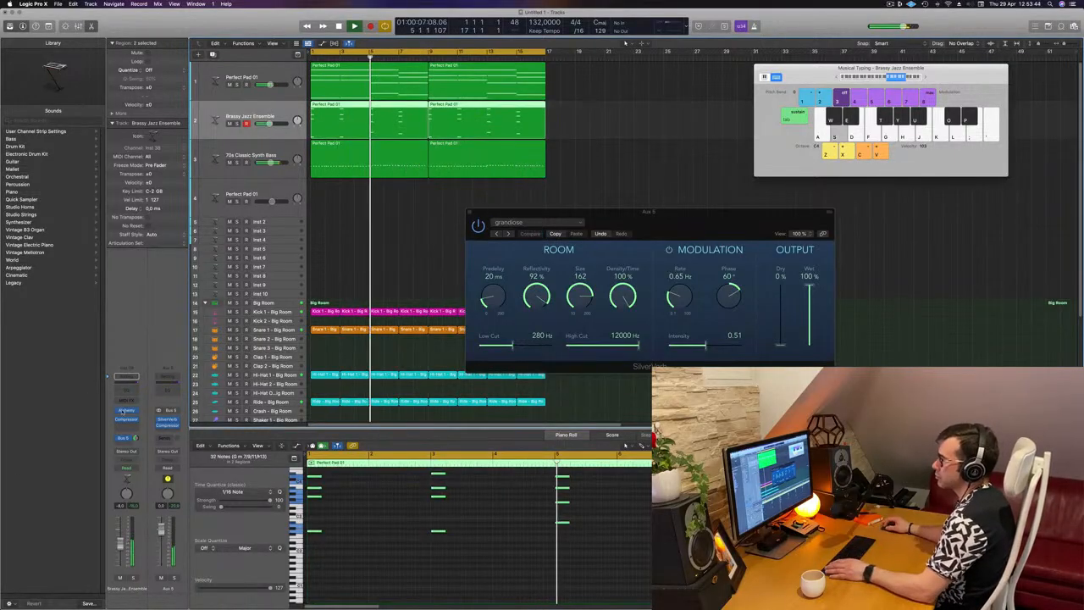
Open the brass track's Alchemy, audition its performance variations against the loop, and settle on Rich Stereo
left_click(127, 411)
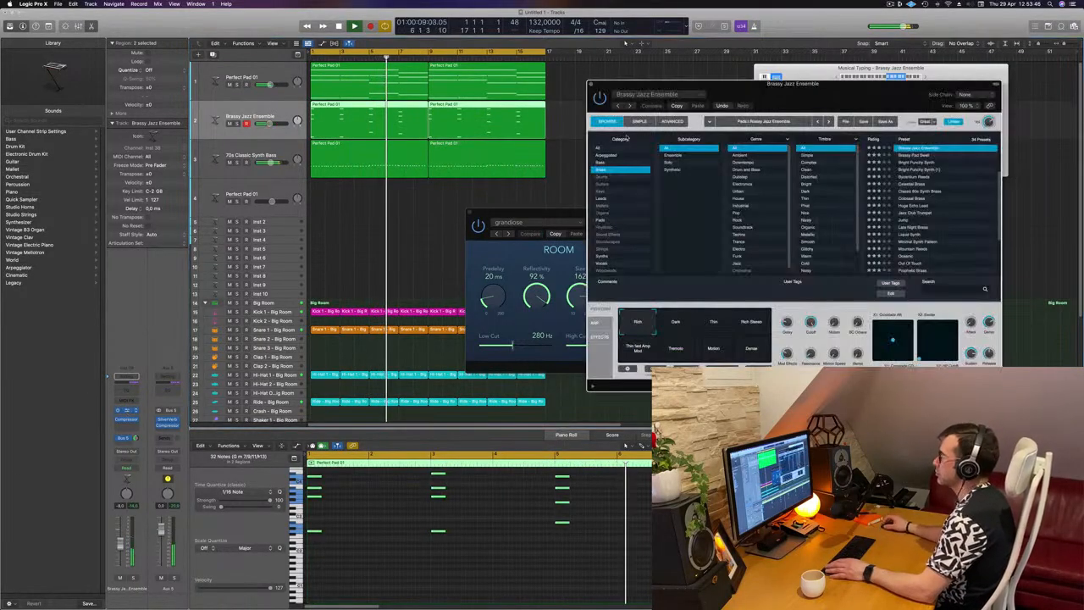
left_click_drag(820, 106, 644, 128)
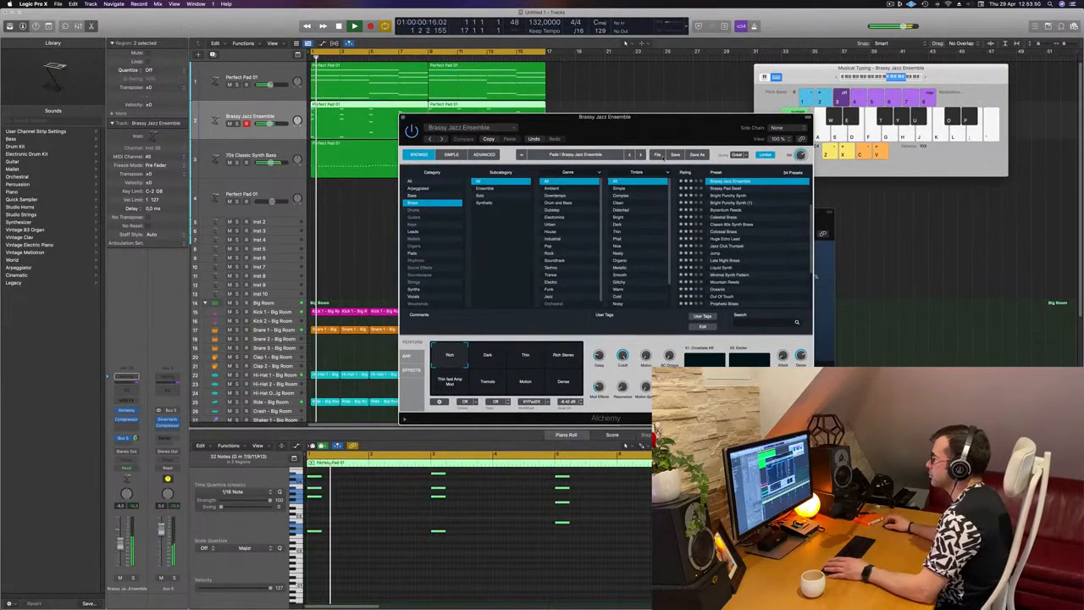
left_click(489, 356)
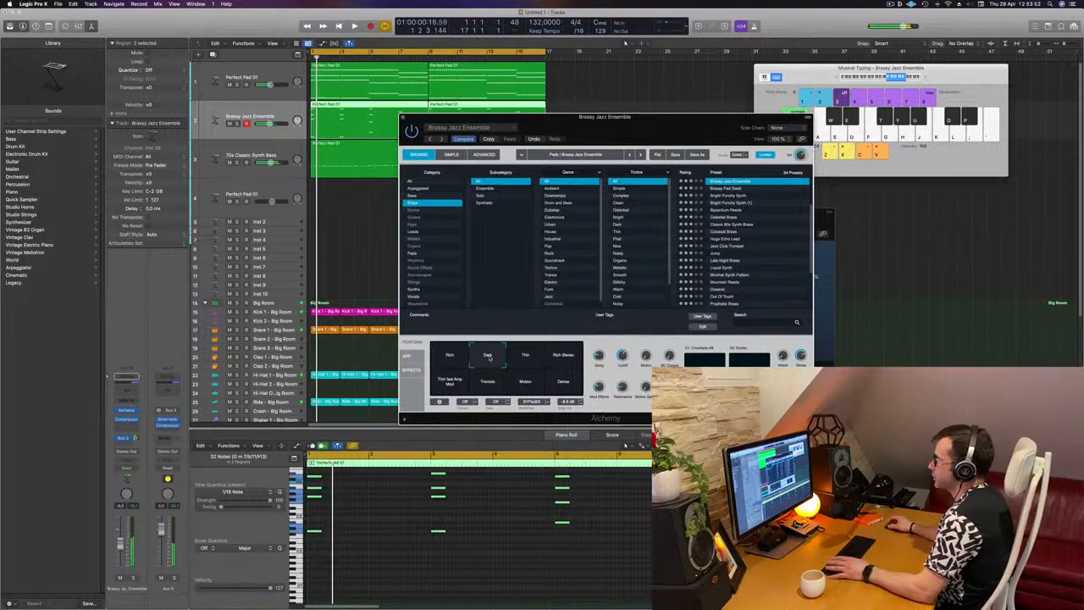
left_click(525, 357)
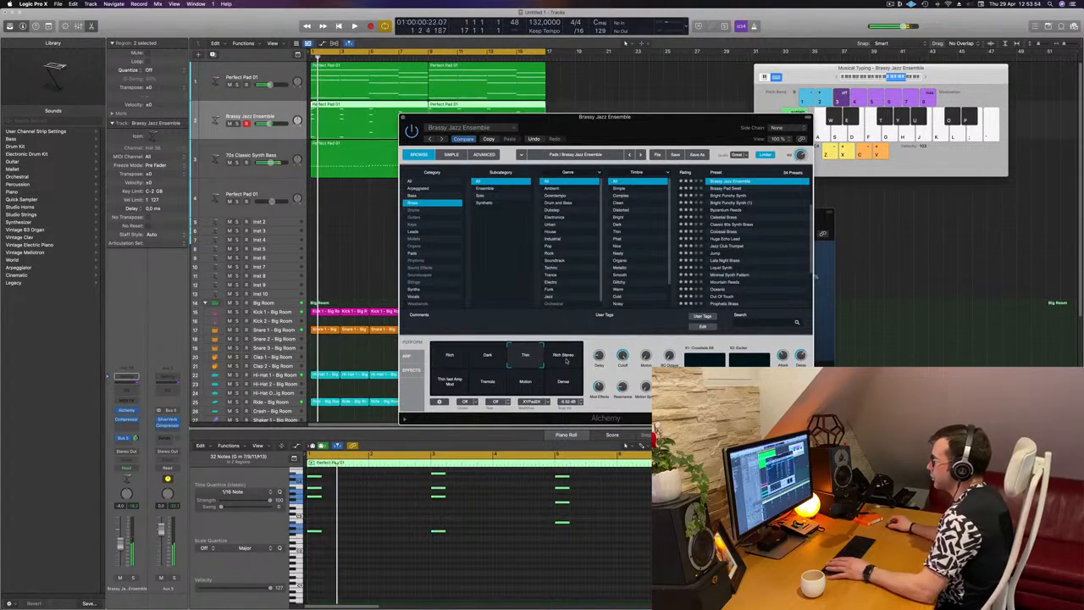
left_click(566, 360)
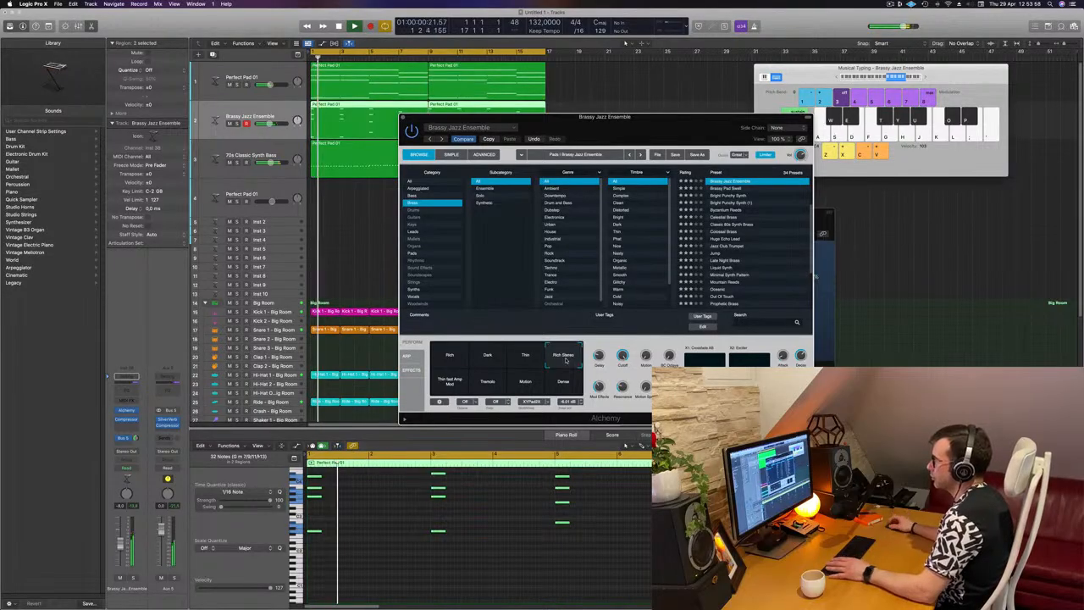
left_click(497, 387)
left_click(534, 387)
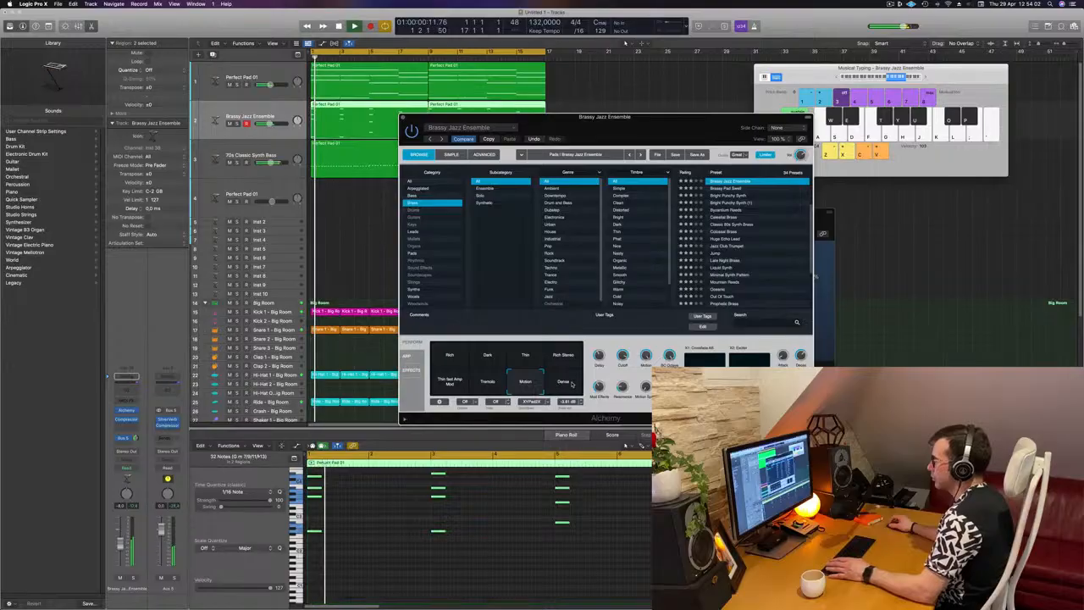
left_click(572, 384)
left_click(566, 357)
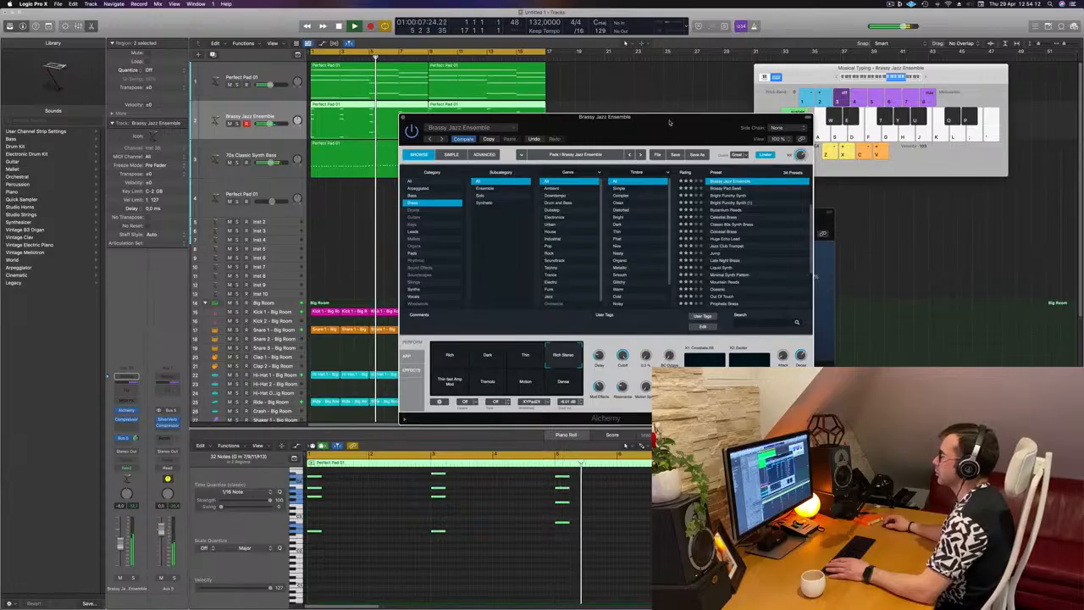
Close the Alchemy window and move the SilverVerb window aside to clear the arrangement
left_click_drag(668, 119, 762, 184)
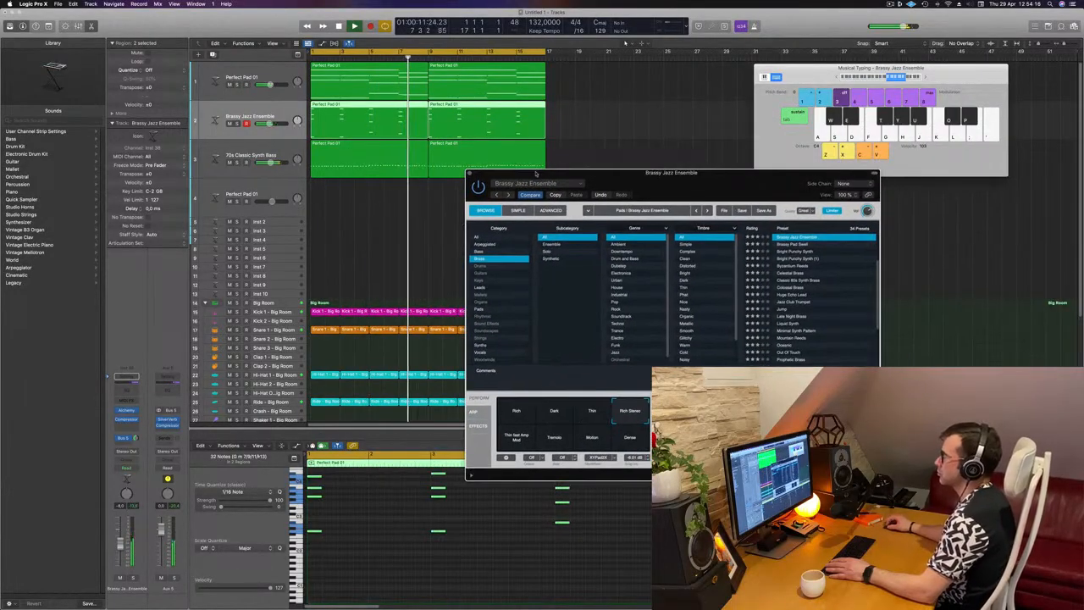
left_click(470, 174)
scroll(406, 215, "down", 5)
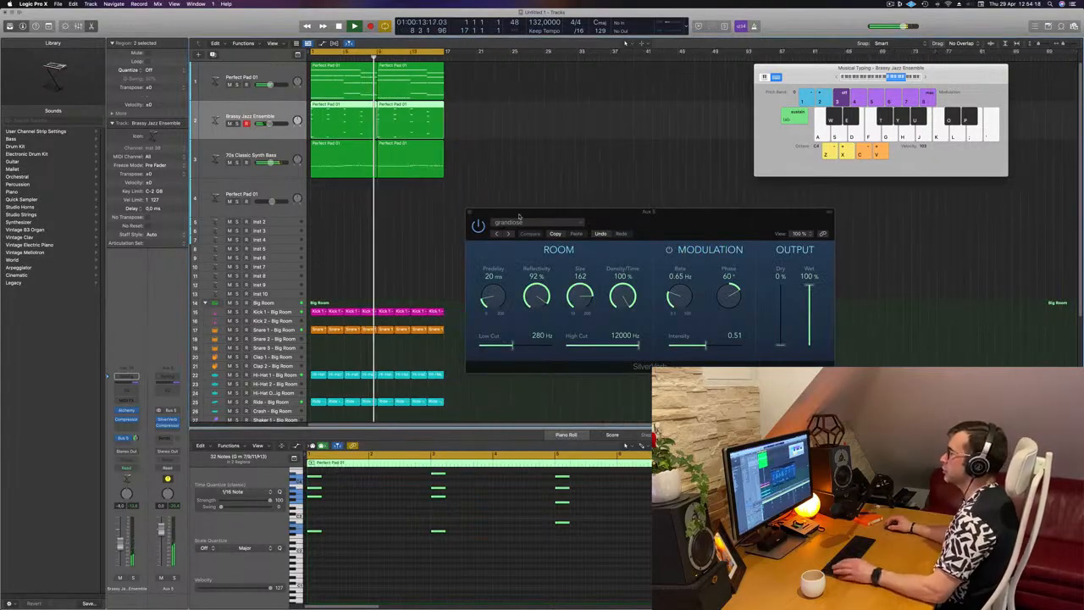
left_click_drag(527, 213, 798, 188)
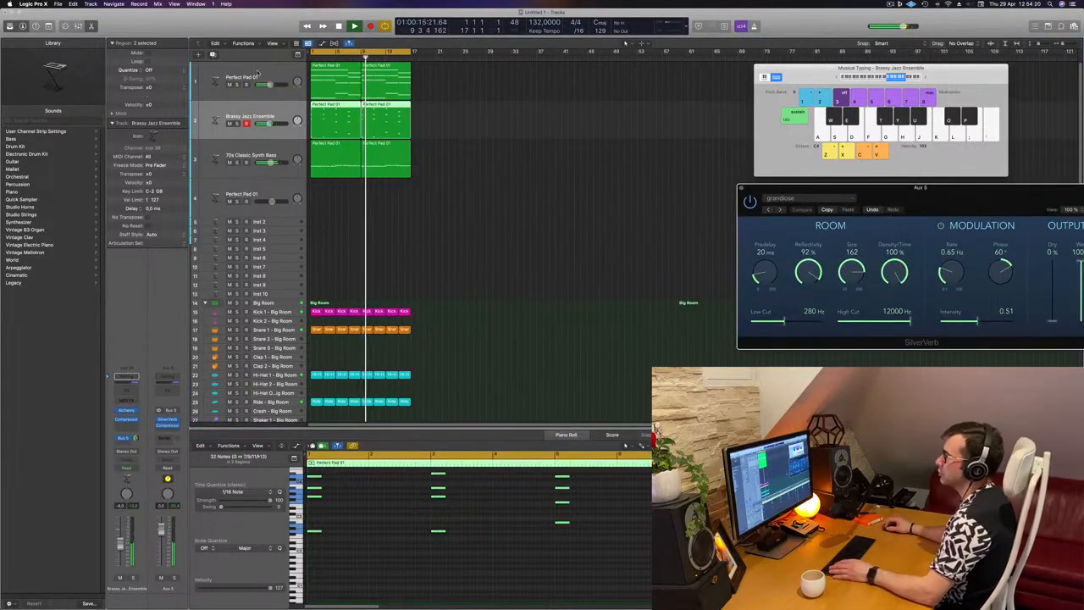
Stop playback, duplicate the first Perfect Pad 01 track with its settings, and copy its first region onto the new track
left_click(251, 90)
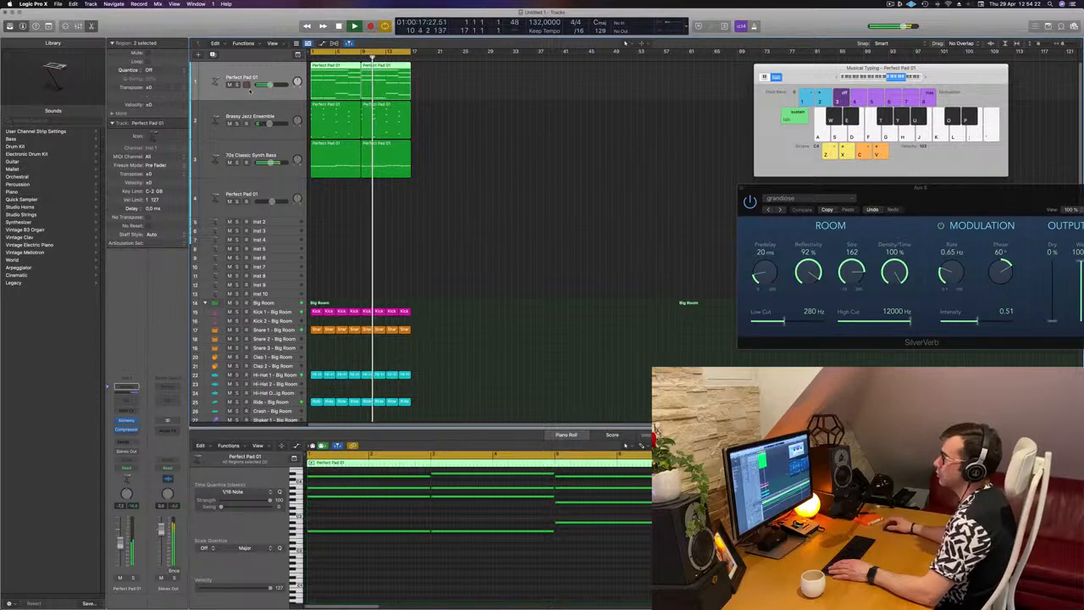
left_click(486, 229)
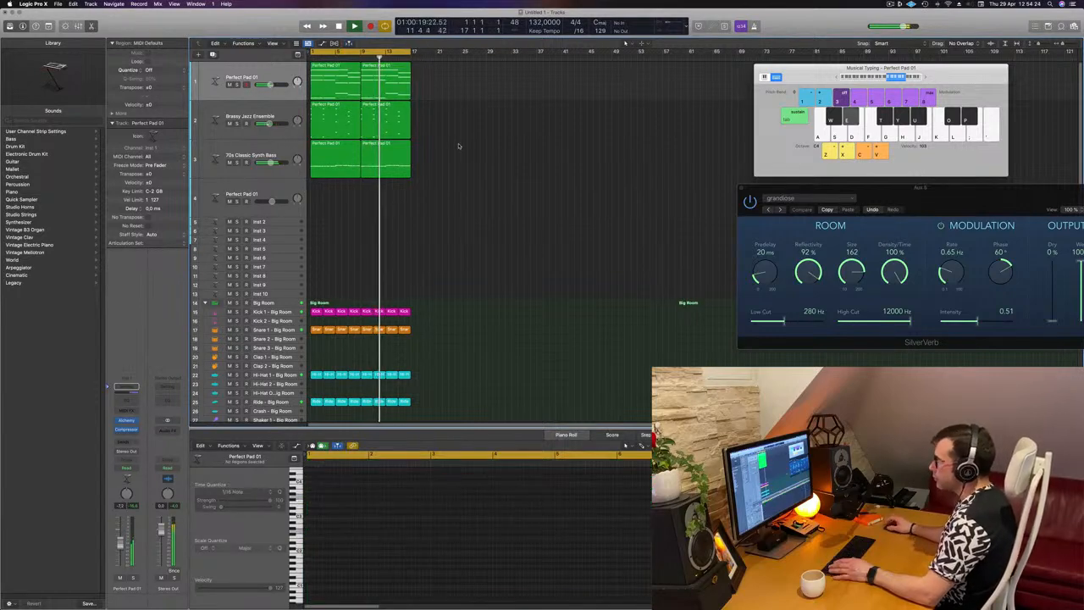
key("space")
left_click(341, 82)
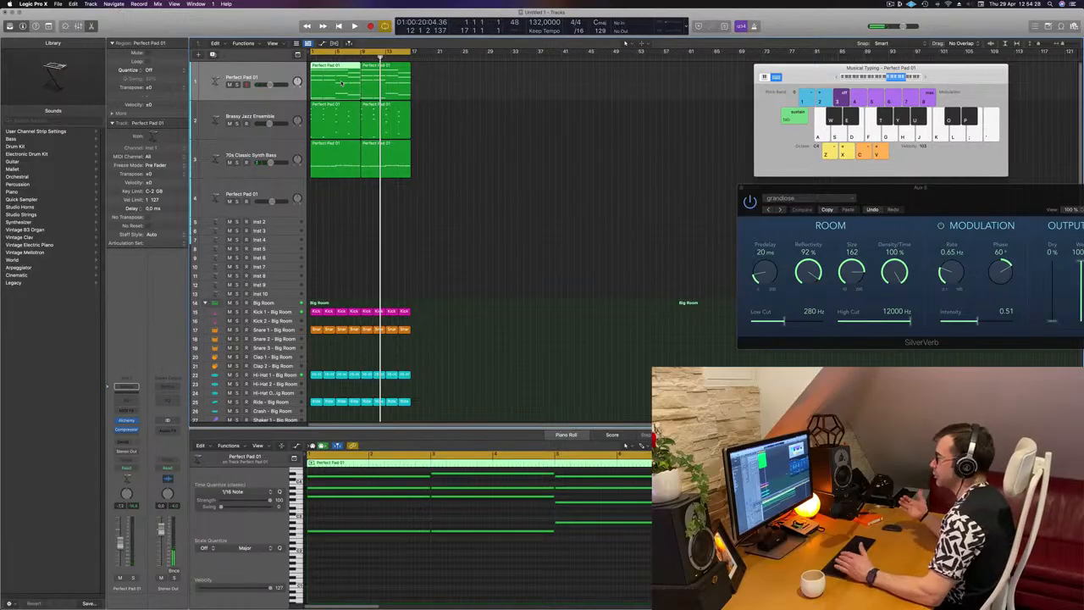
mouse_move(342, 83)
left_mouse_down()
mouse_move(328, 199)
mouse_move(330, 78)
left_mouse_up()
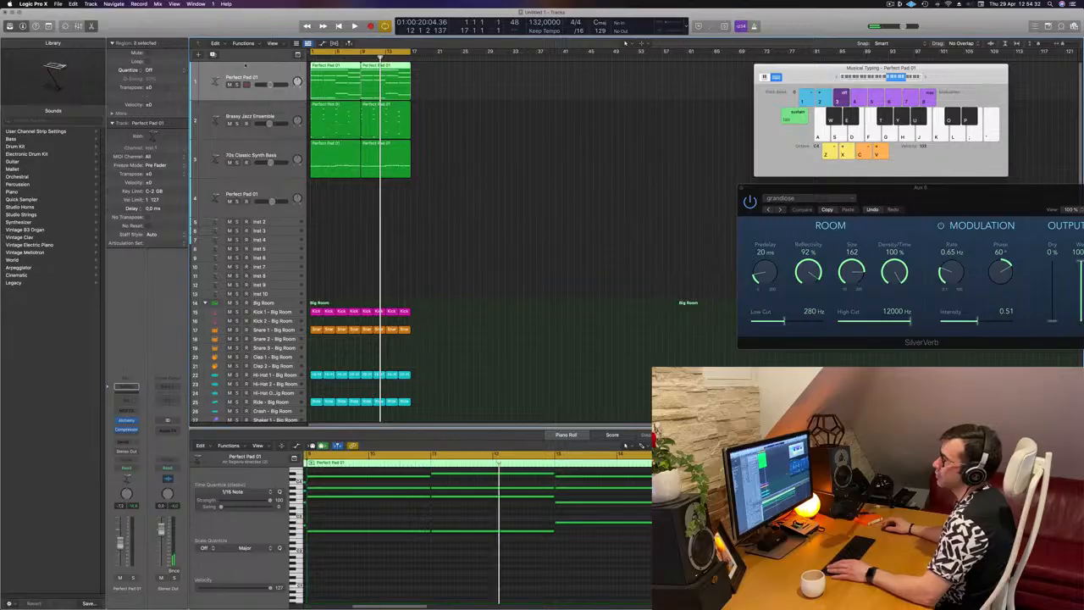
key("super+d")
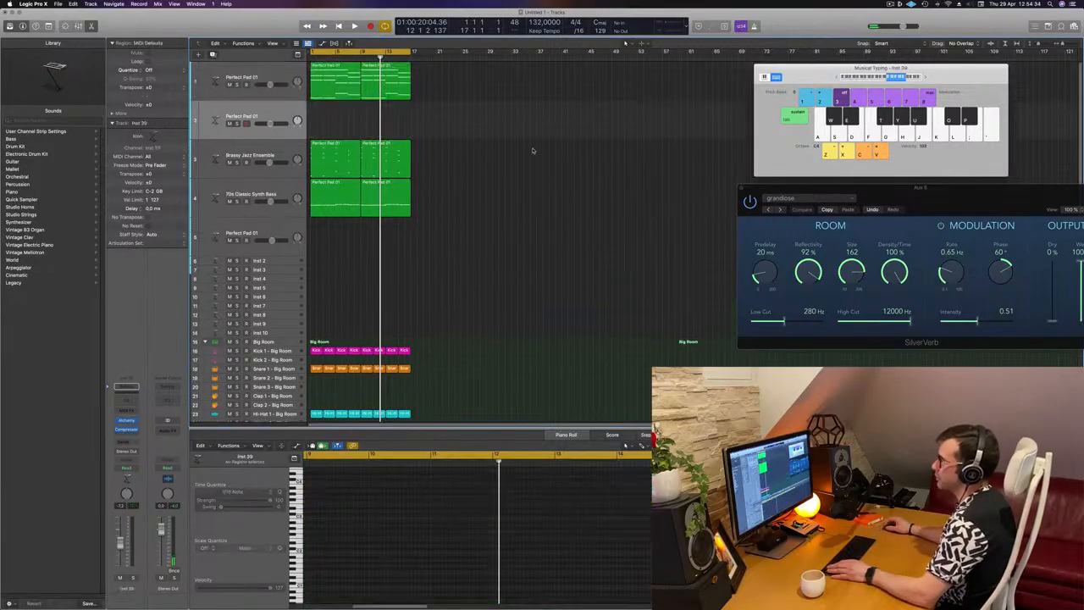
left_click(341, 87)
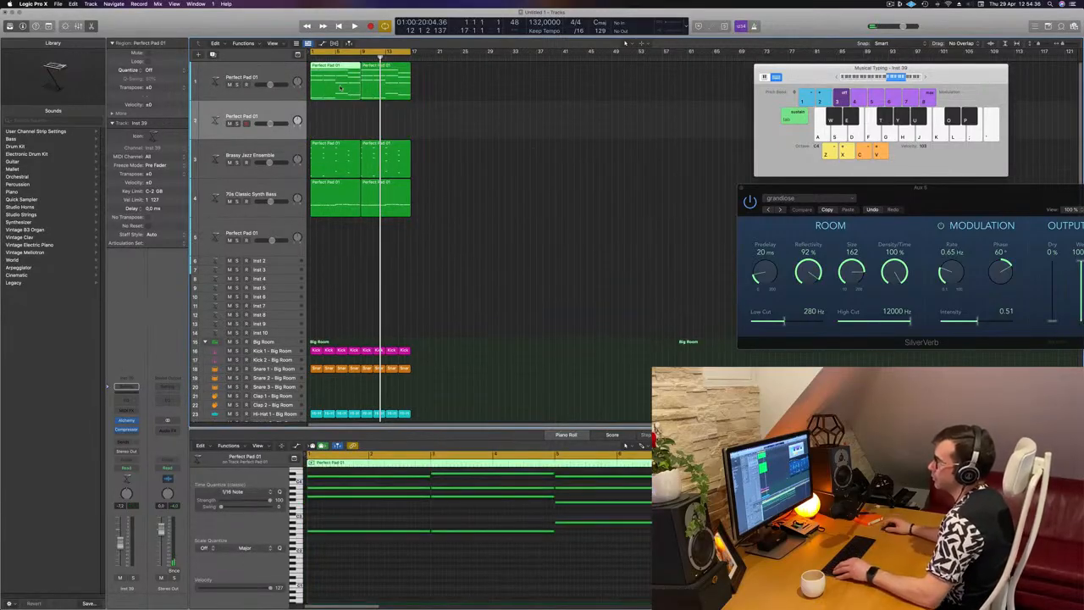
left_click_drag(341, 87, 339, 123)
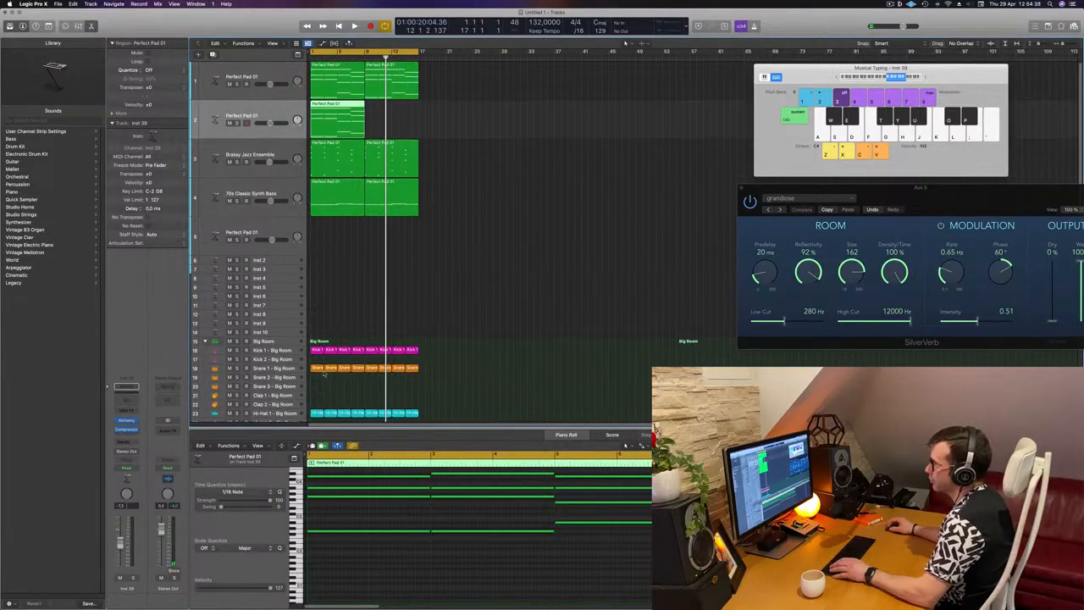
Shorten the four notes of the first chord in the copied pad region to about one beat, and play from the start
scroll(316, 517, "down", 10)
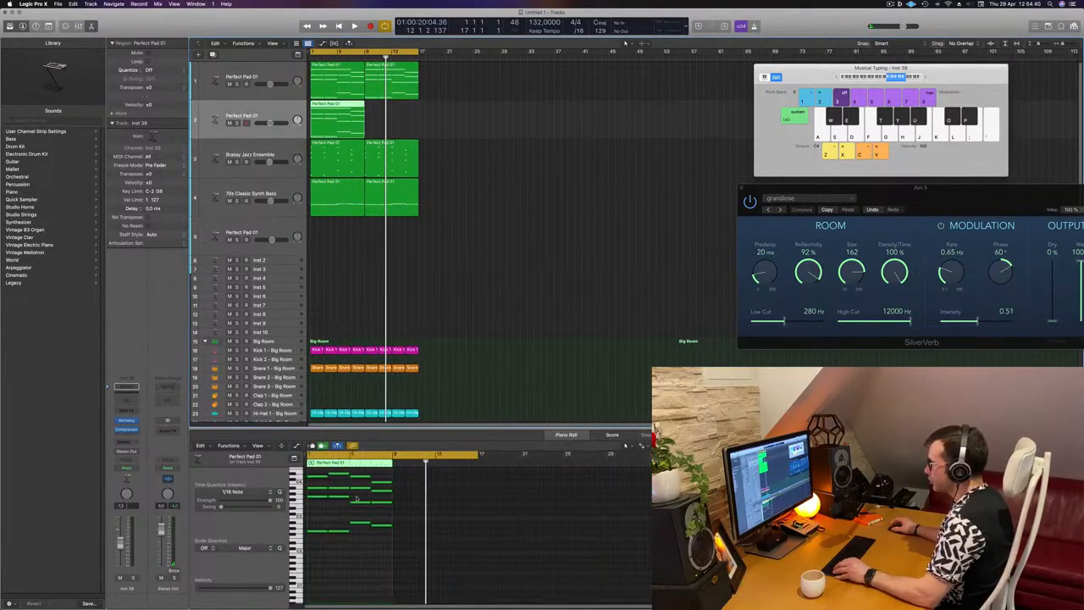
scroll(316, 517, "up", 3)
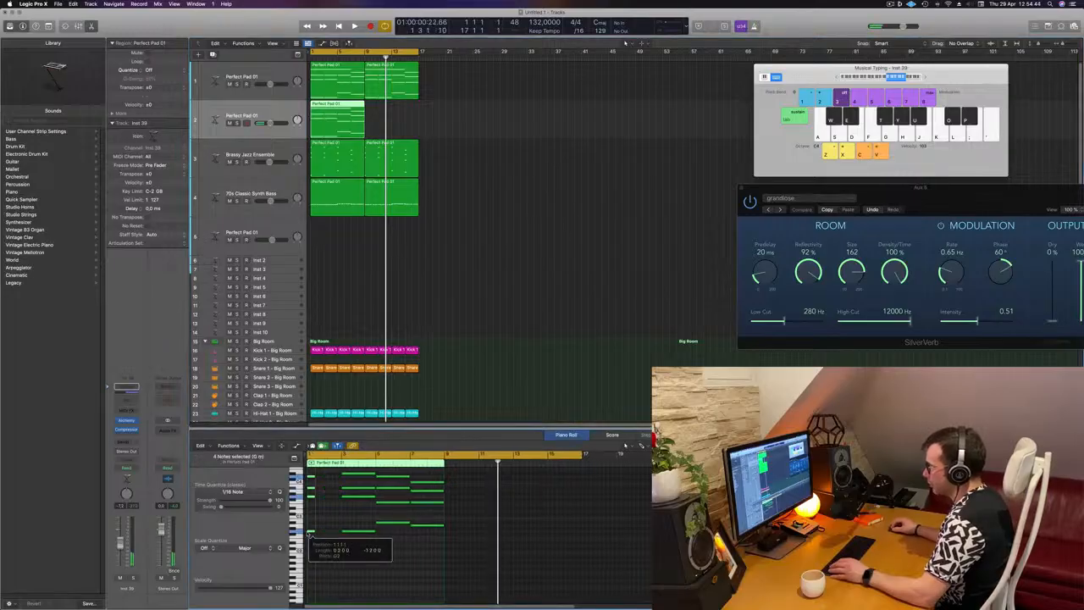
scroll(315, 530, "up", 3)
scroll(348, 529, "up", 3)
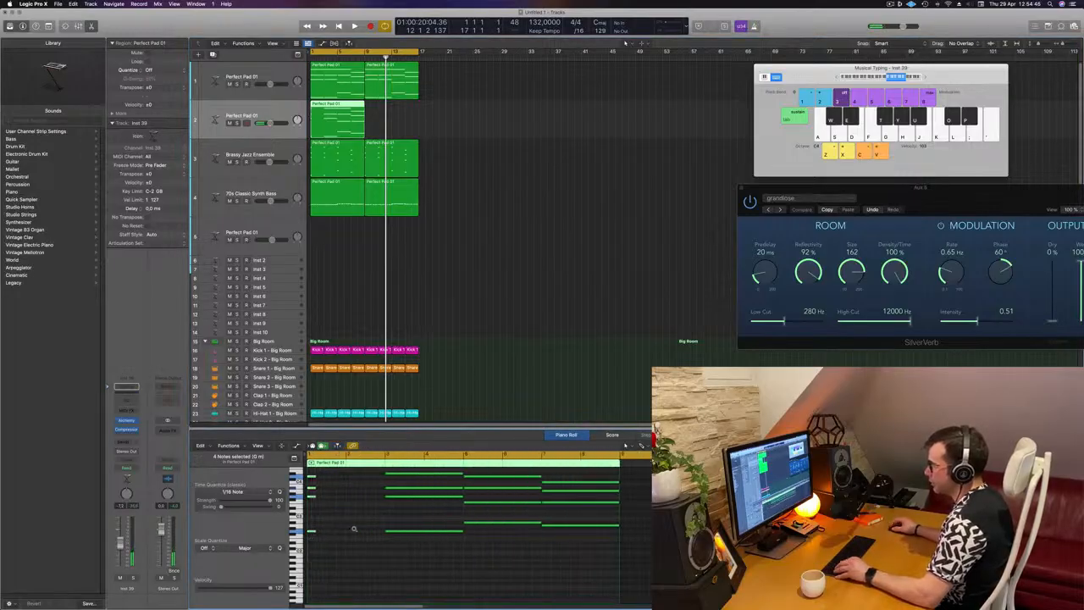
key("Return")
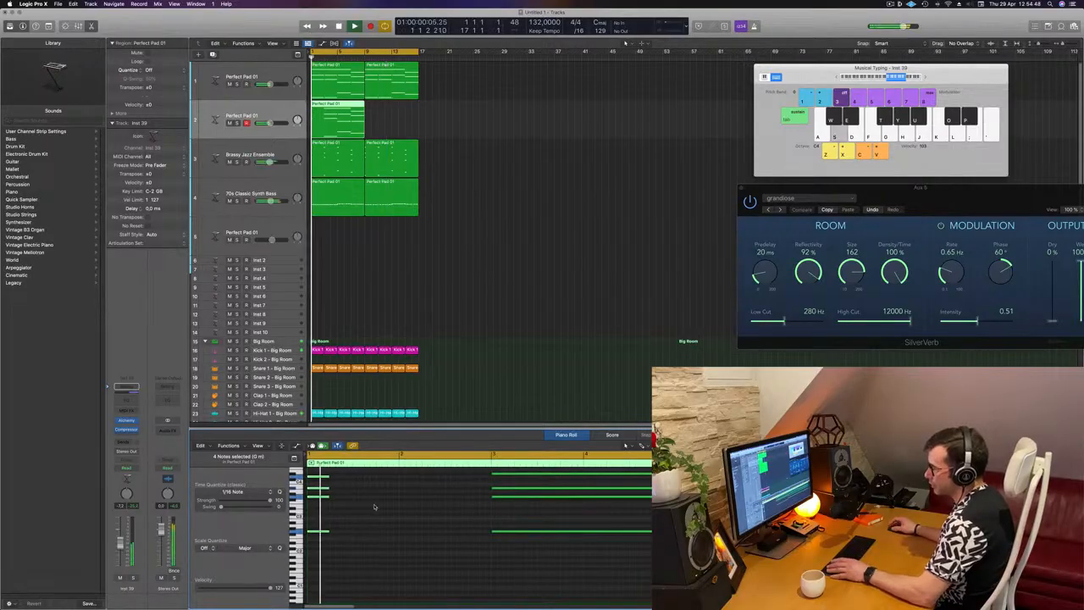
scroll(357, 501, "up", 2)
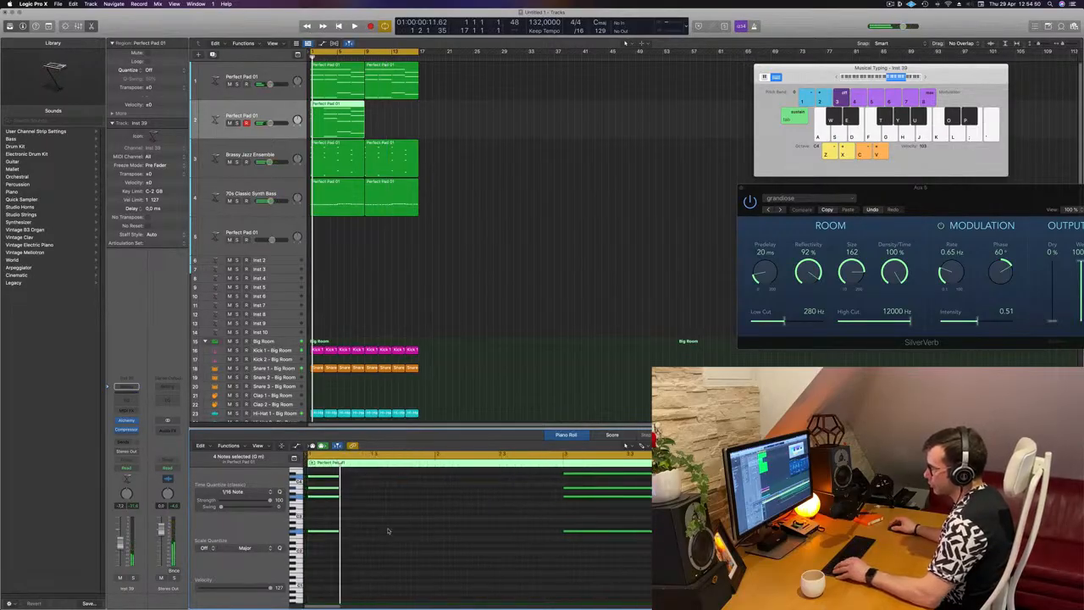
Stagger the first chord's four notes one sixteenth apart from lowest to highest, and shorten each to a sixteenth
left_click_drag(344, 473, 333, 504)
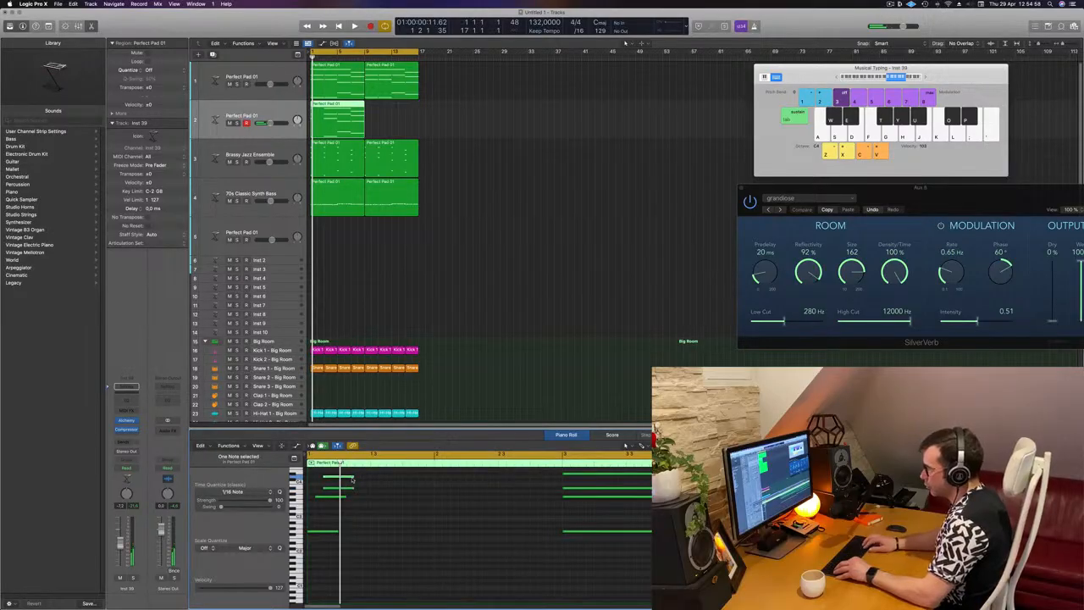
scroll(369, 478, "right", 1)
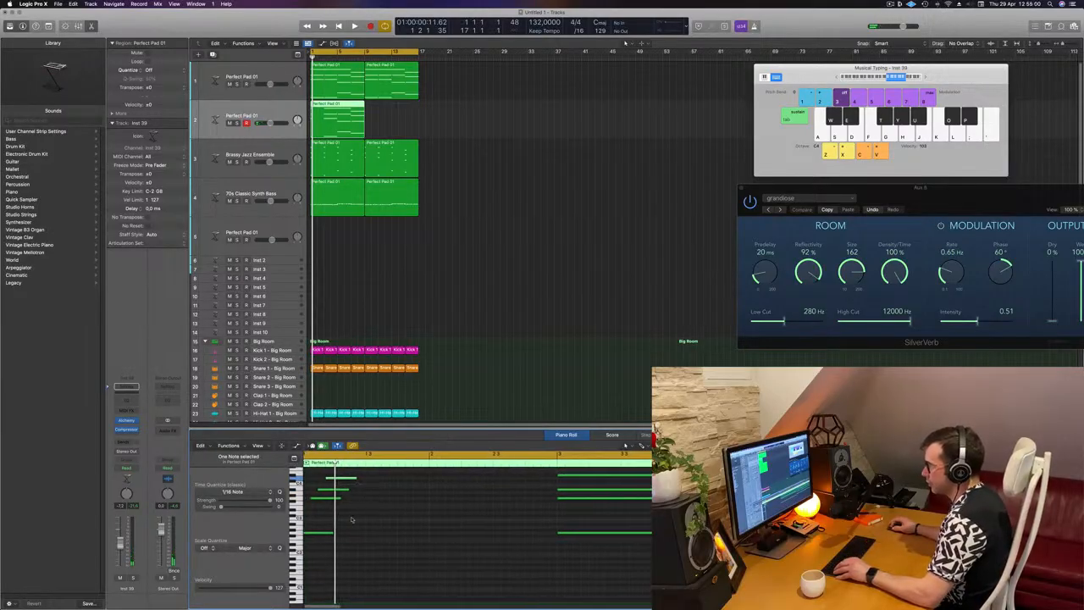
left_click_drag(373, 482, 333, 544)
left_click_drag(362, 471, 311, 532)
scroll(340, 531, "left", 1)
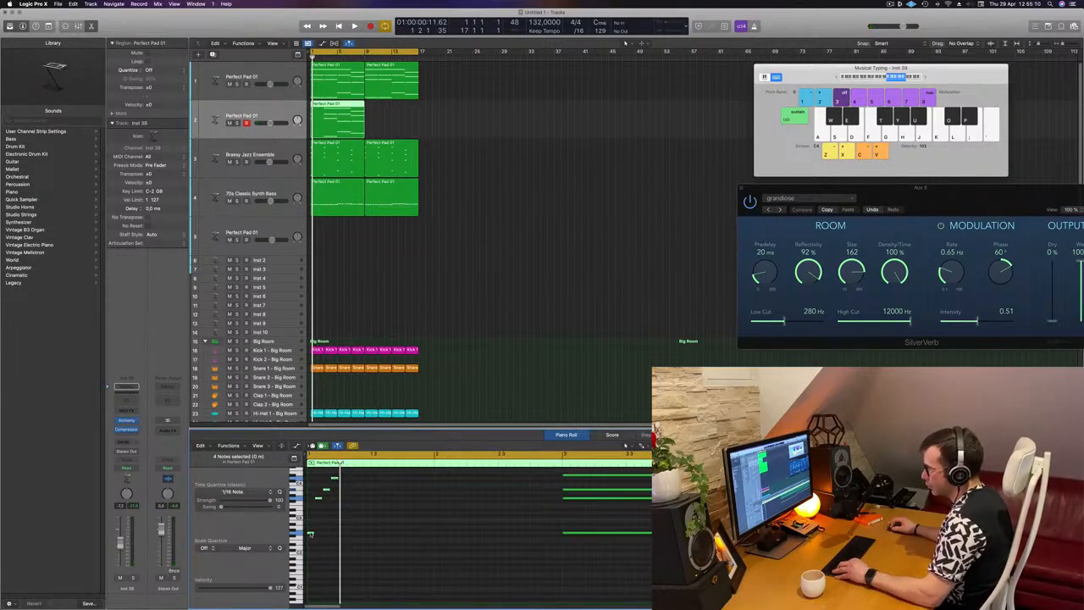
Copy the rising four-note figure so the repeat starts five sixteenths after the original
left_click_drag(310, 534, 349, 537)
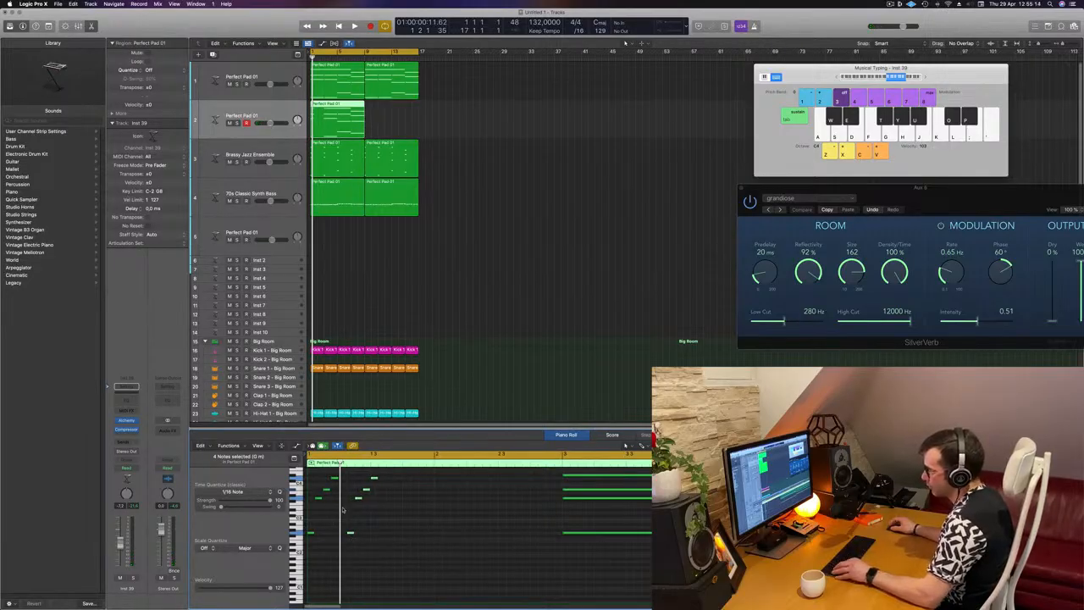
scroll(343, 510, "up", 3)
scroll(345, 509, "left", 2)
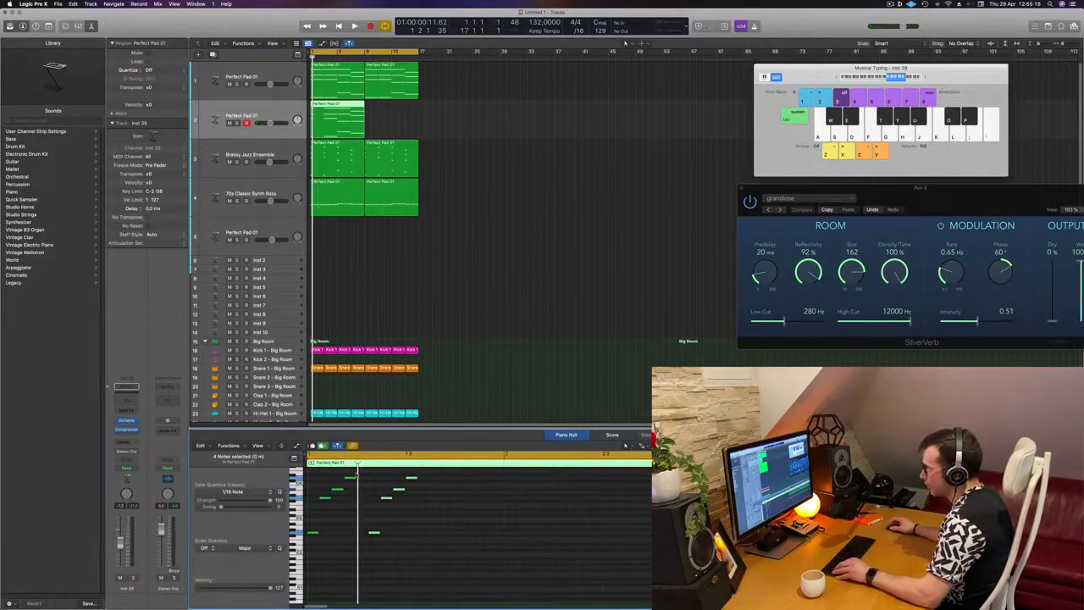
Copy the figure's second note into the gap before the repeated figure, and play the passage from the start
left_click(318, 504)
left_click_drag(325, 498, 447, 527)
key("space")
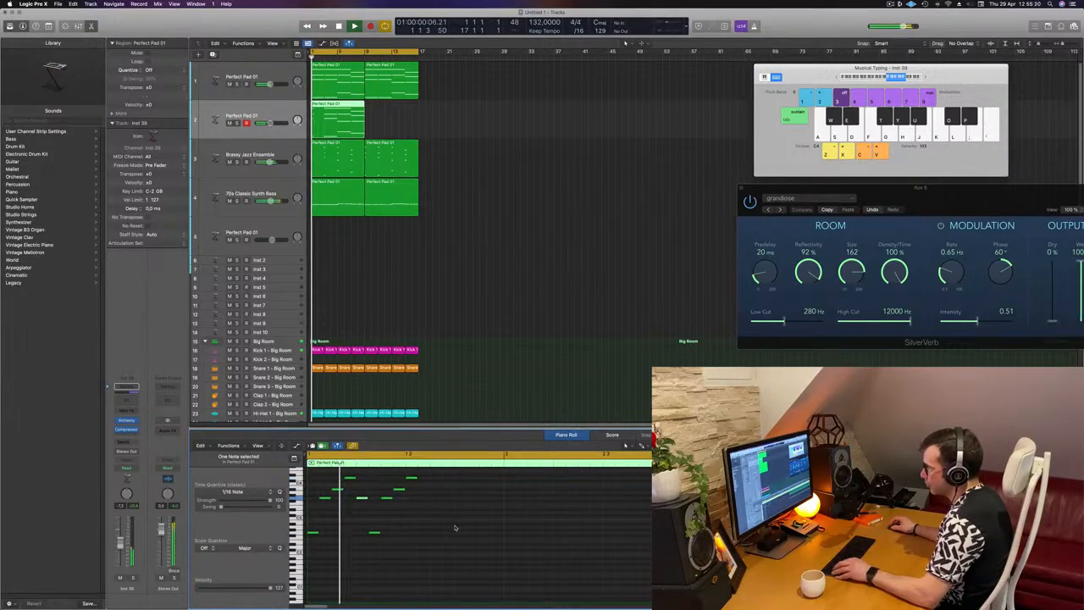
scroll(455, 526, "down", 2)
key("Return")
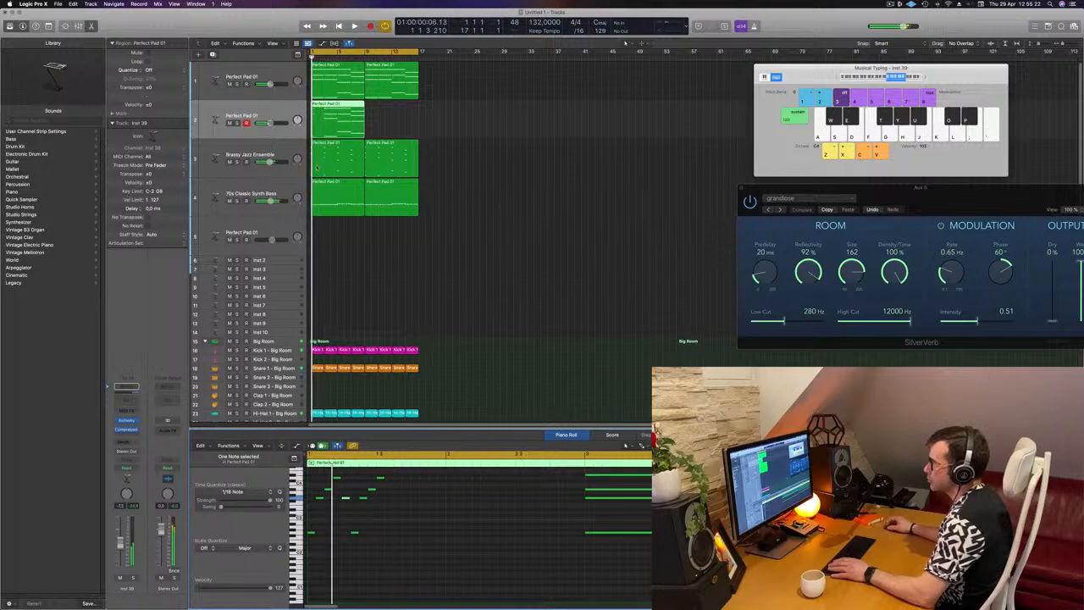
scroll(430, 526, "up", 2)
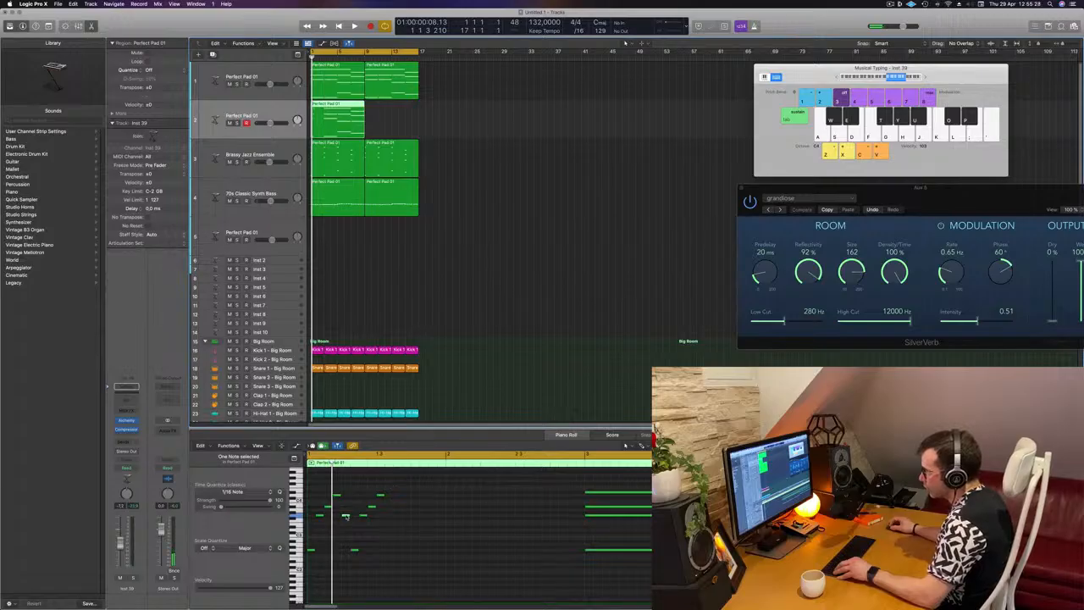
Remove the extra gap note, place the repeated four-note figure directly after the first one, and play the result
left_click_drag(346, 516, 390, 518)
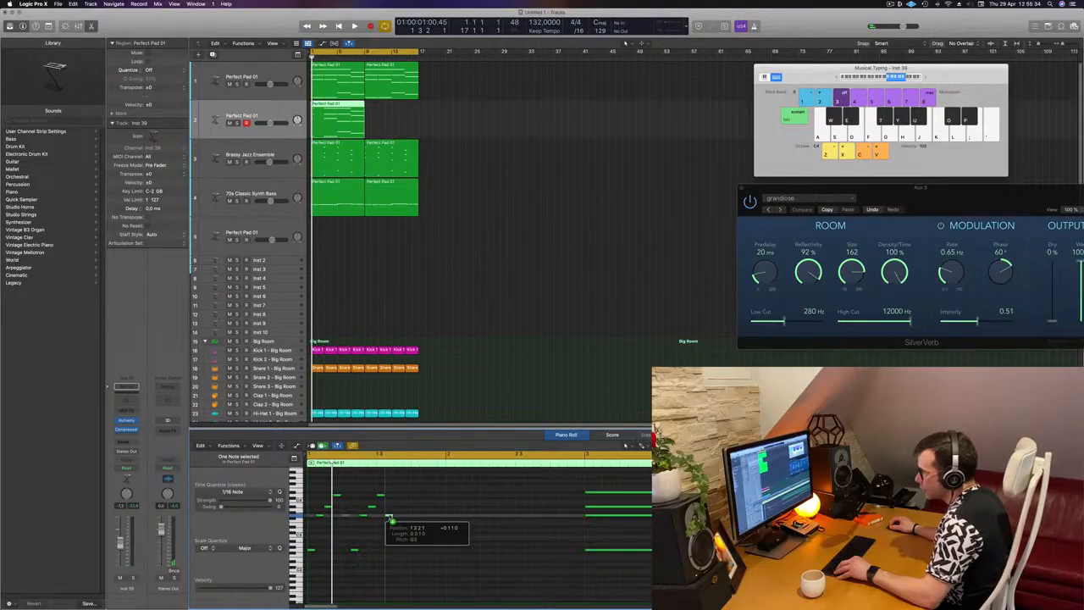
left_click_drag(389, 518, 387, 578)
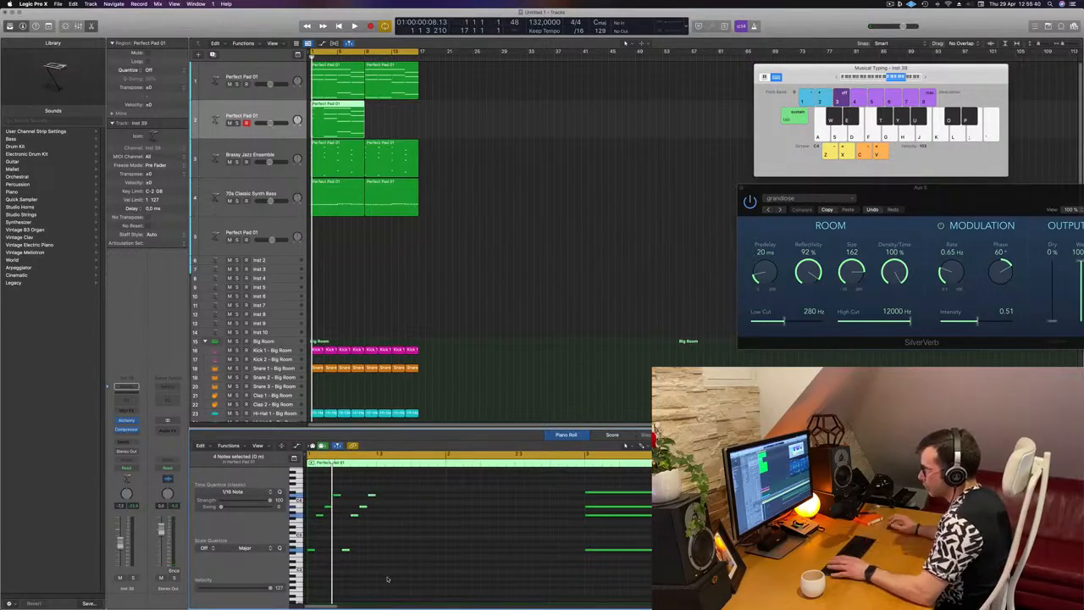
key("space")
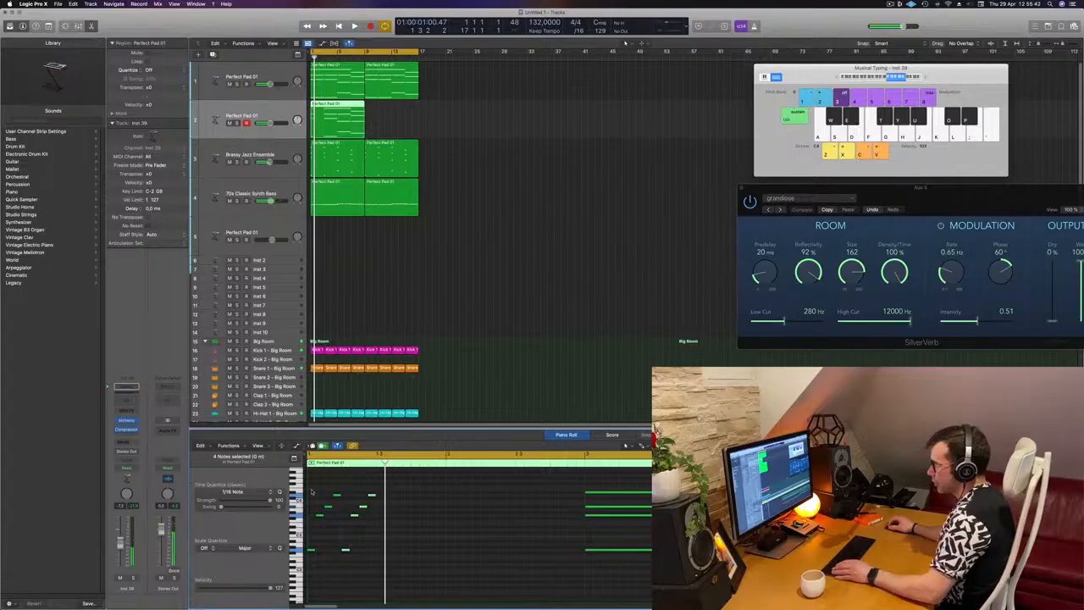
Try repeating all the notes in the second track's pad region, and undo the repeat
key("super+a")
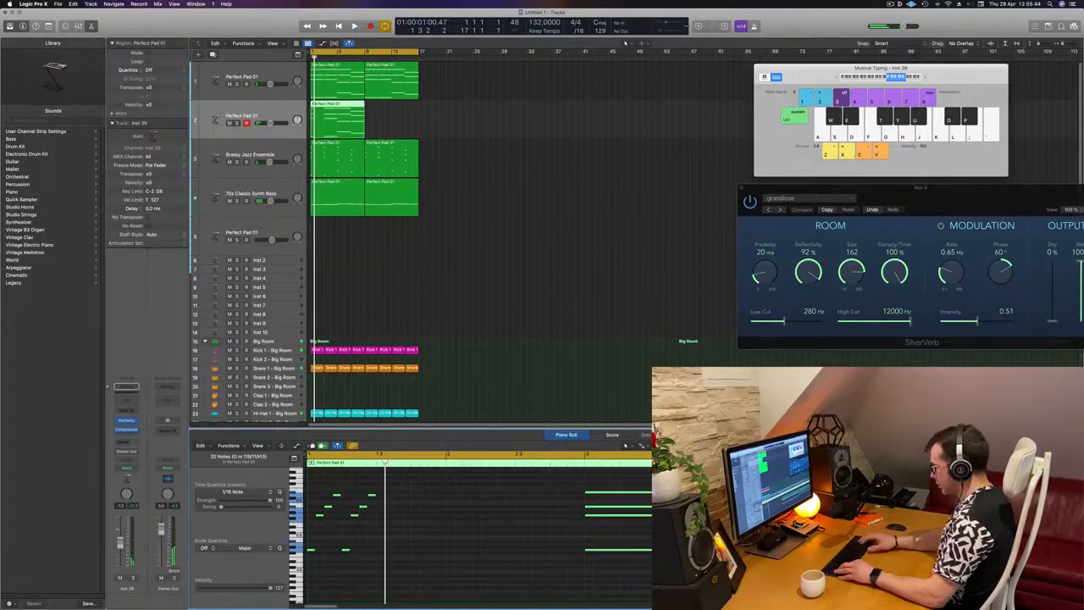
key("alt+r")
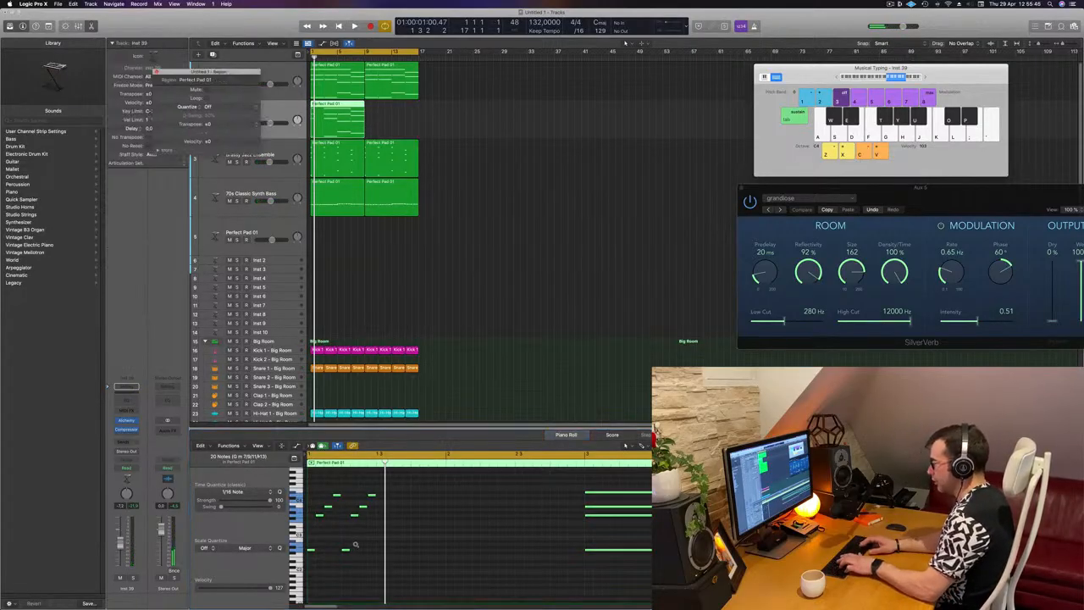
key("super+r")
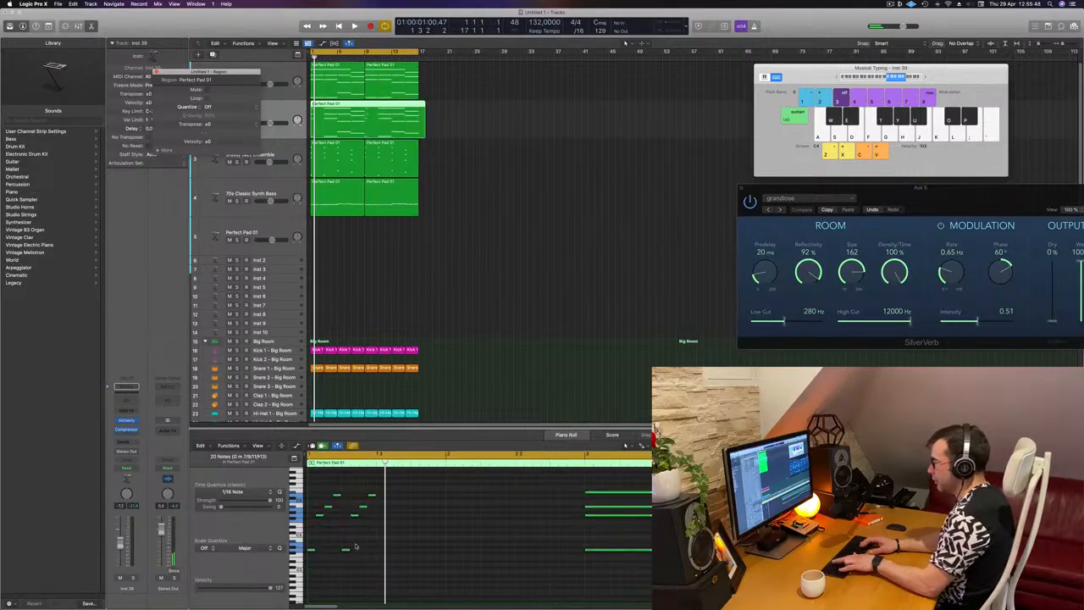
left_click(491, 193)
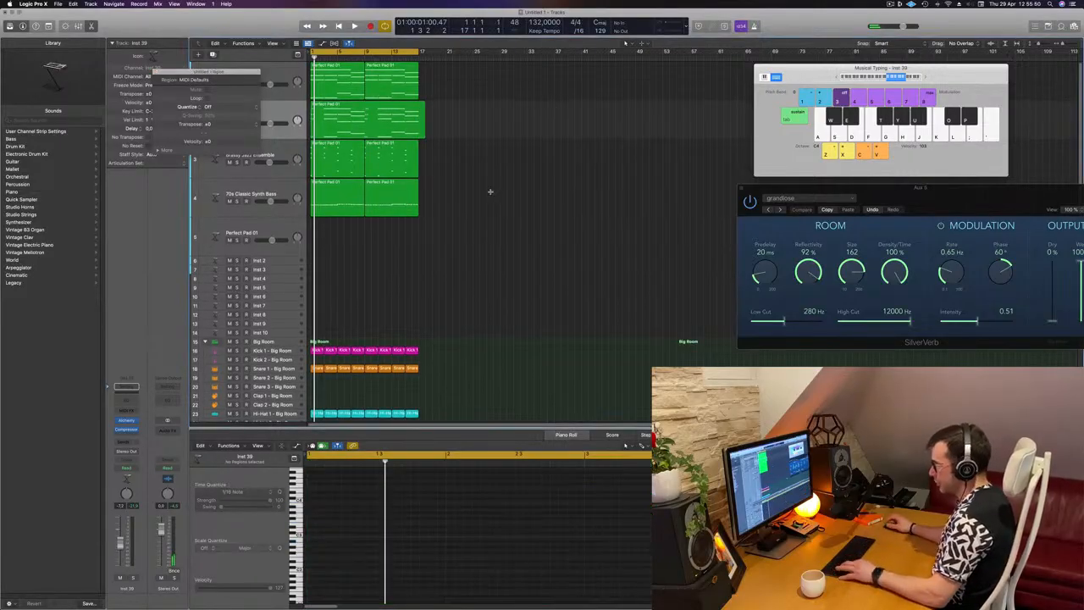
key("super+z")
left_click(321, 123)
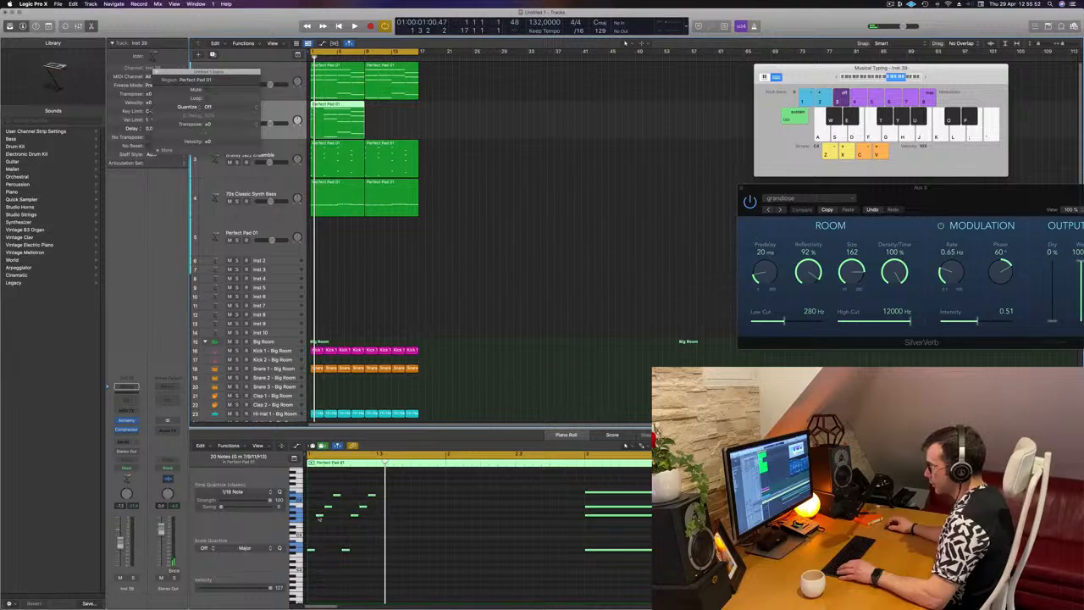
left_click(319, 518)
key("super+a")
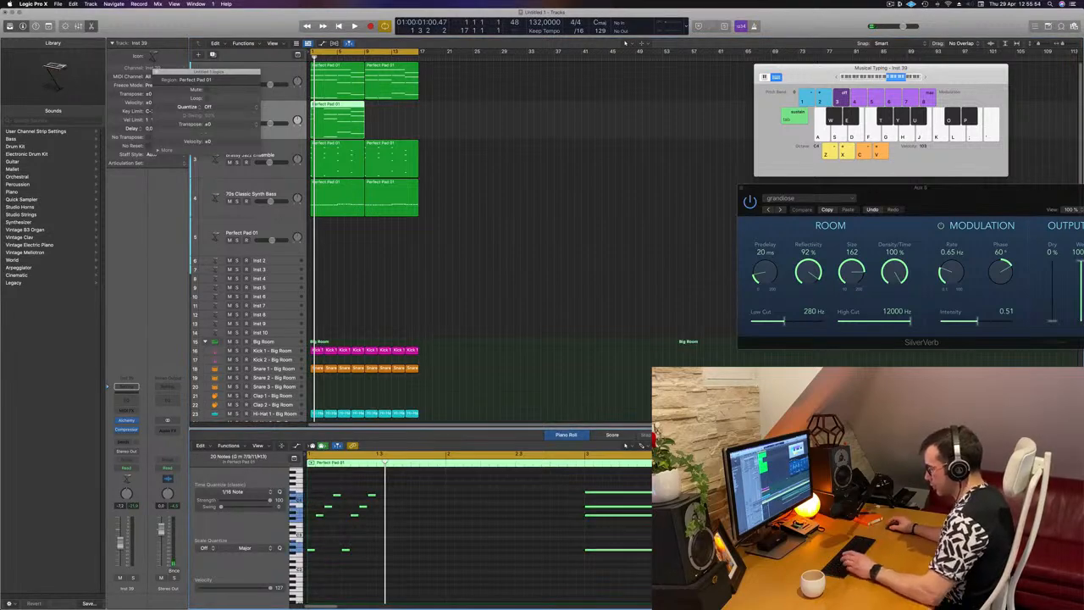
key("super+r")
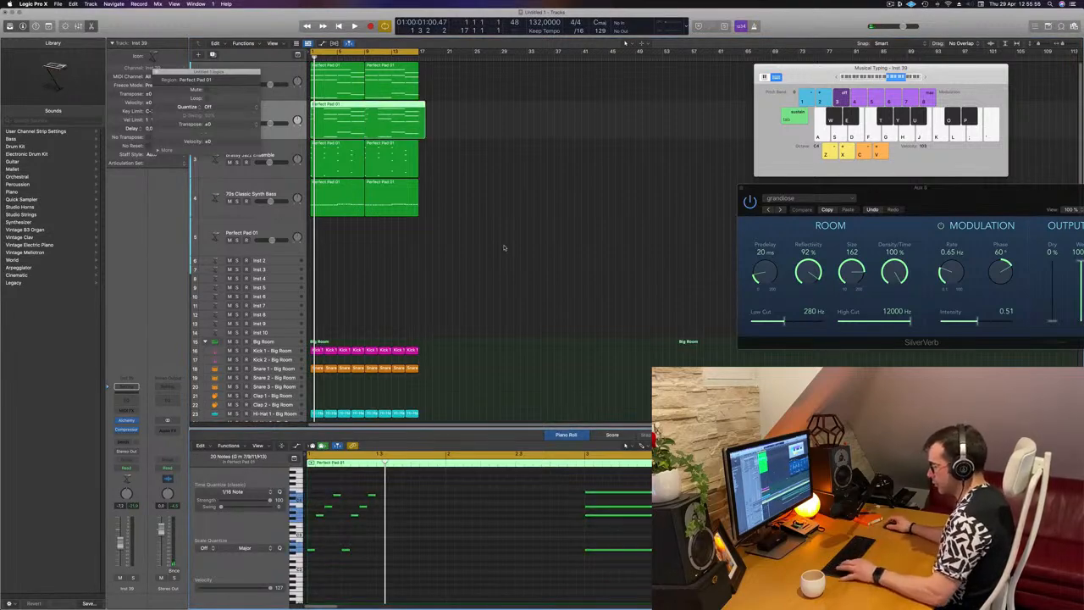
key("super+z")
left_click(436, 502)
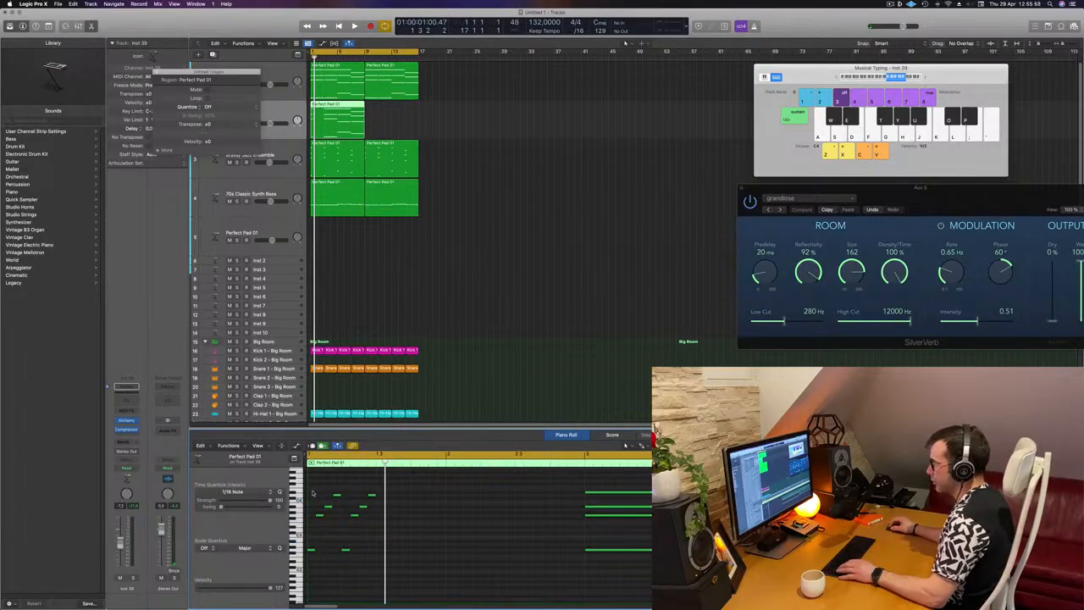
Copy the eight arpeggio notes directly after themselves to fill bar 1, and copy the full bar of notes into bar 2
left_click_drag(312, 493, 370, 567)
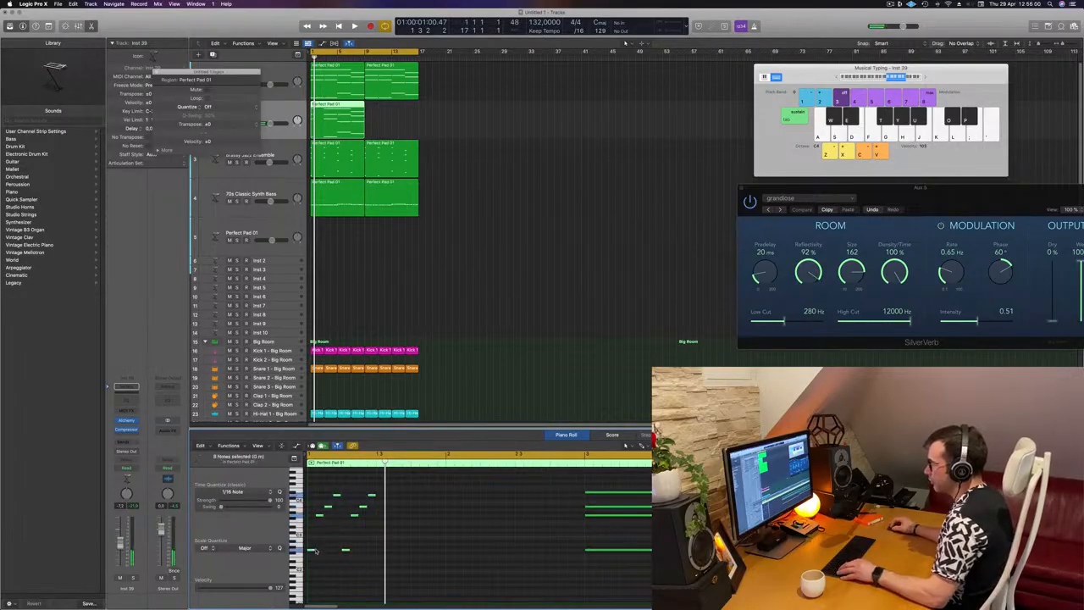
left_click_drag(310, 550, 386, 557)
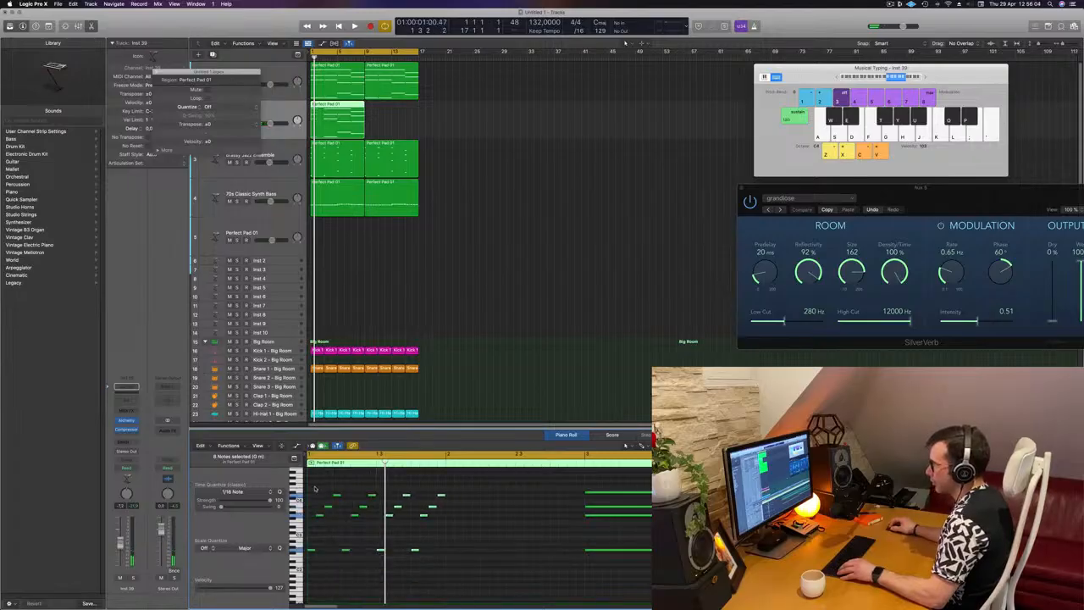
left_click(311, 490)
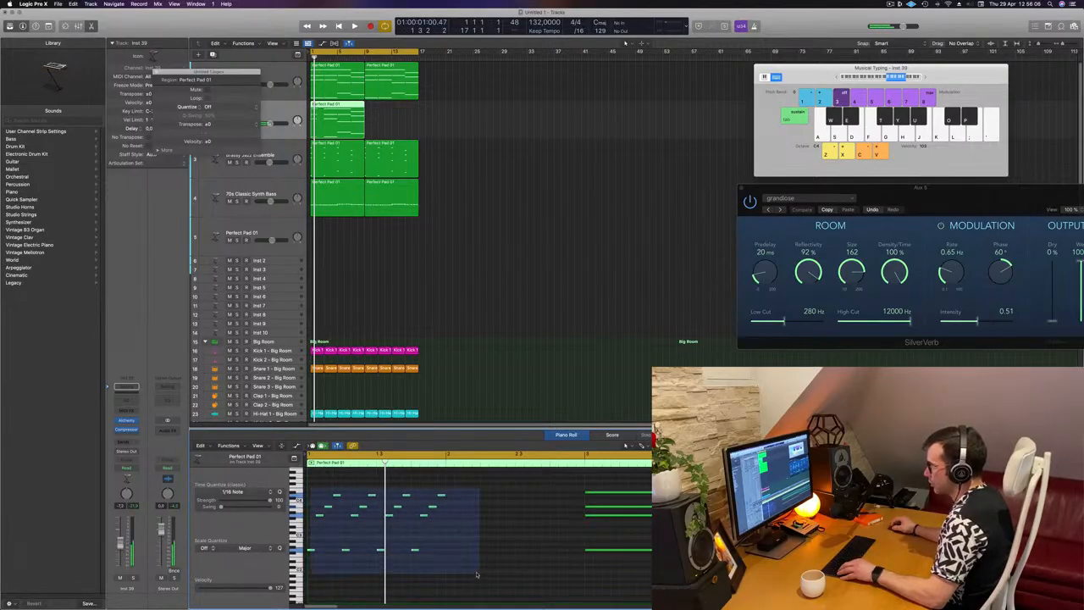
left_click_drag(310, 551, 458, 549)
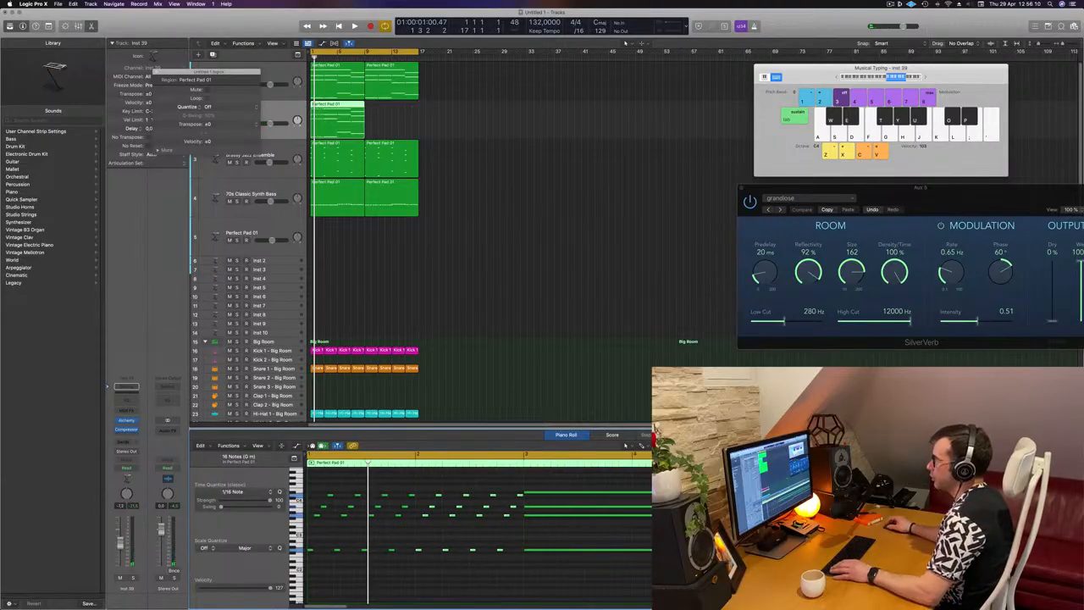
Play the extended arpeggio from the start, and close the floating region inspector
key("space")
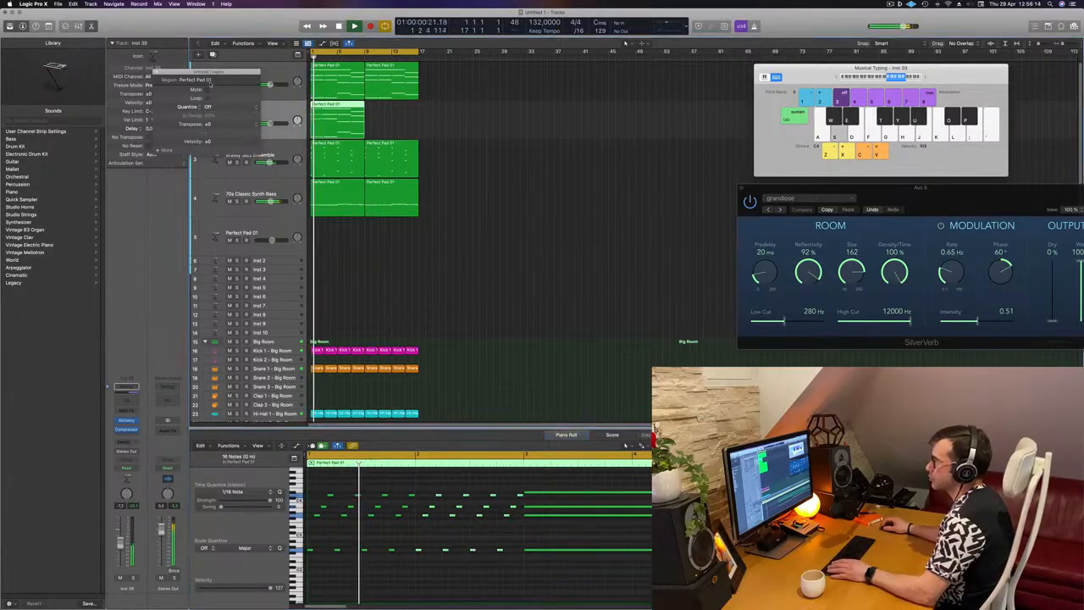
left_click(158, 72)
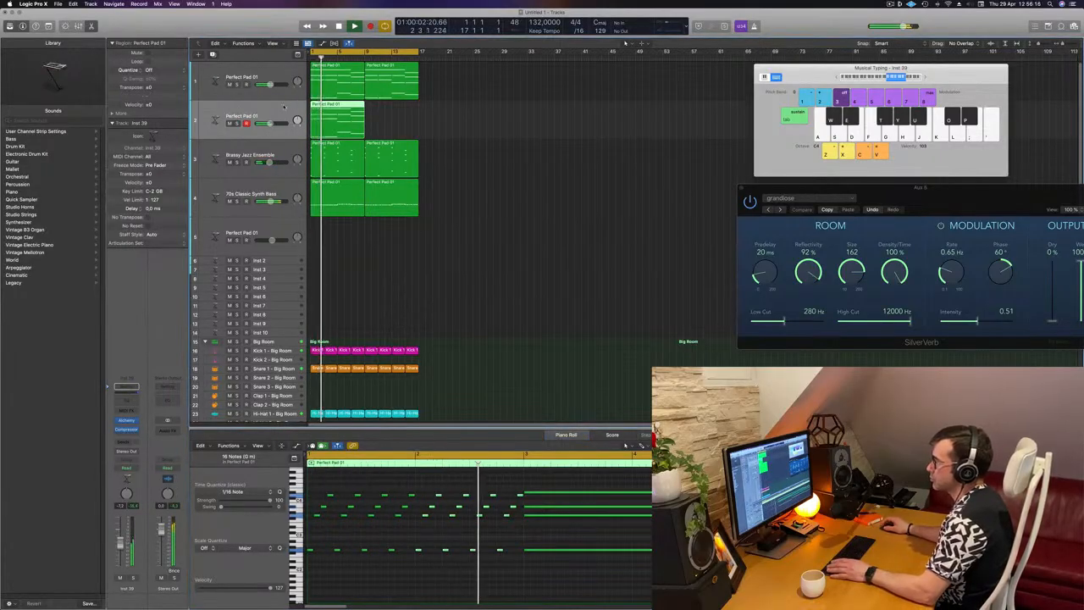
key("space")
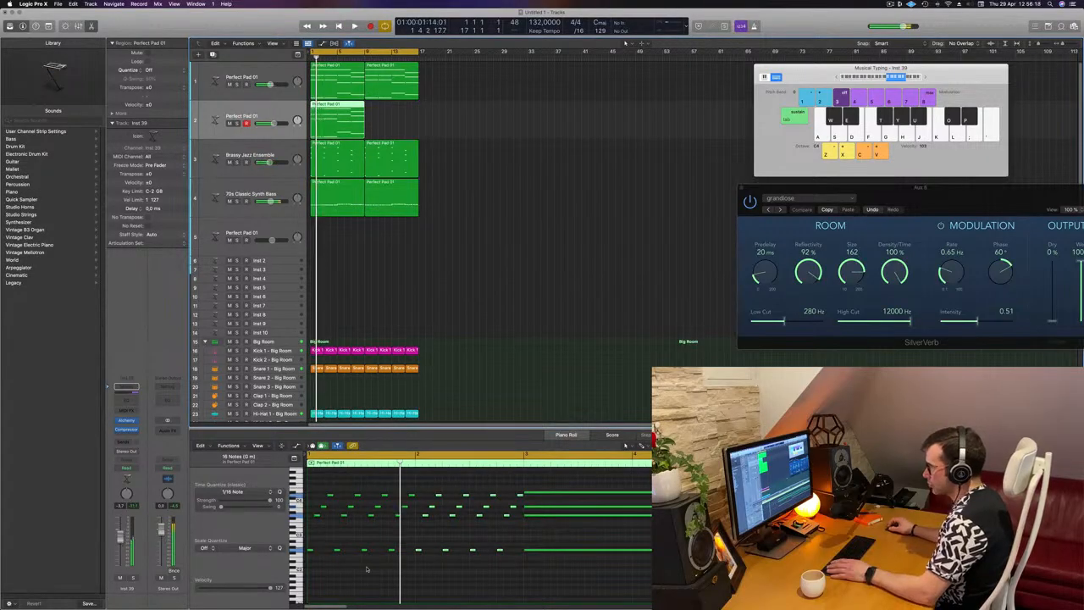
left_click(368, 569)
key("space")
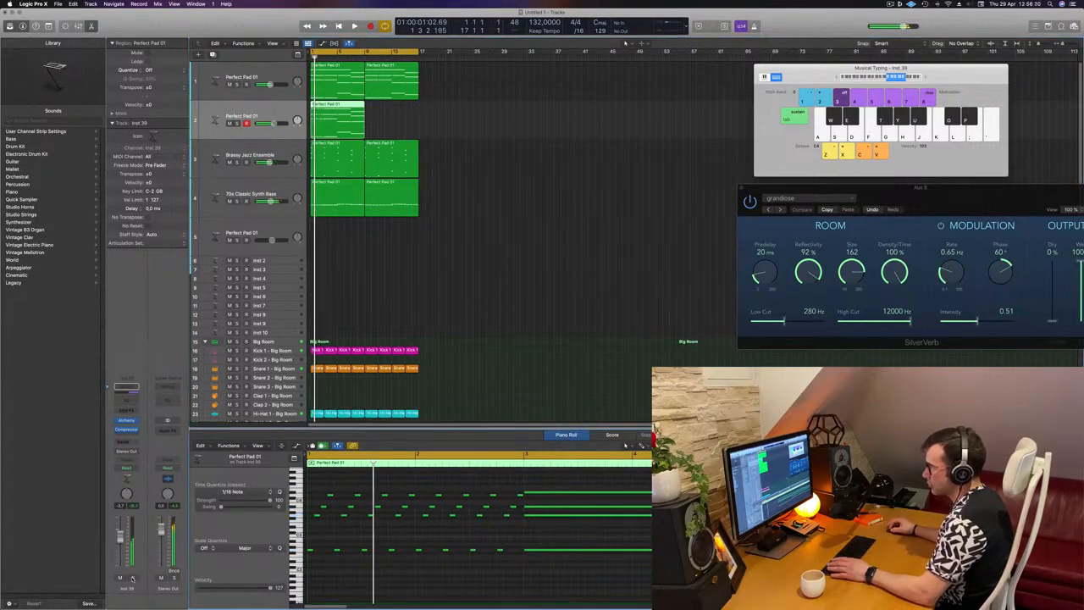
Solo the arpeggio track and open its Alchemy instrument window
left_click(133, 577)
left_click(133, 577)
left_click(133, 577)
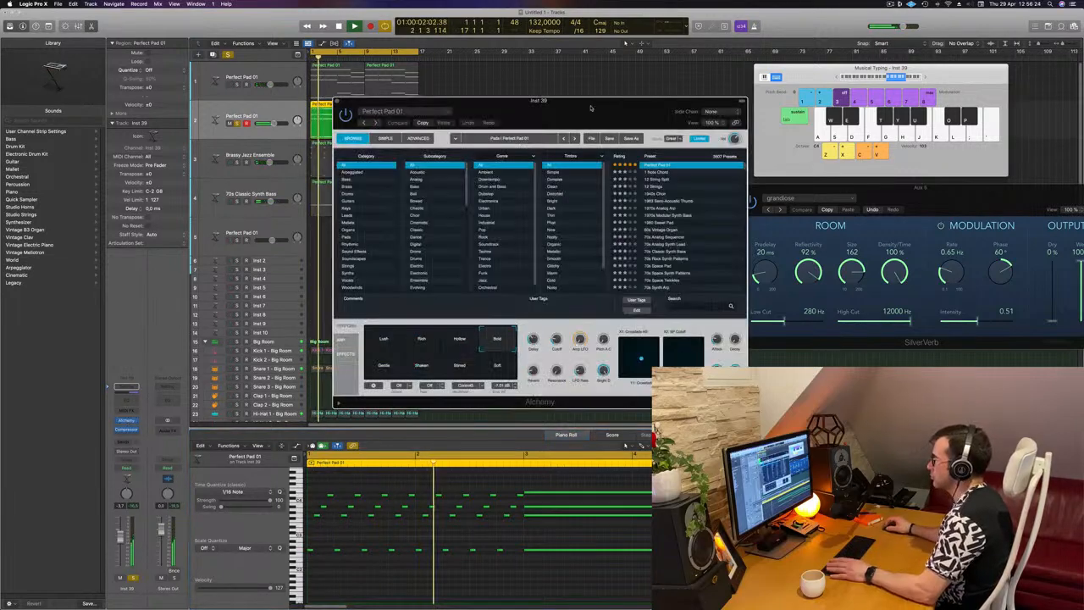
left_click_drag(591, 103, 626, 100)
Audition the 1 Note Chord and 12 String Split presets, and filter the preset browser to the Leads category
left_click(696, 171)
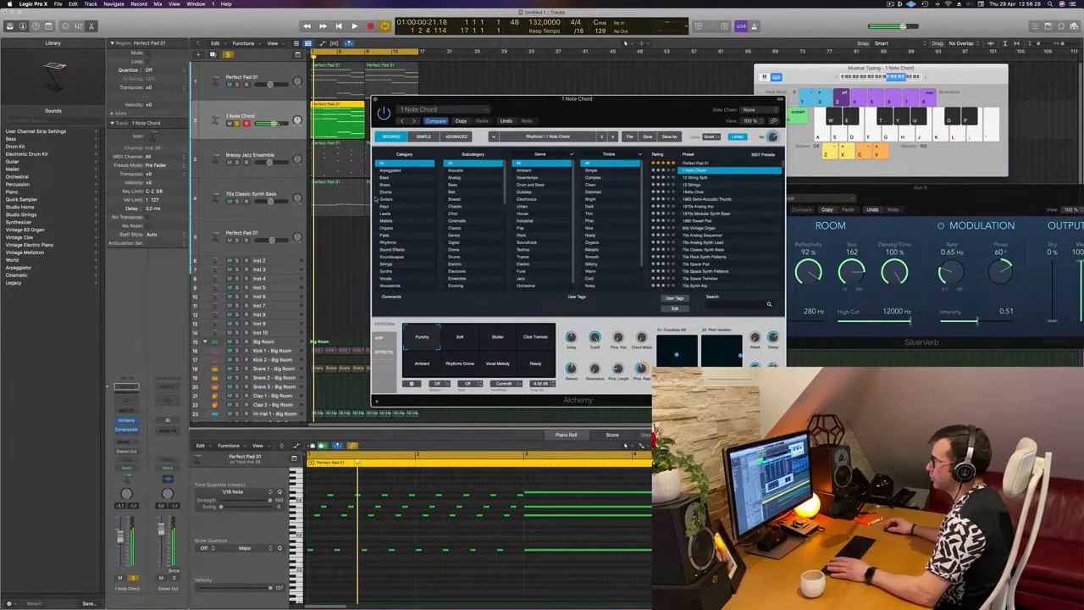
key("Down")
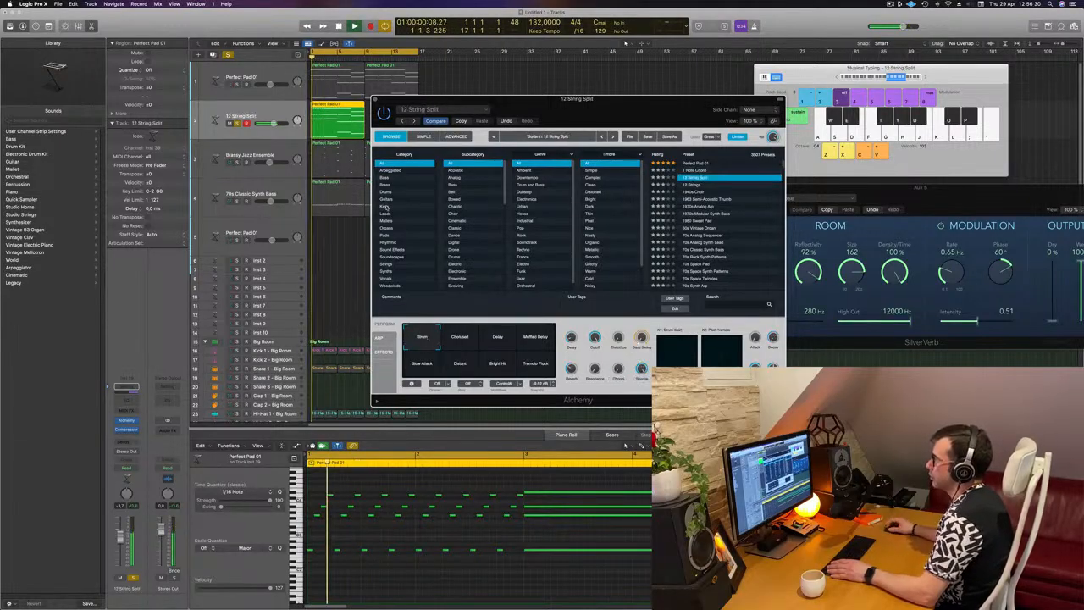
left_click(386, 214)
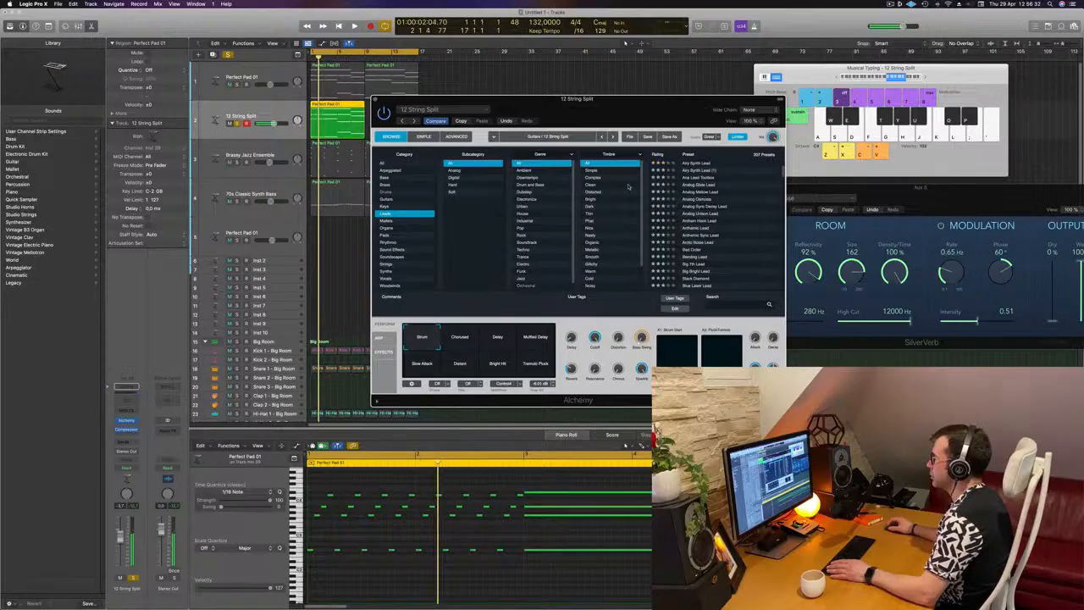
key("space")
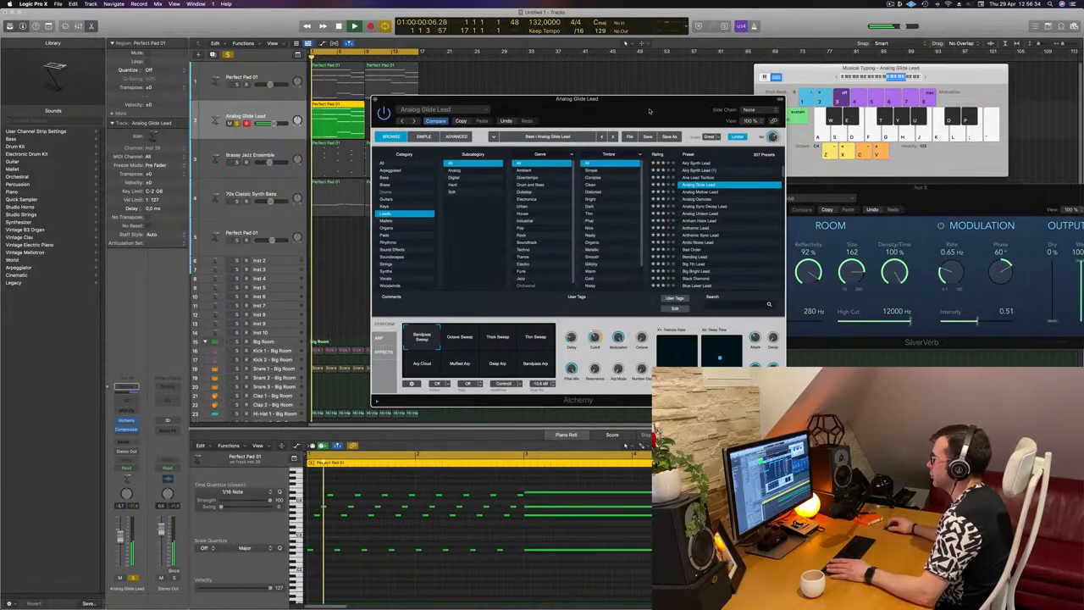
Audition the Analog Glide Lead and Analog Sync Decay Lead presets, including the latter's Chord and Smooth variations
left_click(695, 185)
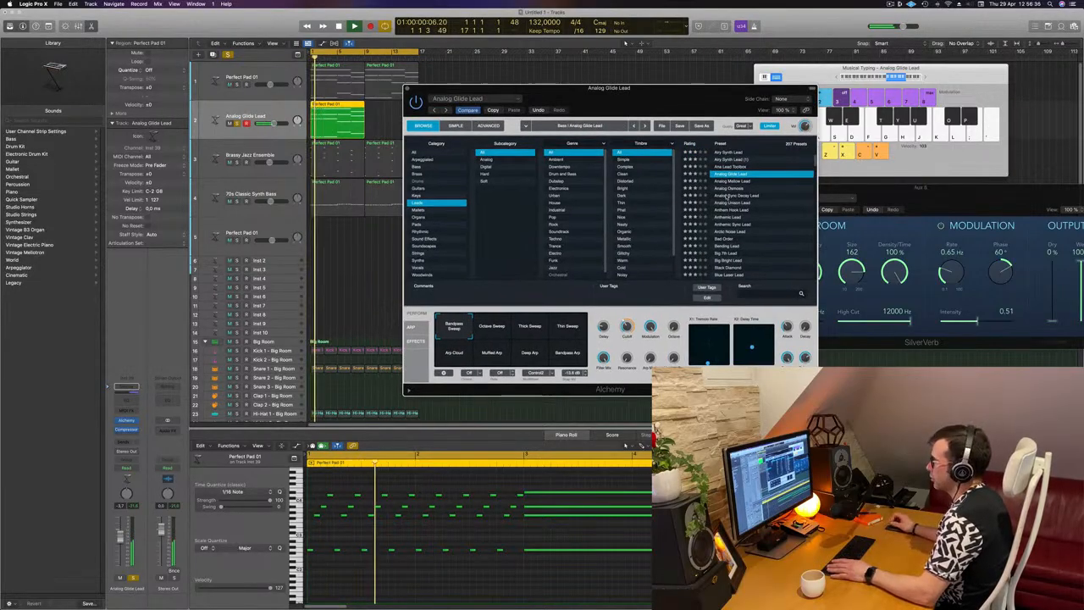
left_click(727, 196)
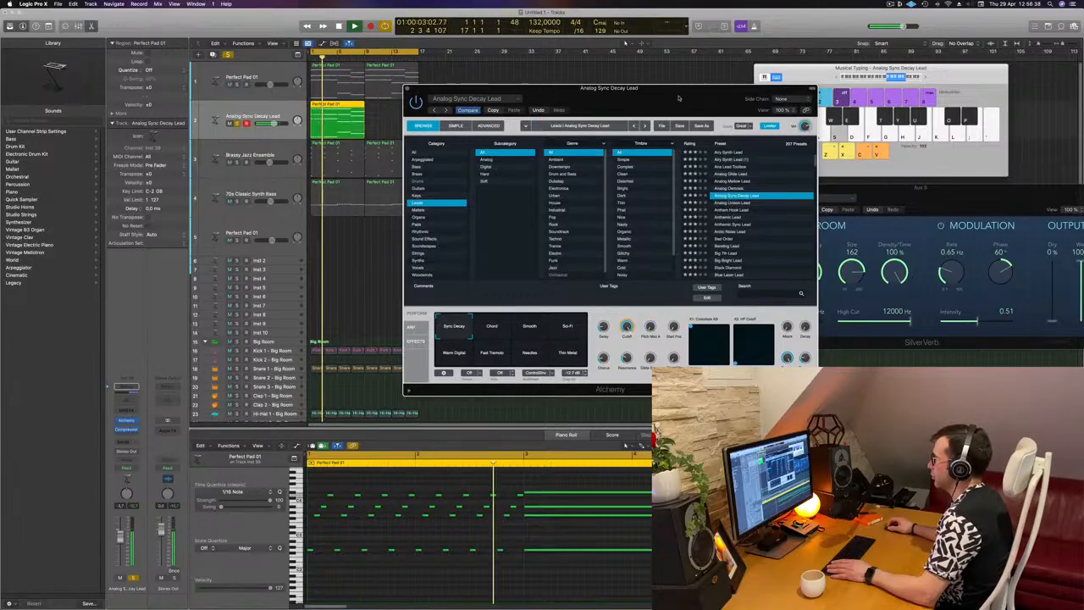
left_click_drag(681, 94, 760, 58)
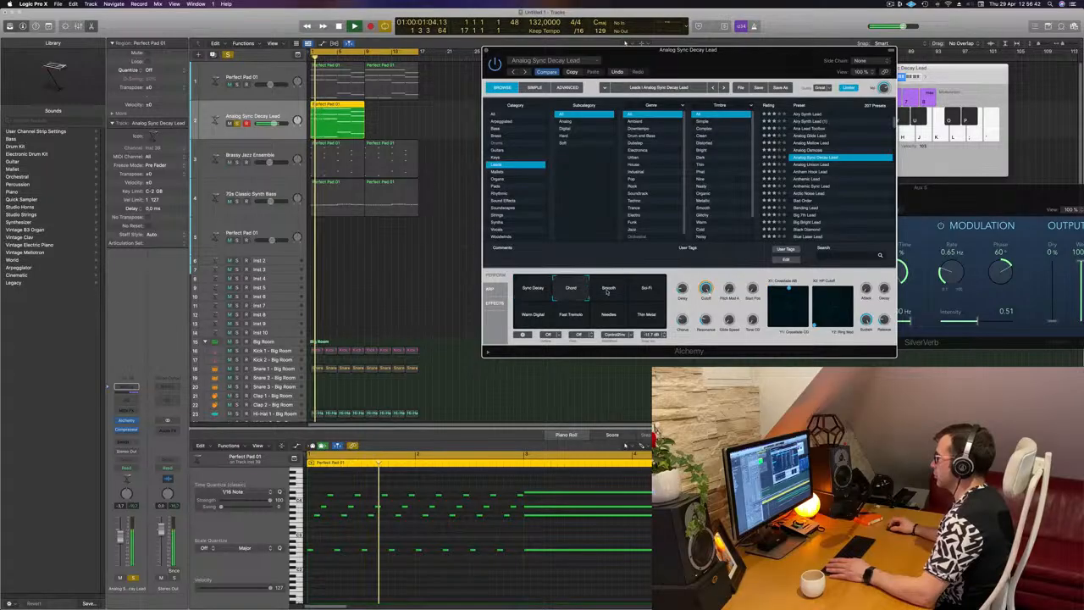
Load the Anthemic Lead preset on the arpeggio track and lower the track's volume during playback
left_click(823, 179)
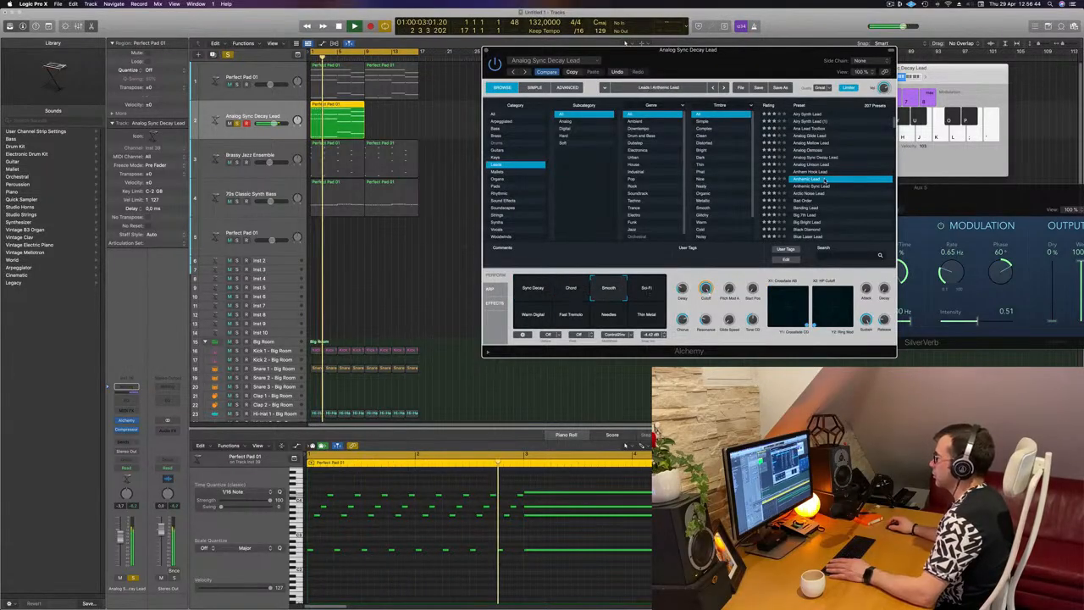
key("space")
key("space")
left_click_drag(120, 536, 120, 545)
key("space")
key("space")
Audition the Bending Lead, Blue Laser Lead and Bright Saw Anthem Lead presets on the arpeggio
left_click(818, 208)
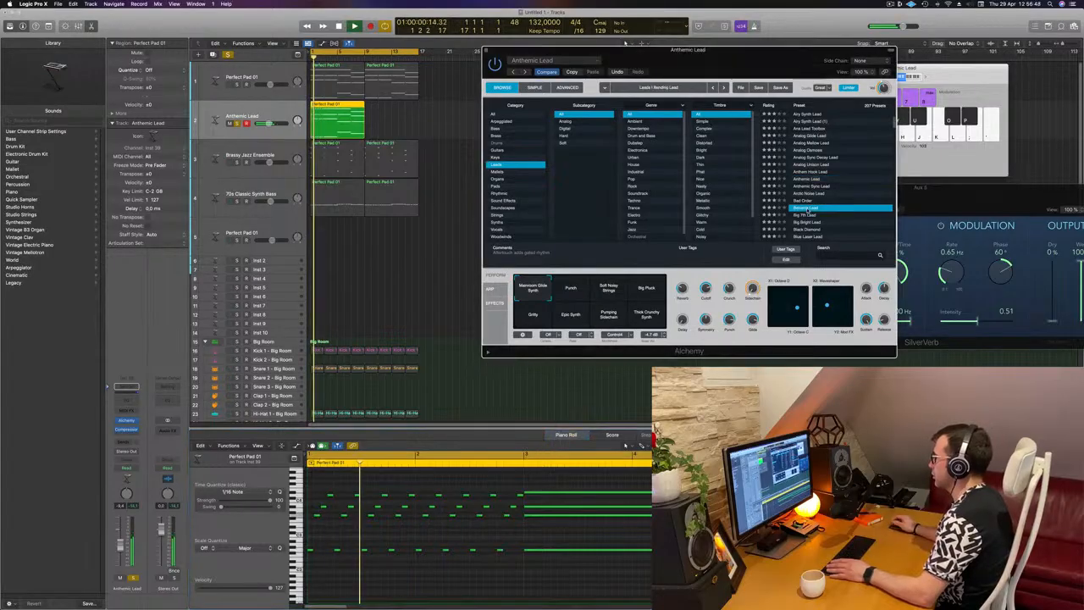
scroll(820, 217, "down", 3)
left_click(816, 209)
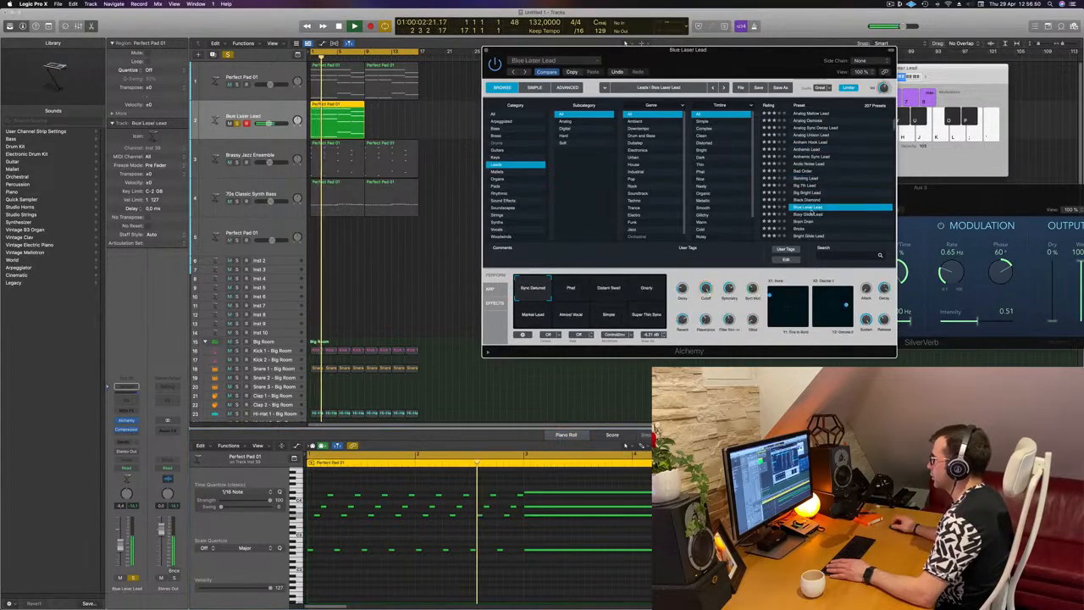
scroll(811, 204, "down", 5)
key("space")
left_click(809, 197)
key("space")
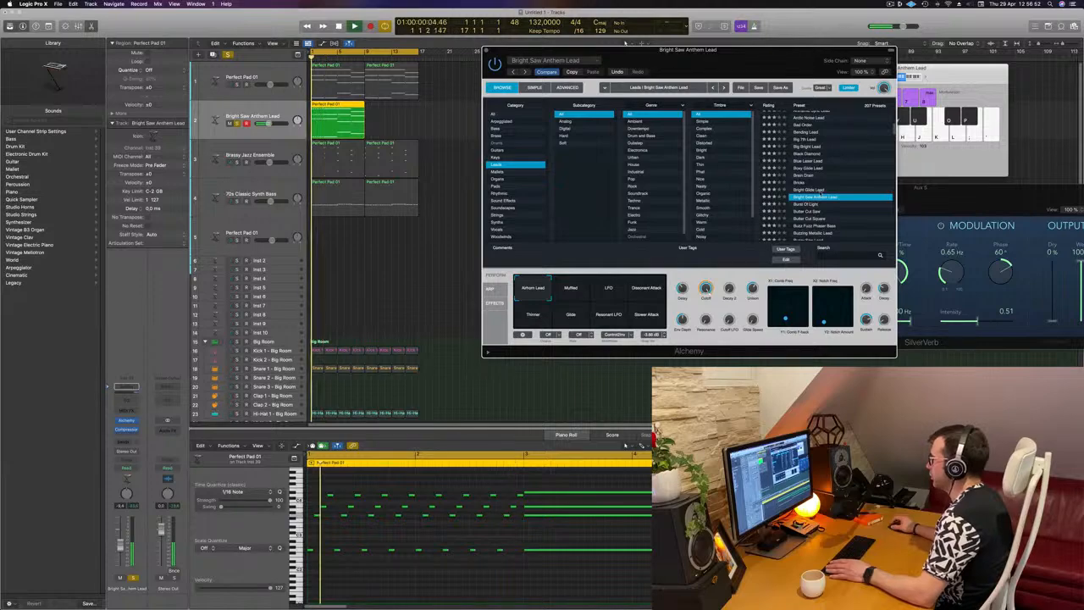
Audition the Burst Of Light and Butter Cut Saw presets, including Butter Cut Saw's Chip Tune, Dark Lead and Chip Sweep variations
scroll(809, 195, "down", 2)
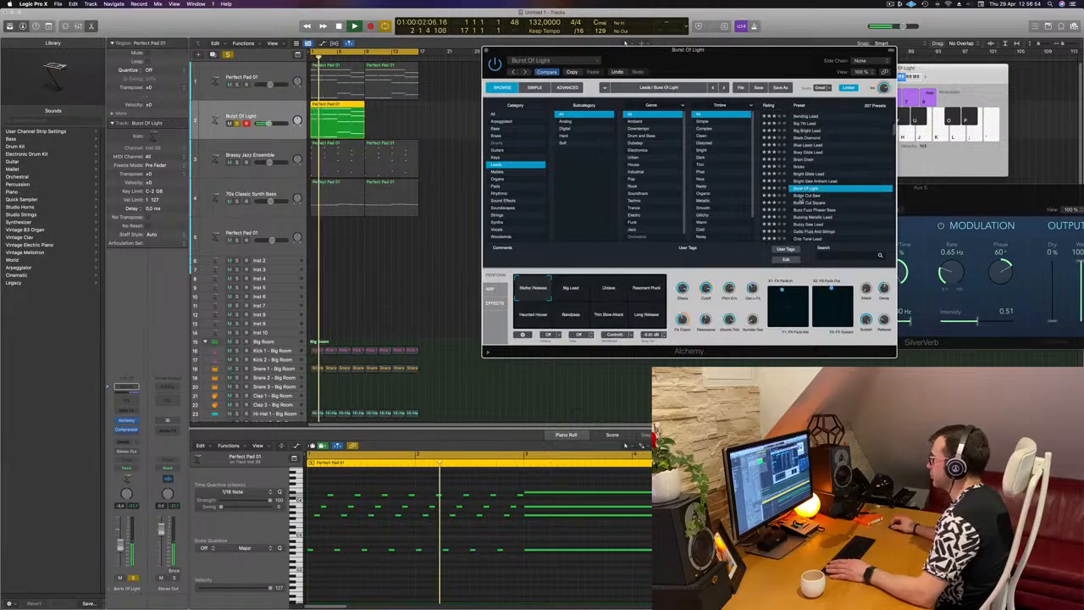
left_click(805, 196)
key("space")
key("space")
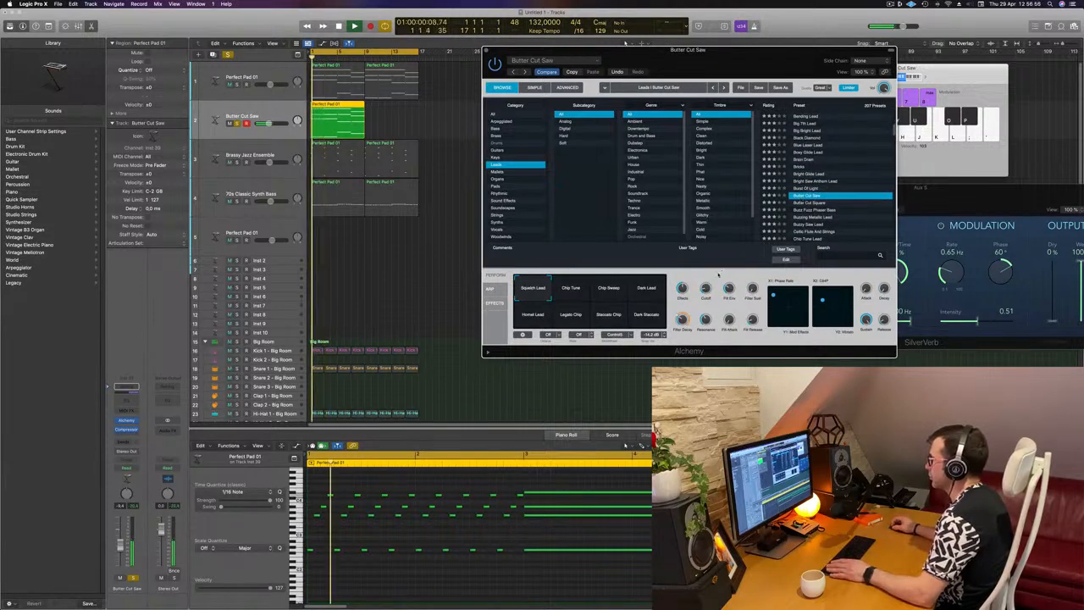
left_click(574, 293)
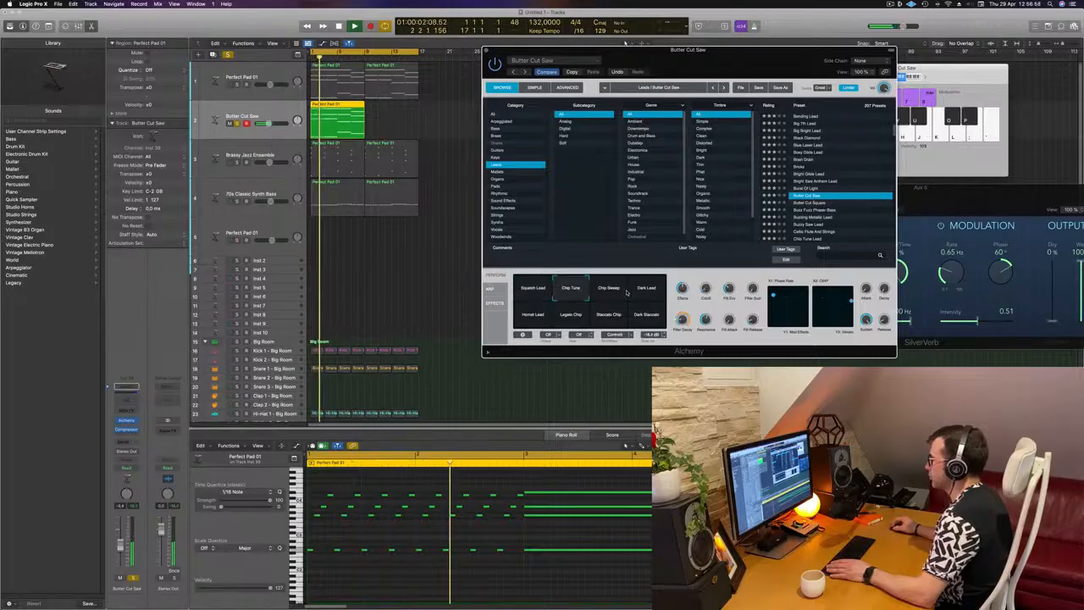
left_click(642, 293)
left_click(611, 294)
Audition the Butter Cut Square and Buzzy Saw Lead presets, and load the Classic lead preset on the arpeggio track
left_click(834, 203)
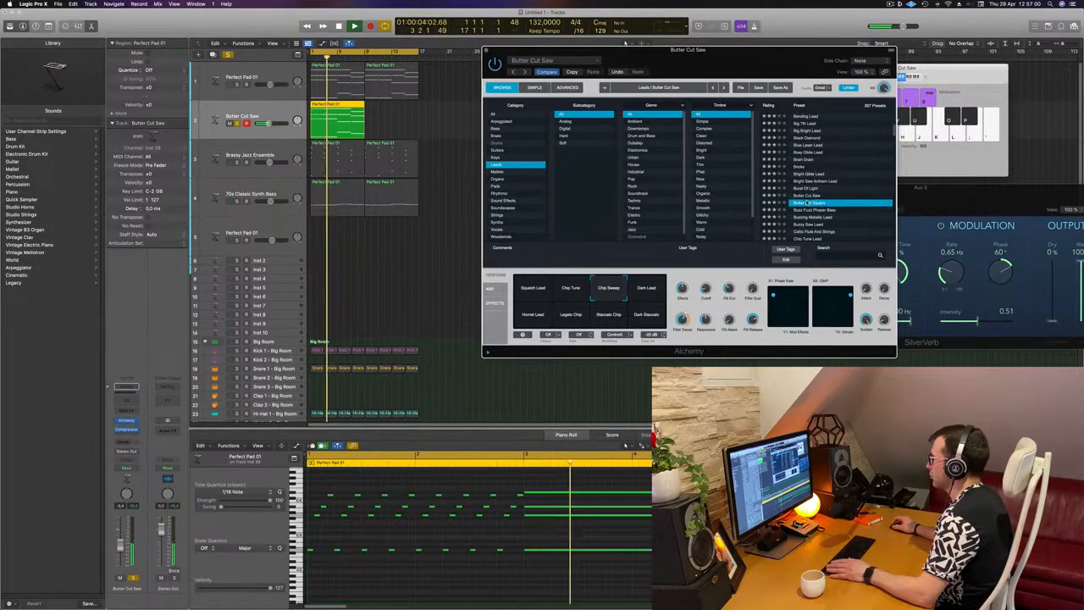
scroll(841, 210, "down", 3)
left_click(823, 205)
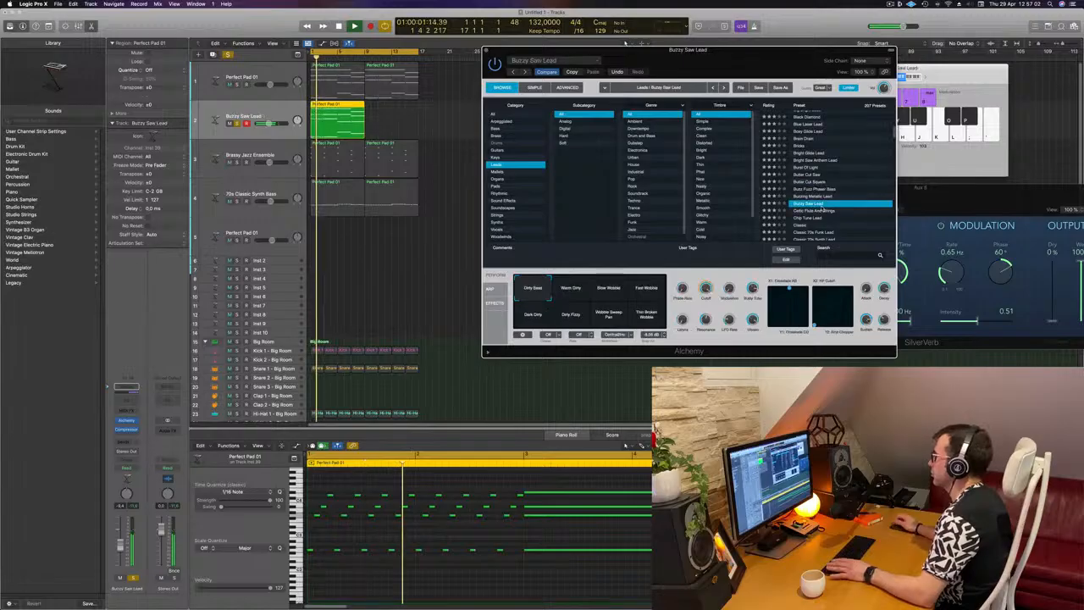
scroll(809, 201, "down", 3)
left_click(808, 200)
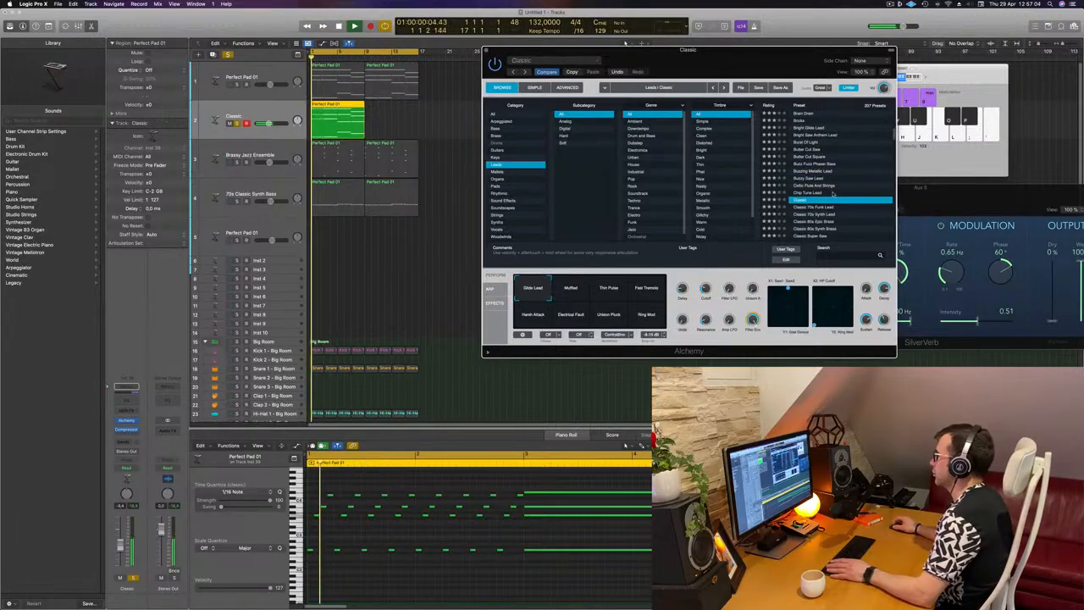
scroll(808, 200, "down", 1)
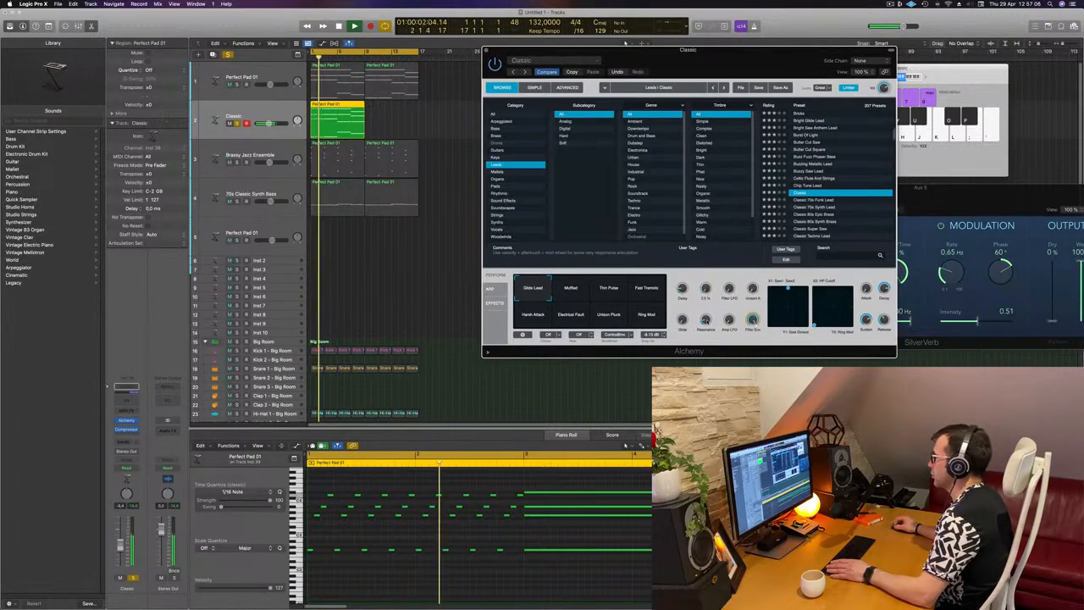
Choose the Classic preset's Muffled variation and move the Alchemy window clear of the arpeggio notes
left_click(581, 292)
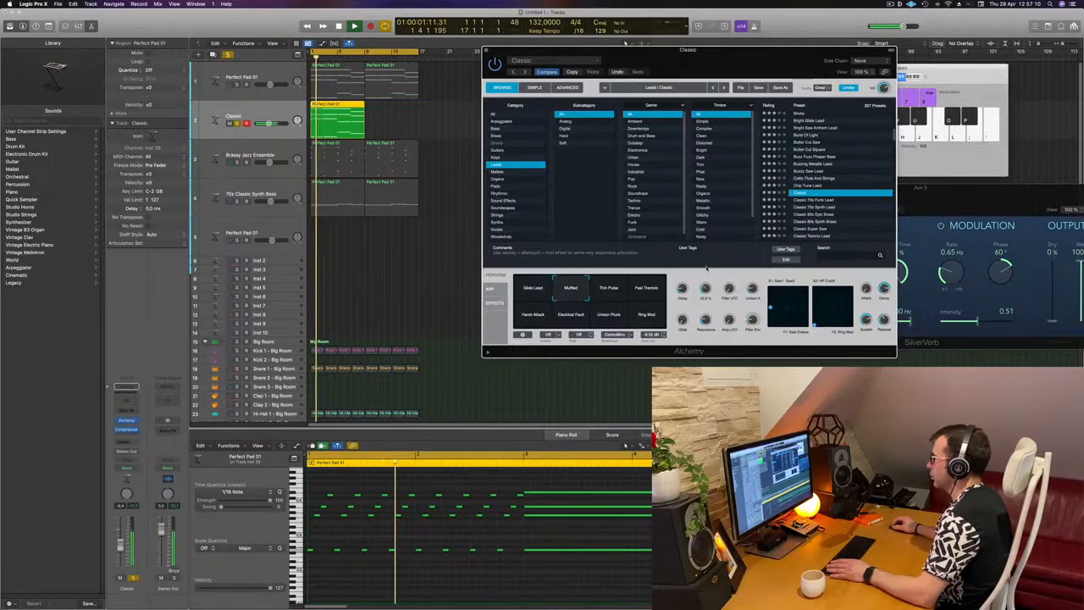
left_click_drag(710, 56, 931, 18)
scroll(537, 477, "down", 3)
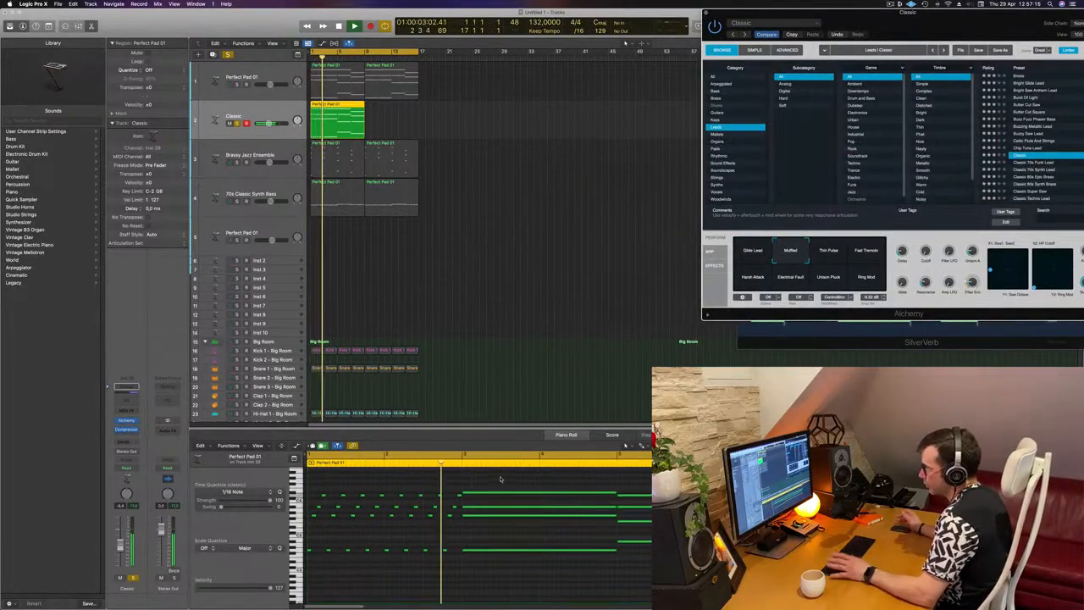
Delete the four long chord notes in bars 3–4 and copy the sixteenth-note pattern from bars 1–2 into their place
left_click_drag(501, 481, 499, 573)
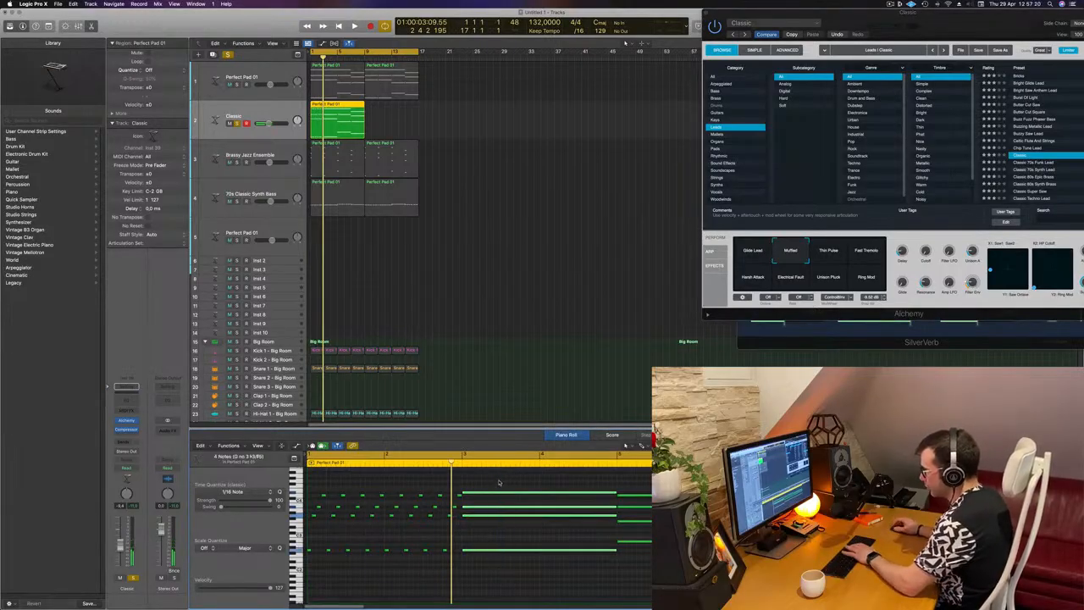
key("Delete")
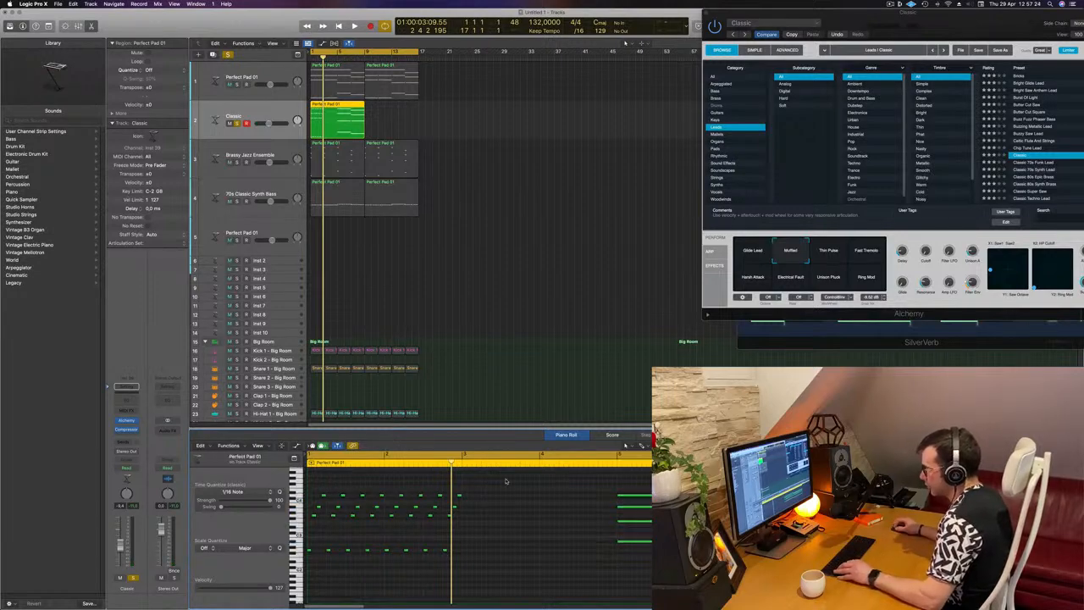
left_click_drag(503, 478, 306, 588)
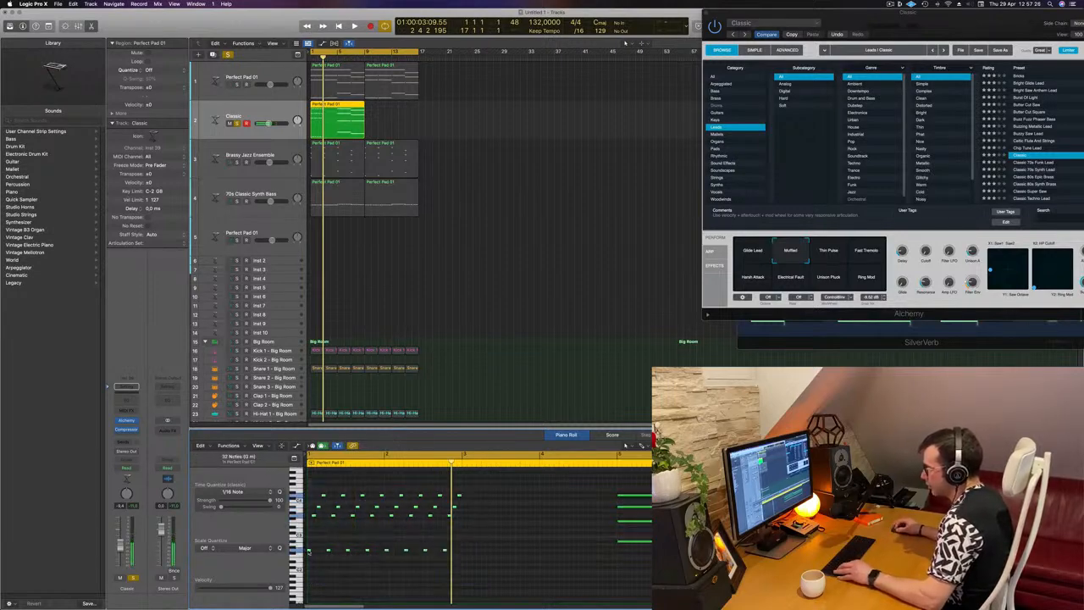
left_click_drag(308, 551, 466, 556)
Raise the top row of arpeggio notes in bars 3–4 to match the pad's chord, comparing with the pad region
left_click_drag(578, 497, 615, 500)
key("Delete")
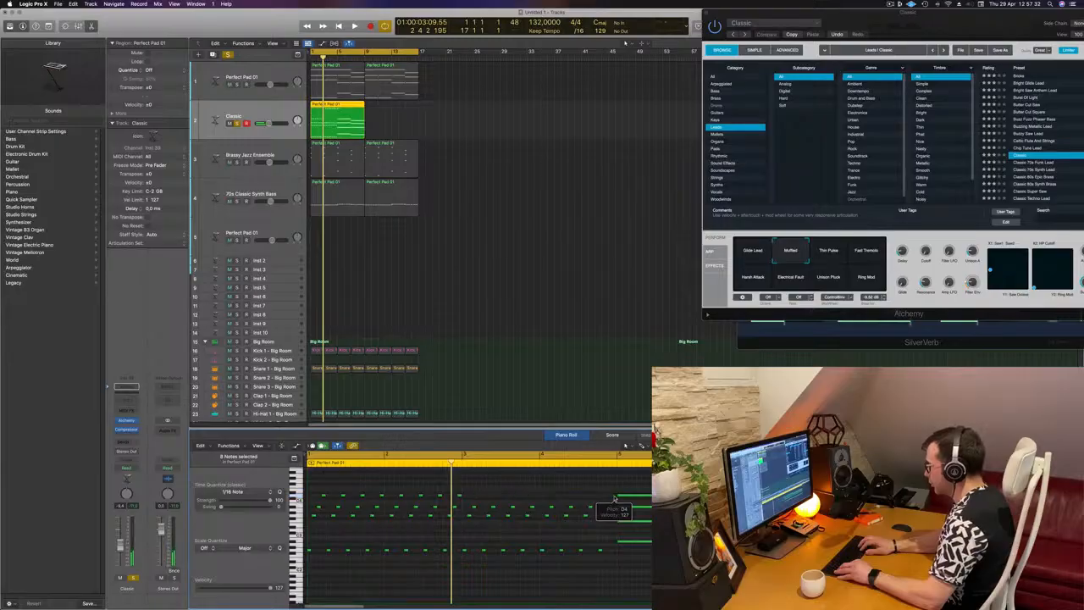
key("super+z")
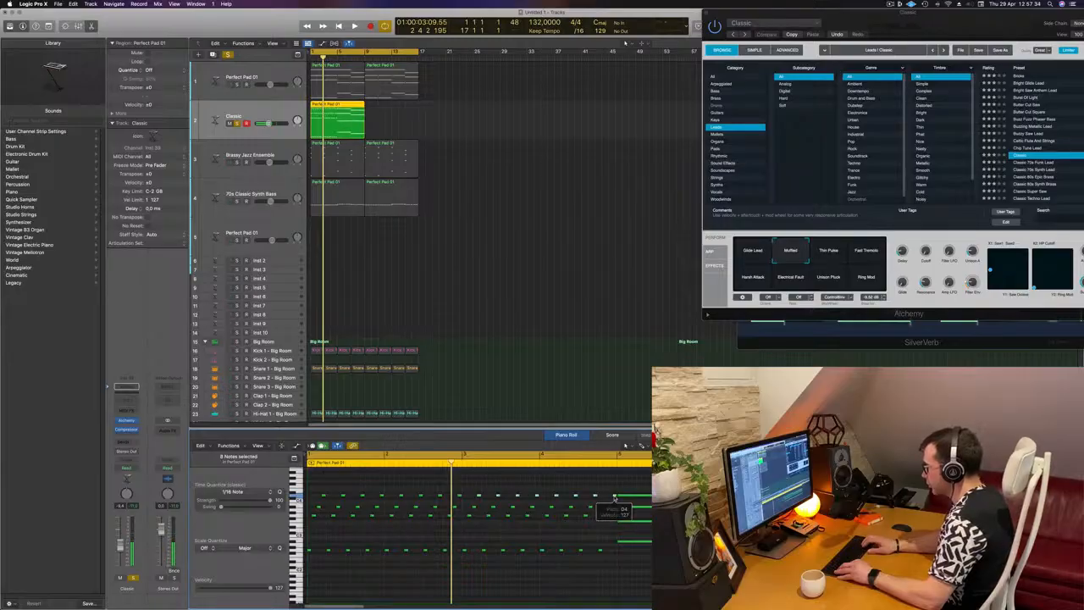
left_click_drag(615, 499, 615, 492)
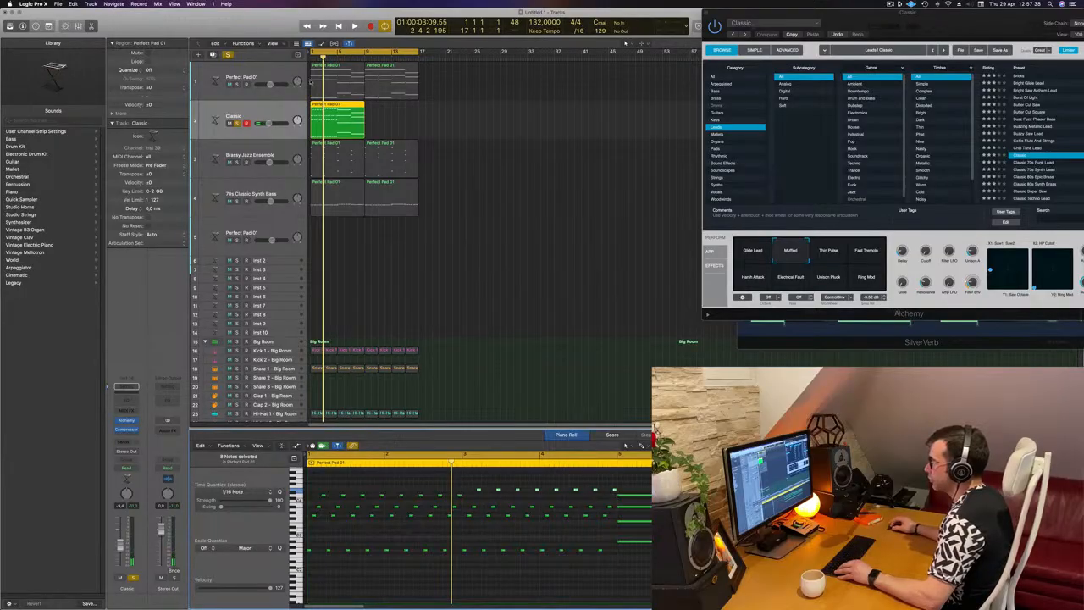
left_click_drag(309, 88, 324, 109)
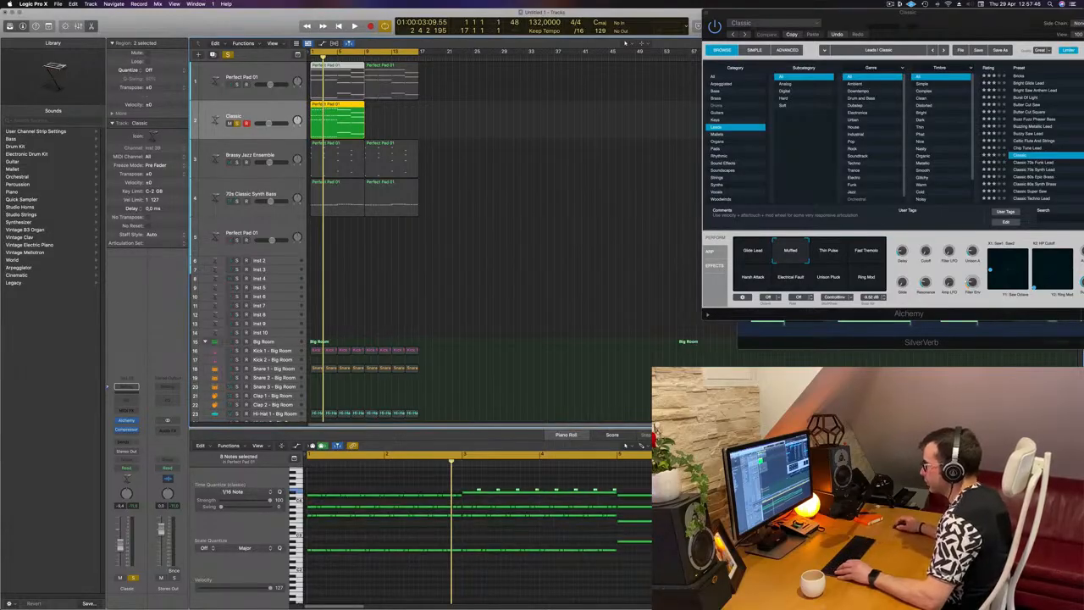
left_click(352, 117)
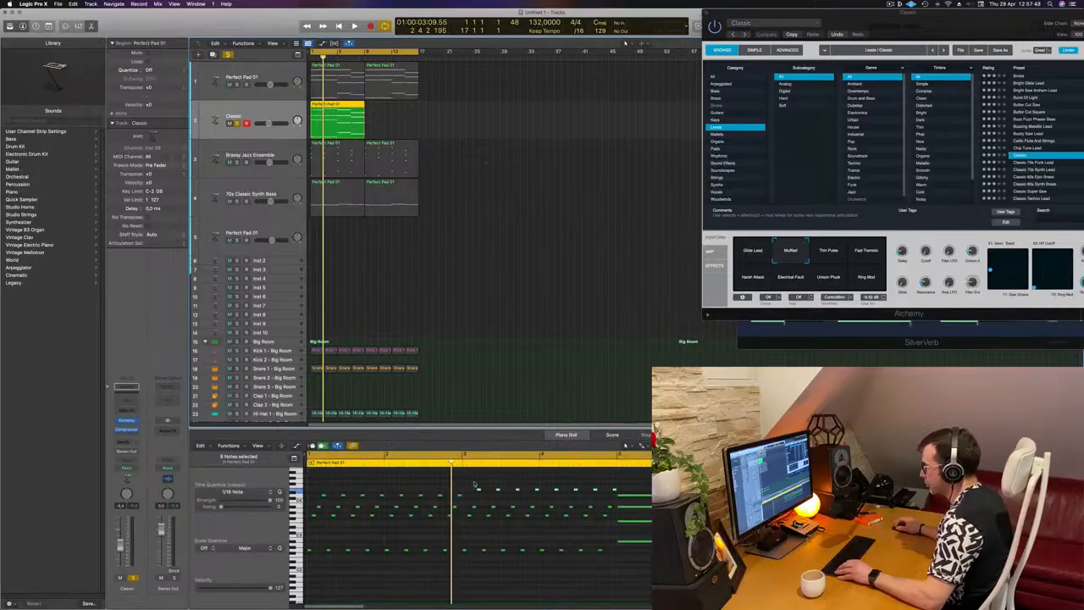
left_click_drag(474, 485, 615, 491)
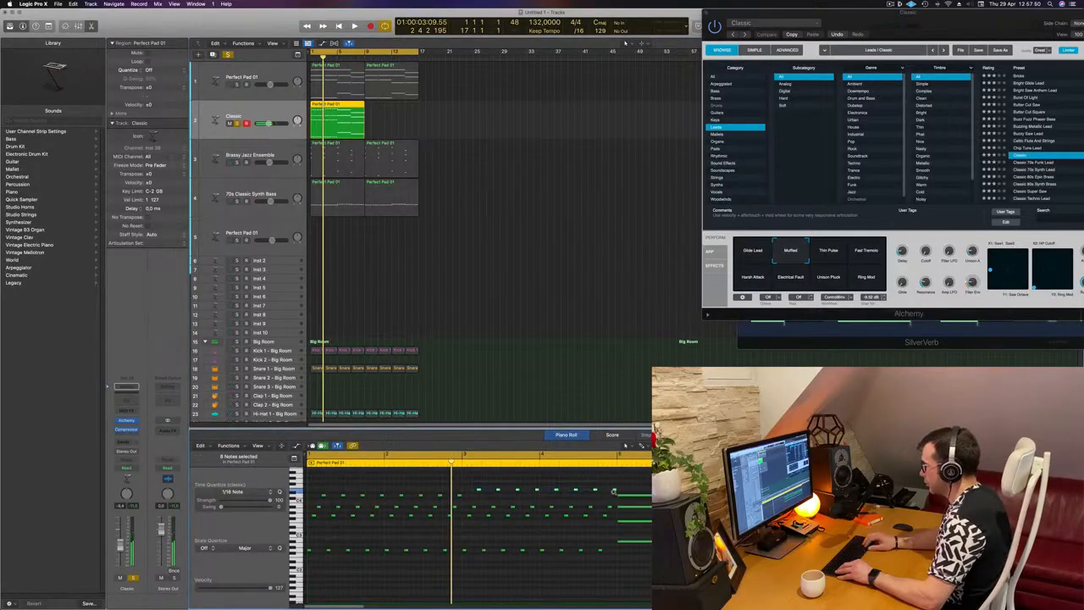
key("Return")
key("space")
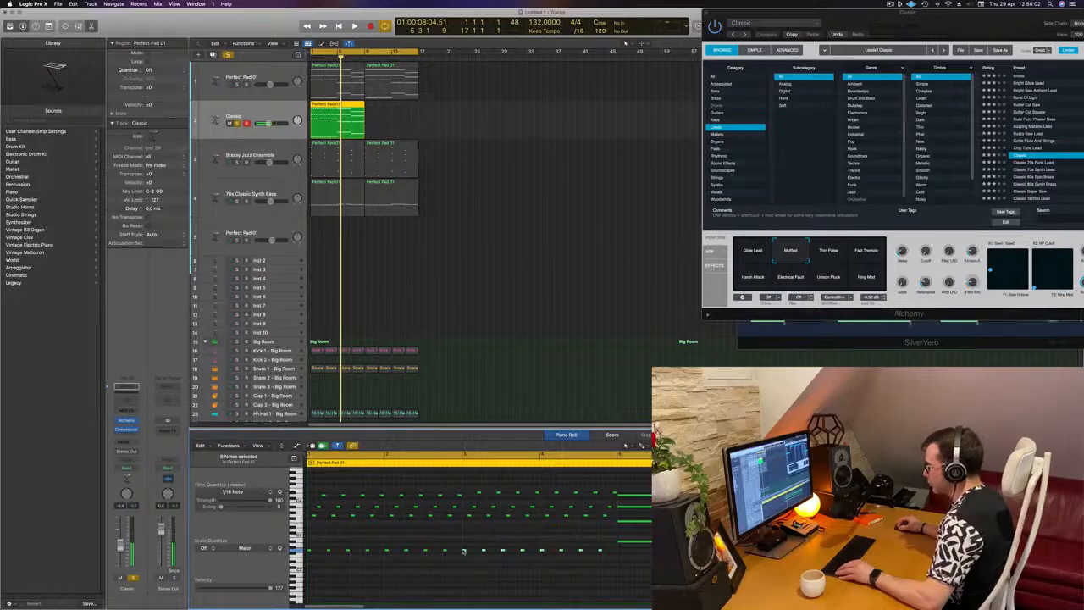
Copy the two lowest note rows of bars 3–4 to bar 5 at the new chord's pitches, deleting the long notes they replace
left_click_drag(463, 552, 620, 544)
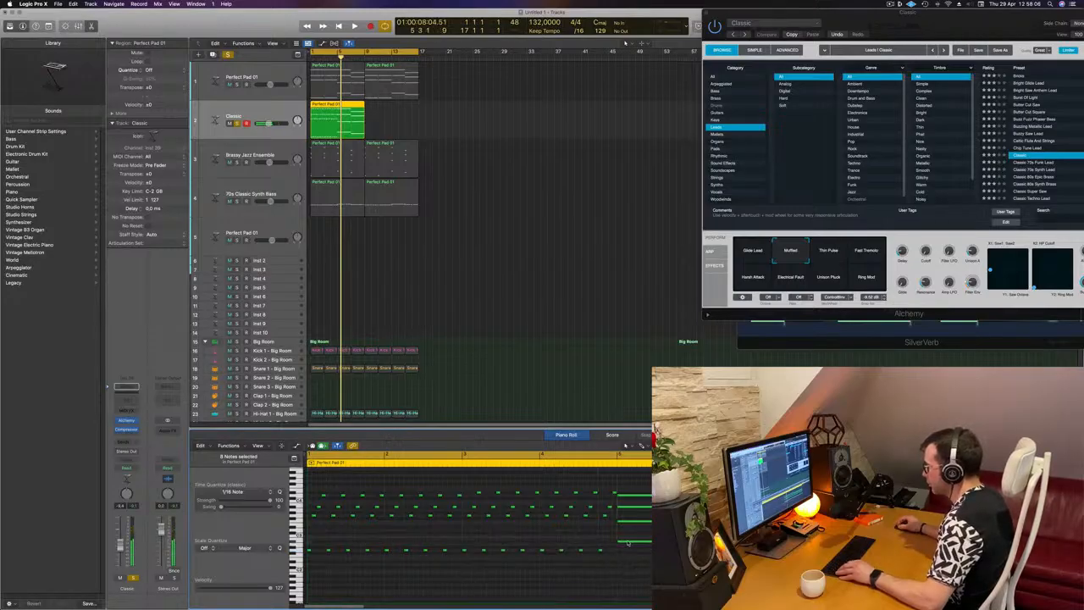
left_click(628, 542)
key("BackSpace")
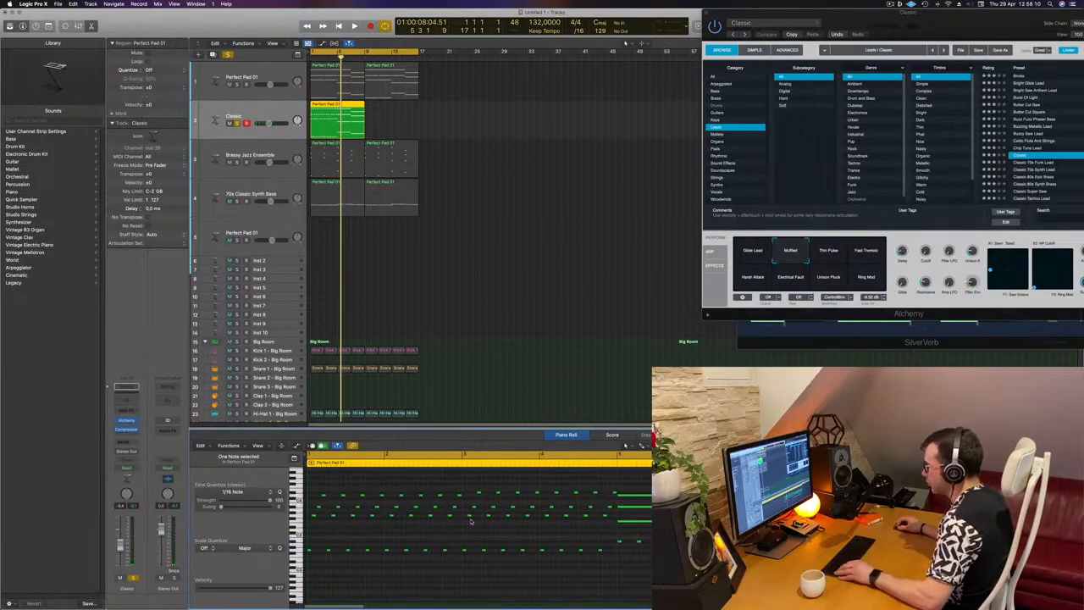
left_click_drag(578, 525, 613, 517)
left_click_drag(514, 520, 472, 519)
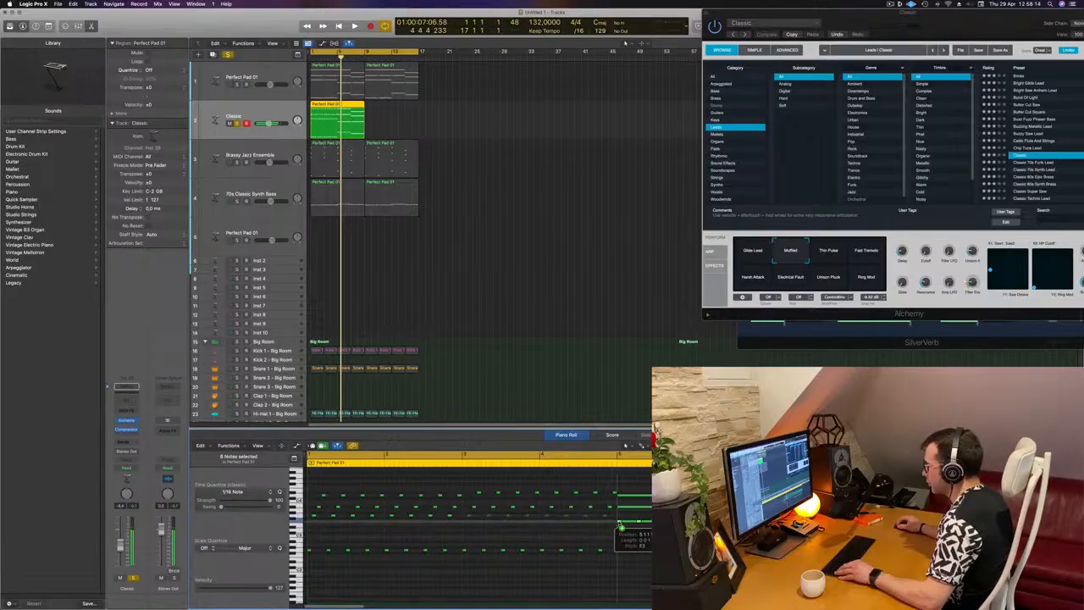
left_click(628, 521)
key("Delete")
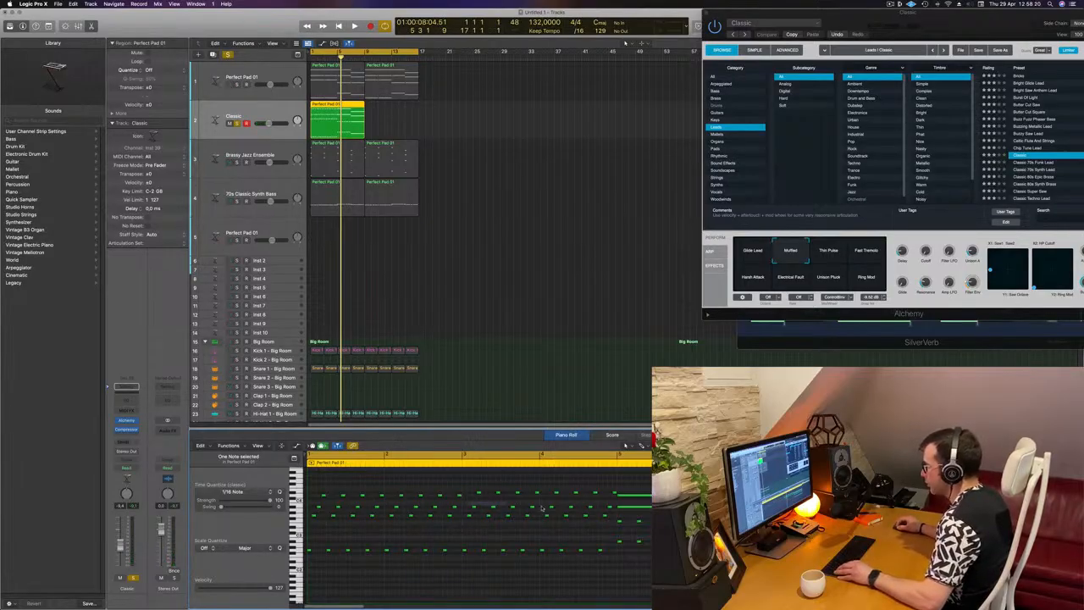
Try to replace the two upper long notes at bar 5 with copies of the sixteenth-note rows from bars 3–4
left_click_drag(609, 511, 624, 511)
left_click(647, 508)
key("Delete")
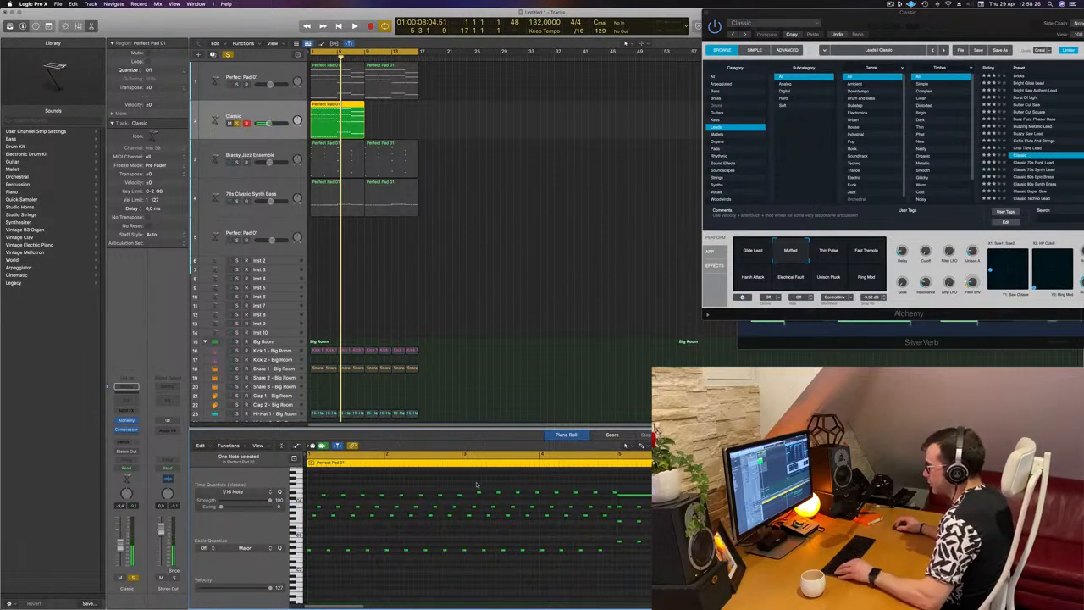
left_click_drag(475, 487, 615, 498)
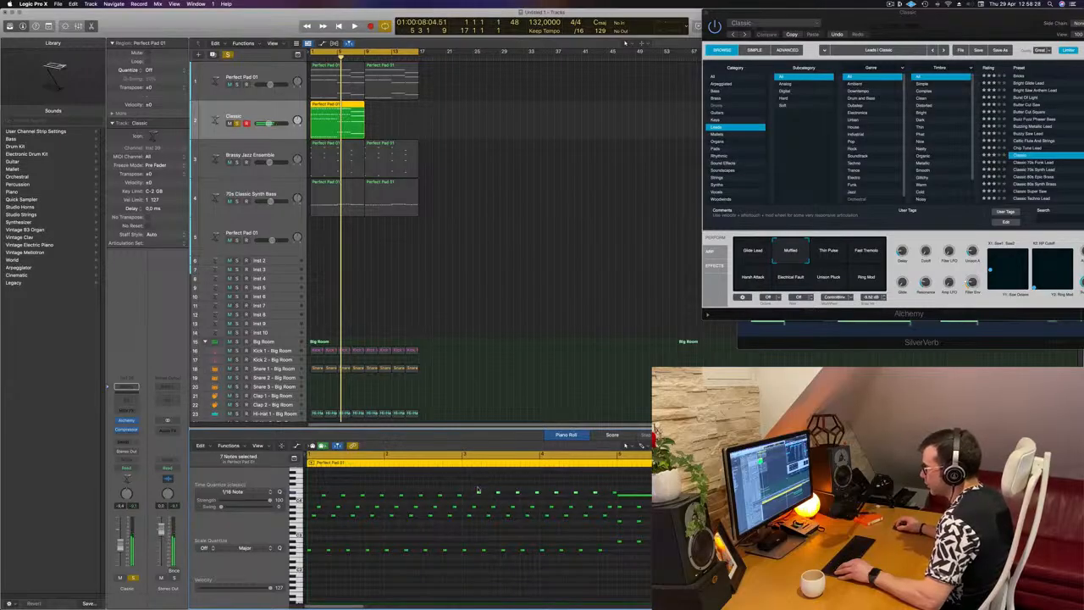
left_click_drag(480, 493, 630, 497)
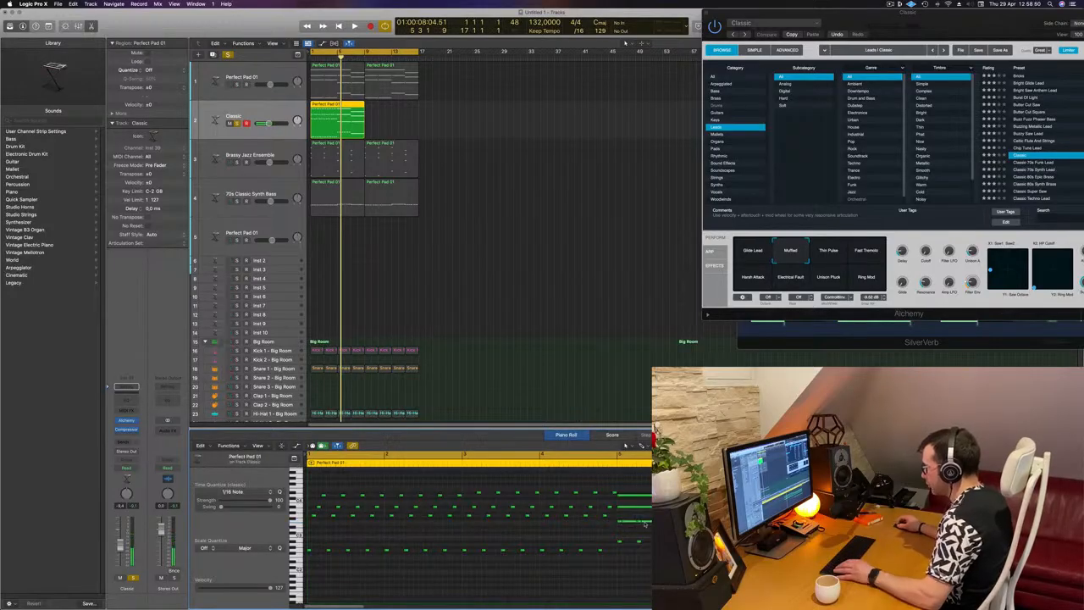
Replace the remaining long chord notes in bars 5–6 with copies of the upper sixteenth-note rows from bars 3–4, and play the result
left_click(646, 522)
key("Delete")
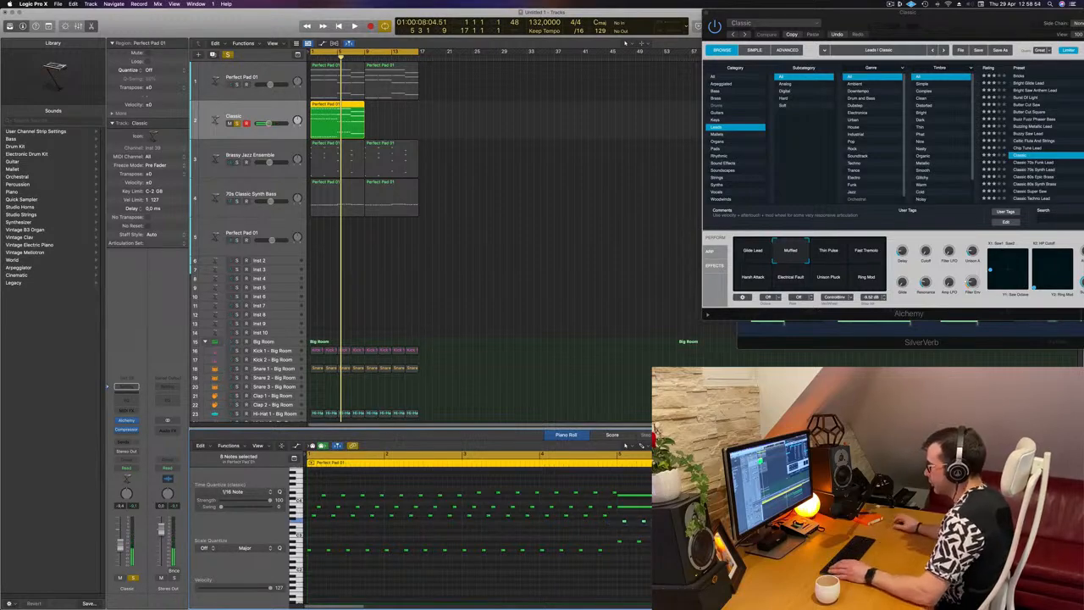
left_click(636, 507)
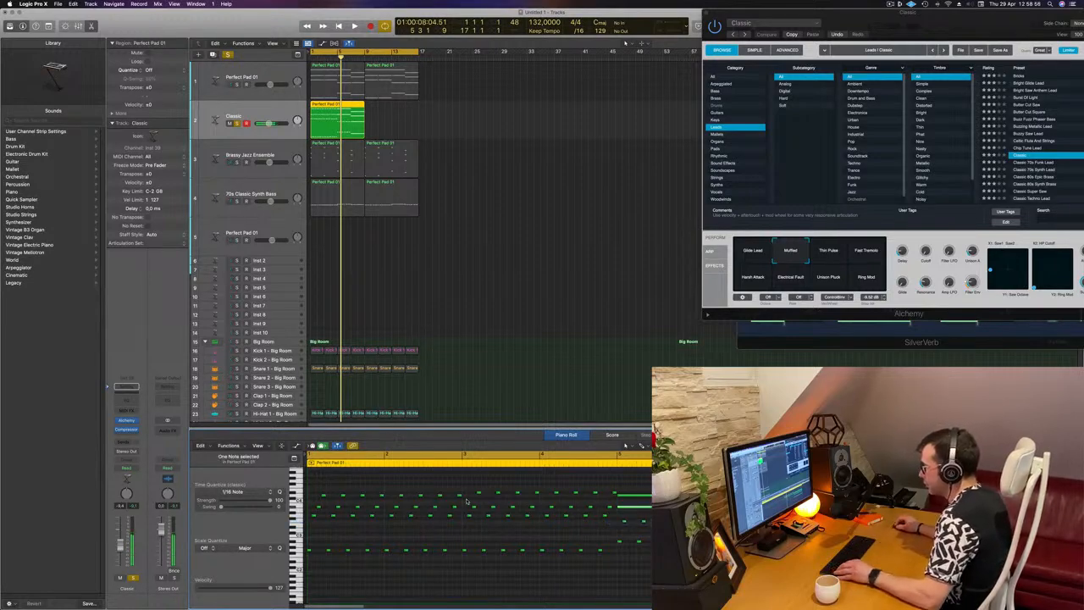
left_click_drag(466, 502, 612, 512)
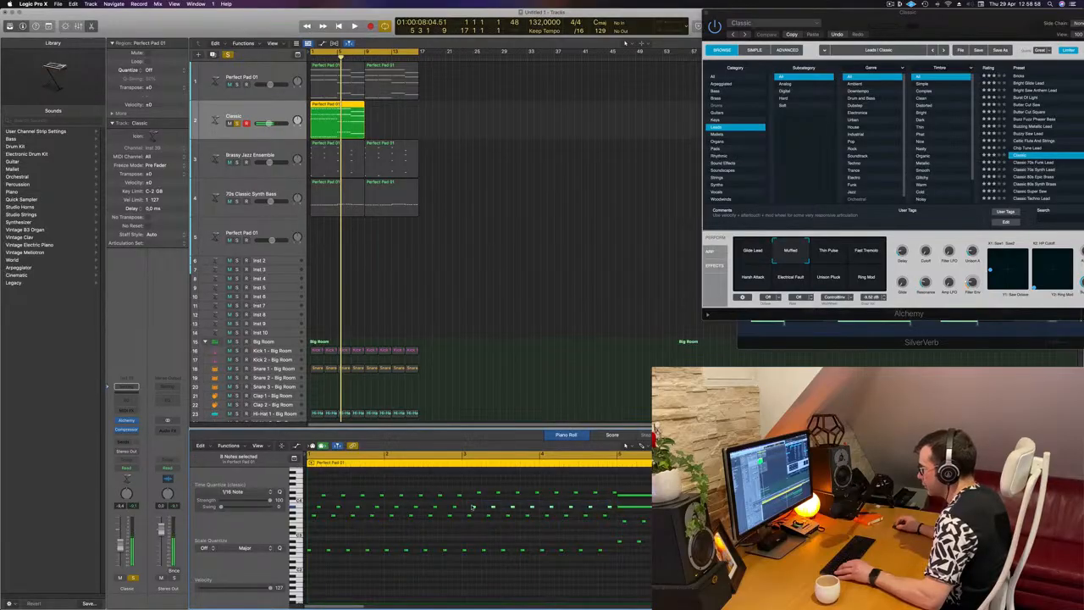
left_click_drag(475, 508, 629, 510)
left_click(623, 509)
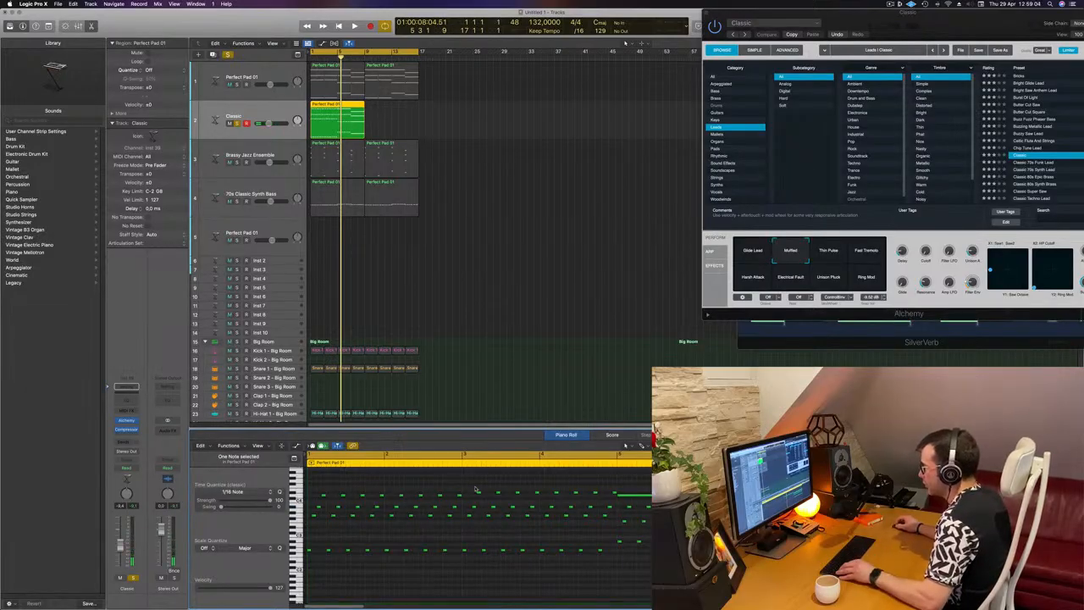
left_click_drag(475, 491, 614, 495)
left_click_drag(496, 493, 634, 497)
left_click(625, 496)
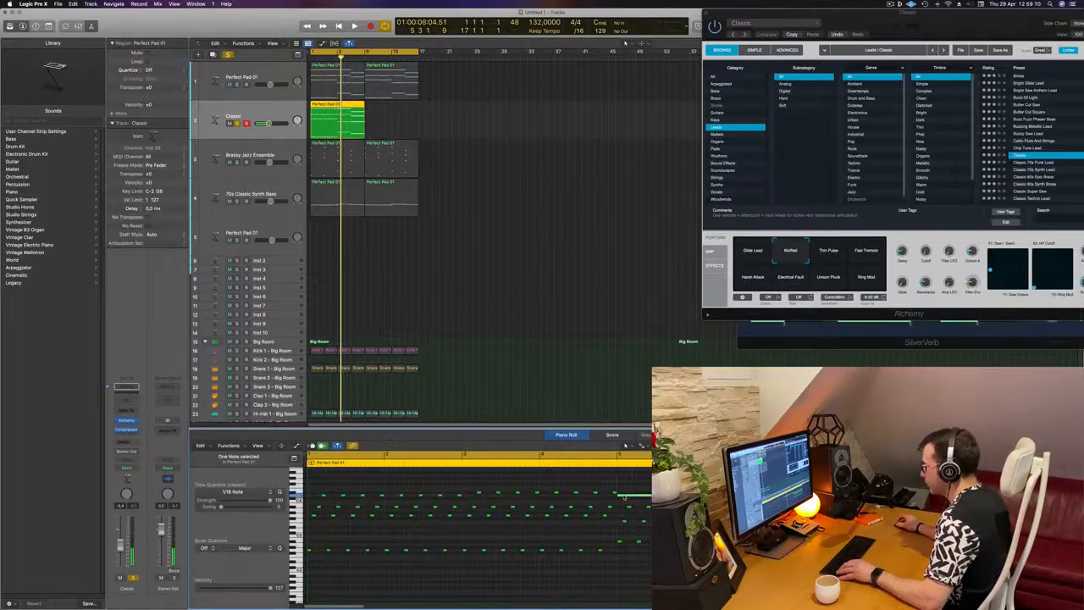
key("space")
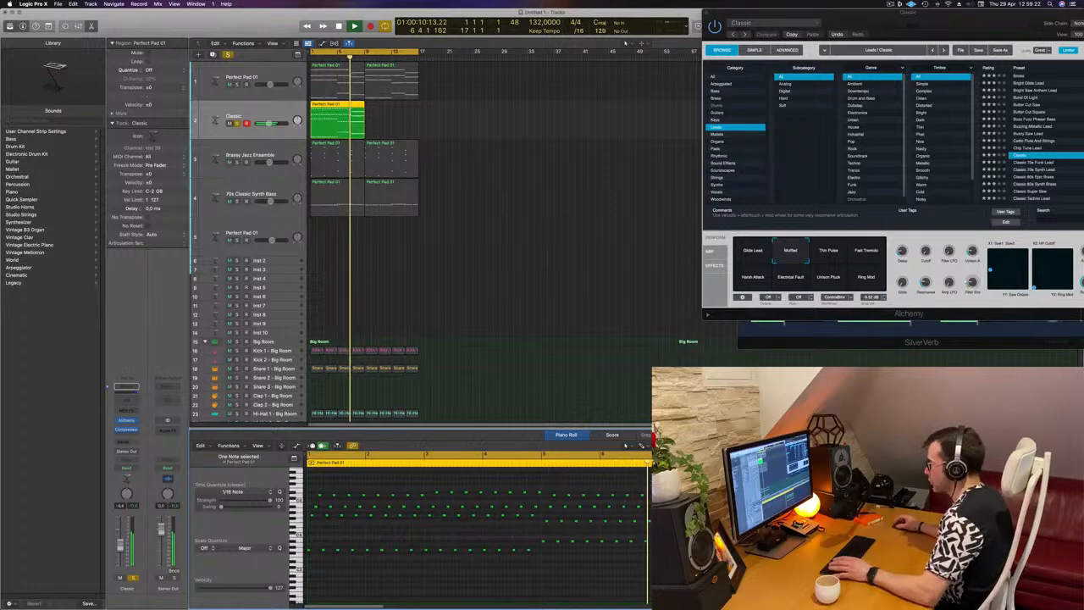
key("space")
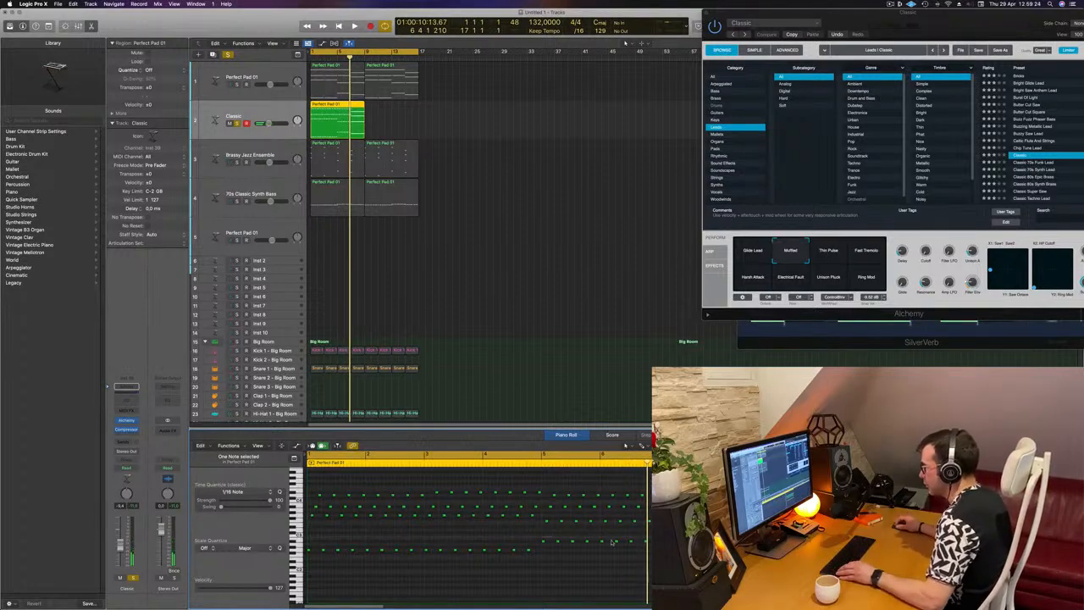
Replace the long chord notes in bars 7–8 with copies of the sixteenth-note rows from bars 5–6, matched to the chord's pitches
left_click_drag(613, 543, 654, 543)
left_click_drag(543, 540, 644, 529)
left_click_drag(577, 522, 578, 521)
left_click(577, 521)
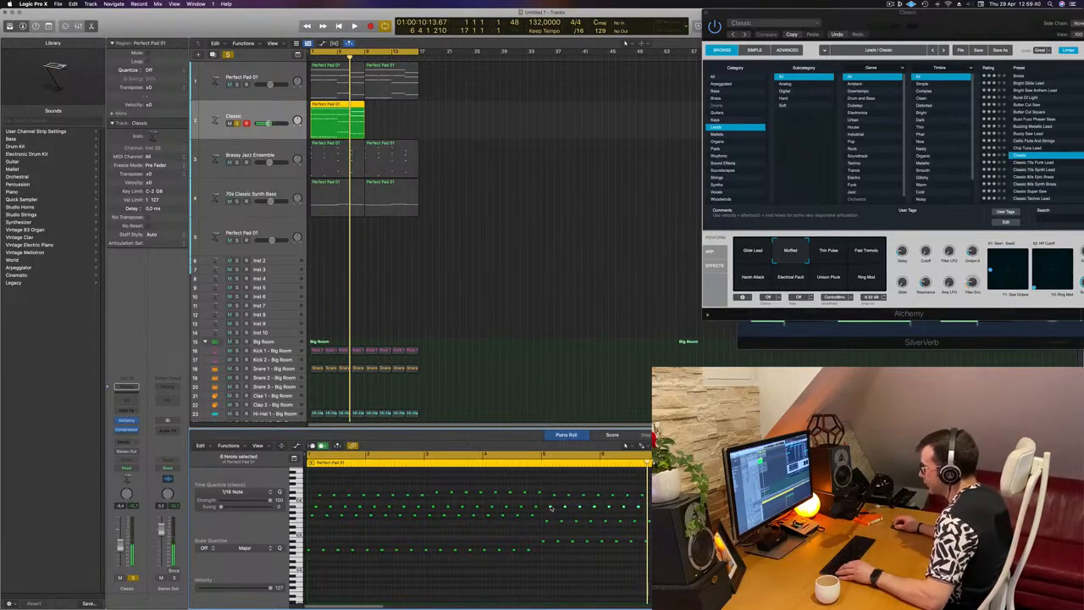
left_click_drag(579, 507, 579, 510)
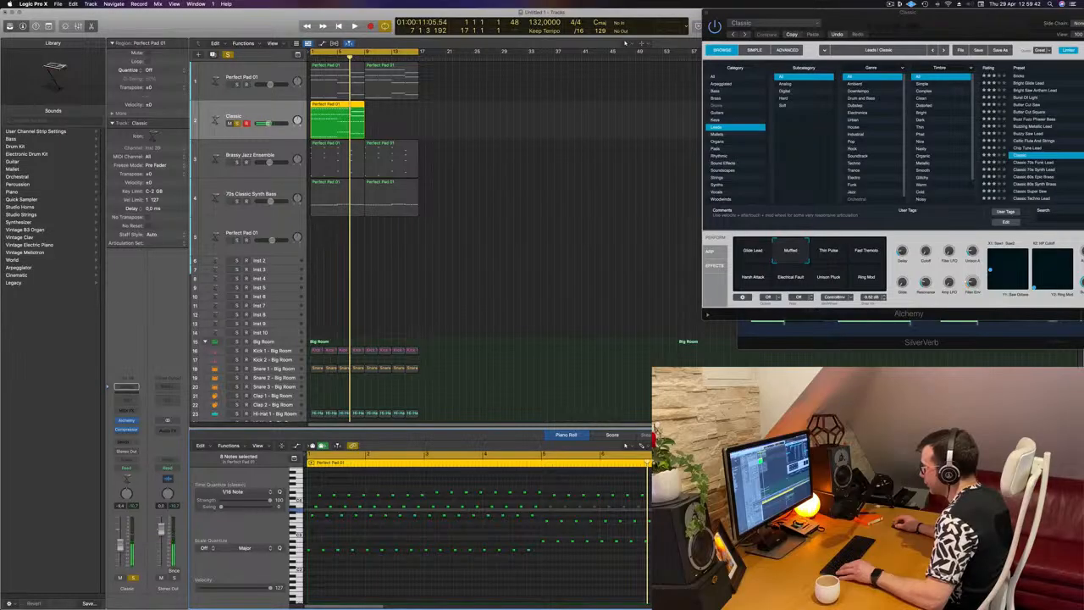
left_click(580, 507)
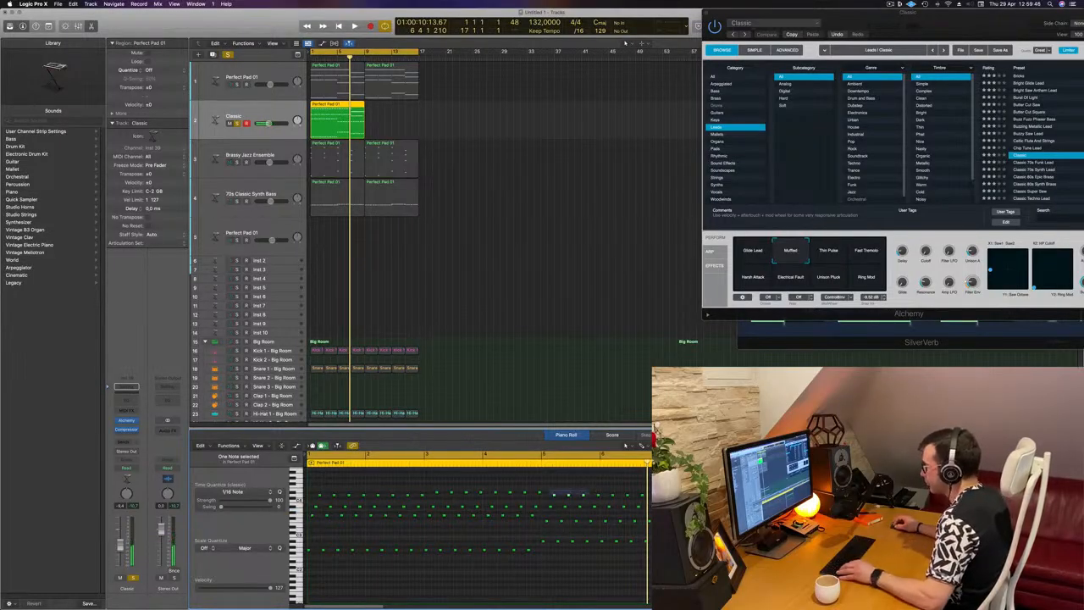
left_click_drag(555, 496, 555, 500)
left_click(639, 498)
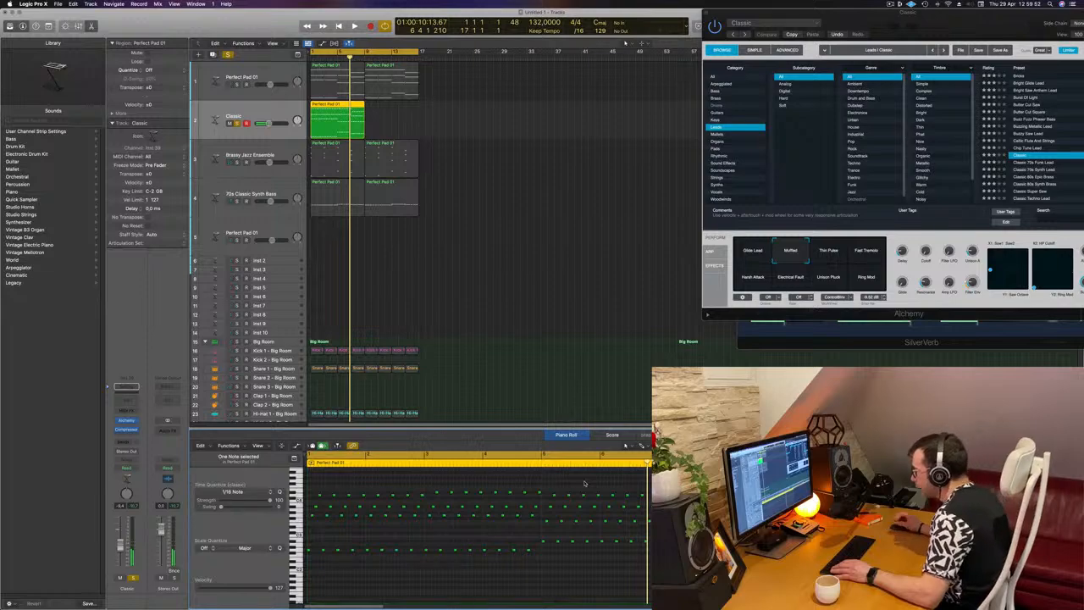
Duplicate the finished arpeggio region to bar 9 on the Classic track, then select the track and play it
key("space")
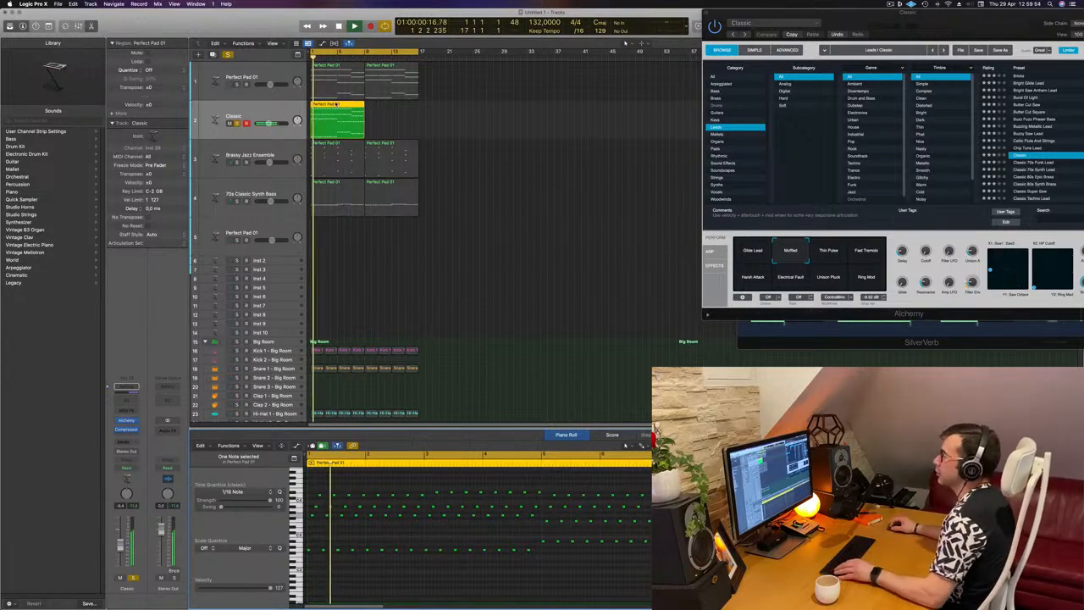
left_click_drag(344, 105, 393, 114)
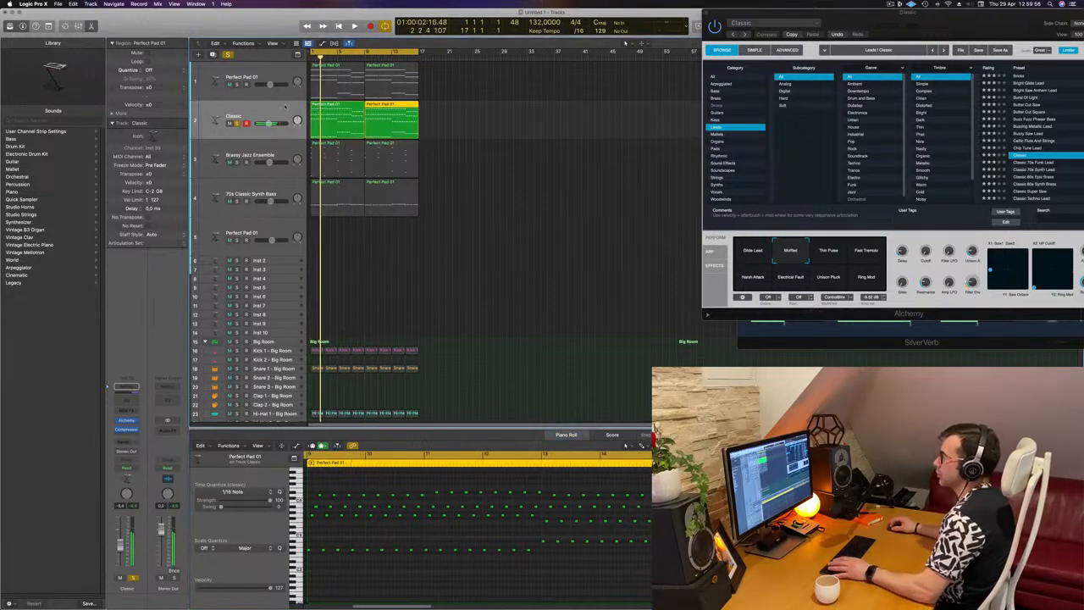
left_click(214, 121)
key("space")
key("space")
Add a send to Bus 5 (Aux 5) on the Classic track
left_click(126, 441)
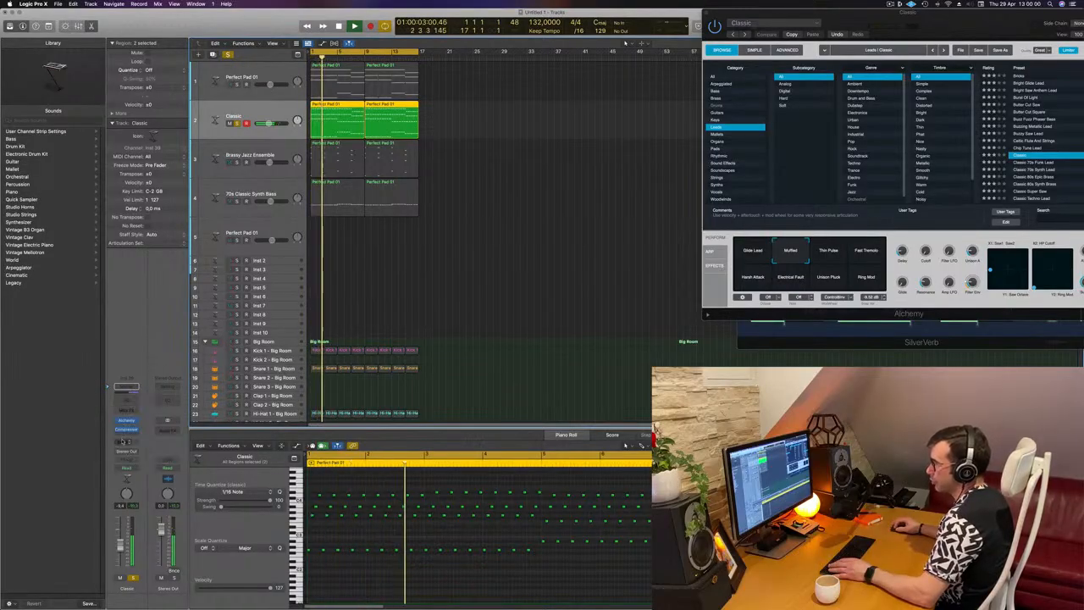
mouse_move(127, 451)
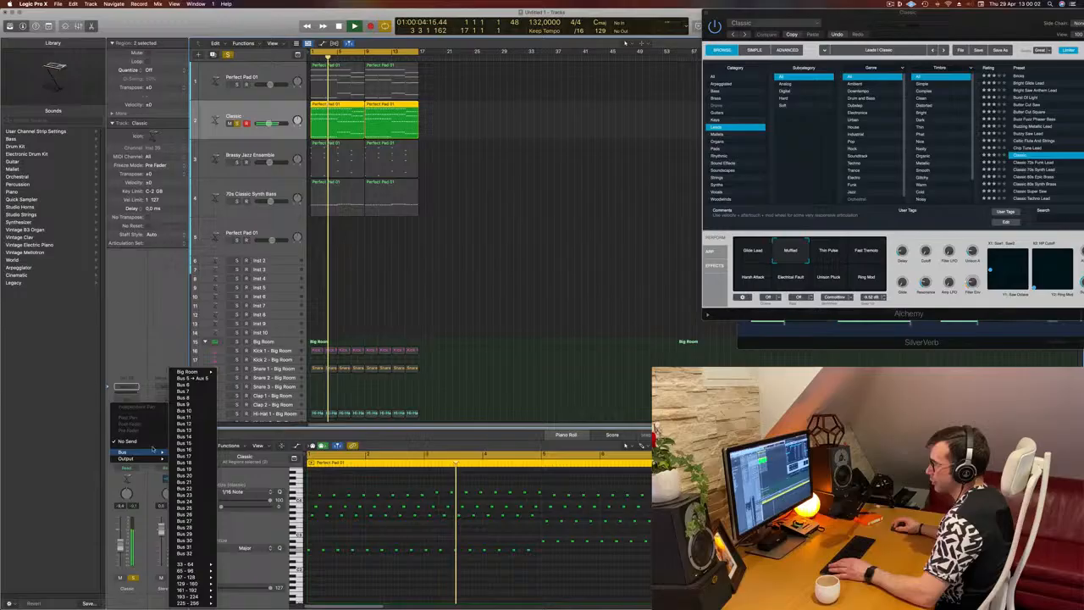
left_click(188, 378)
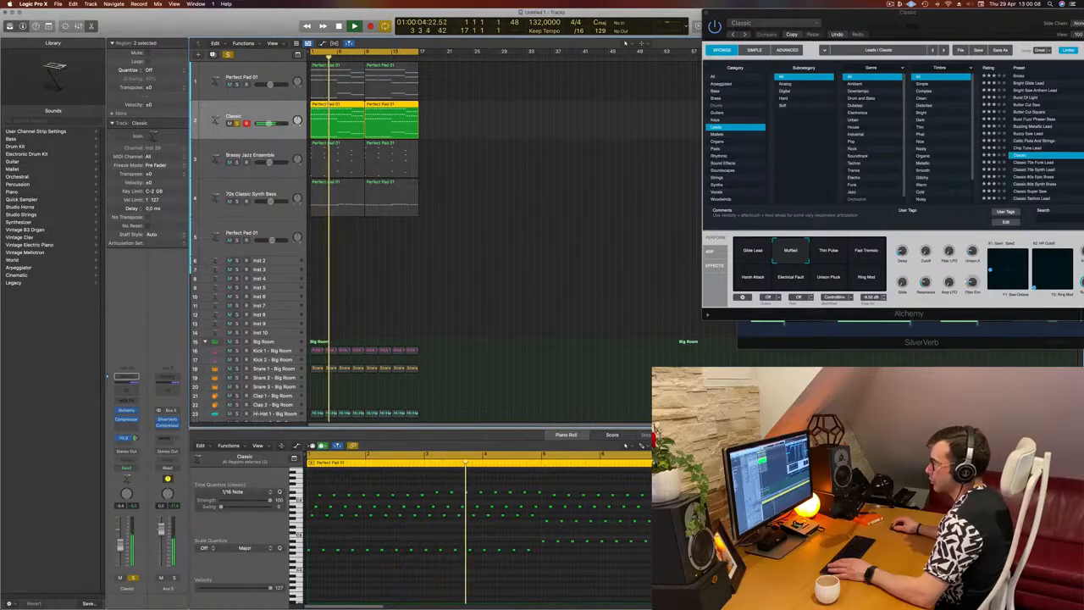
Reopen Alchemy on the Classic track, fine-tune its Cutoff, and play the soloed lead
key("space")
key("space")
key("super+w")
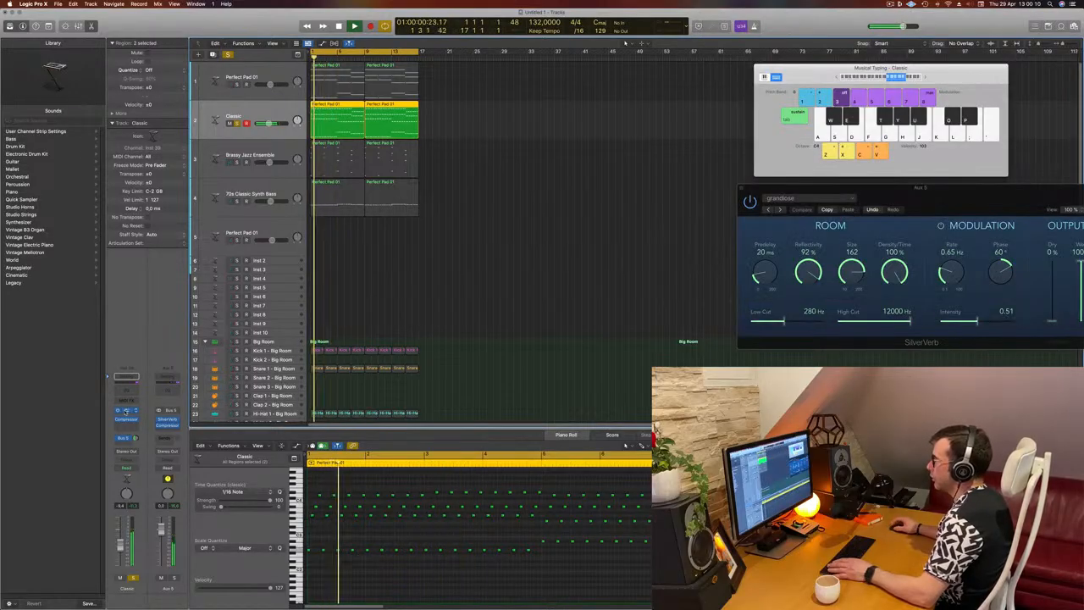
key("s")
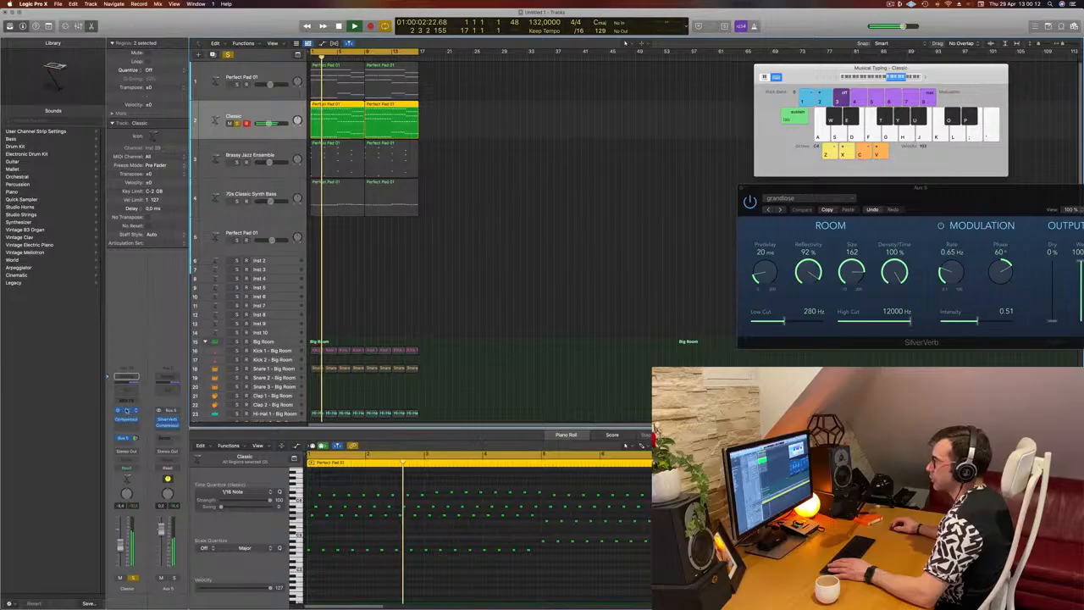
left_click(125, 410)
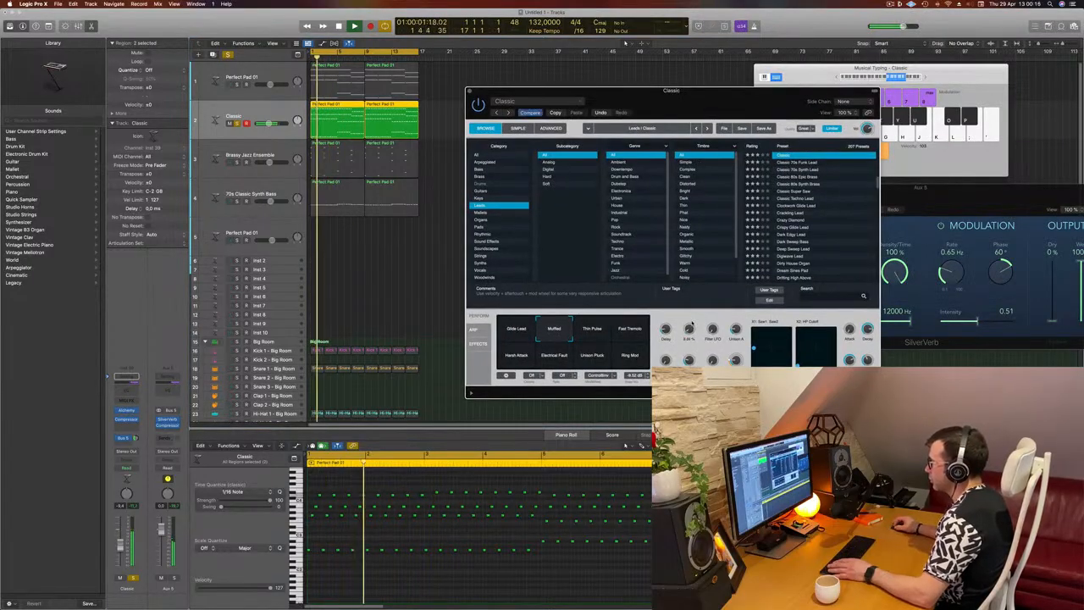
mouse_move(691, 329)
left_mouse_down()
mouse_move(690, 290)
mouse_move(688, 325)
left_mouse_up()
key("space")
key("space")
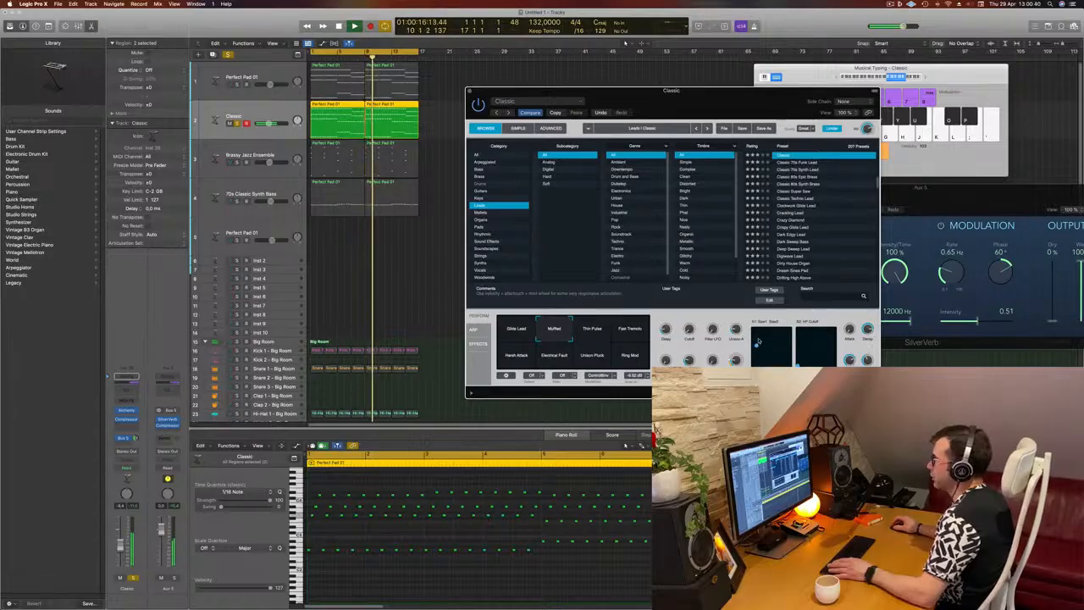
Turn off solo so the Classic lead plays with all tracks, and move the Alchemy window aside while listening
left_click(227, 54)
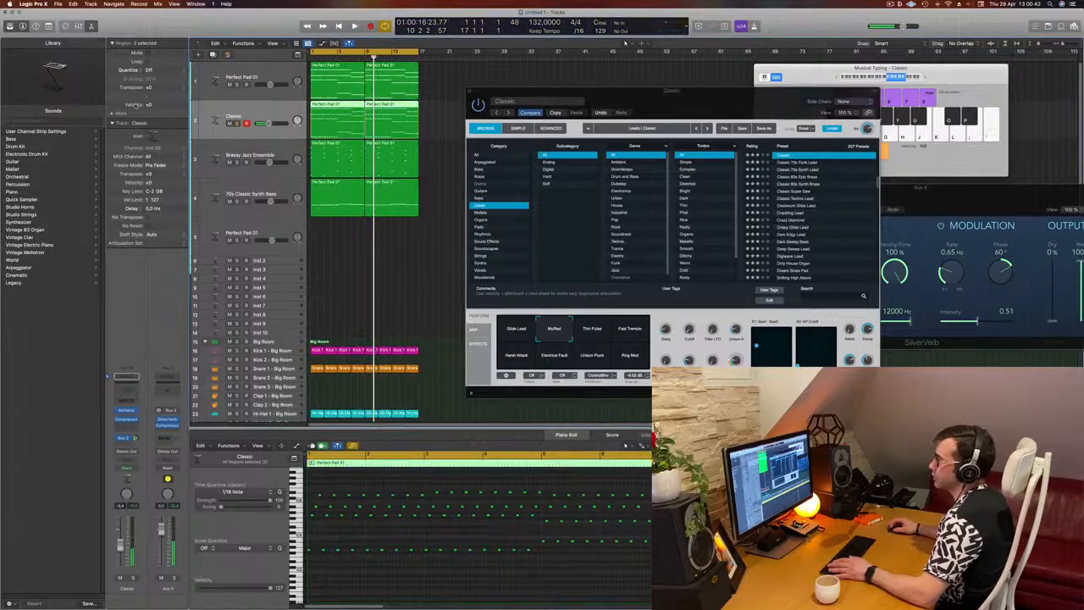
left_click_drag(704, 103, 736, 141)
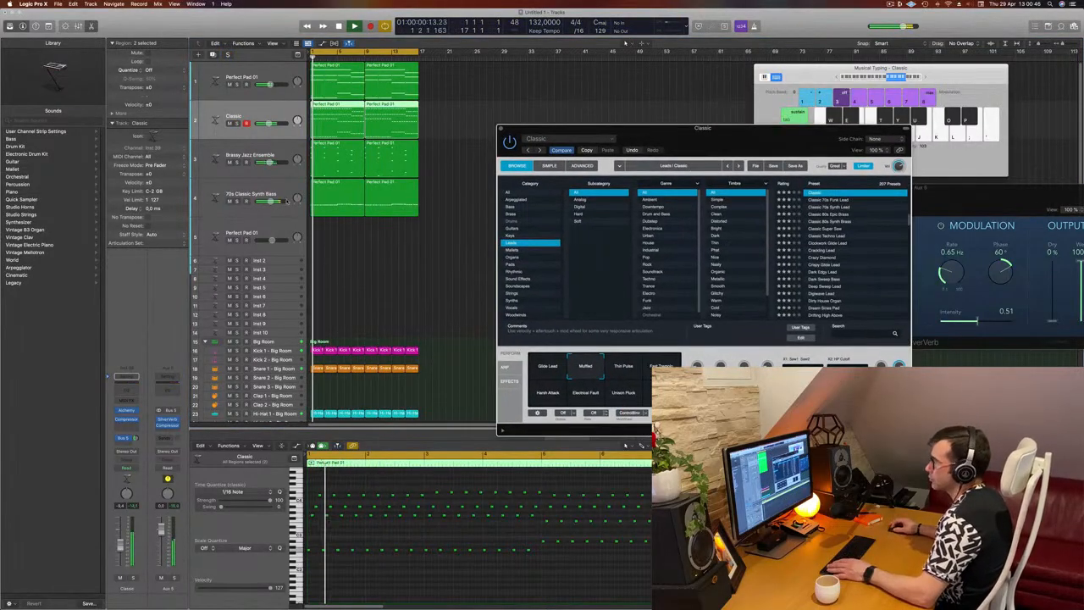
left_click(124, 543)
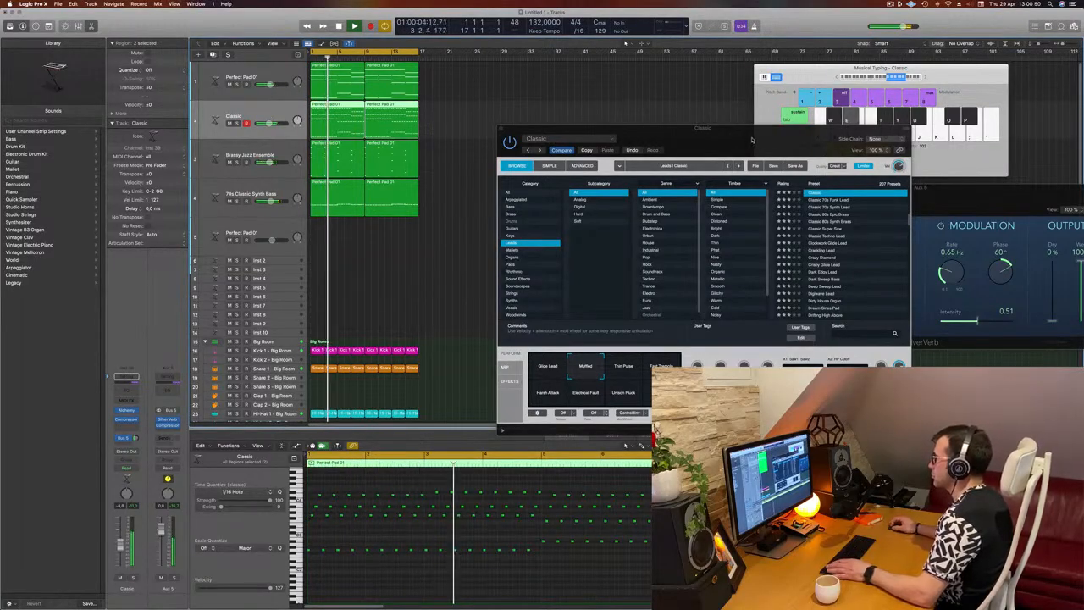
left_click_drag(765, 129, 733, 126)
key("space")
key("space")
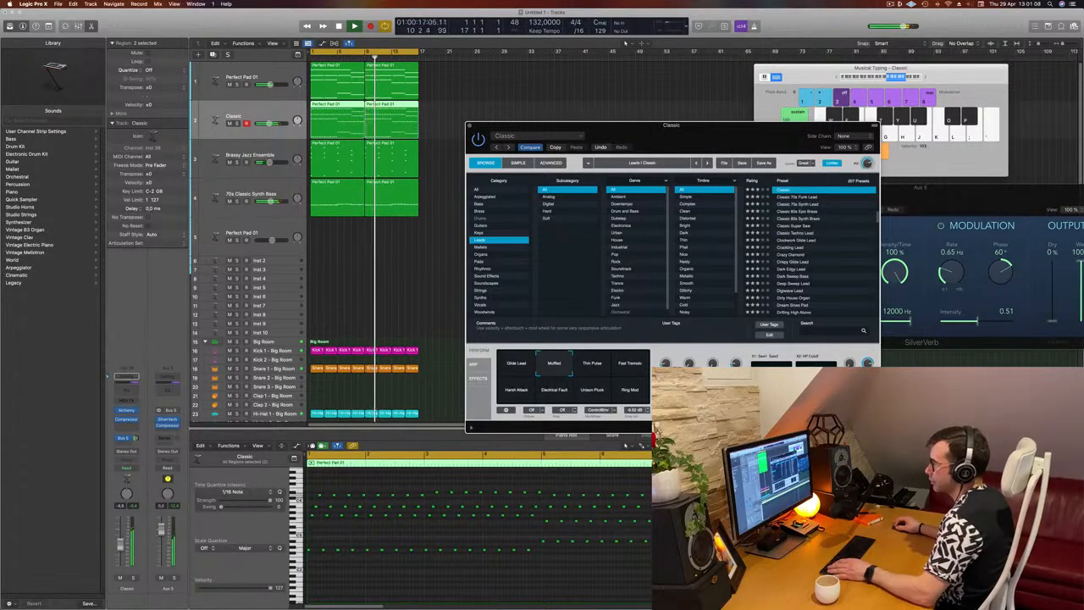
Insert a Channel EQ on the Classic track, raise its low-cut filter to between 200 and 300 Hz, and play the mix
left_click(135, 409)
left_click(131, 392)
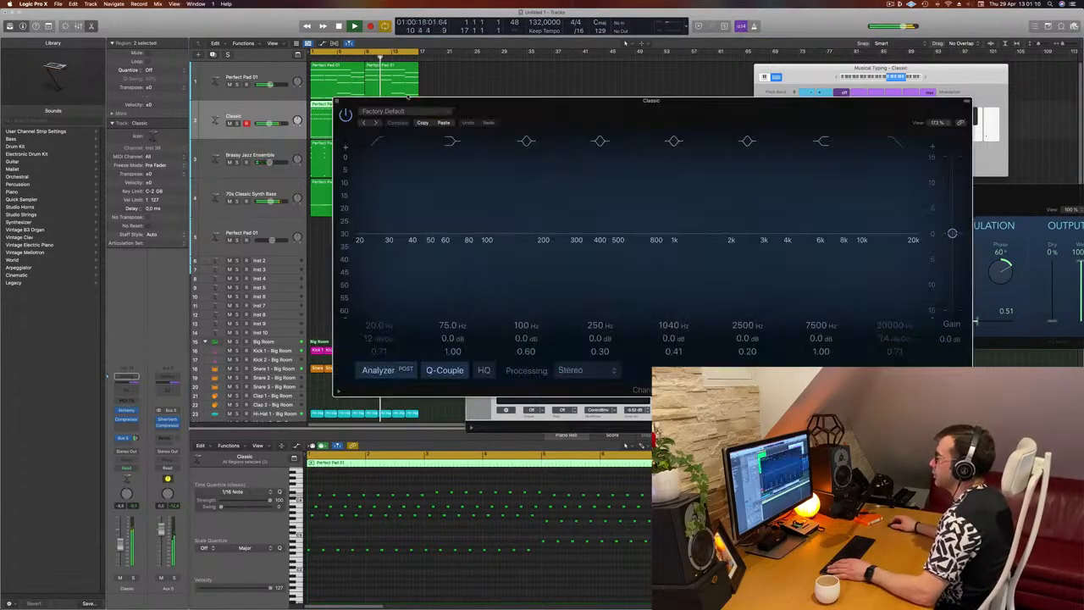
left_click(380, 142)
left_click_drag(368, 217, 572, 204)
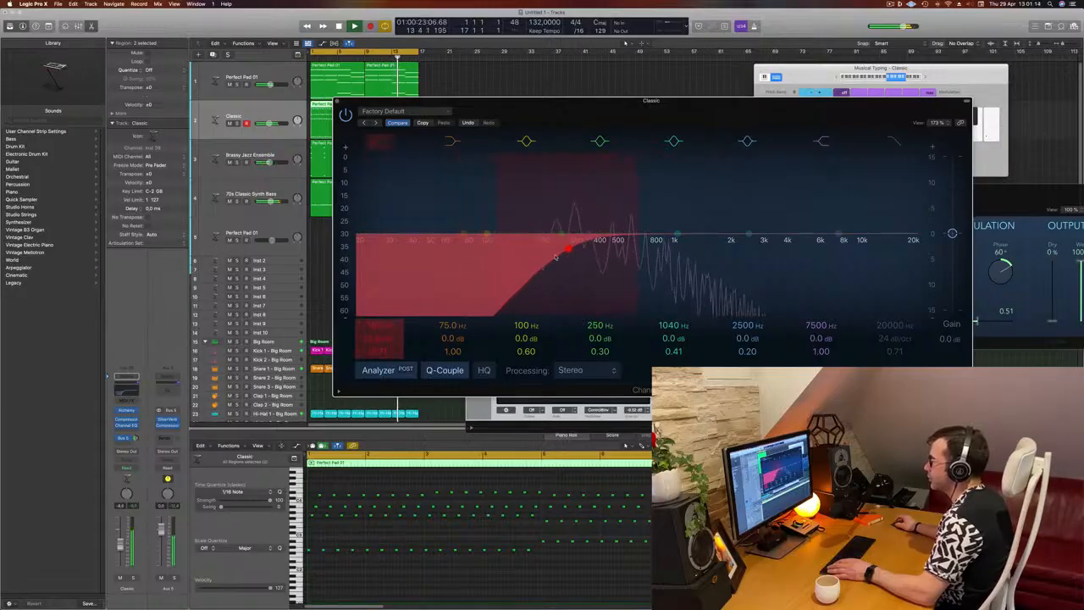
key("super+w")
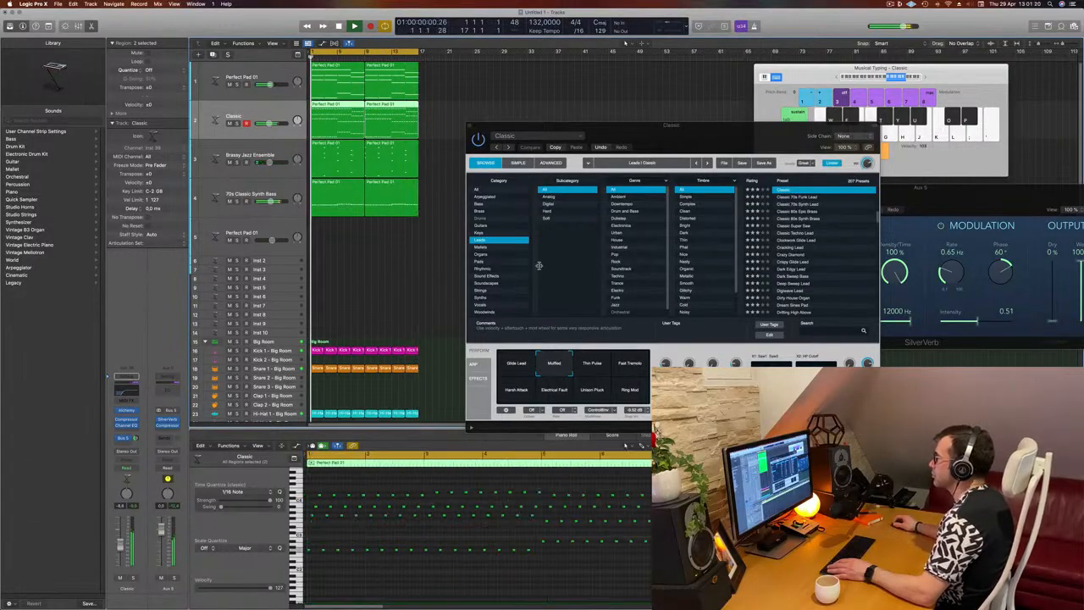
mouse_move(665, 143)
left_mouse_down()
mouse_move(653, 140)
mouse_move(669, 142)
left_mouse_up()
key("space")
key("space")
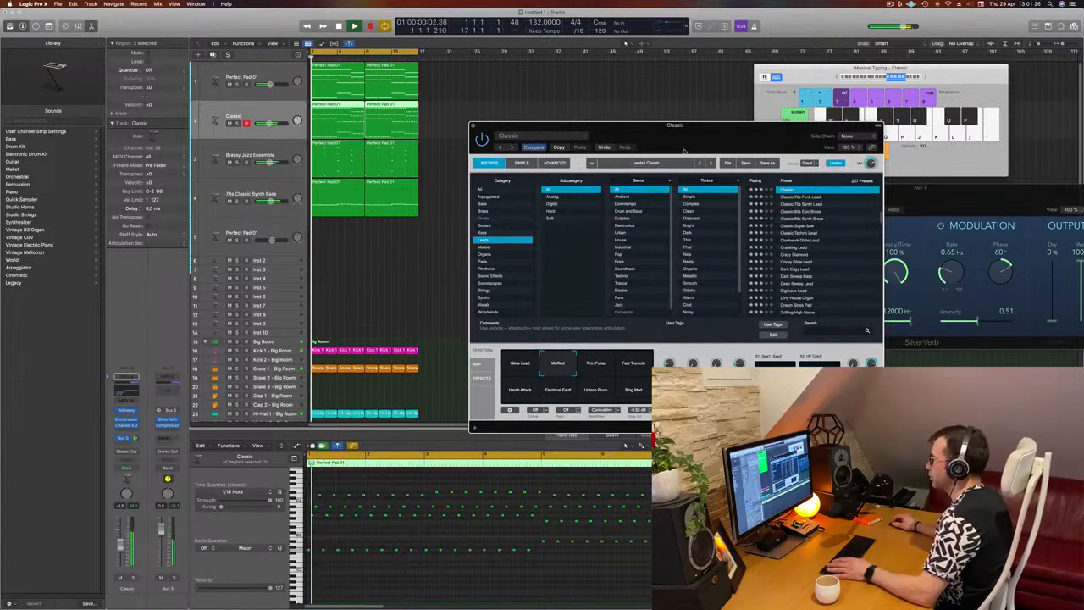
left_click_drag(670, 125, 730, 128)
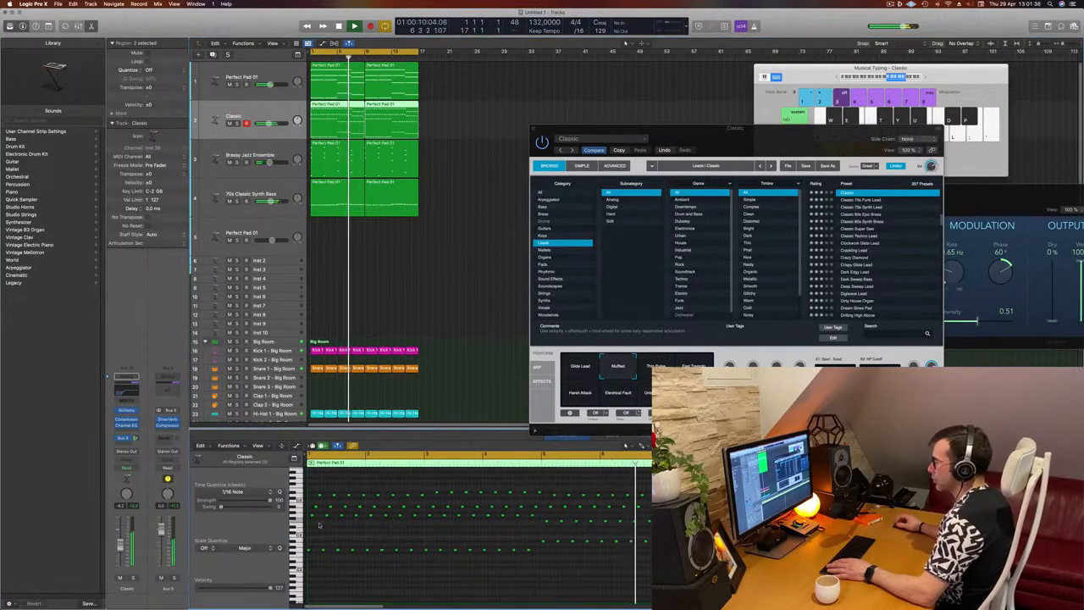
key("super+a")
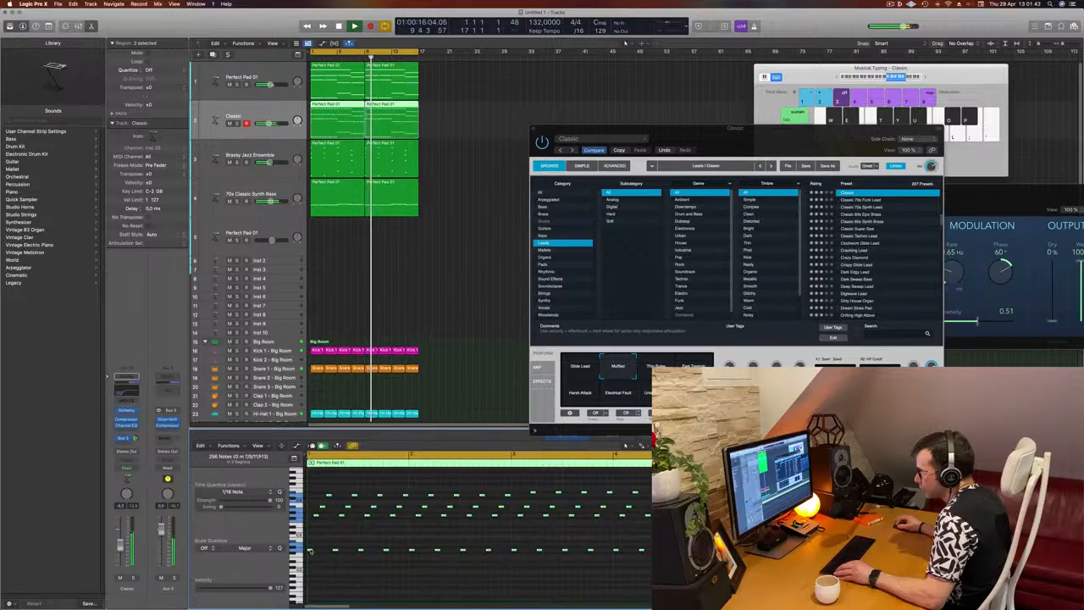
left_click_drag(309, 552, 323, 561)
key("super+z")
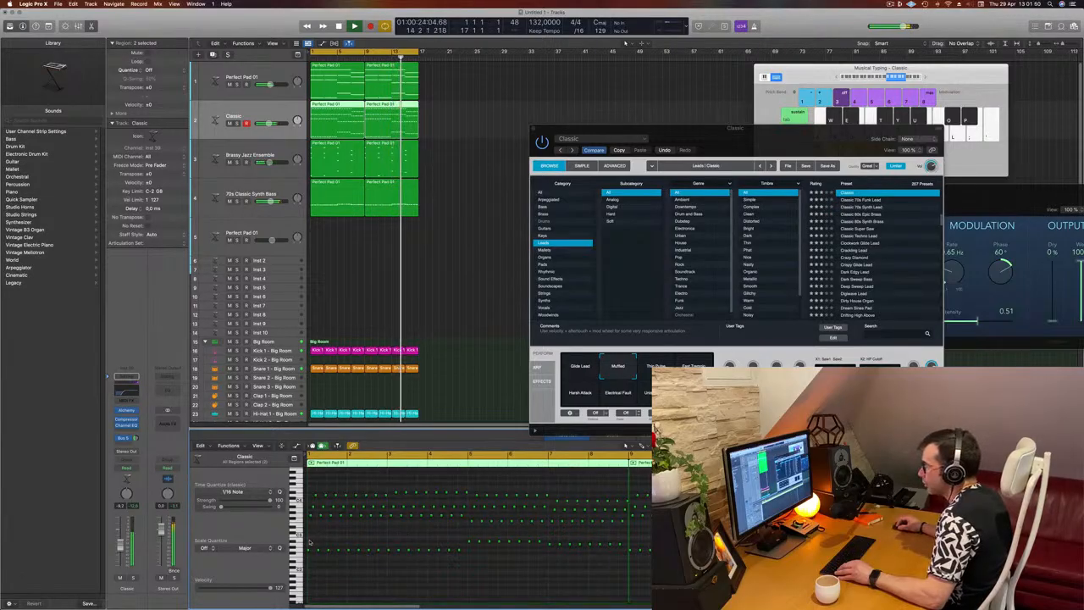
Select the lowest row of Classic arpeggio notes, and examine the notes of the 70s Classic Synth Bass and Perfect Pad 01 tracks
left_click_drag(309, 540, 652, 581)
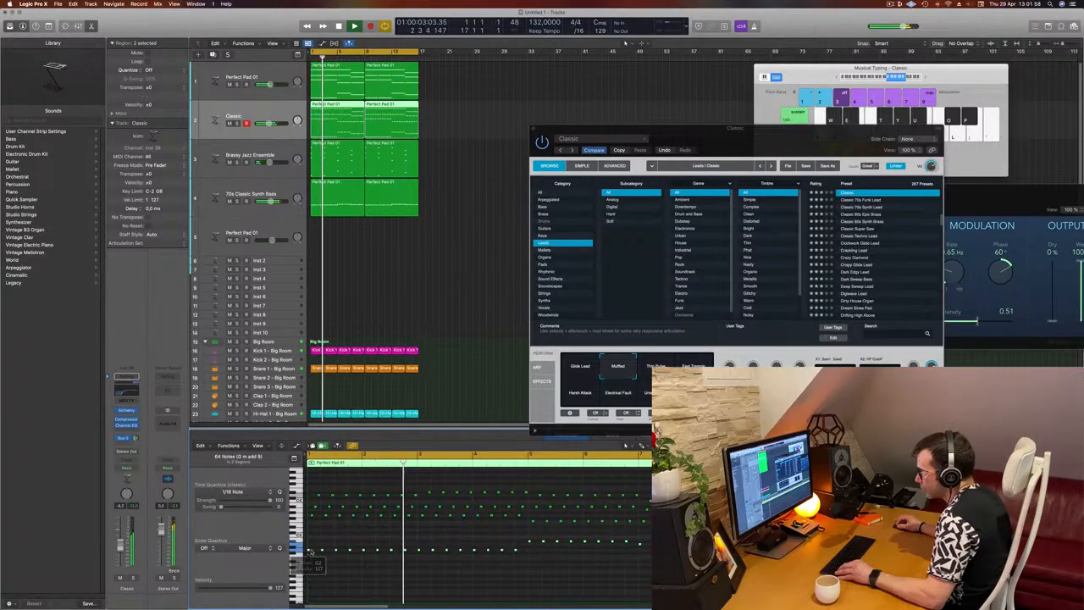
left_click_drag(310, 551, 313, 553)
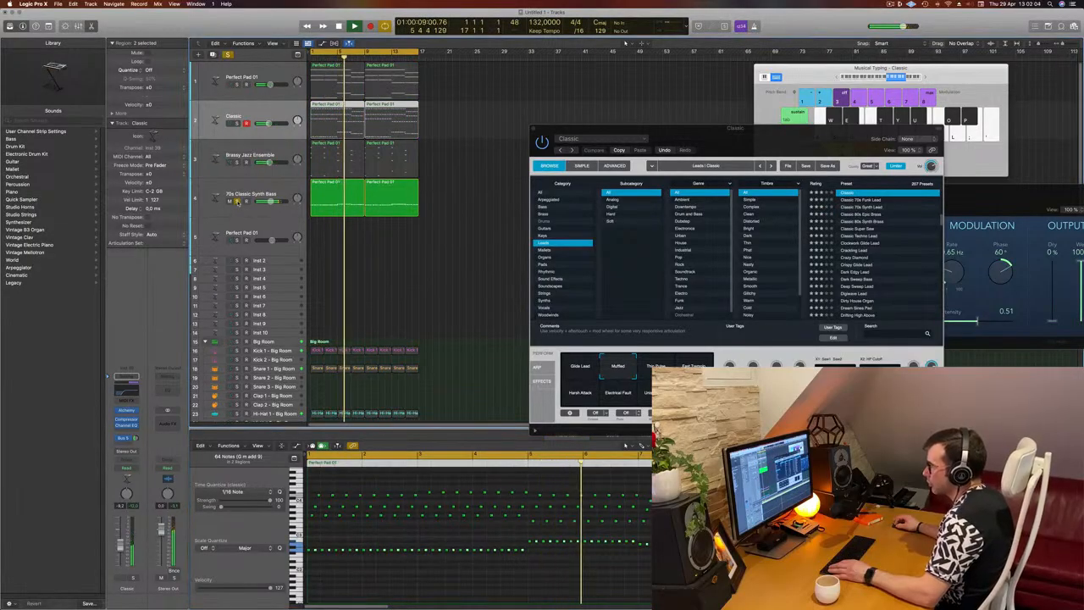
left_click(462, 202)
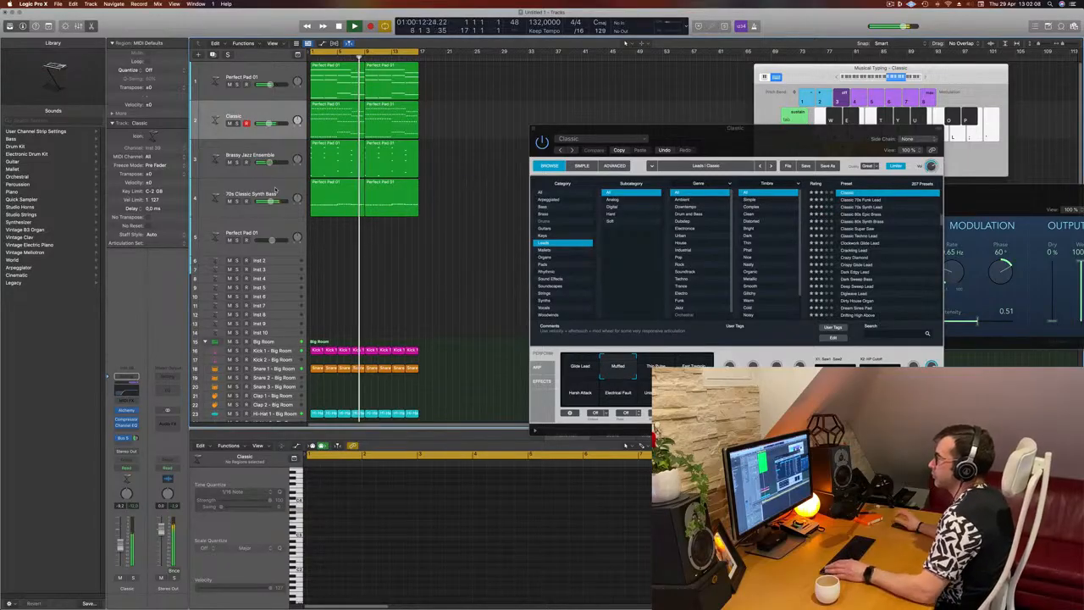
left_click(275, 190)
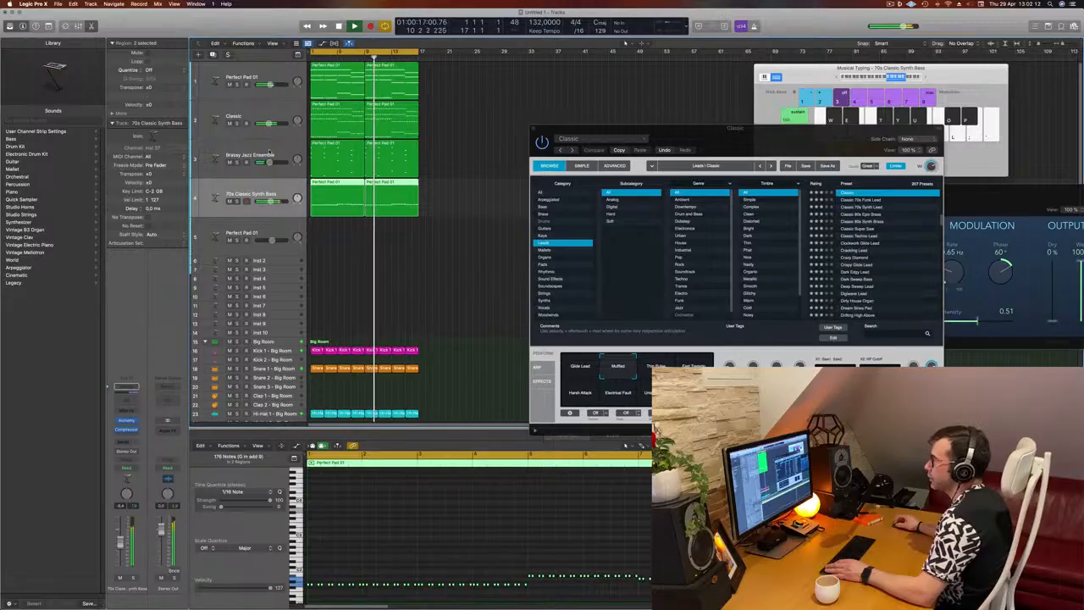
left_click(237, 95)
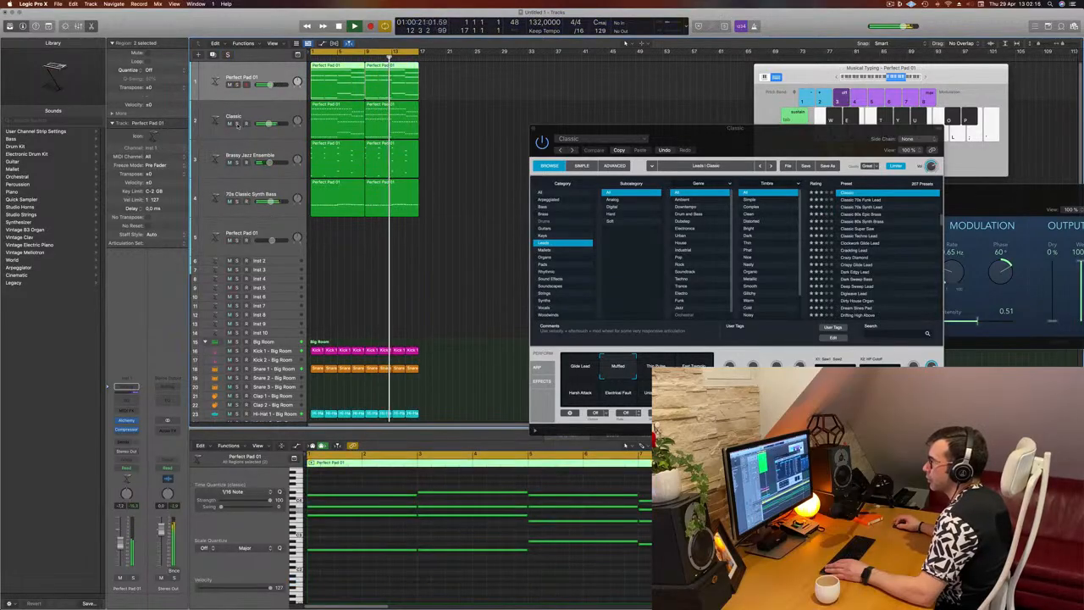
left_click(238, 202)
left_click(237, 202)
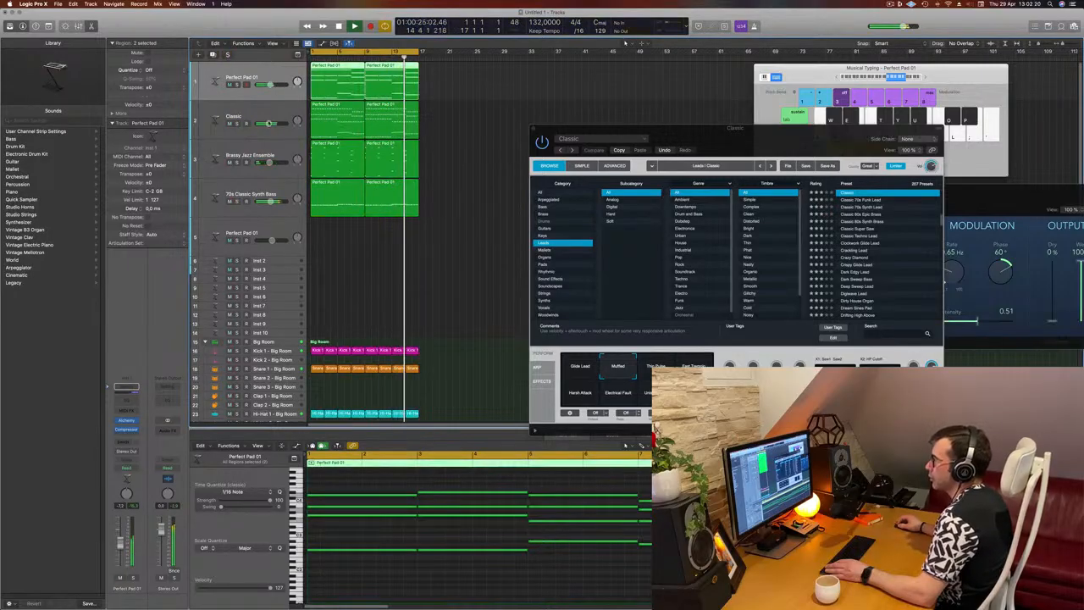
Duplicate the Classic track with its settings and copy the first arpeggio region onto the new track at bar 1
left_click(254, 110)
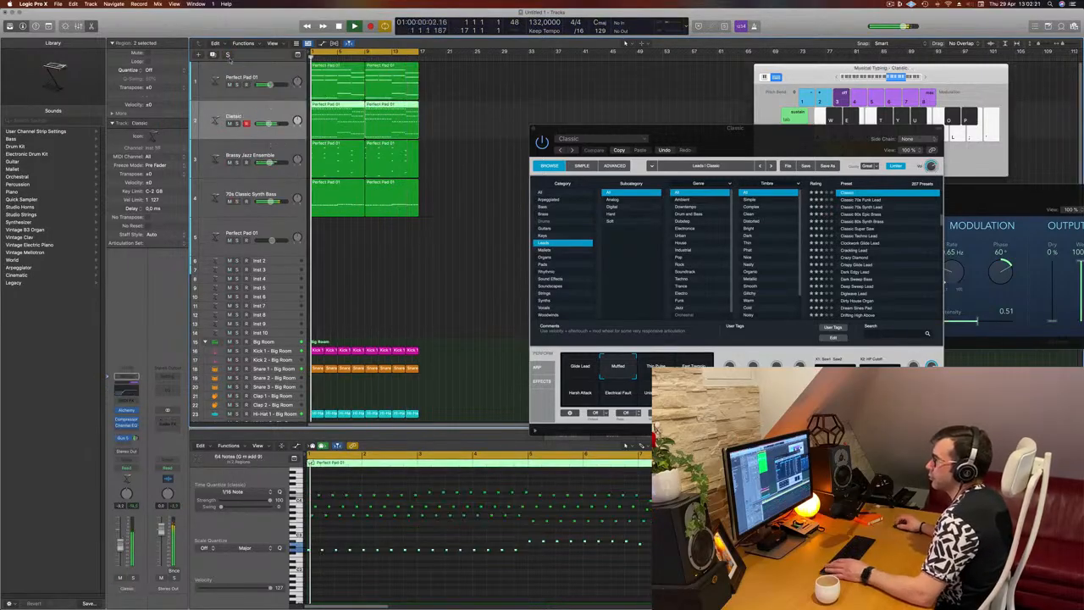
key("super+d")
left_click(342, 117)
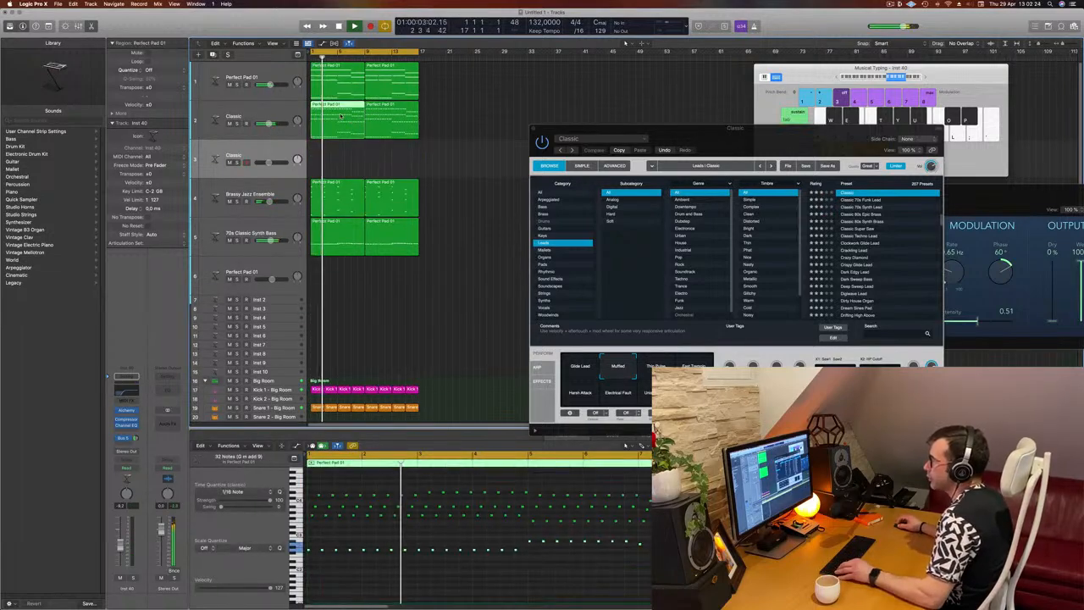
left_click_drag(342, 117, 341, 158)
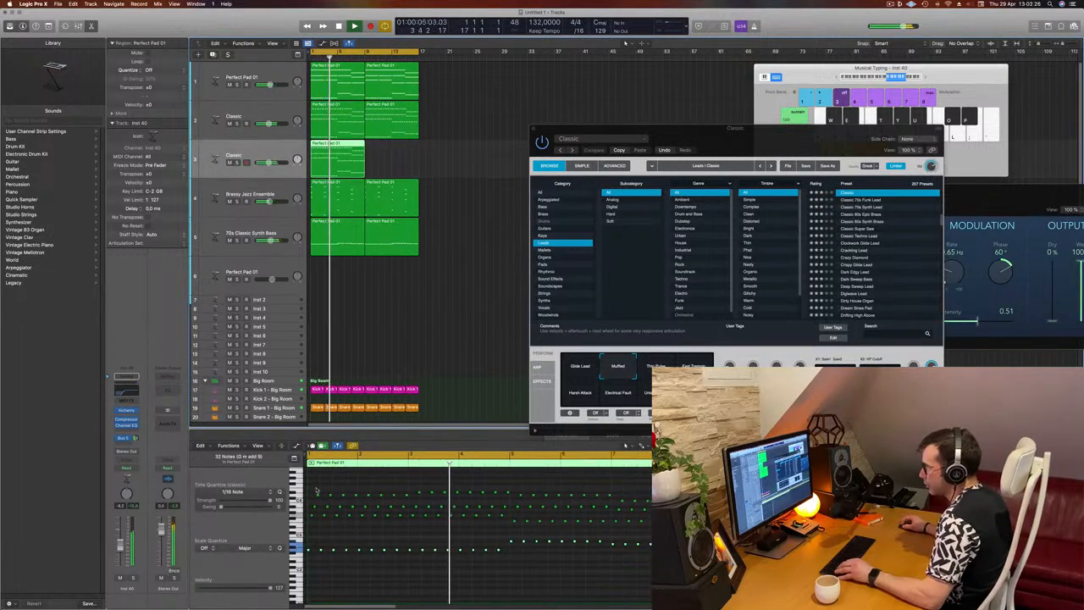
Delete the upper note rows in the copied region and duplicate the lowest row an eighth note later to fill its gaps
left_click_drag(312, 485, 729, 531)
key("BackSpace")
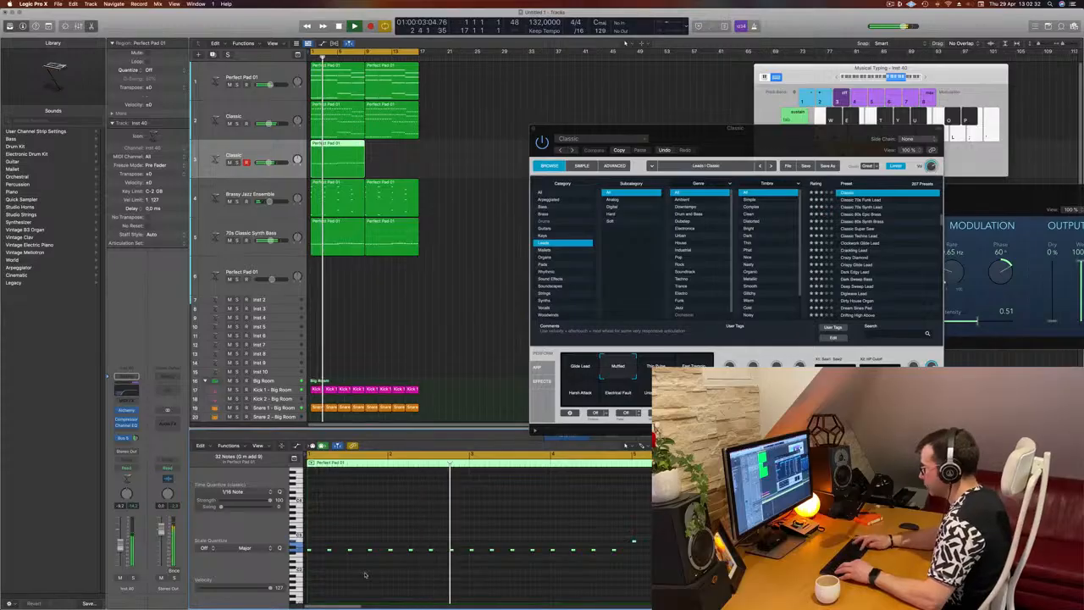
scroll(365, 575, "up", 3)
scroll(365, 575, "down", 5)
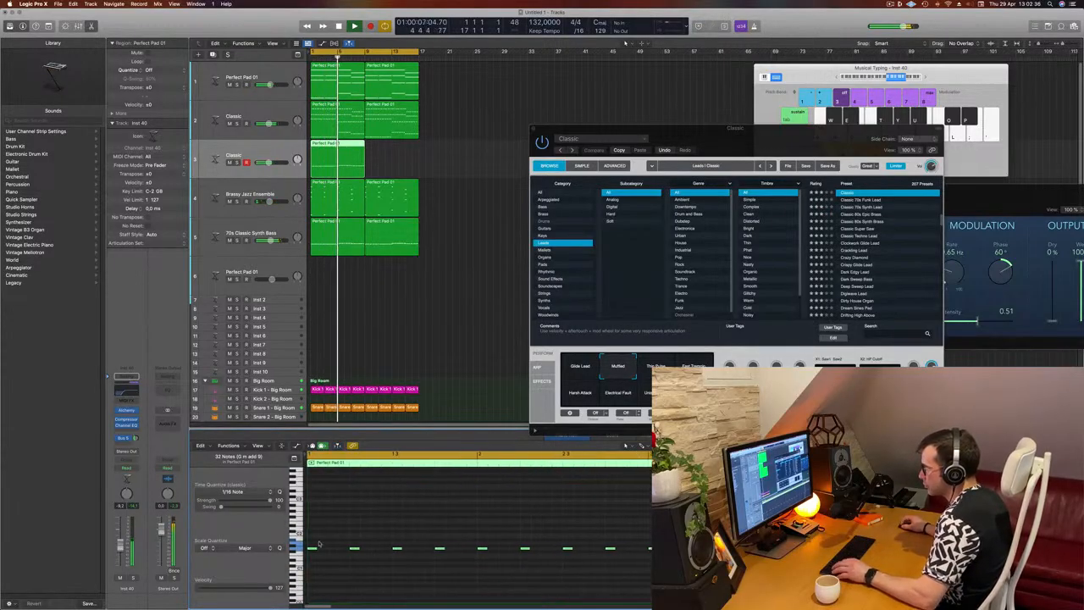
left_click_drag(312, 549, 333, 551)
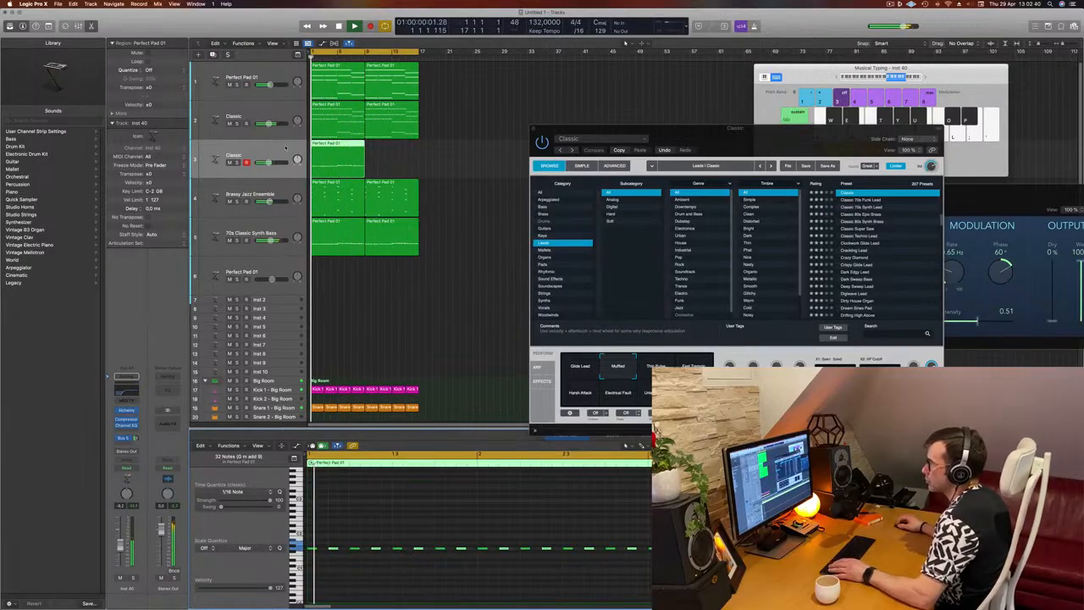
key("space")
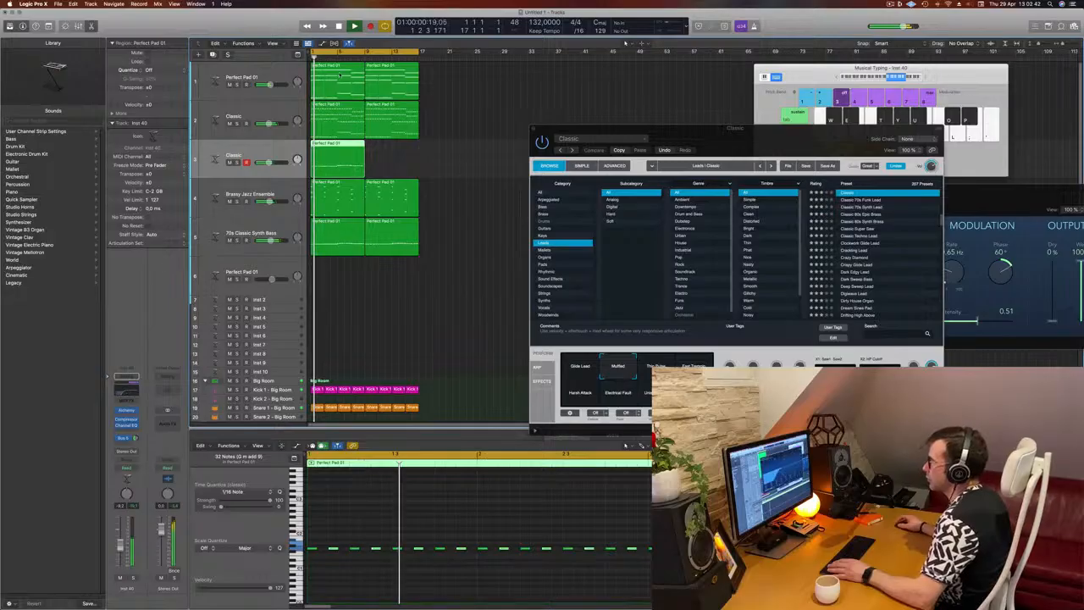
Lower the duplicated track's Channel EQ low-cut filter to 58 Hz, close the EQ, and play the result
left_click(126, 391)
left_click_drag(551, 254, 448, 253)
key("space")
key("space")
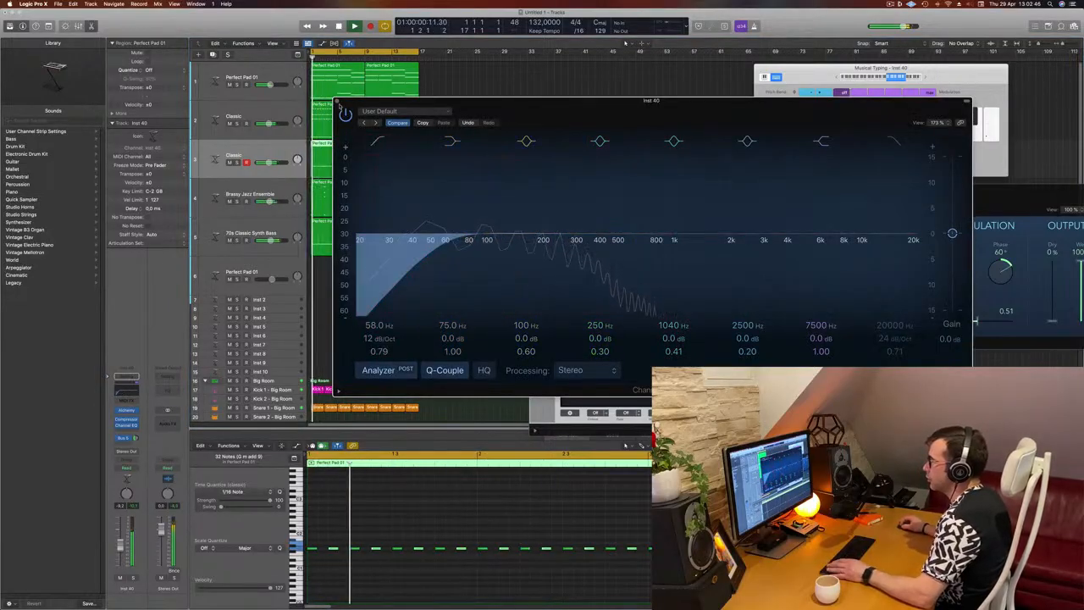
left_click(338, 101)
key("space")
key("space")
Solo the duplicated track and load the Classic 70s Funk Lead preset in its Alchemy
left_click(133, 577)
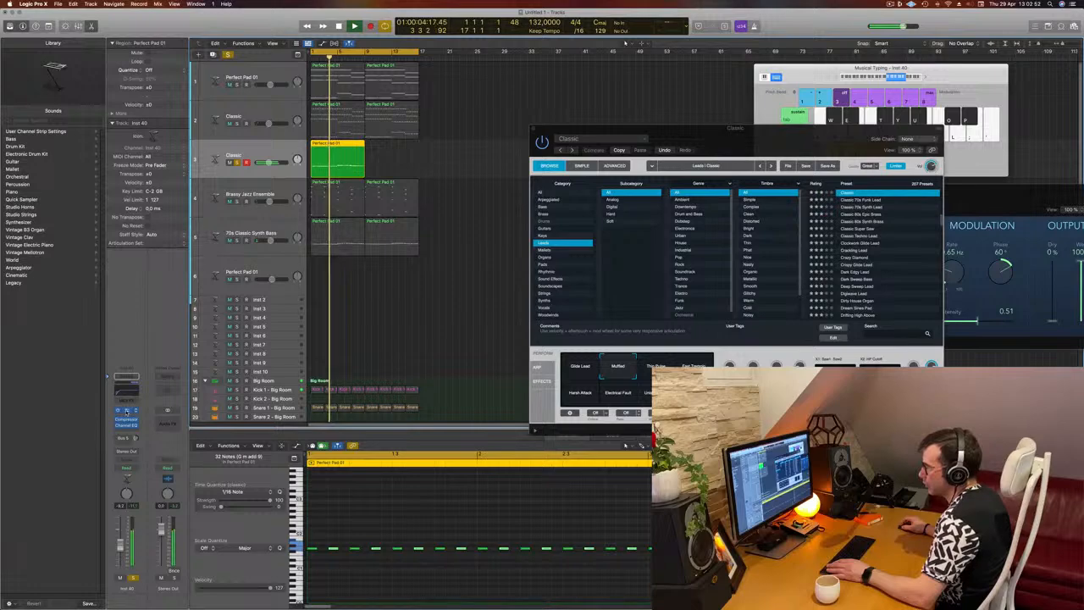
left_click(127, 411)
left_click_drag(626, 118, 684, 110)
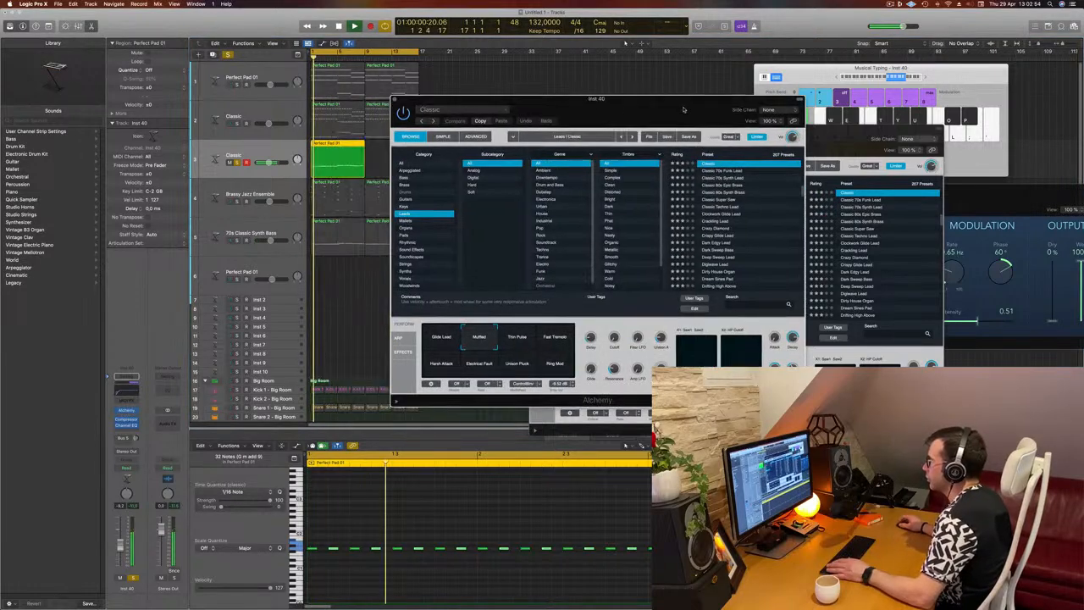
left_click(710, 171)
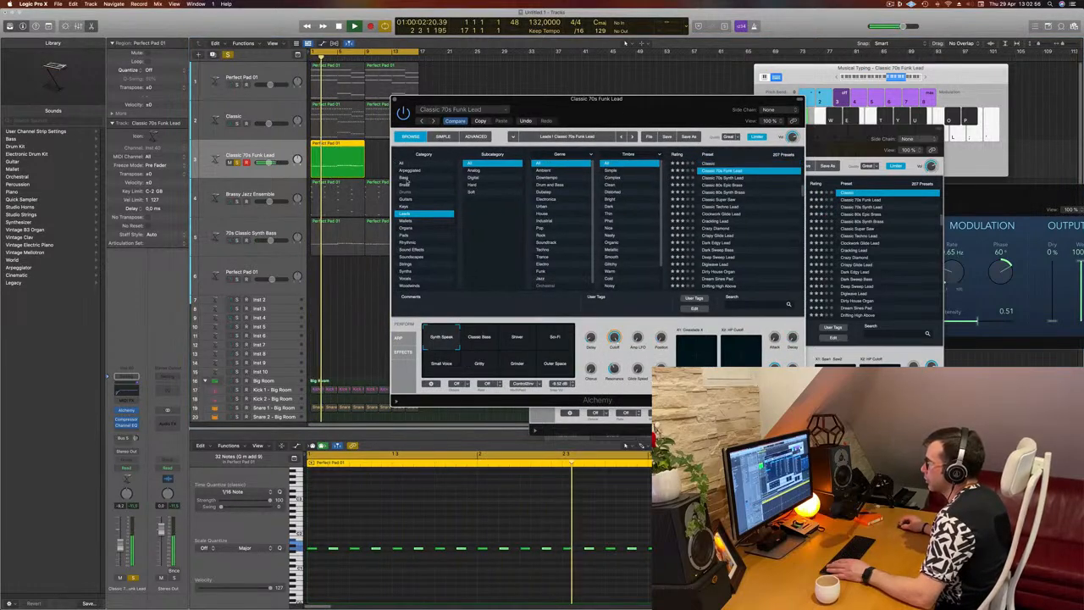
left_click_drag(585, 105, 635, 100)
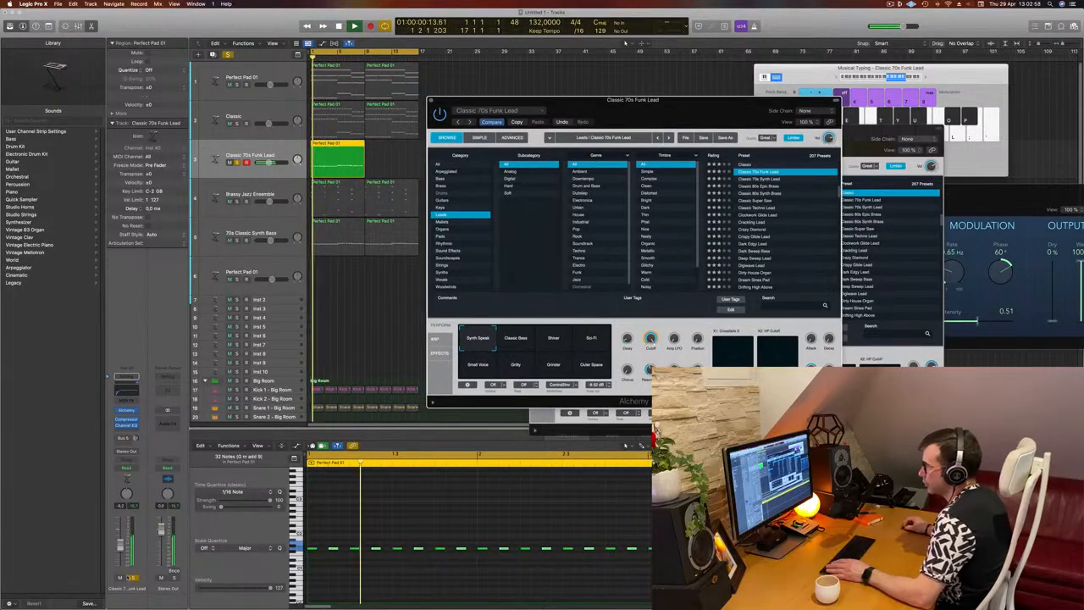
Unsolo the Classic 70s Funk Lead track, play the mix from the start, and try the Sci-Fi and Small Voice variations
left_click(133, 579)
key("Return")
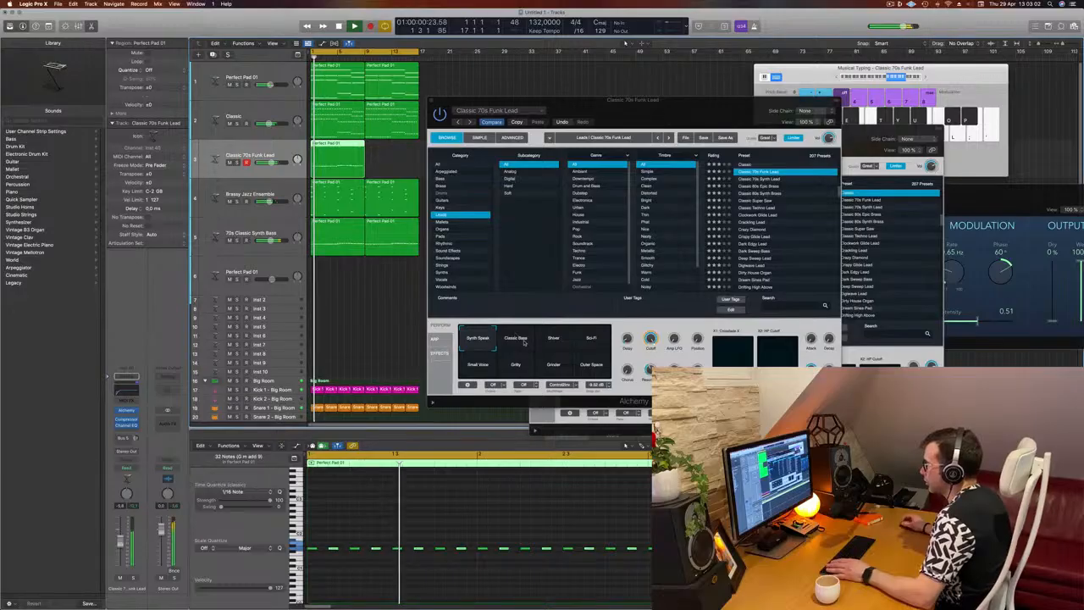
left_click(525, 340)
left_click(555, 341)
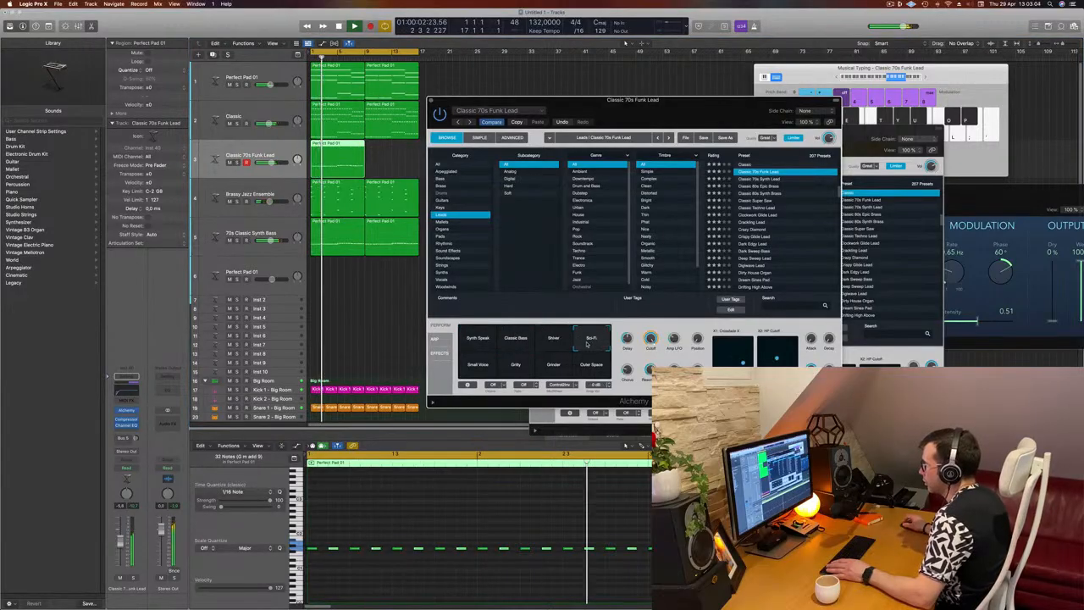
left_click(584, 373)
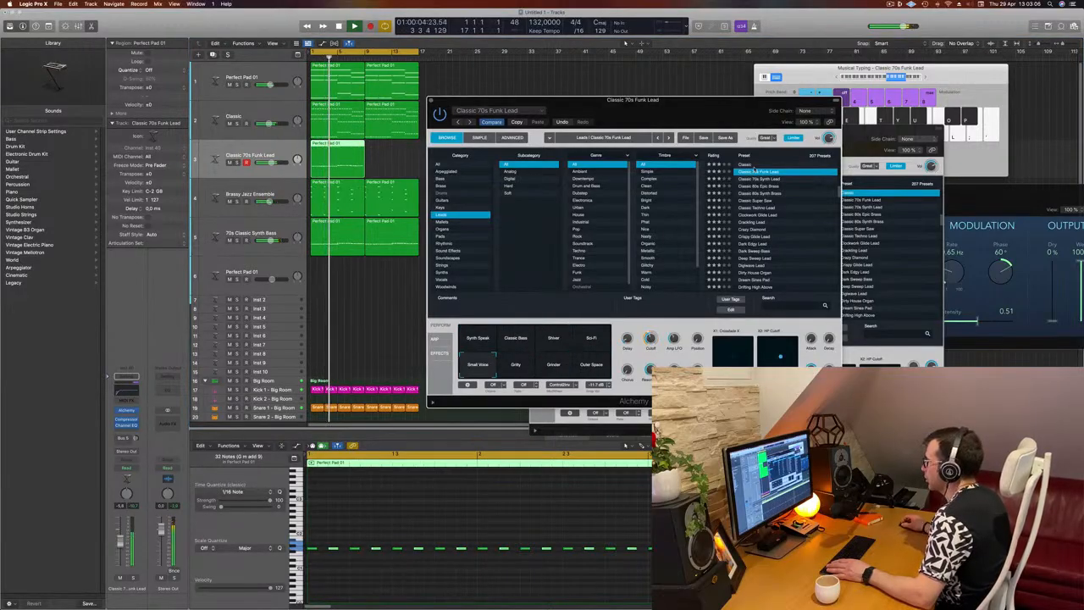
Search the lead presets for acid, load Titanic Elevations, and try its variations up to Ambience
type("acid")
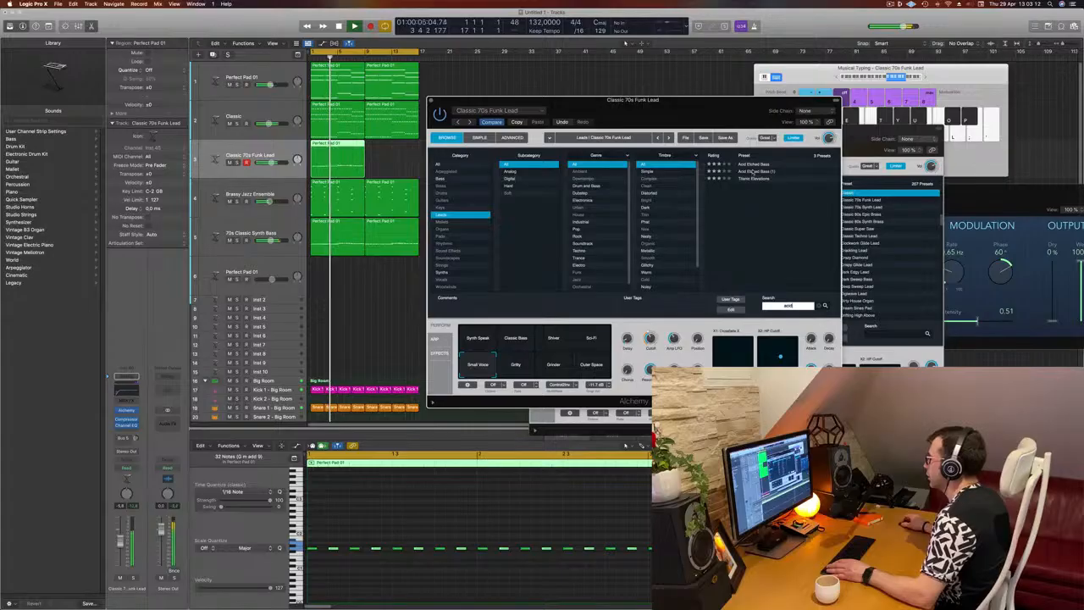
left_click(753, 166)
left_click(749, 180)
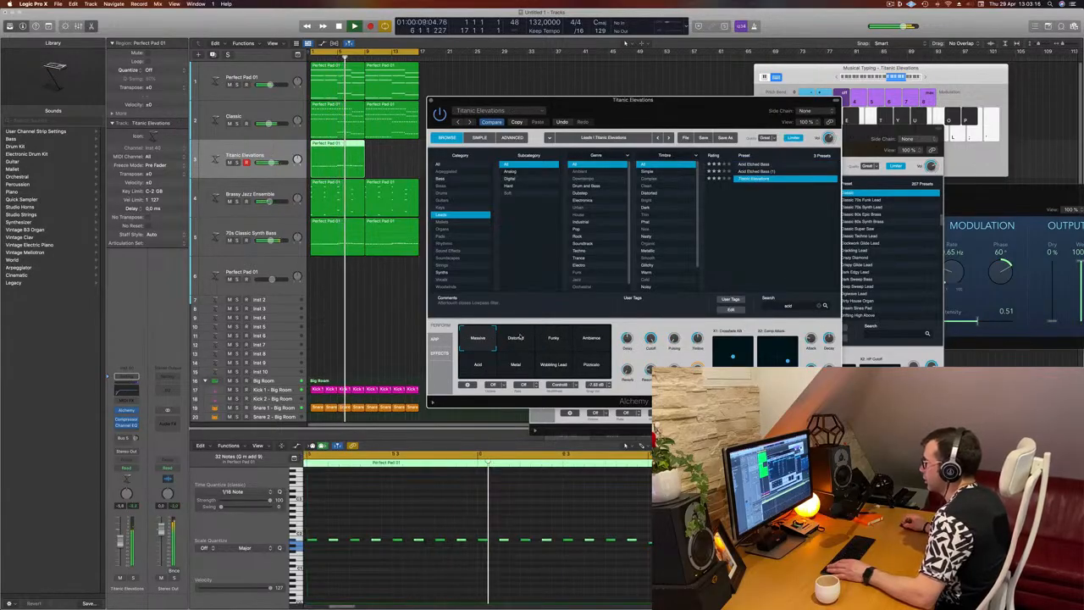
left_click(516, 340)
left_click(559, 340)
left_click(588, 341)
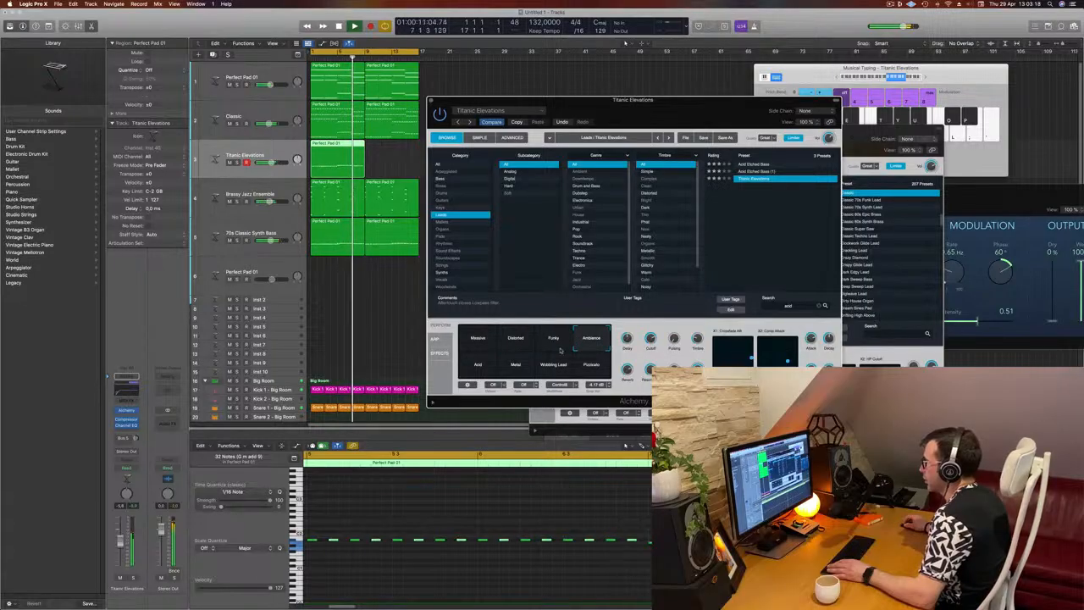
Load the Acid Etched Bass preset and audition its Clean & Phat and Arp Acid variations
left_click(756, 165)
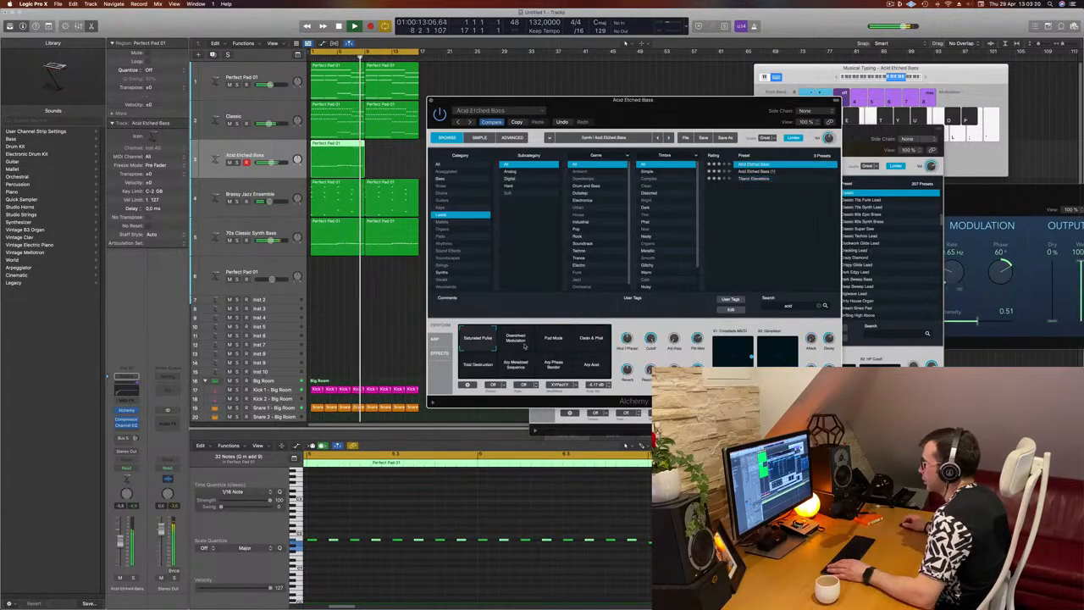
left_click(574, 343)
left_click(578, 345)
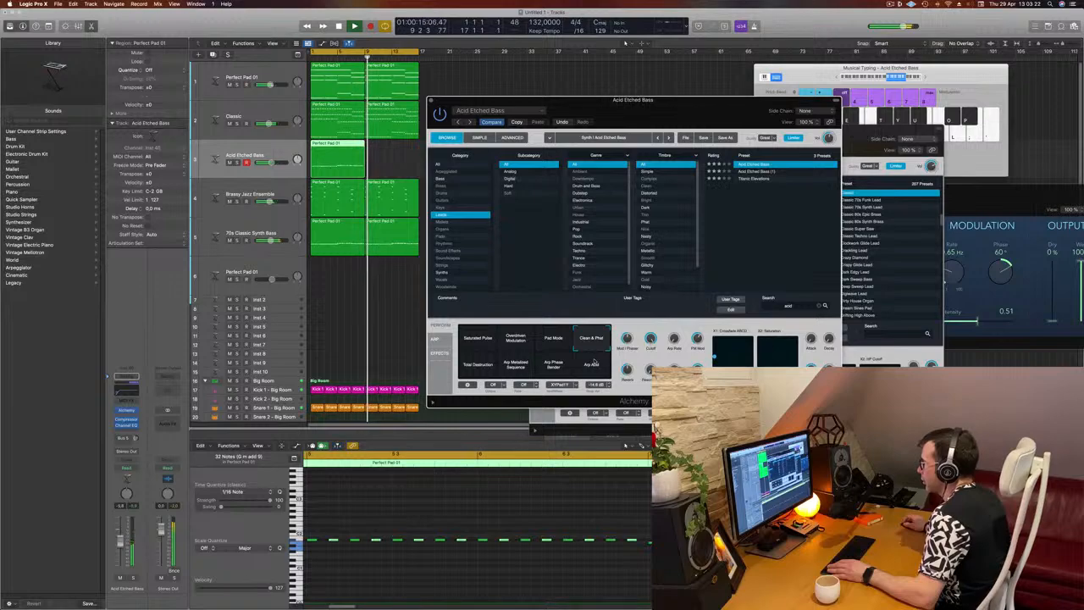
left_click(591, 365)
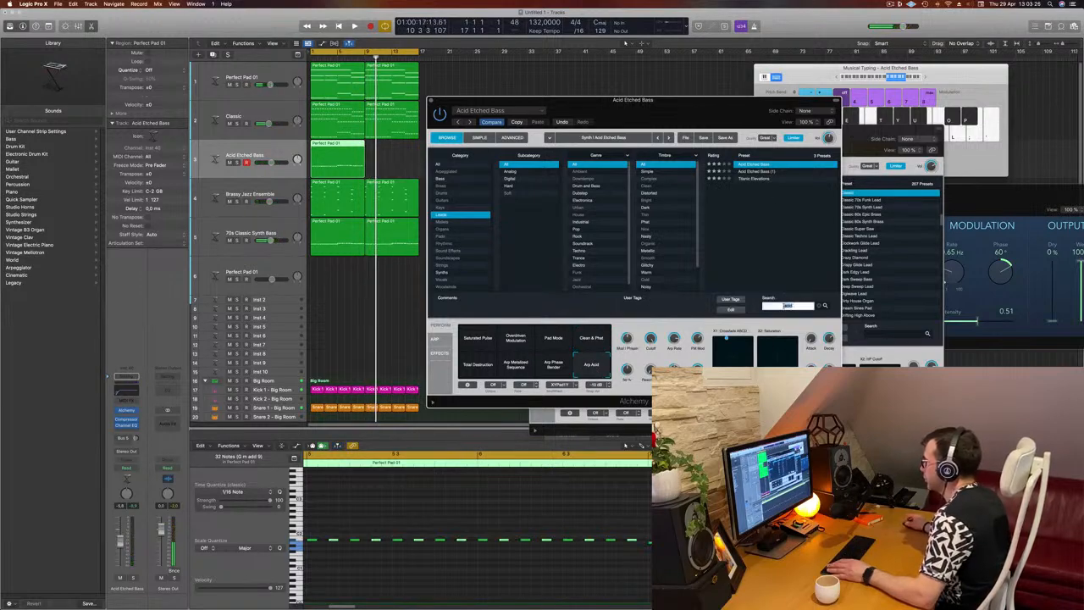
Search the lead presets for classic, load 80s Synth Pop Lead (1), and play it from the start
type("classi")
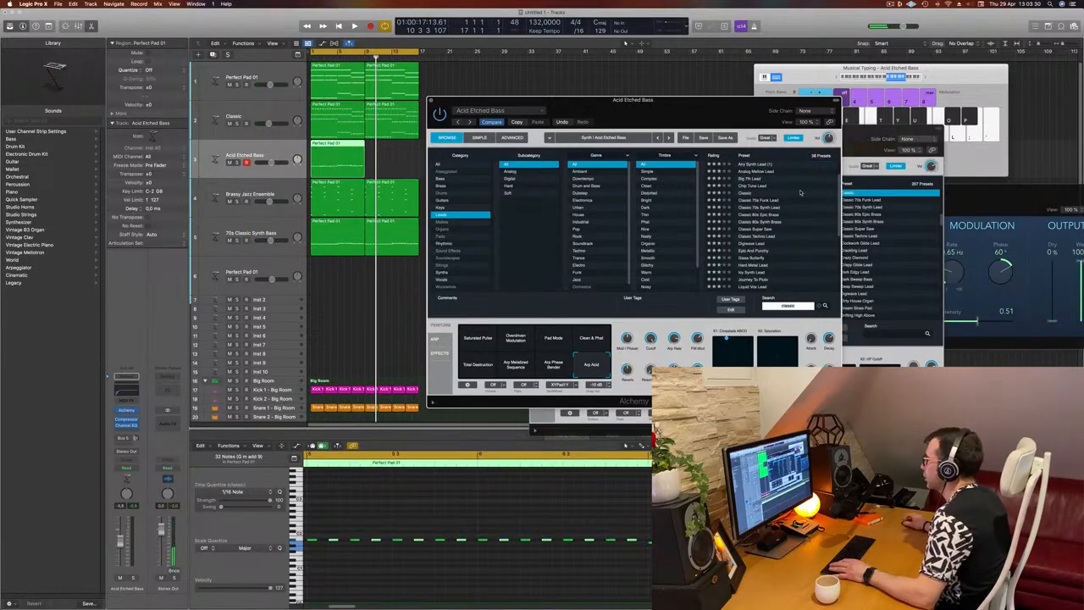
scroll(800, 193, "down", 3)
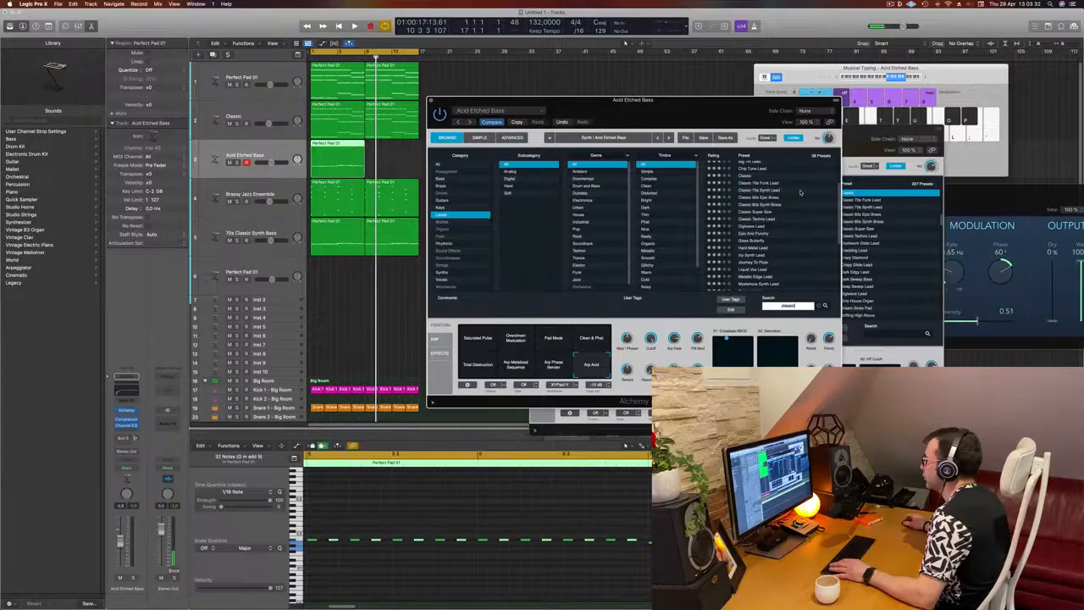
scroll(800, 193, "down", 5)
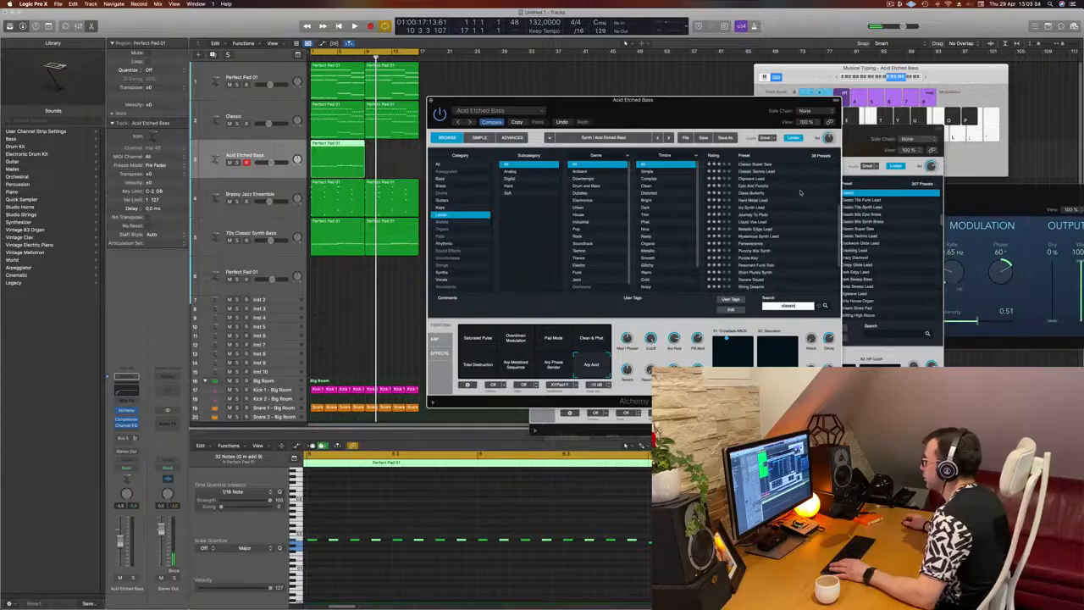
type("ic")
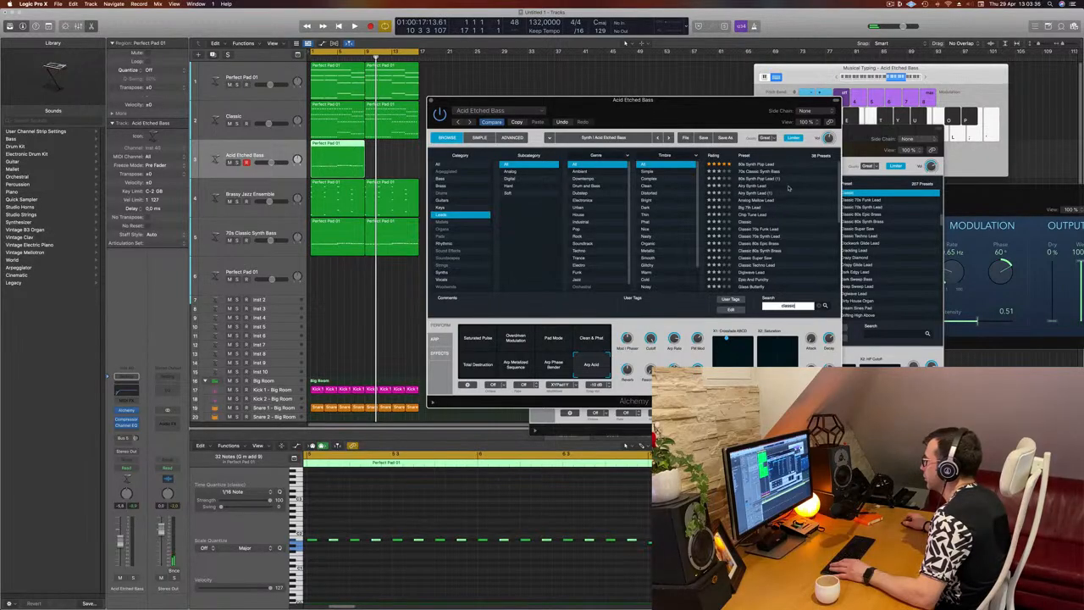
left_click(757, 178)
key("space")
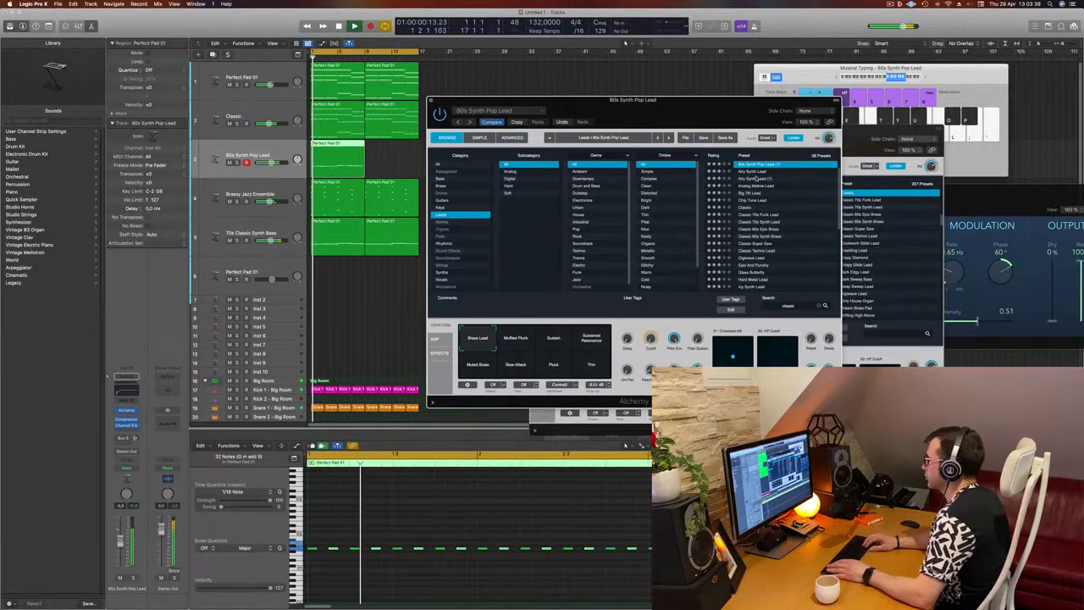
Audition the classic lead presets one after another during playback, from Airy Synth Lead through to Square Squad
key("Down")
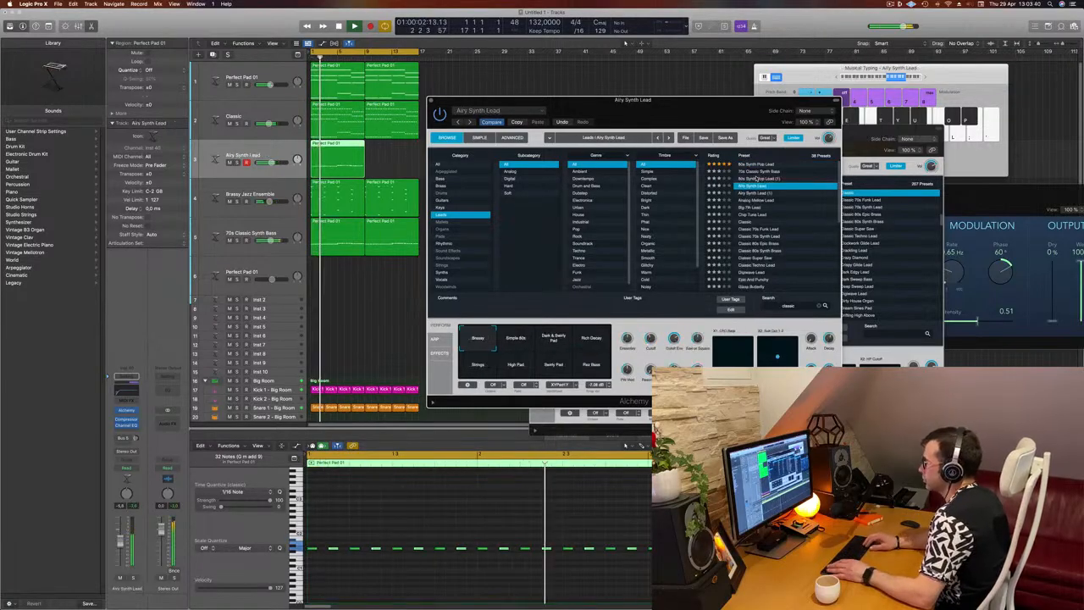
key("Down")
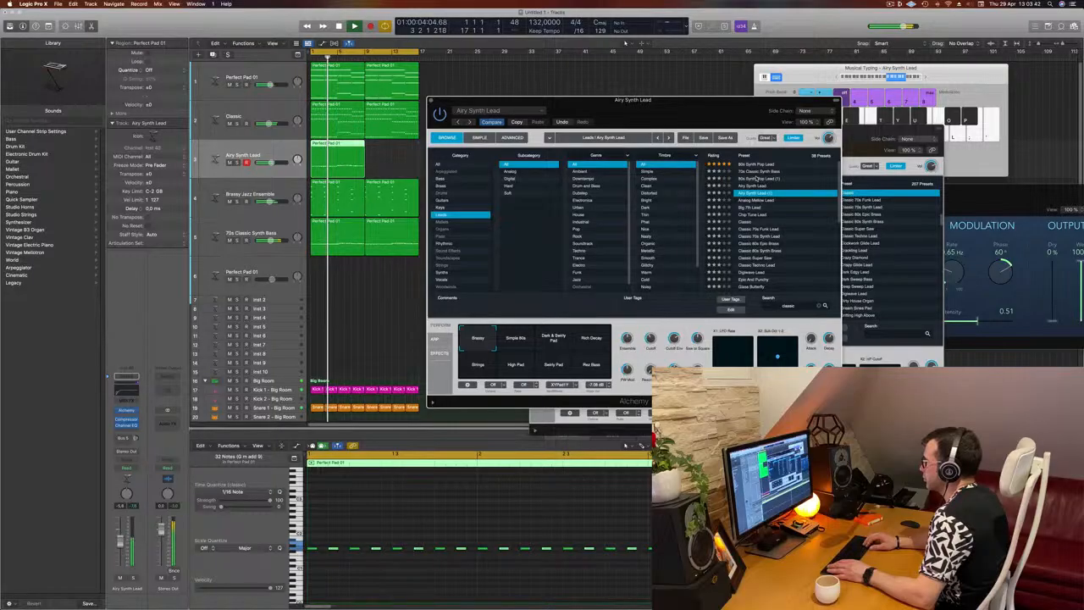
key("Down")
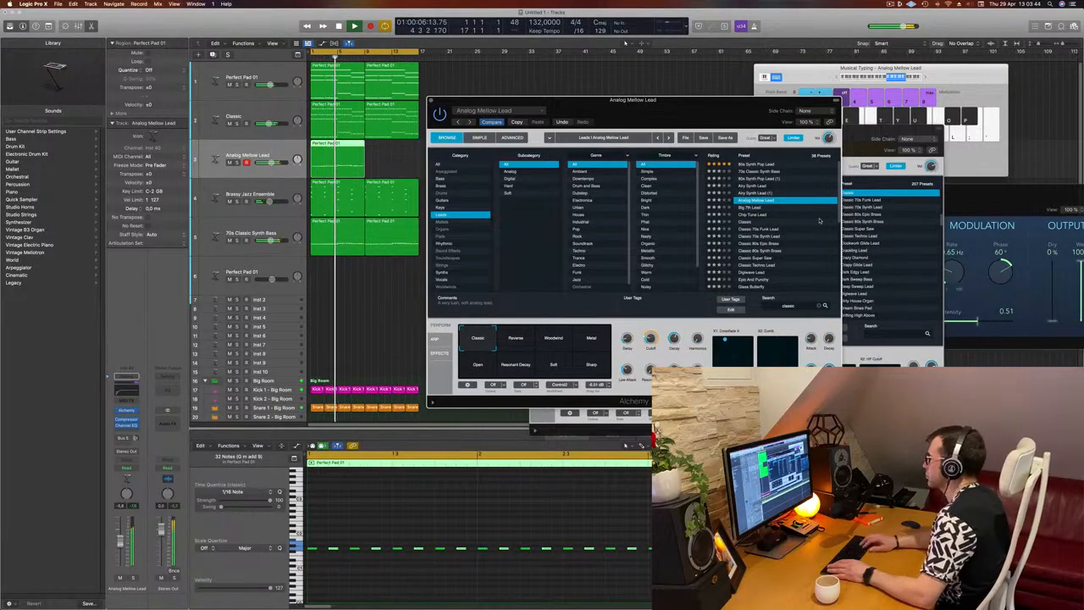
key("Down")
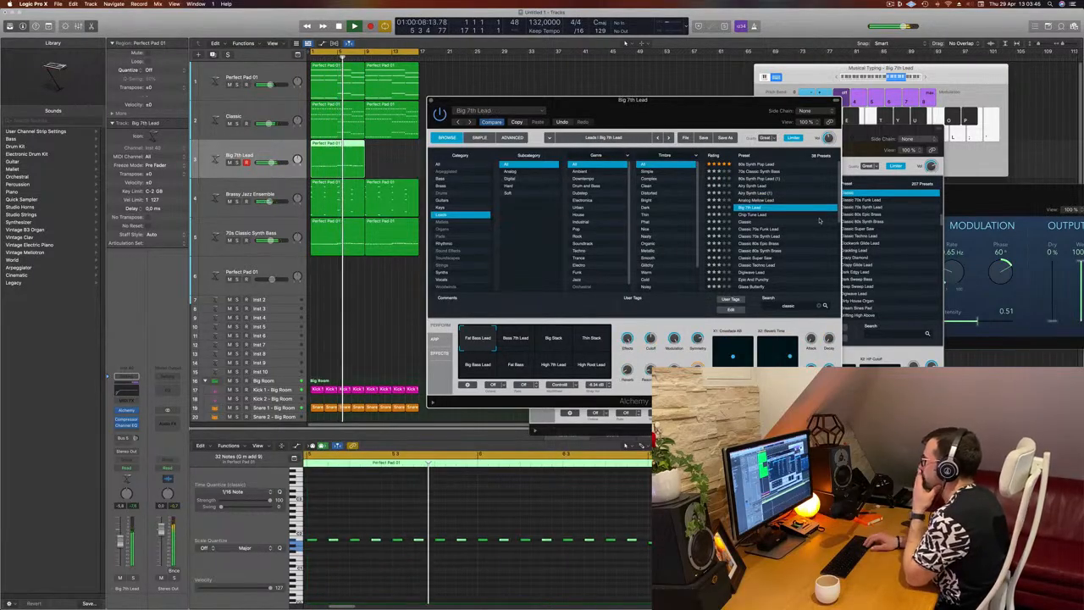
key("Down")
key("Down")
key("Down")
key("Down")
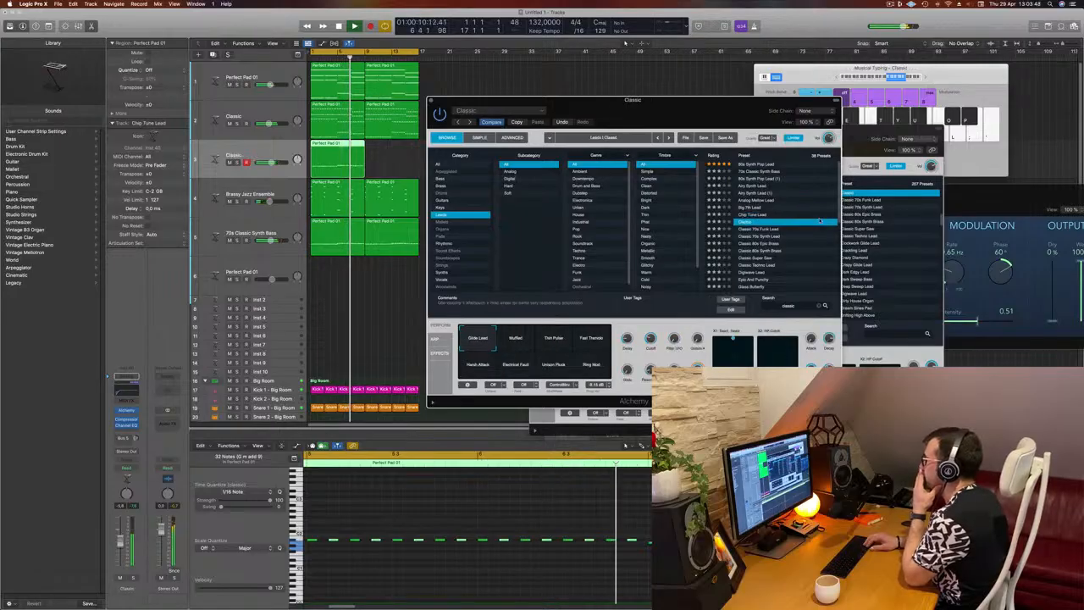
key("Down")
key("Down")
key("Down")
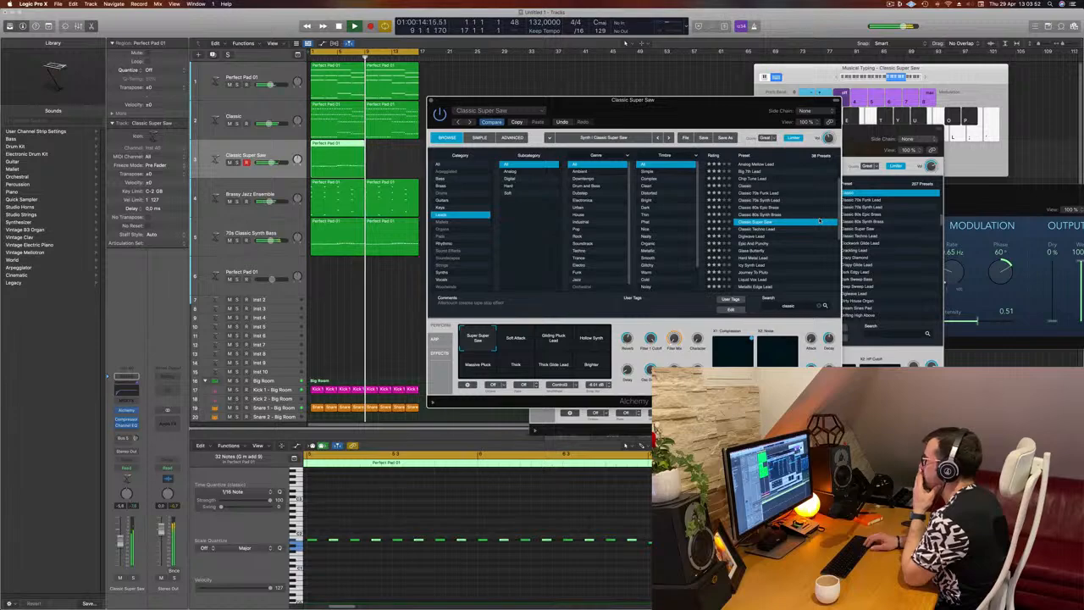
key("Down")
key("Down")
key("Down")
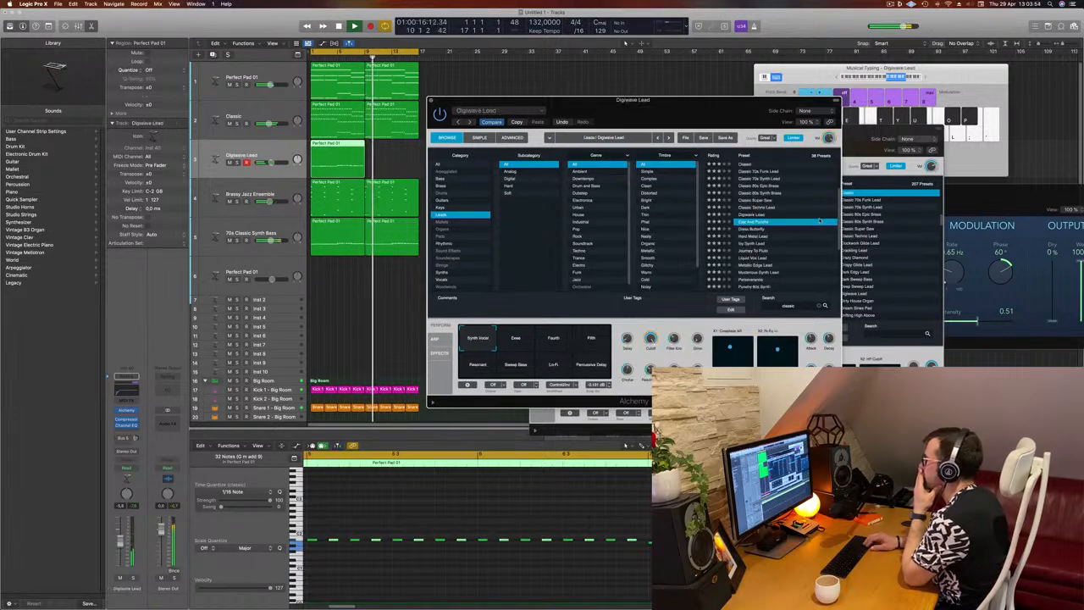
key("Down")
key("Down")
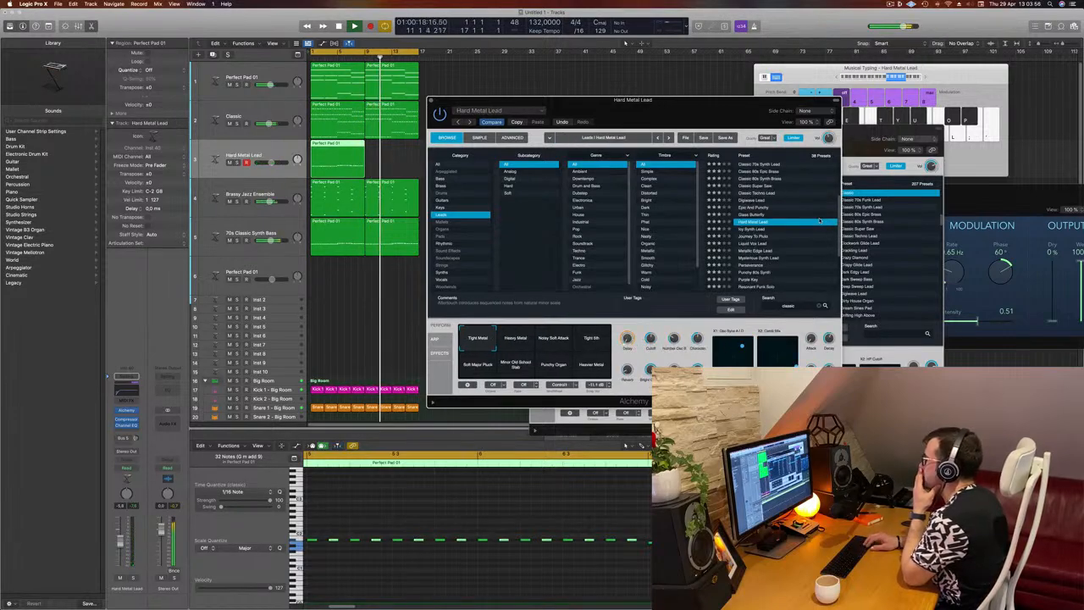
key("Down")
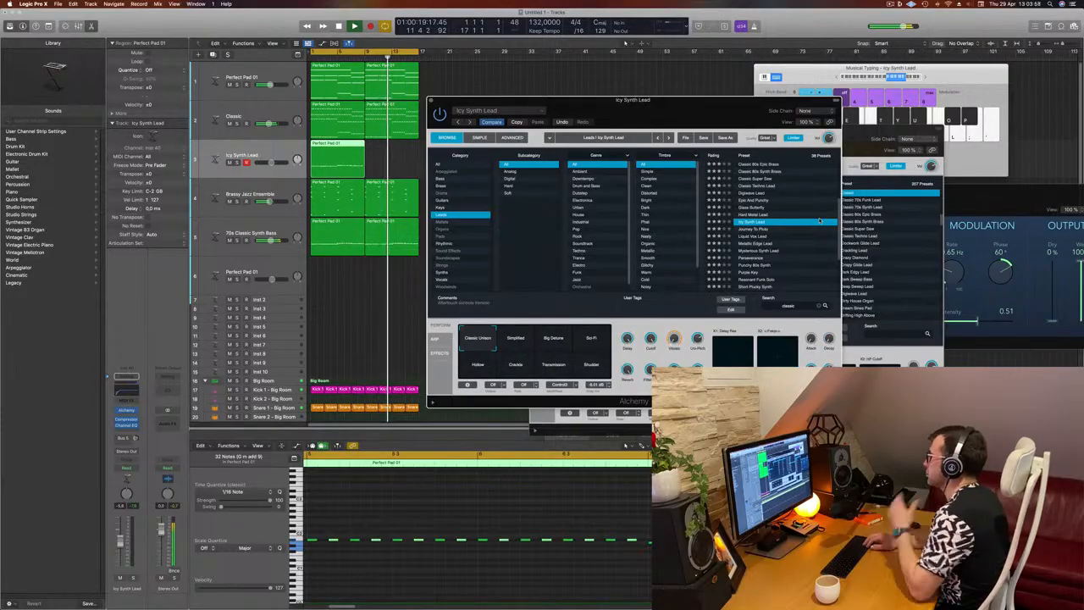
key("Down")
key("Down")
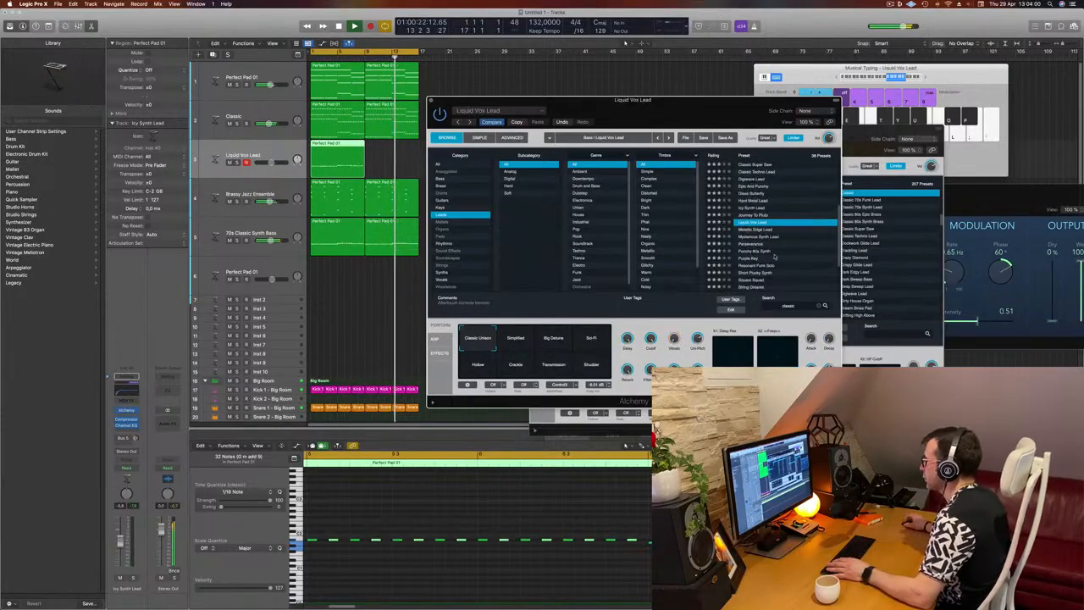
left_click(765, 230)
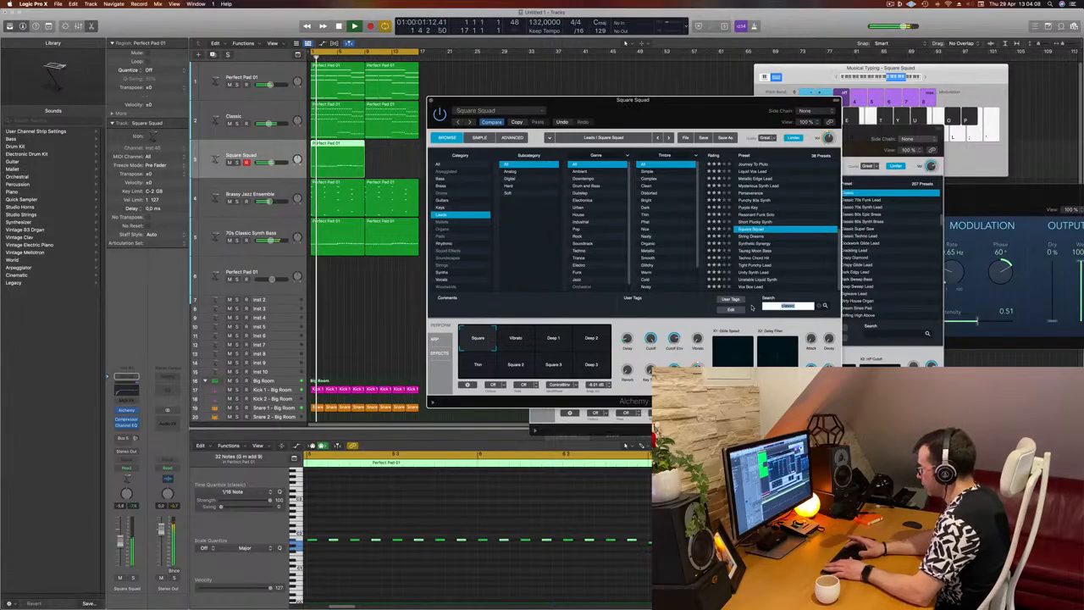
Search the lead presets for 303, clear the search, and browse the full lead list
type("303")
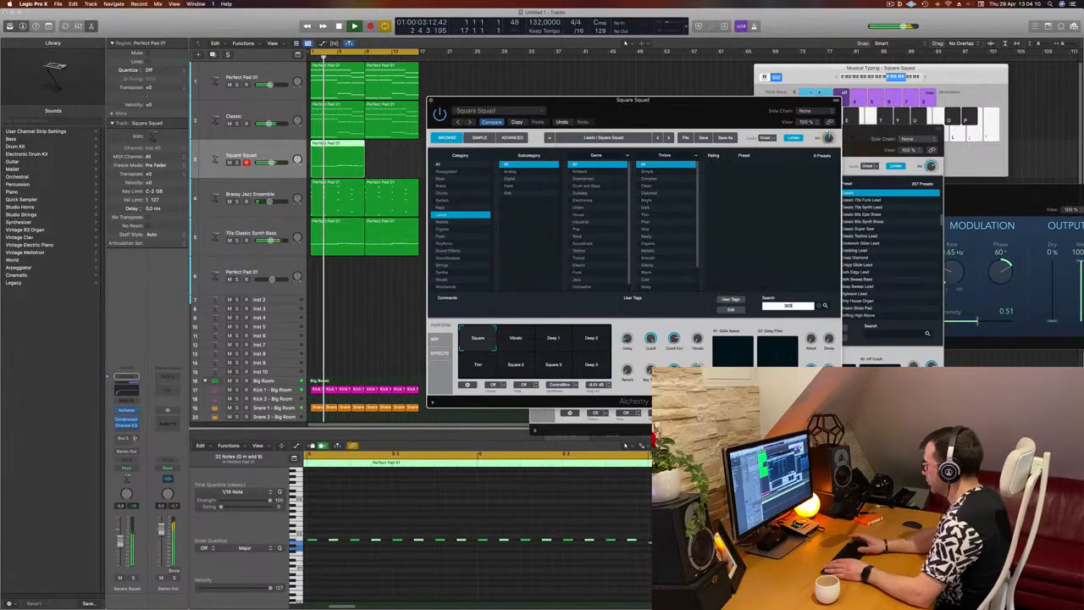
key("BackSpace")
key("BackSpace")
key("BackSpace")
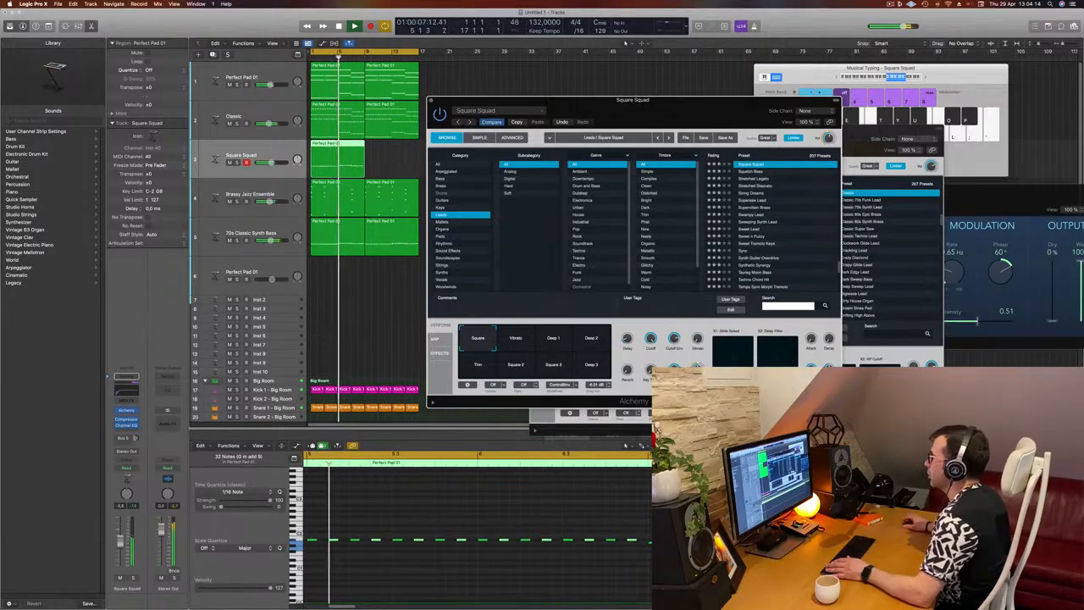
scroll(776, 225, "up", 10)
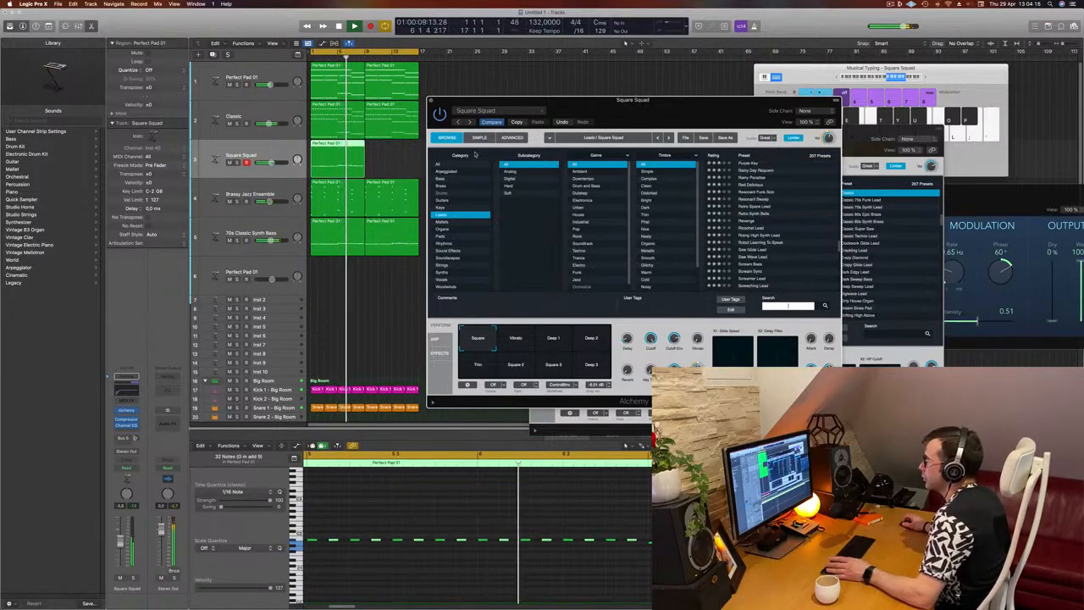
Filter the presets to the Bass category, search for acid, and load Classic Acid Patterns
left_click(441, 178)
scroll(789, 193, "up", 5)
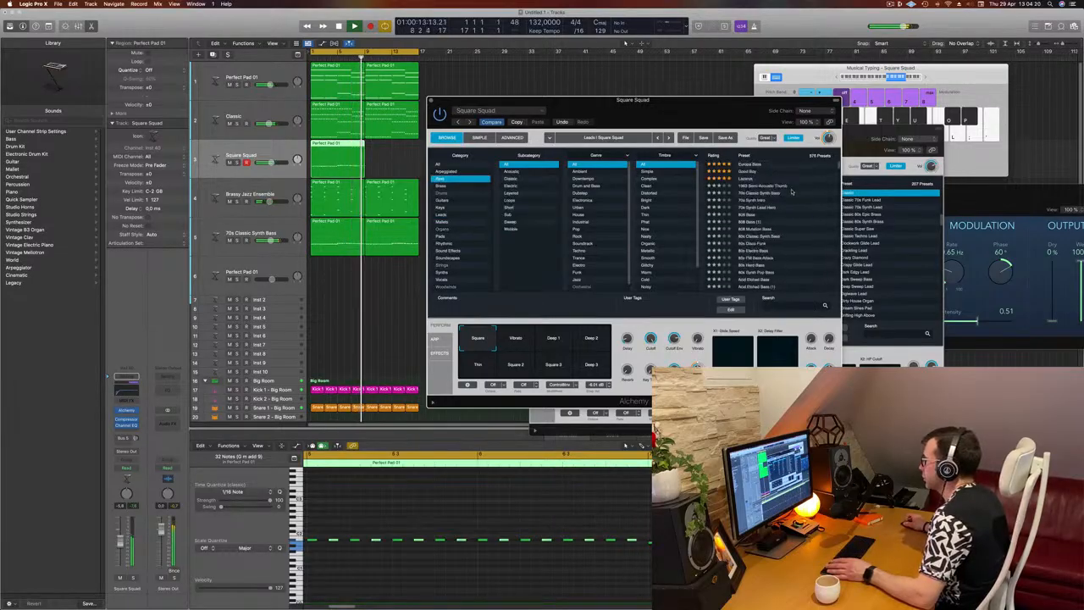
left_click(783, 307)
type("ac")
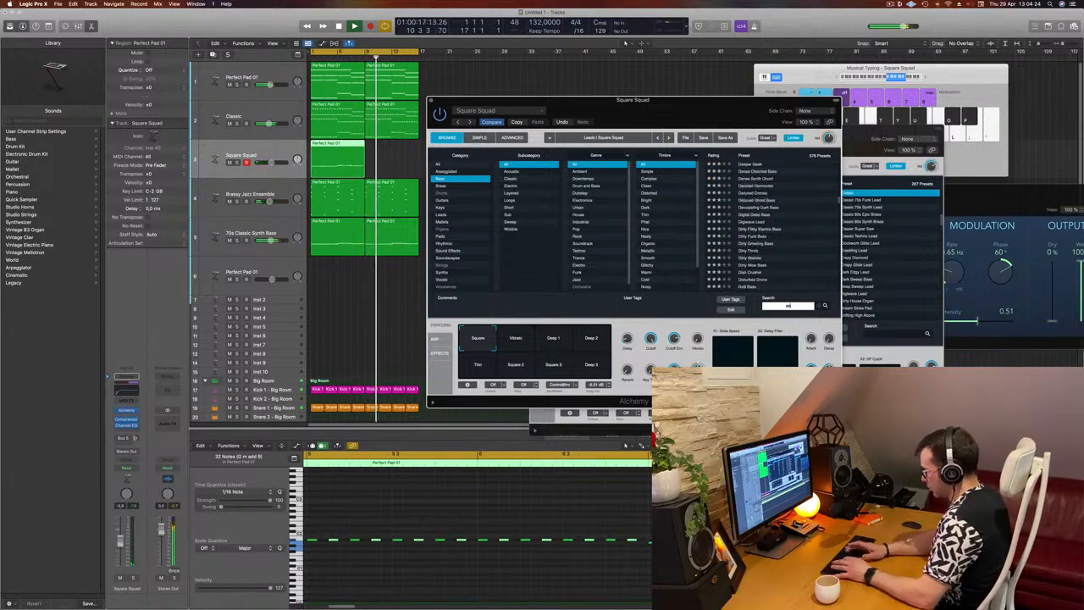
type("id")
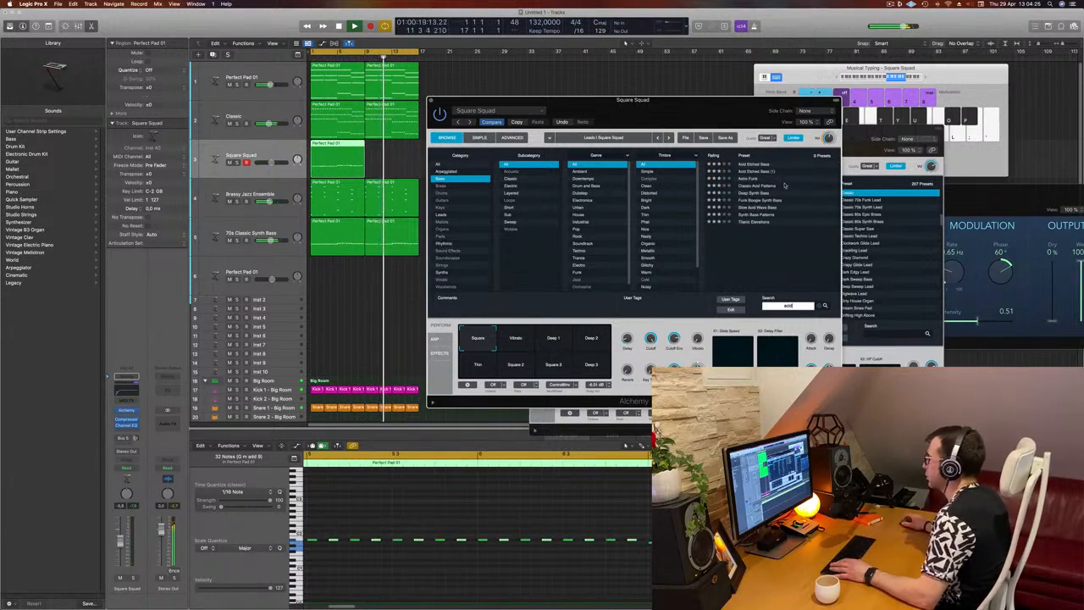
left_click(758, 186)
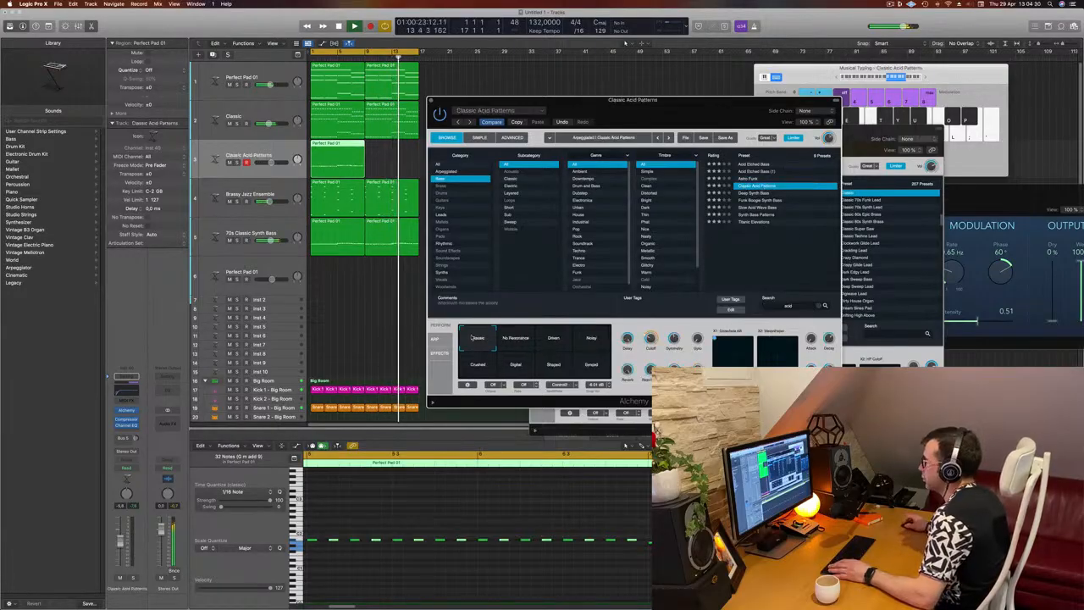
Set the arpeggiator mode of the Classic Acid Patterns sound to Off
left_click_drag(623, 101, 656, 94)
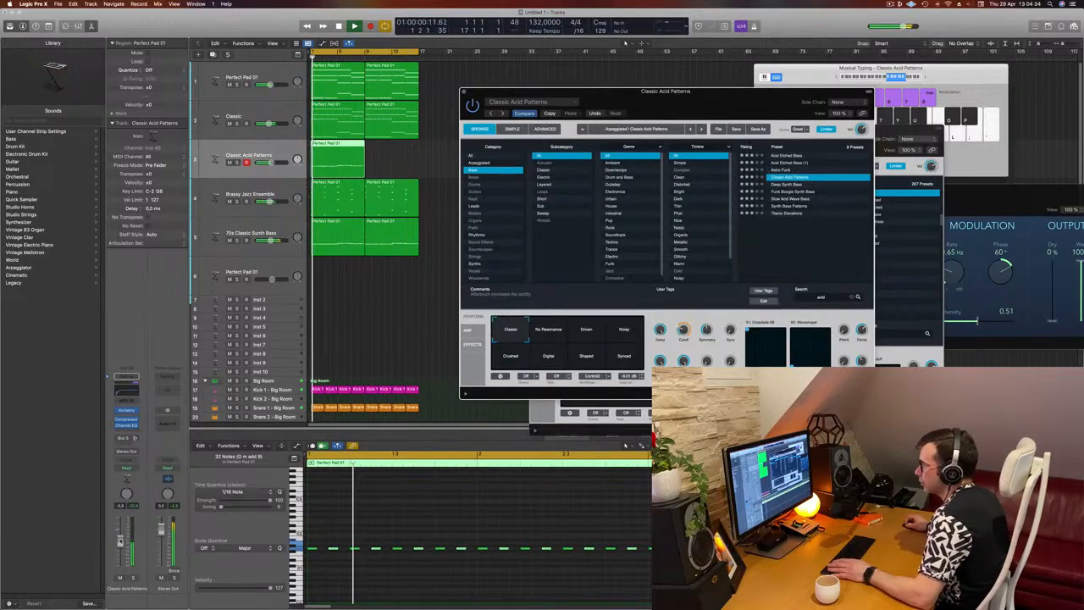
left_click(426, 265)
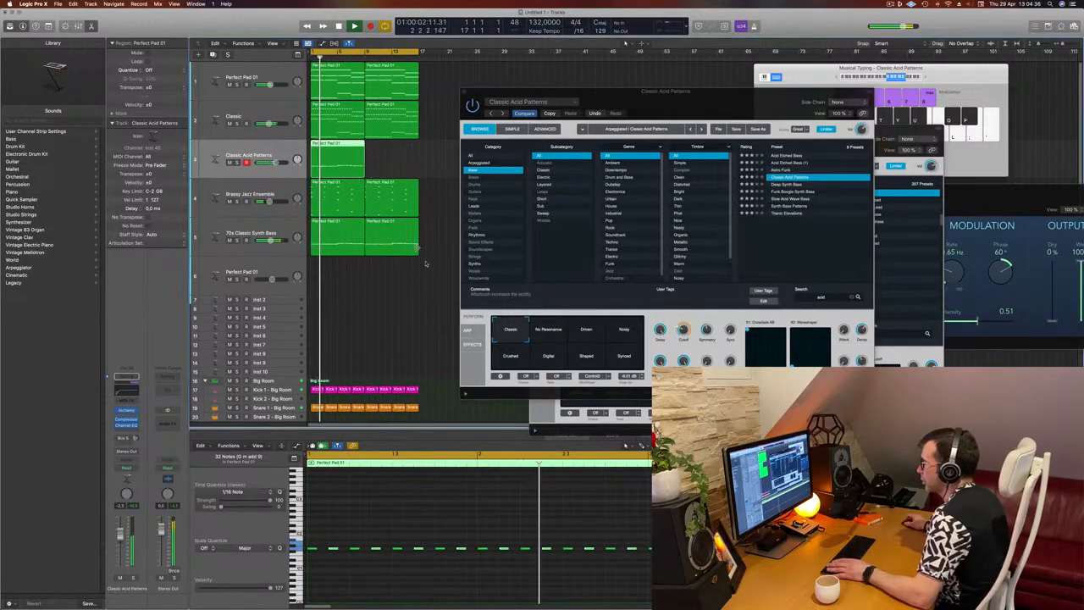
left_click(469, 332)
left_click(468, 330)
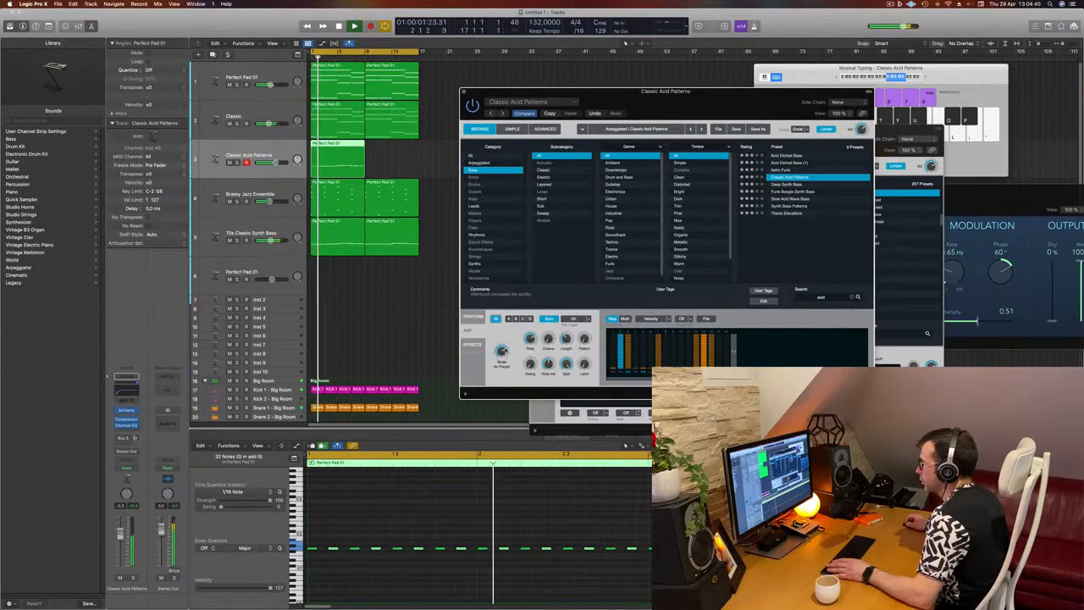
left_click_drag(506, 350, 501, 457)
left_click_drag(852, 92, 879, 116)
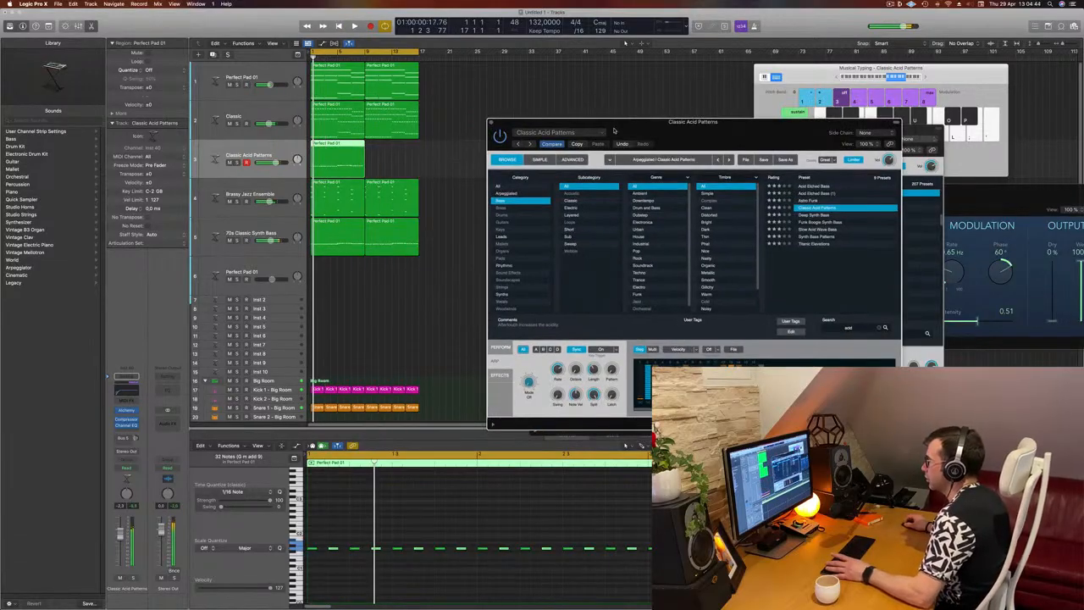
Try the No Resonance variation of the acid sound during playback, then choose the Driven variation
left_click(540, 159)
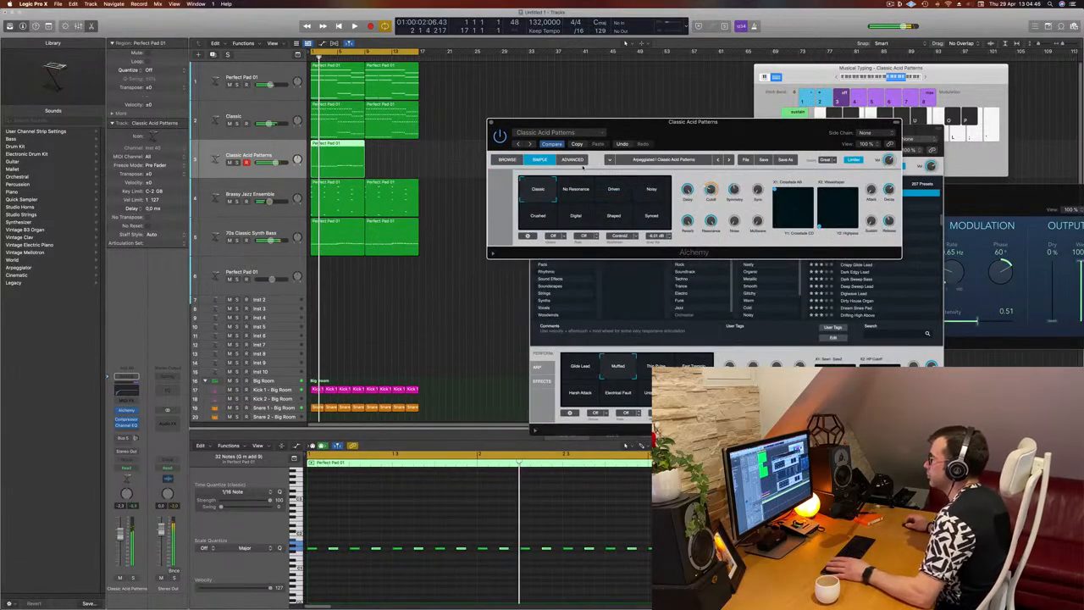
left_click(506, 159)
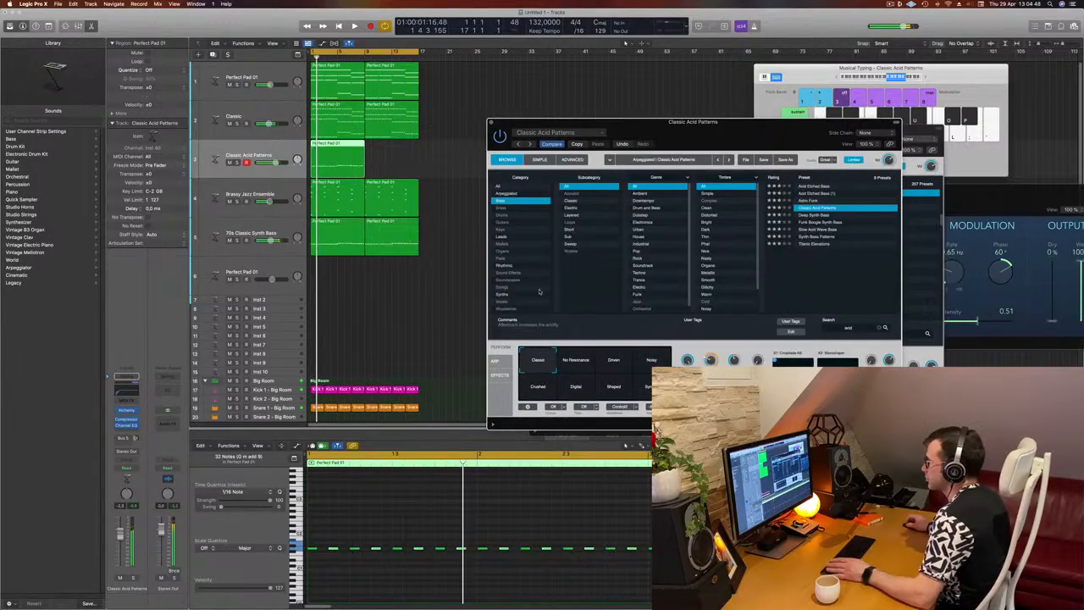
left_click(569, 362)
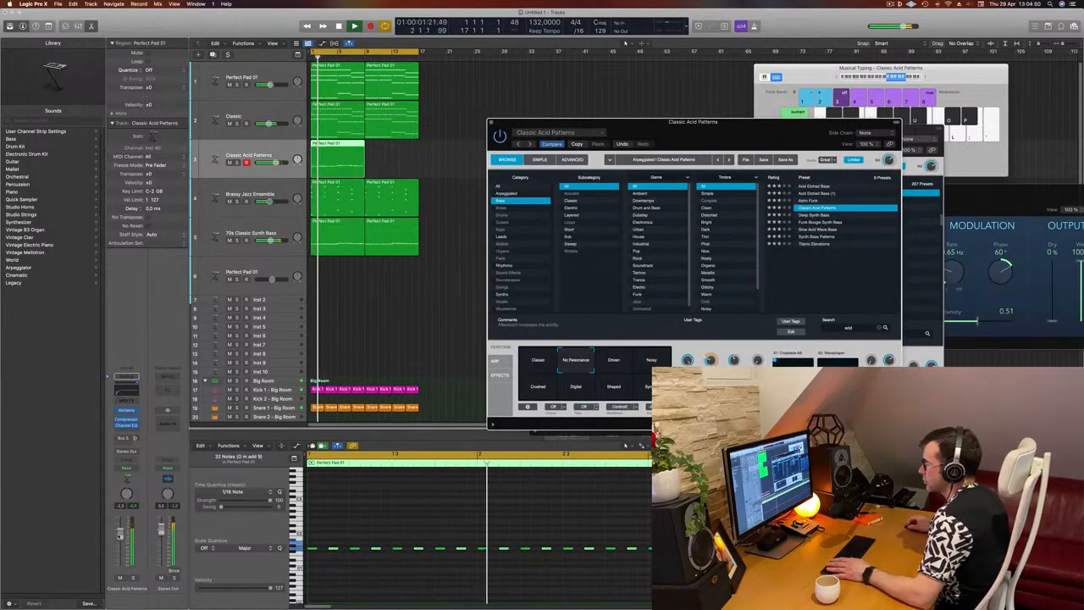
key("space")
left_click(401, 408)
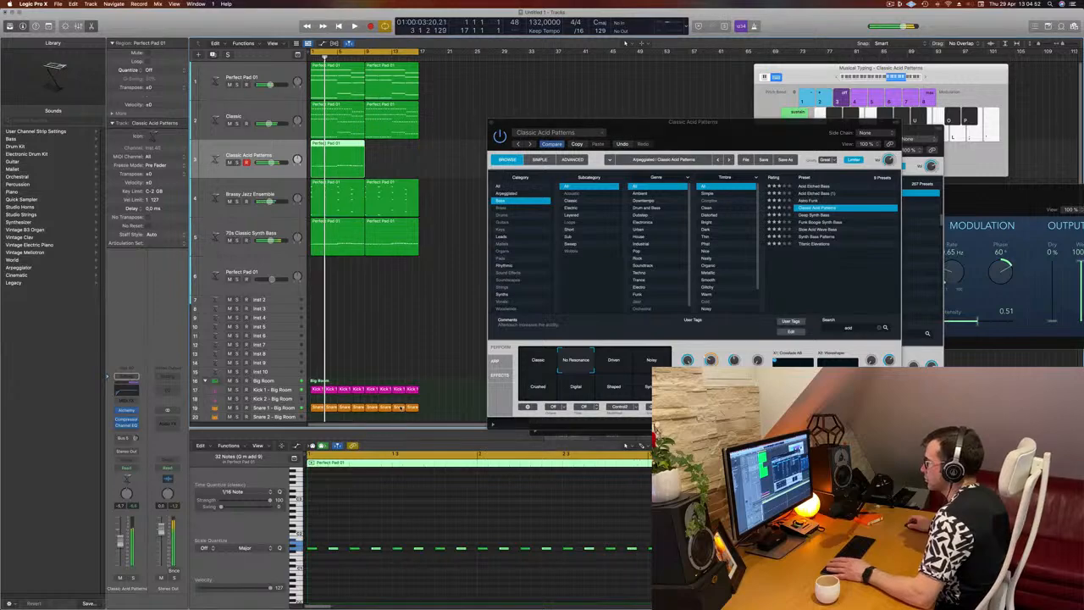
left_click(603, 359)
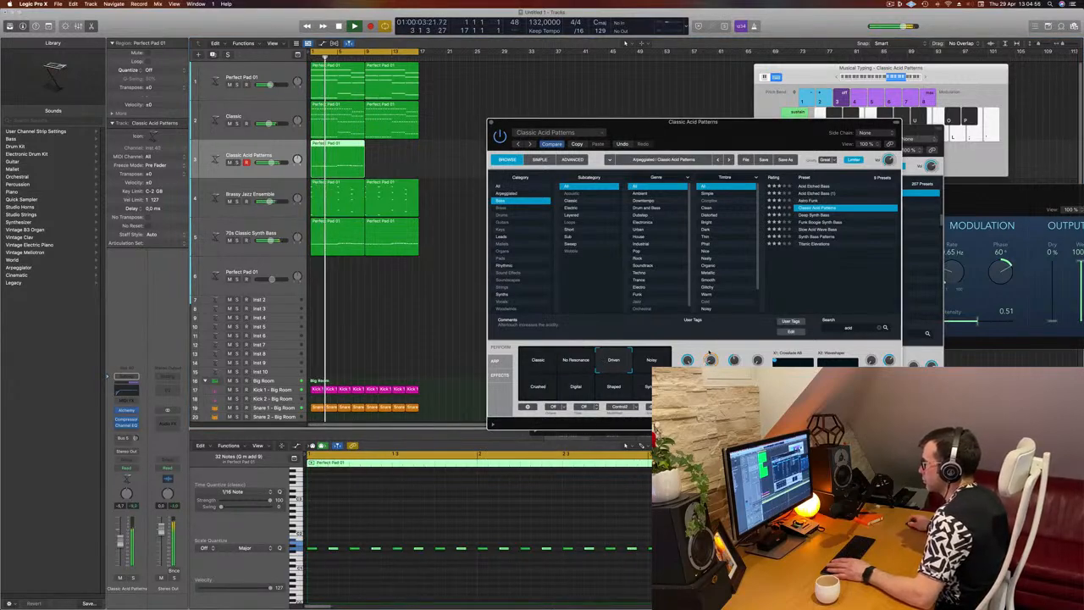
Copy all notes in the acid region one sixteenth later to fill the gaps between them
scroll(401, 532, "up", 2)
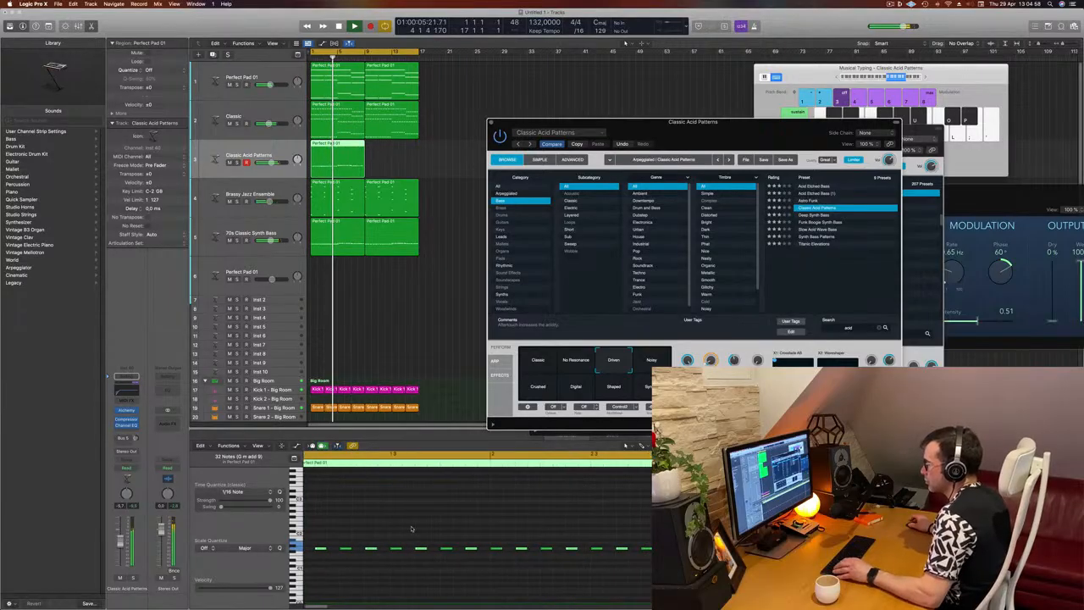
left_click(380, 586)
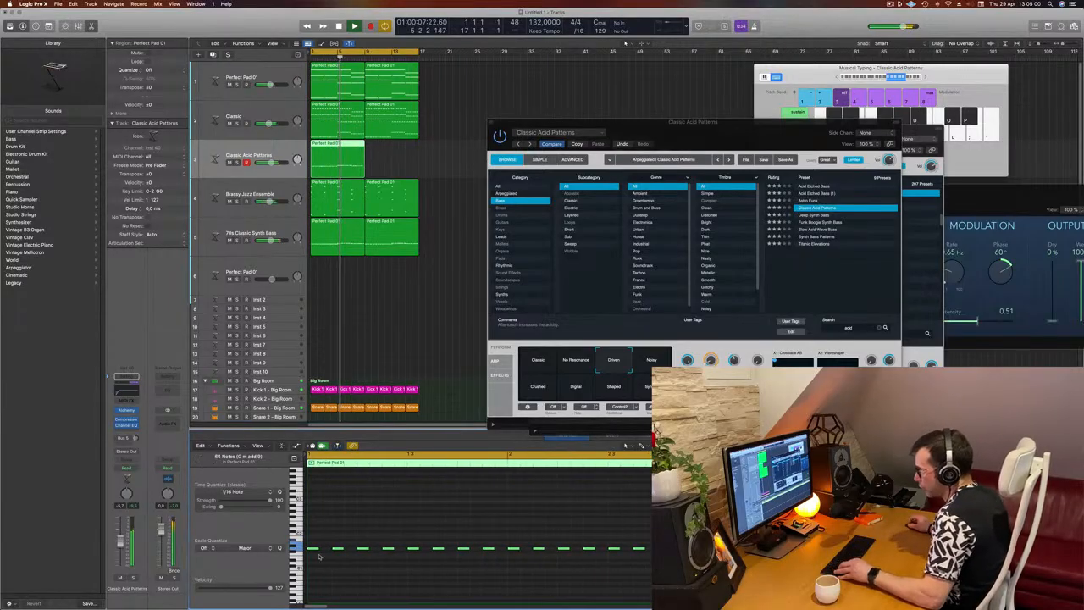
left_click_drag(322, 549, 329, 553)
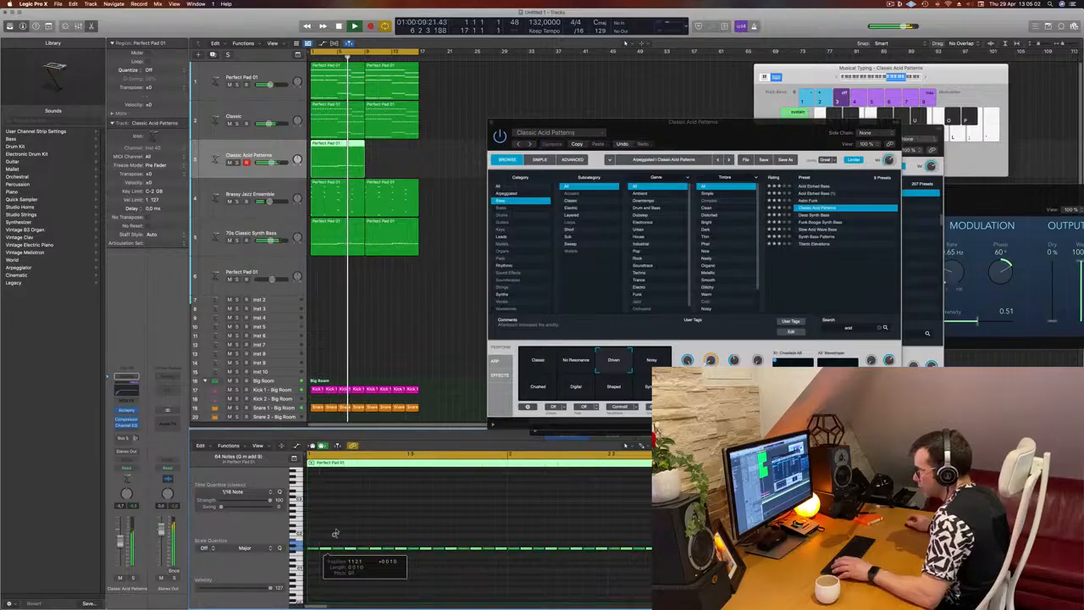
Lower the decay of the Driven acid sound and play the loop
left_click_drag(735, 120, 784, 62)
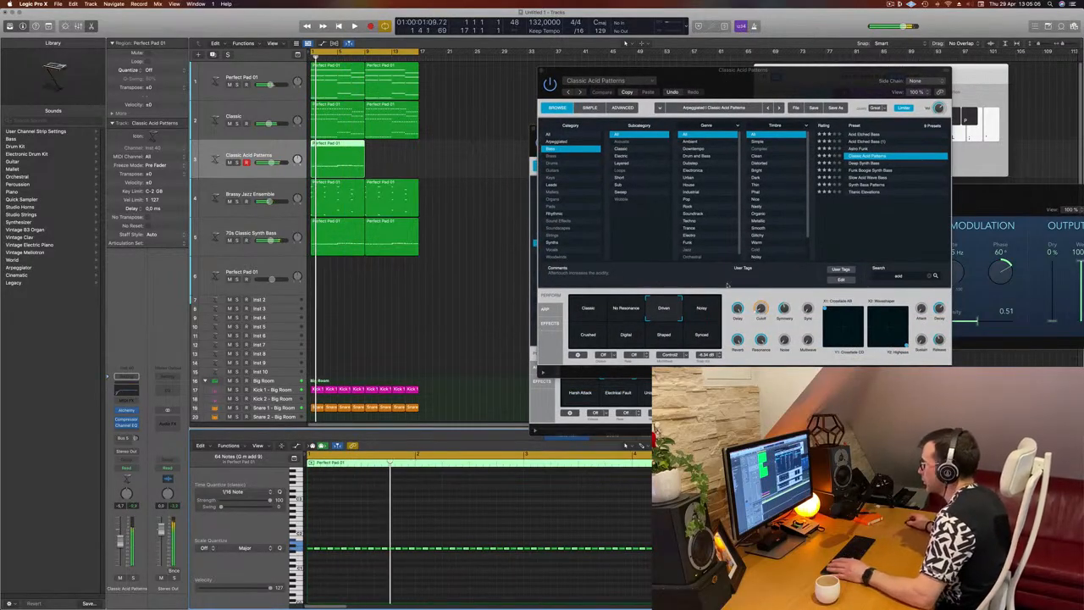
left_click_drag(938, 310, 941, 318)
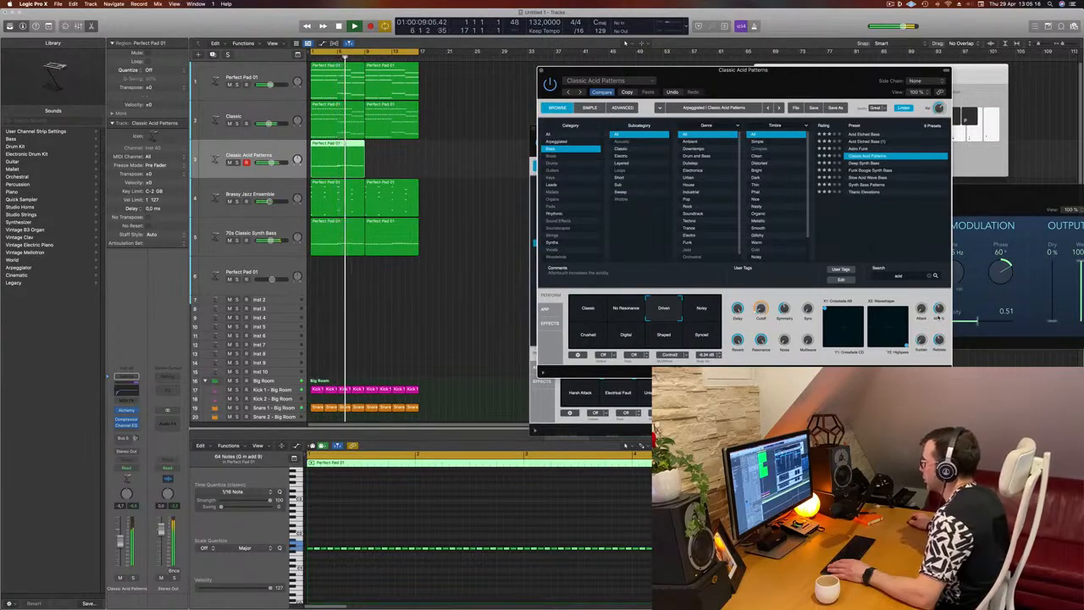
key("space")
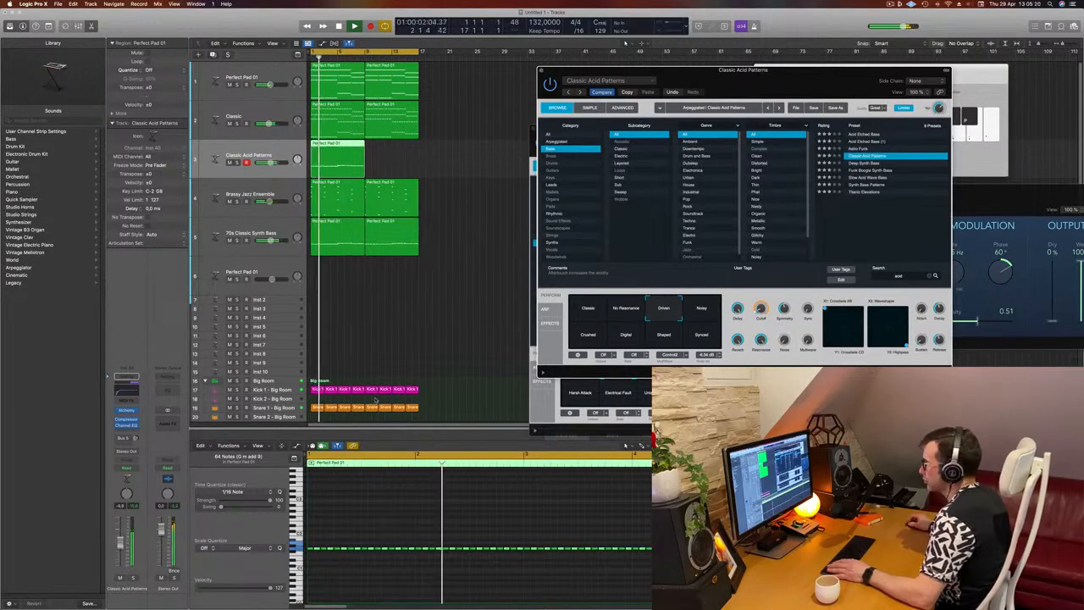
Audition the Noisy, Shaped, Classic and No Resonance variations during playback, return to Driven, and play from the start
left_click(709, 315)
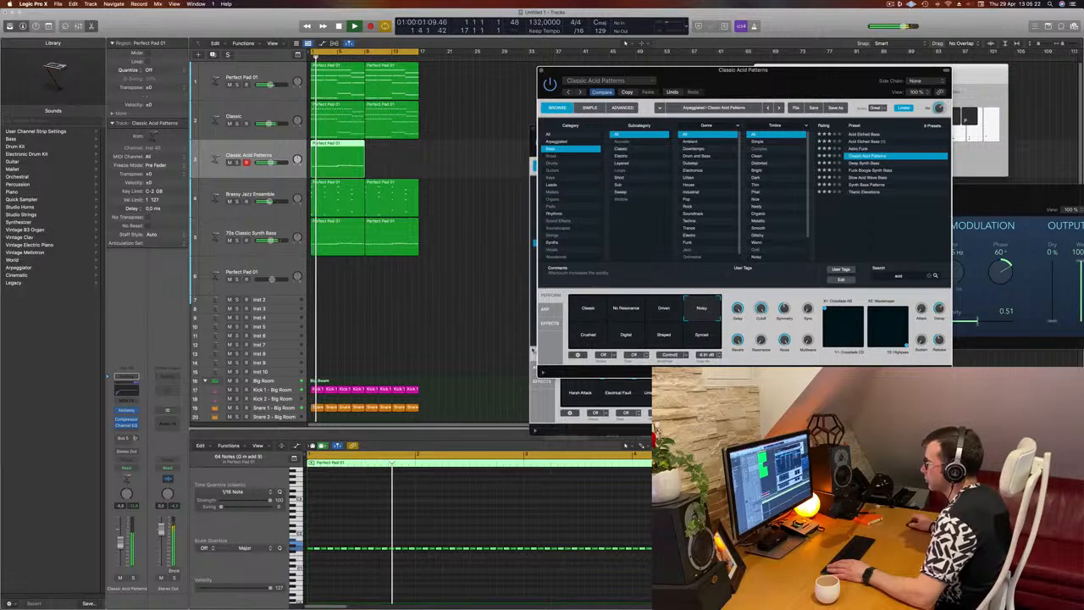
left_click(666, 339)
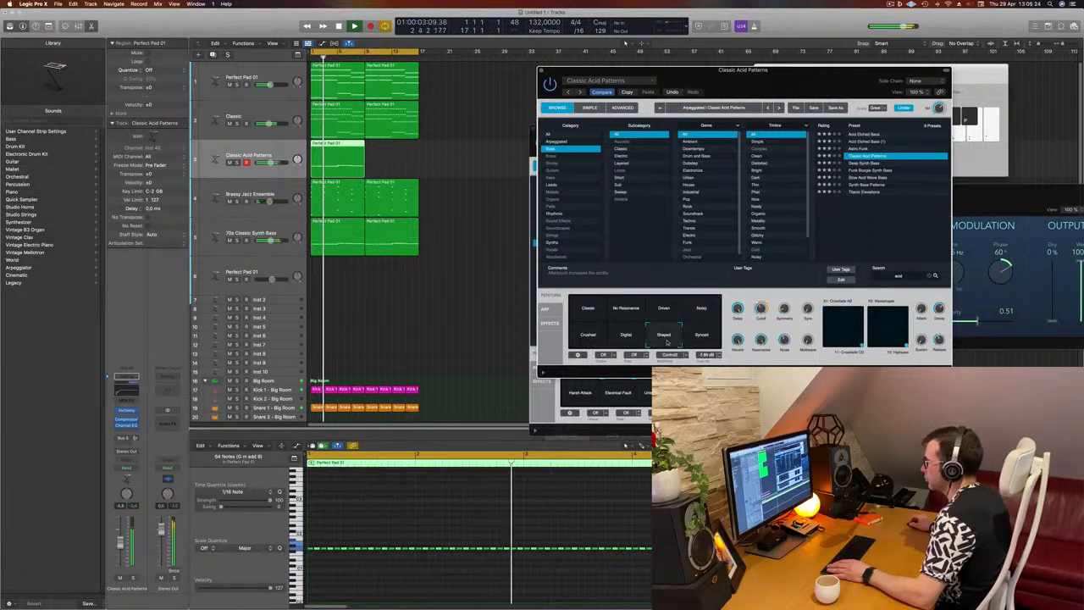
left_click(584, 312)
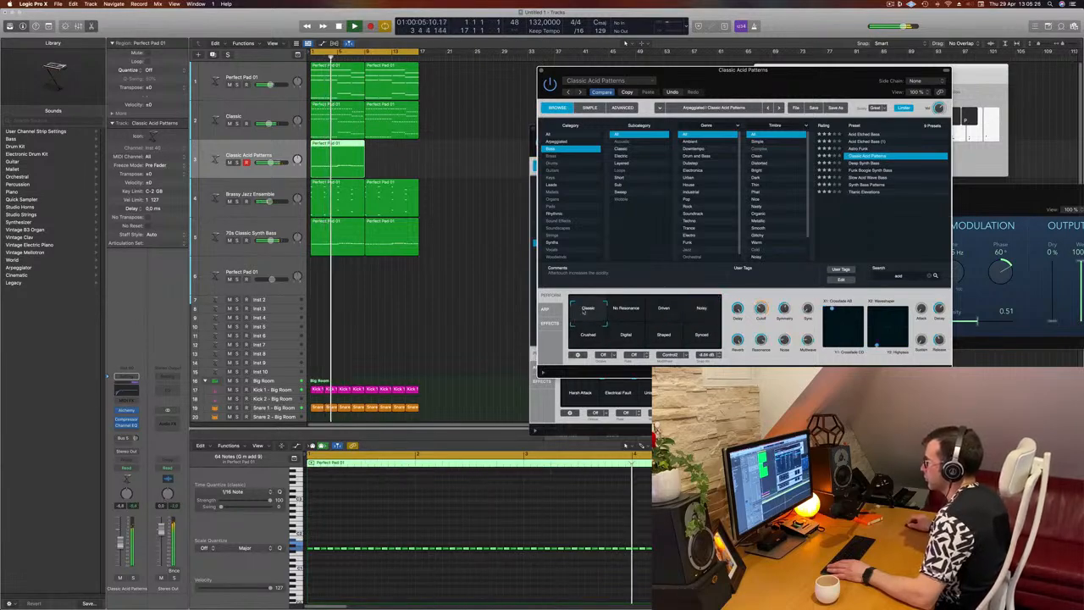
key("space")
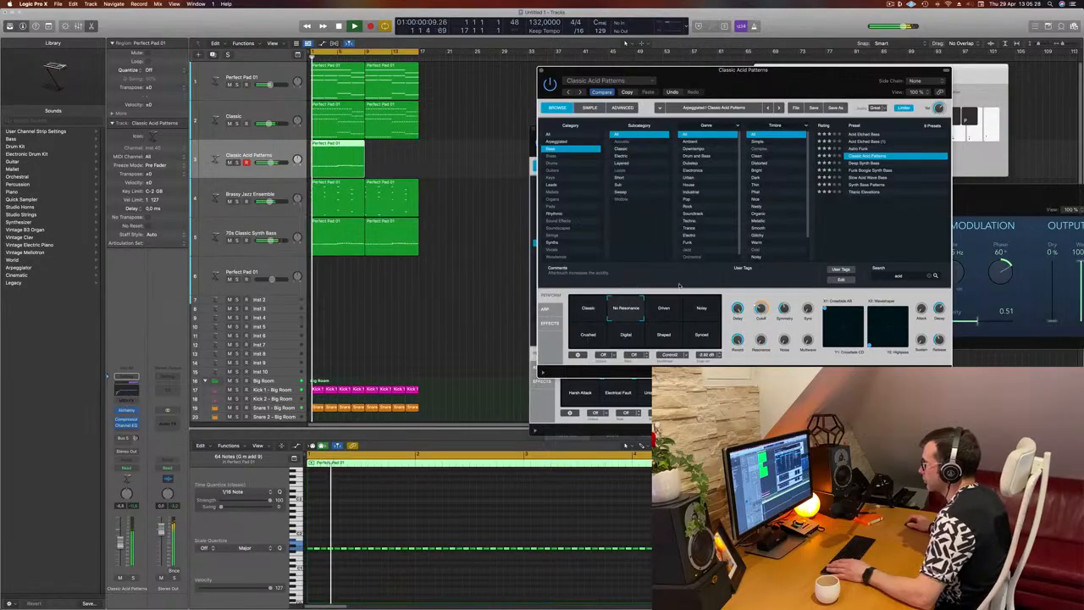
left_click(667, 314)
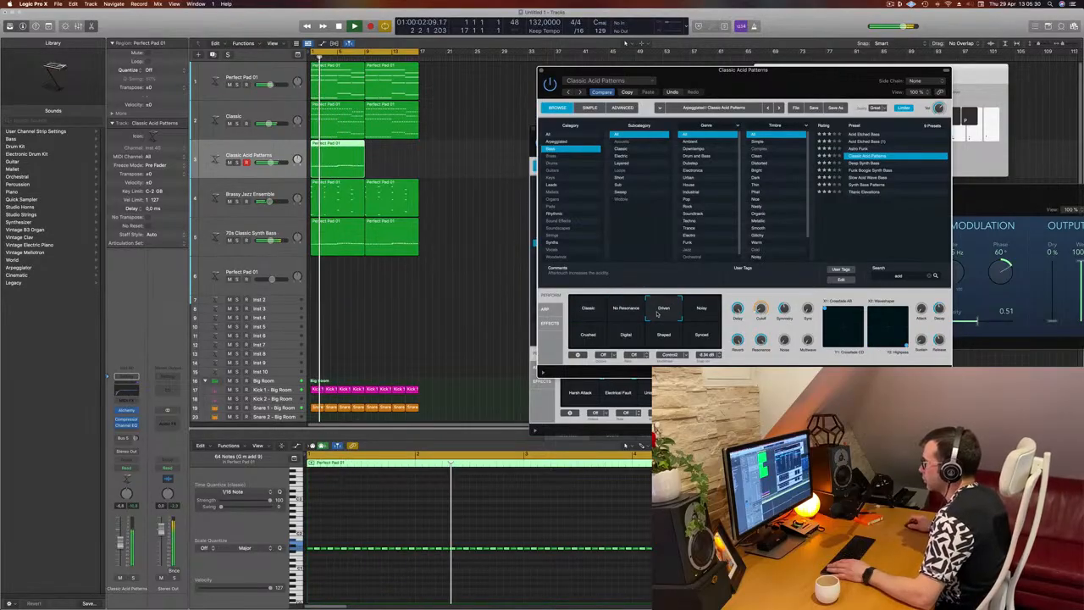
key("Return")
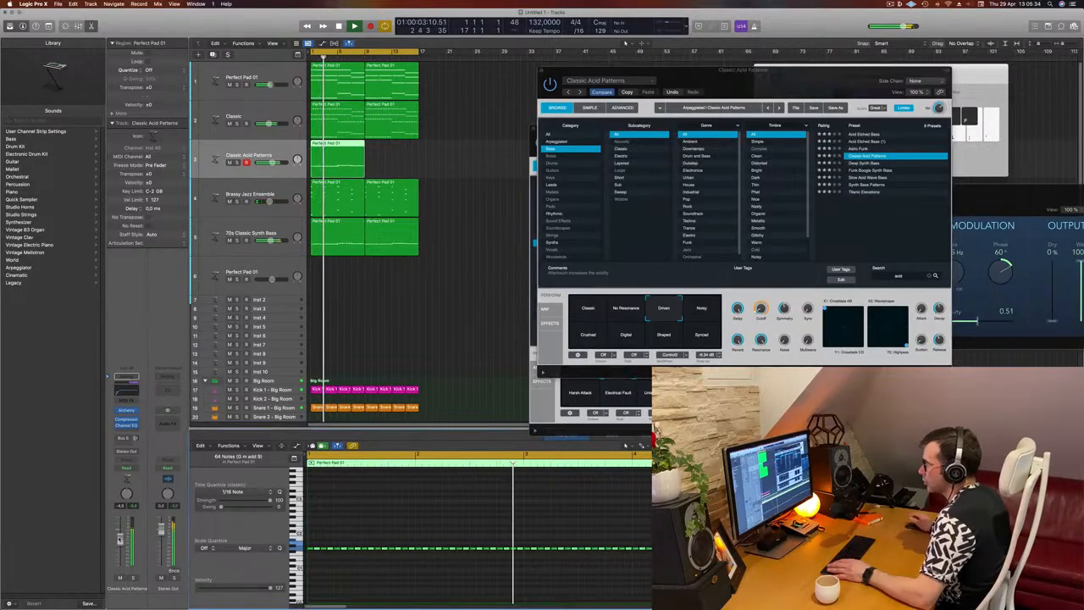
Clear the synth window off the arrangement and copy the Classic Acid Patterns region to bar 9, directly after the original
left_click_drag(801, 79, 674, 127)
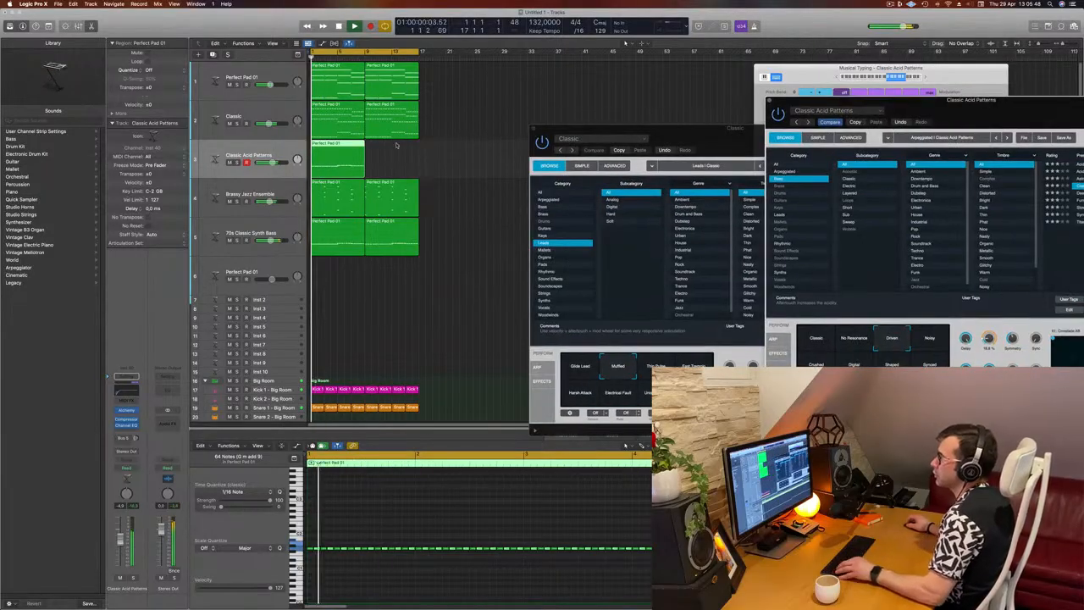
left_click_drag(341, 150, 395, 151)
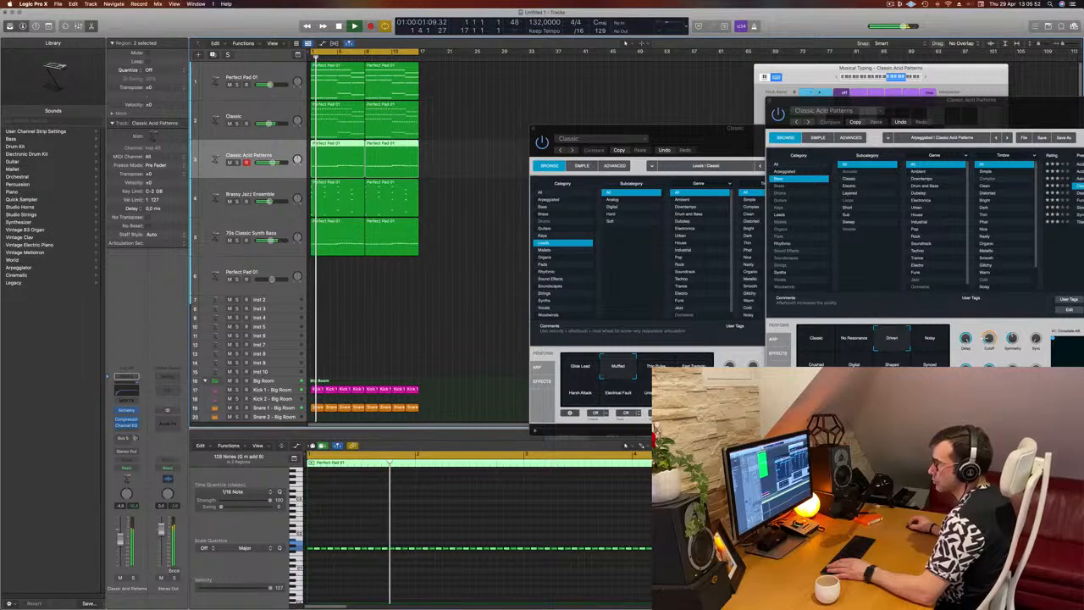
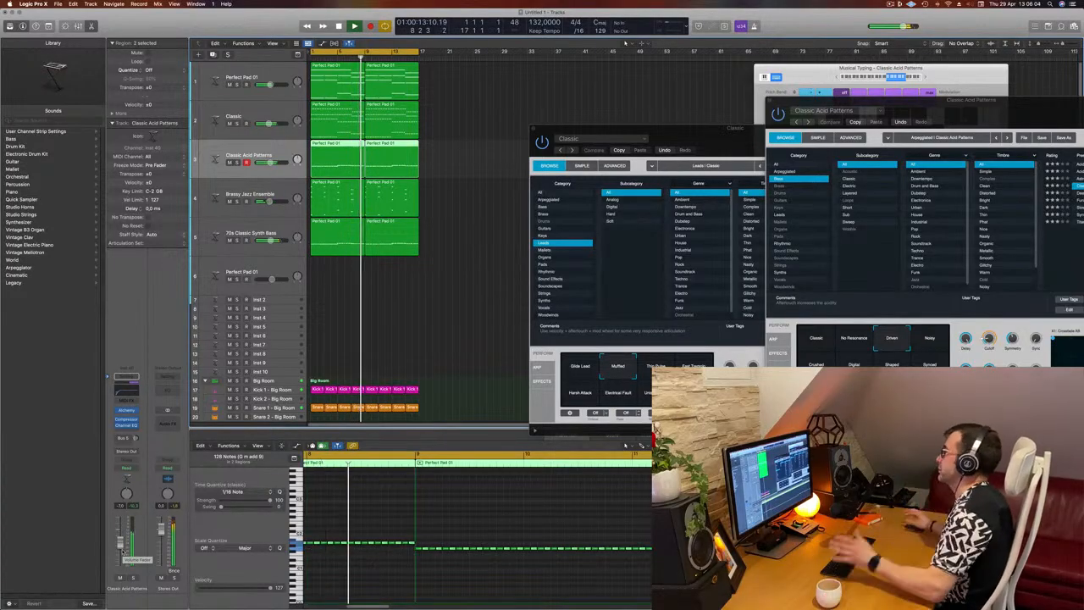
Adjust the Cutoff of the Driven acid sound during playback and close the Classic and Classic Acid Patterns synth windows
left_click_drag(809, 122, 732, 81)
left_click_drag(620, 133, 479, 138)
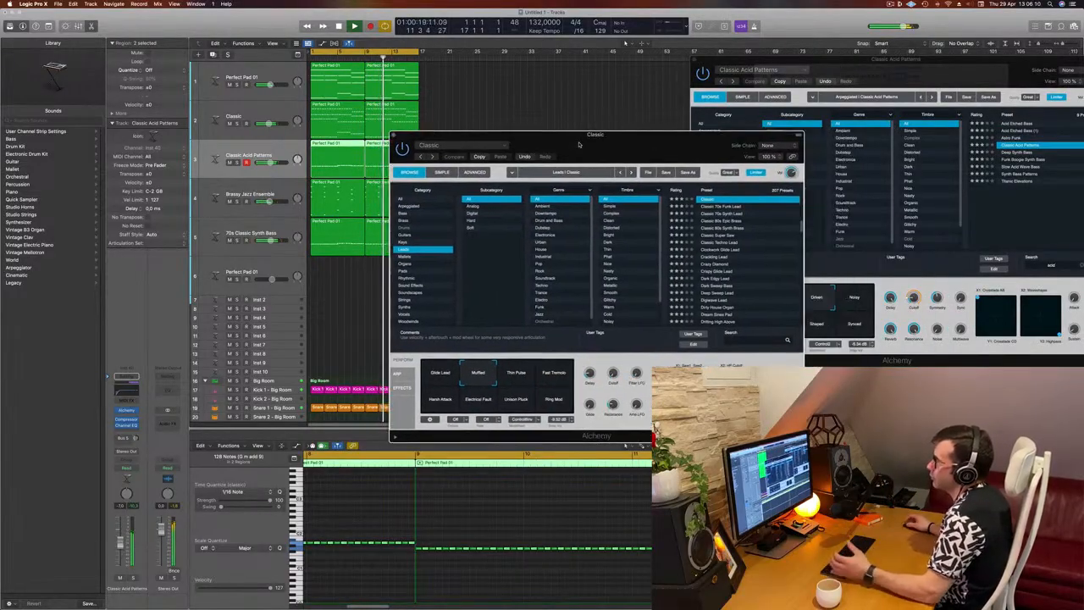
left_click_drag(579, 145, 546, 147)
left_click_drag(944, 70, 782, 119)
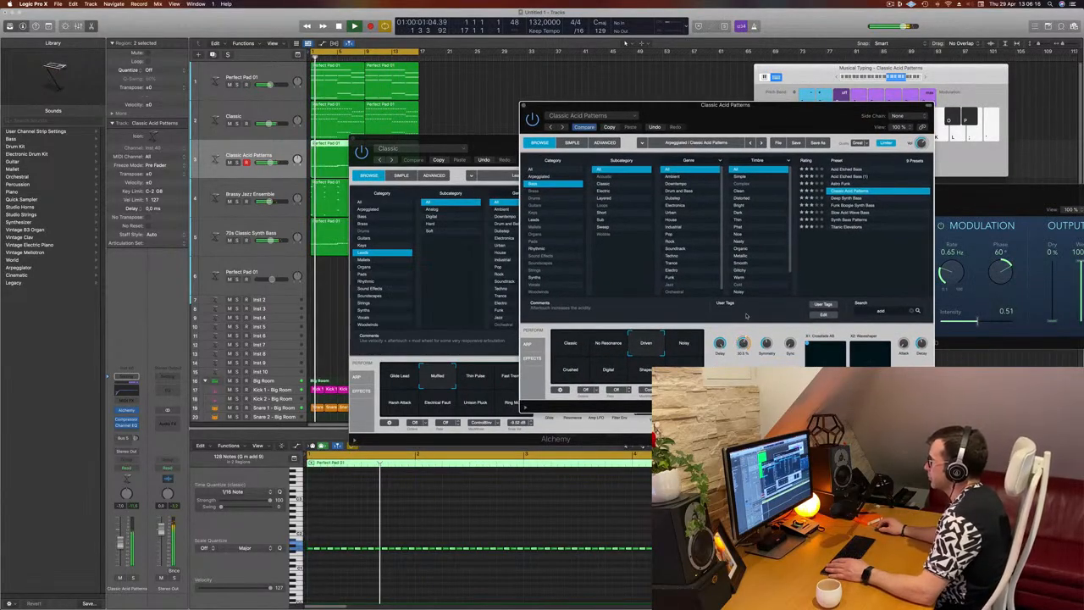
left_click_drag(747, 316, 743, 352)
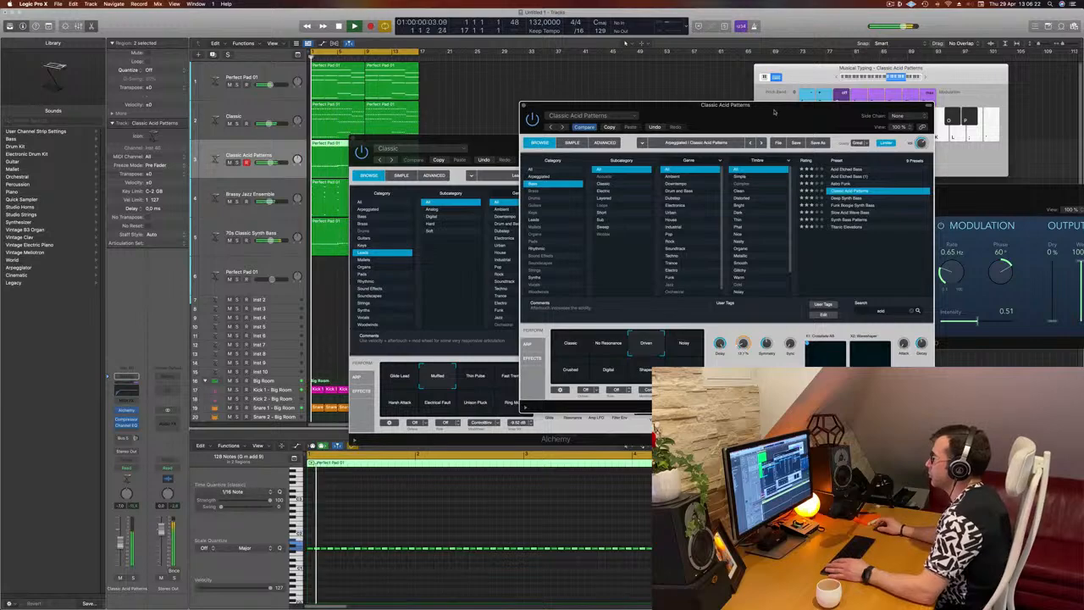
left_click_drag(773, 110, 689, 123)
left_click_drag(413, 136, 446, 135)
left_click(389, 139)
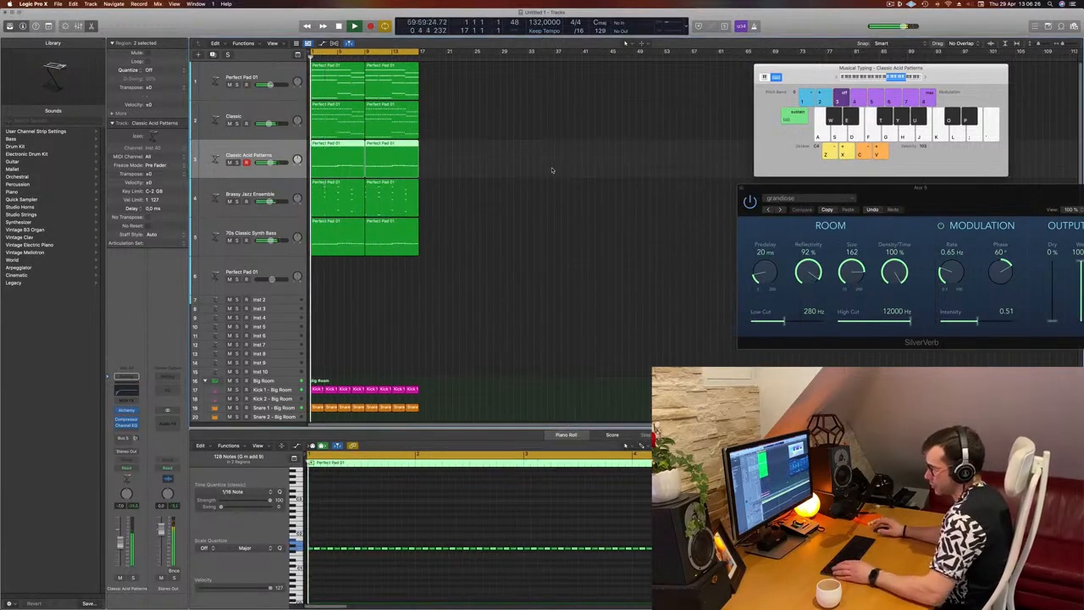
Repeat all regions of the arrangement once, directly after the originals from bar 17, and deselect them
key("super+a")
key("super+r")
scroll(580, 247, "down", 3)
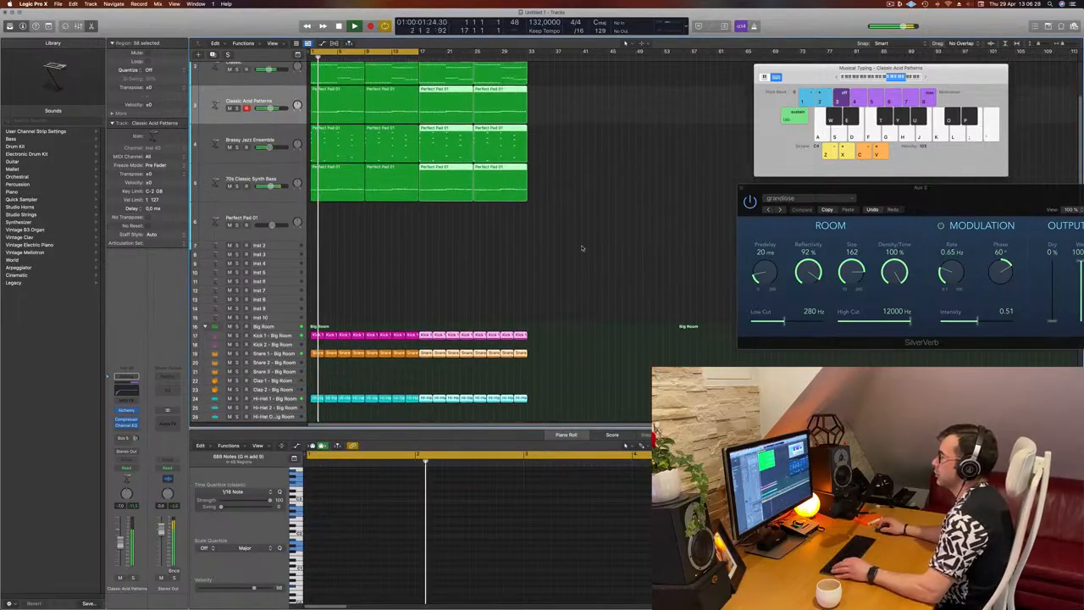
left_click(580, 246)
scroll(615, 188, "up", 3)
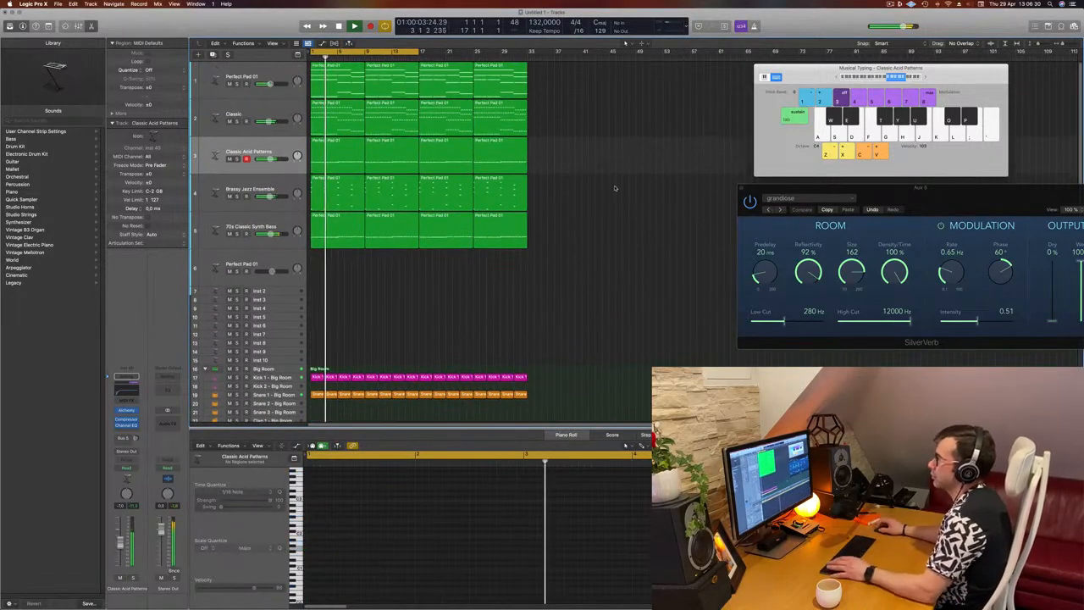
Open the synth of the Brassy Jazz Ensemble track and play the loop from the start
left_click(287, 185)
key("Return")
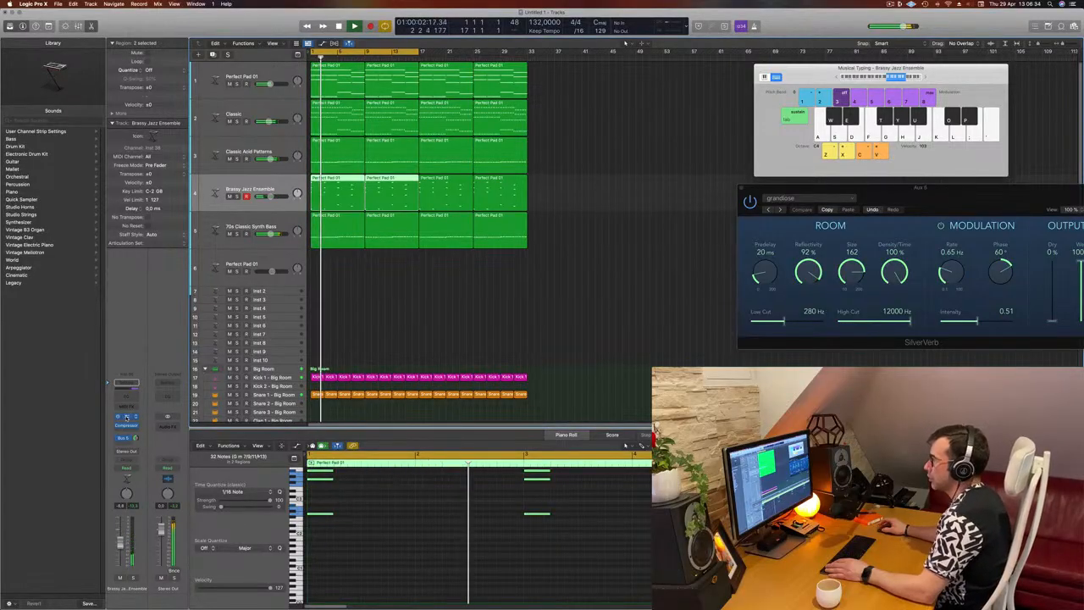
left_click_drag(741, 182, 712, 176)
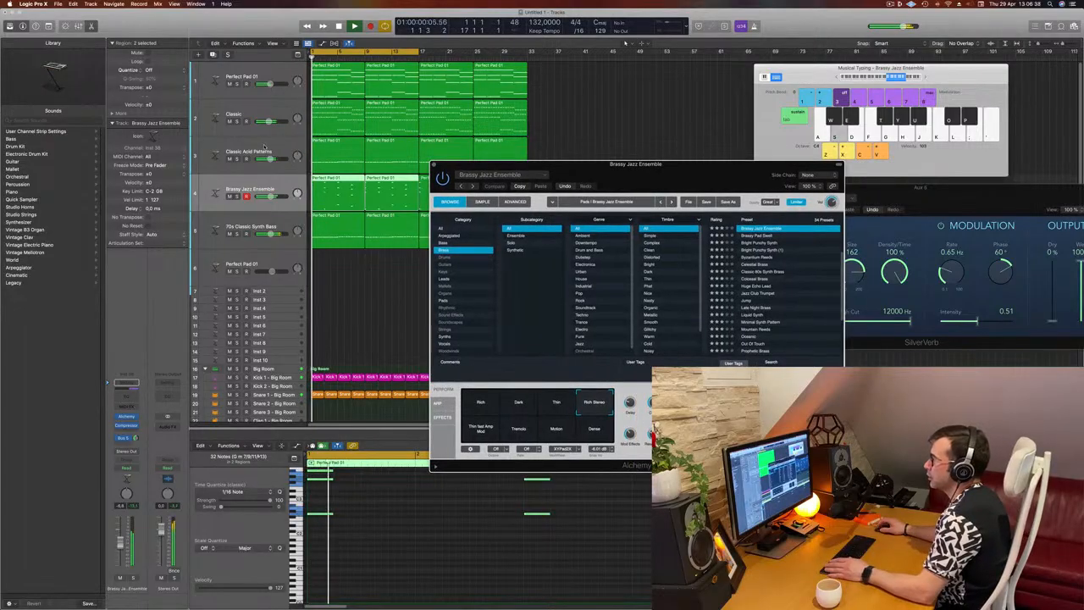
Fine-tune the compressor threshold on the Classic Acid Patterns track during playback and close the compressor
left_click(280, 144)
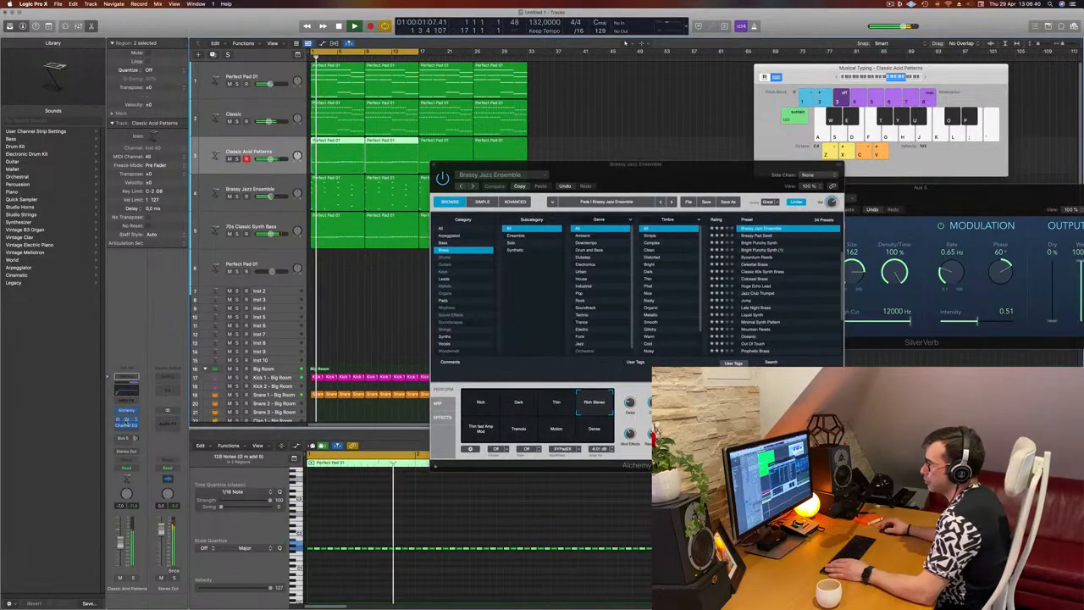
left_click(126, 421)
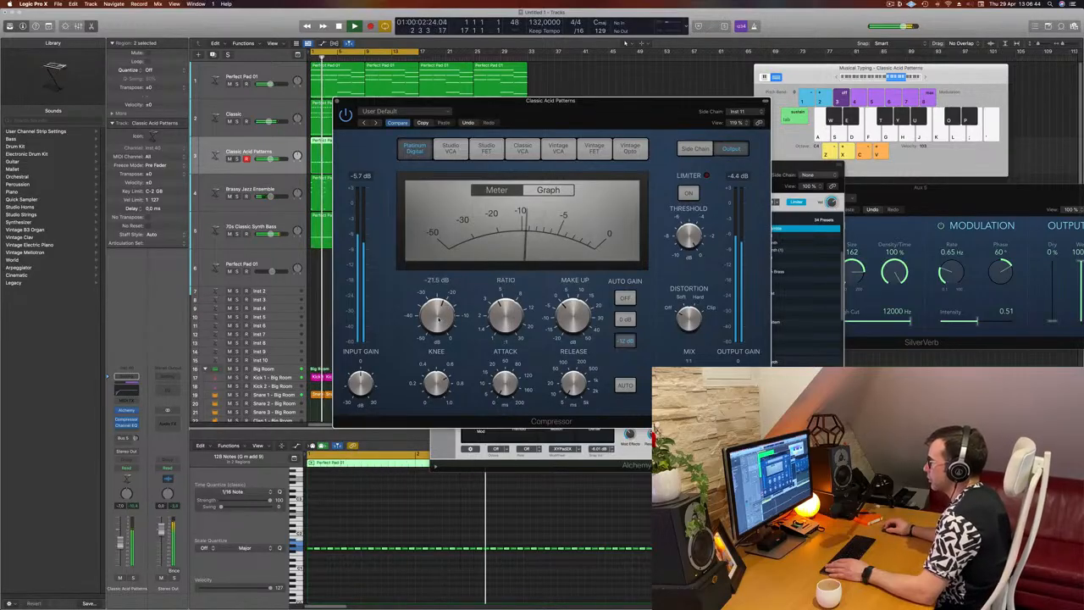
left_click_drag(438, 315, 438, 312)
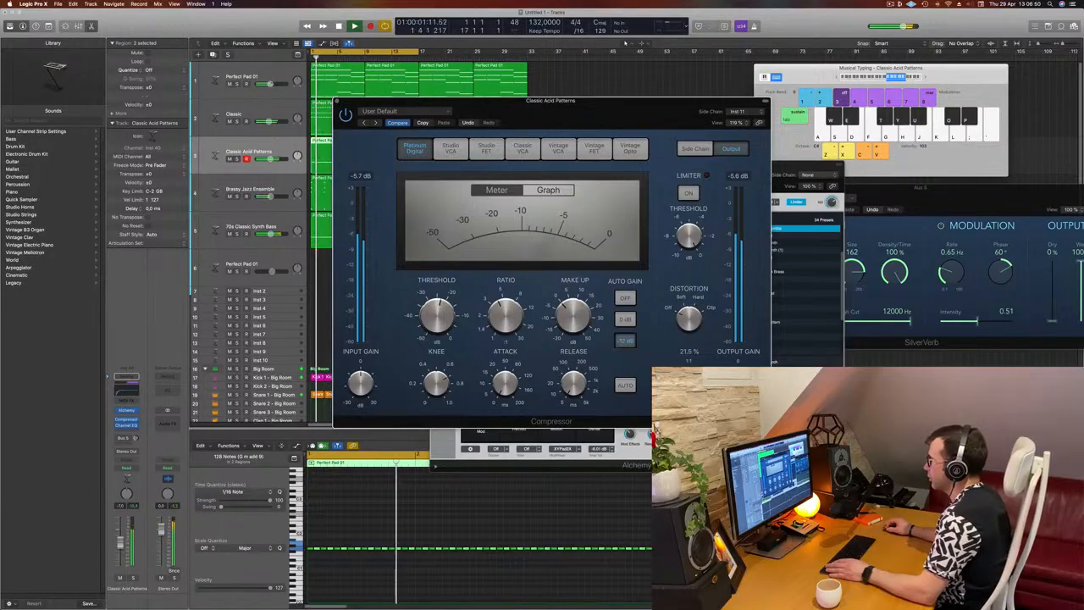
left_click(338, 103)
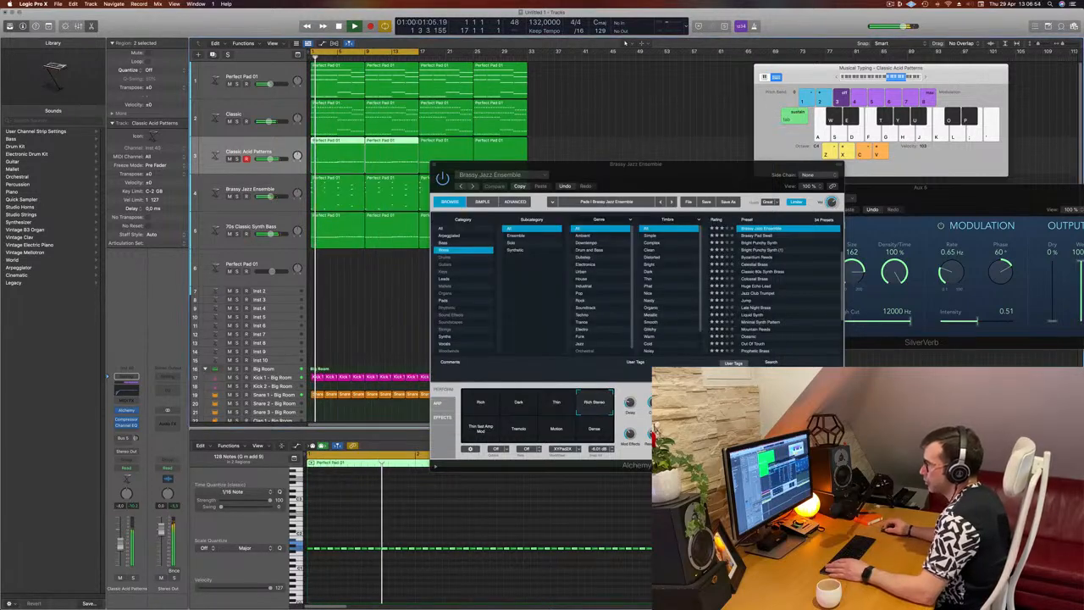
Set the low cut of the Classic Acid Patterns EQ to 88 Hz, check the track in solo and close the EQ
left_click(130, 392)
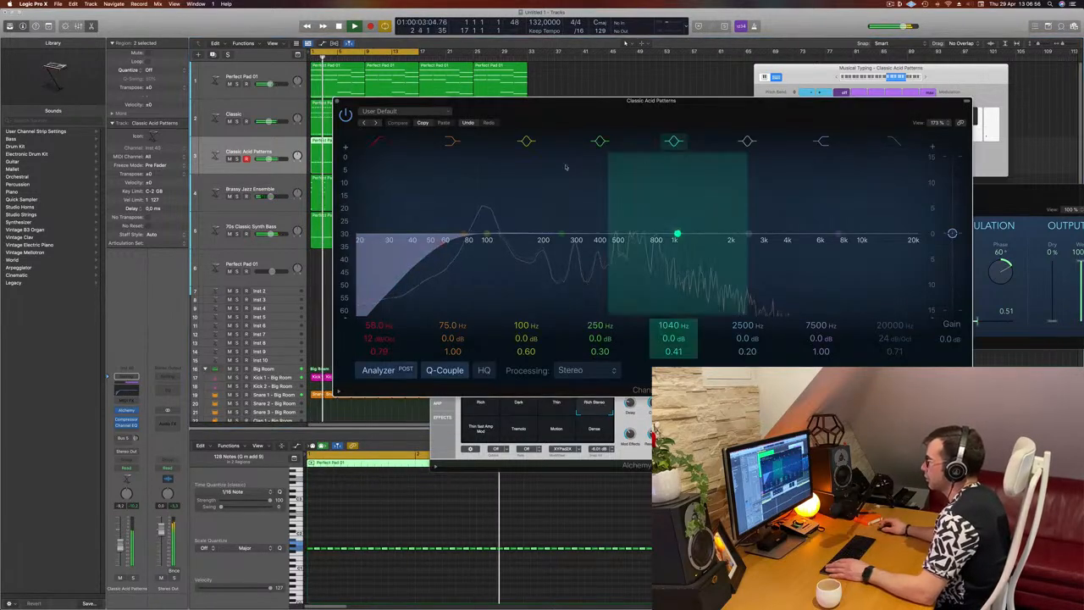
left_click_drag(442, 243, 479, 243)
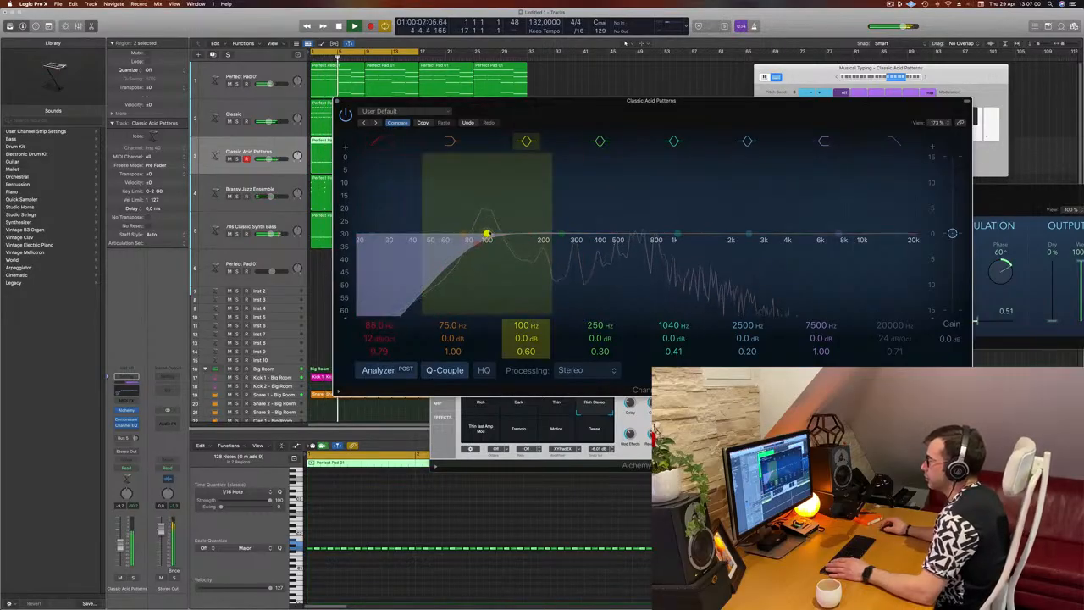
key("s")
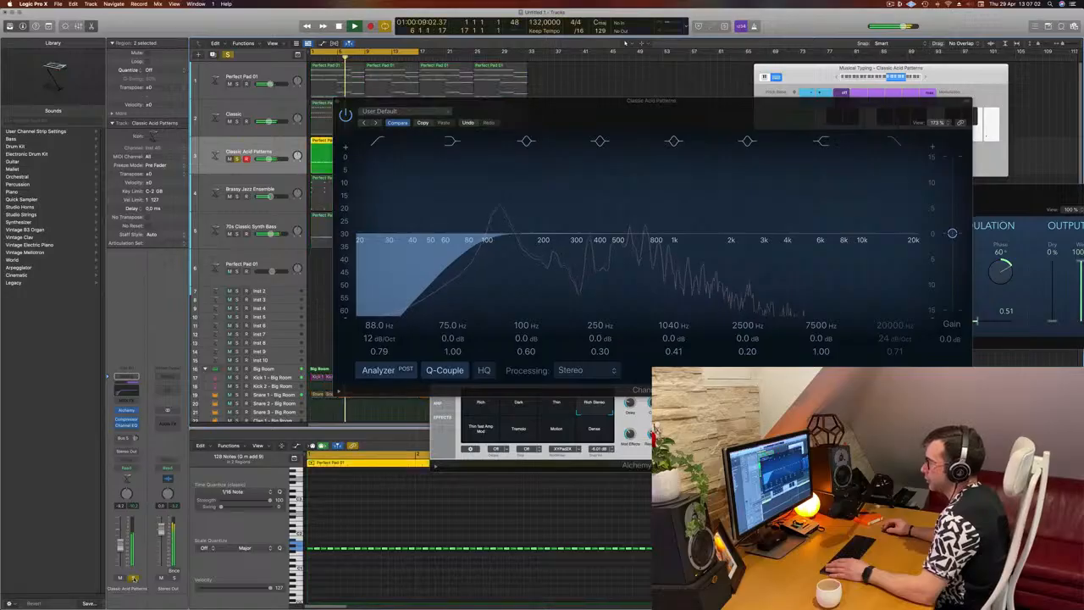
key("s")
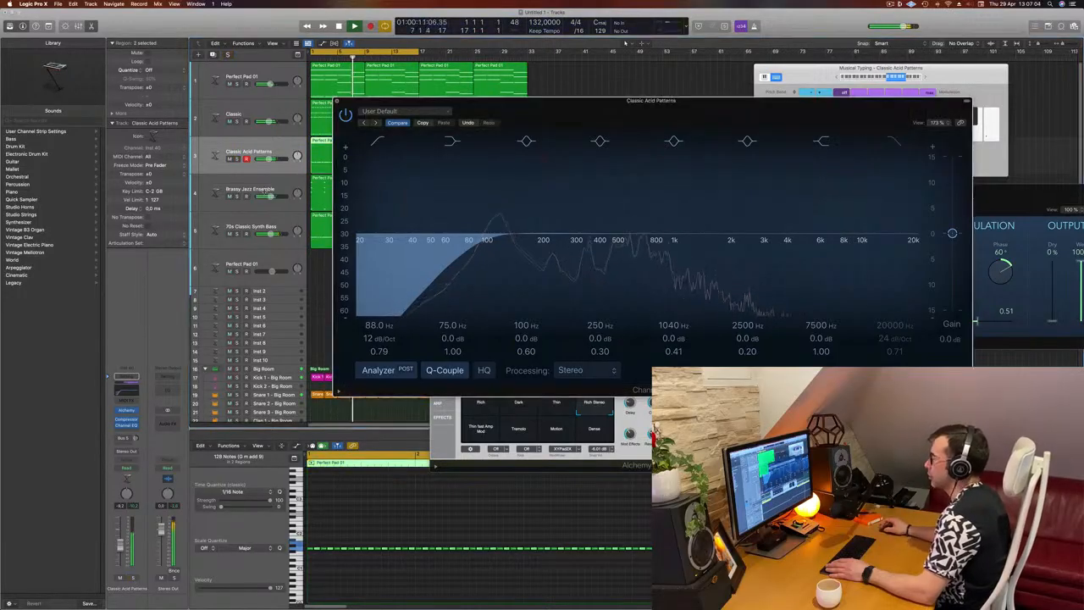
left_click(336, 101)
Close the Brassy Jazz Ensemble synth window and deselect the acid regions
left_click_drag(543, 164, 571, 174)
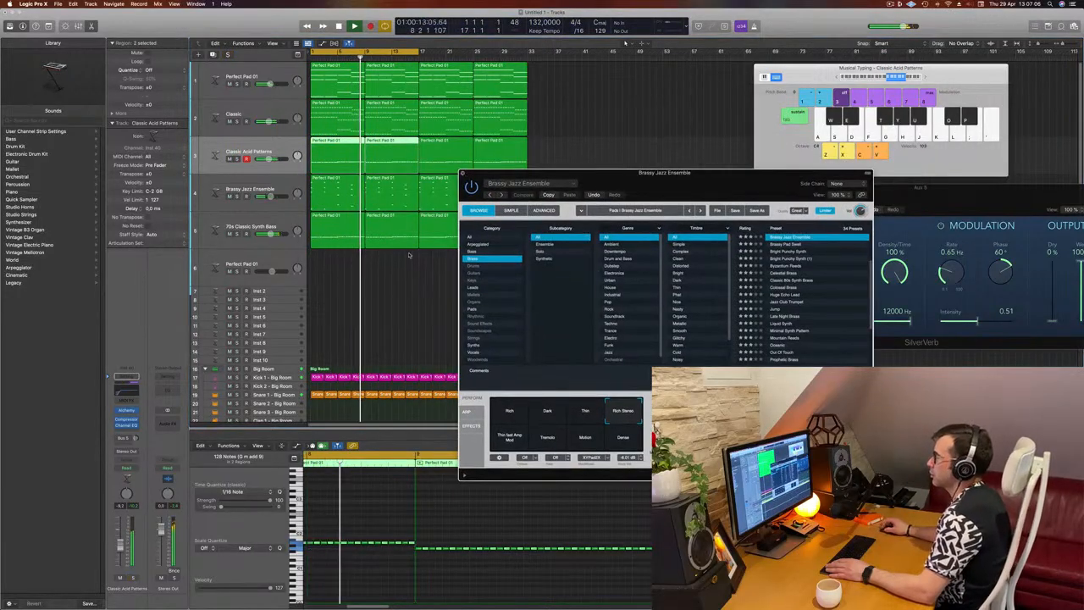
left_click(409, 262)
scroll(556, 325, "up", 3)
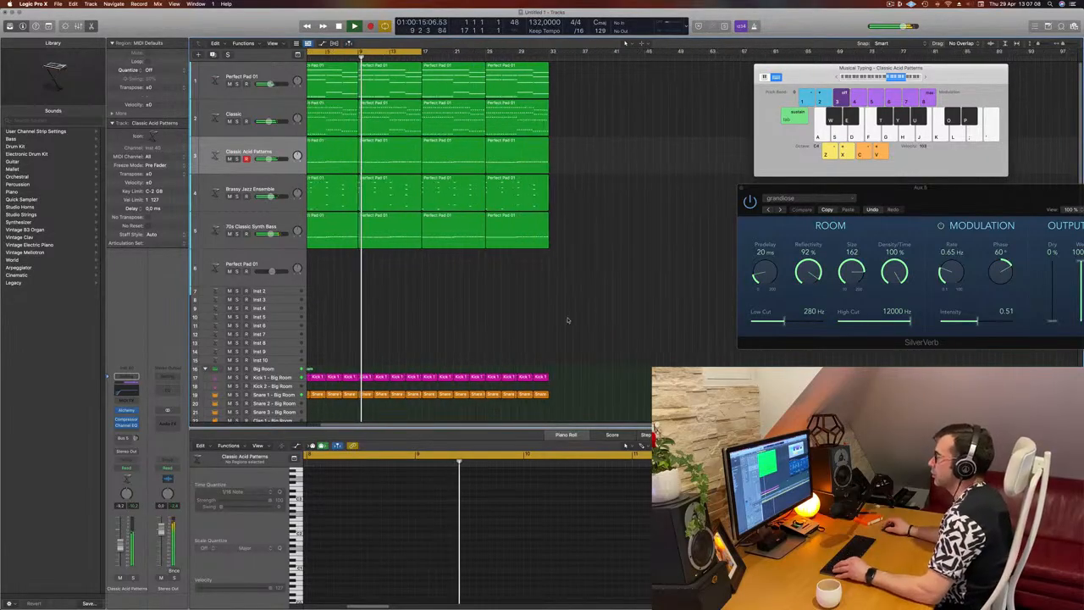
scroll(460, 310, "down", 2)
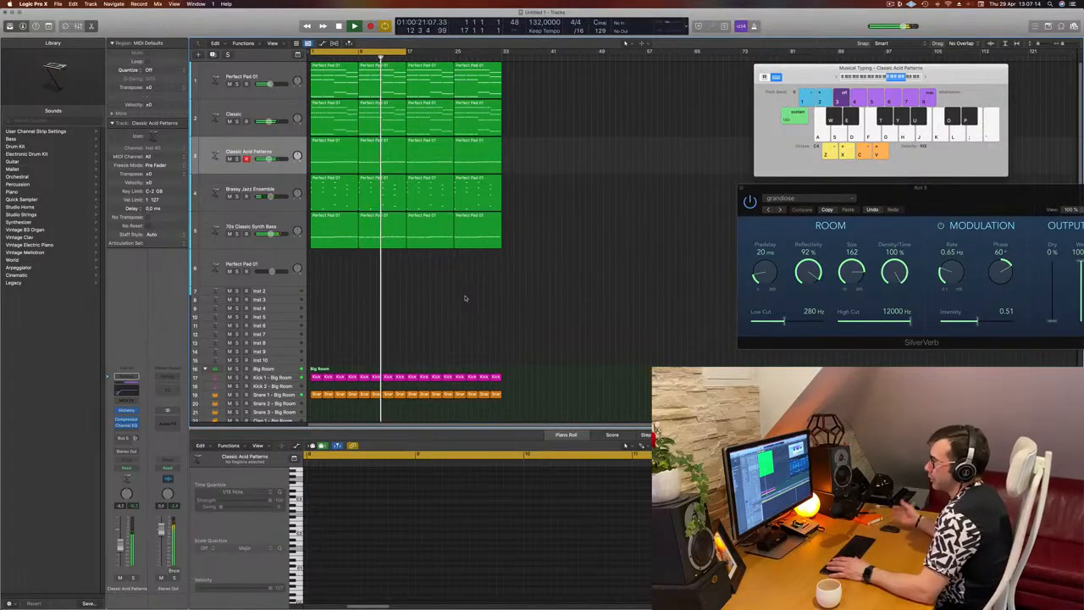
Go through the Classic and Brassy Jazz Ensemble tracks and listen briefly to the Perfect Pad 01 track in solo
left_click(251, 114)
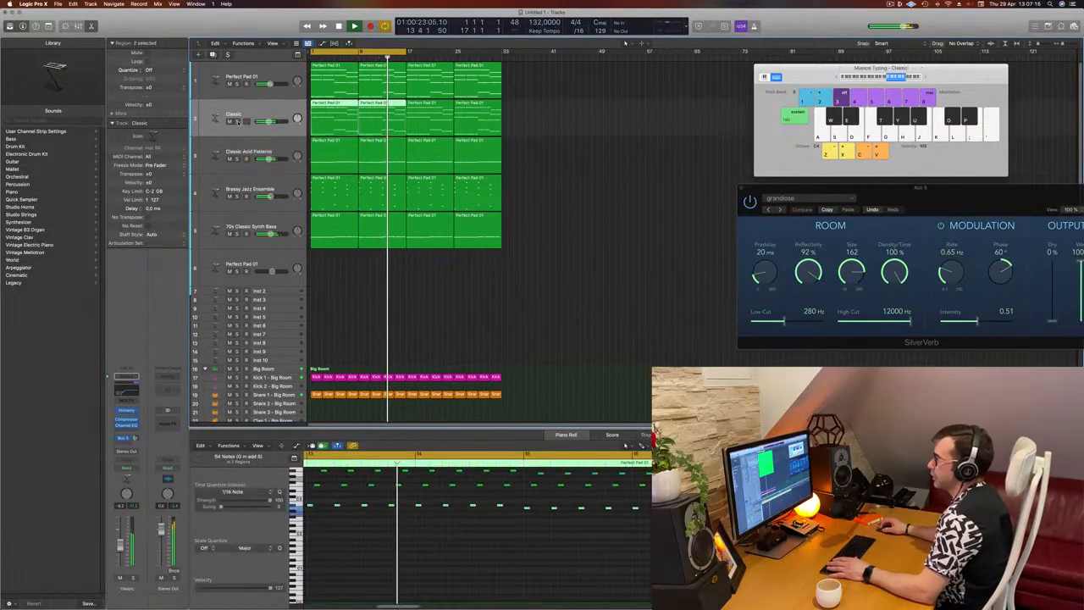
left_click(281, 190)
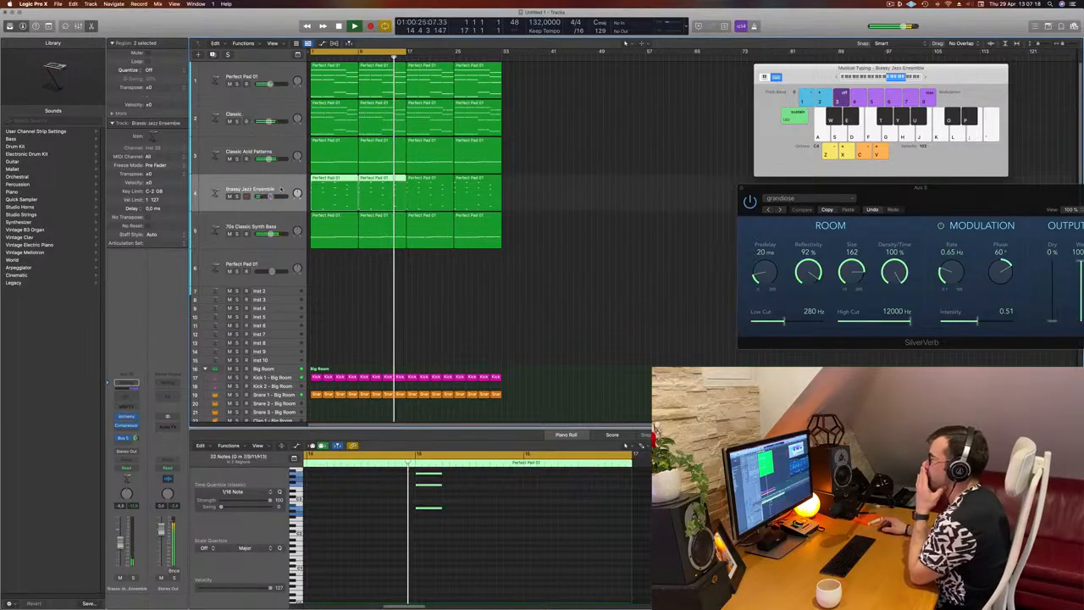
left_click(234, 83)
left_click(237, 84)
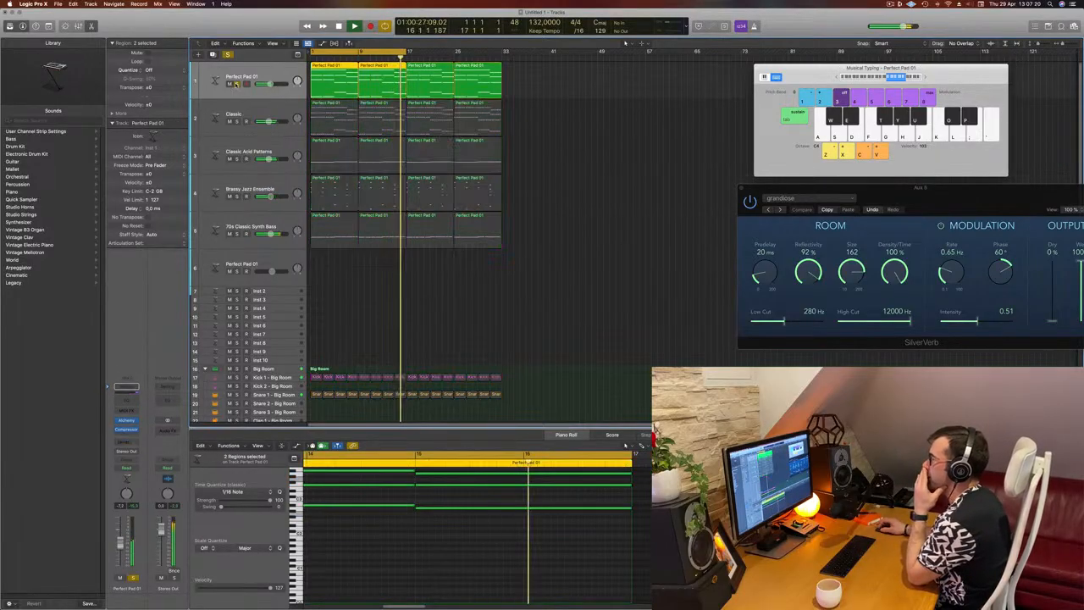
left_click(237, 84)
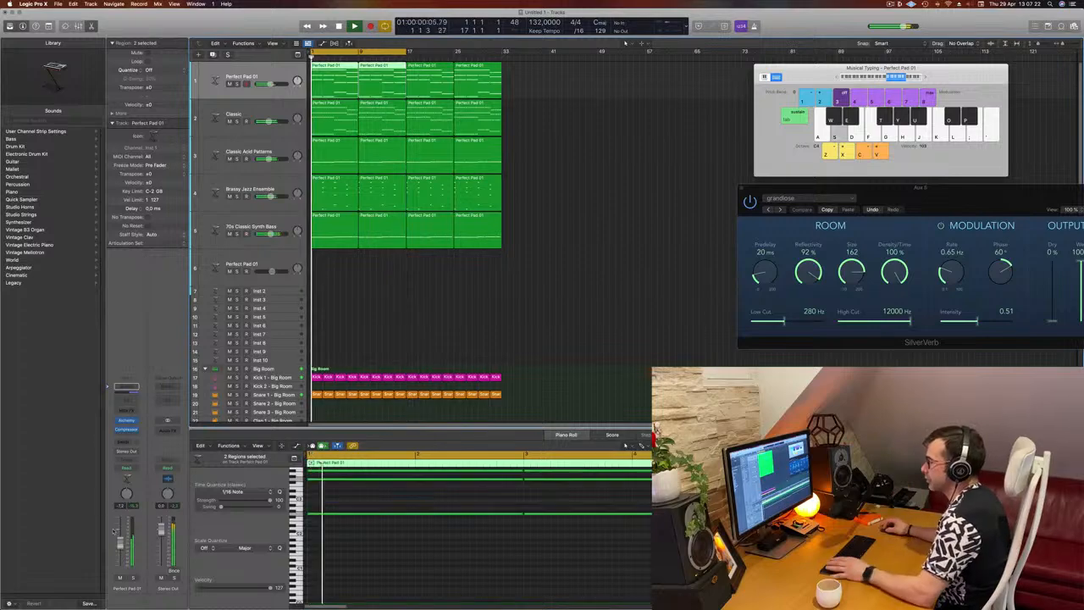
Adjust the second performance control in the Perfect Pad 01 synth during playback and close the synth window
left_click(126, 421)
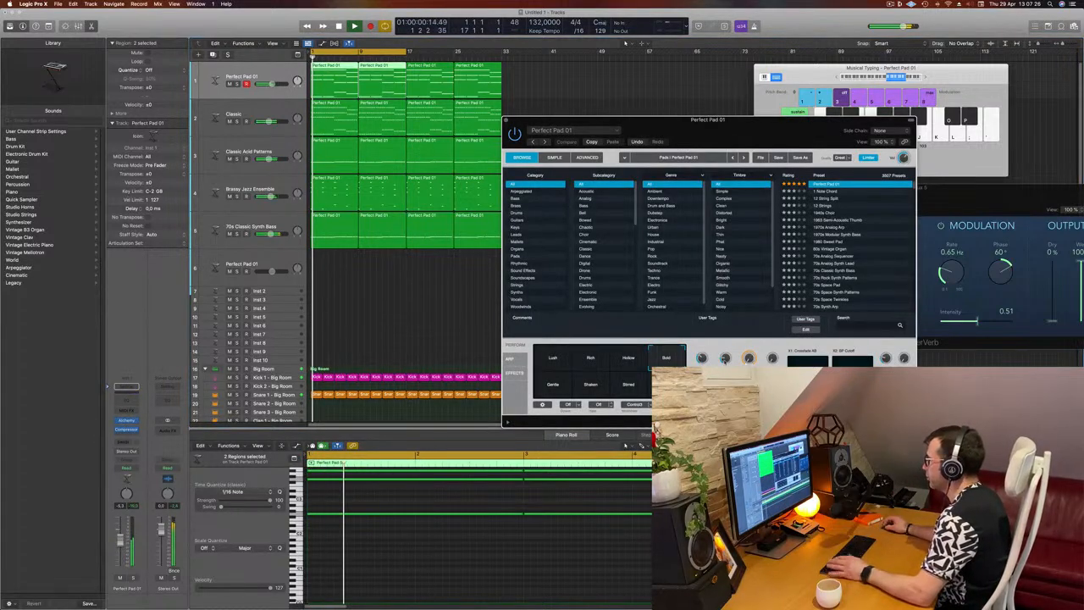
left_click_drag(726, 358, 726, 340)
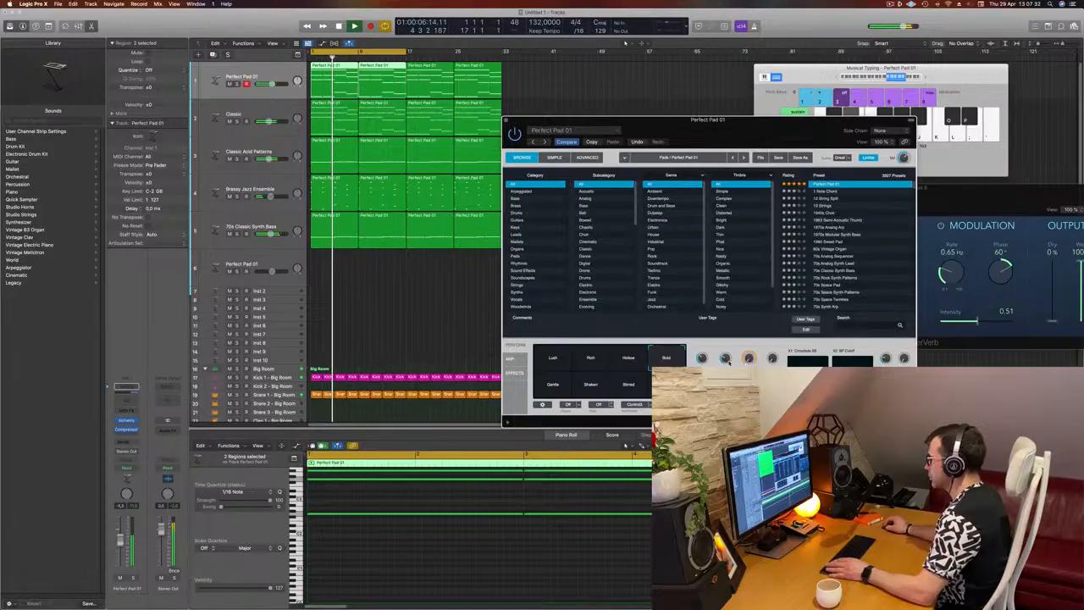
left_click_drag(497, 121, 471, 143)
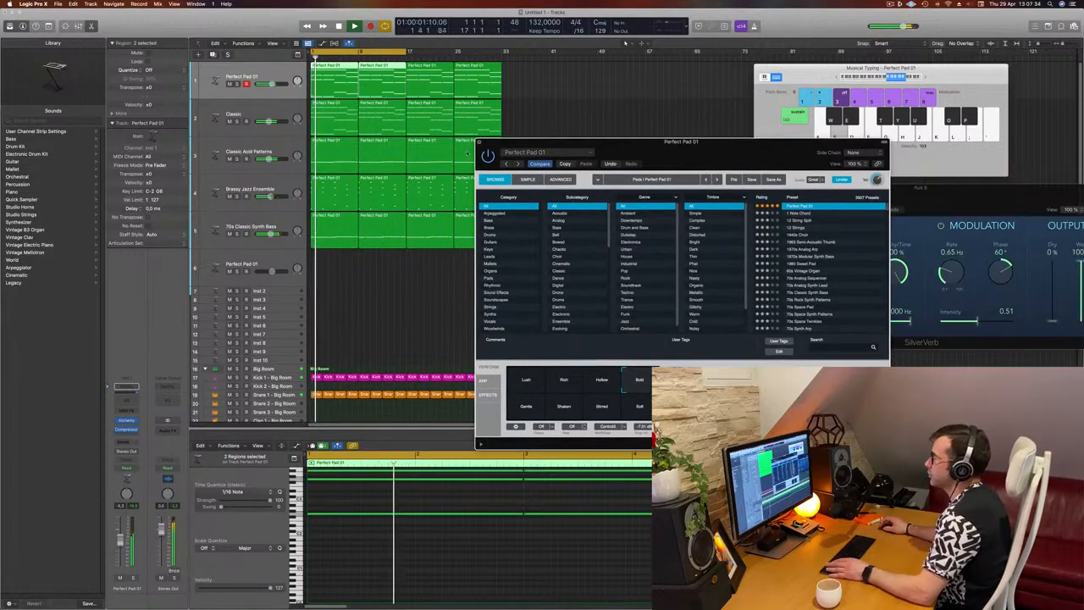
left_click(478, 142)
Extend the cycle range to bar 33 and slightly lower the volume of the Classic Acid Patterns track during playback
left_click(429, 310)
key("space")
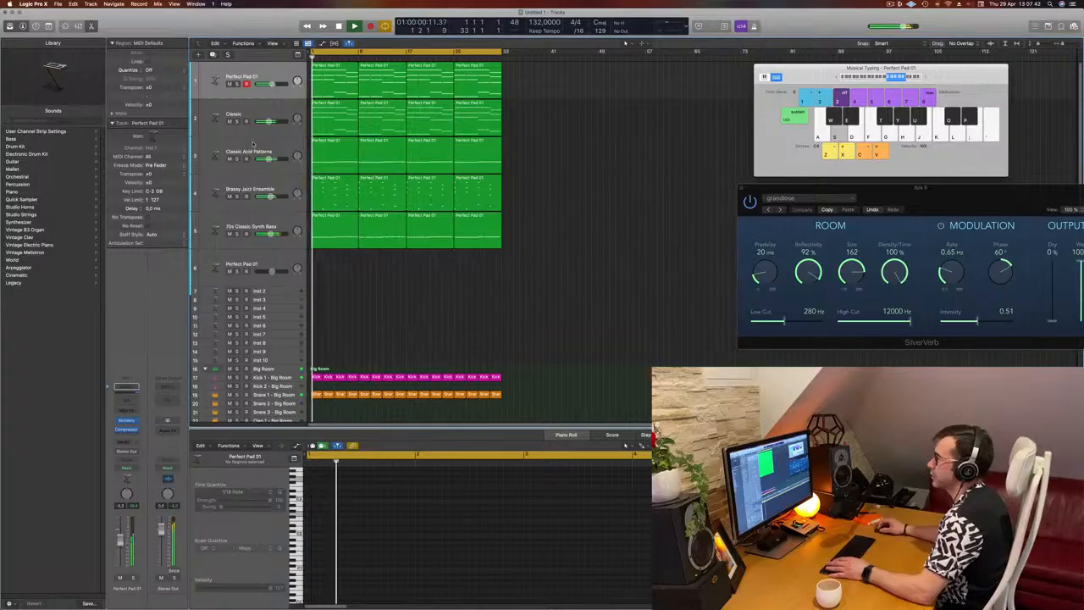
left_click(253, 143)
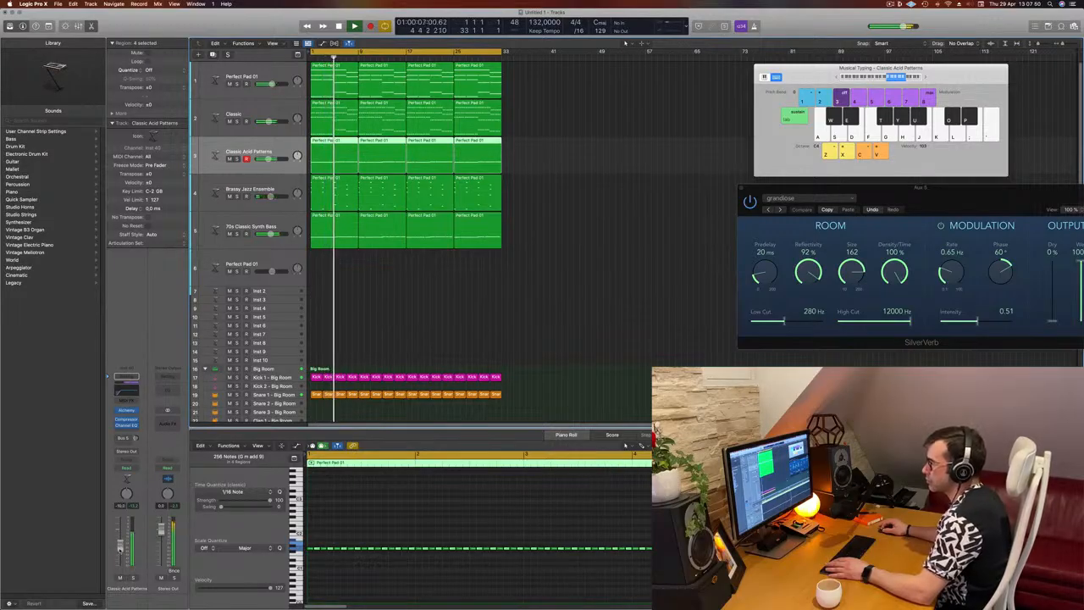
left_click(509, 335)
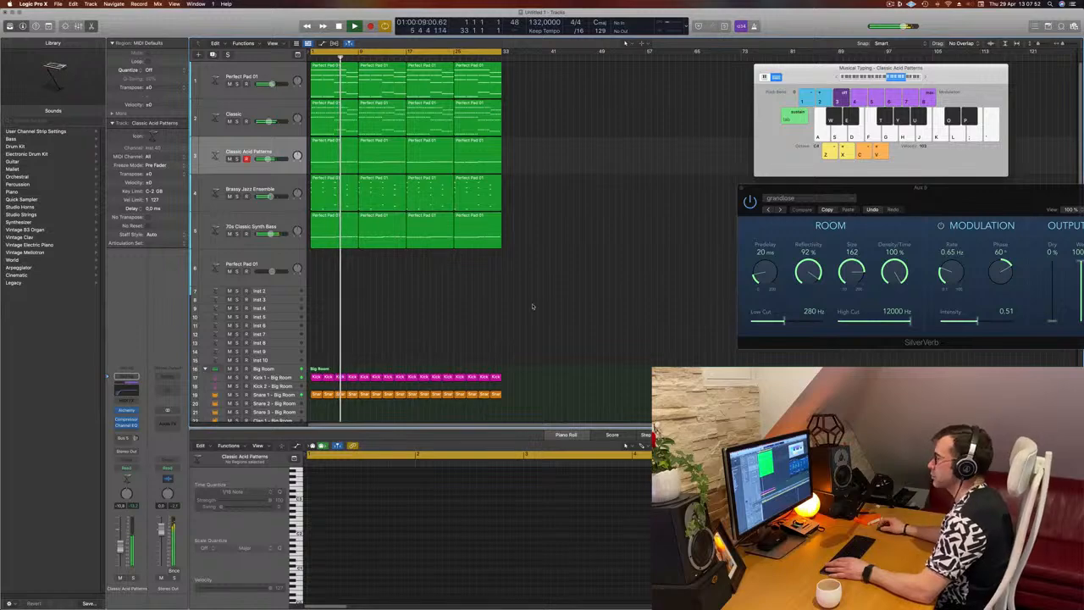
Duplicate the Brassy Jazz Ensemble track and load the Yamaha Grand Piano sound on the new track
left_click(289, 222)
left_click(284, 182)
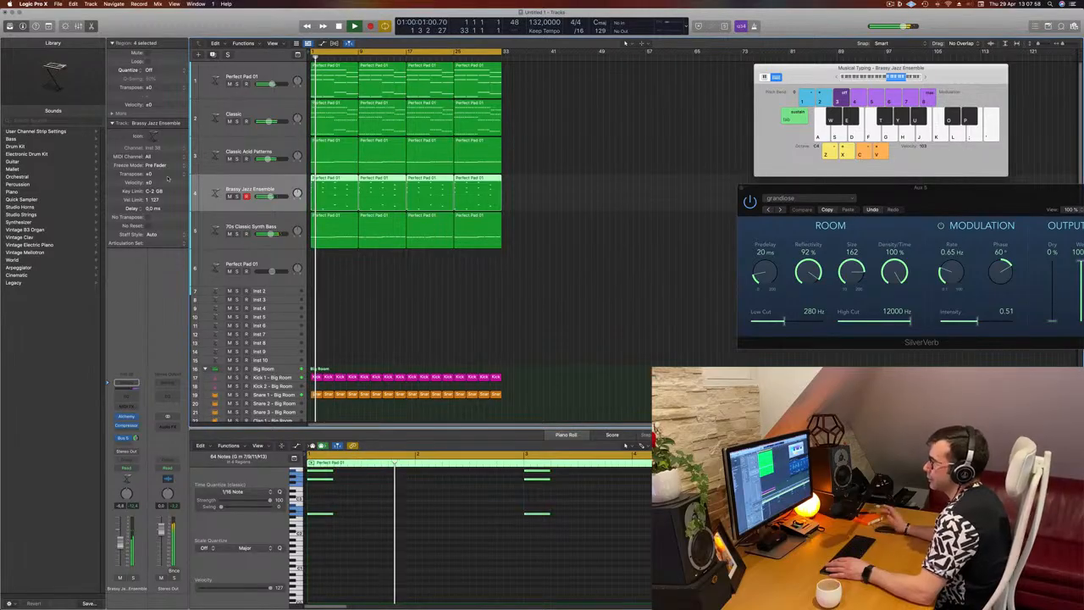
key("super+d")
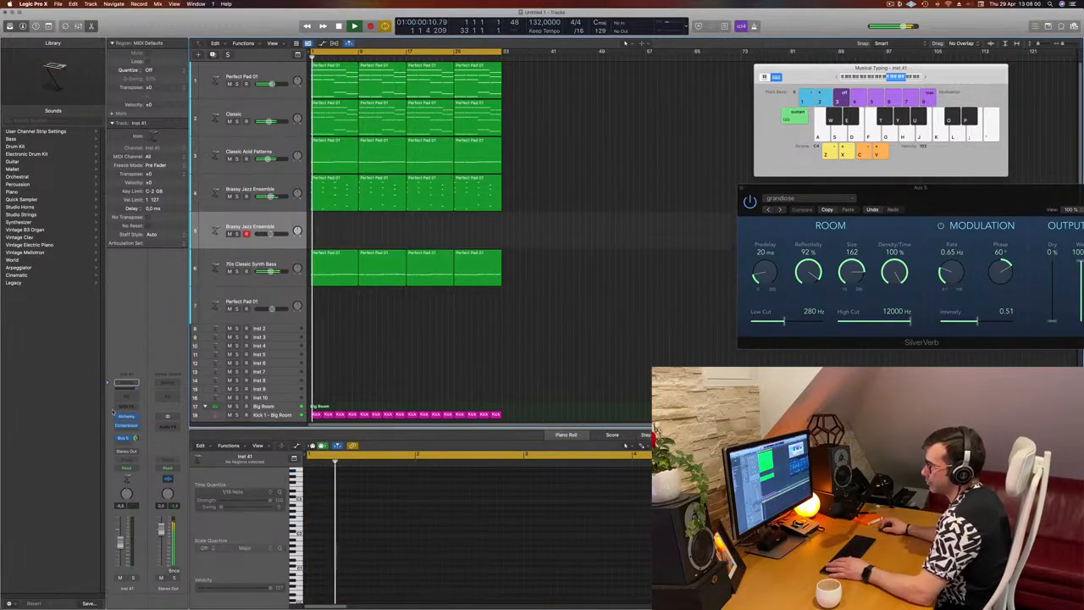
left_click(13, 192)
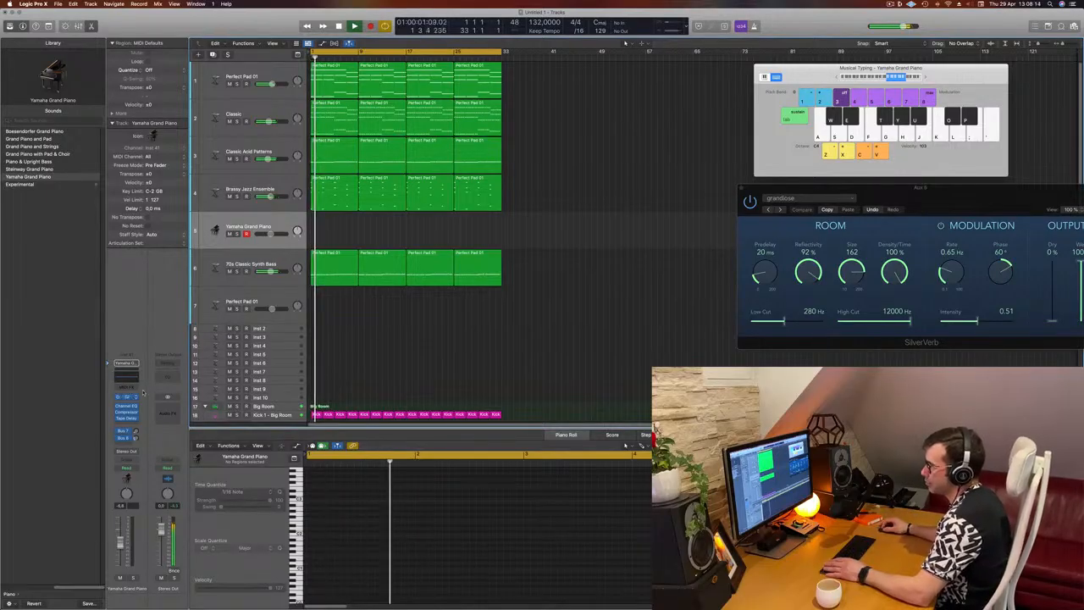
Add a send to Bus 5 (Aux 5) on the Yamaha Grand Piano track
left_click(126, 443)
mouse_move(127, 453)
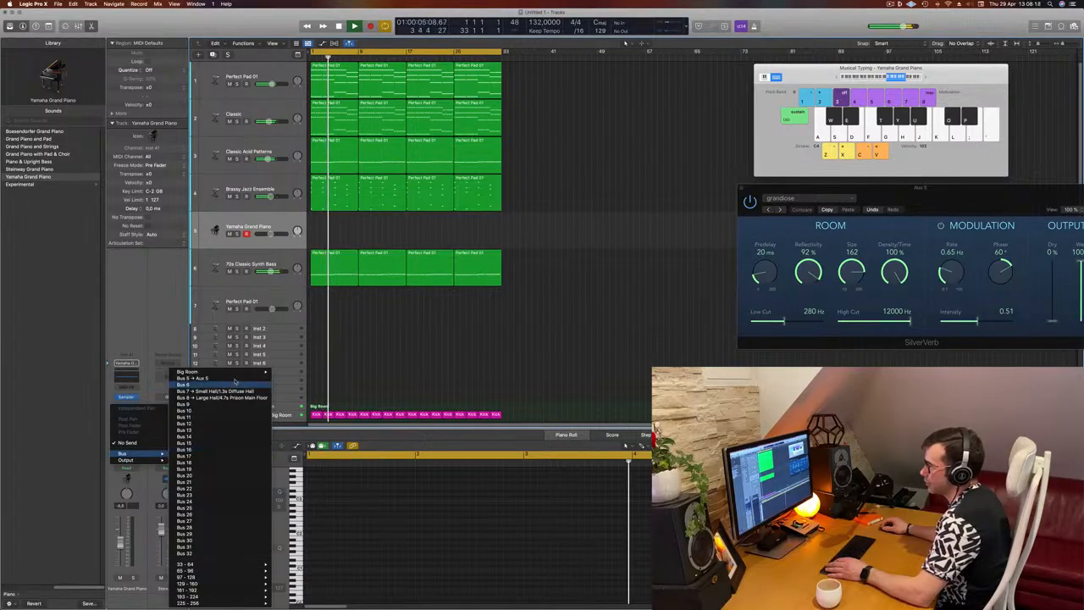
left_click(191, 384)
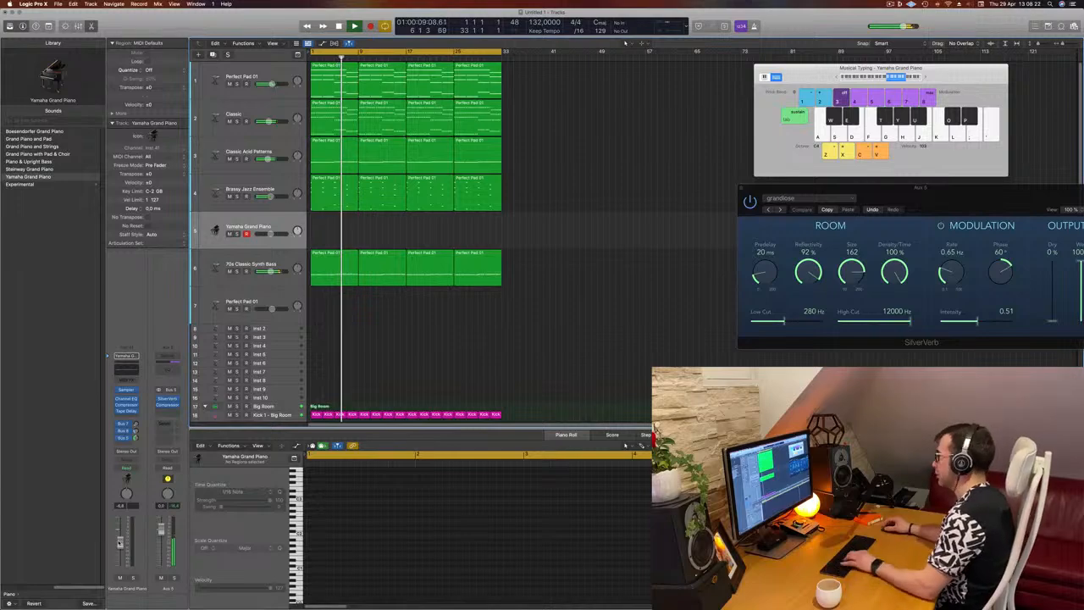
Play a few notes on the Yamaha Grand Piano over the running loop to try out the sound
key("h")
key("j")
key("k")
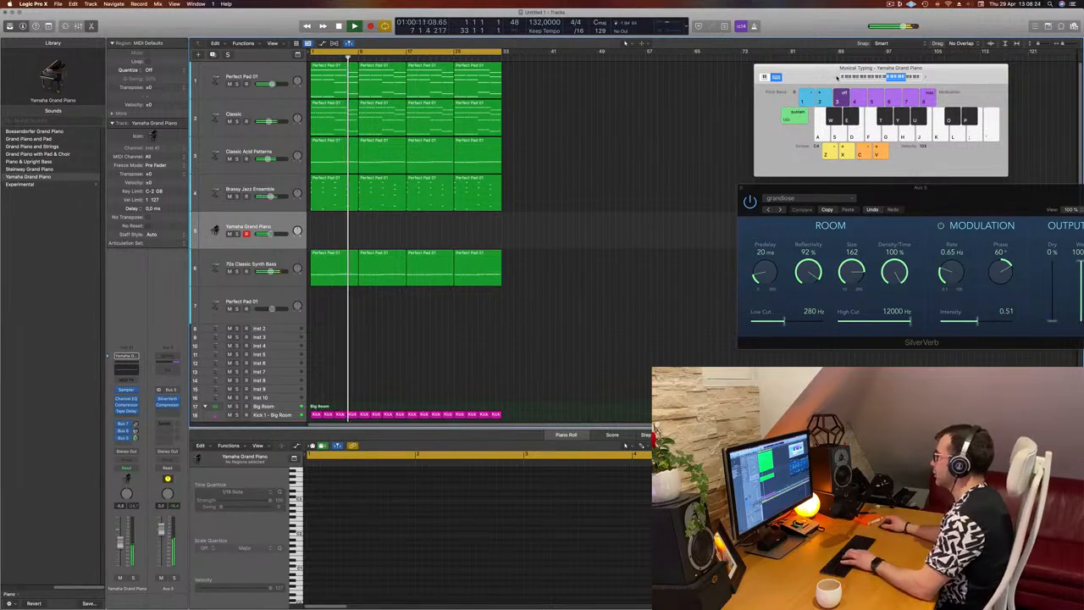
Shift the Musical Typing keyboard down an octave and try a short melody on the Yamaha Grand Piano over the loop
left_click(837, 78)
key("j")
key("h")
key("j")
key("k")
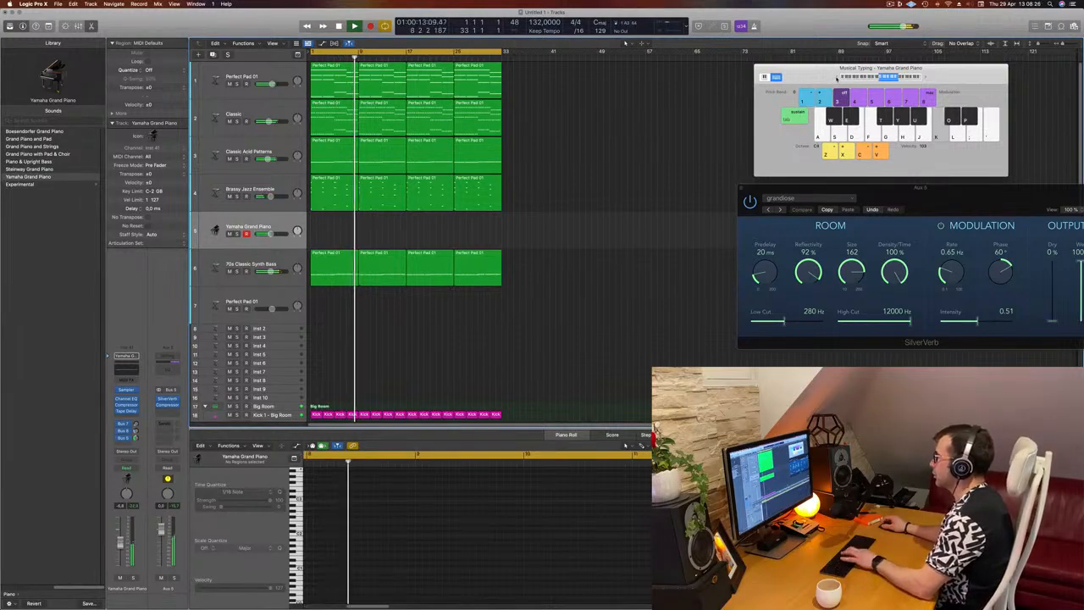
key("l")
key("k")
left_click_drag(121, 543, 121, 533)
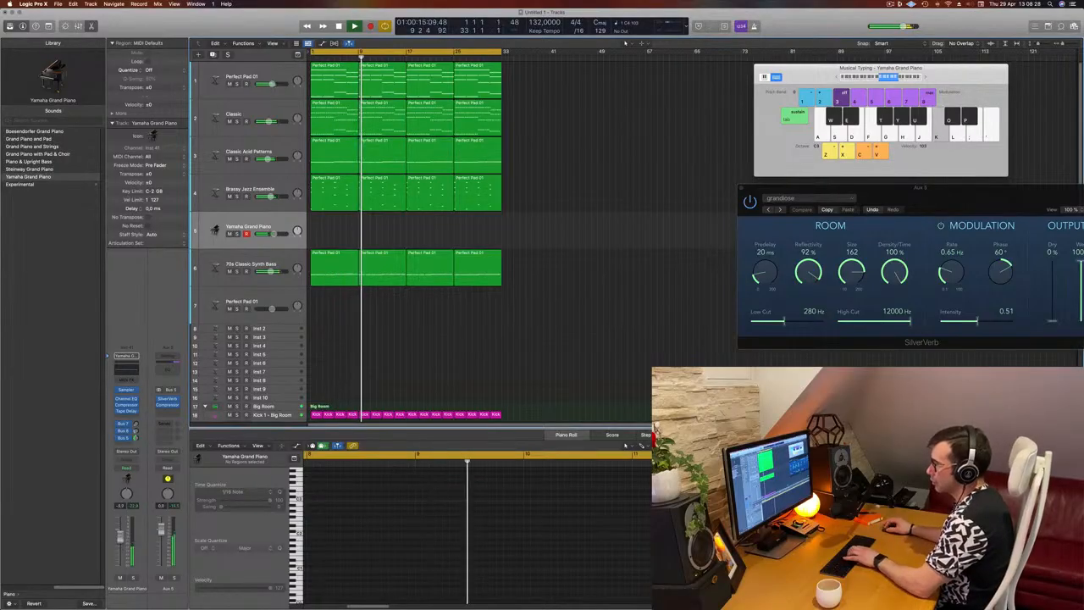
key("j")
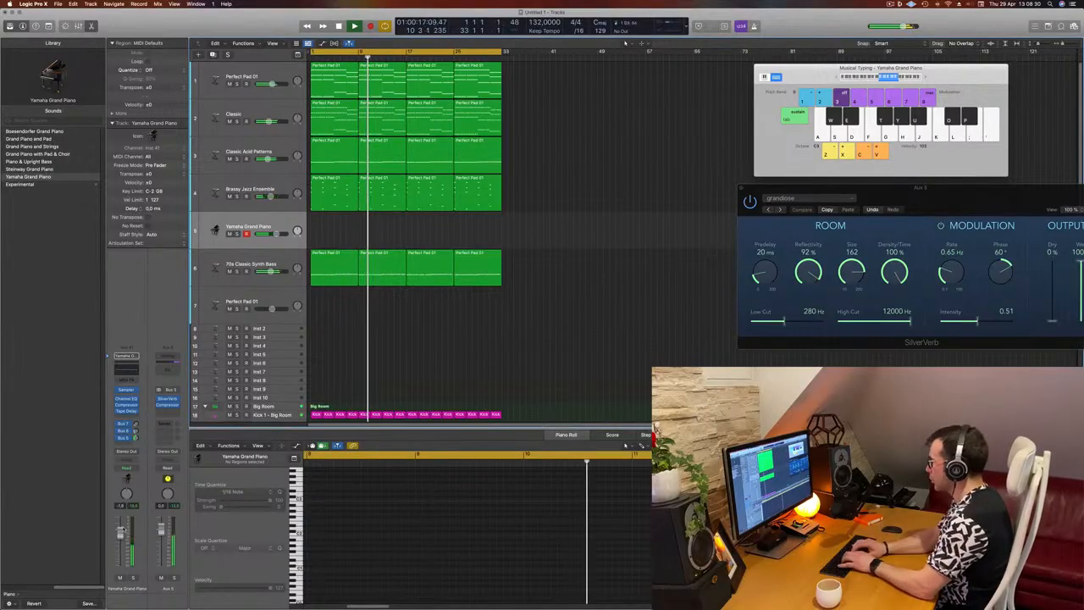
key("l")
key("l")
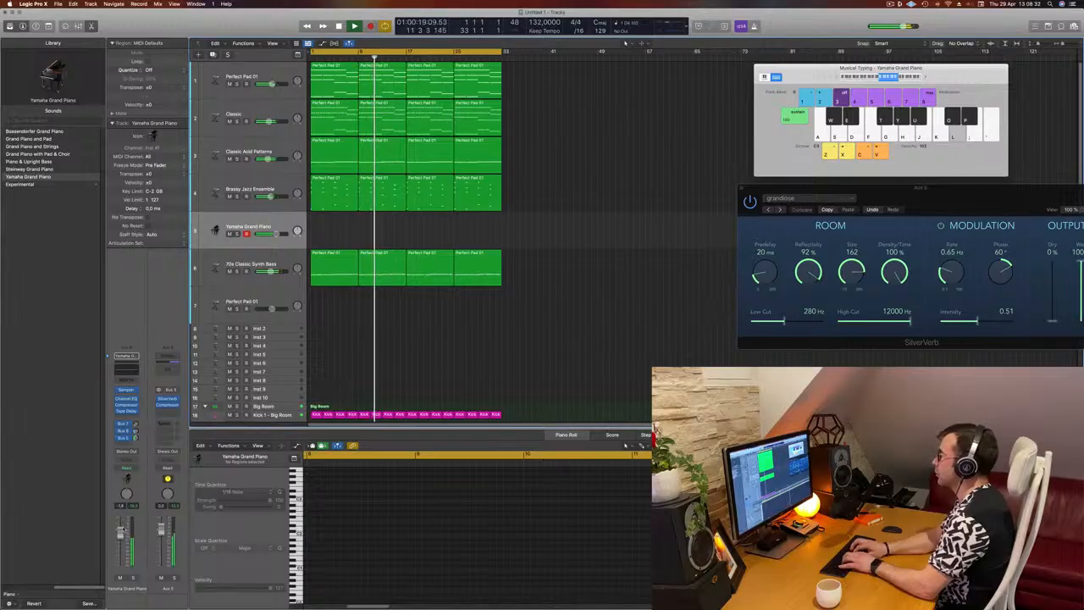
key("semicolon")
key("apostrophe")
key("apostrophe")
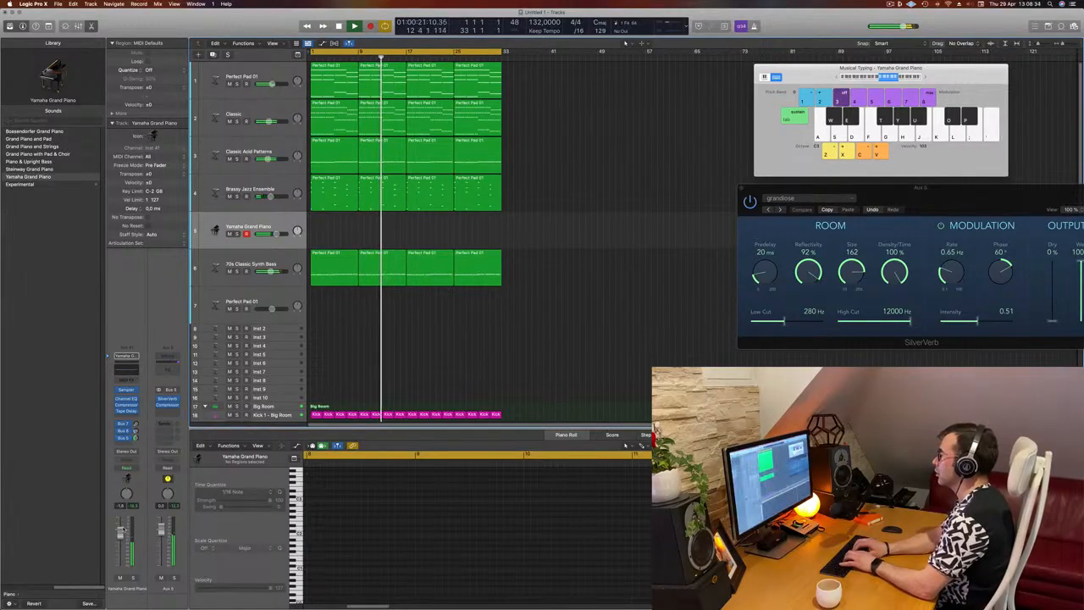
key("apostrophe")
key("apostrophe")
key("semicolon")
key("apostrophe")
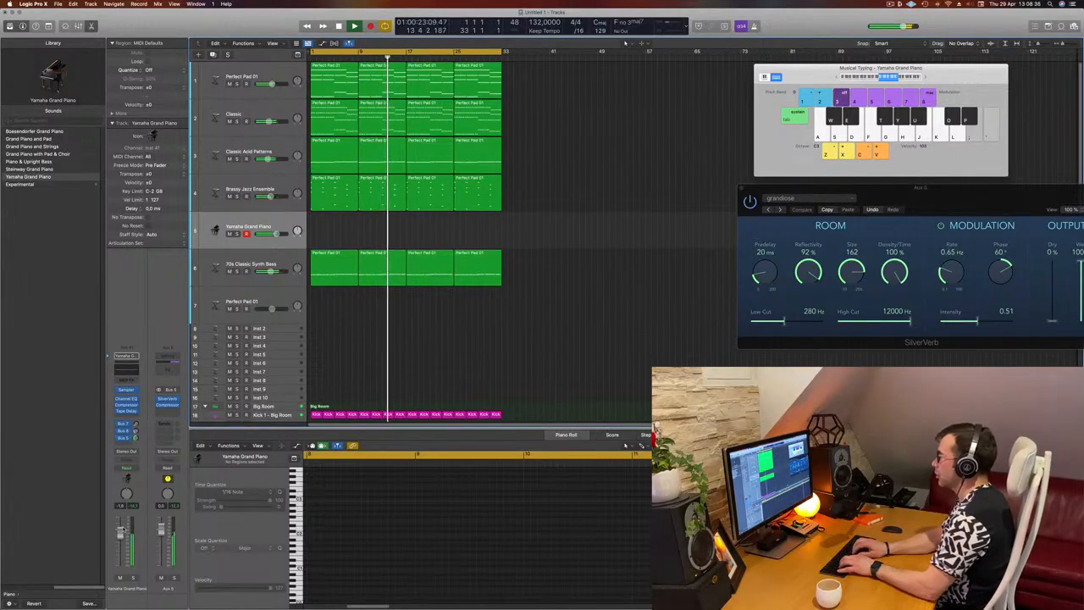
Try a lower-register phrase on the Yamaha Grand Piano and raise its channel volume a little further
key("f")
key("f")
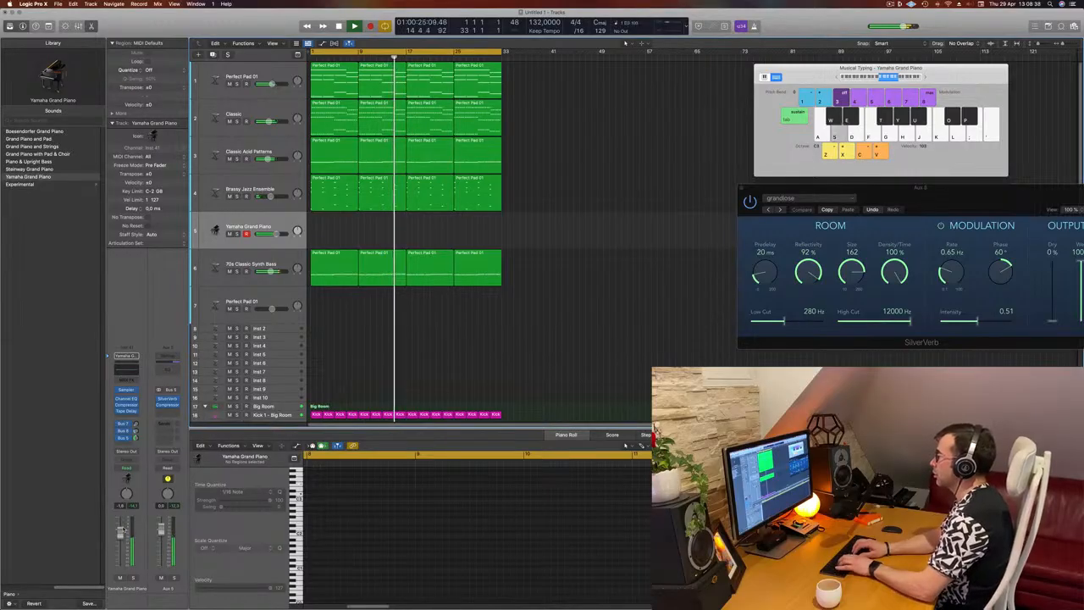
key("s")
key("d")
key("f")
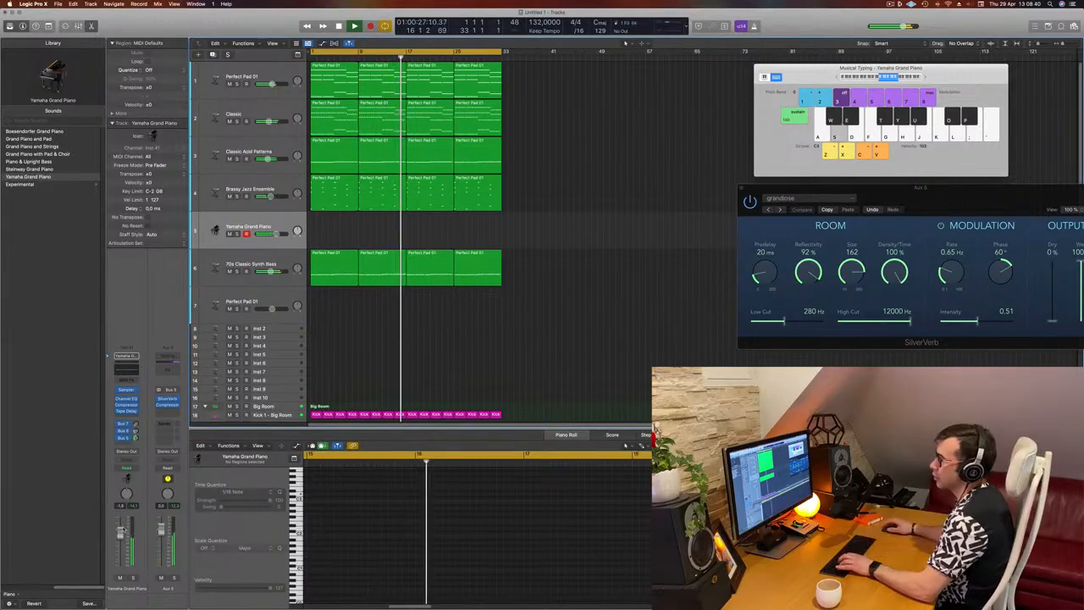
key("s")
key("d")
key("s")
left_click_drag(118, 535, 121, 527)
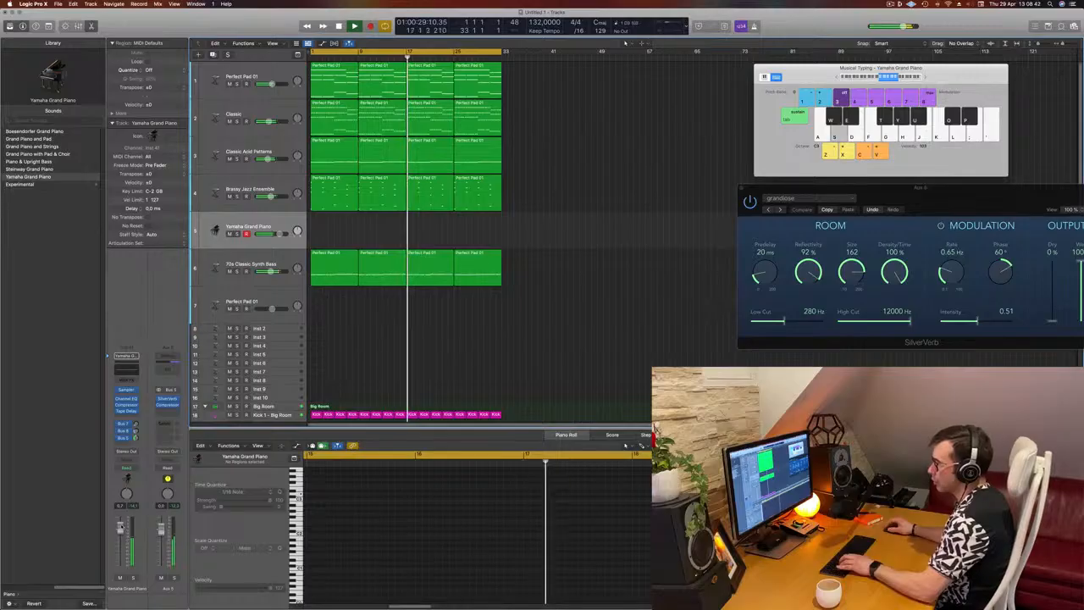
Rehearse melody ideas on the Yamaha Grand Piano over the remaining bars of the loop
key("s")
key("d")
key("f")
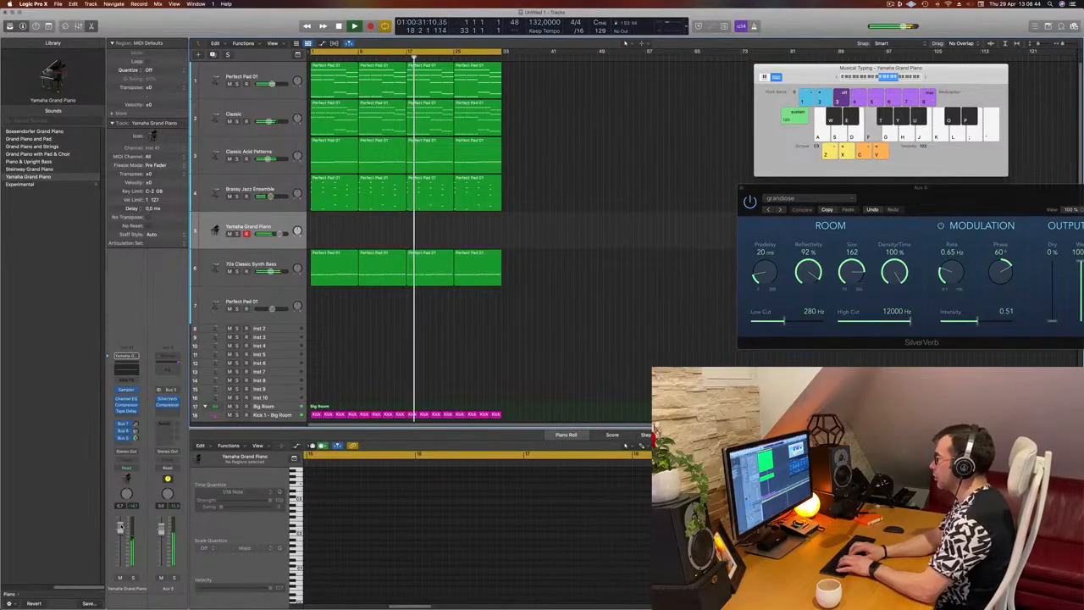
key("j")
key("k")
key("l")
key("l")
key("l")
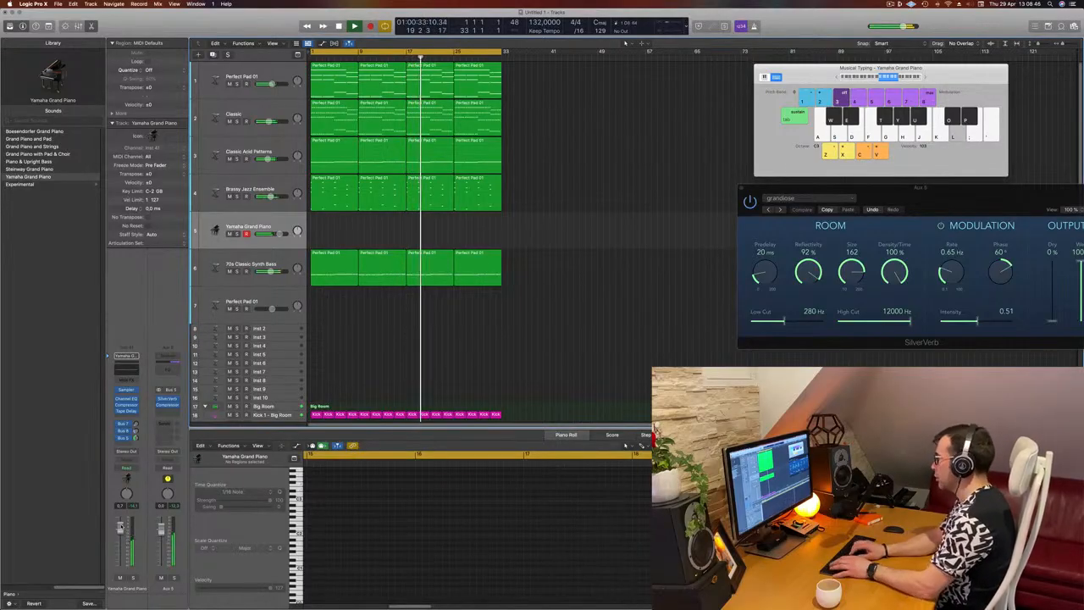
key("k")
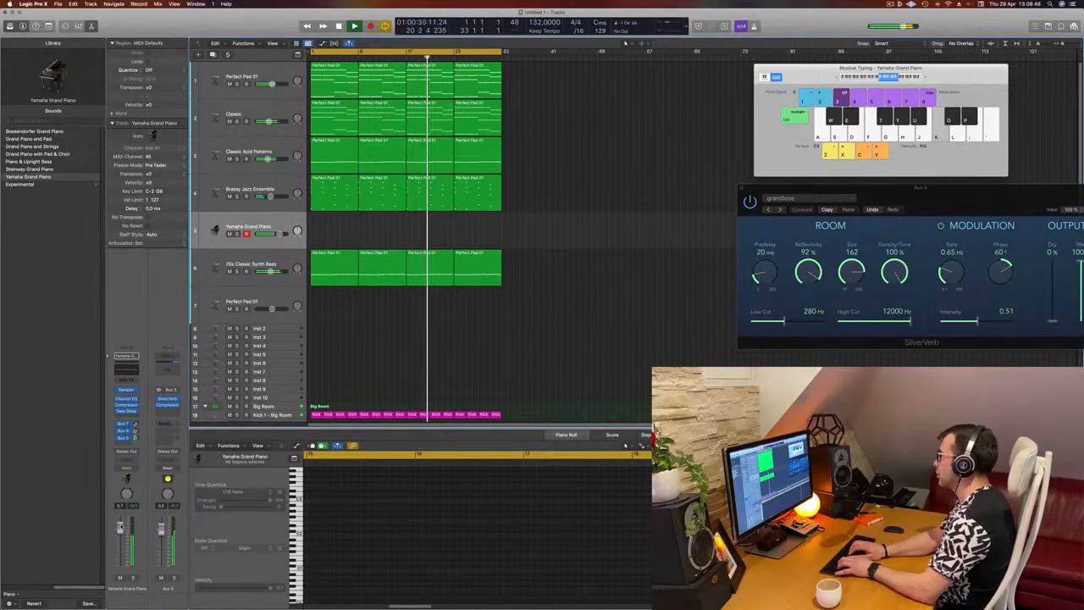
key("apostrophe")
key("semicolon")
key("apostrophe")
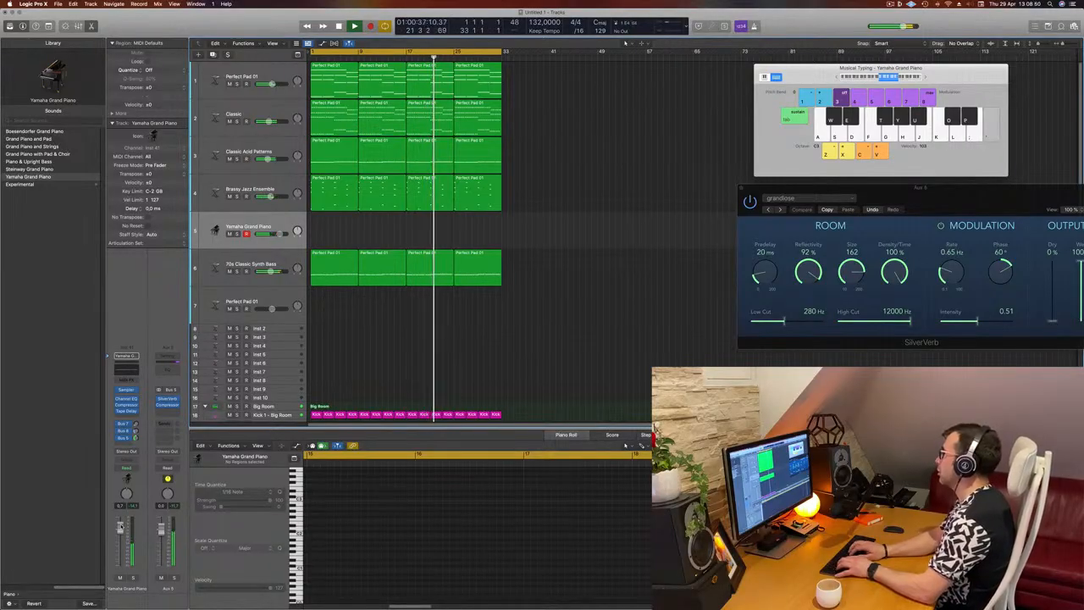
key("semicolon")
key("k")
key("k")
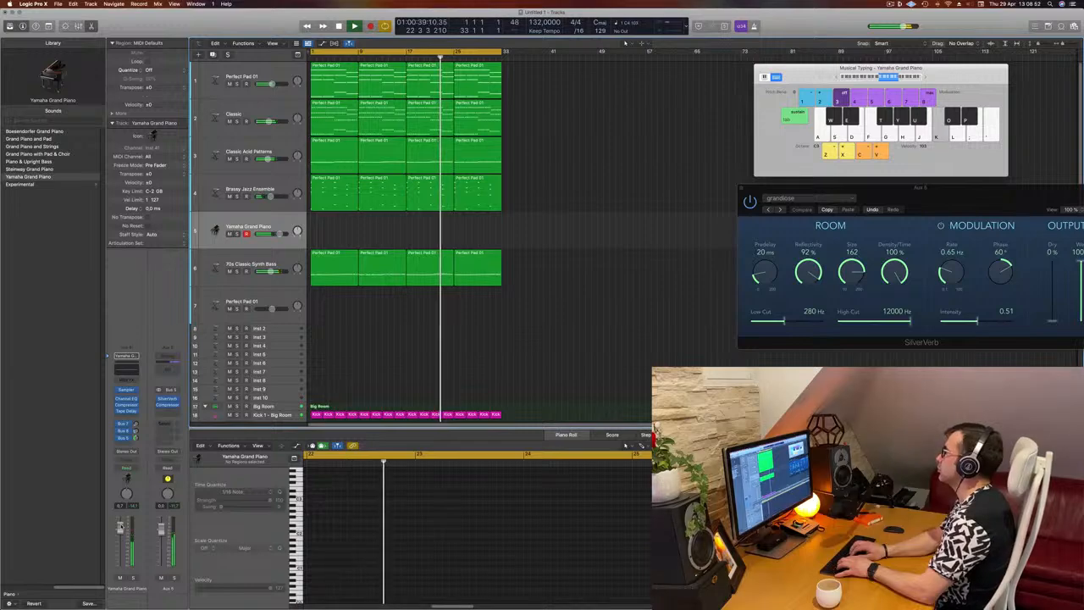
key("apostrophe")
key("apostrophe")
key("k")
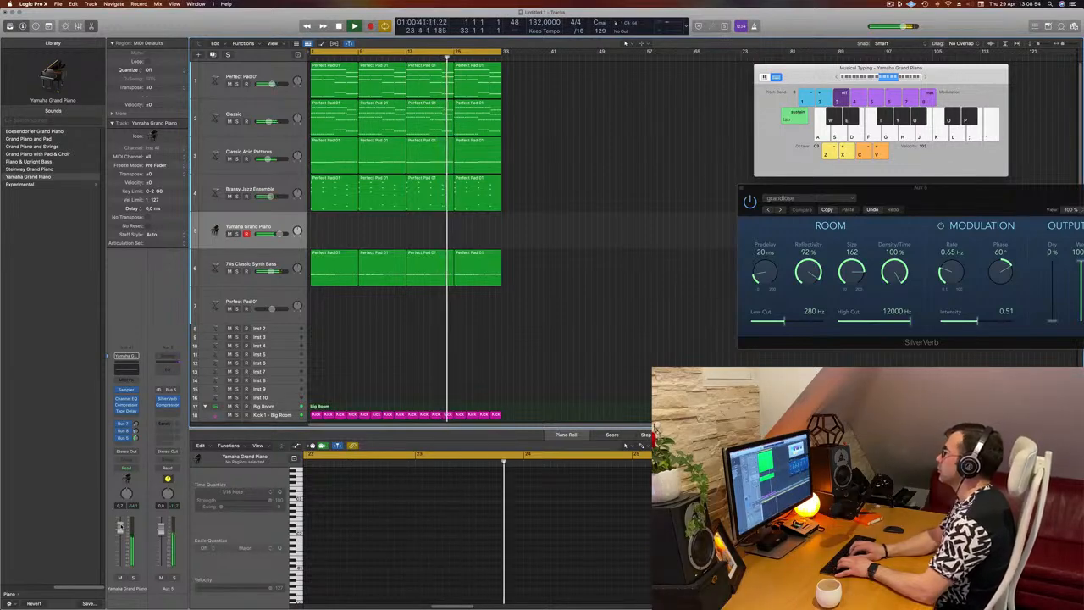
key("k")
key("semicolon")
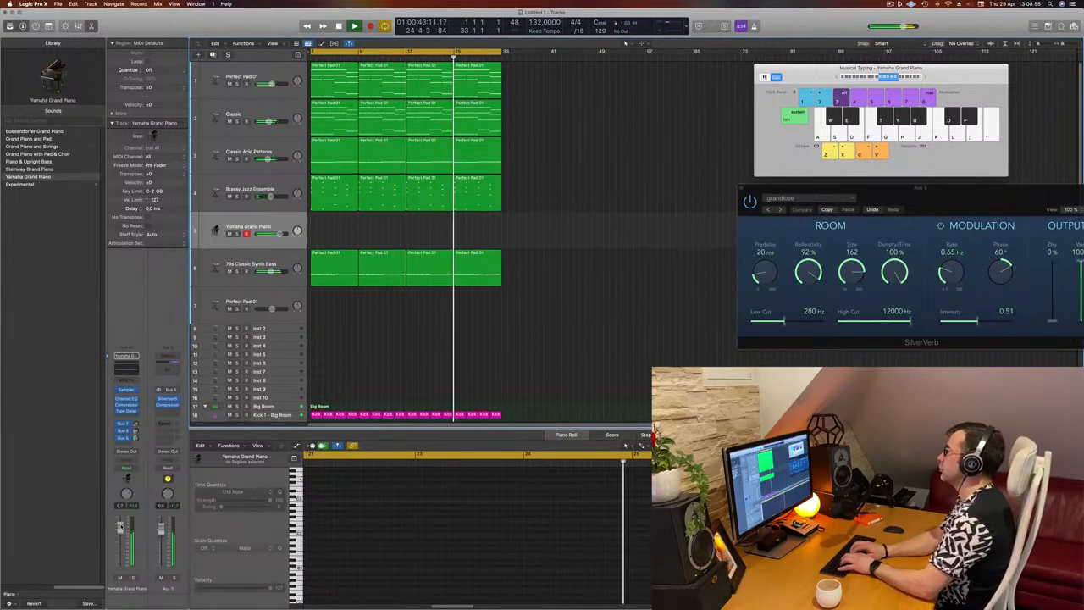
key("g")
key("g")
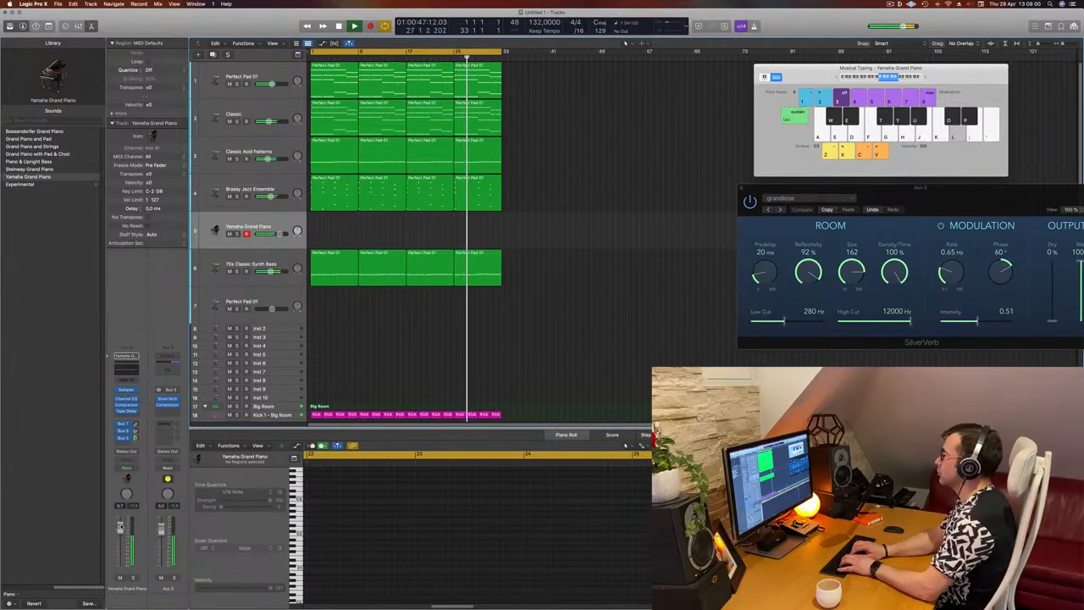
key("g")
key("g")
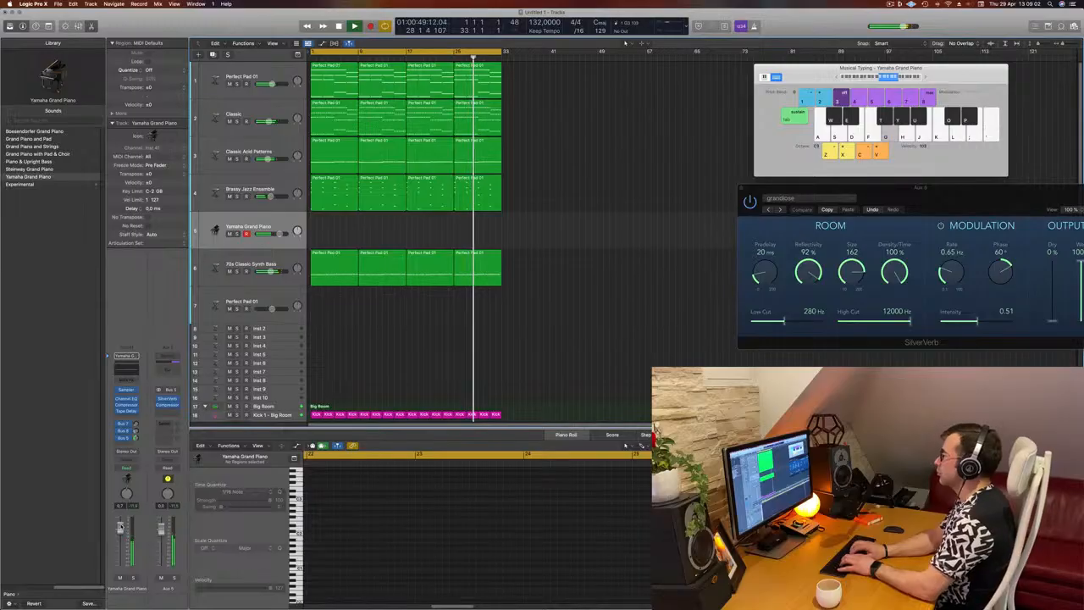
key("k")
key("l")
key("semicolon")
key("l")
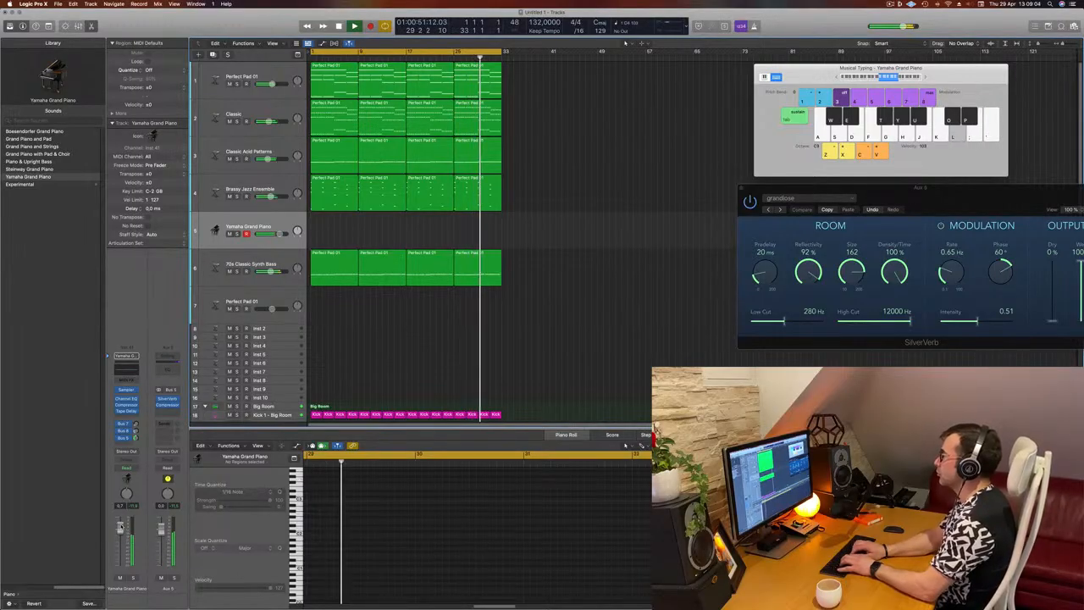
key("k")
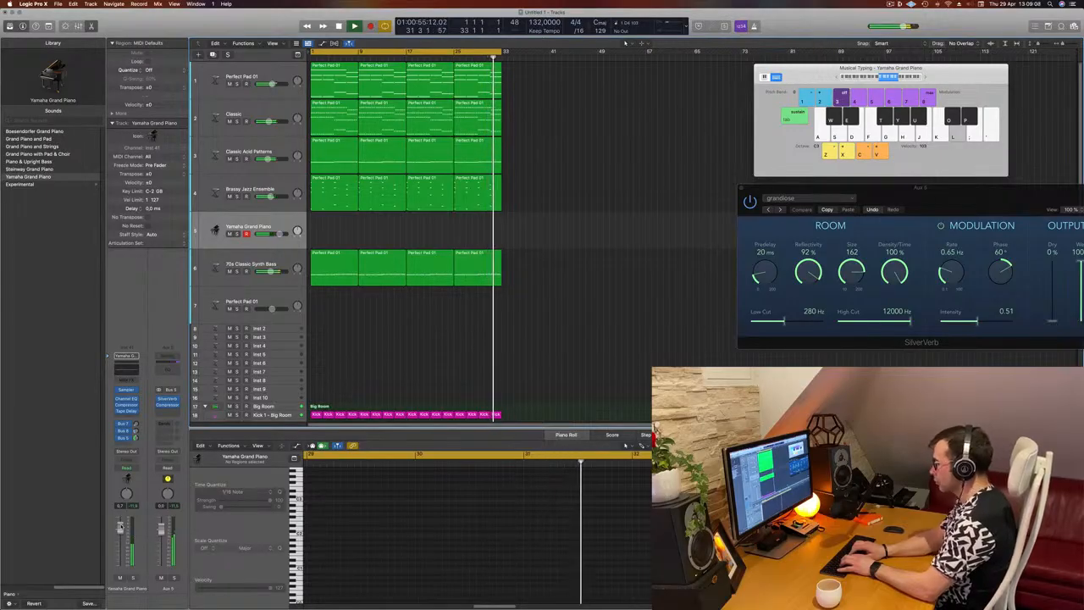
key("k")
Record a piano melody on the Yamaha Grand Piano track from bar 1 and play the take back
key("r")
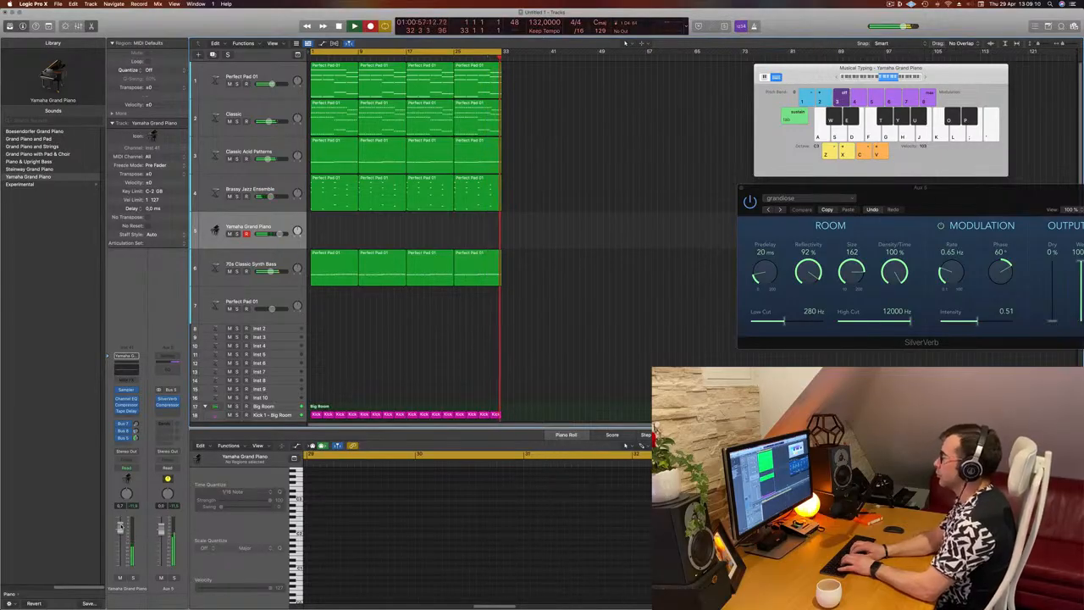
key("g")
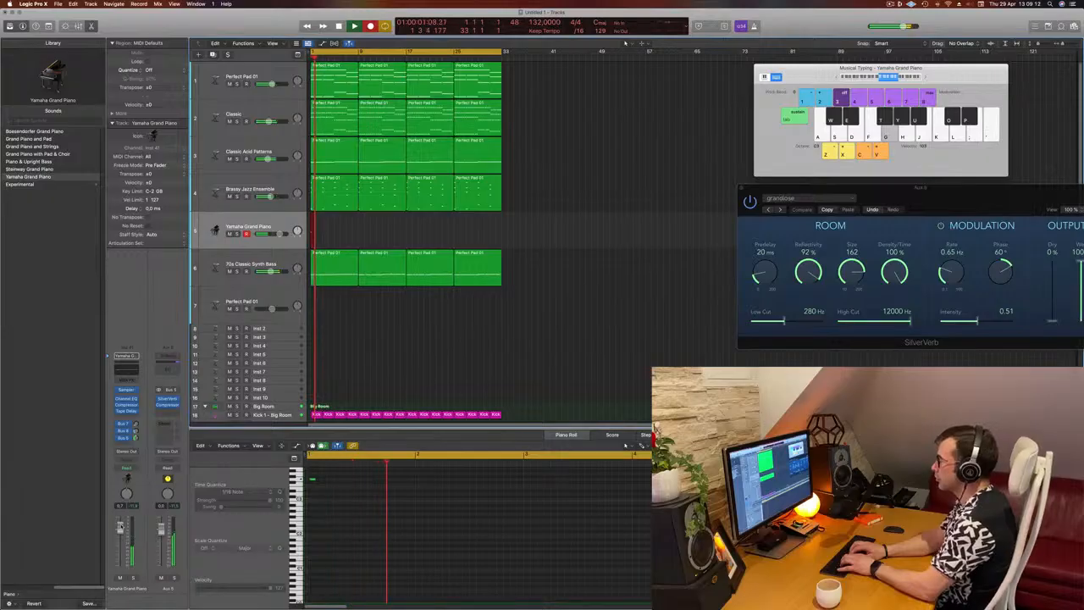
key("l")
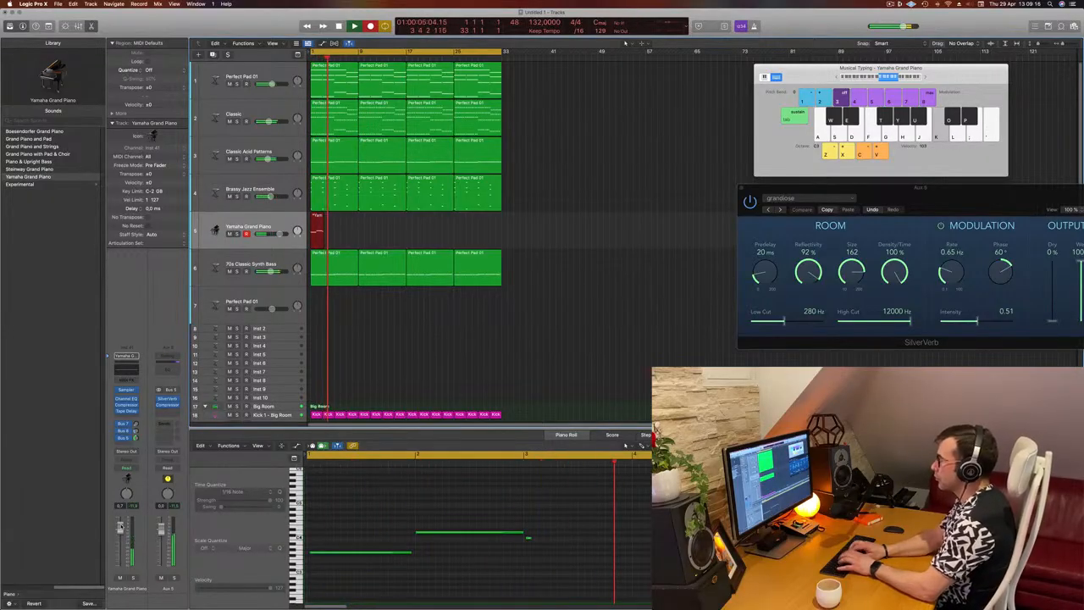
key("g")
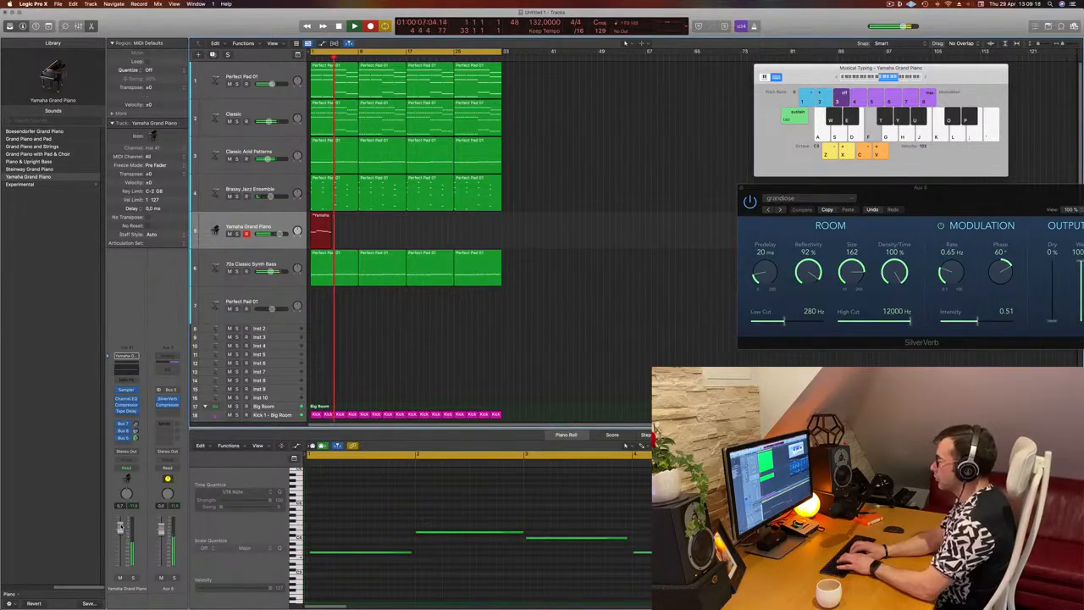
key("semicolon")
key("l")
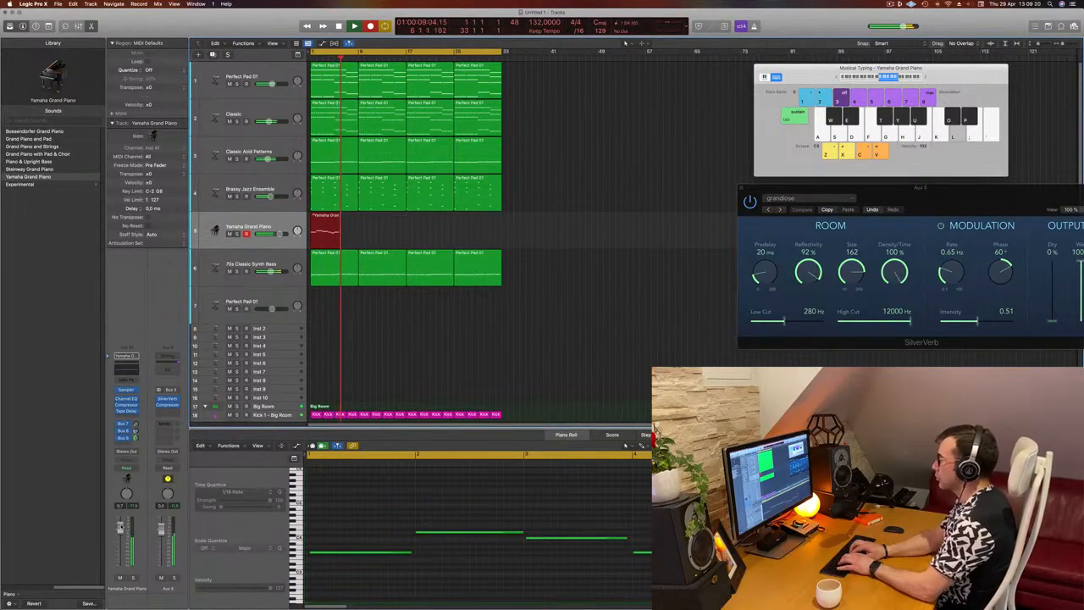
key("k")
key("g")
key("space")
Quantize all notes of the recorded Yamaha Grand Piano region to 1/16 notes during playback
key("space")
key("space")
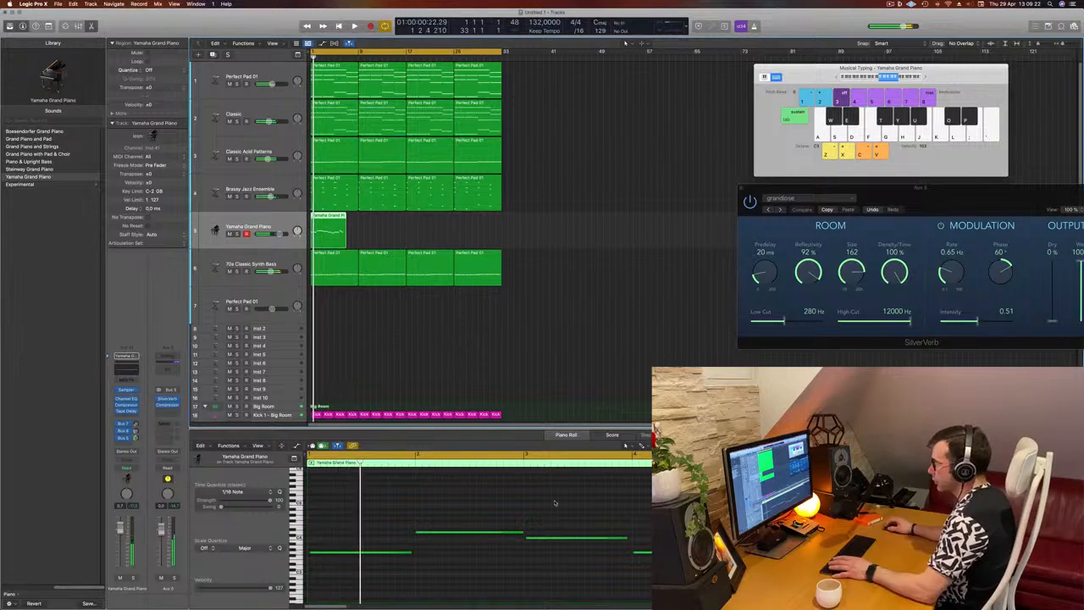
key("space")
left_click(551, 500)
key("super+a")
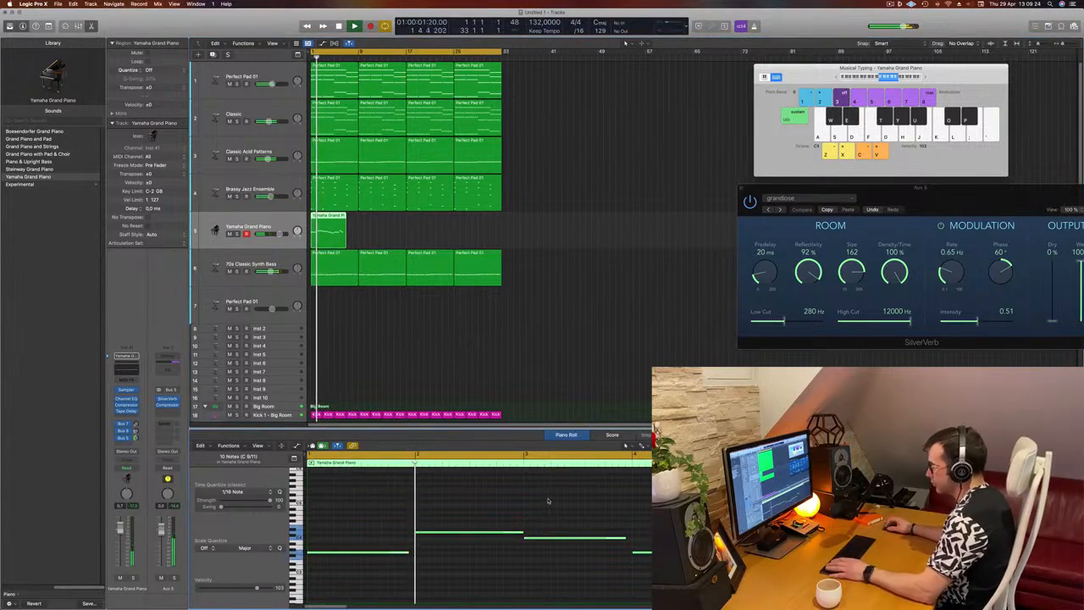
left_click(487, 493)
key("super+Left")
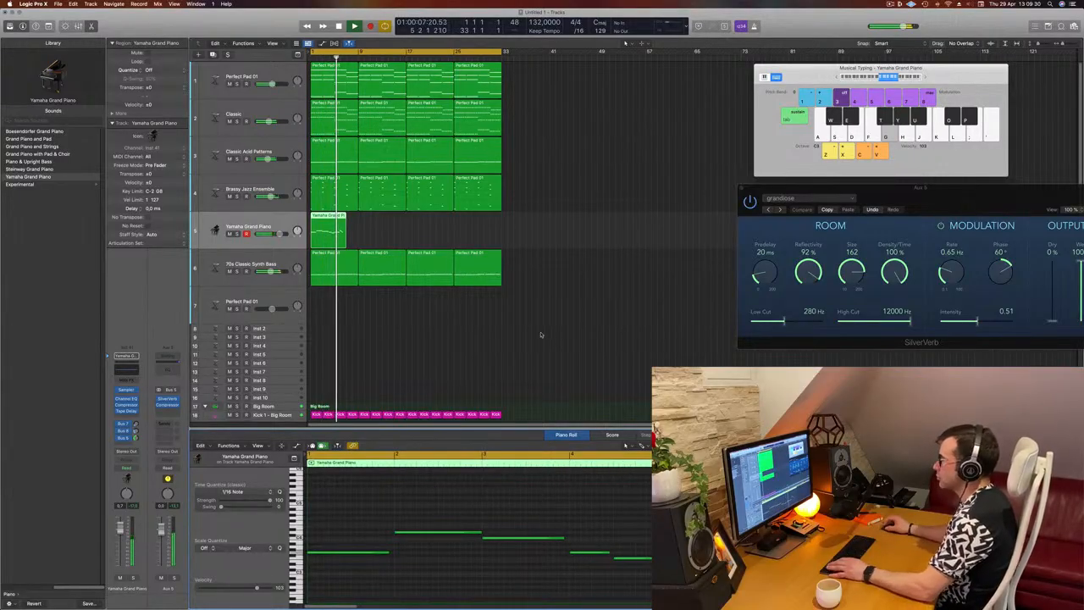
Split the Yamaha Grand Piano region at bar 5 and delete the part after the cut
scroll(361, 229, "up", 5)
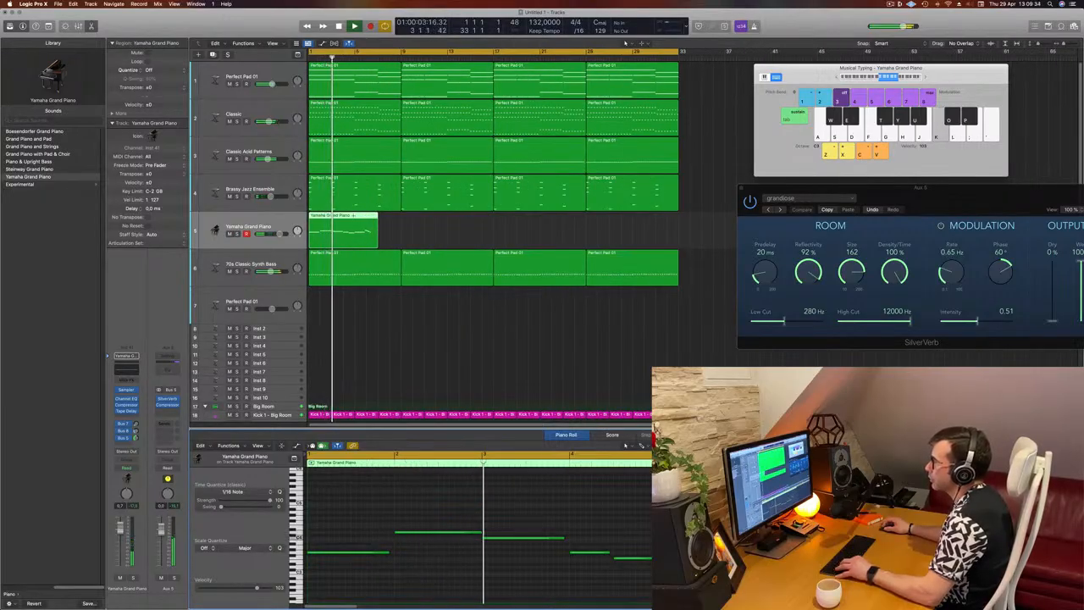
double_click(356, 222, "super")
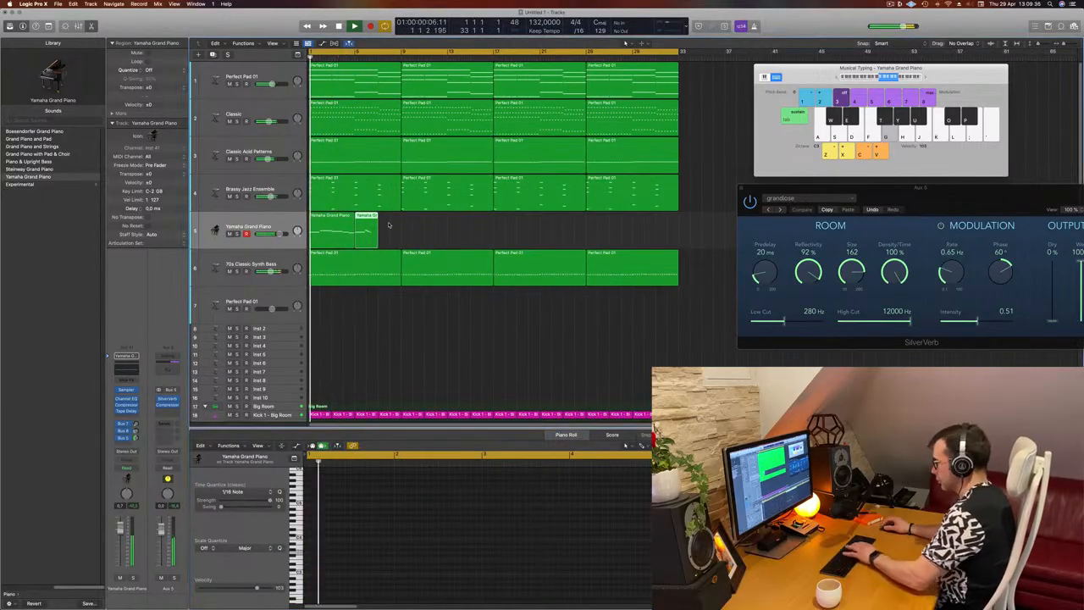
key("Delete")
left_click(343, 226)
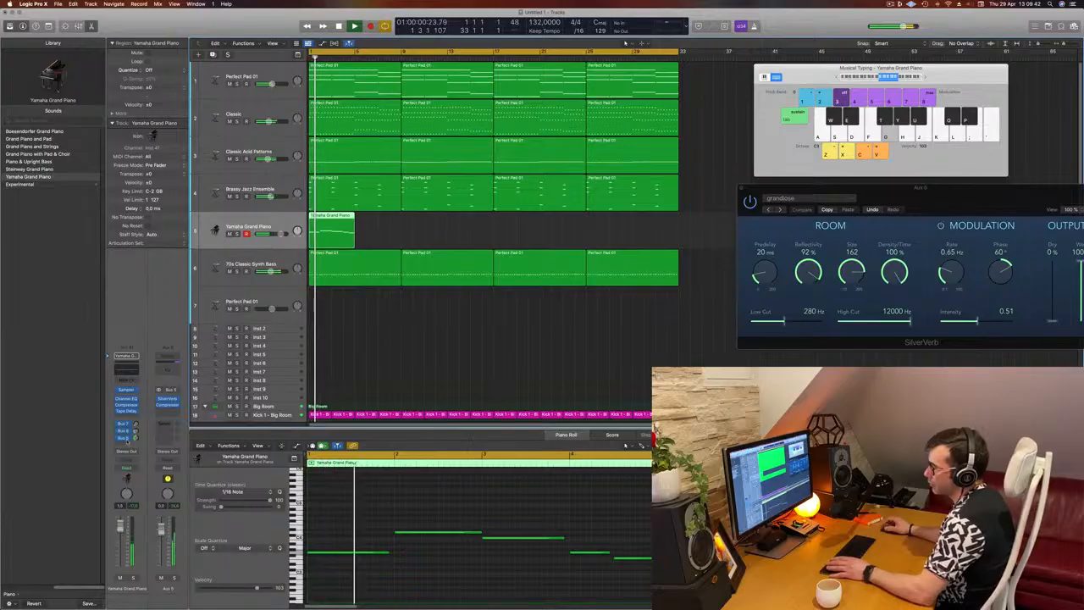
Open the Yamaha Grand Piano track's Channel EQ and Compressor to inspect the sound while the loop plays
key("space")
key("space")
key("space")
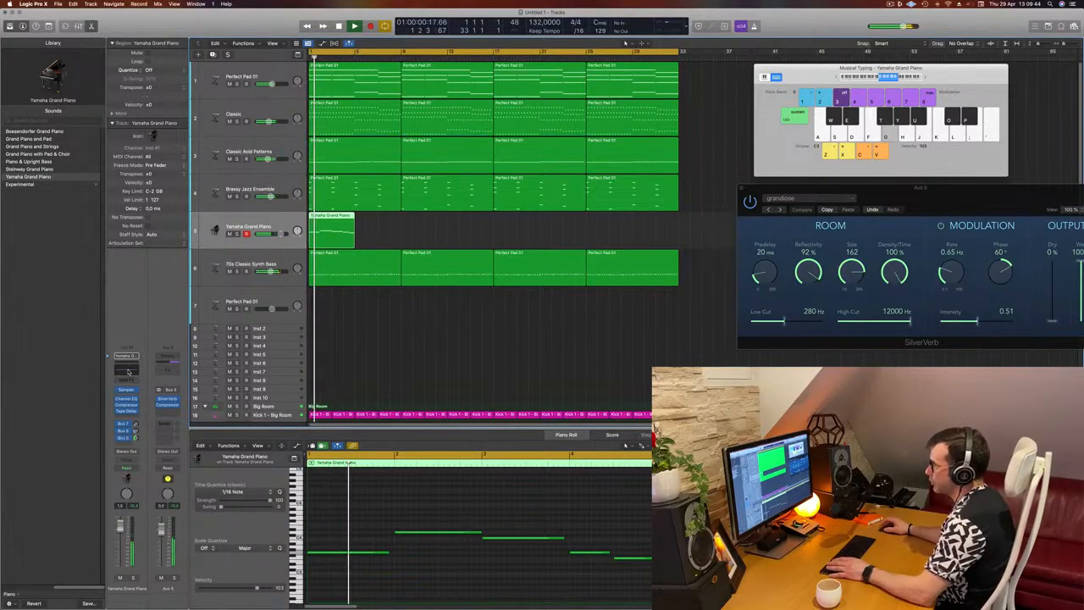
left_click(127, 370)
left_click_drag(392, 110, 533, 110)
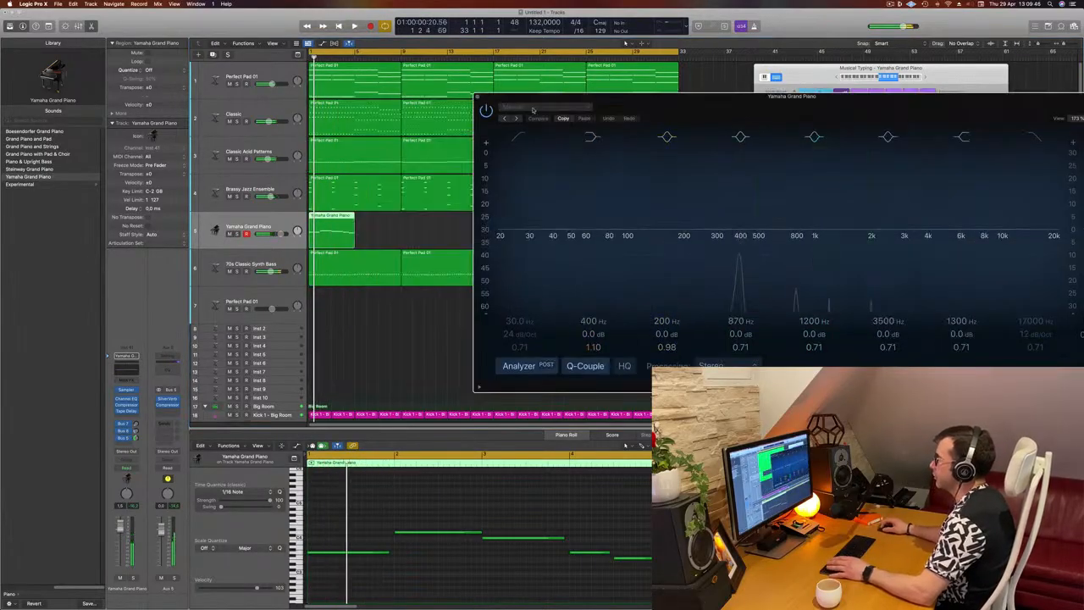
key("space")
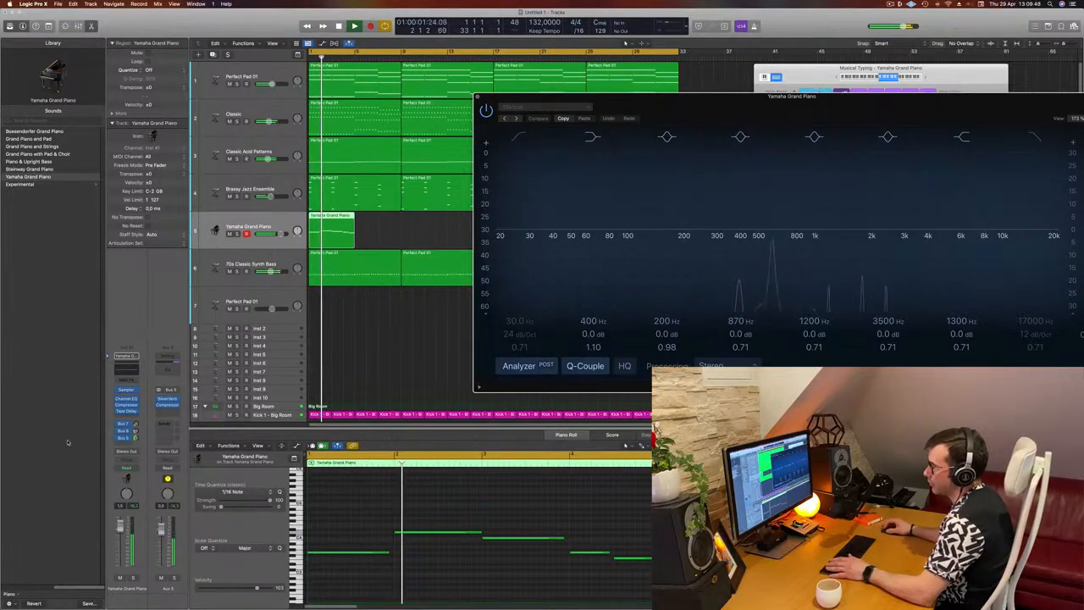
left_click(125, 406)
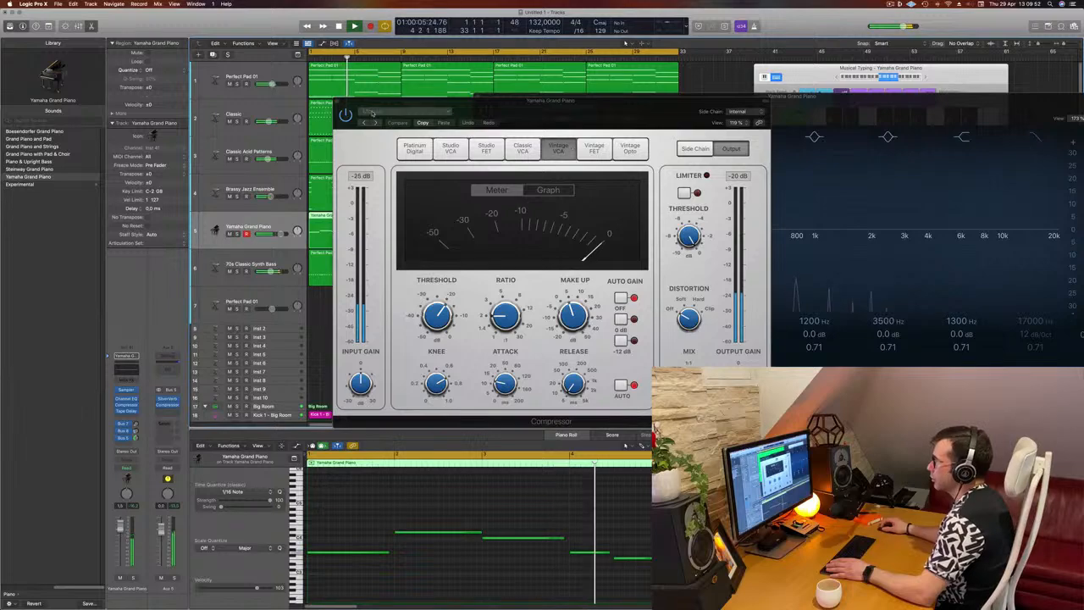
Close the Yamaha Grand Piano's Compressor and Channel EQ windows and restart playback from bar 1
left_click(336, 101)
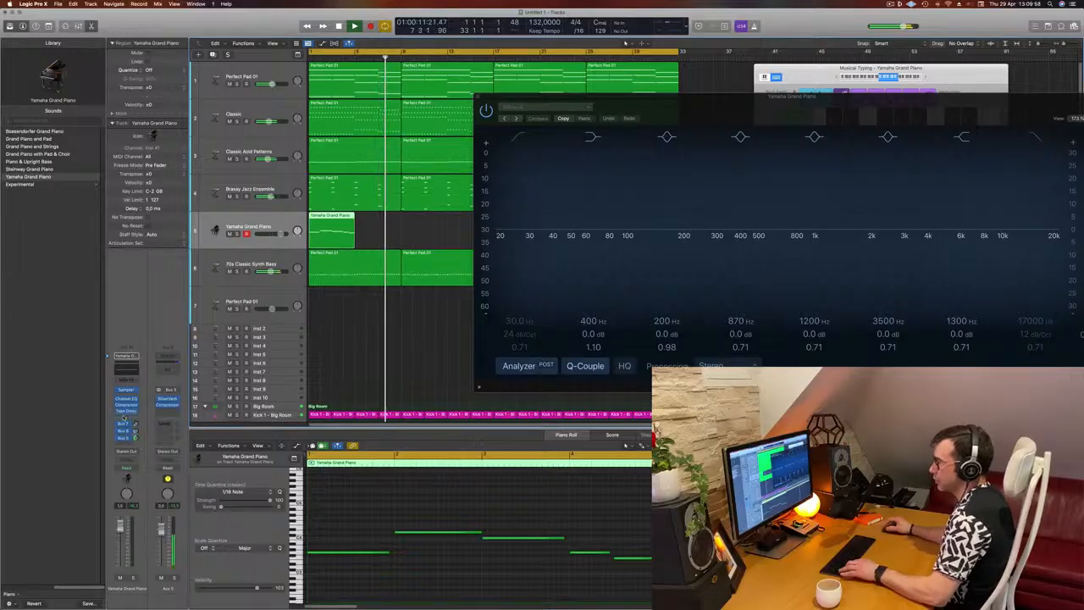
key("Return")
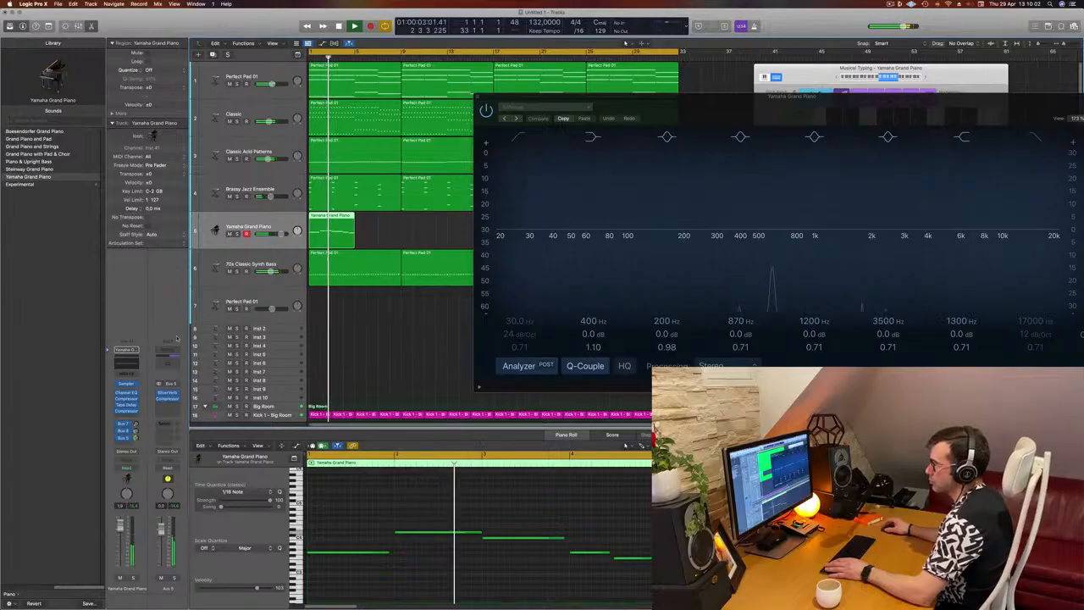
key("super+w")
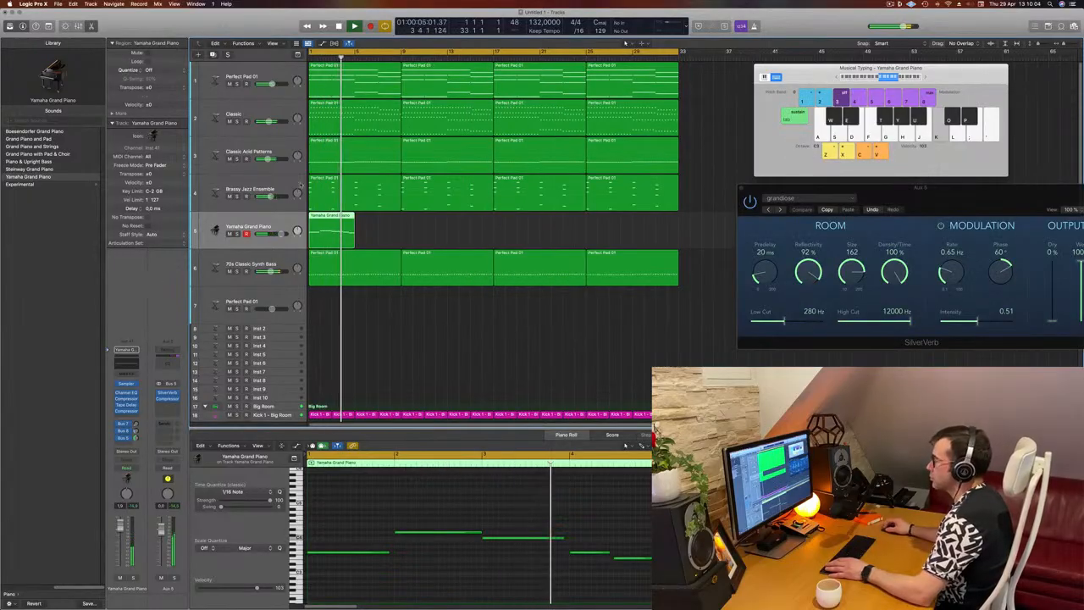
In the Yamaha Grand Piano's Channel EQ, boost 3560 Hz by 3.7 dB and set the high shelf to 398 Hz with a 4.0 dB boost
left_click(127, 363)
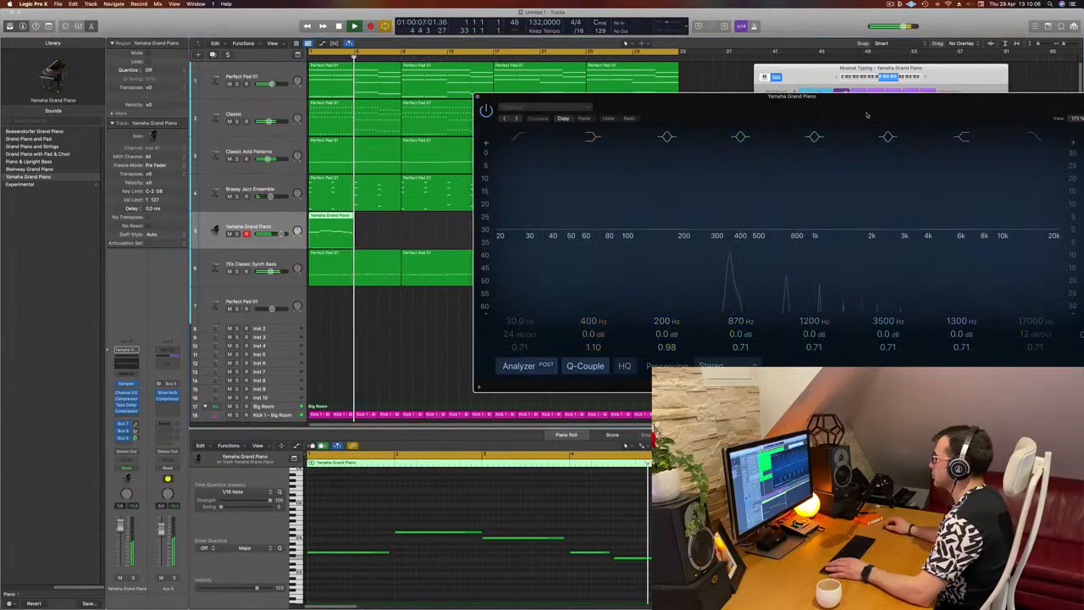
left_click_drag(866, 108, 690, 101)
key("space")
key("space")
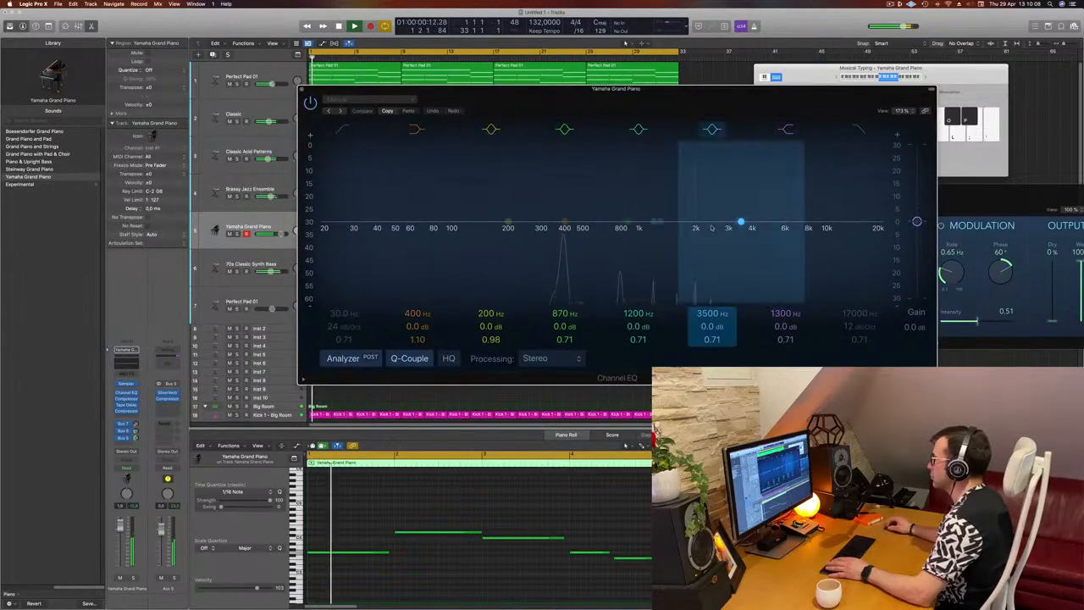
left_click_drag(739, 223, 742, 212)
left_click_drag(660, 222, 660, 215)
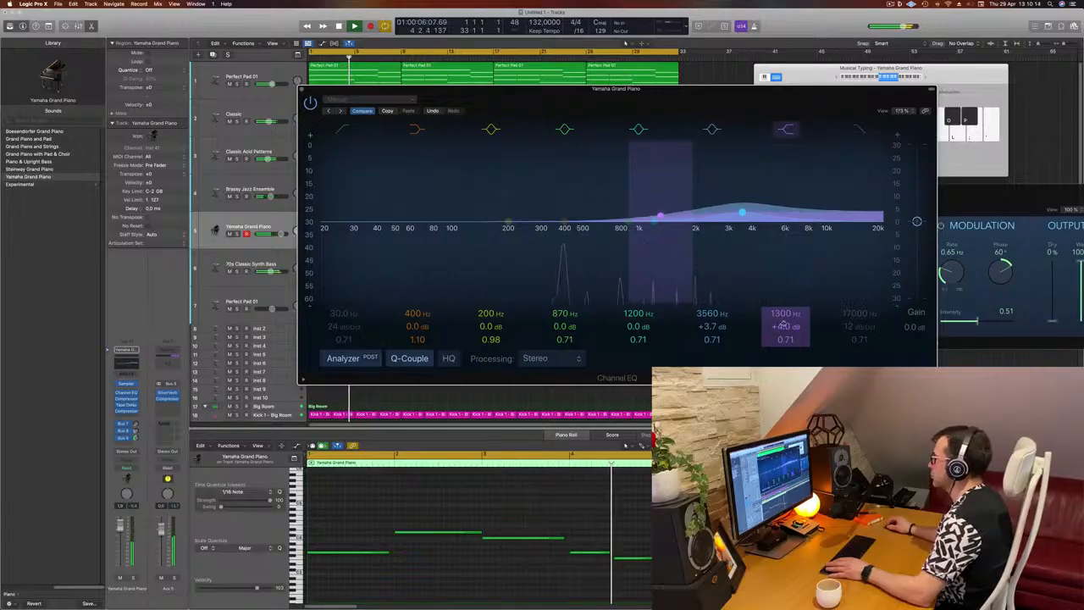
left_click_drag(784, 314, 784, 339)
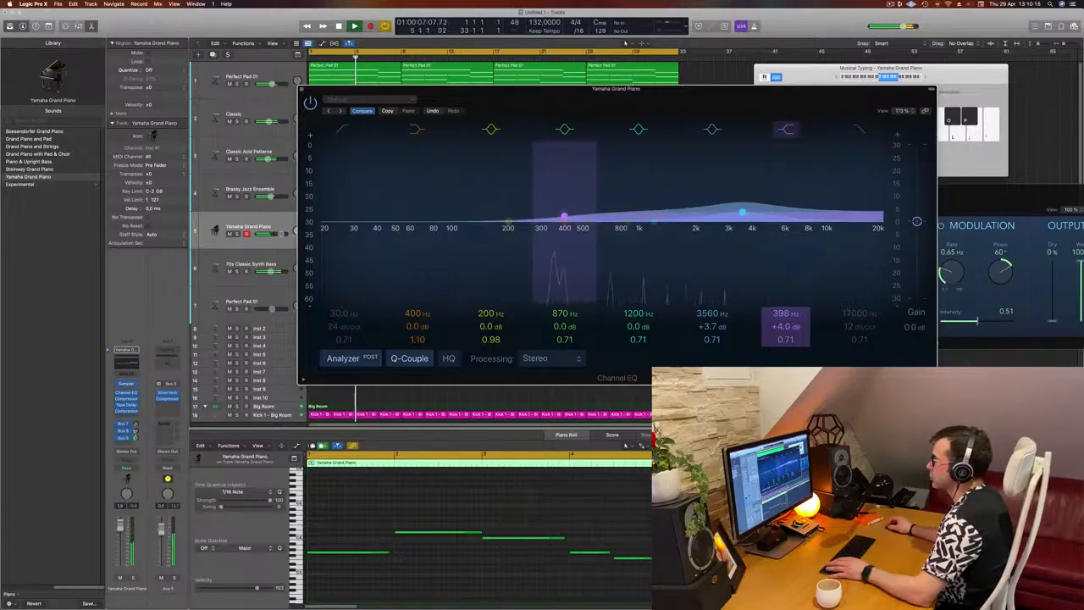
Enable the Channel EQ's low cut, move it up to about 430 Hz, and close the EQ while replaying from bar 1
left_click(349, 130)
left_click_drag(341, 189, 562, 195)
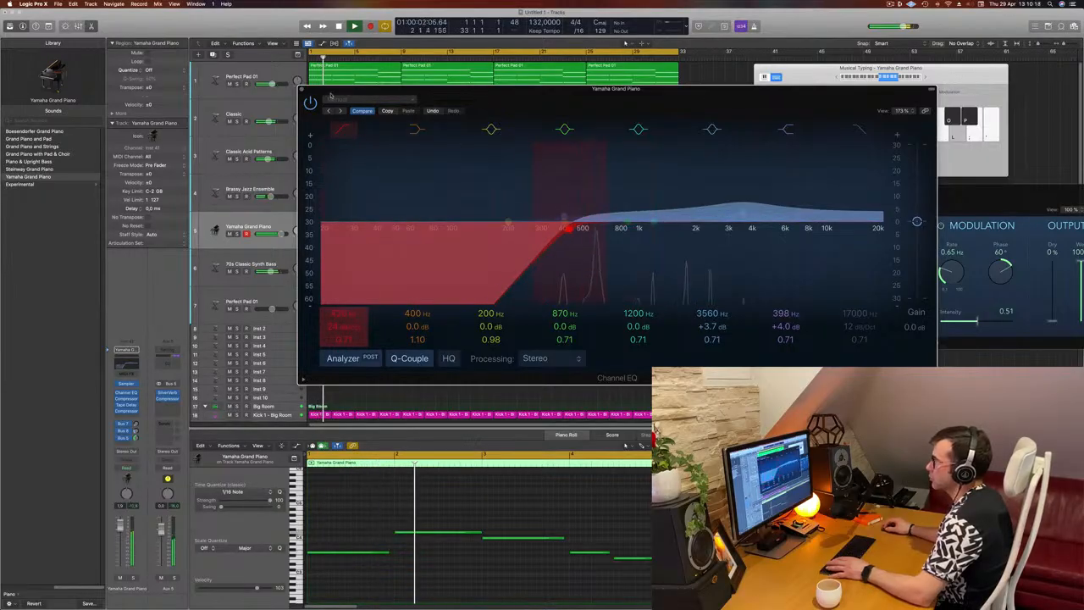
key("Return")
left_click(302, 89)
key("Return")
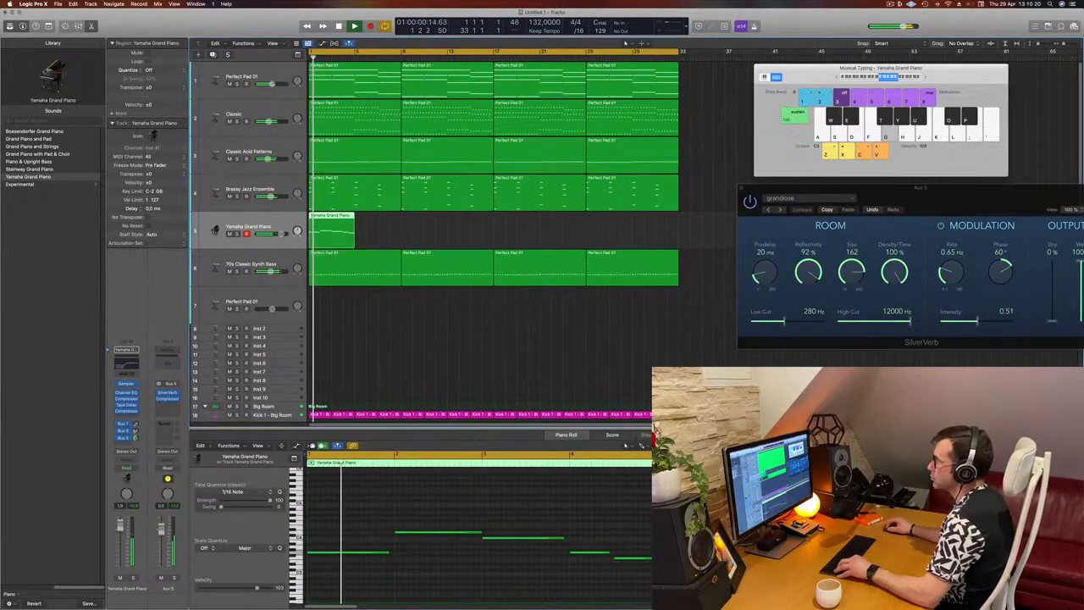
Copy the Yamaha Grand Piano region to bar 5 and show both regions' notes together in the Piano Roll
mouse_move(334, 224)
left_mouse_down()
mouse_move(380, 224)
mouse_move(341, 233)
left_mouse_up()
scroll(414, 230, "left", 1)
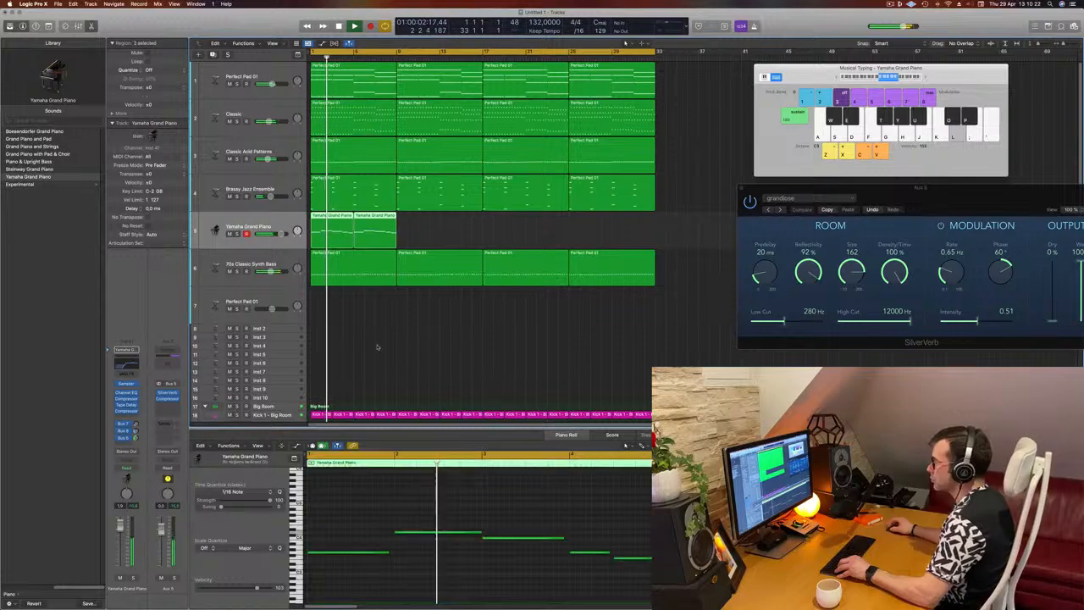
scroll(442, 481, "left", 3)
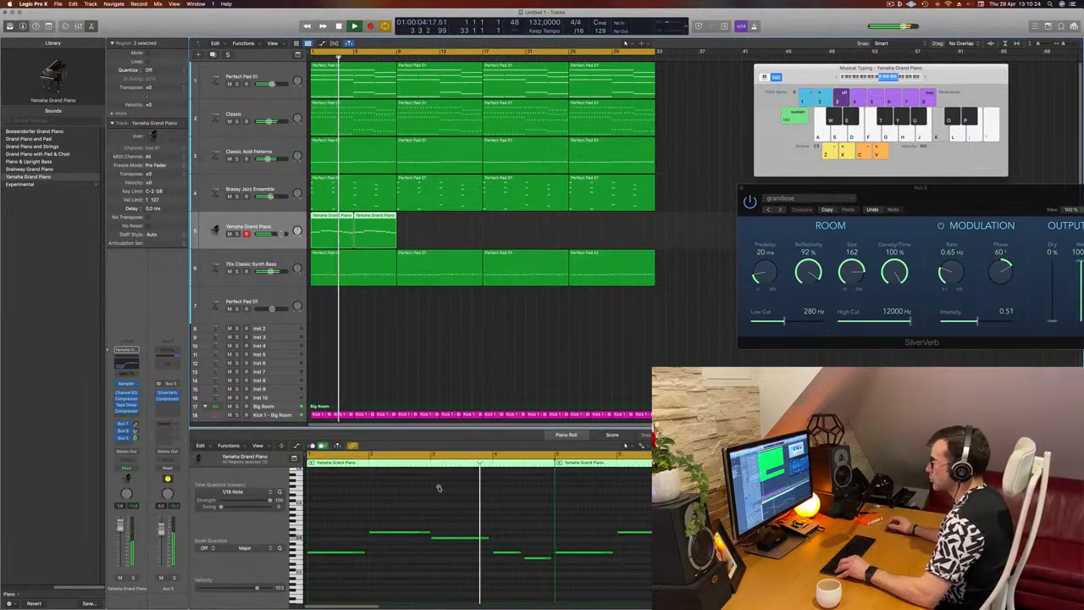
scroll(439, 488, "left", 2)
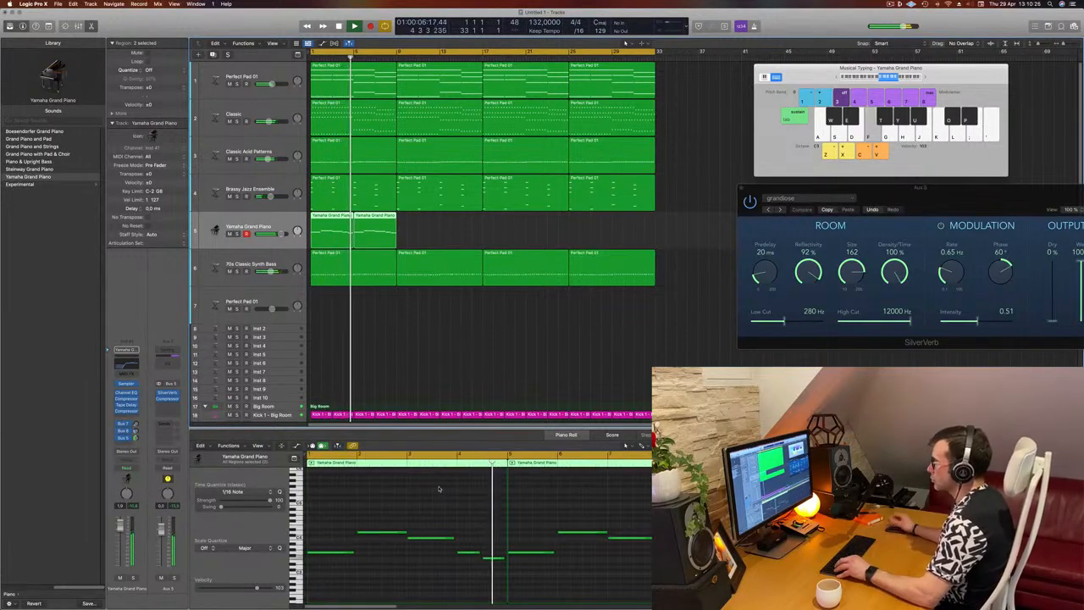
scroll(438, 489, "left", 1)
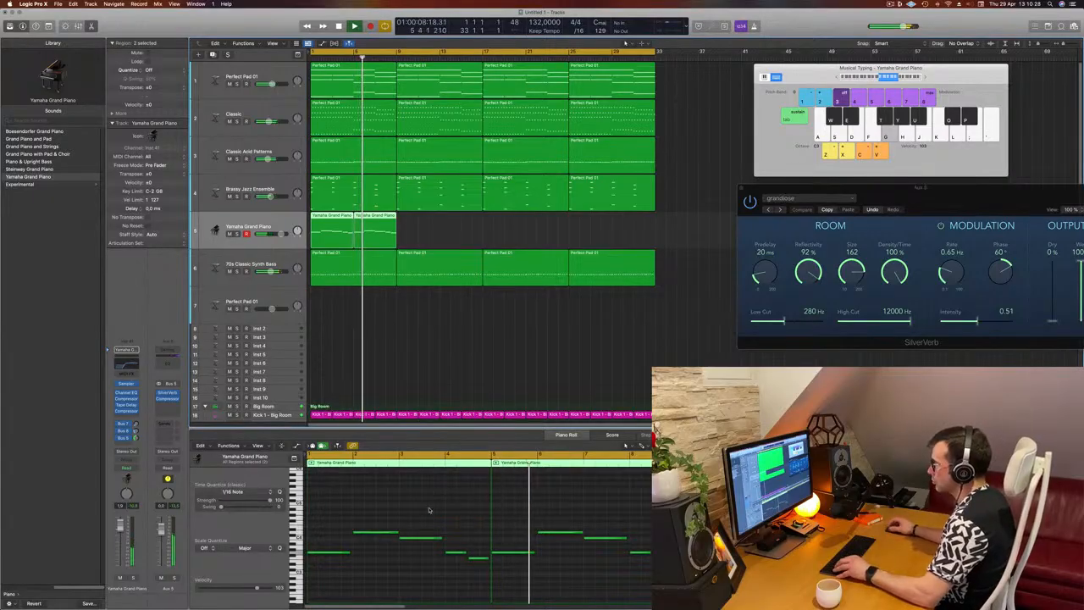
Raise the first note of the copied piano region at bar 5 to the pitch of the original melody's third note
key("Return")
left_click_drag(512, 515, 513, 592)
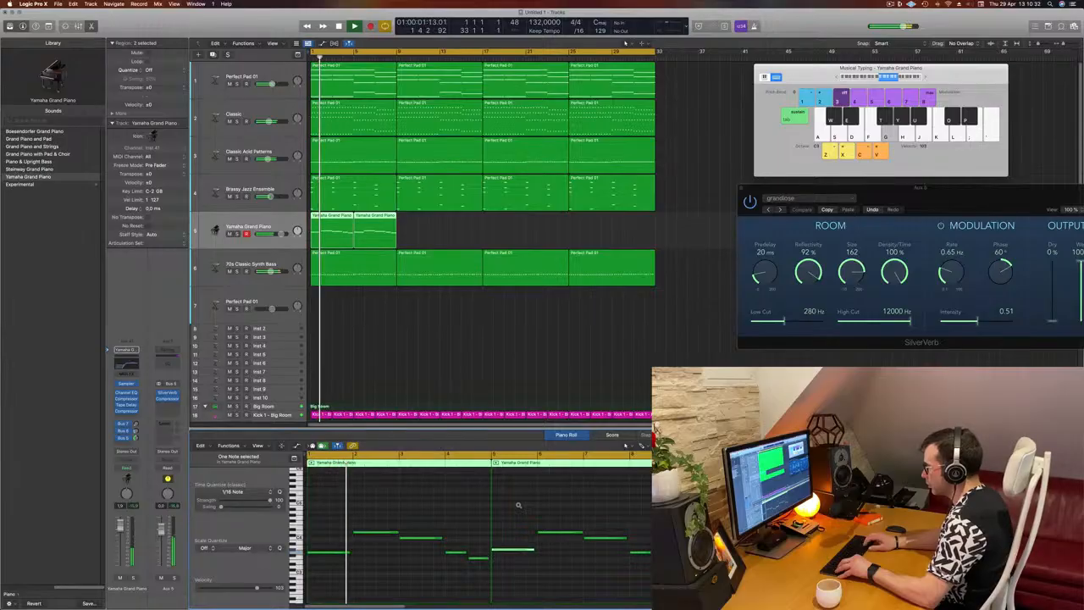
key("alt+Up")
key("alt+Up")
key("alt+Up")
key("alt+Up")
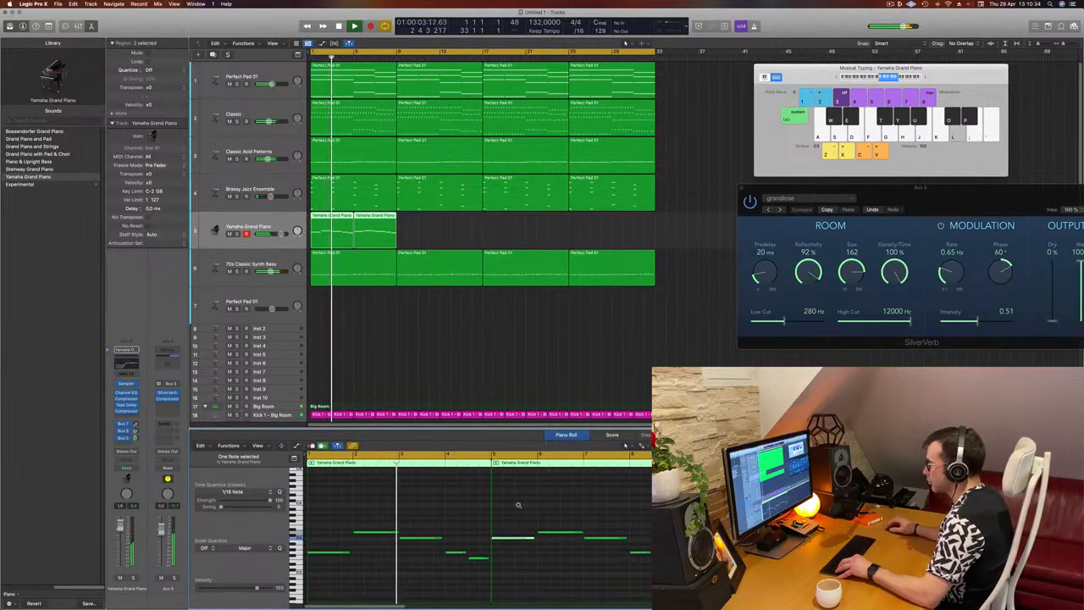
Lower the copied piano region's note at bar 7 by several semitones and listen to the changed melody
left_click_drag(602, 523, 613, 545)
key("alt+Down")
key("alt+Down")
key("alt+Down")
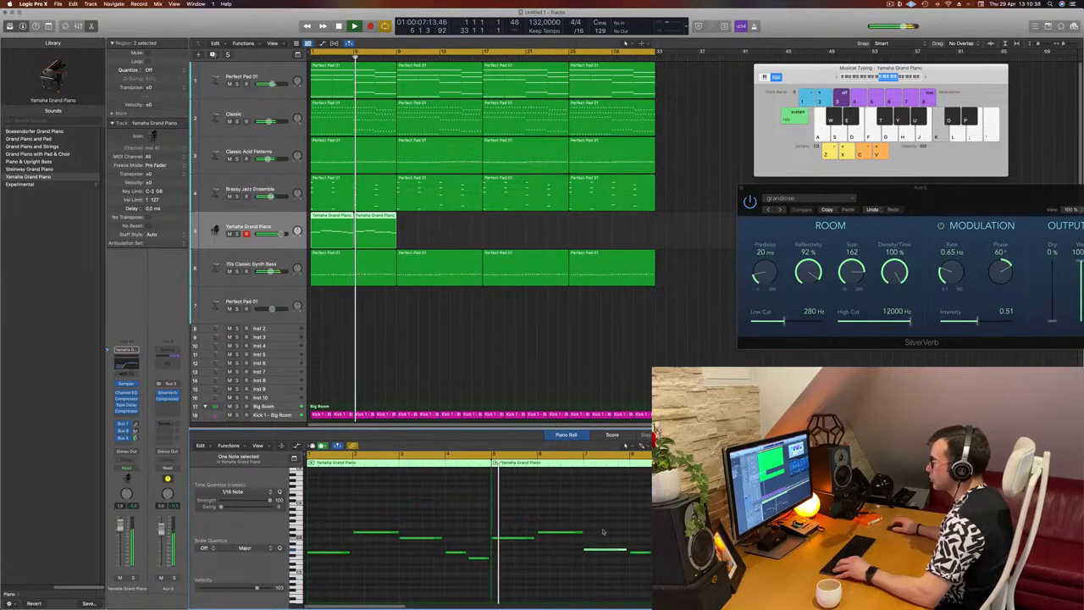
scroll(589, 519, "down", 1)
key("space")
key("space")
left_click(465, 501)
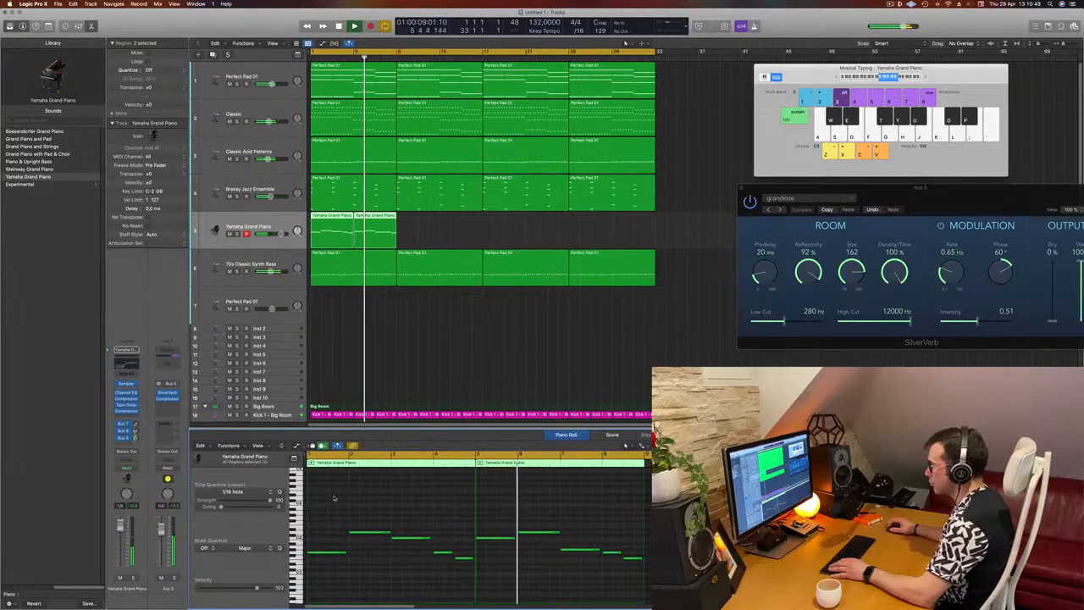
Lower the piano note at bar 7 by one more semitone and replay from bar 1
scroll(329, 500, "left", 2)
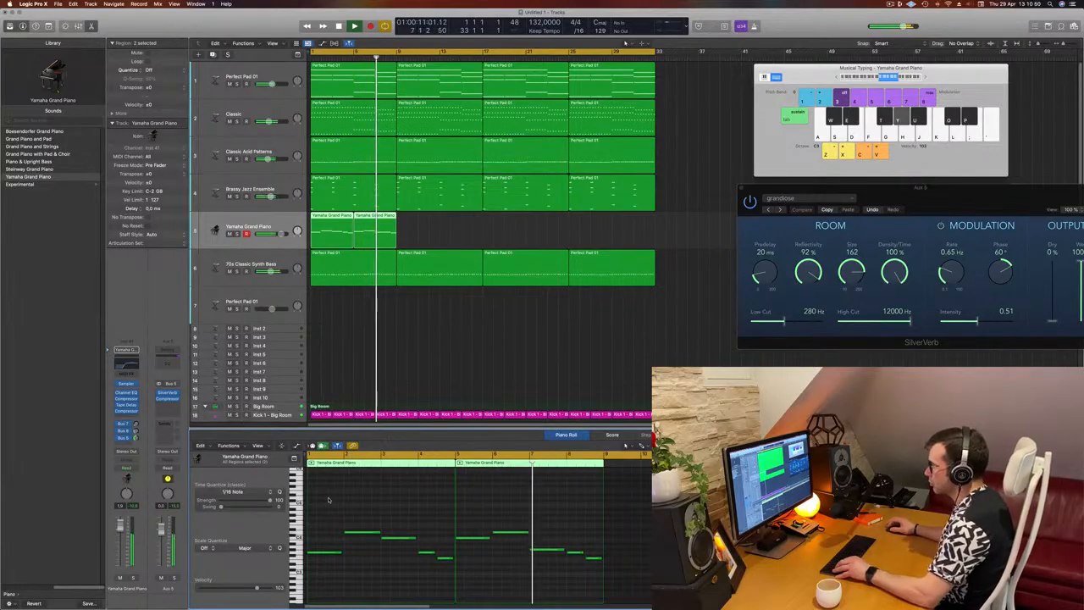
left_click_drag(535, 570, 535, 568)
key("alt+Down")
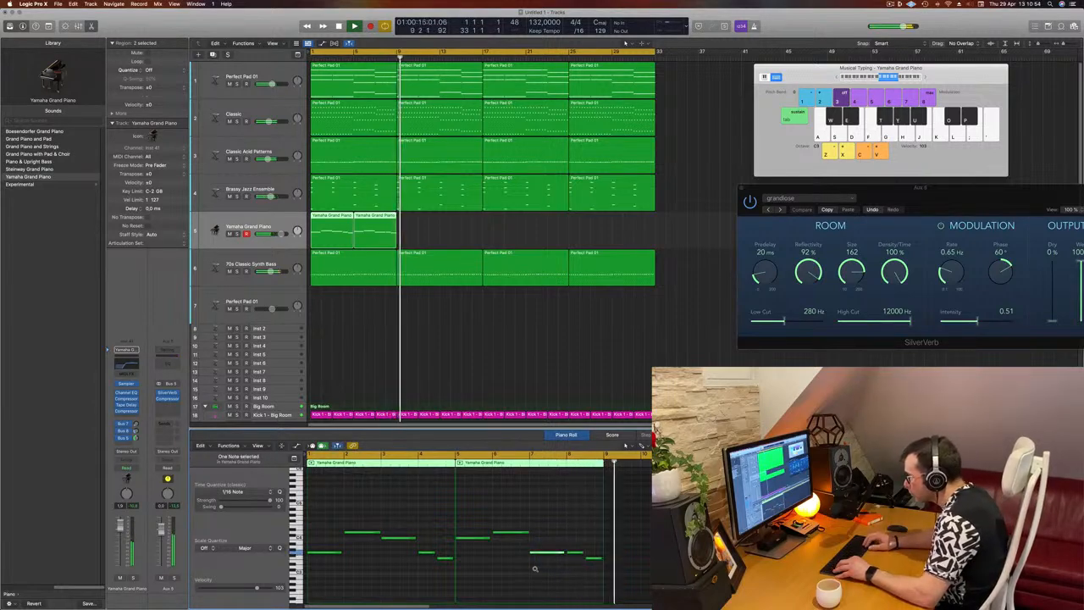
key("Return")
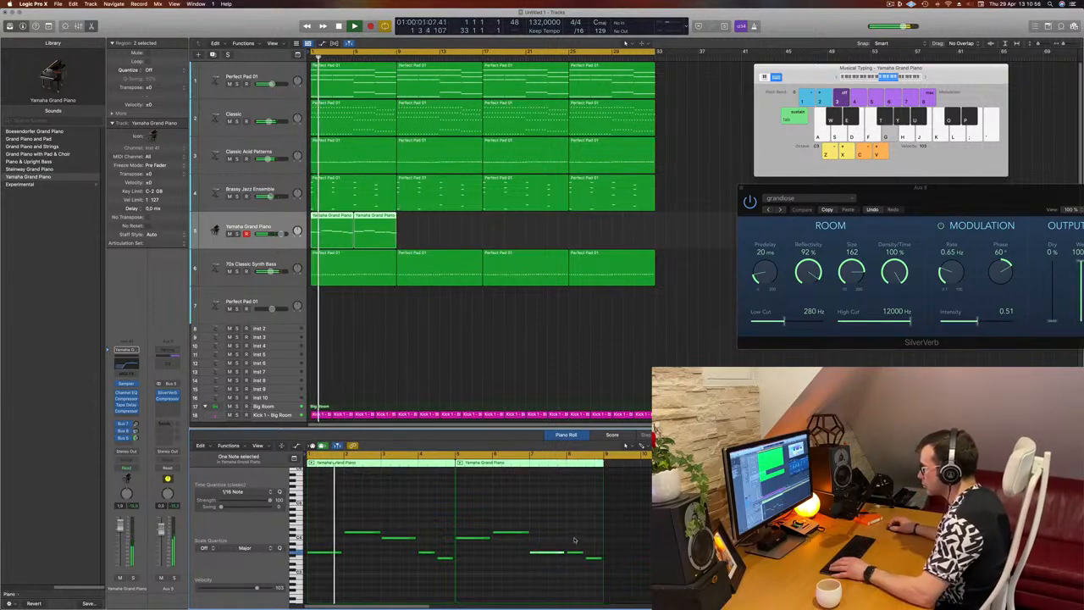
Raise the short piano note at bar 8 to the pitch of the bar 5 note and replay from bar 1
left_click_drag(577, 540, 578, 562)
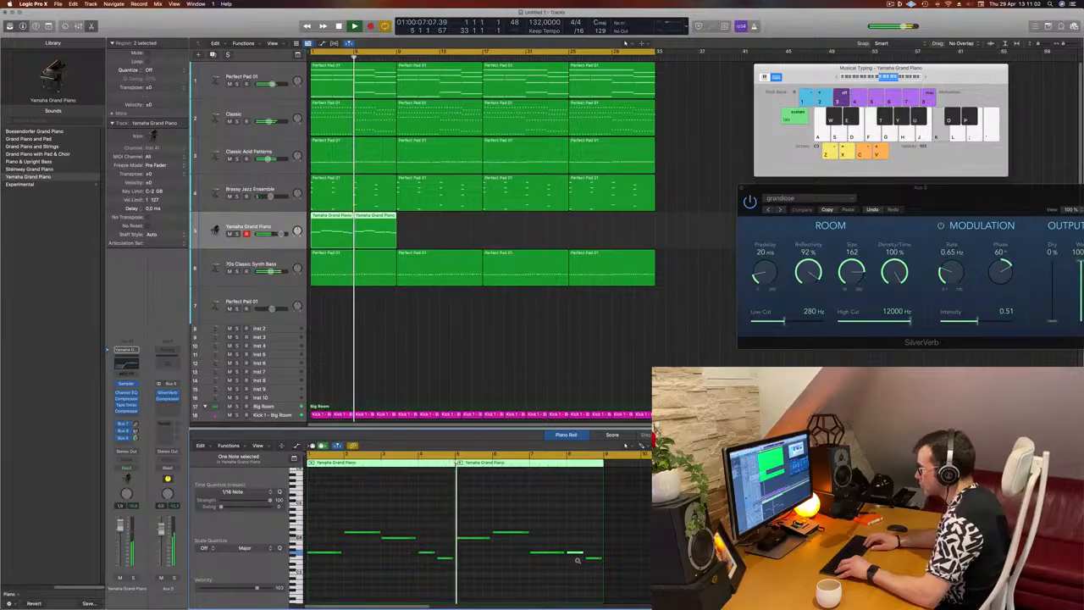
key("alt+Up")
key("alt+Up")
key("alt+Up")
key("alt+Up")
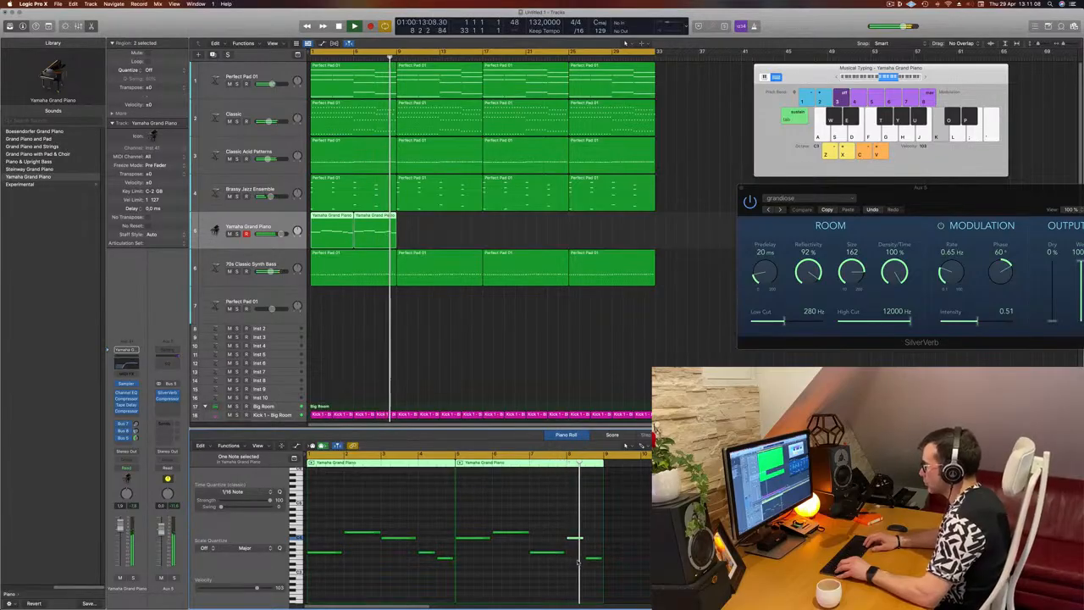
key("Return")
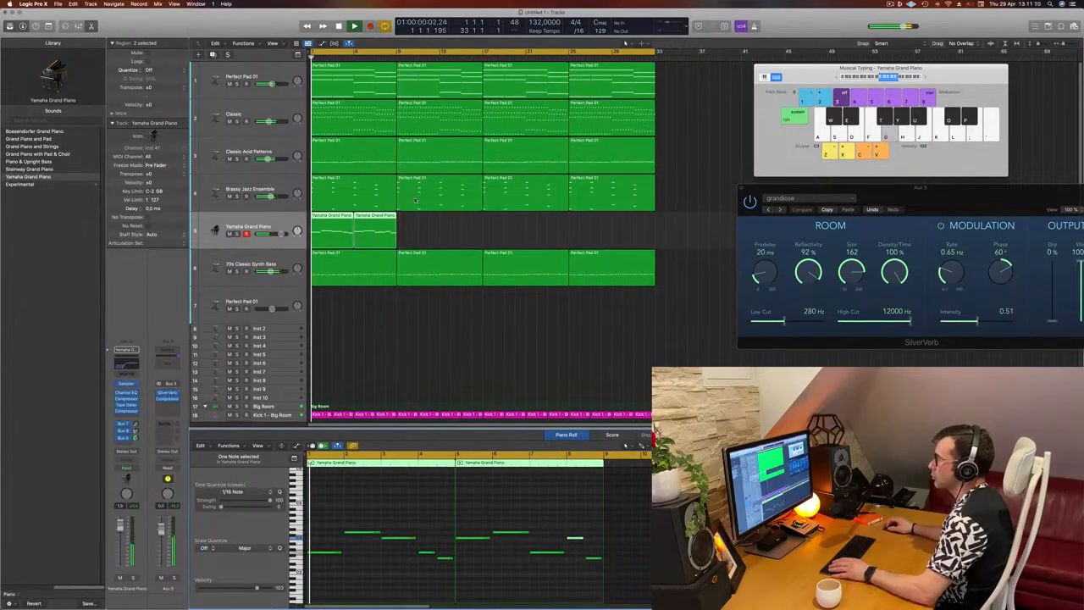
Copy the two Yamaha Grand Piano regions to bar 9 and listen to the arrangement, checking the Brassy Jazz Ensemble track
left_click_drag(345, 226, 426, 230)
key("space")
key("super+Left")
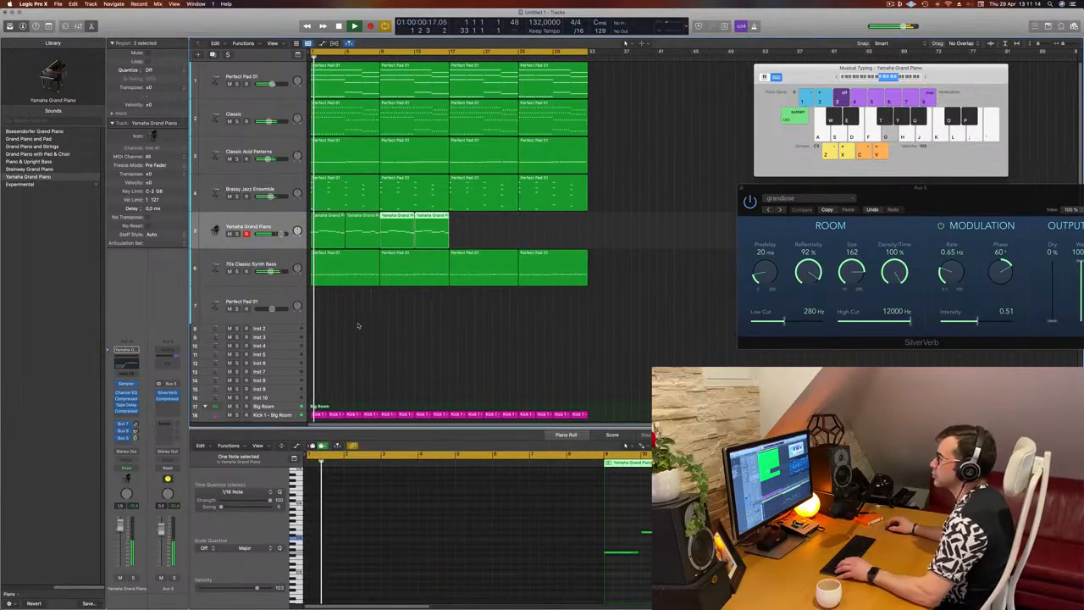
left_click(215, 233)
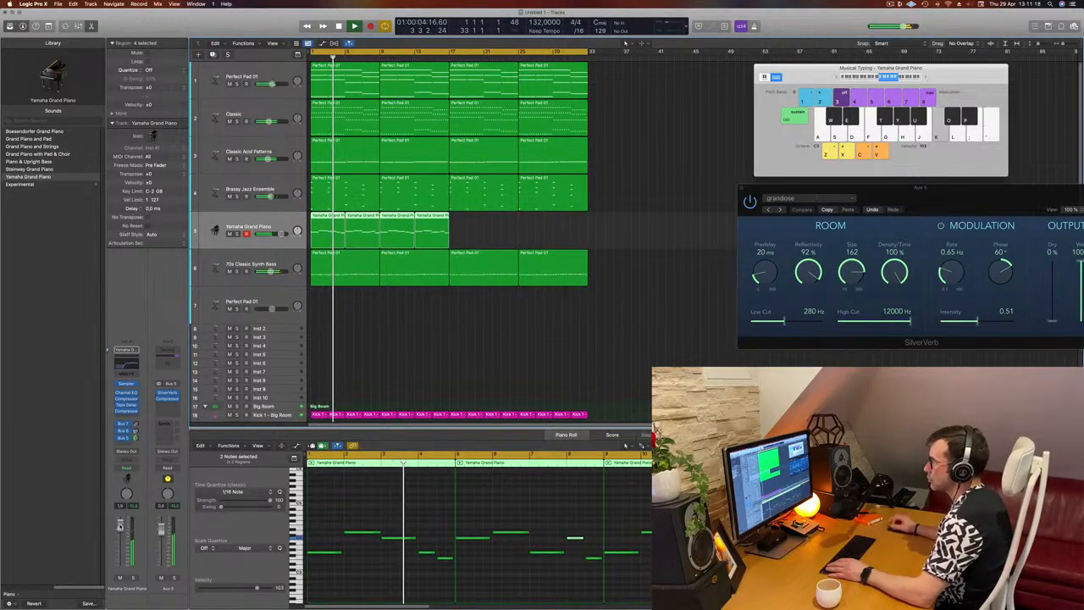
left_click(454, 354)
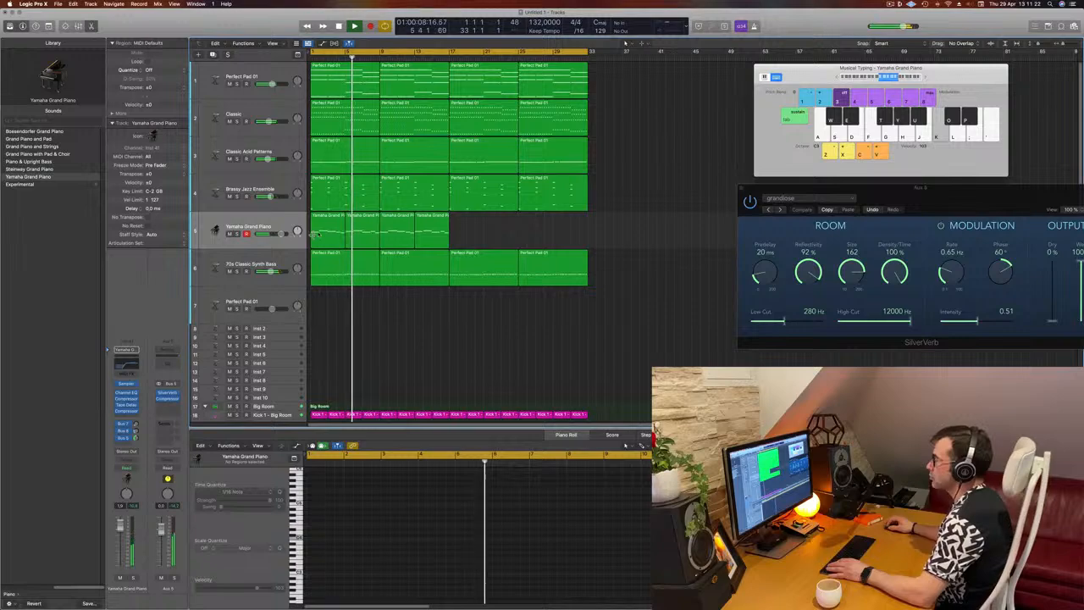
left_click(271, 179)
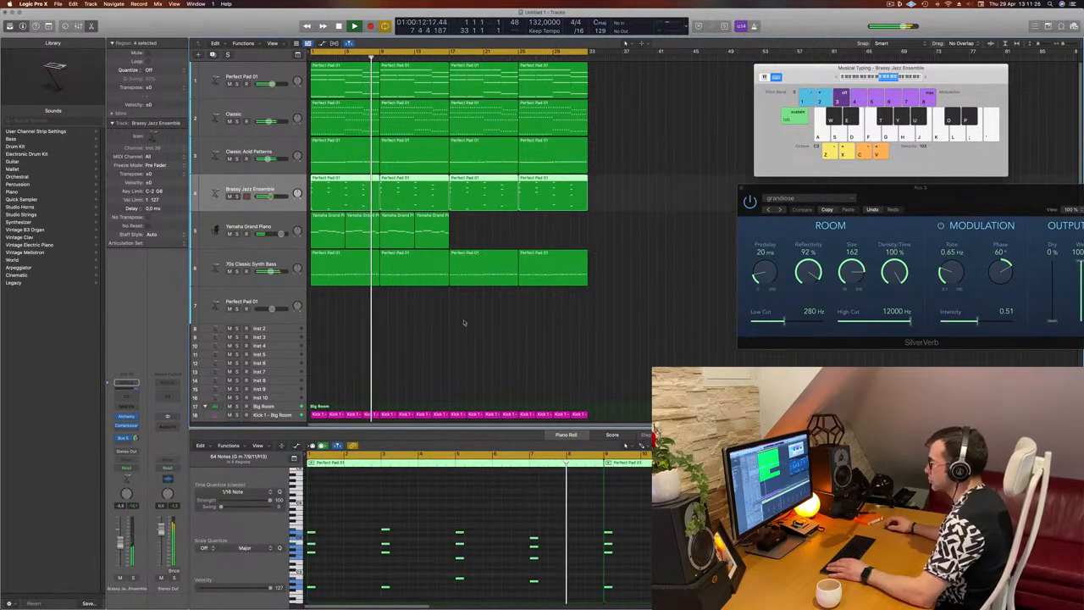
left_click(547, 242)
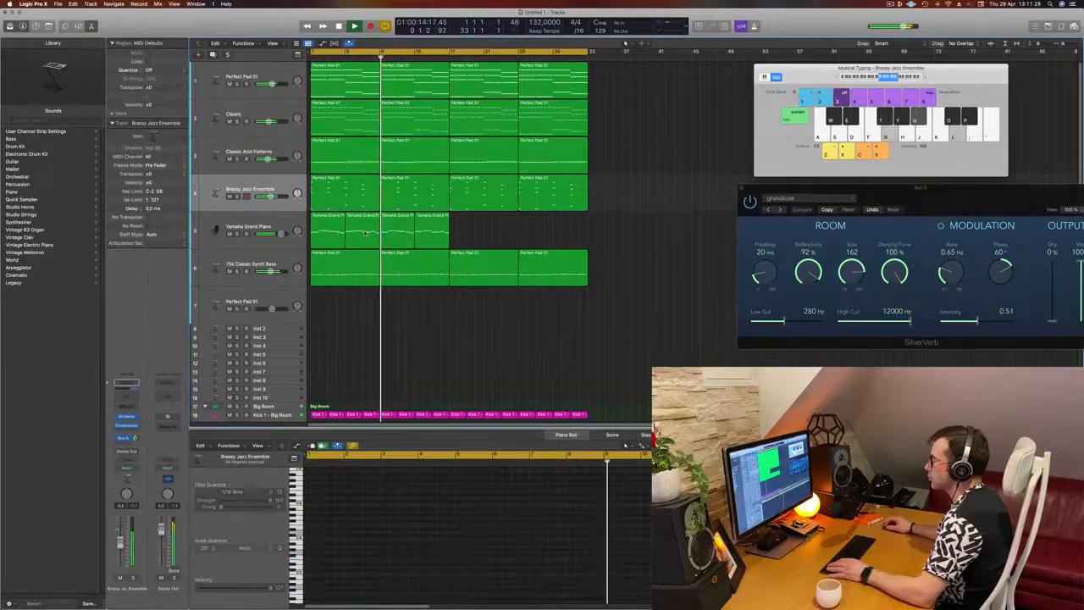
Delete the copied Yamaha Grand Piano regions from bar 9 onward, keeping the two original regions
left_click(350, 236)
key("Return")
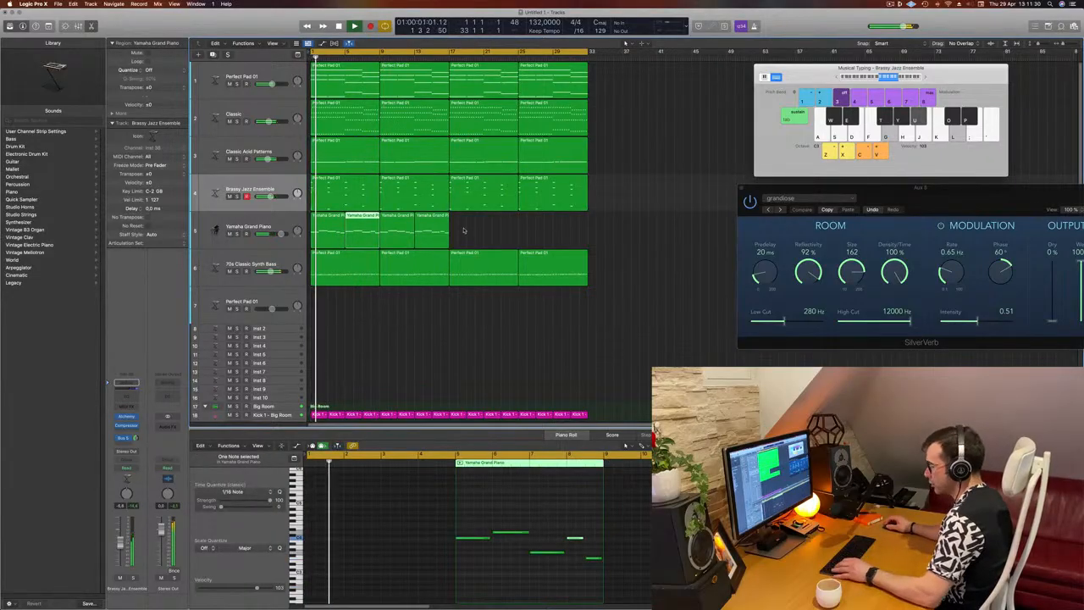
left_click_drag(464, 231, 335, 234)
key("Delete")
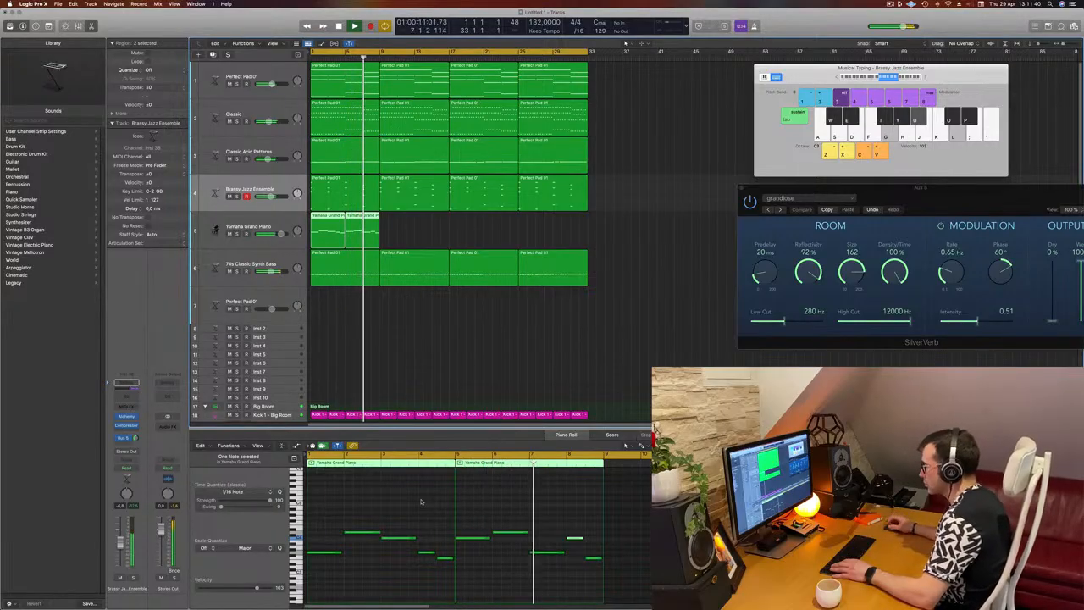
Lower the bar 7 note of the second piano region by two semitones
left_click(544, 553)
key("alt+Down")
key("alt+Down")
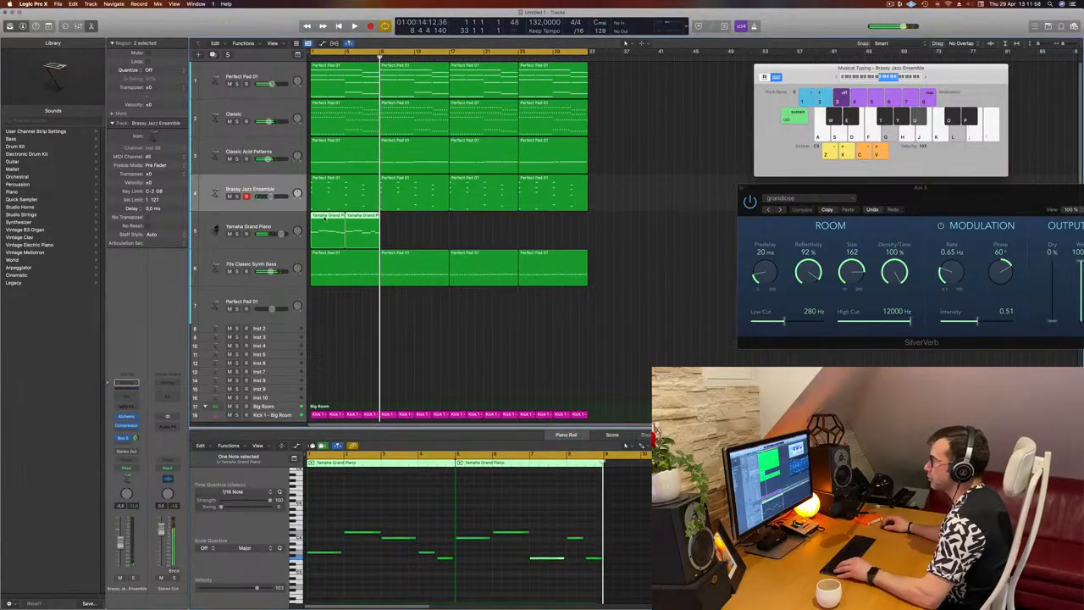
Copy the two edited piano regions to bar 9 and all four to bar 17, filling 32 bars, and play the result
left_click_drag(329, 215, 401, 221)
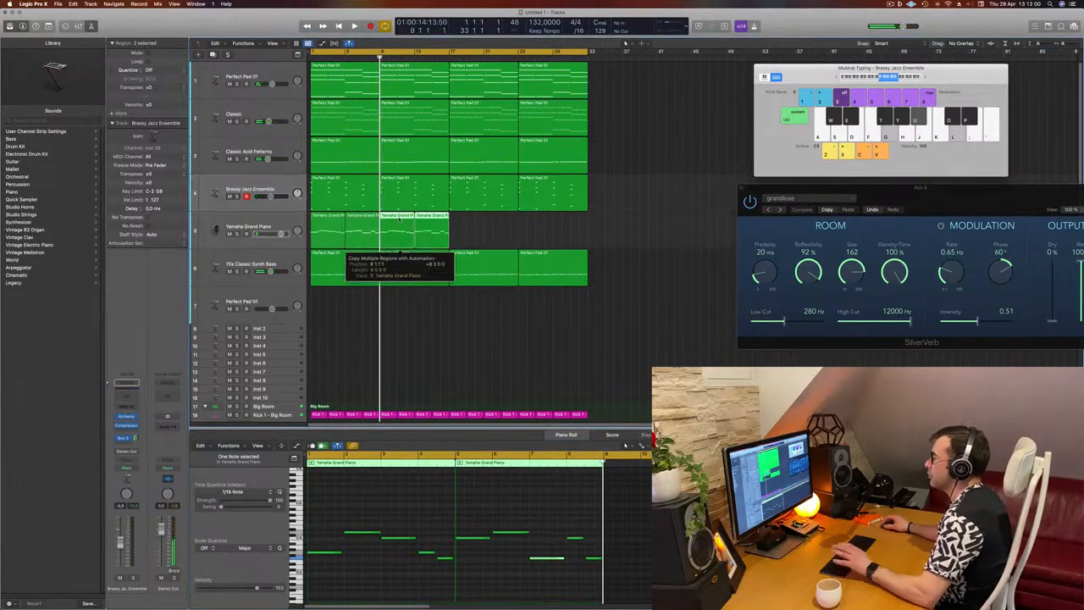
key("space")
mouse_move(479, 230)
left_mouse_down()
mouse_move(332, 230)
mouse_move(481, 226)
mouse_move(471, 227)
left_mouse_up()
key("space")
key("space")
left_click(251, 227)
key("space")
key("space")
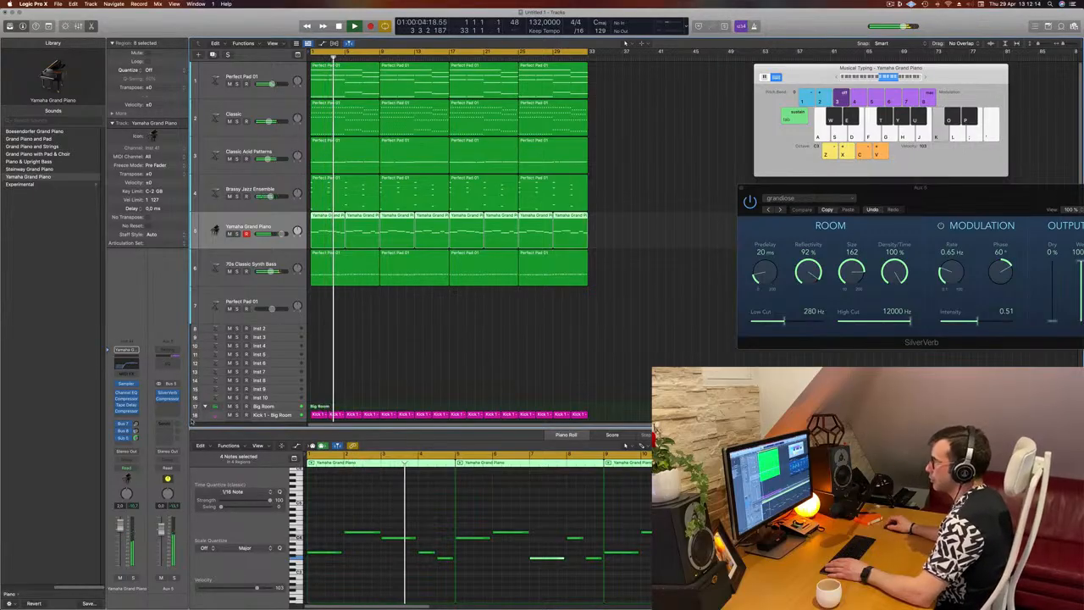
Open the Brassy Jazz Ensemble track's Alchemy synth to inspect its preset during playback and close it again
left_click(415, 313)
left_click(258, 188)
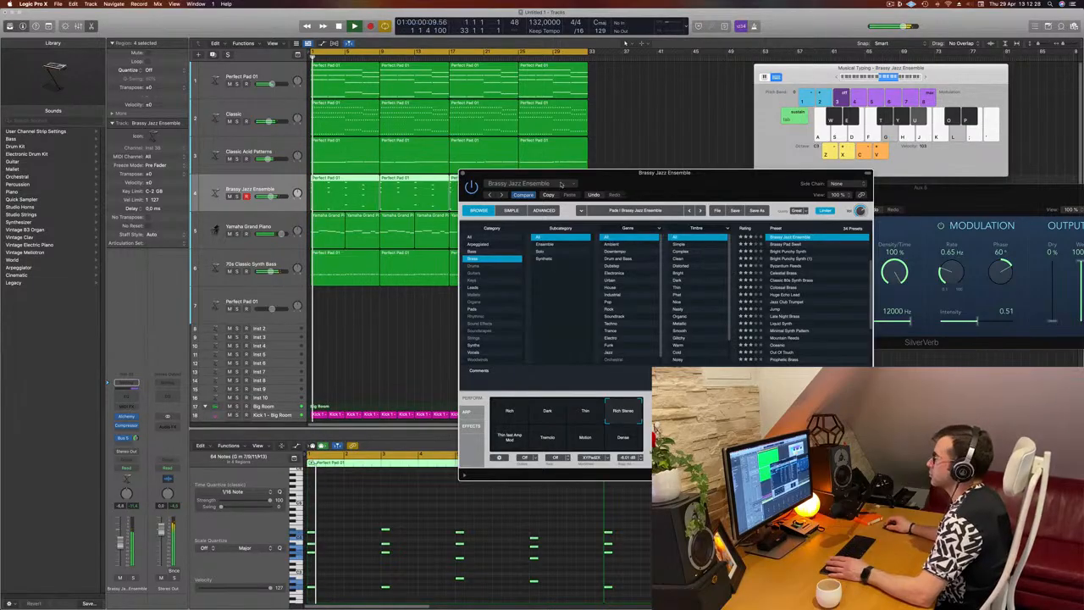
left_click_drag(561, 184, 555, 185)
left_click(457, 175)
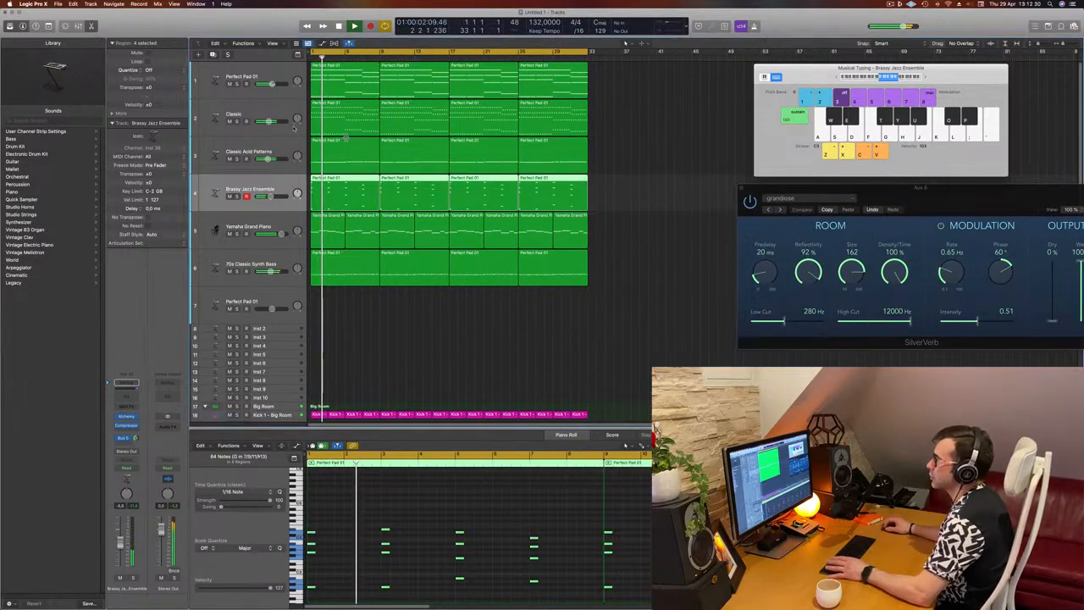
Inspect the Classic track's Alchemy preset during playback, nudge the track's volume, and close the synth window
left_click(266, 111)
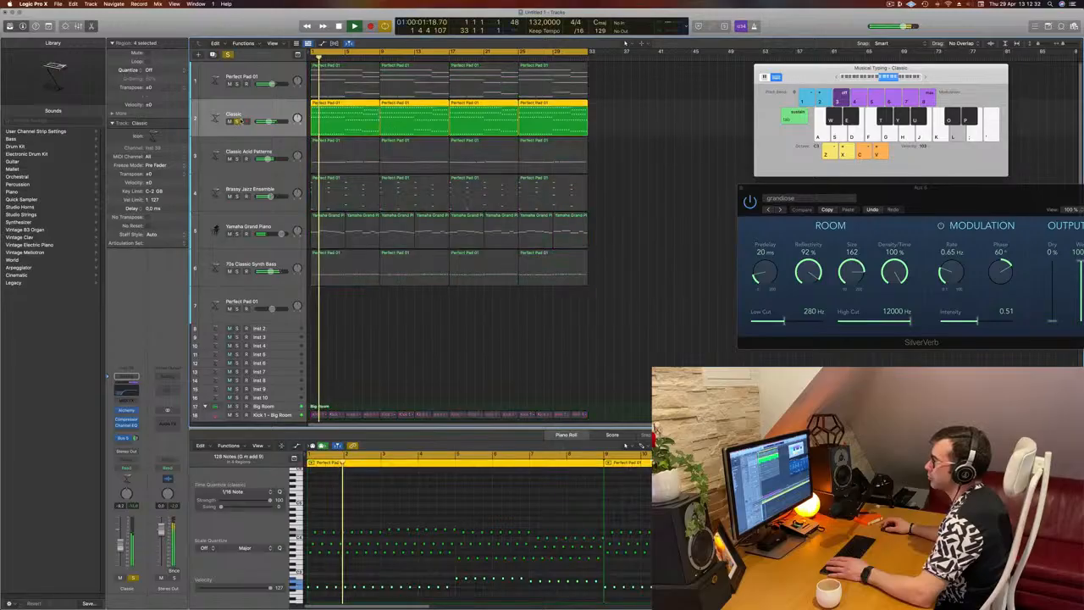
left_click(126, 411)
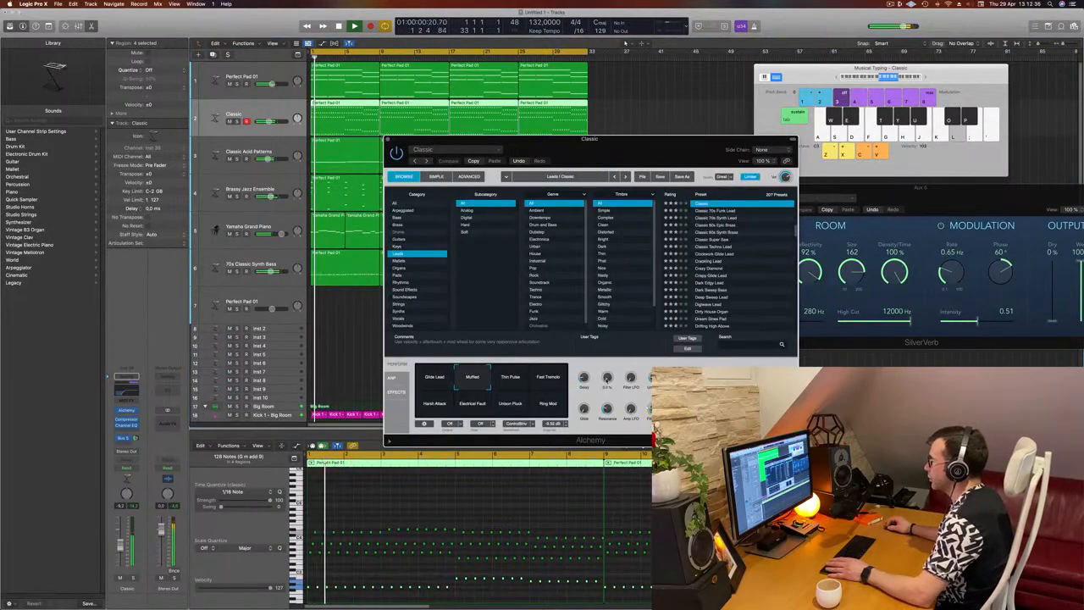
left_click_drag(630, 159, 661, 155)
key("space")
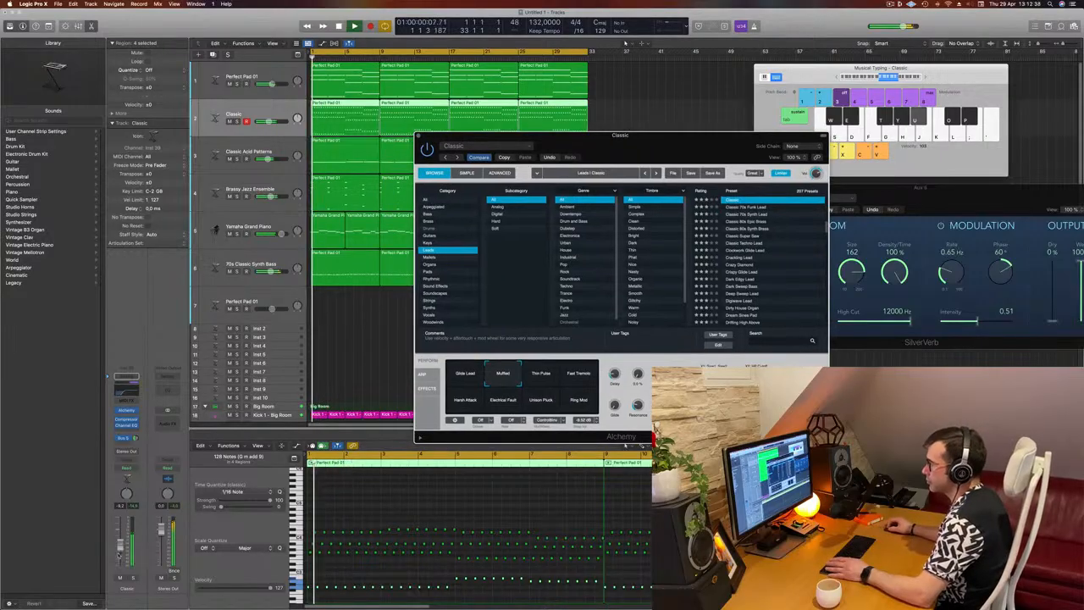
left_click_drag(121, 548, 121, 549)
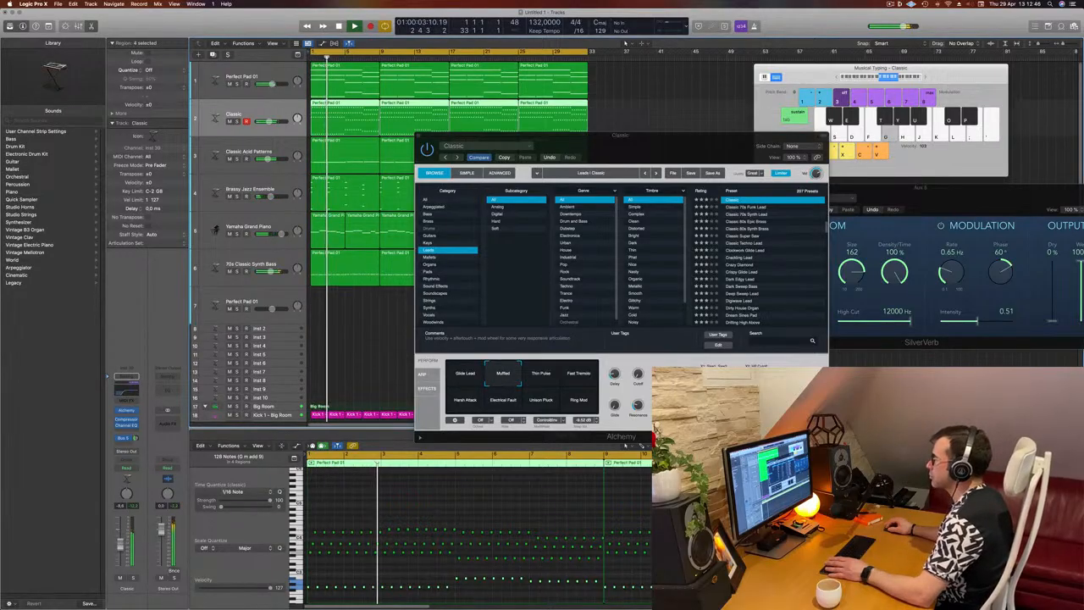
left_click_drag(494, 134, 465, 131)
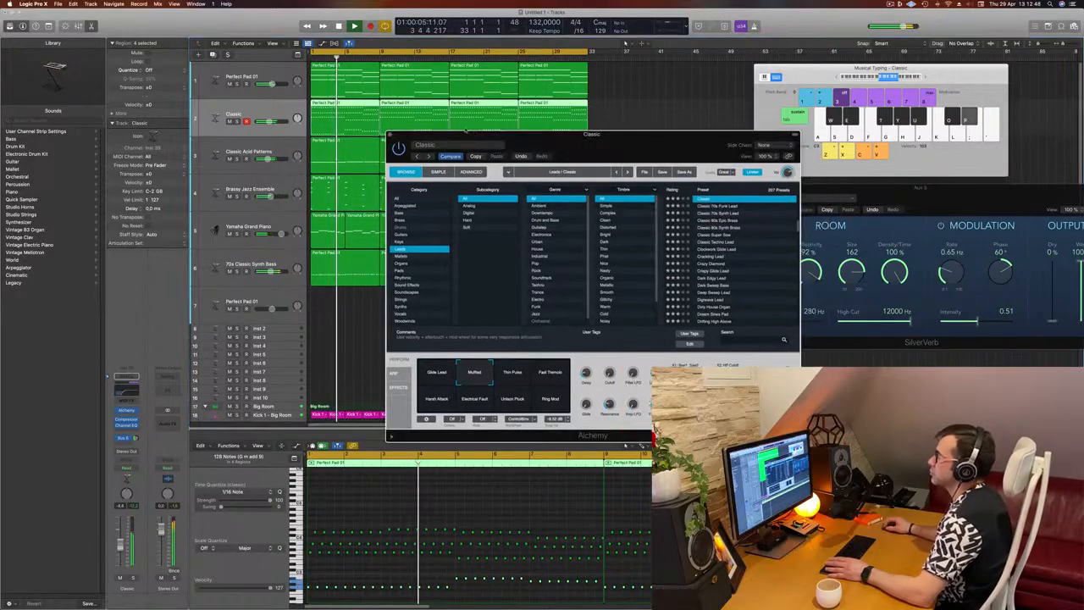
left_click(348, 308)
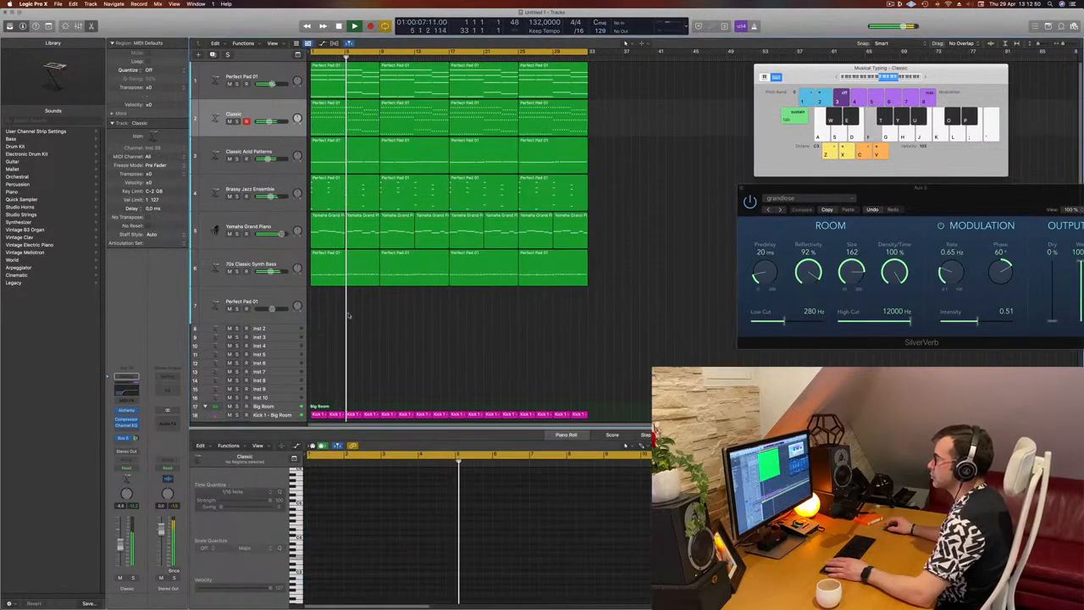
key("super+Left")
scroll(414, 320, "up", 3)
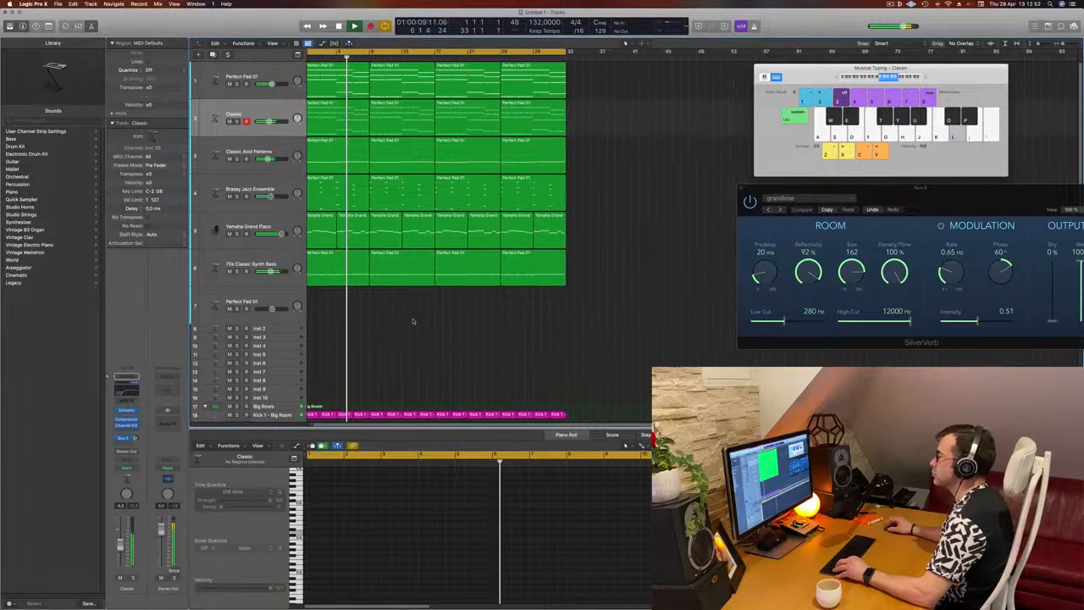
scroll(414, 320, "left", 2)
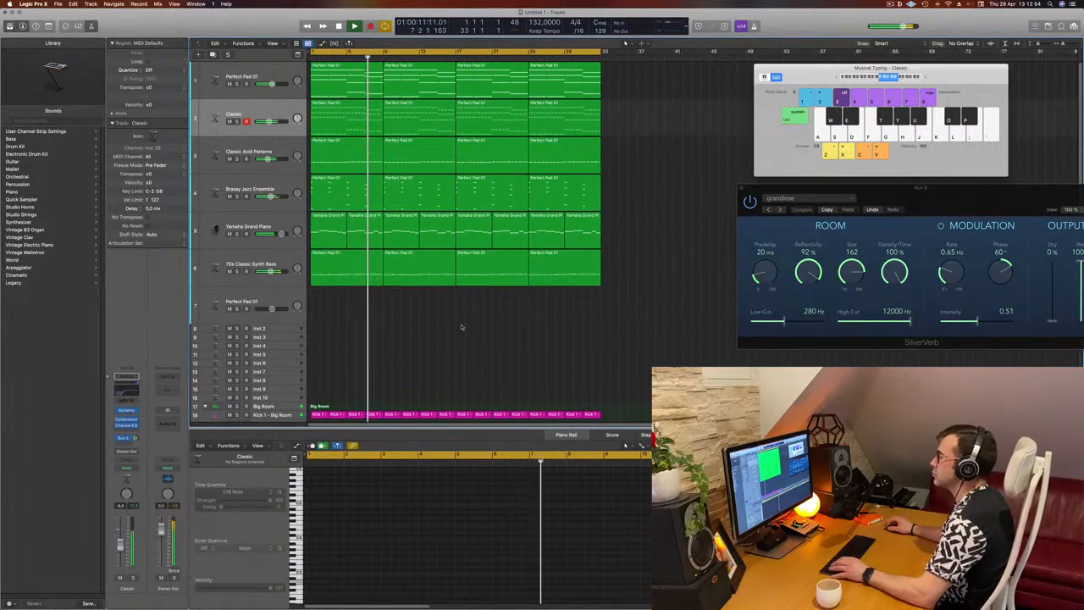
scroll(491, 327, "up", 1)
scroll(489, 328, "left", 1)
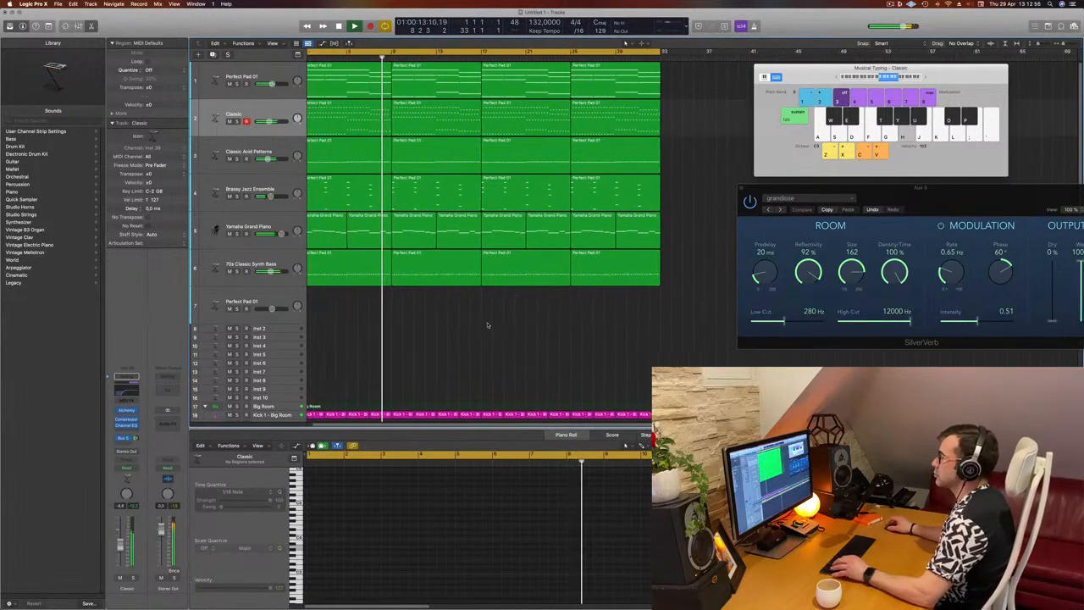
scroll(488, 326, "down", 1)
Insert a stereo Step FX effect on the Yamaha Grand Piano track and play the arrangement from the start
left_click(286, 230)
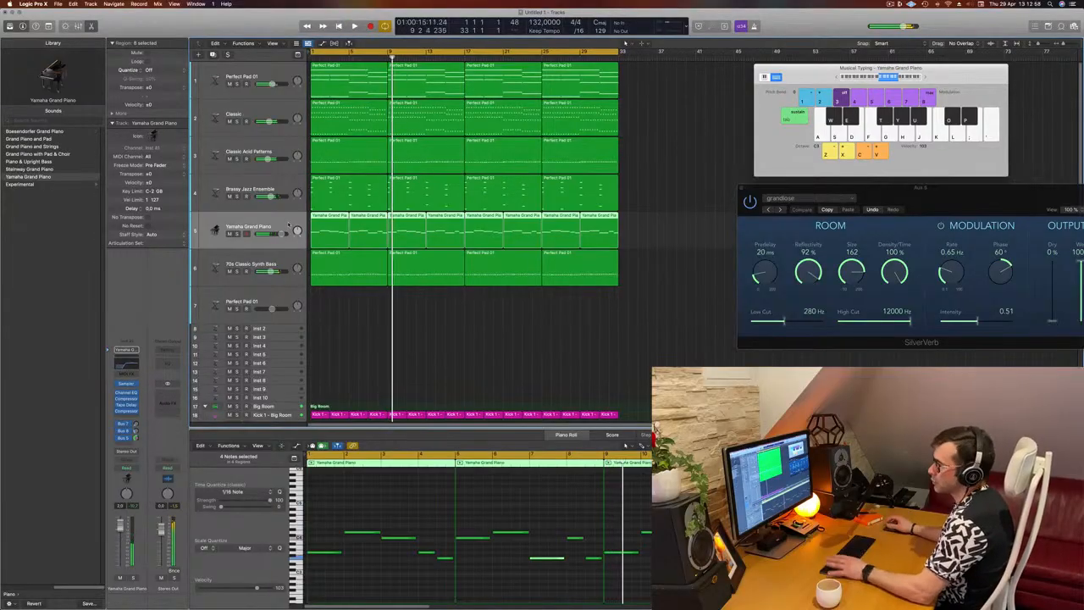
key("Return")
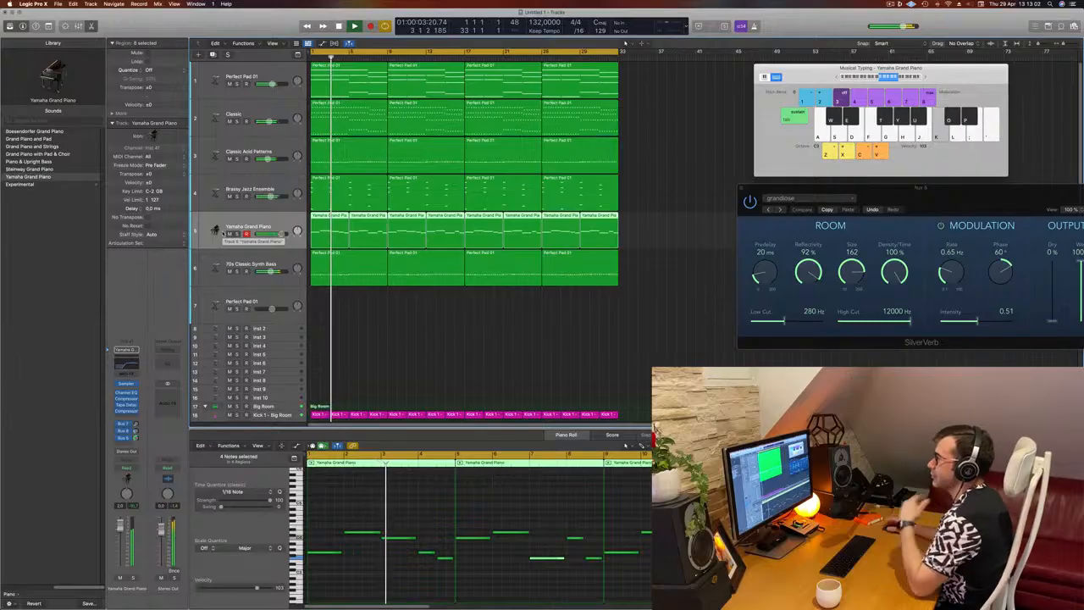
key("space")
left_click(128, 415)
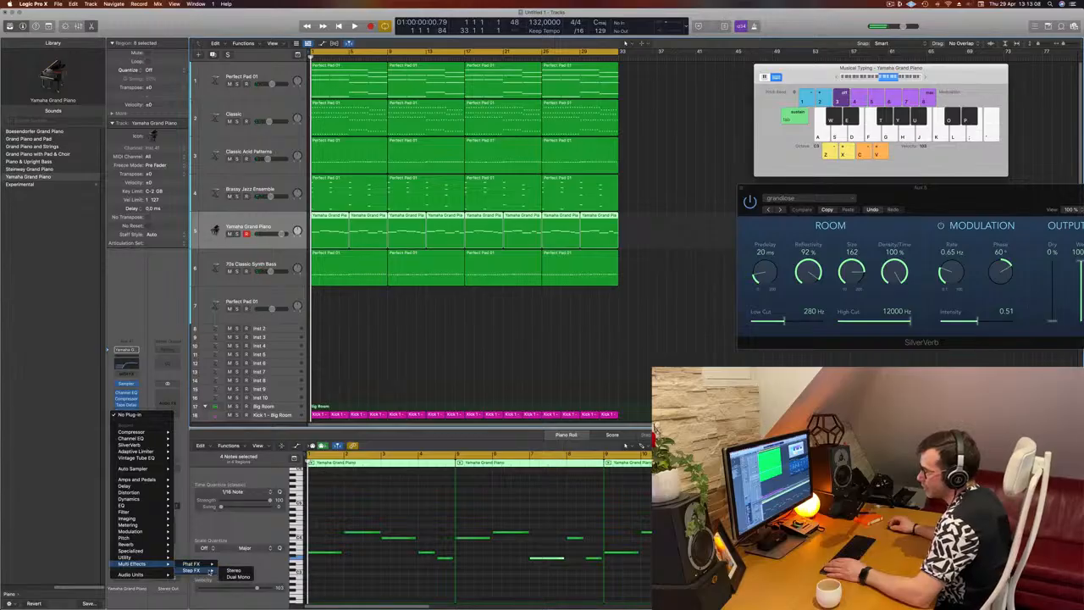
left_click(234, 571)
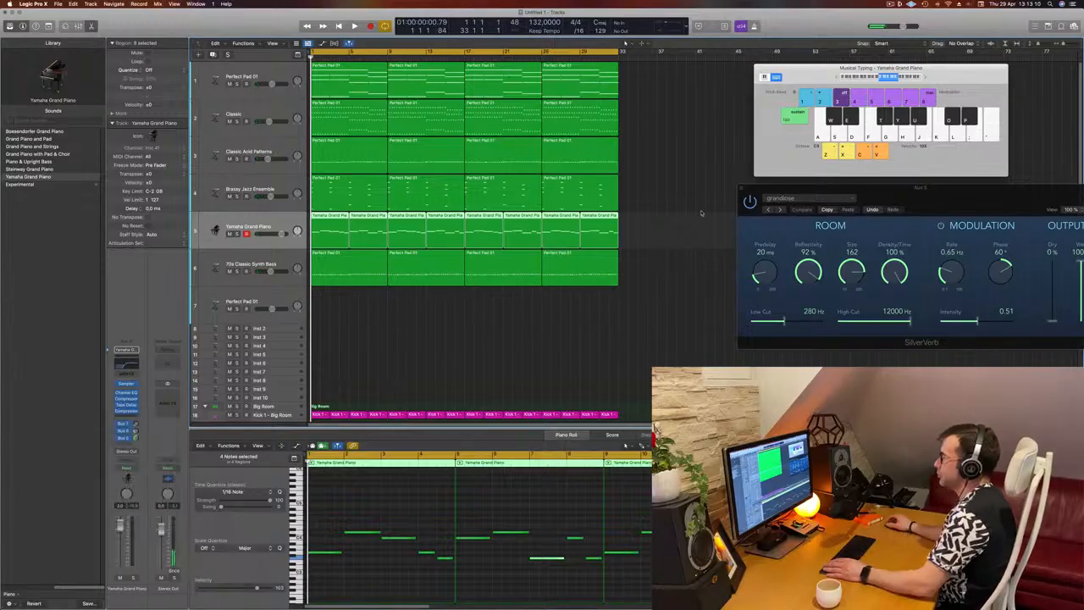
left_click_drag(557, 107, 721, 110)
key("space")
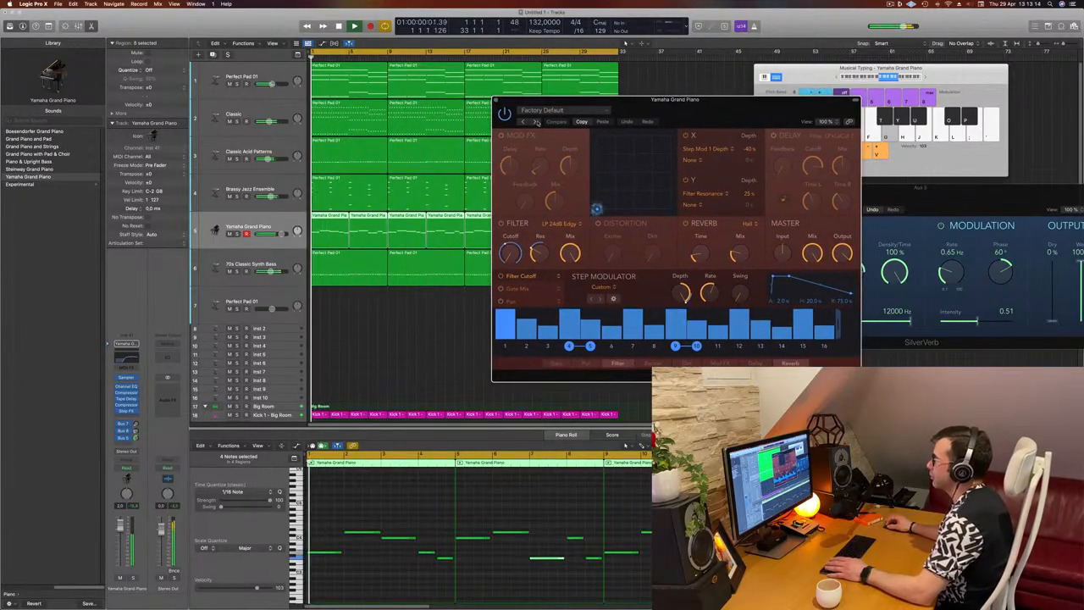
Audition the Step FX presets Brittle Spike and Broken Echoes during playback and settle on Bubbling Shimmer
left_click(534, 121)
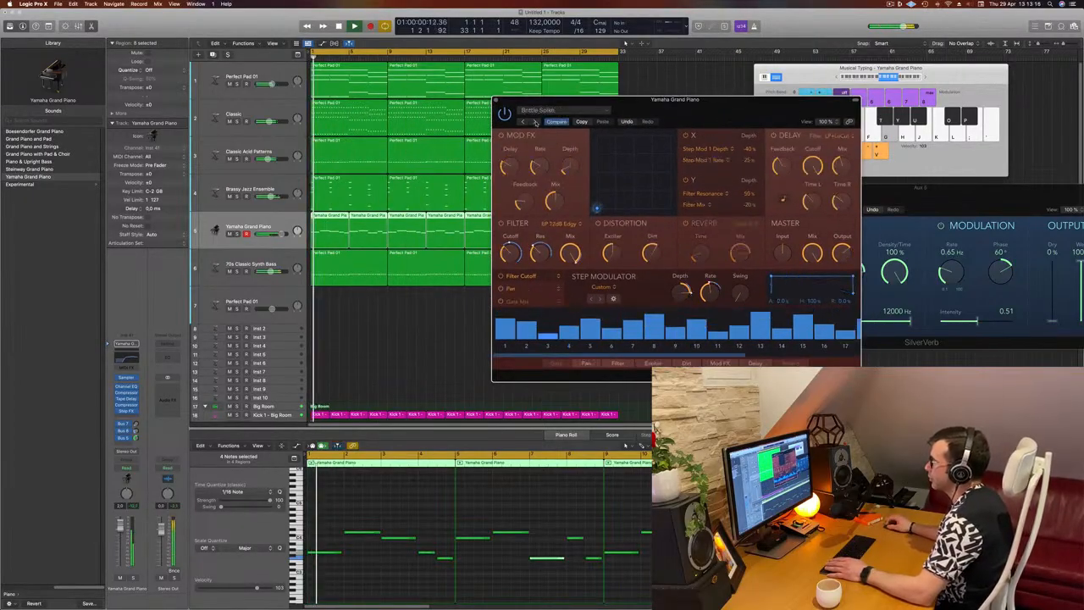
left_click_drag(722, 111, 675, 134)
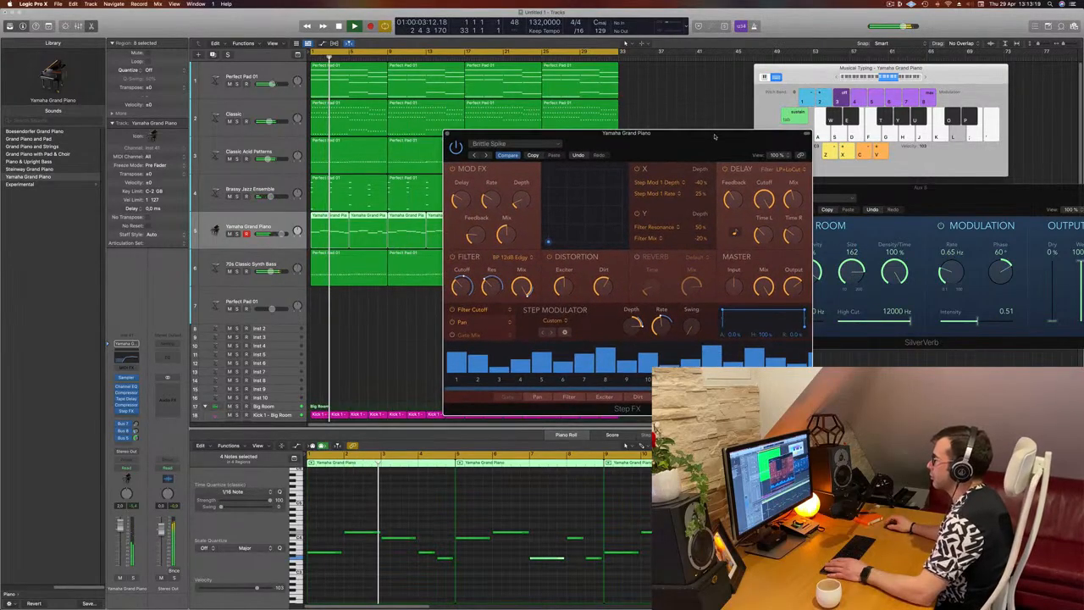
left_click(487, 156)
left_click_drag(654, 151, 617, 156)
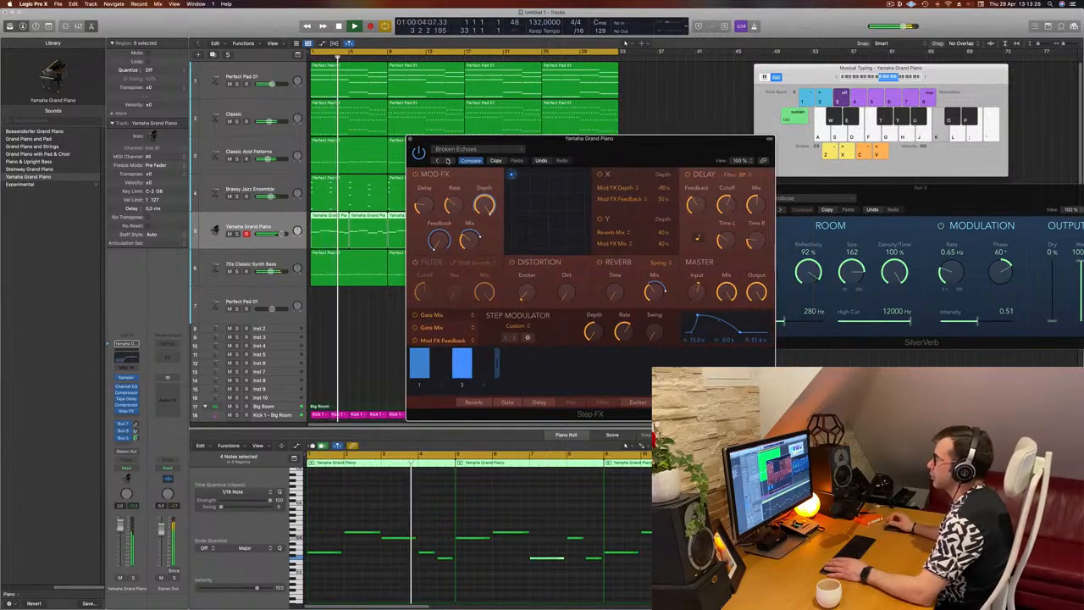
left_click(447, 161)
left_click_drag(615, 147, 668, 127)
key("space")
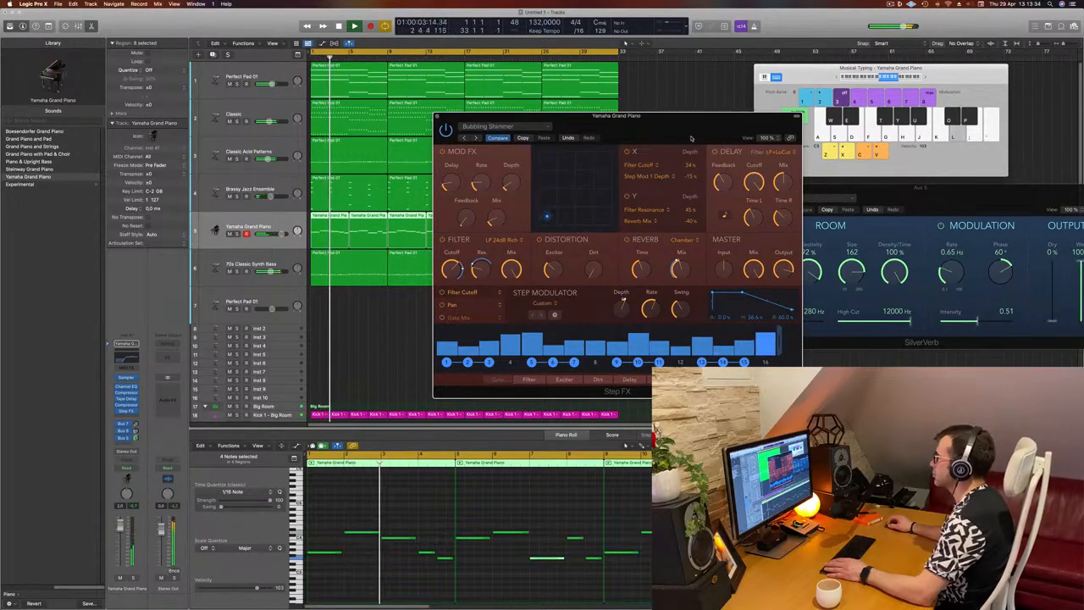
Reduce the piano's Step FX master Mix to about 70% while replaying from the start, and close the effect
left_click_drag(692, 138, 688, 165)
key("Return")
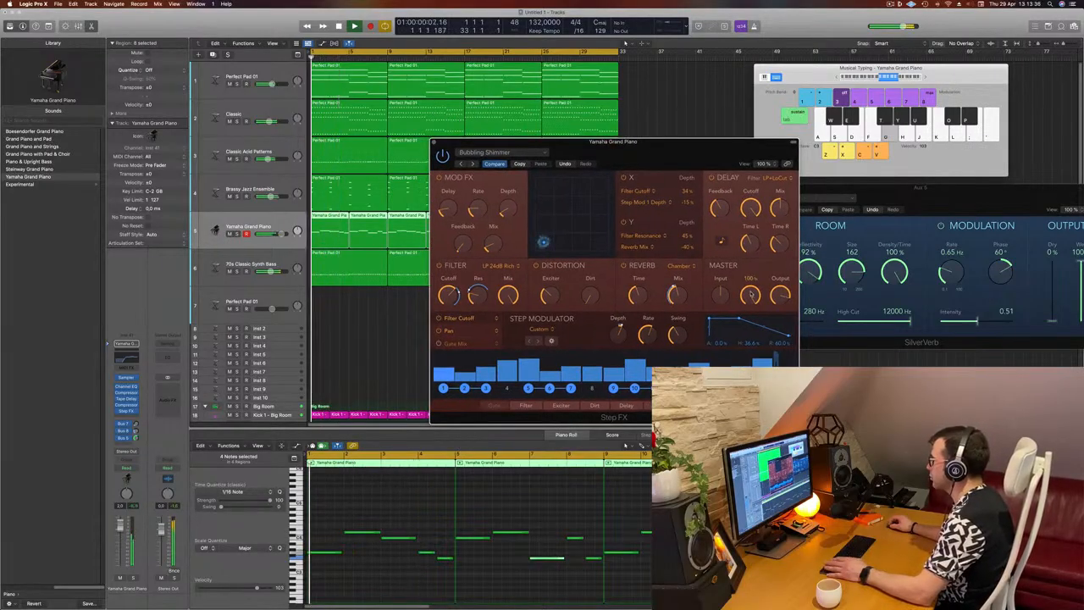
left_click_drag(752, 344, 752, 348)
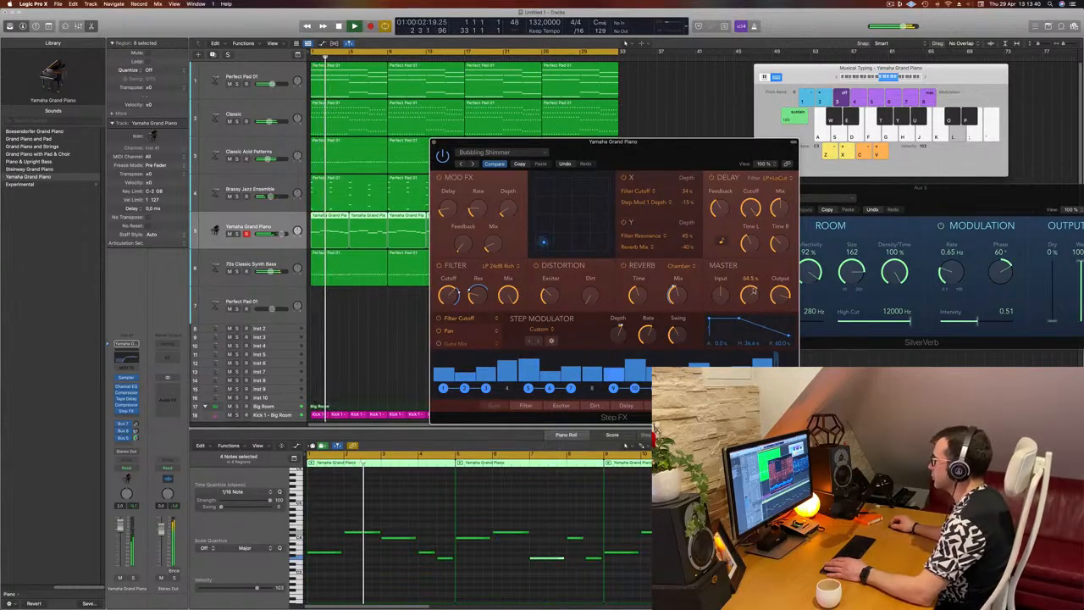
left_click_drag(754, 290, 755, 289)
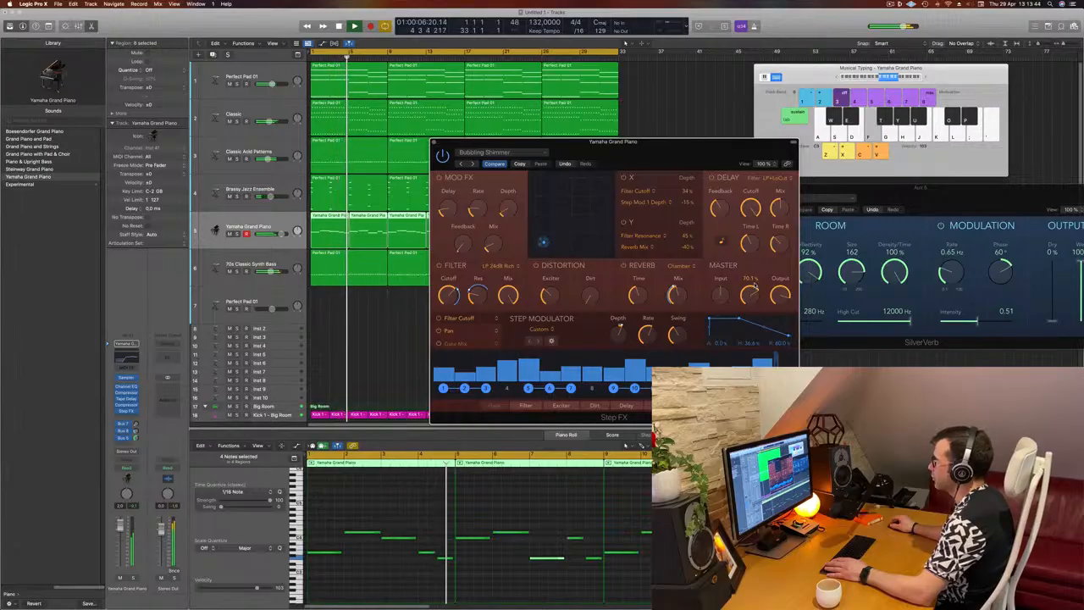
key("Return")
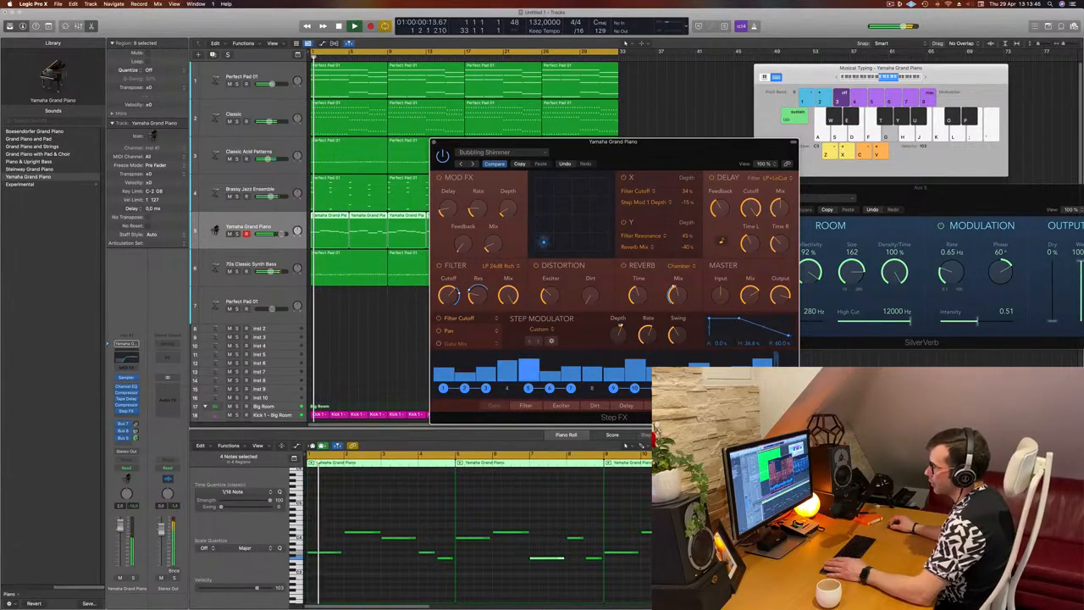
left_click(707, 111)
key("Return")
left_click_drag(649, 153, 607, 197)
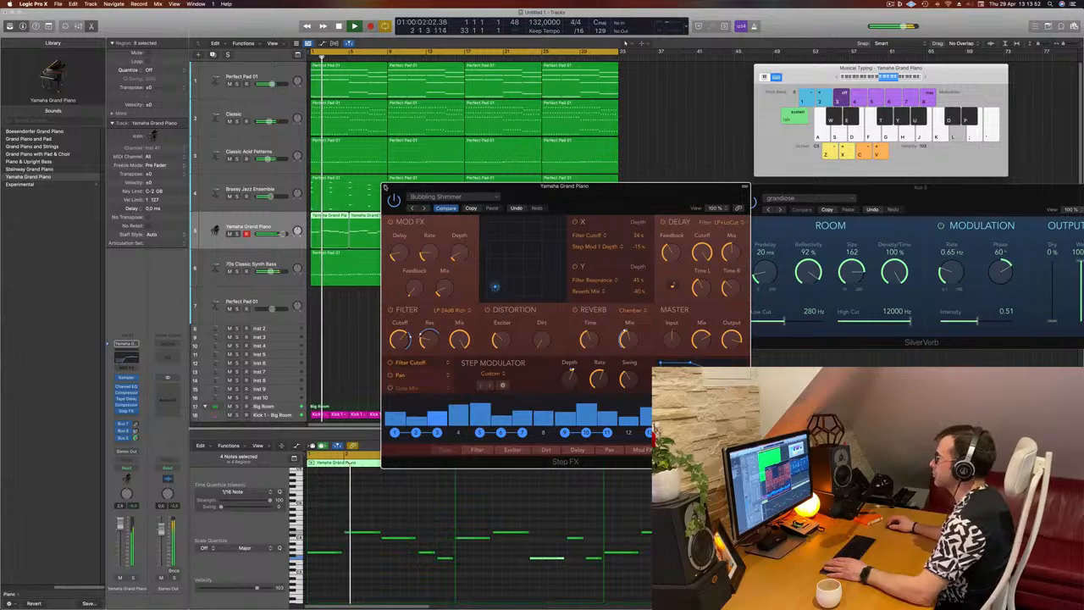
left_click(384, 187)
left_click(503, 247)
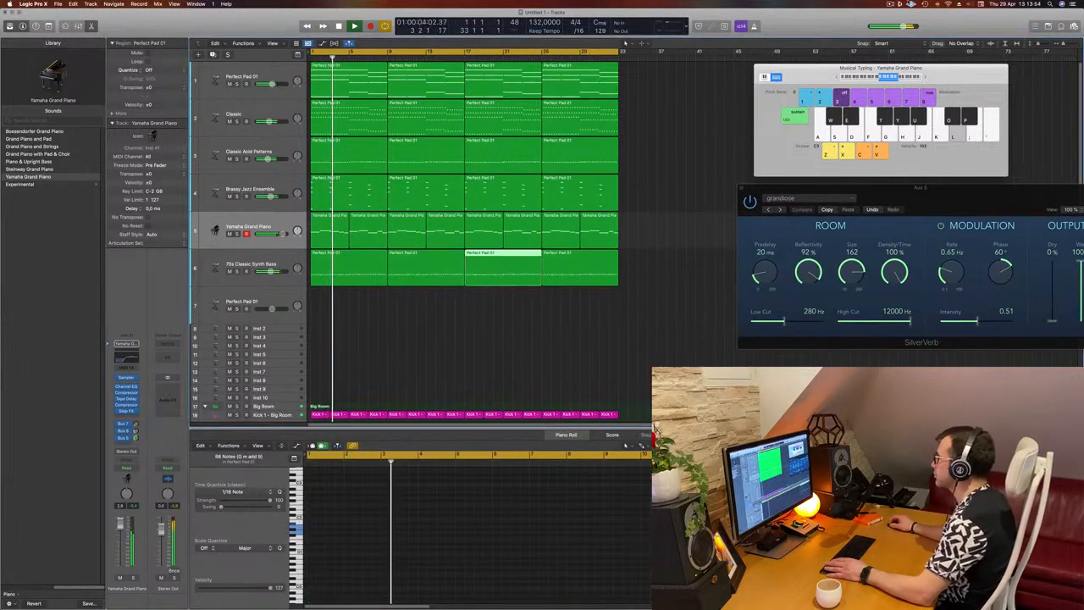
left_click(689, 179)
scroll(399, 375, "down", 4)
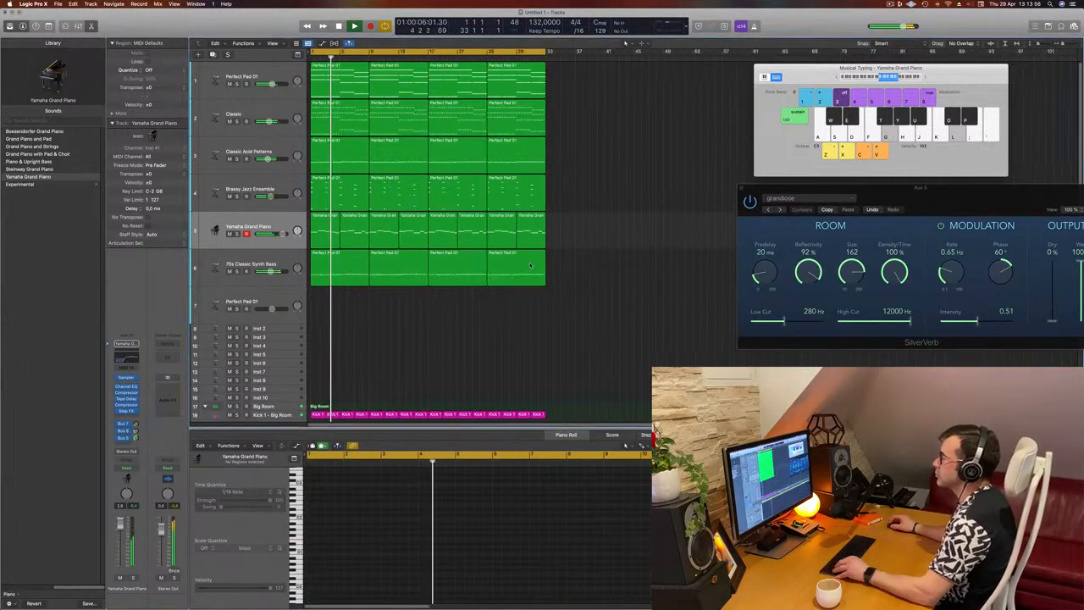
scroll(398, 376, "up", 1)
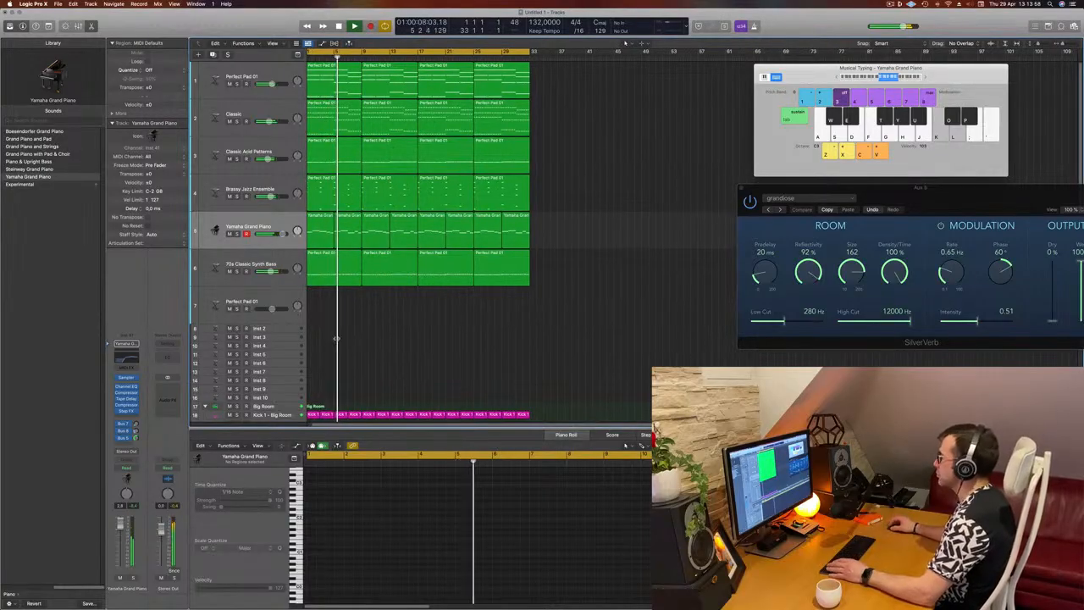
scroll(496, 326, "left", 1)
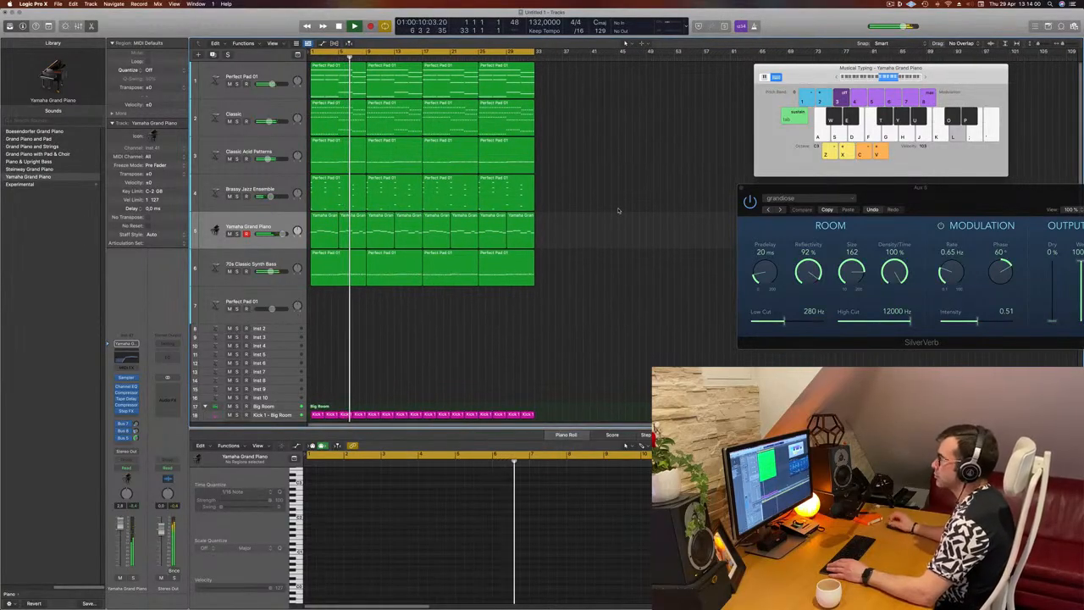
Briefly solo the Classic Acid Patterns and 70s Classic Synth Bass tracks in turn to compare their sound during playback
left_click(238, 160)
left_click(238, 159)
left_click(264, 145)
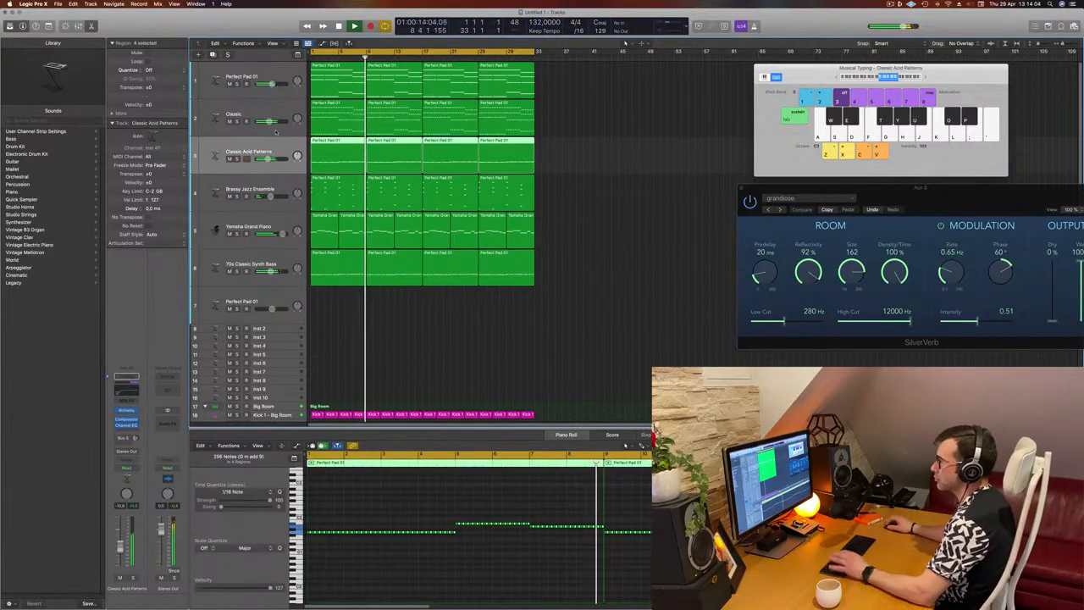
left_click(431, 356)
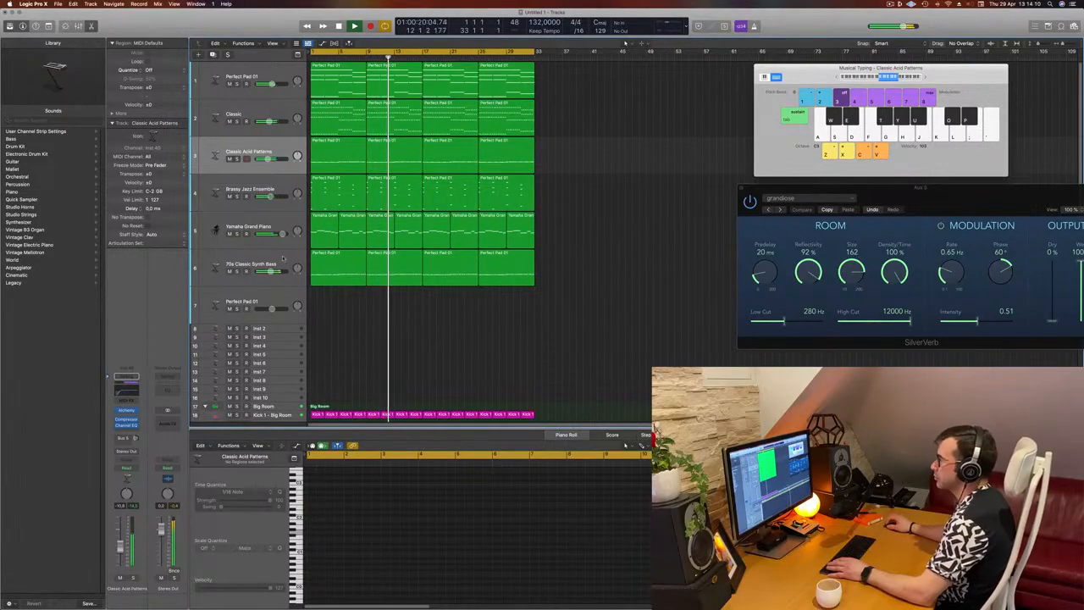
left_click(246, 274)
left_click(236, 272)
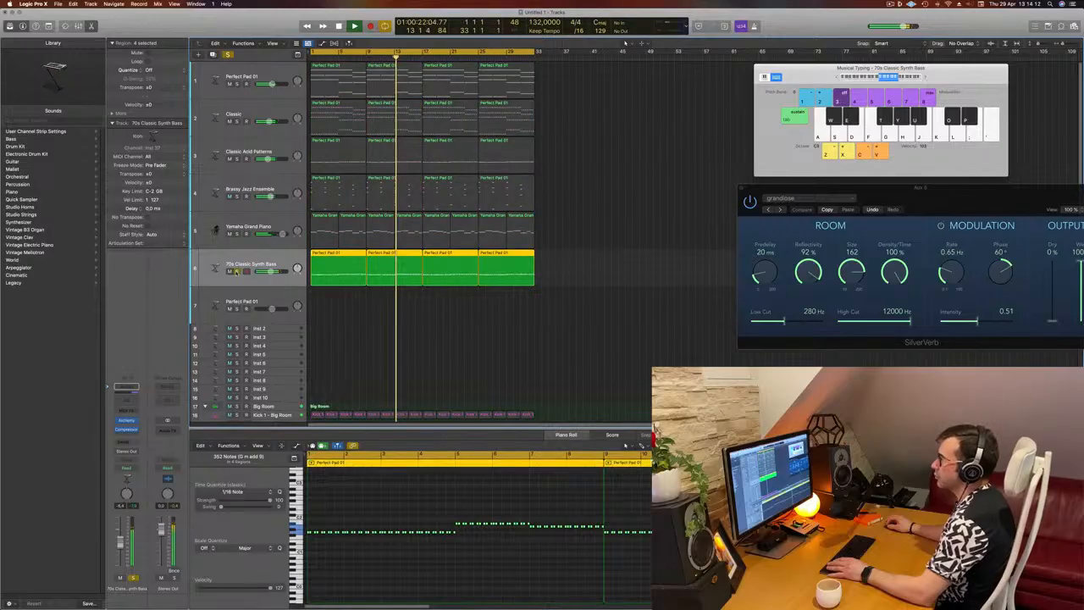
left_click(237, 272)
Move the Classic Acid Patterns track directly above the 70s Classic Synth Bass track and replay from the start
left_click(271, 149)
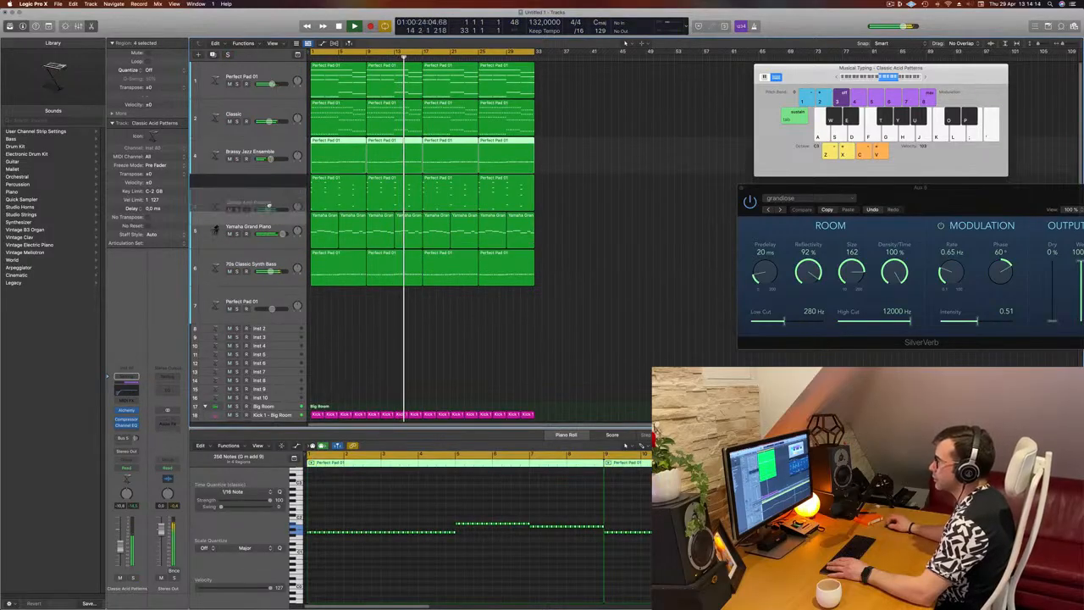
left_click_drag(272, 150, 216, 192)
key("Return")
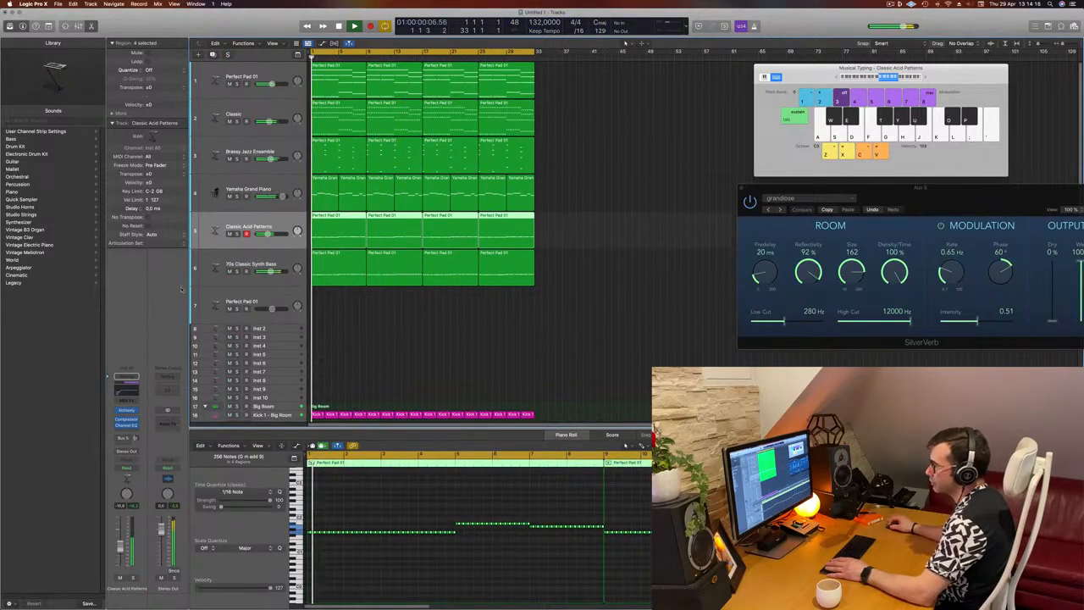
Open the Classic Acid Patterns track's Alchemy synth and adjust its Cutoff during playback
left_click(127, 410)
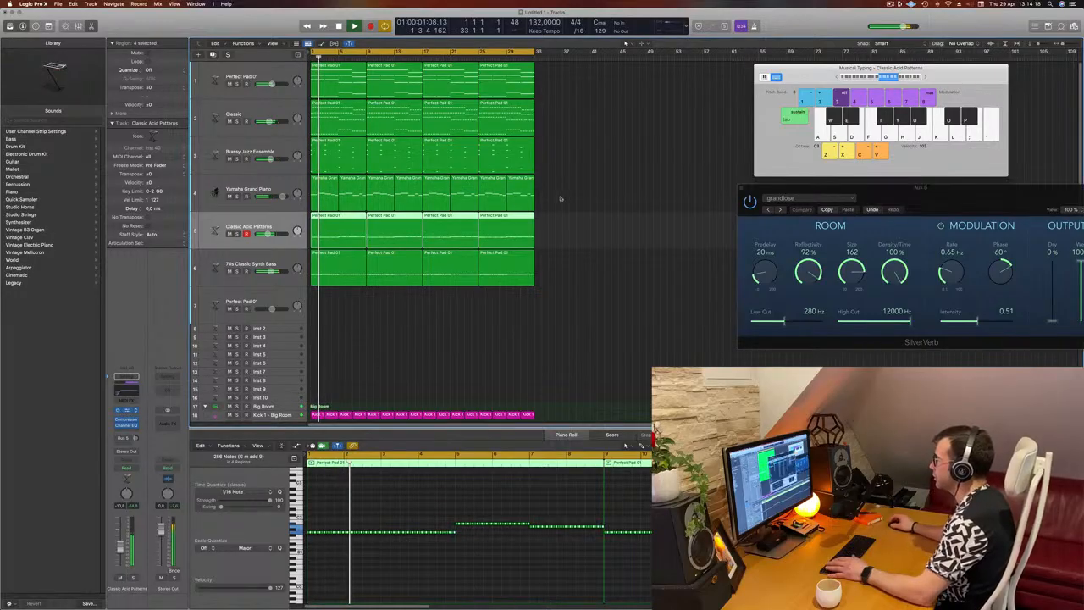
left_click_drag(659, 359, 663, 334)
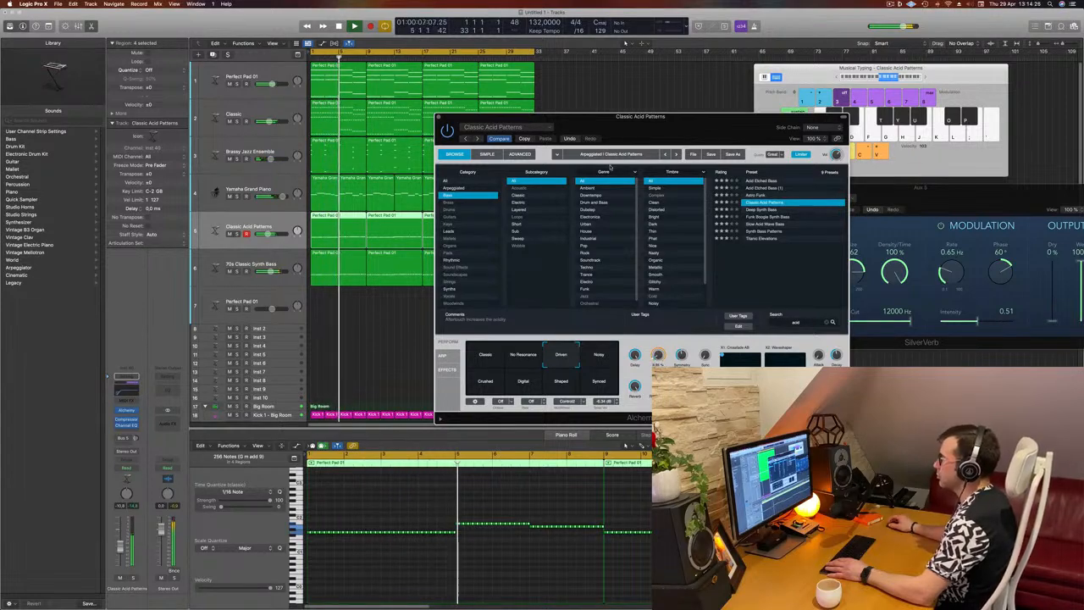
left_click_drag(685, 131, 576, 160)
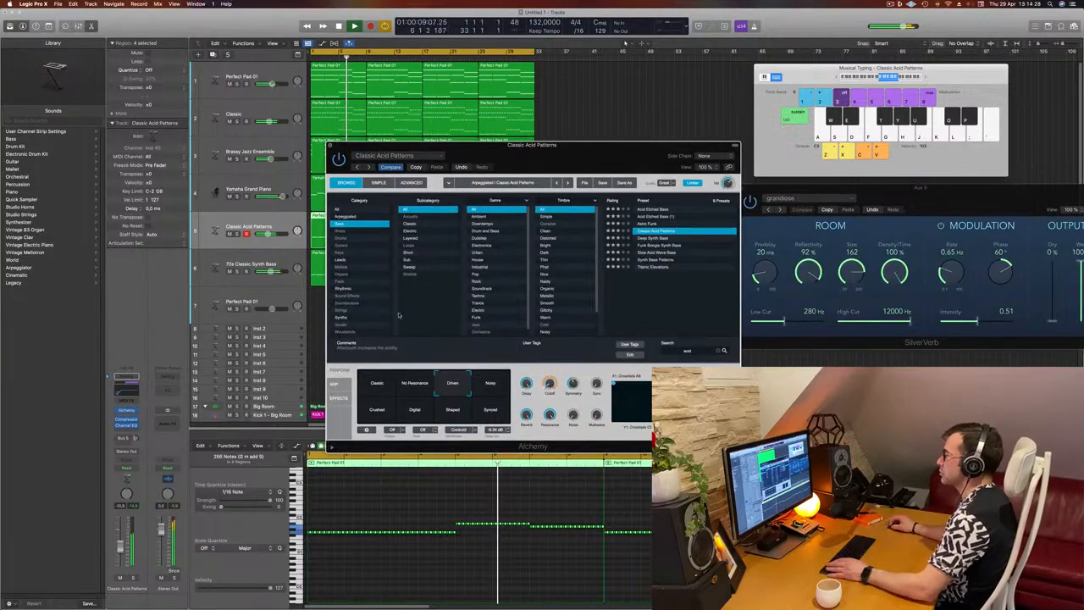
Close the Classic Acid Patterns synth window and duplicate the Yamaha Grand Piano track with its channel settings
left_click(330, 145)
left_click(528, 314)
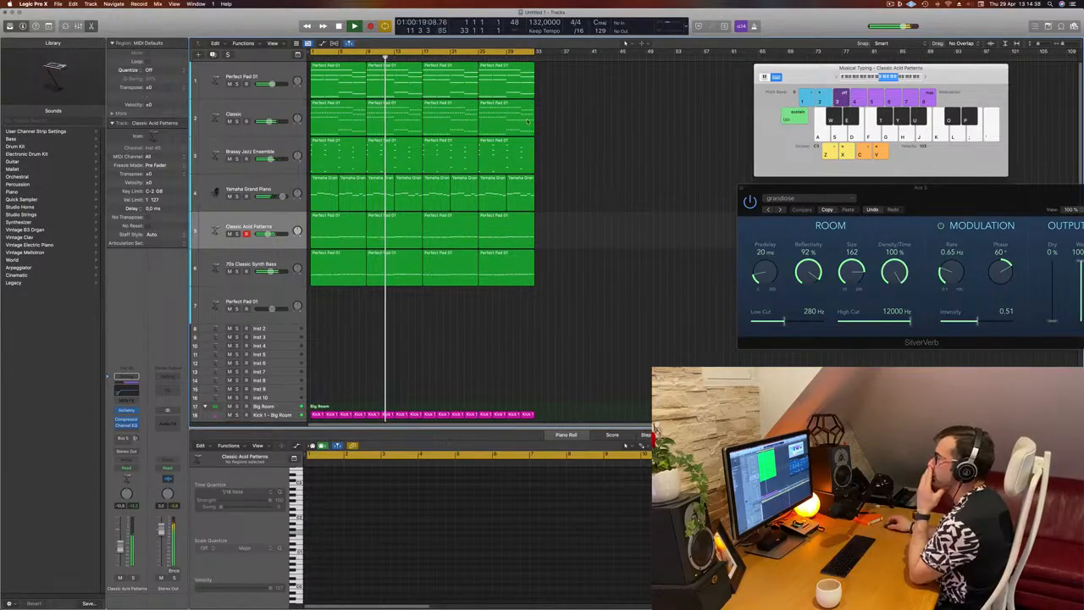
left_click(269, 186)
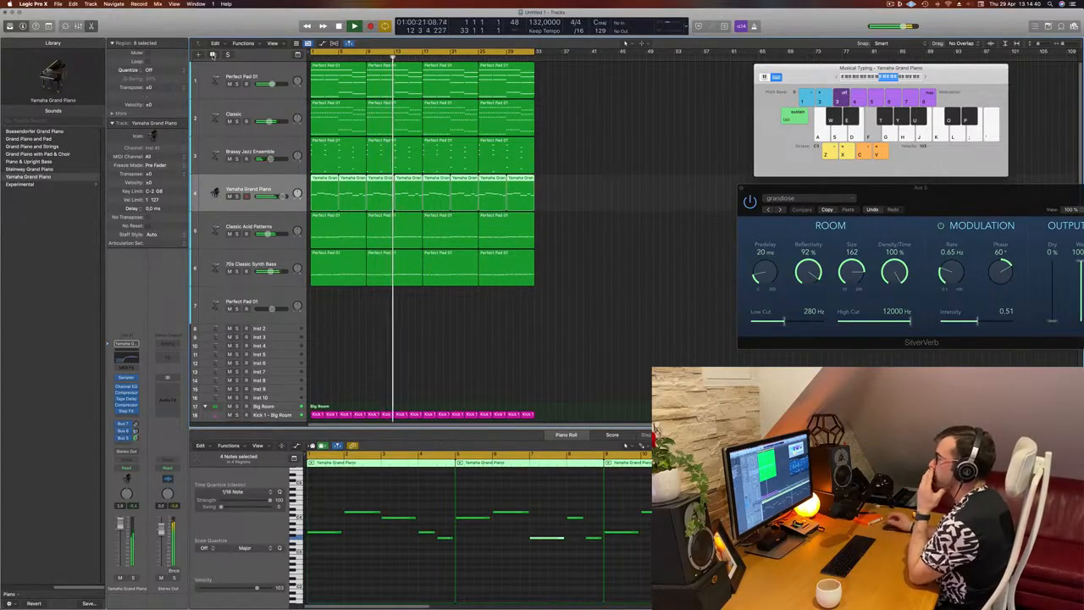
left_click(213, 55)
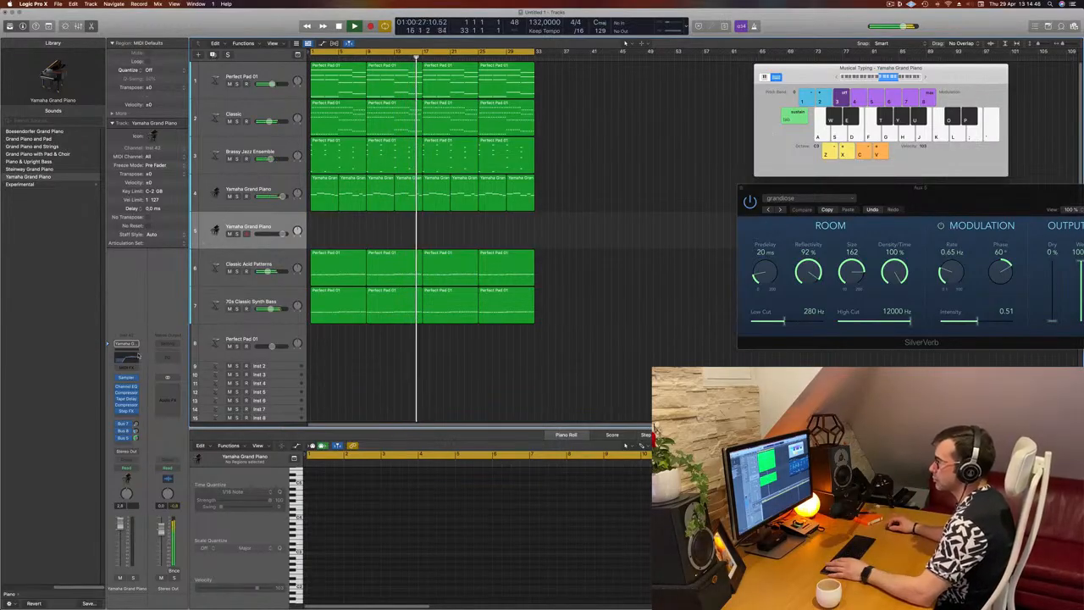
Replace the Sampler instrument on the duplicated piano track with a stereo Alchemy synth
left_click(129, 378)
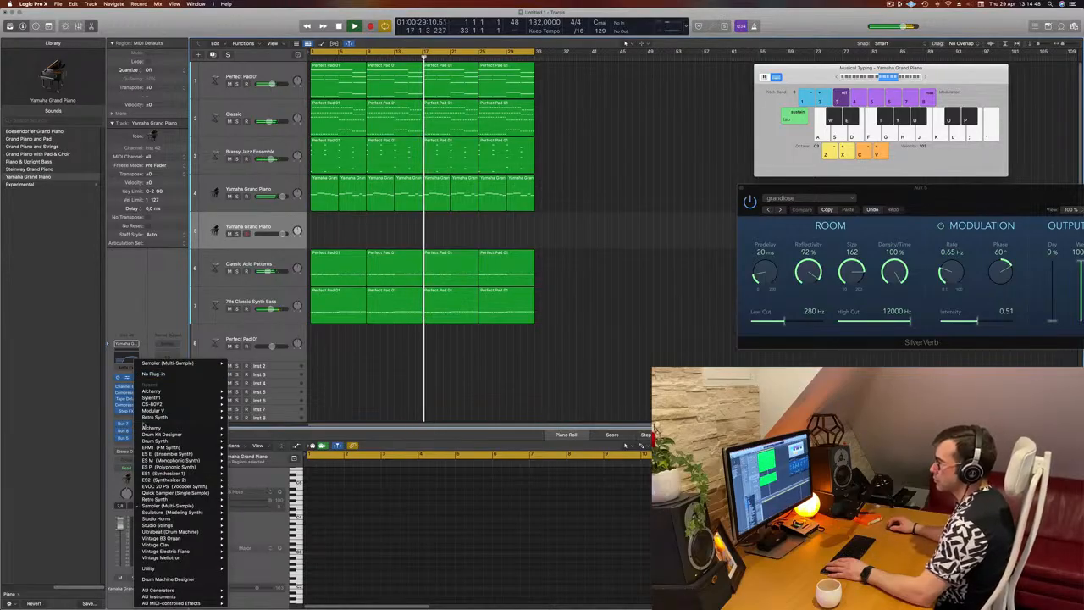
mouse_move(156, 393)
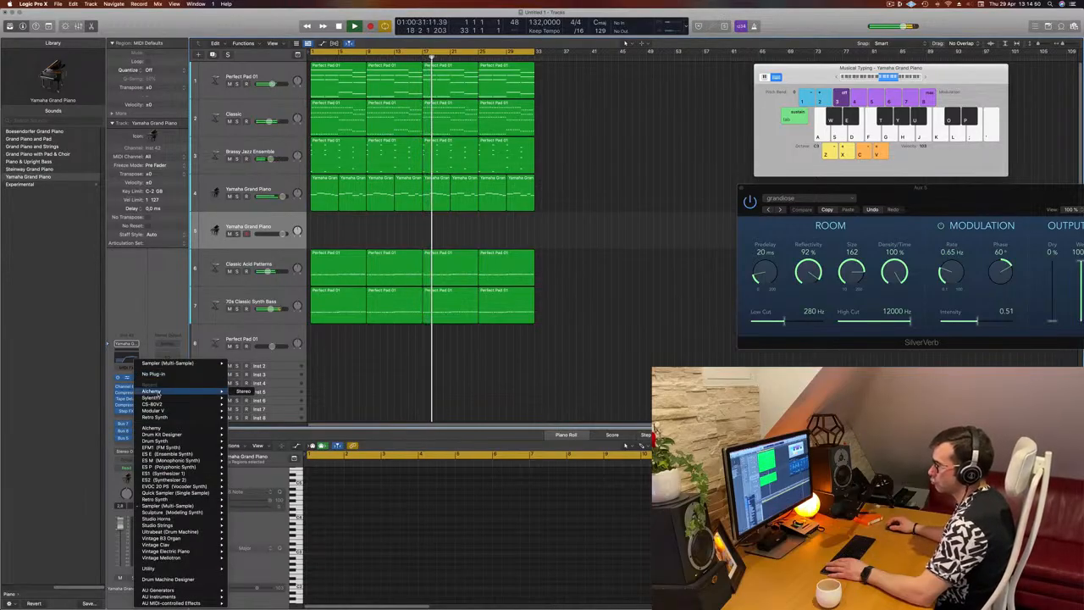
left_click(601, 230)
left_click_drag(630, 111, 660, 99)
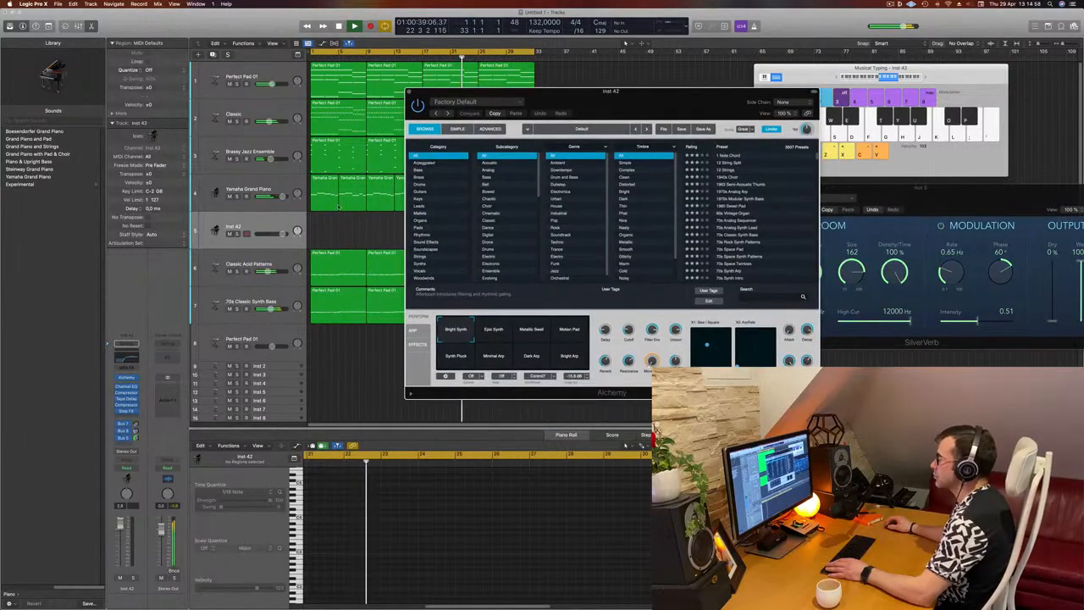
Filter the Alchemy presets to the Keys category and load 80s Pop Electric Piano, keeping the musical typing keyboard accessible
left_click(418, 199)
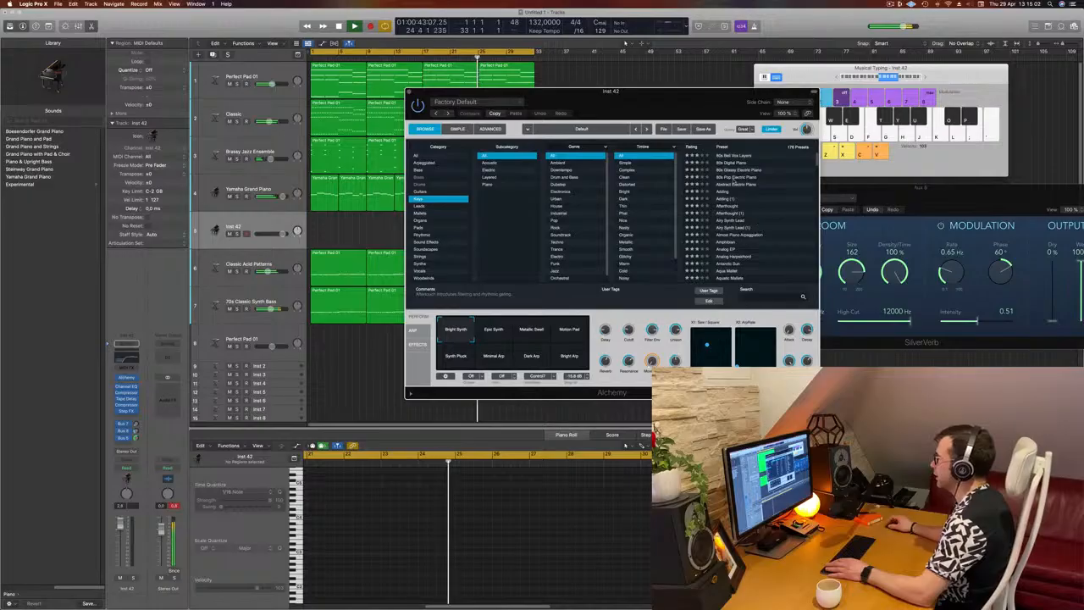
left_click(729, 177)
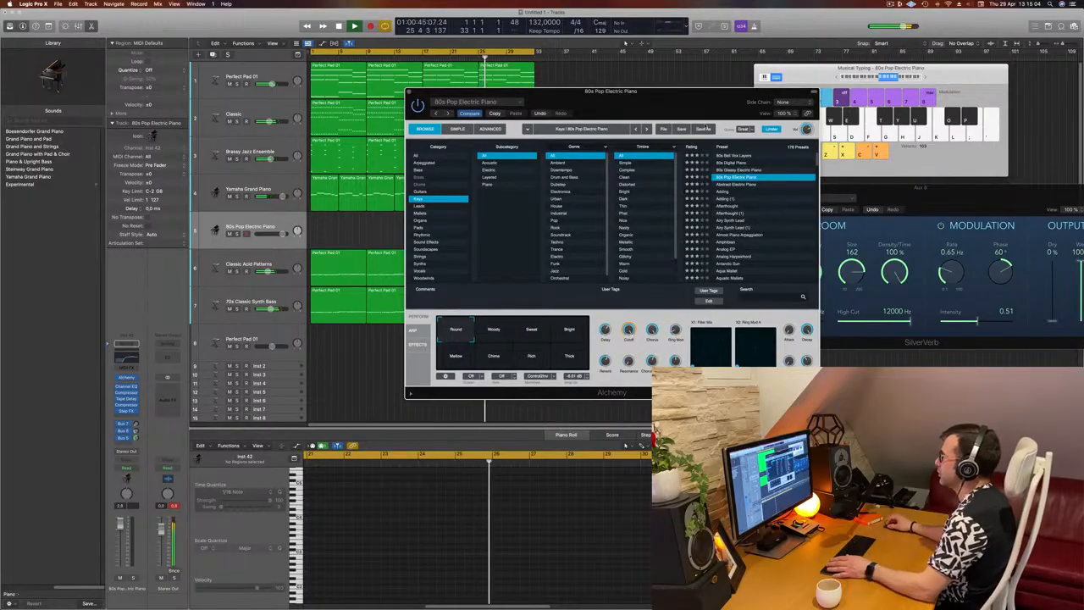
left_click_drag(719, 97, 770, 138)
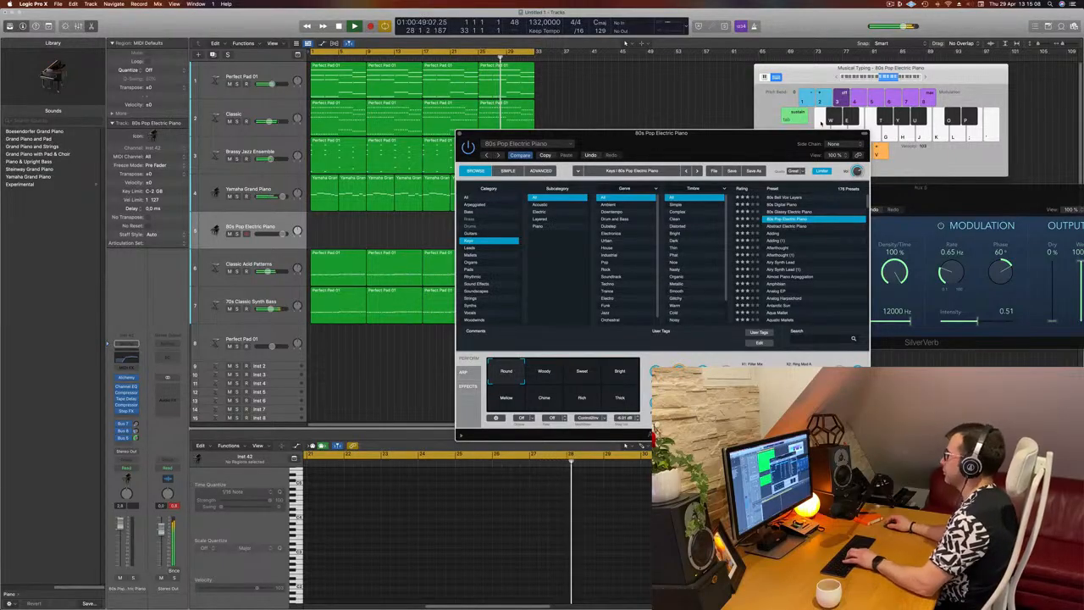
left_click_drag(737, 138, 729, 155)
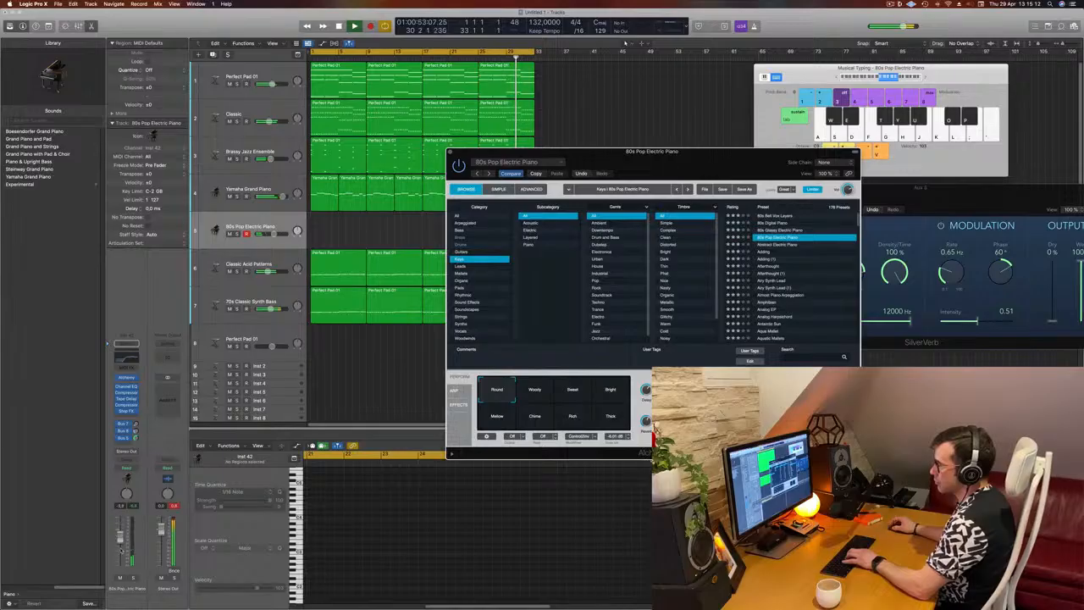
Lower the 80s Pop Electric Piano track's volume in stages while playing test notes over the loop
left_click(121, 551)
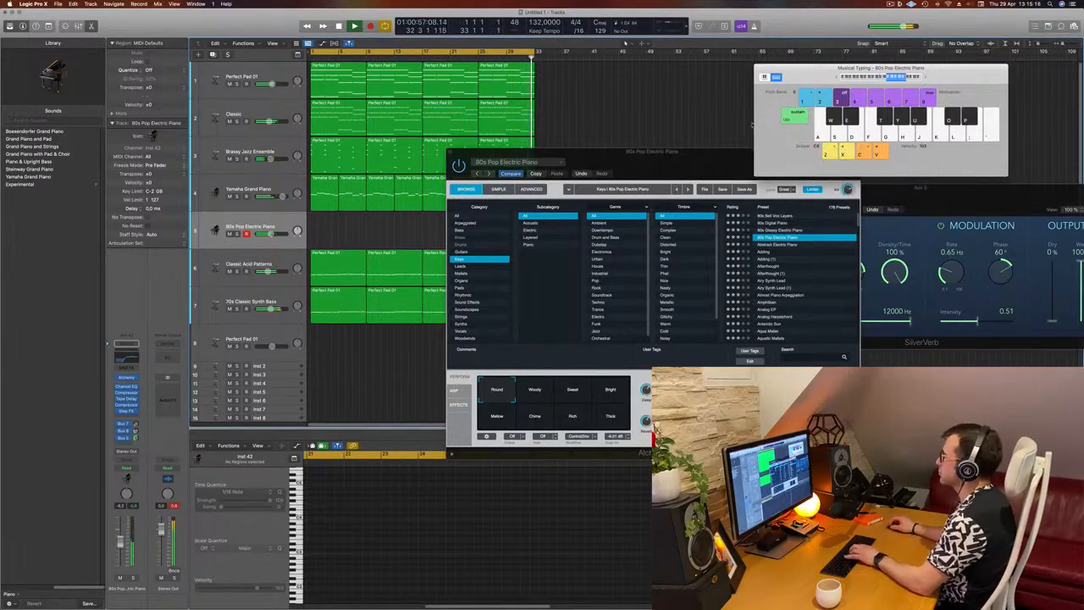
left_click_drag(694, 161, 730, 207)
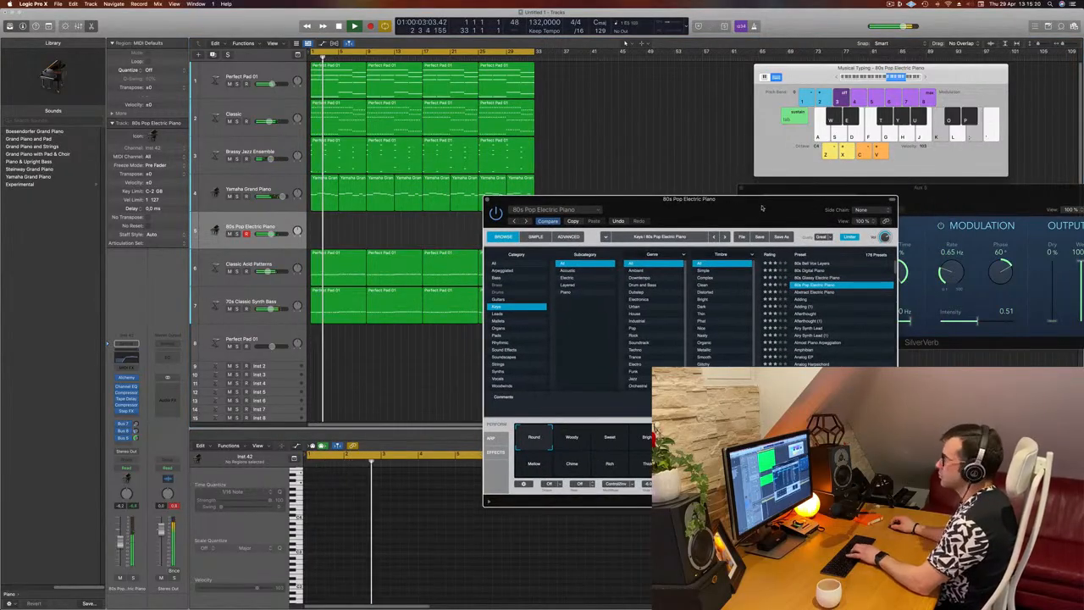
key("l")
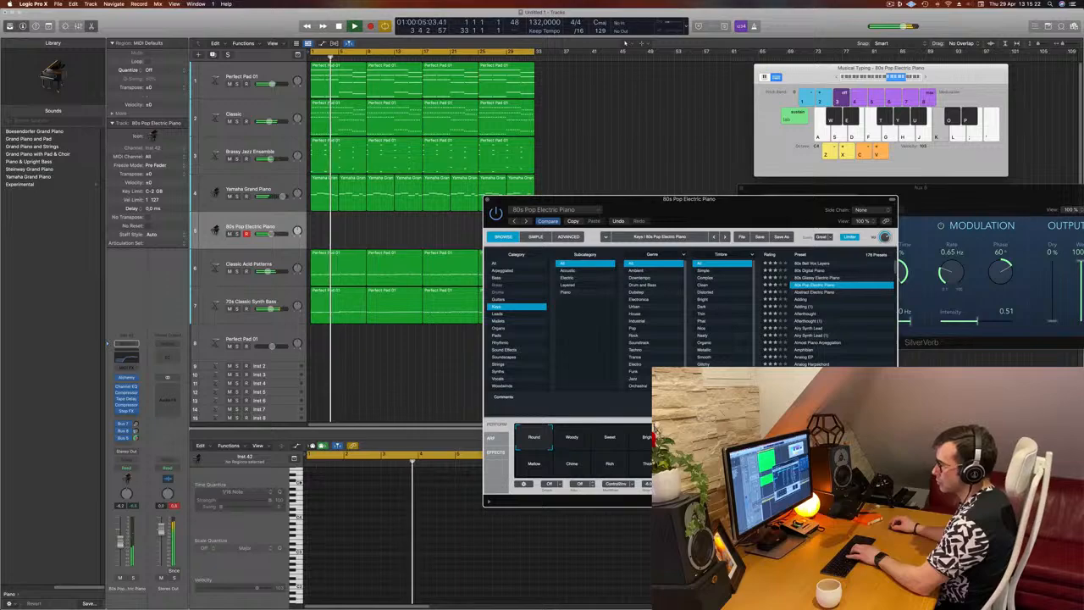
left_click_drag(122, 542, 120, 548)
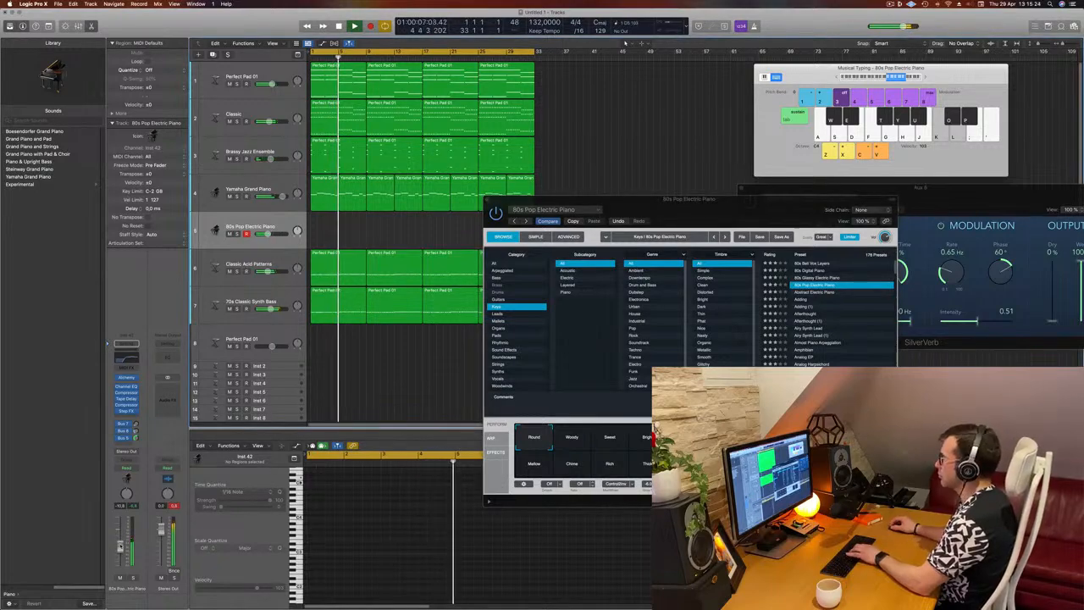
key("semicolon")
key("apostrophe")
key("l")
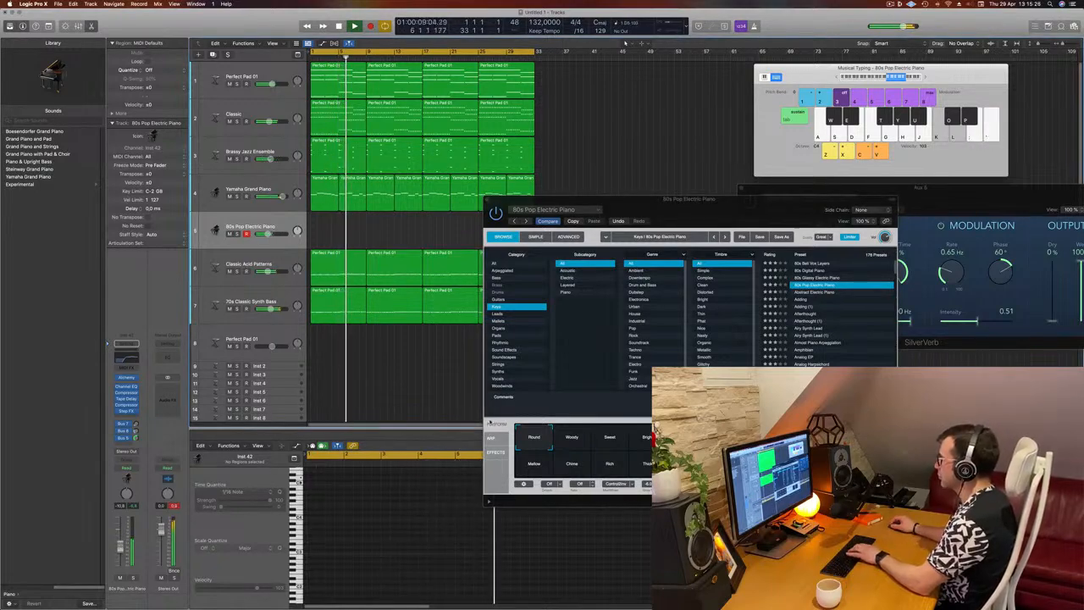
key("semicolon")
key("apostrophe")
Audition the 80s Glossy Electric Piano and 80s Bell Vox Layers presets by playing notes over the loop
left_click(813, 279)
left_click(813, 278)
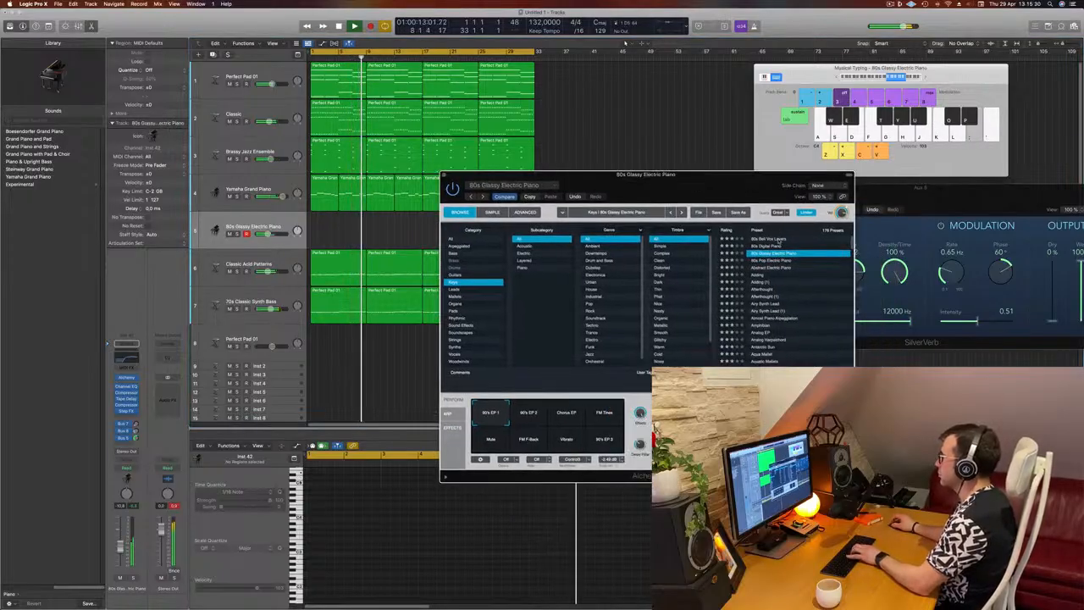
left_click(779, 238)
key("l")
key("semicolon")
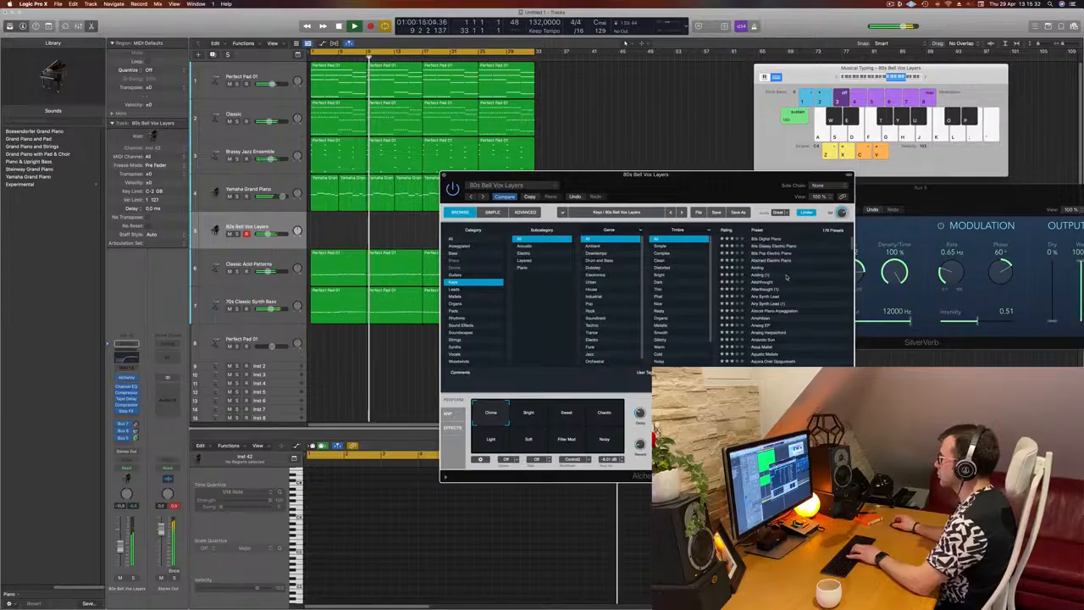
Load the Adding preset and audition its Delayed and Brighter Delayed variations
scroll(775, 268, "down", 1)
left_click(758, 268)
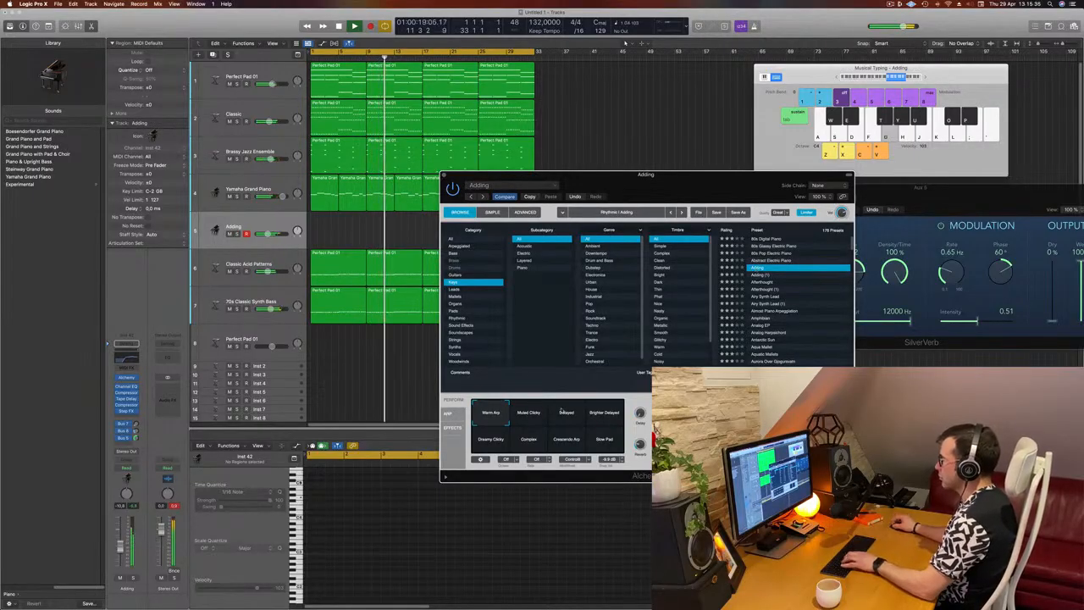
left_click(567, 415)
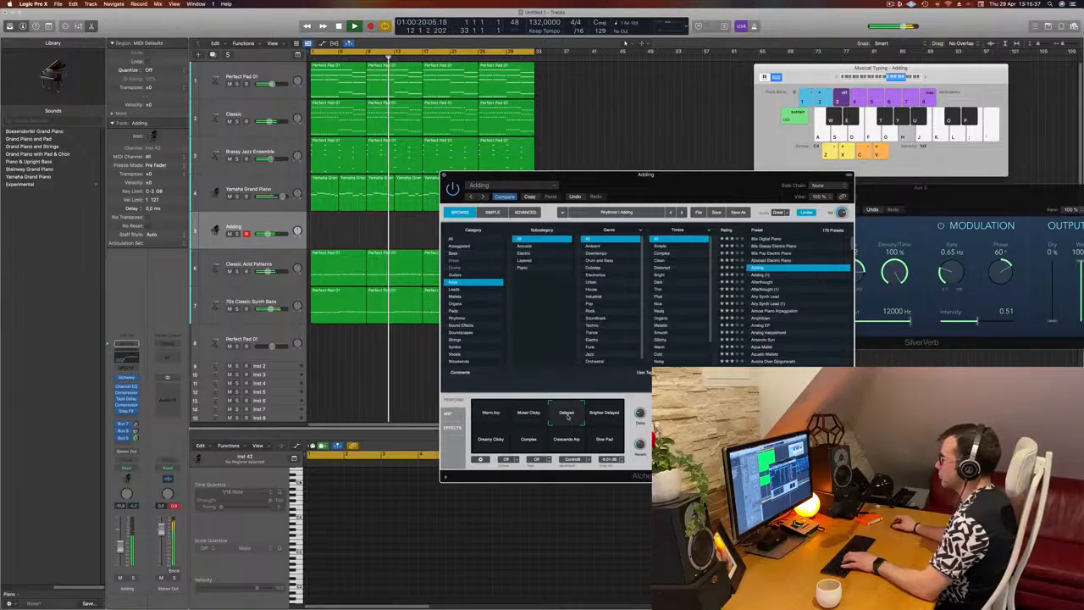
left_click(612, 413)
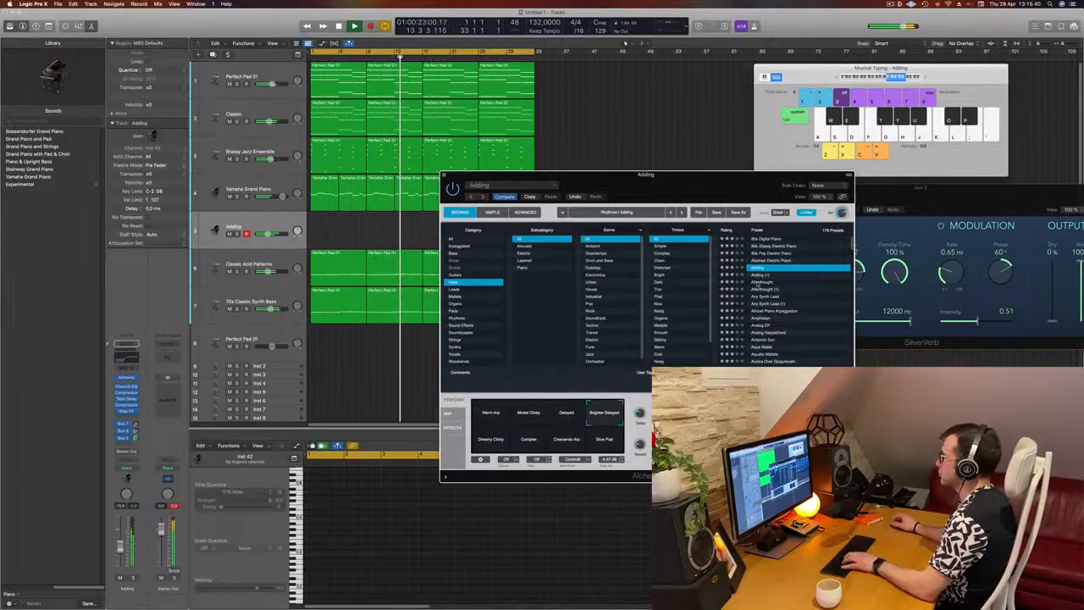
Audition the Afterthought and Airy Synth Lead presets and lower the new track's volume further
left_click(763, 282)
left_click_drag(721, 176, 848, 124)
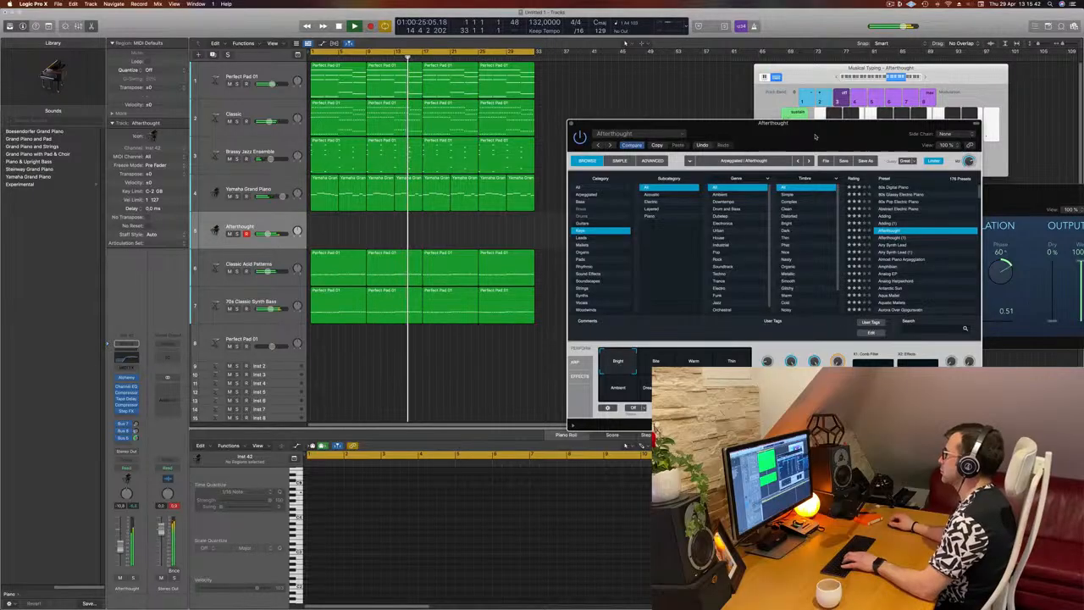
left_click(891, 245)
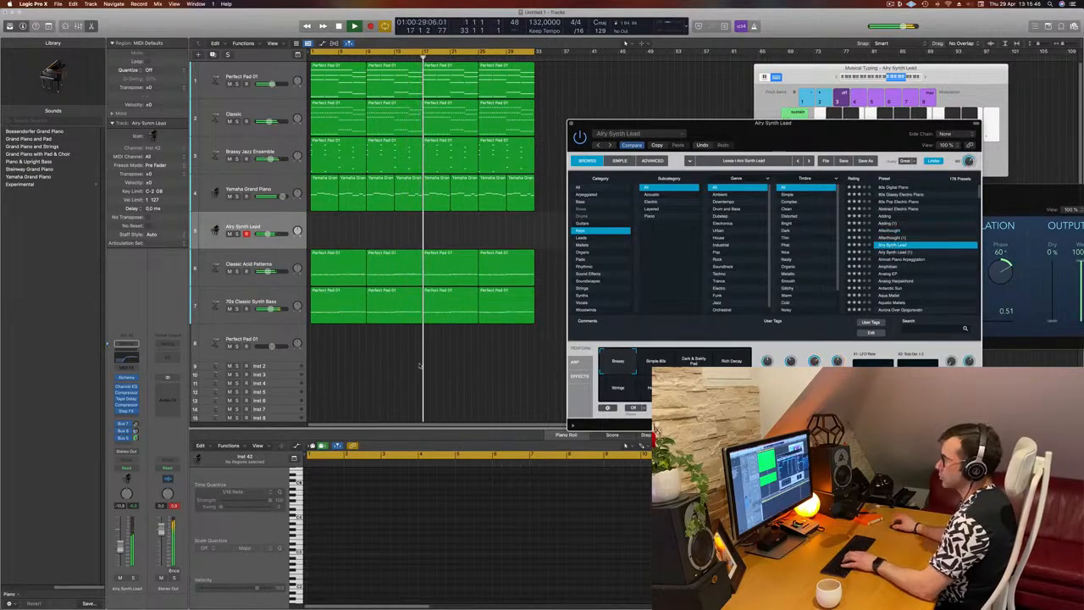
left_click(119, 555)
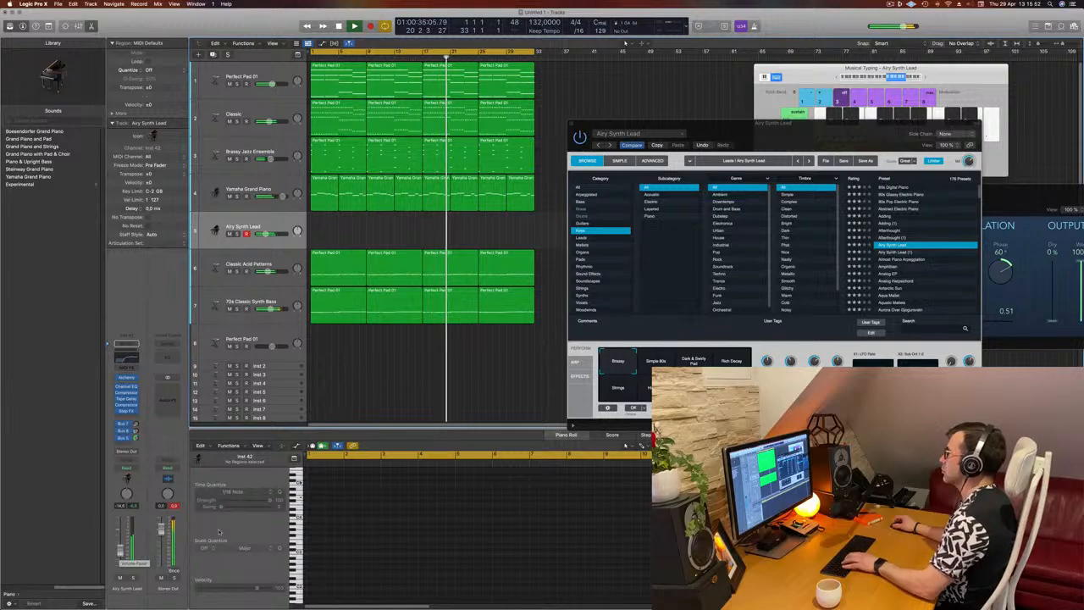
Audition the Simple 80s and Dark & Swirly Pad variations of the Airy Synth Lead preset
left_click_drag(840, 126, 839, 113)
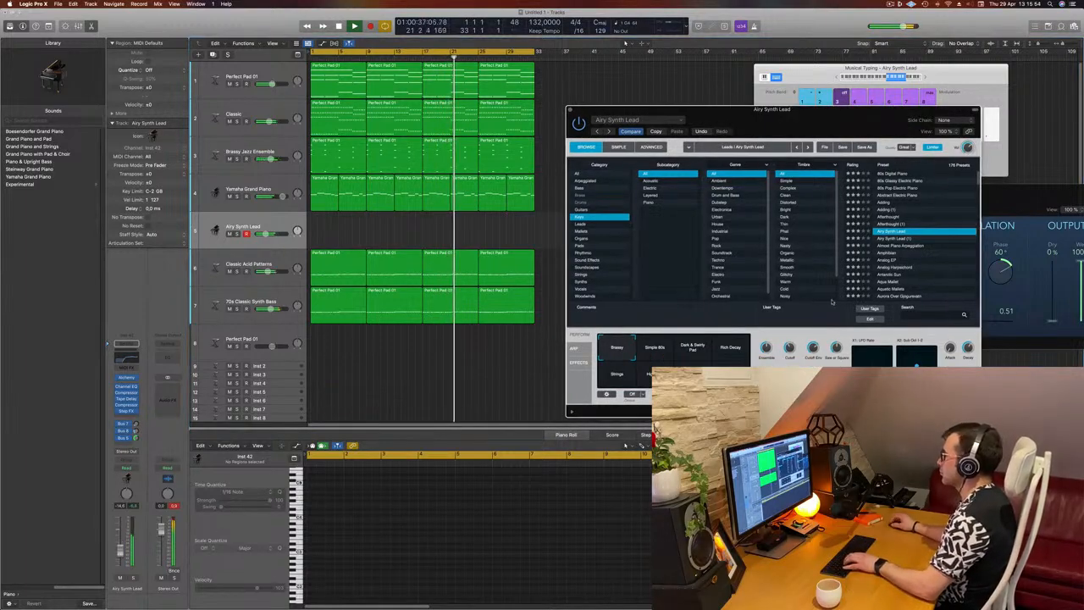
left_click(657, 349)
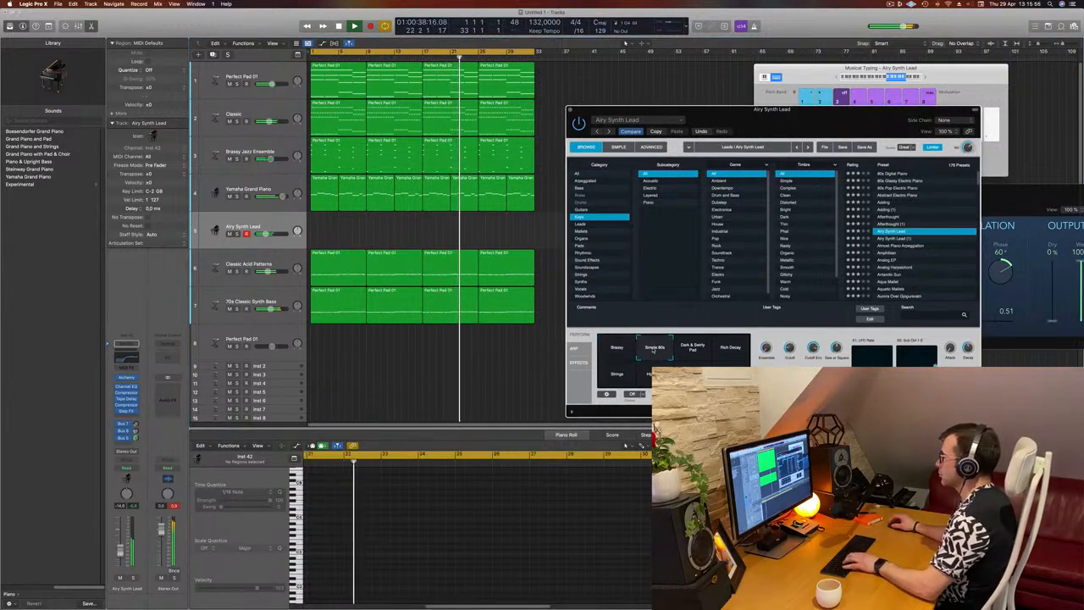
left_click(695, 350)
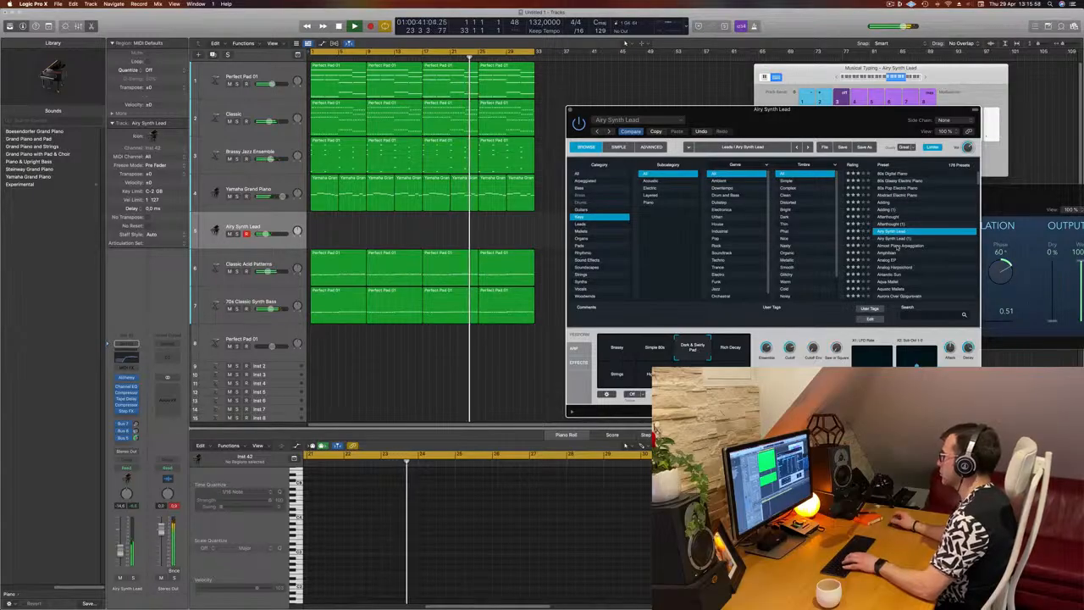
Compare the Almost Piano Arpeggiation and Amphibian presets and keep Almost Piano Arpeggiation loaded
left_click(896, 246)
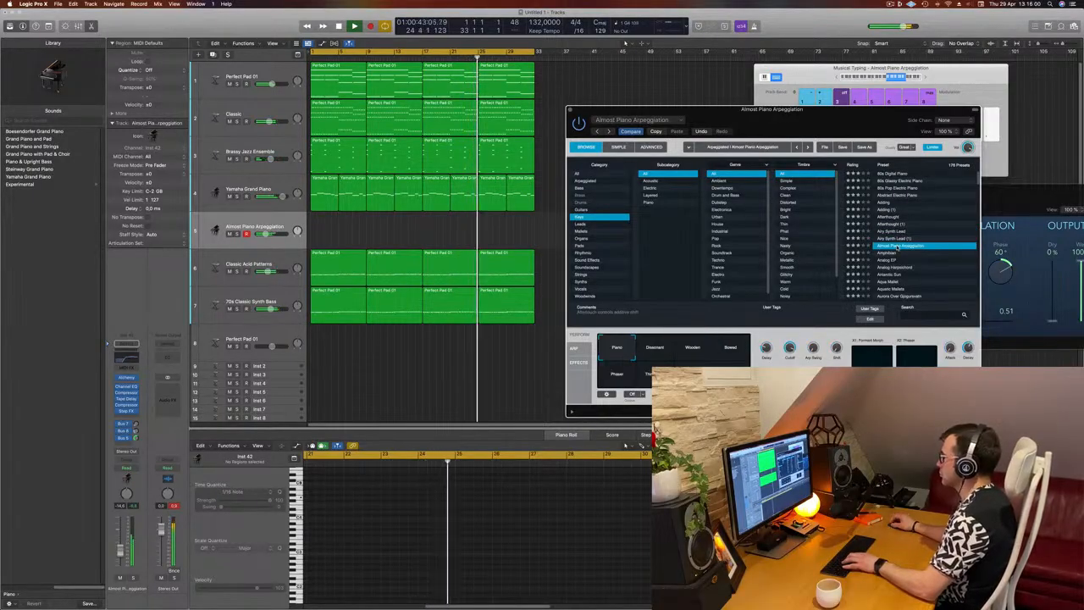
left_click(888, 252)
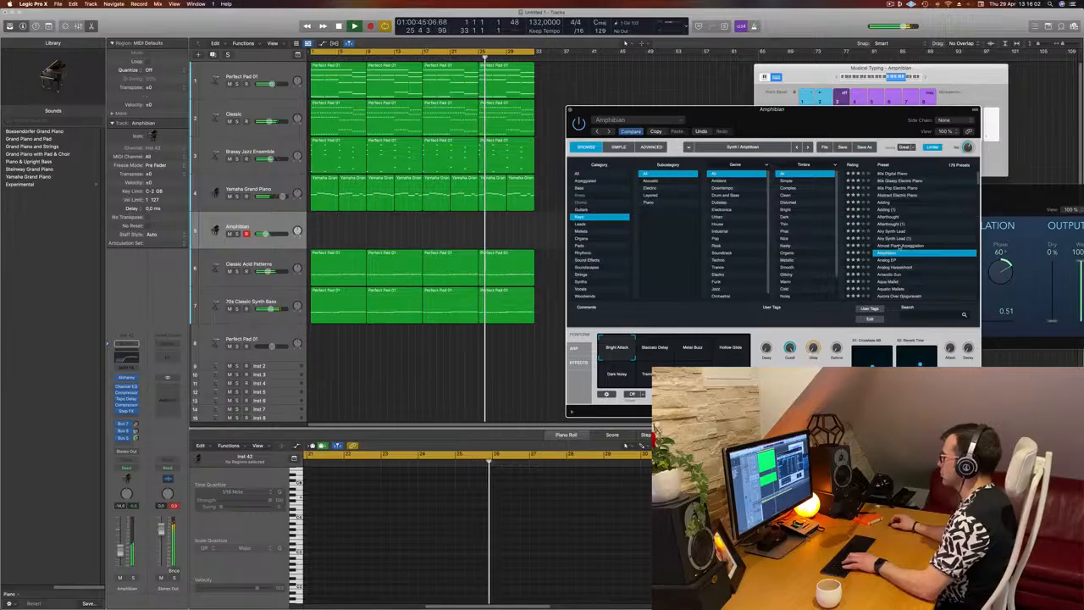
left_click(899, 245)
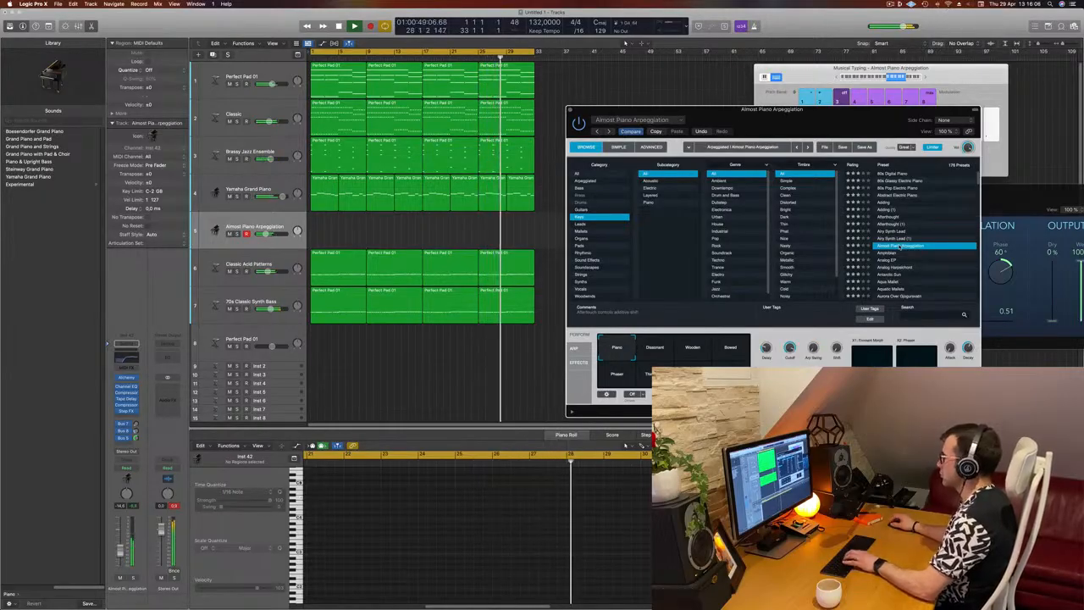
Audition the Dissonant, Bowed and Phaser variations of Almost Piano Arpeggiation and choose the one right after Phaser
left_click(659, 346)
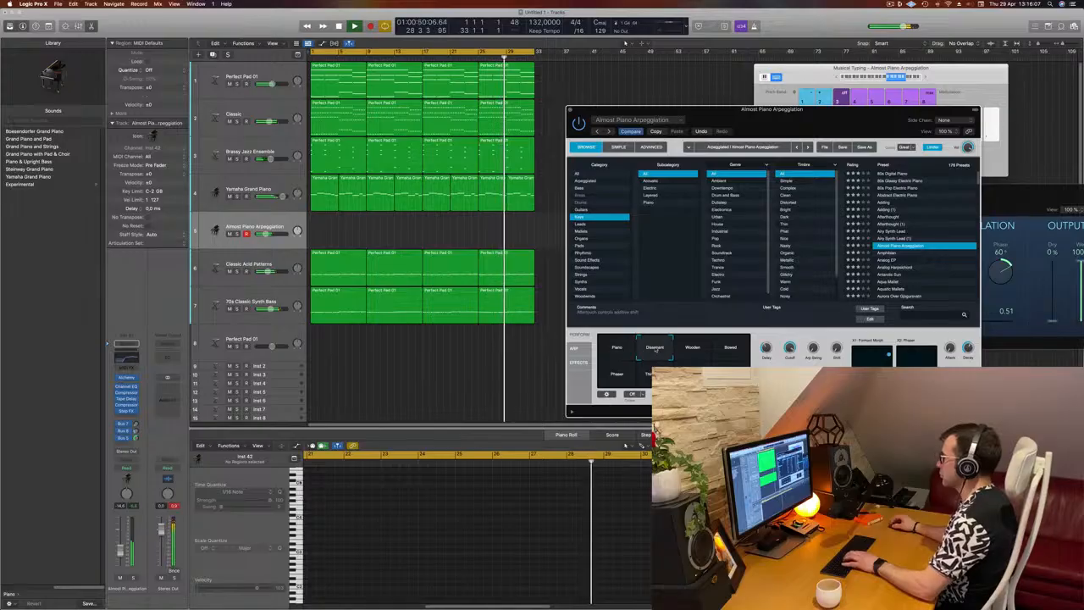
left_click(693, 348)
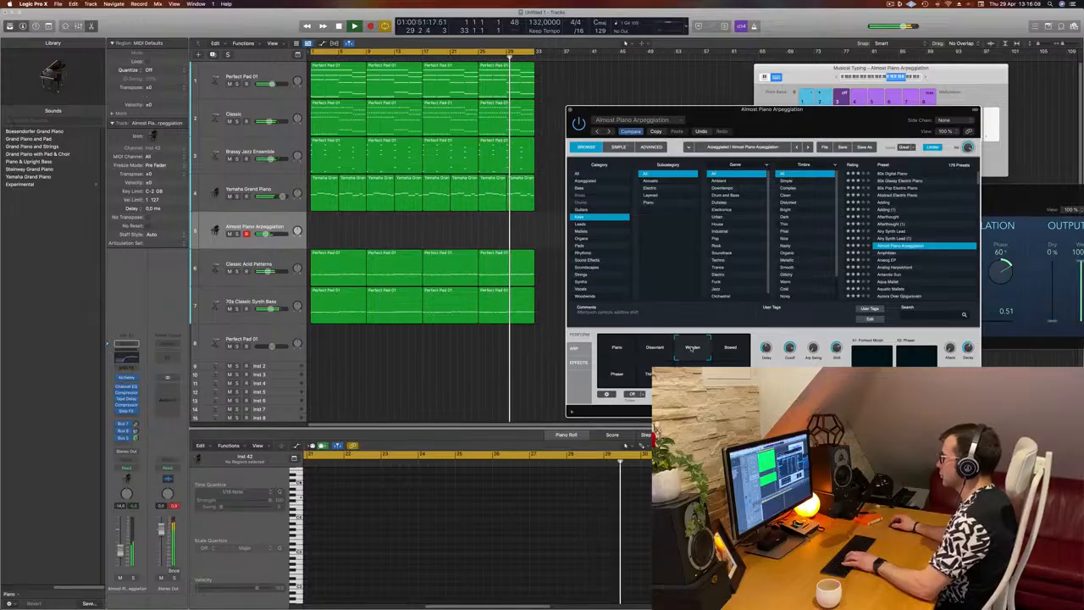
left_click(617, 373)
left_click(655, 374)
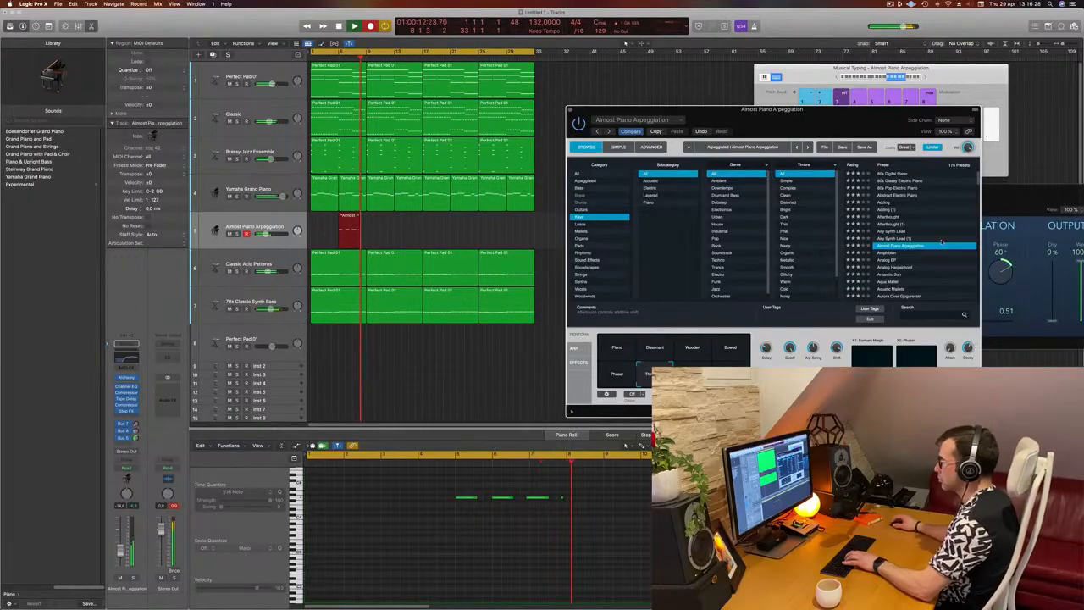
Stop recording, move the recorded Almost Piano Arpeggiation region to bar 1, and replay it from the start
key("space")
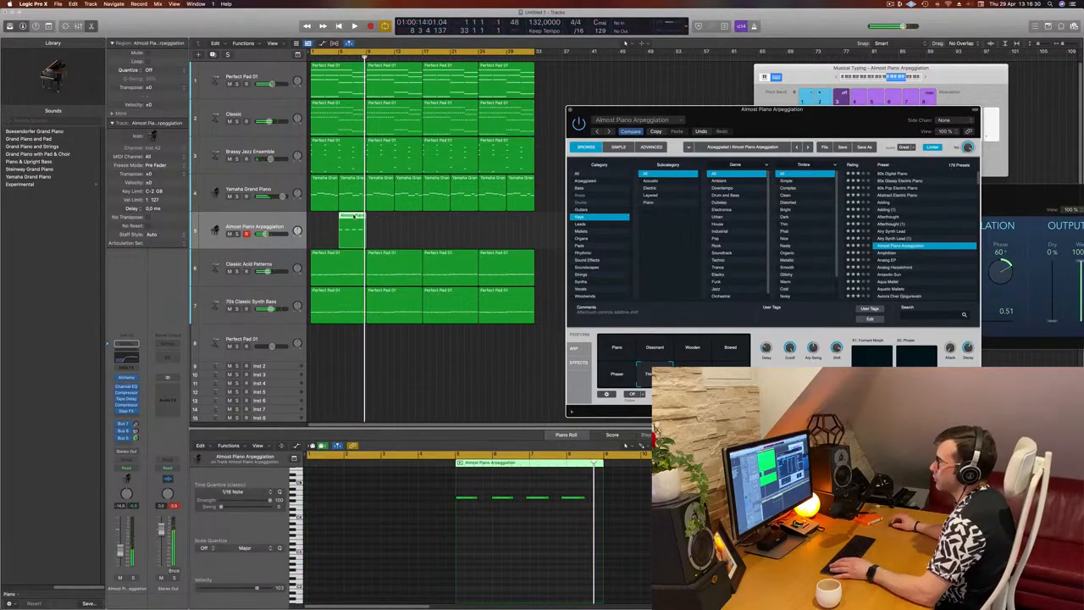
left_click_drag(353, 217, 324, 217)
left_click(371, 552)
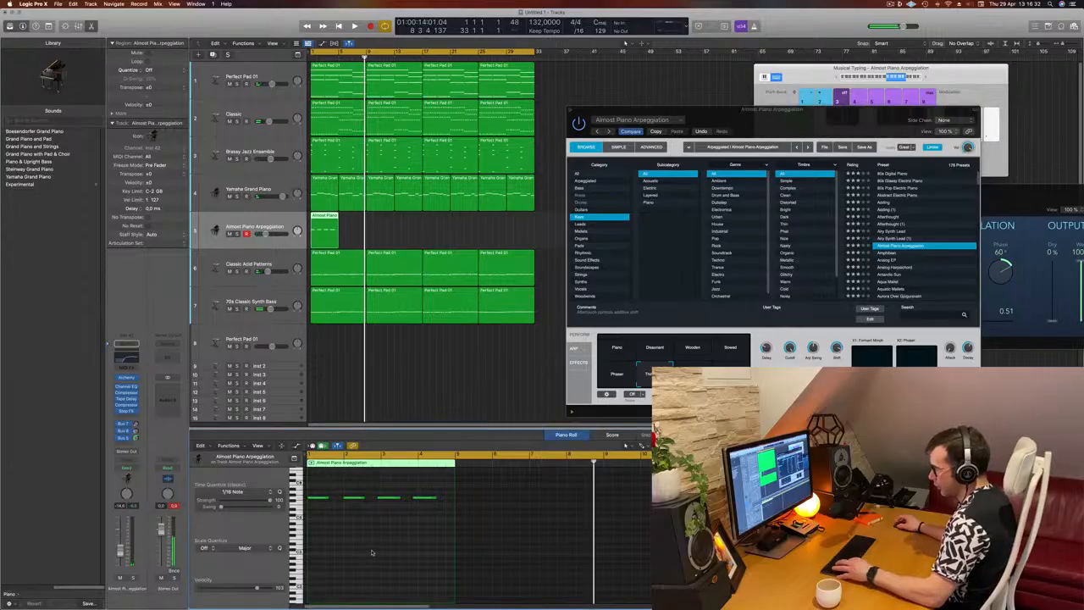
key("Return")
key("space")
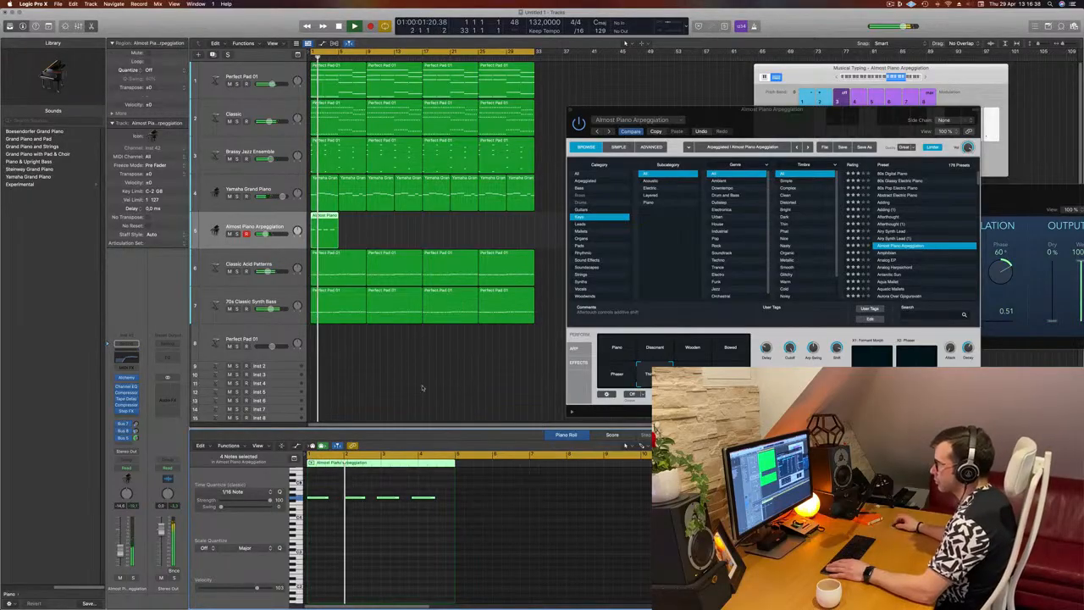
Shift the last two notes of the Almost Piano Arpeggiation region slightly later and replay the song from the start
left_click(345, 542)
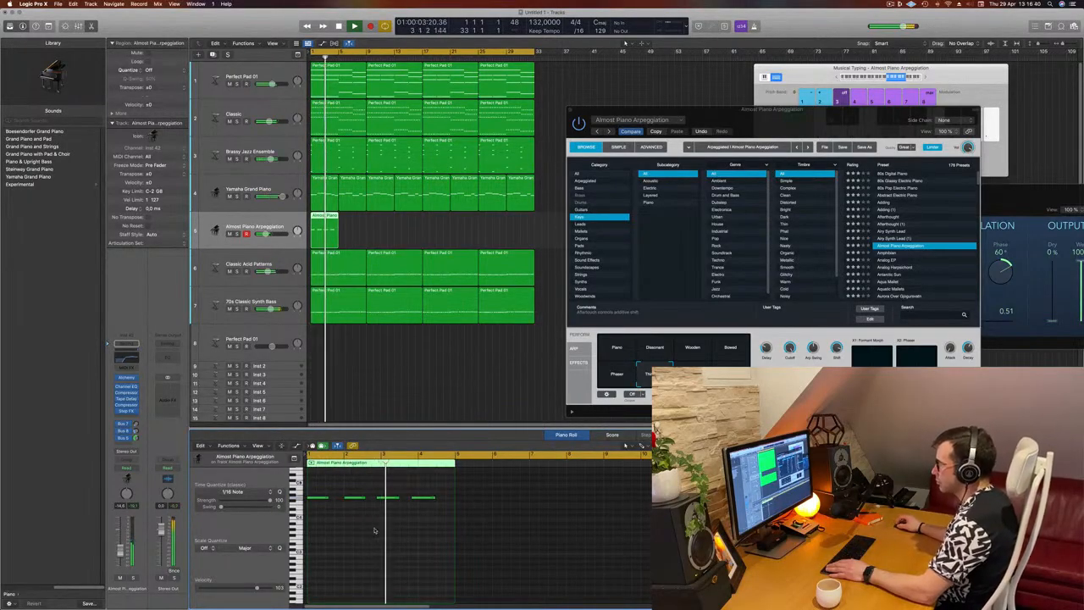
left_click_drag(432, 506, 432, 505)
key("Return")
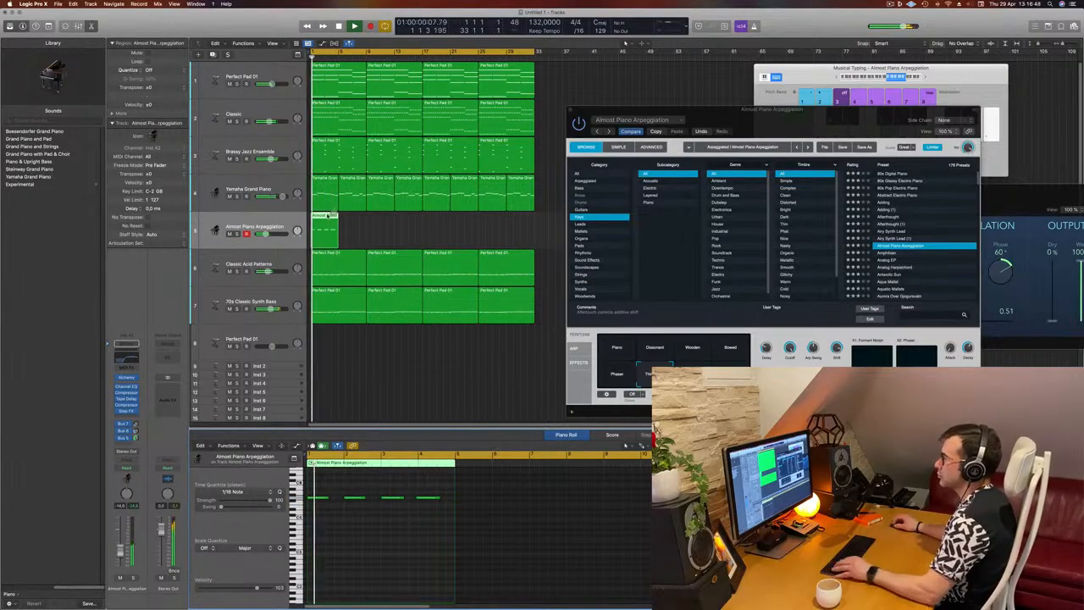
Repeat the four-bar Almost Piano Arpeggiation region through bar 32 and close the Alchemy plug-in window
left_click_drag(330, 216, 431, 222)
left_click_drag(816, 115, 589, 121)
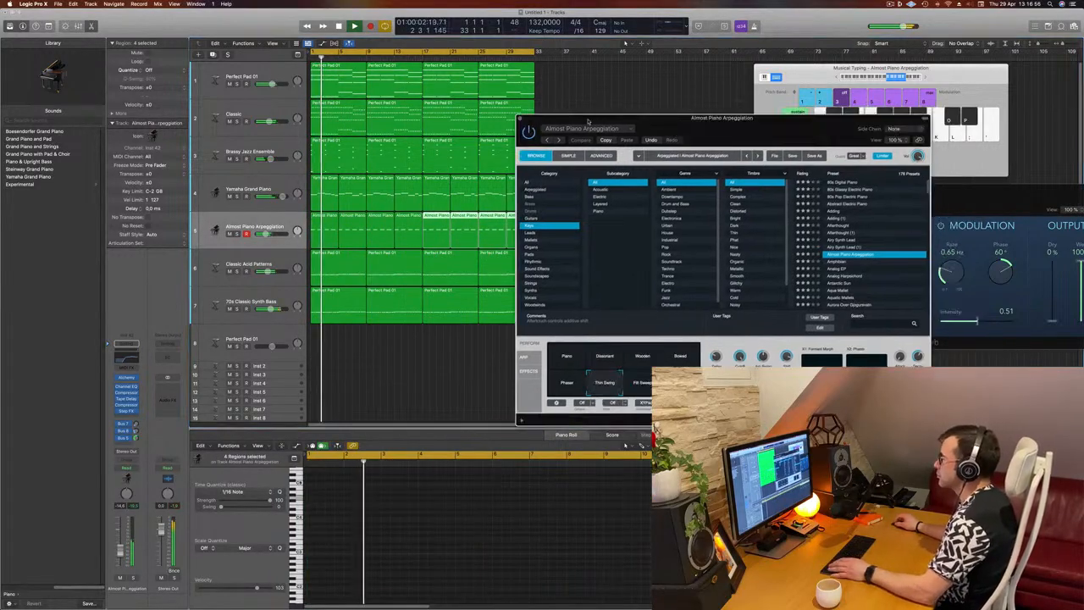
key("super+w")
Listen to the Almost Piano Arpeggiation track soloed from the start, then unsolo it to hear the full mix
left_click(216, 238)
key("space")
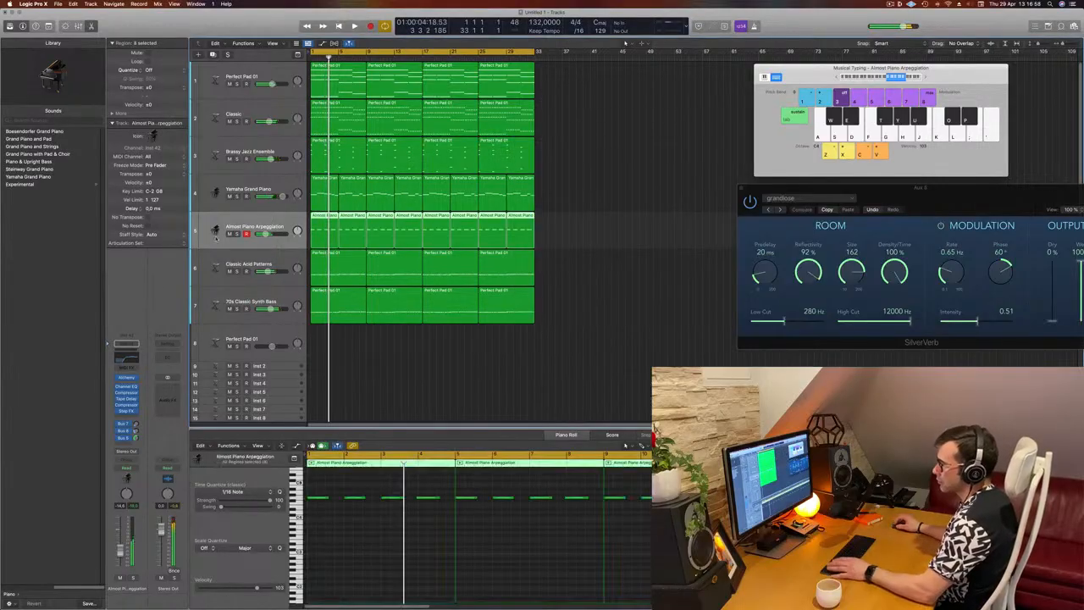
left_click(131, 577)
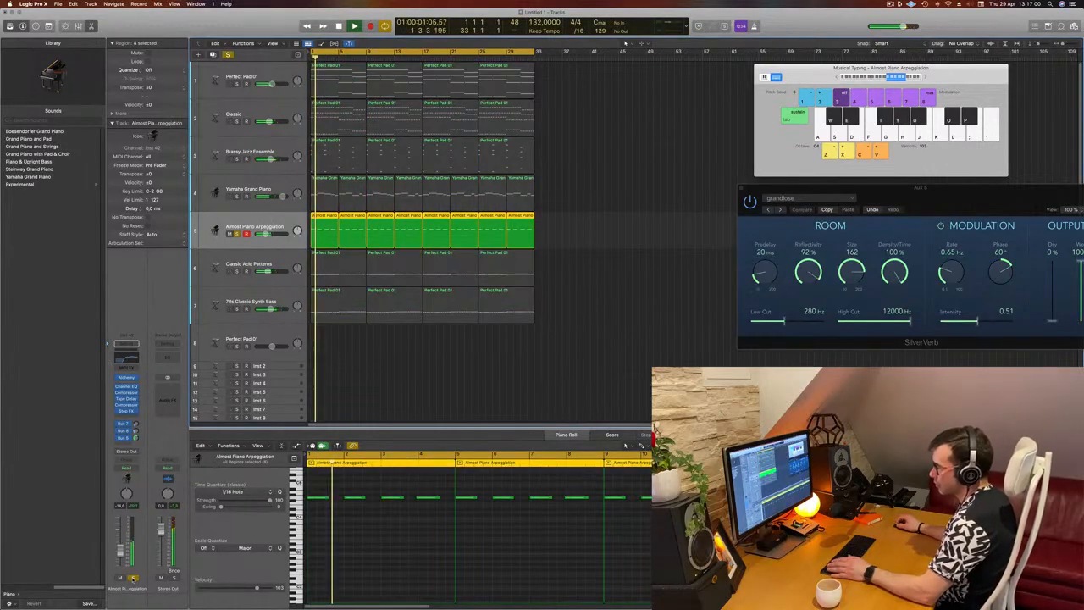
left_click(132, 577)
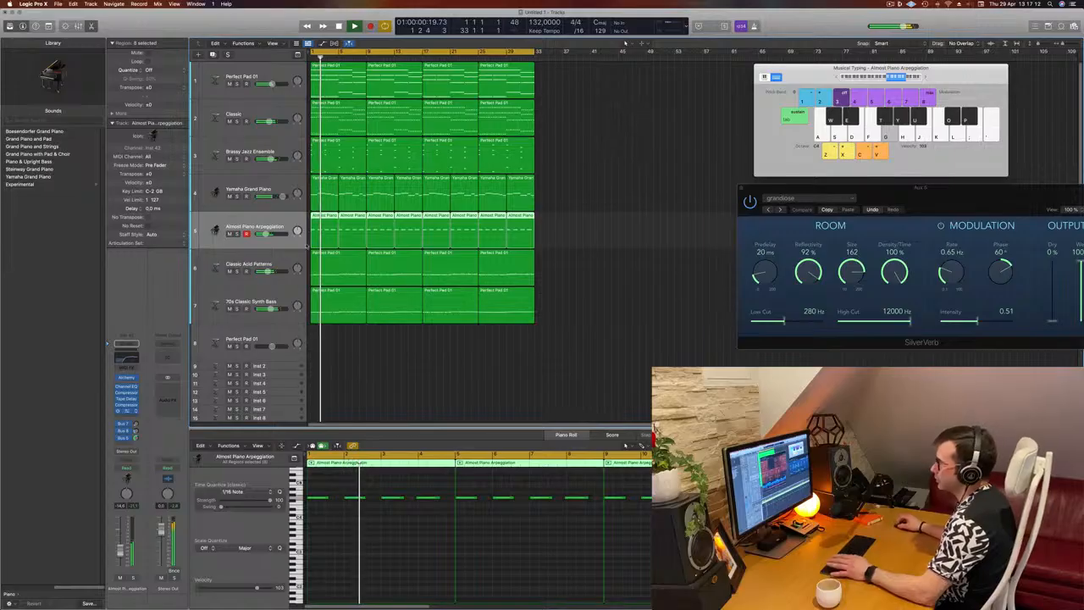
Load the Chaos Spring preset in the arpeggiation track's Step FX and restart playback to hear it
left_click_drag(560, 115, 698, 129)
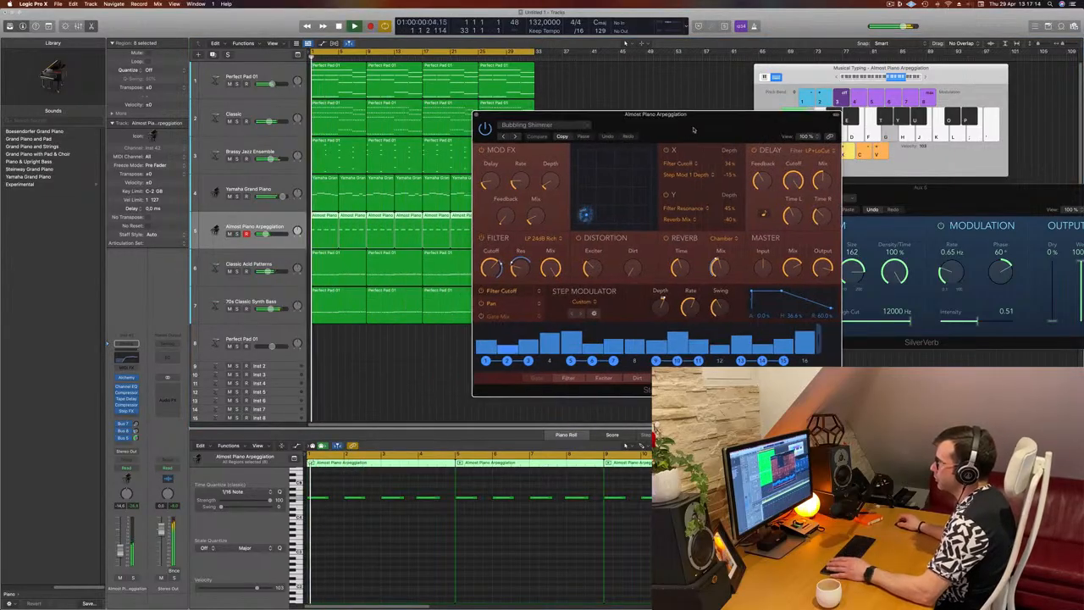
left_click(516, 137)
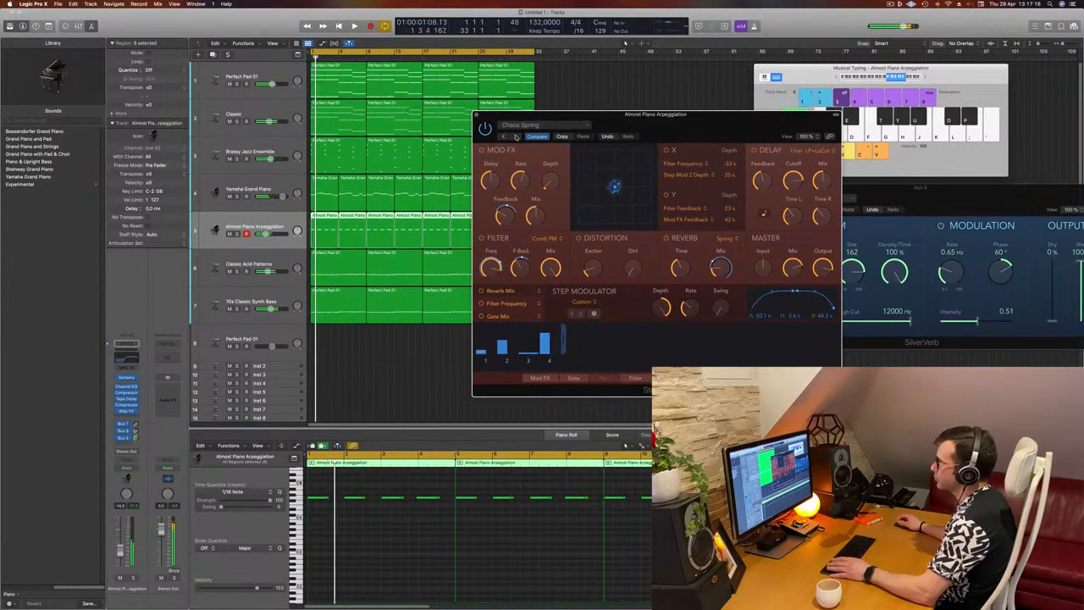
left_click_drag(680, 125, 787, 147)
key("space")
key("space")
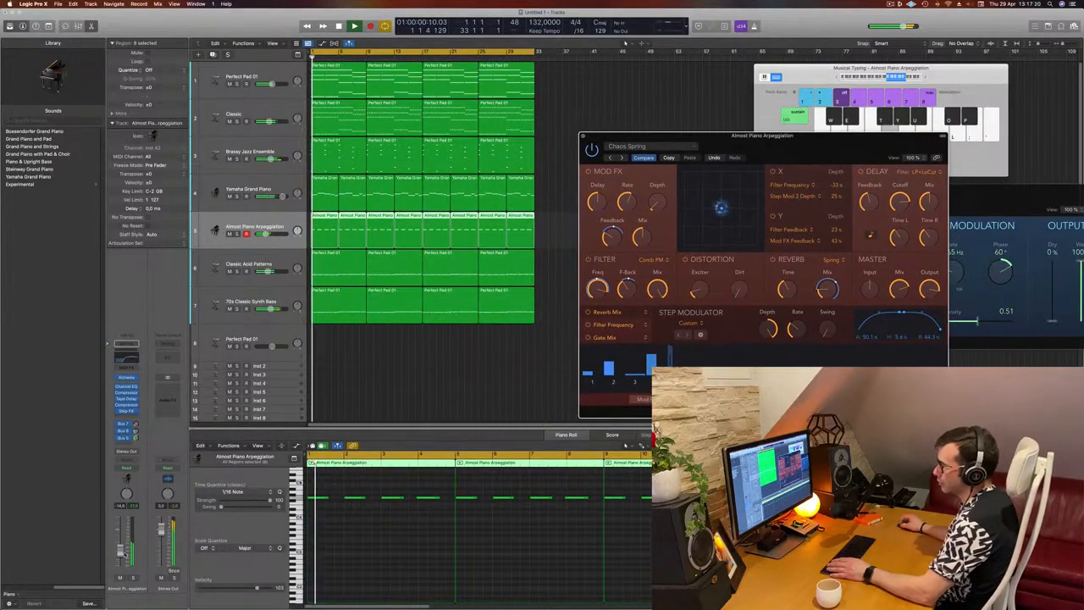
Fine-tune the Almost Piano Arpeggiation track's volume against the mix and close the Step FX window
left_click_drag(118, 552, 119, 550)
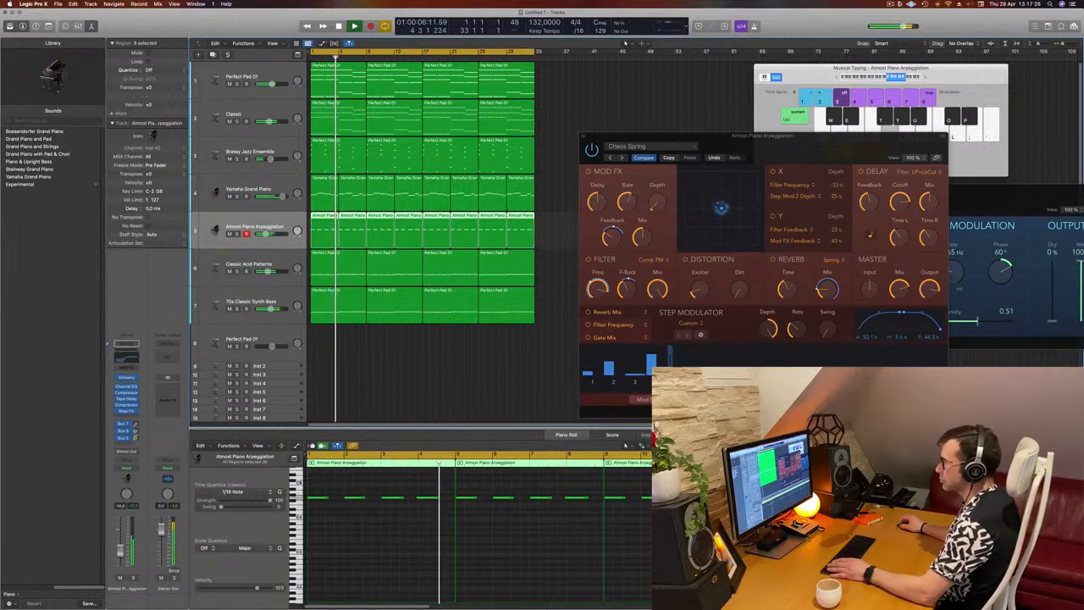
left_click_drag(830, 149, 816, 119)
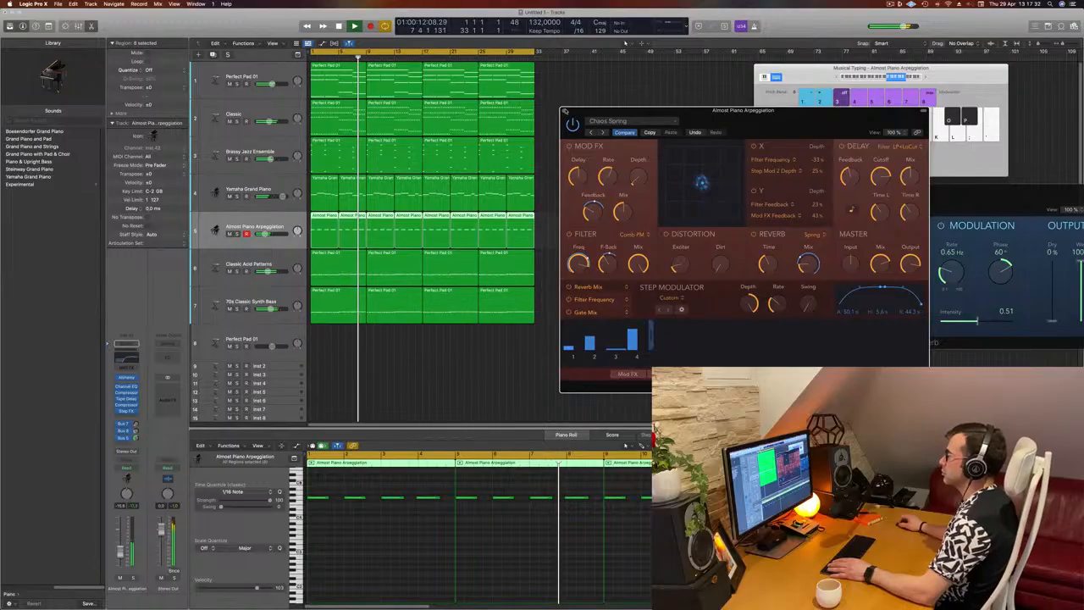
left_click(564, 110)
left_click(619, 218)
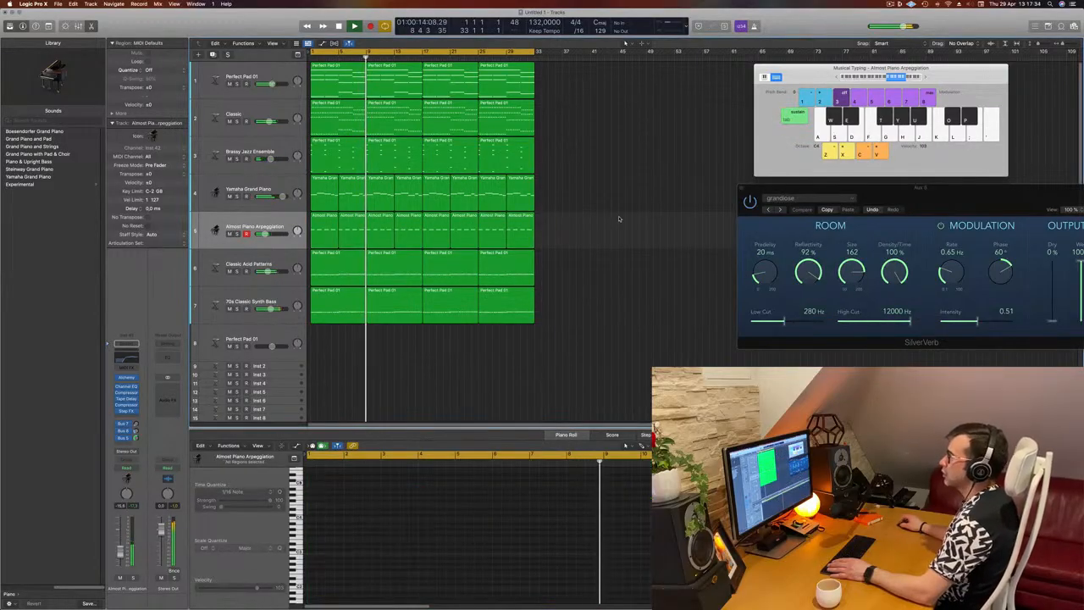
Replay the song and check the Big Room Kick 1, Ride and Perc 1 tracks, briefly soloing Perc 1
scroll(616, 220, "down", 3)
scroll(584, 221, "down", 2)
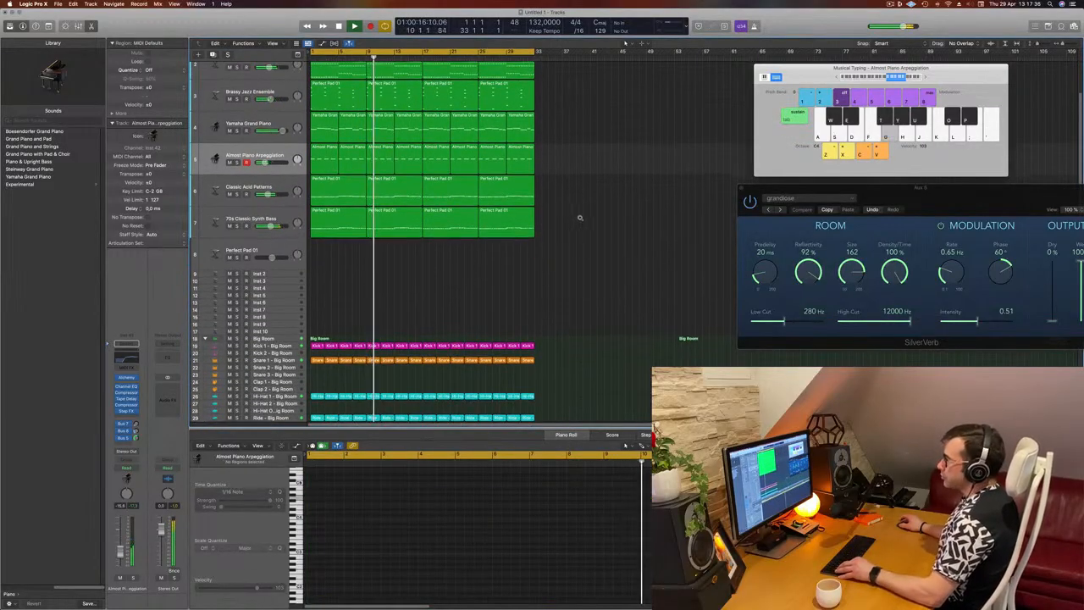
scroll(585, 220, "down", 4)
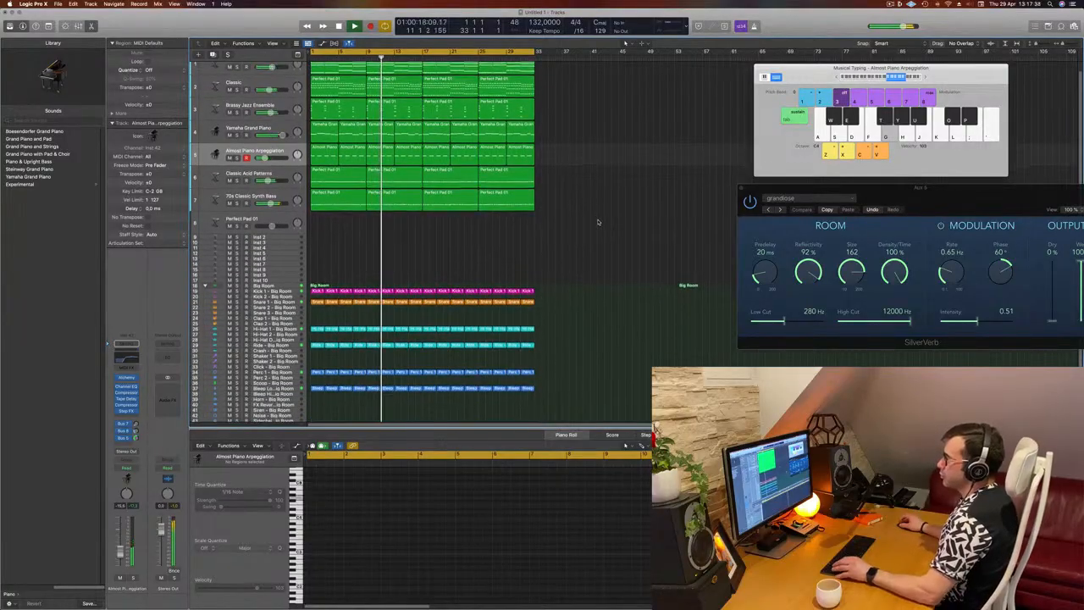
scroll(597, 222, "up", 1)
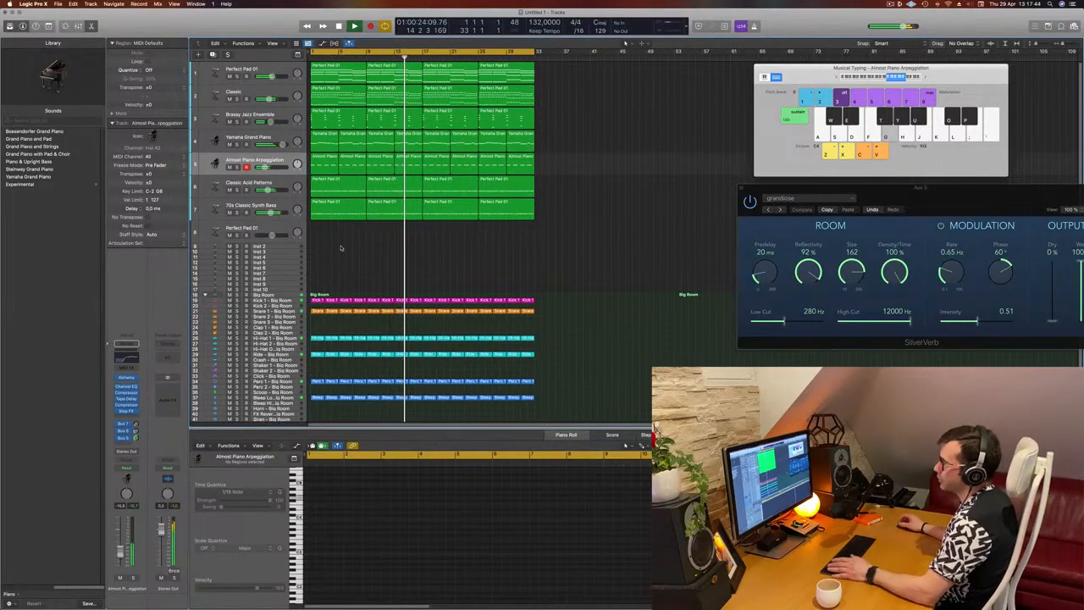
key("Return")
left_click(288, 301)
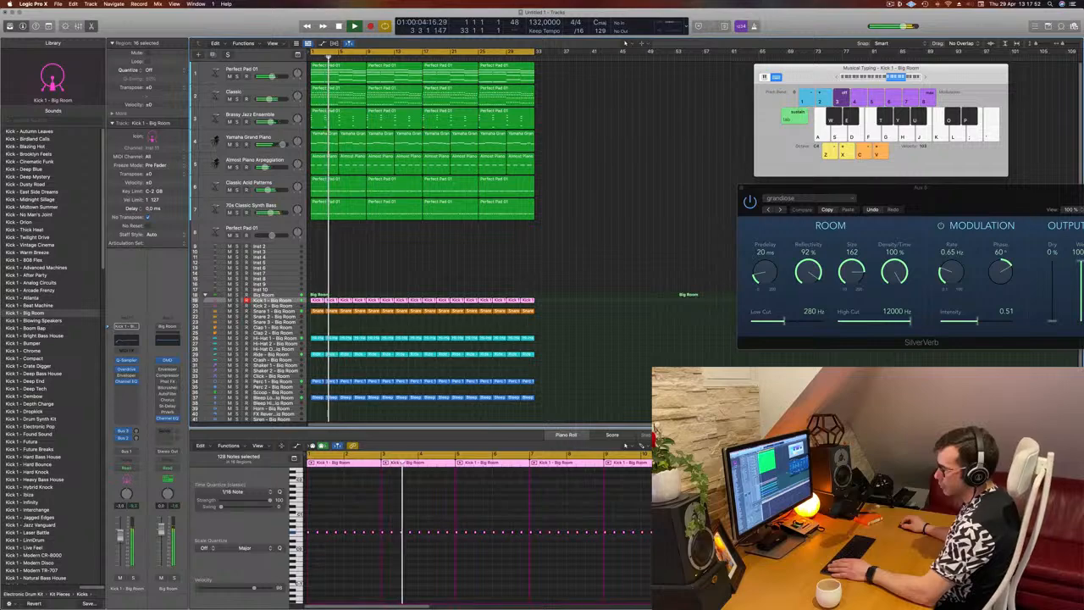
scroll(299, 361, "down", 2)
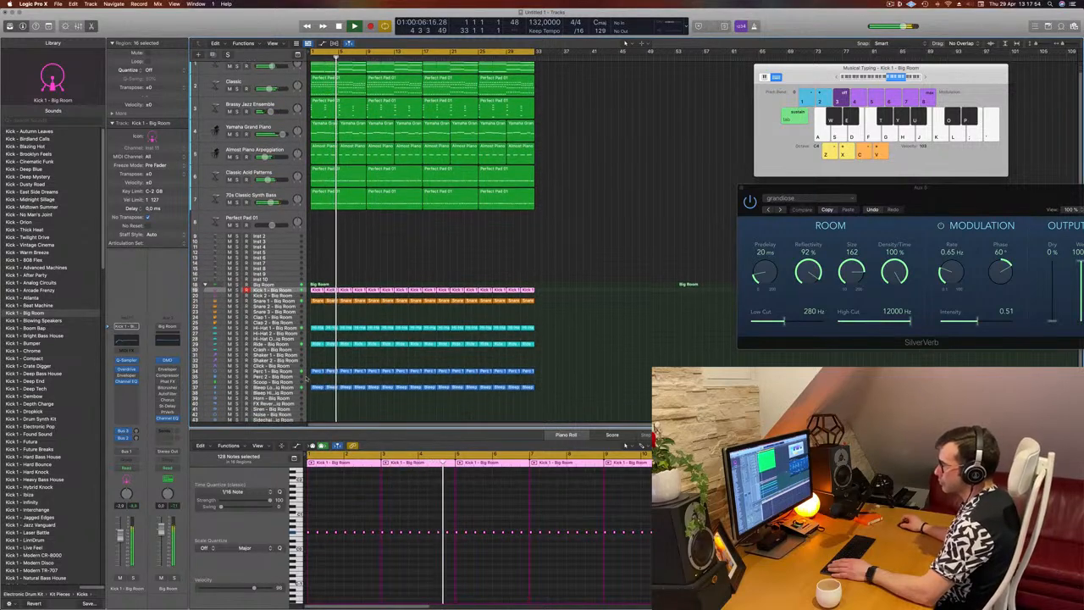
left_click(292, 346)
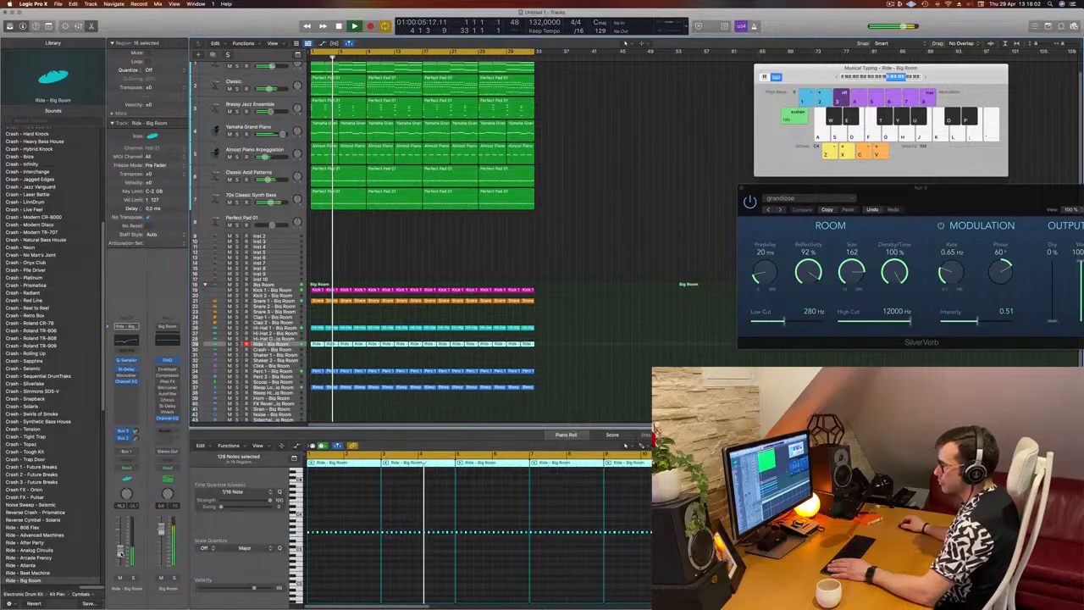
left_click(271, 371)
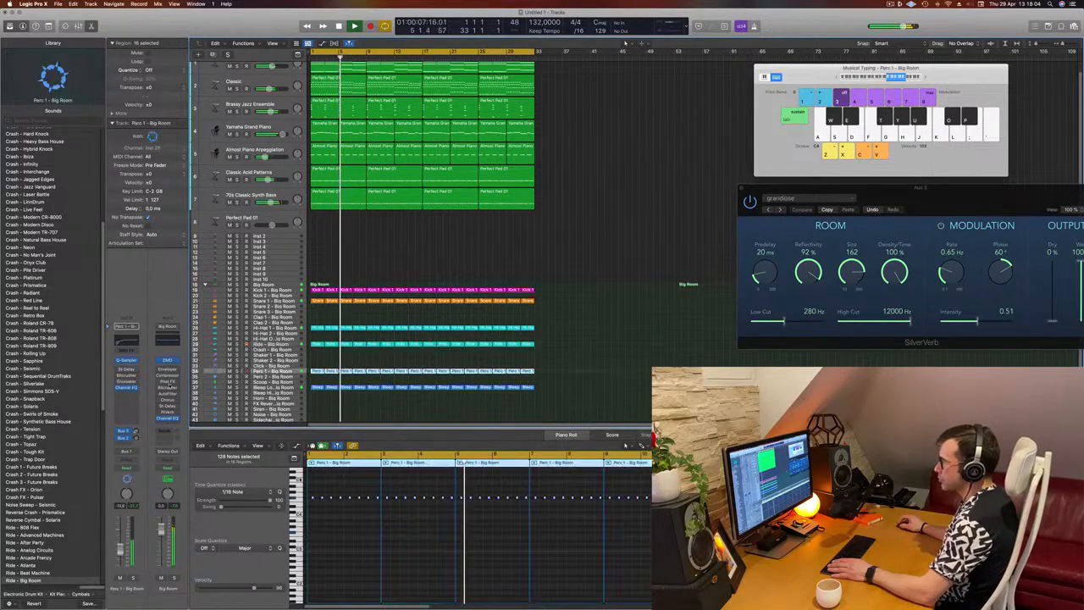
left_click(131, 579)
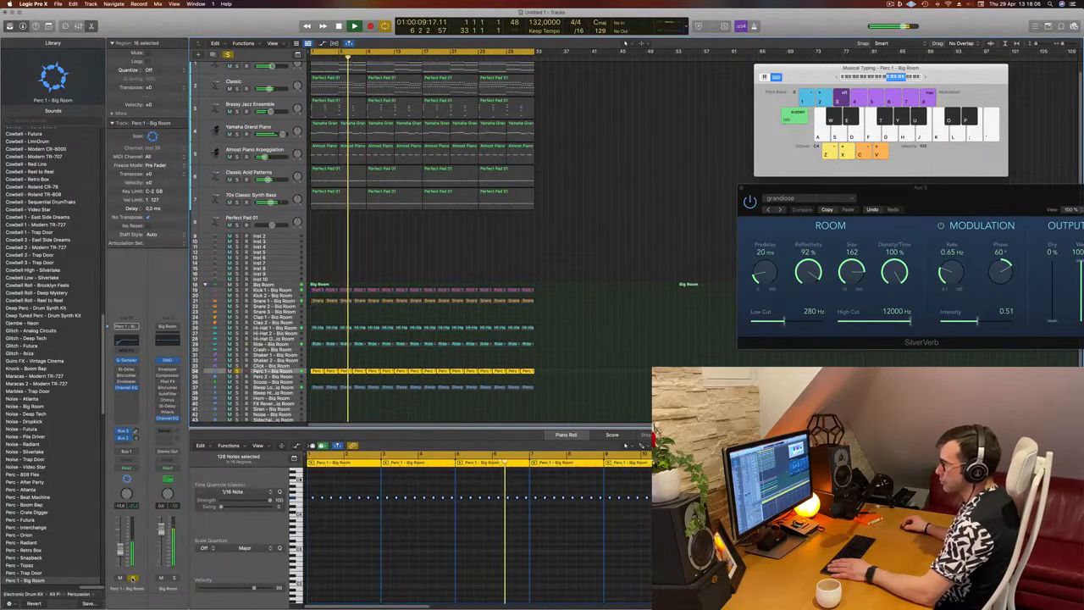
left_click(131, 579)
Adjust the delay send of the Snare 1 - Big Room track while the song plays from the start
left_click(285, 297)
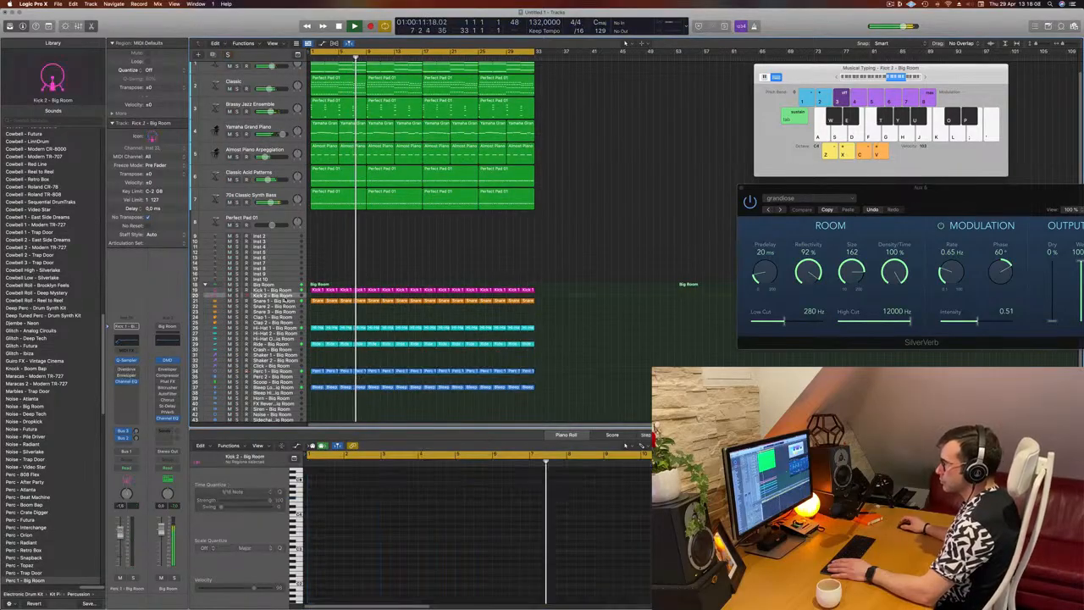
left_click(284, 301)
key("space")
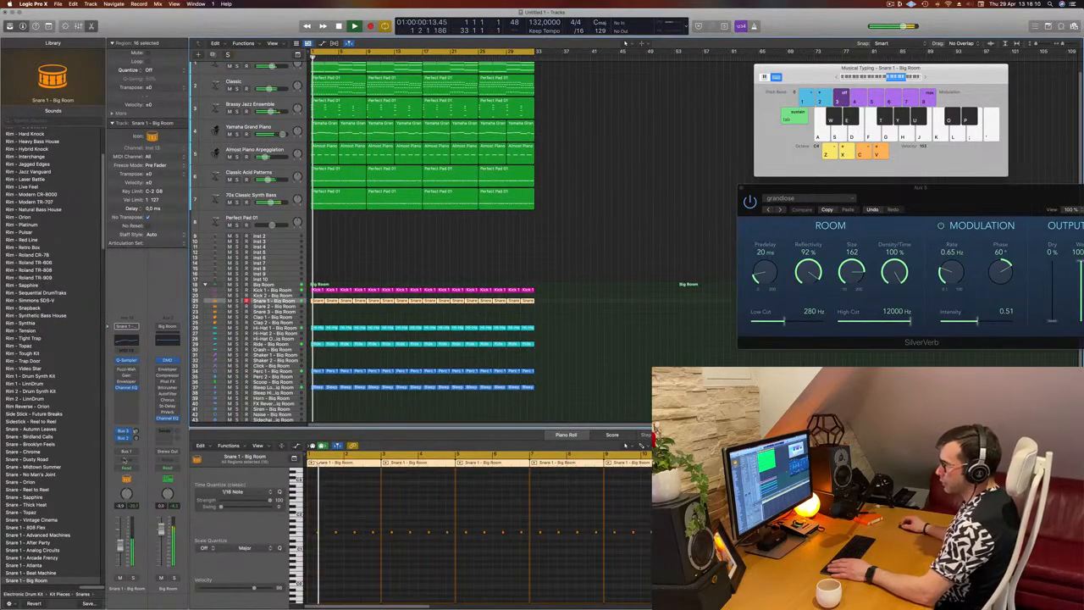
left_click(136, 432)
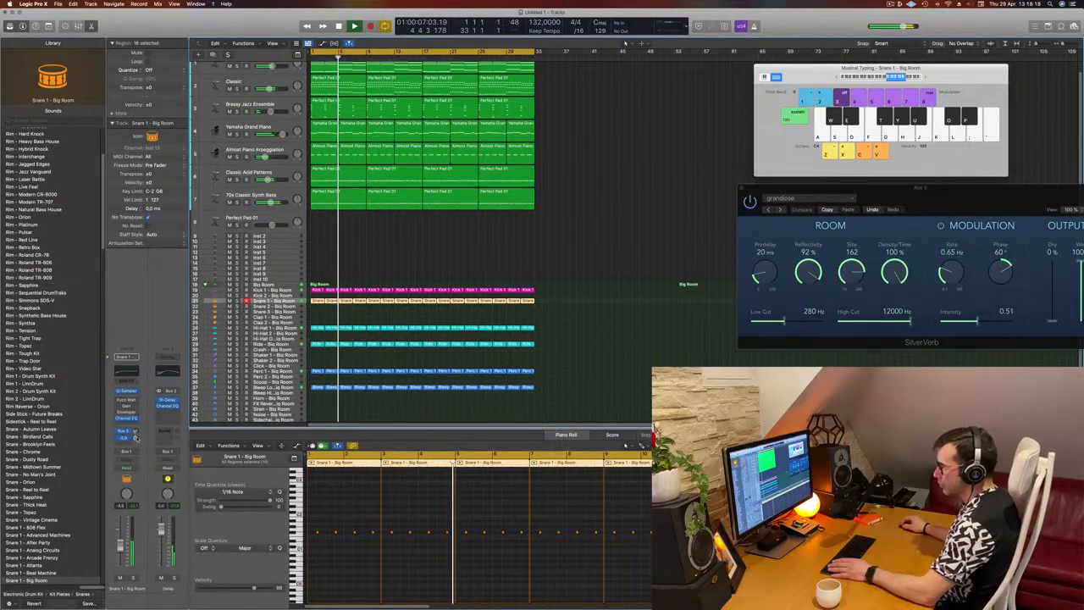
Repeat all regions once to extend the arrangement up to bar 65, and show the secondary ruler
left_click(618, 352)
scroll(619, 351, "up", 1)
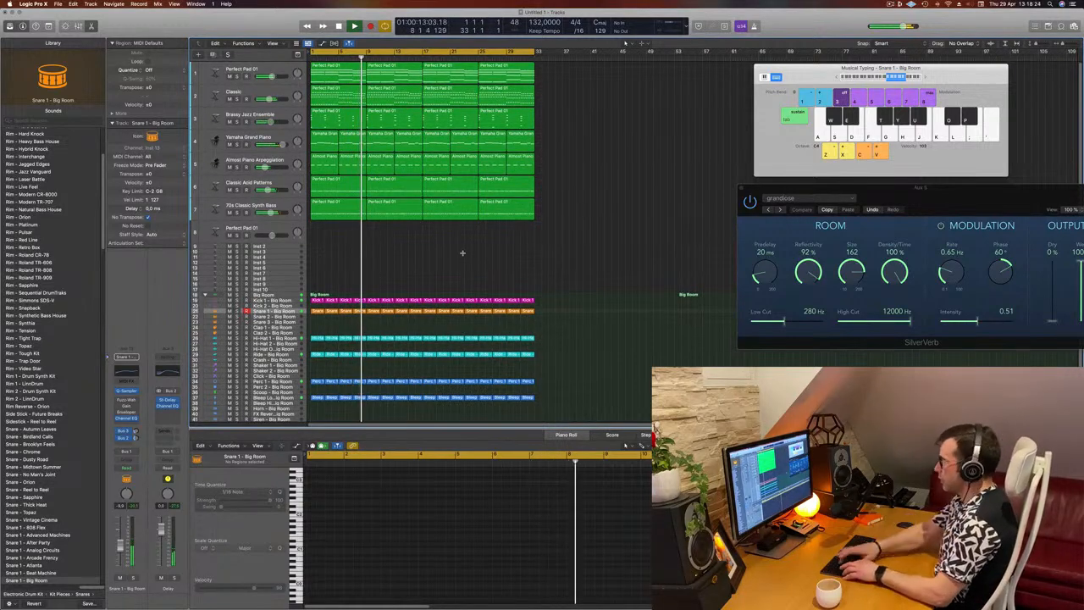
key("super+a")
key("super+r")
key("super+Left")
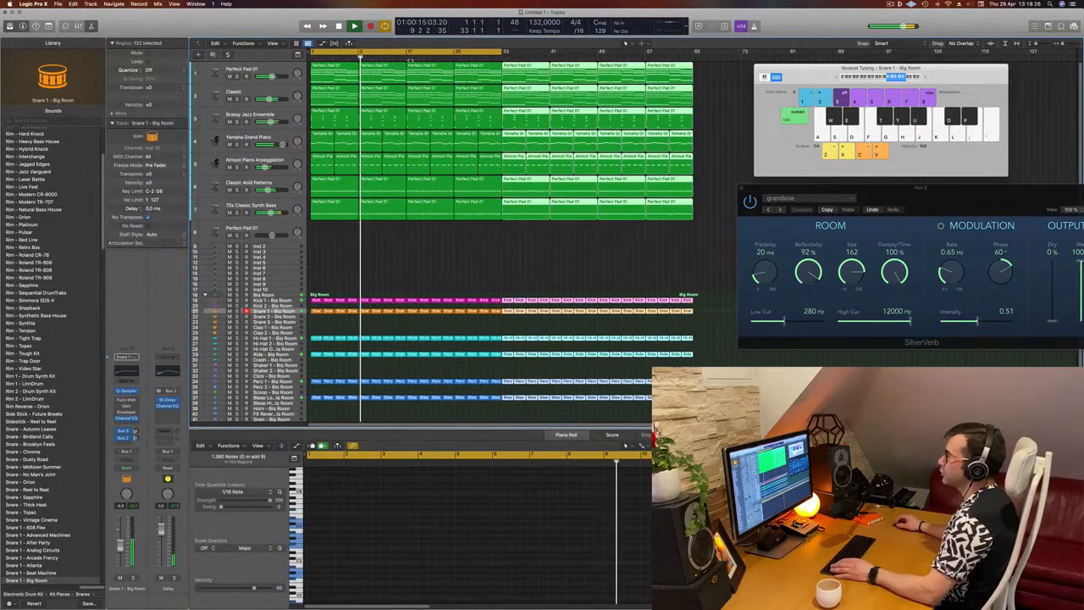
left_click(273, 43)
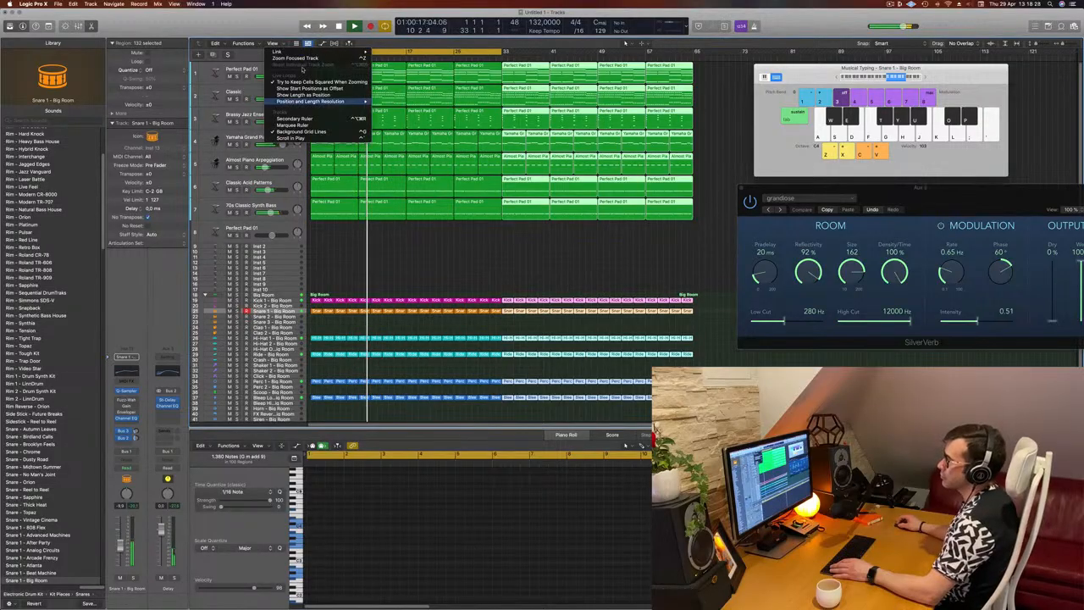
left_click(305, 119)
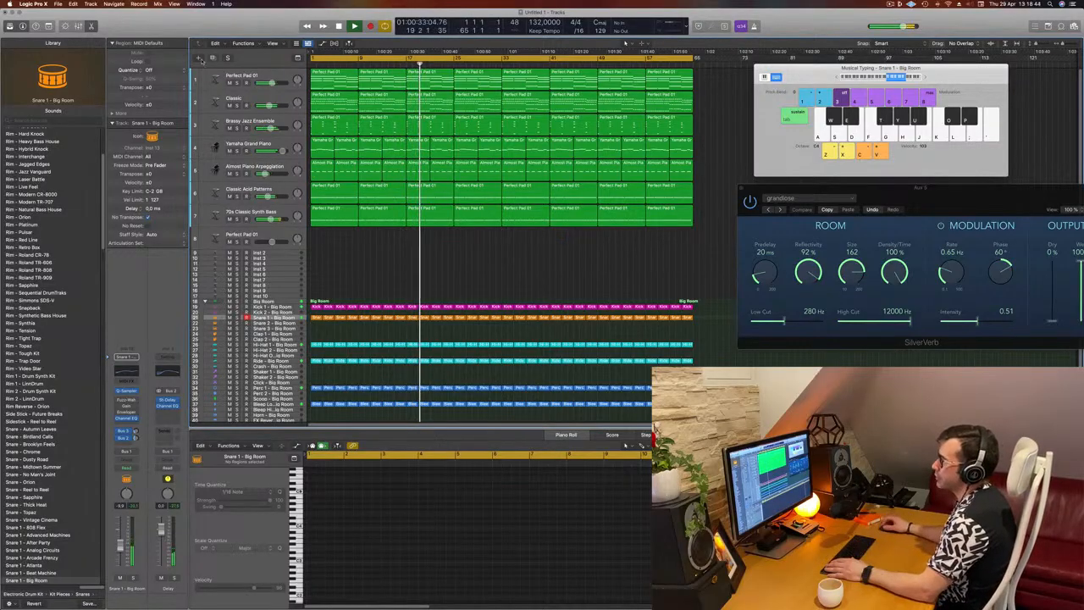
Reorder the tracks so Almost Piano Arpeggiation is first, Yamaha Grand Piano second and Perfect Pad 01 fifth
left_click(235, 102)
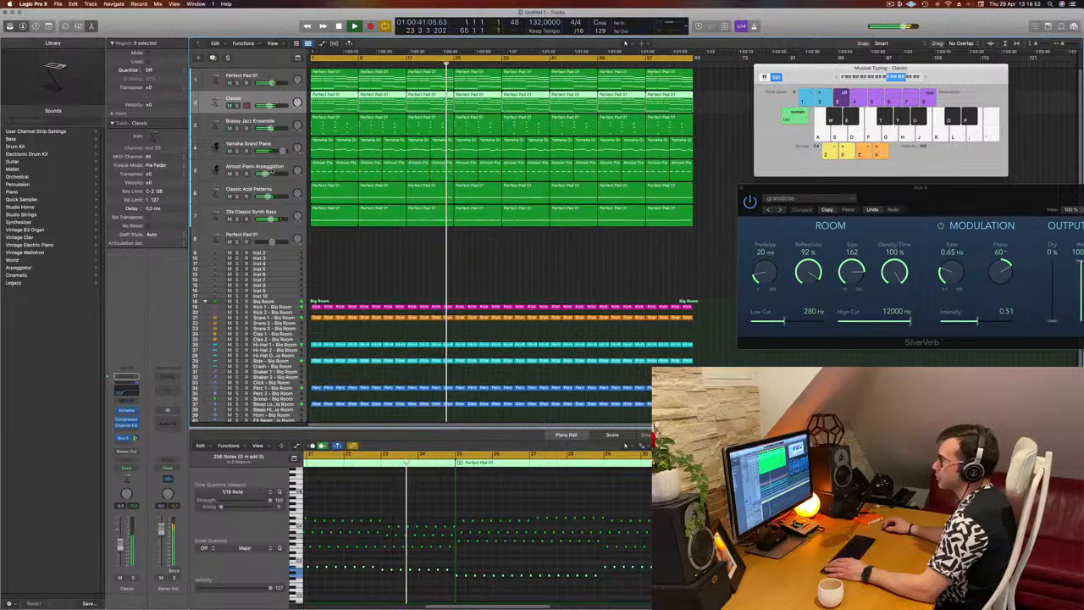
left_click_drag(291, 170, 295, 73)
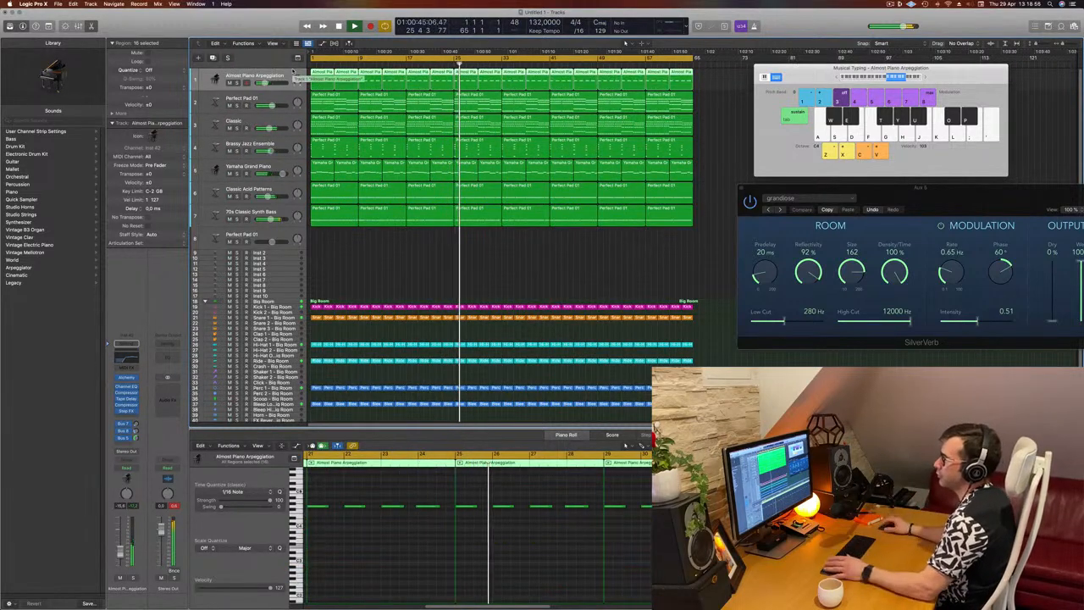
left_click(241, 104)
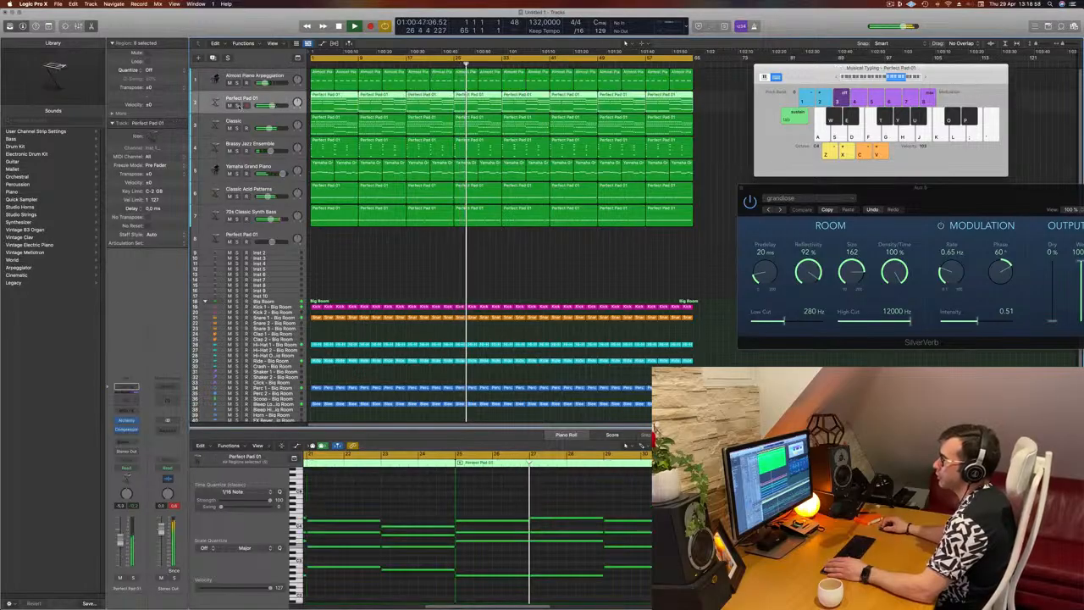
left_click_drag(241, 104, 268, 98)
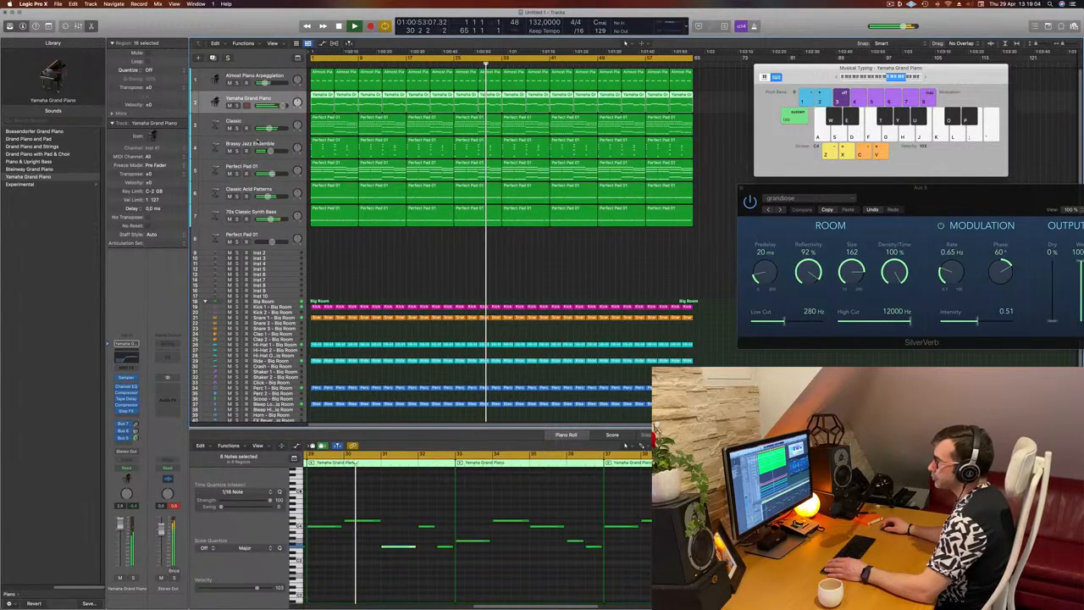
Briefly solo Brassy Jazz Ensemble and move it above Classic as the third track
left_click(237, 151)
left_click(237, 151)
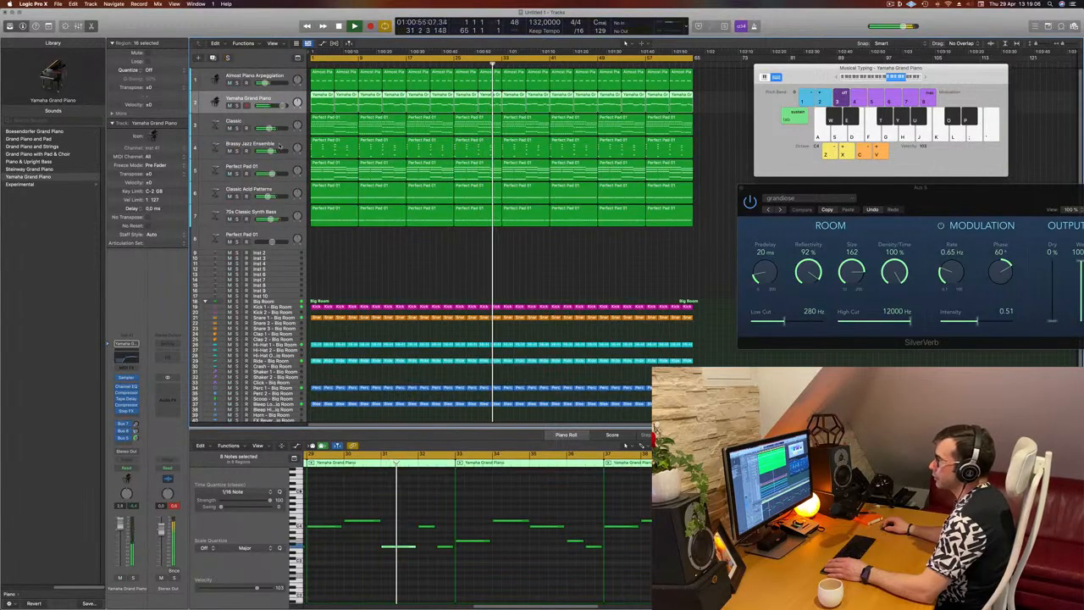
left_click_drag(280, 145, 282, 121)
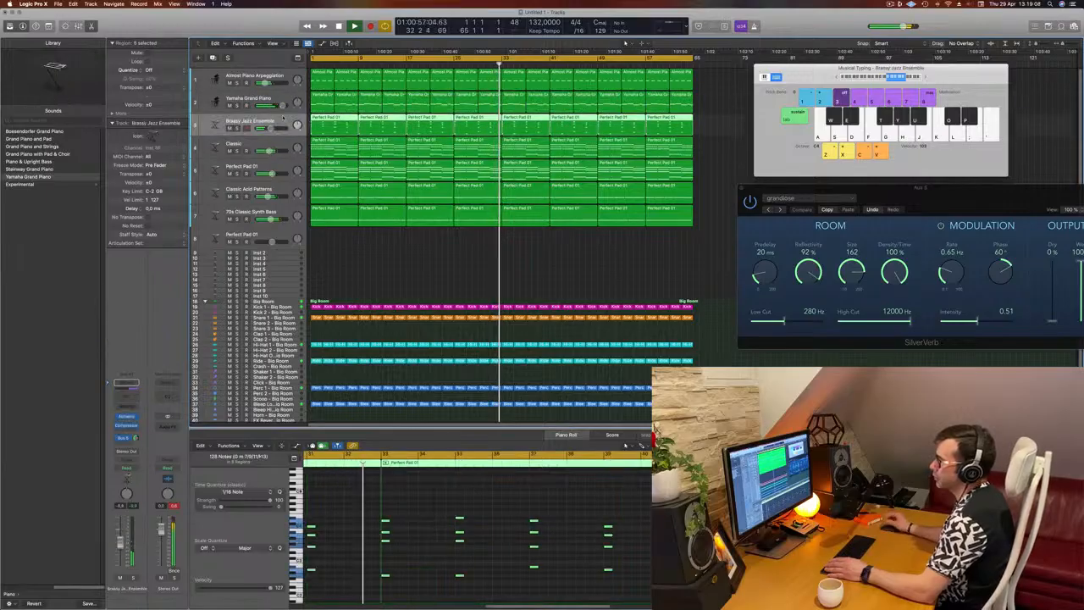
Briefly solo the Classic and Perfect Pad 01 tracks one after the other to identify their sounds
left_click(254, 149)
left_click(238, 151)
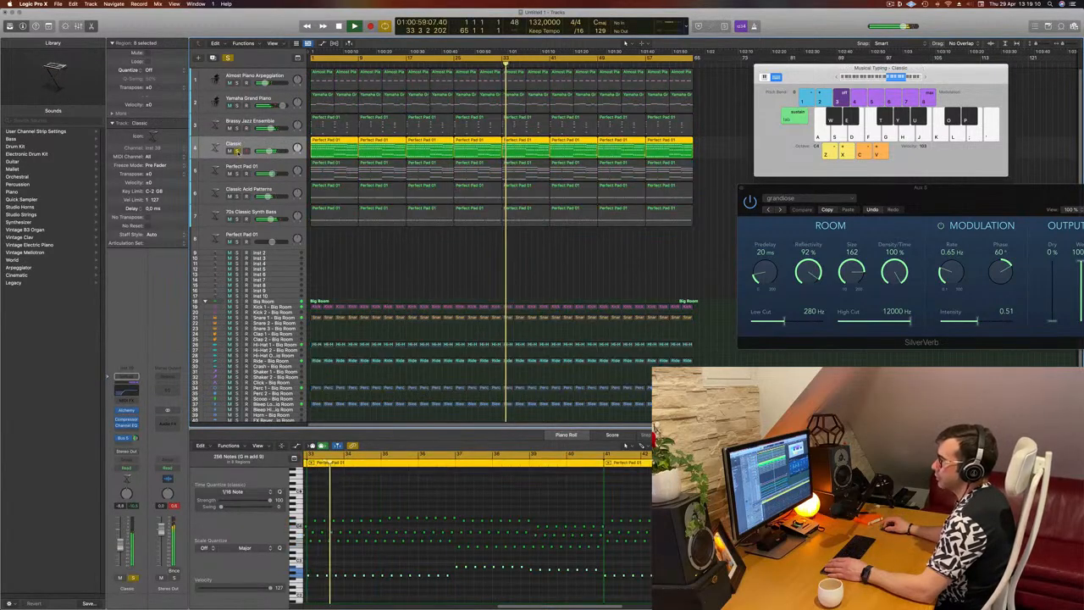
left_click(238, 152)
left_click(237, 174)
left_click(237, 173)
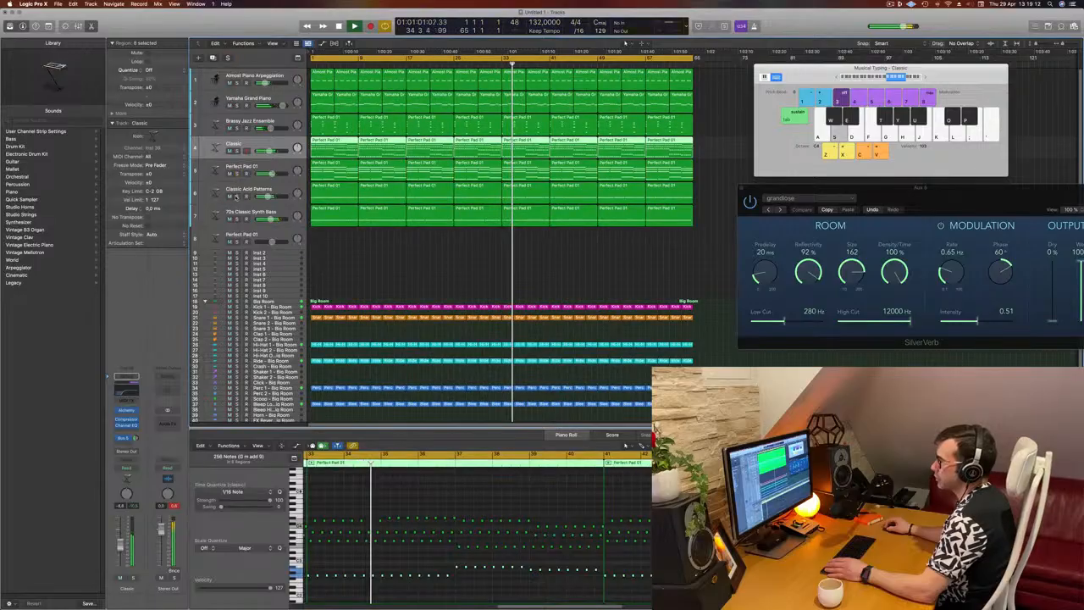
Briefly solo the Classic Acid Patterns and 70s Classic Synth Bass tracks one after the other, and restart playback from the beginning
left_click(238, 196)
left_click(238, 196)
left_click(237, 218)
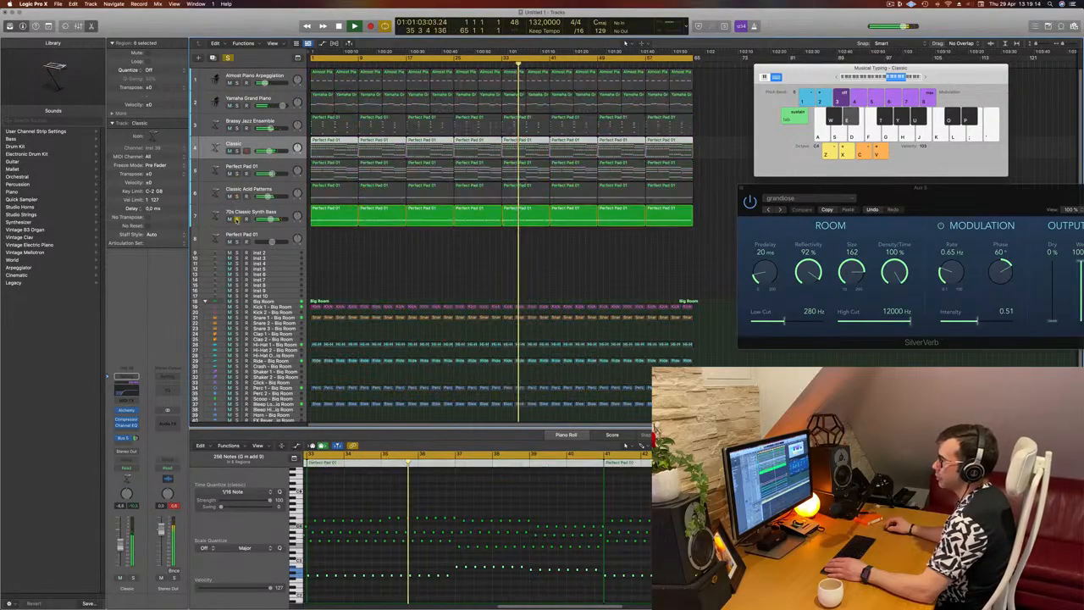
left_click(237, 219)
key("Return")
Delete the unused Perfect Pad 01 track and all empty Inst tracks between 70s Classic Synth Bass and the Big Room drums
left_click(282, 238)
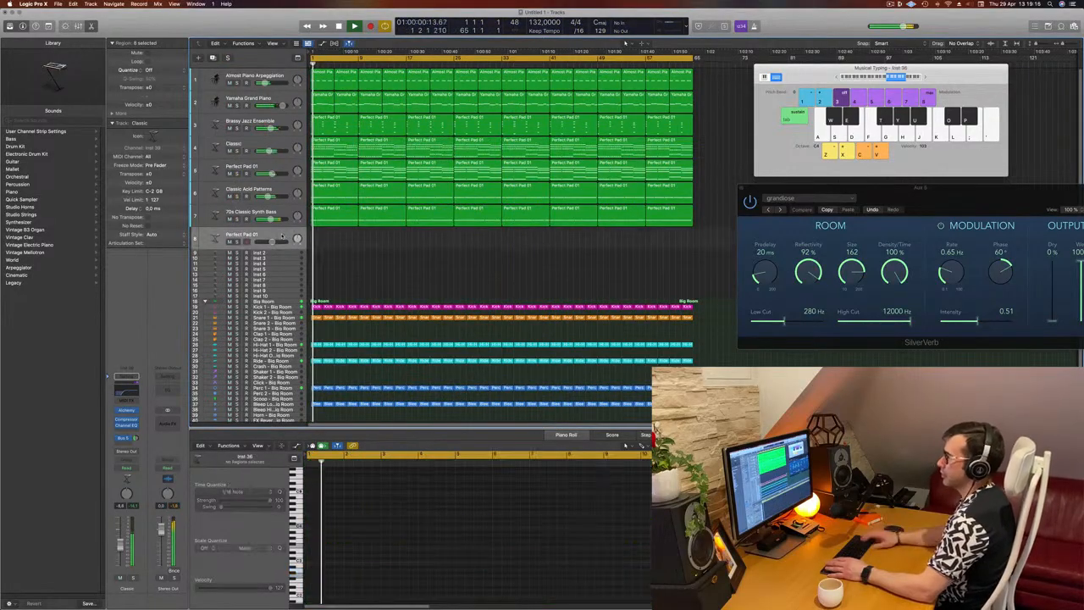
key("super+BackSpace")
key("super+BackSpace")
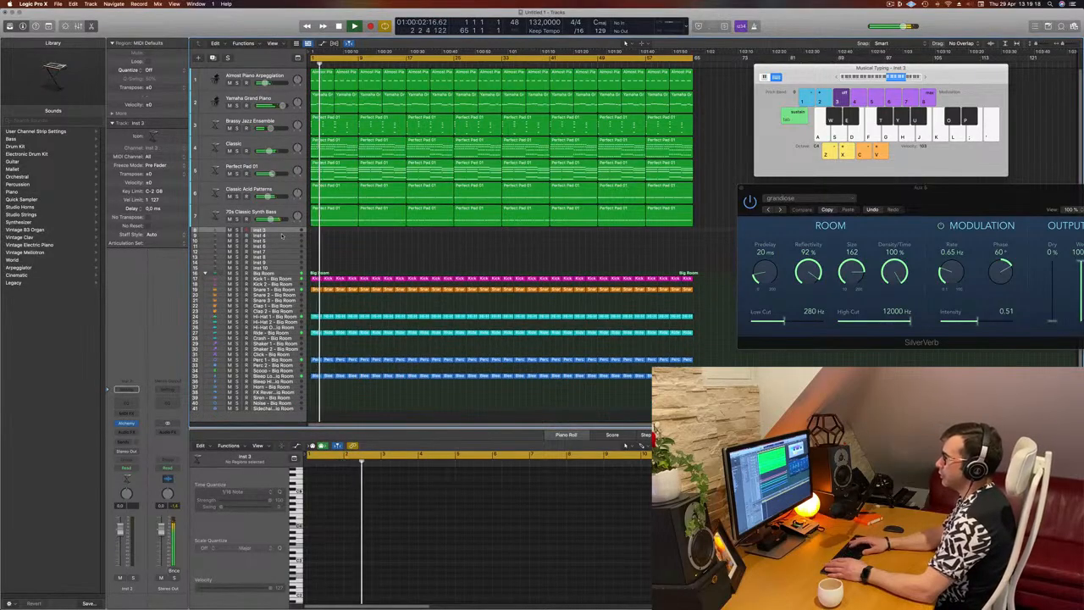
key("super+BackSpace")
key("super+BackSpace")
key("super+BackSpace")
key("super+BackSpace")
key("super+BackSpace")
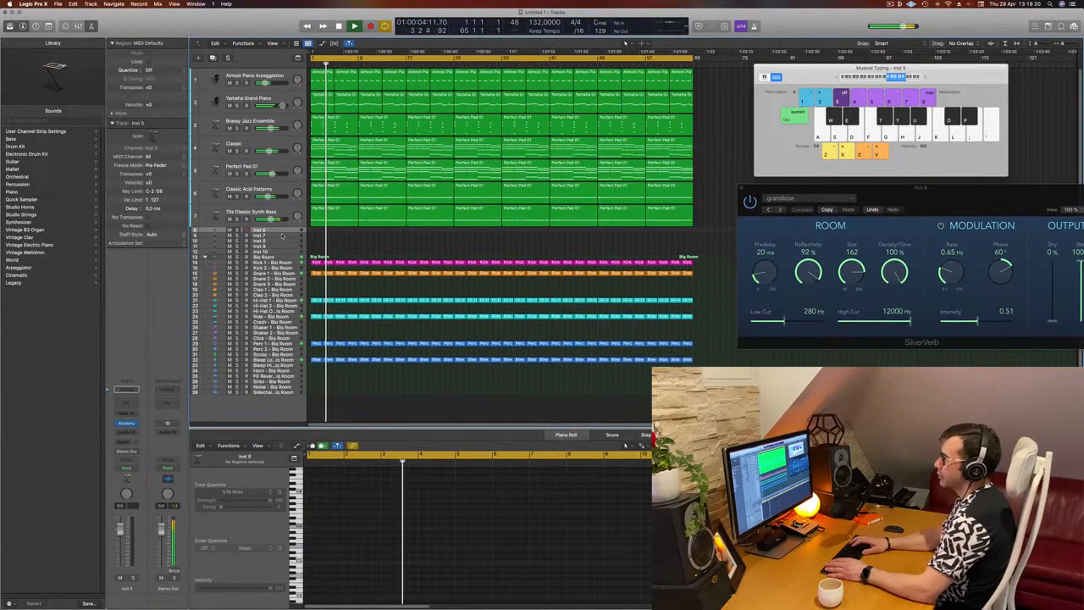
key("super+BackSpace")
key("super+BackSpace")
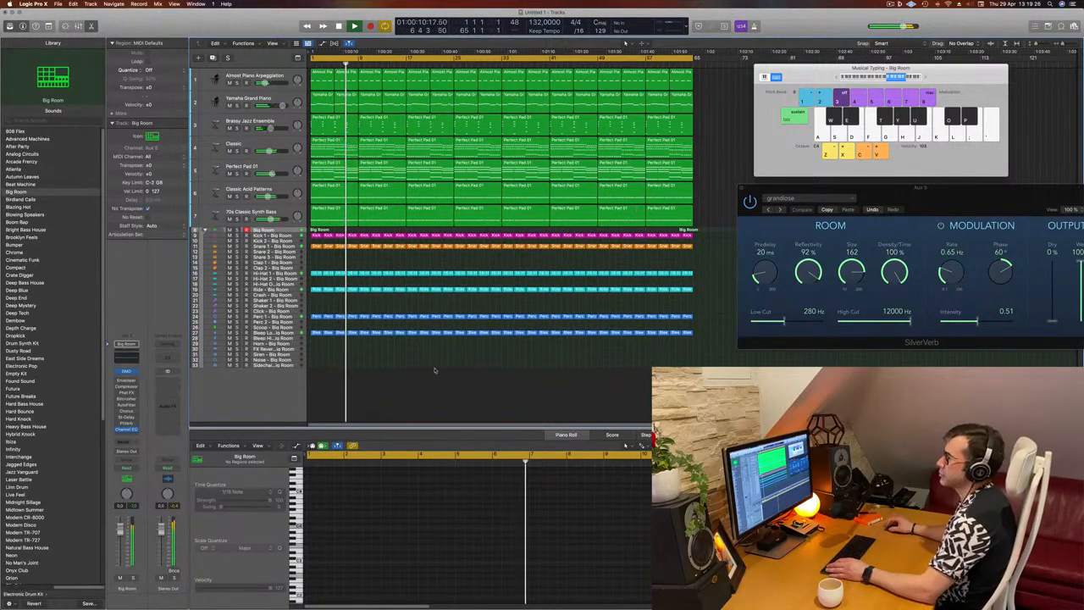
Lower the threshold of the first Compressor on the Yamaha Grand Piano track while replaying from the start, and close the plug-in
key("Return")
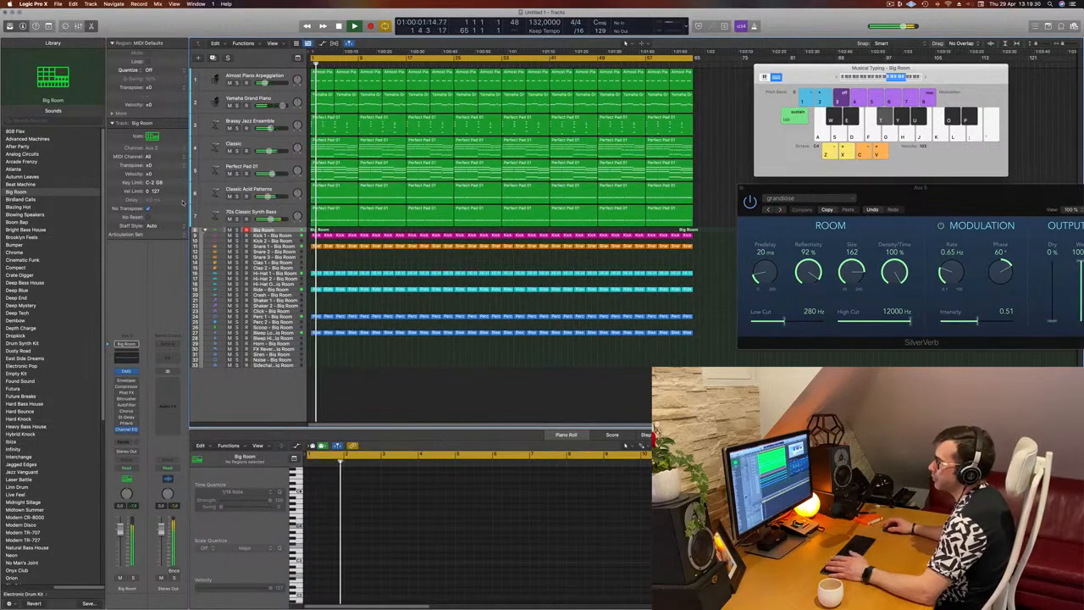
key("Return")
left_click(257, 98)
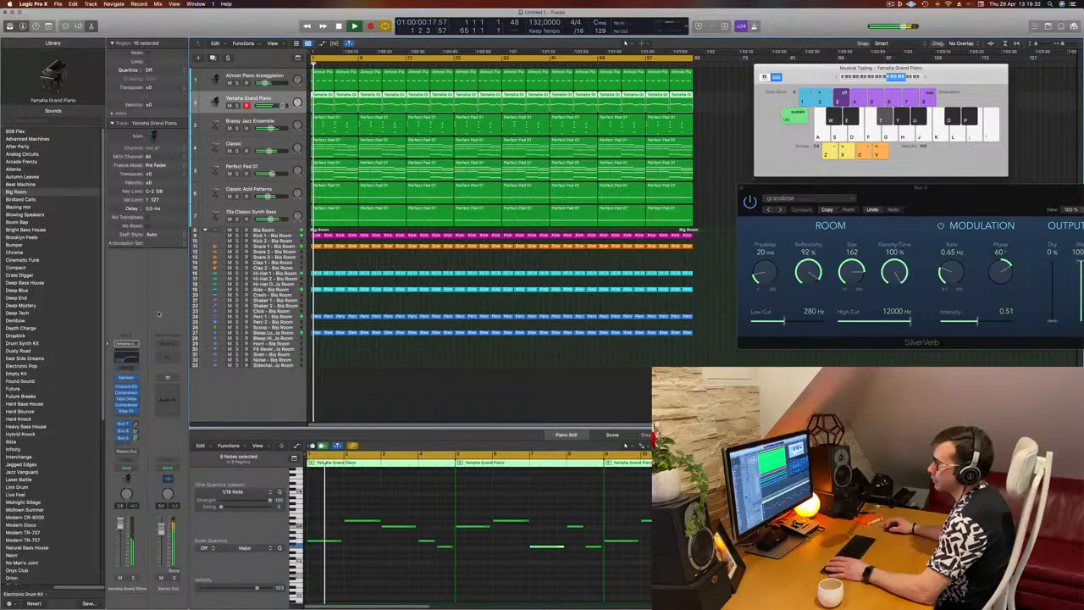
left_click(126, 393)
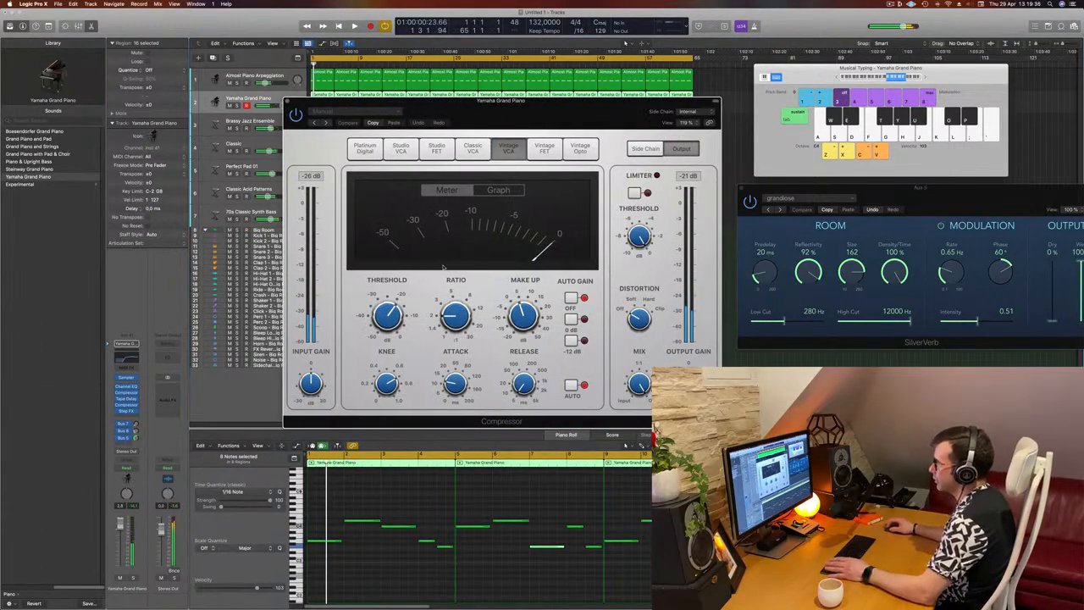
left_click_drag(387, 315, 388, 322)
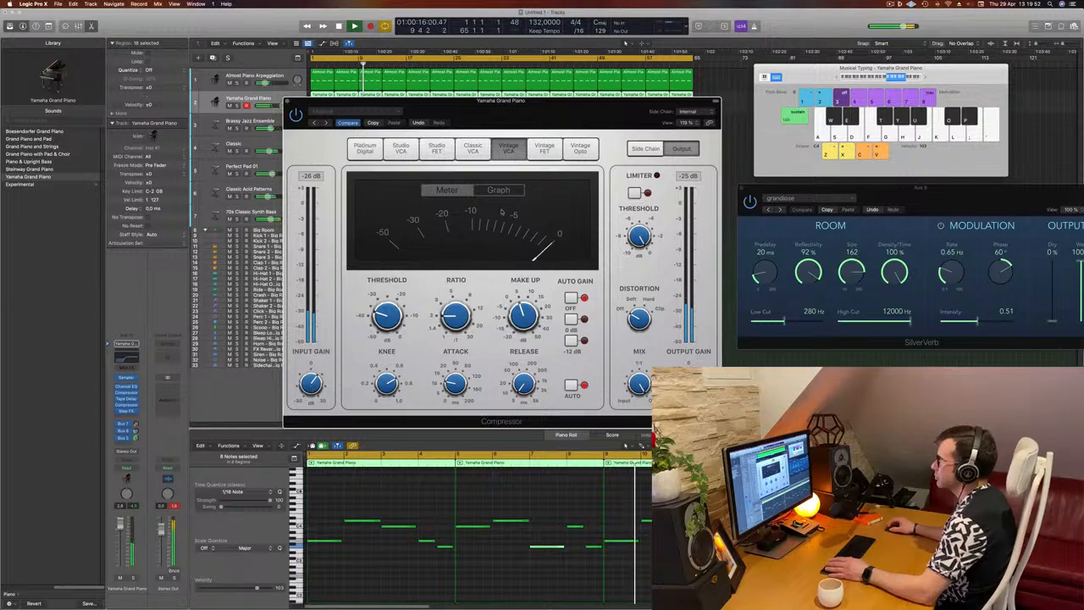
left_click_drag(547, 105, 667, 91)
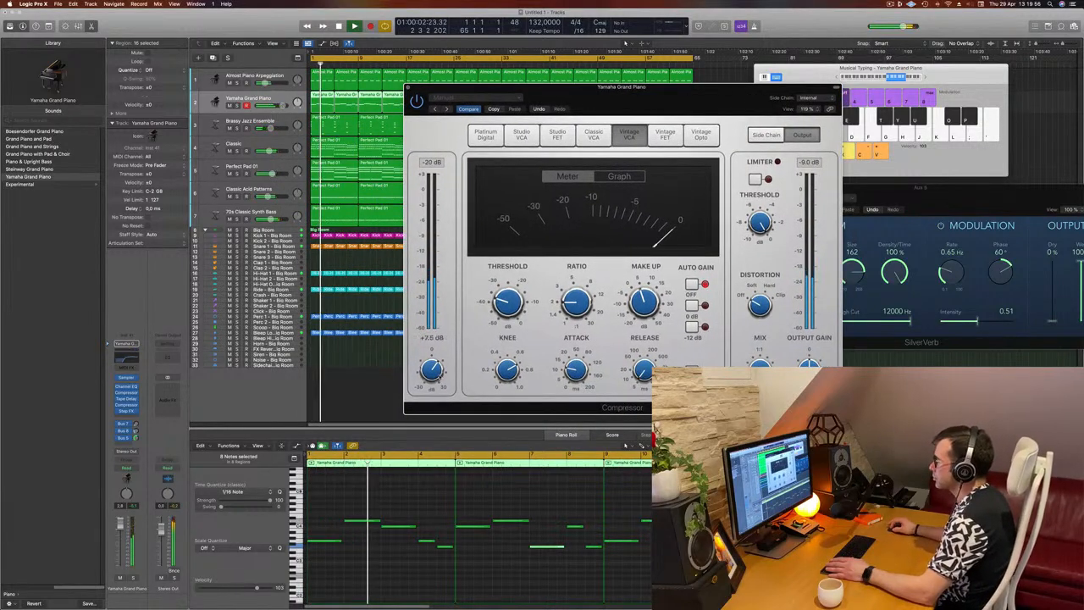
left_click_drag(668, 91, 634, 111)
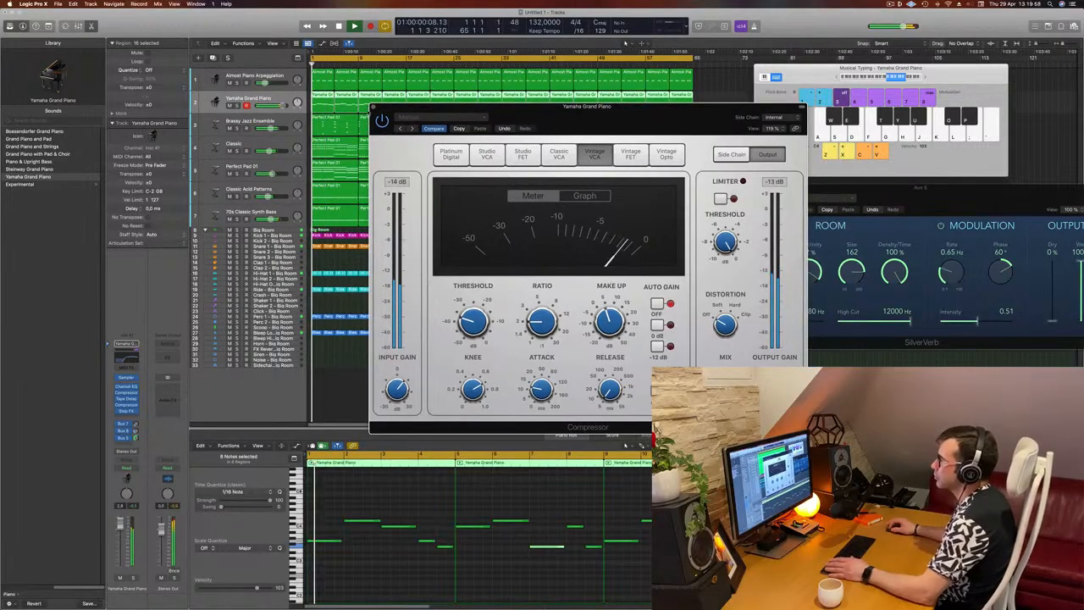
left_click(373, 108)
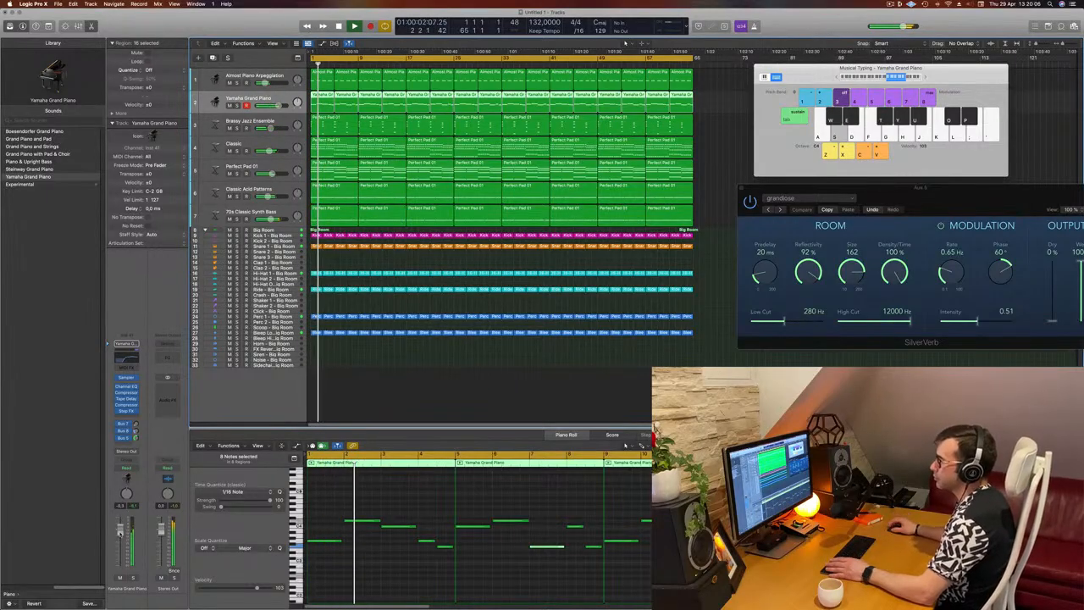
left_click(451, 371)
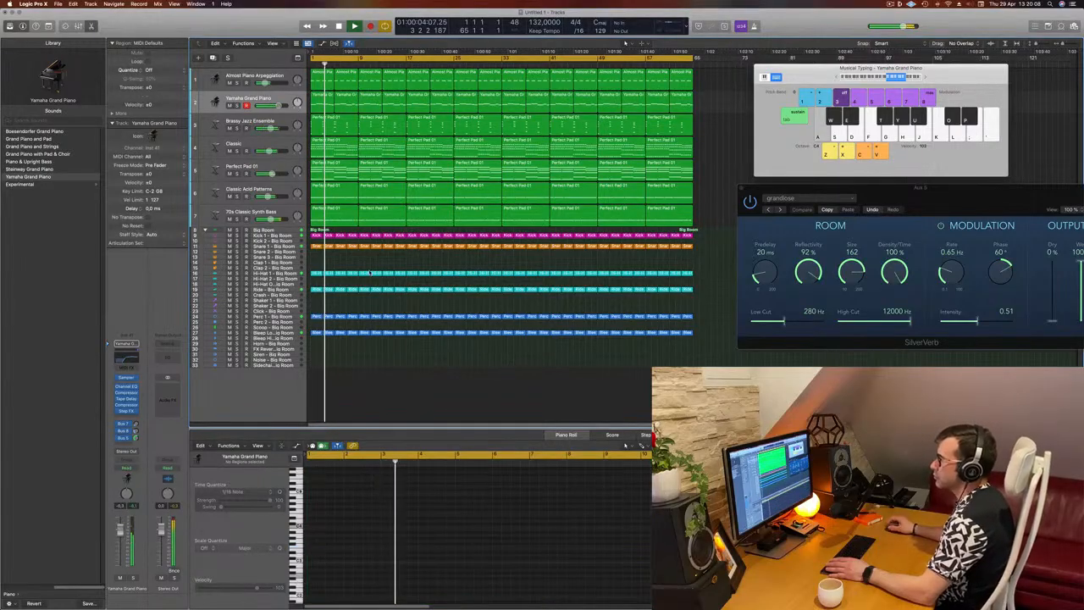
left_click(316, 246)
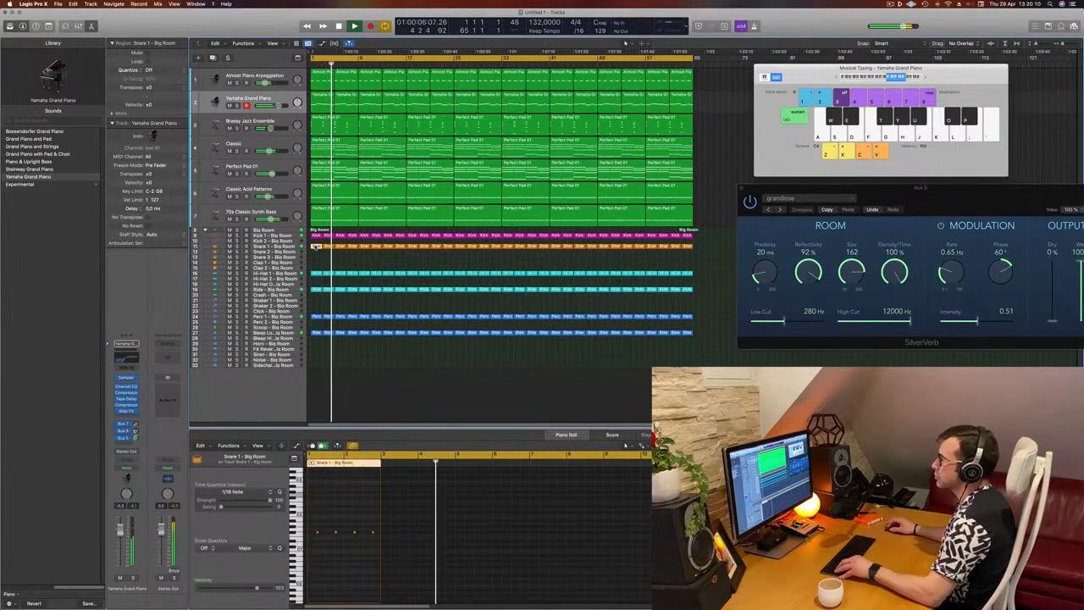
left_click(369, 263)
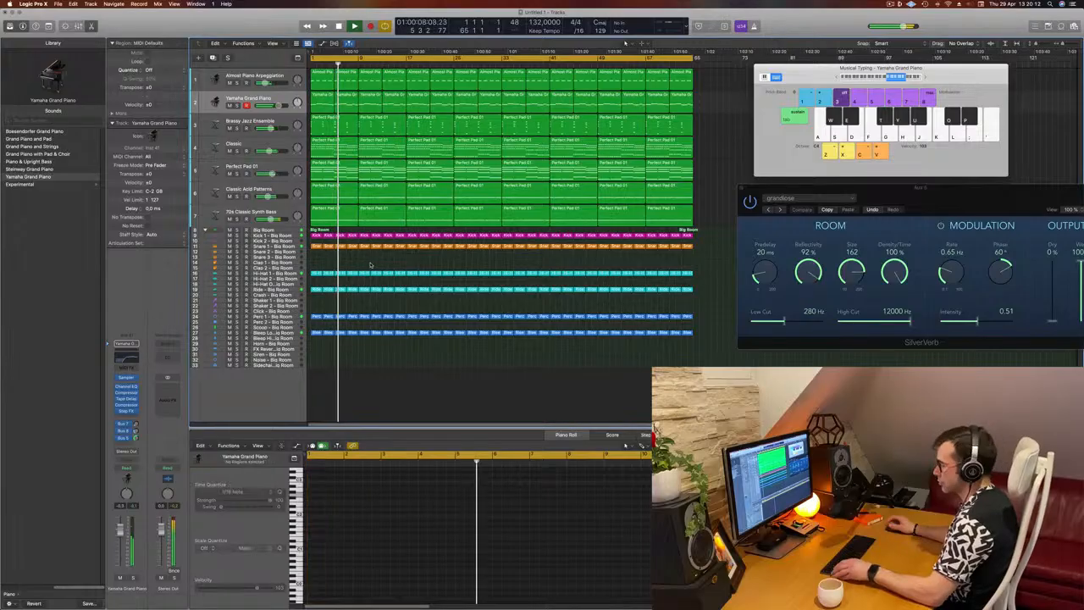
Start saving the untitled project so its file name and location can be chosen
key("super+s")
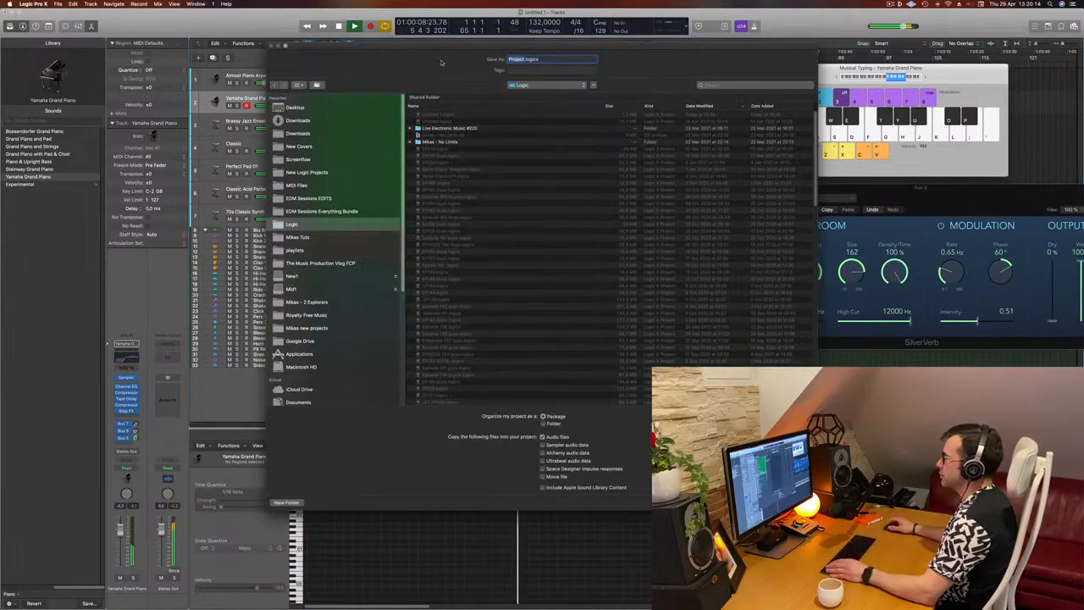
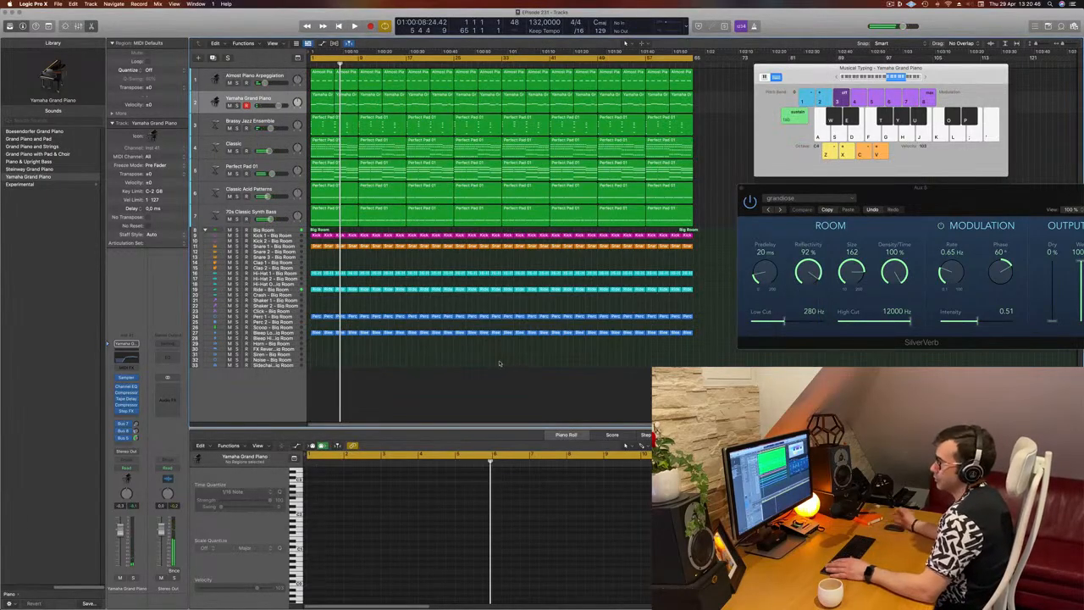
Play the project from the beginning to listen to the full mix and review the arrangement
key("Return")
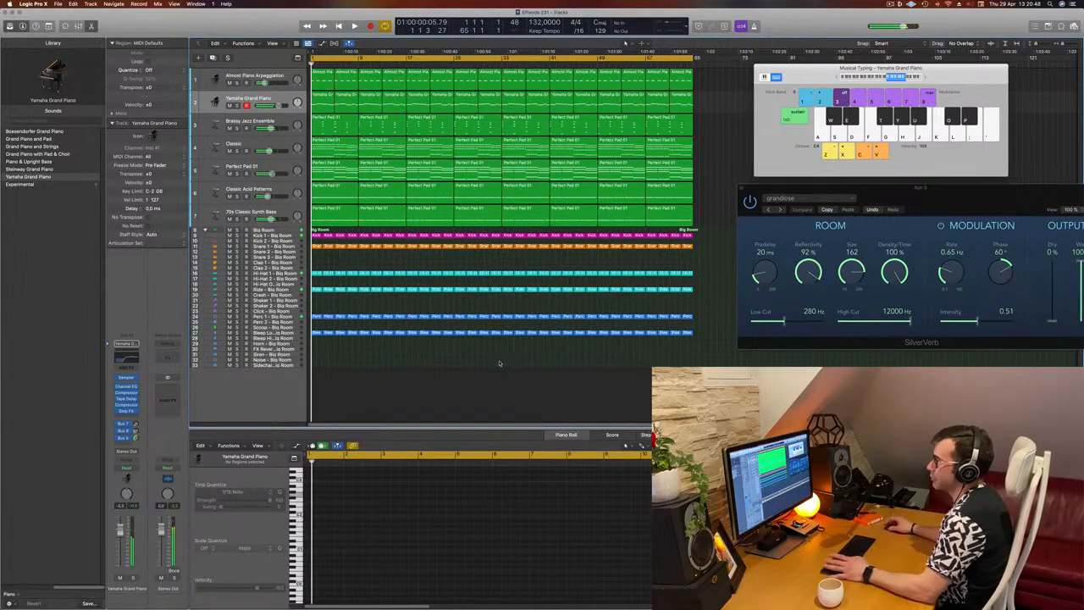
key("space")
scroll(378, 342, "up", 1)
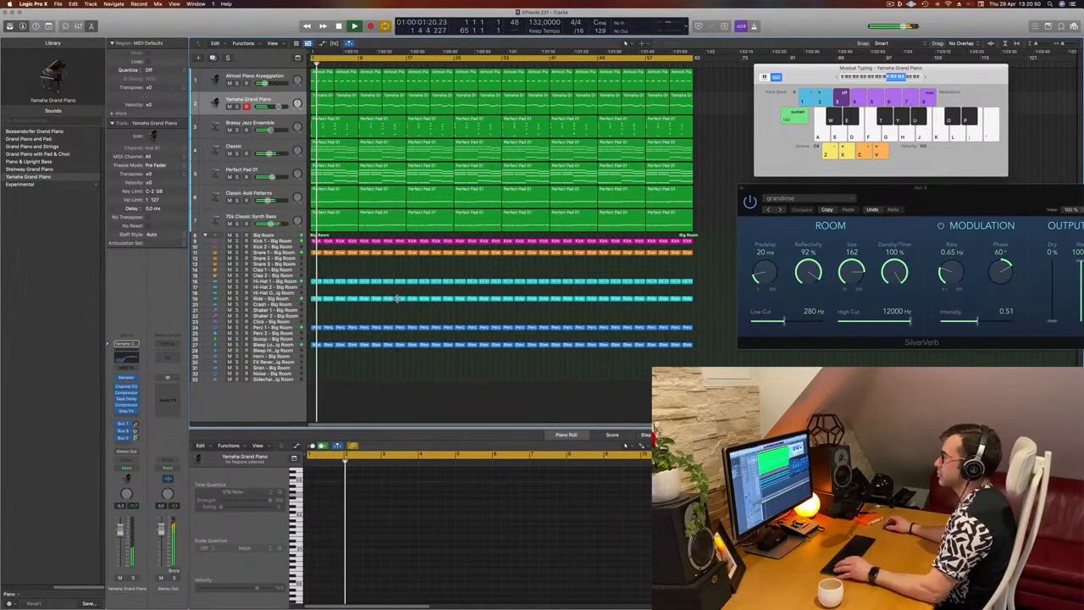
scroll(396, 298, "right", 3)
scroll(456, 281, "left", 3)
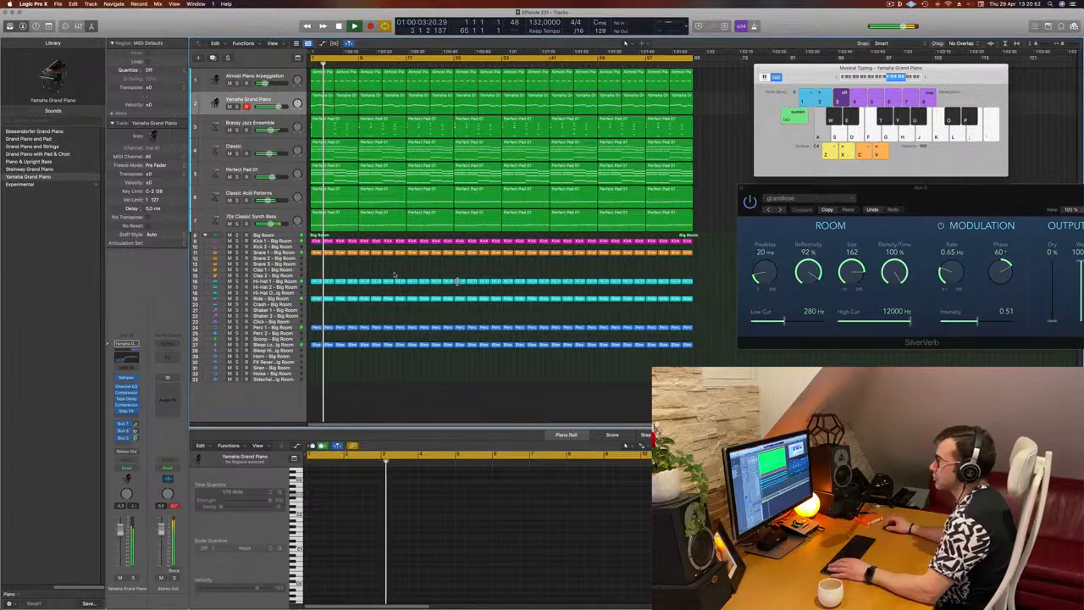
key("Return")
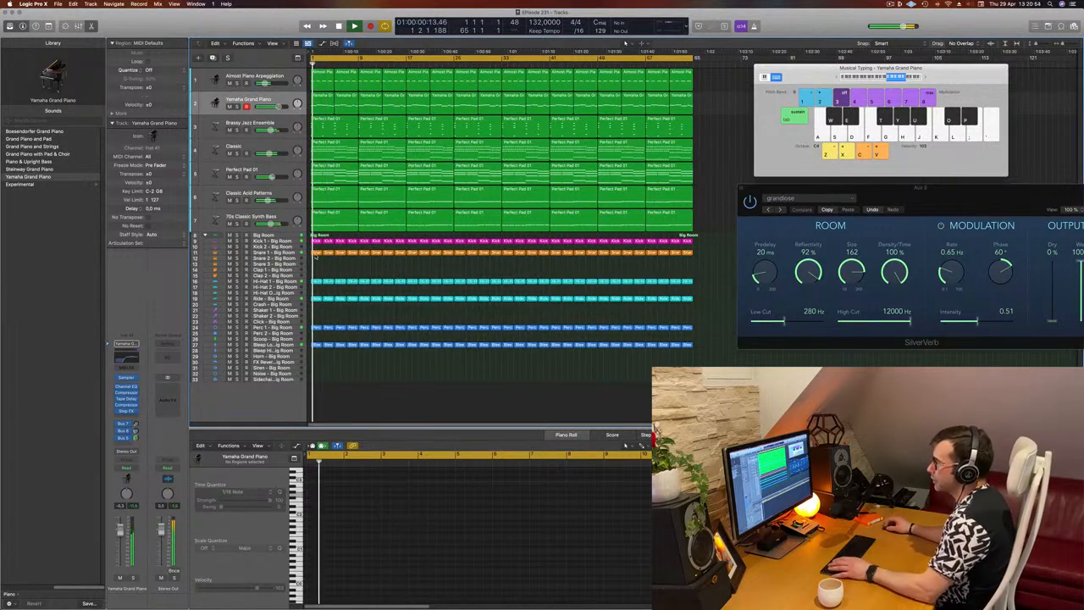
Copy the first Snare 1 region to the Snare 2 track, and duplicate the original region's four notes to earlier positions in each beat
left_click(316, 253)
left_click_drag(317, 255, 326, 252)
scroll(343, 508, "up", 1)
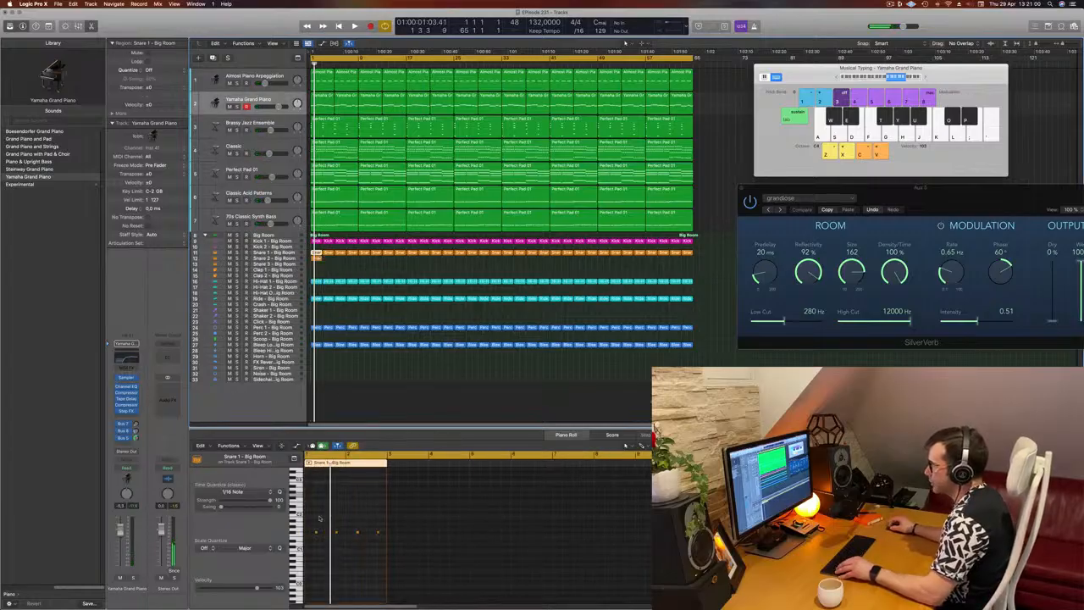
left_click_drag(310, 523, 395, 555)
scroll(352, 560, "up", 3)
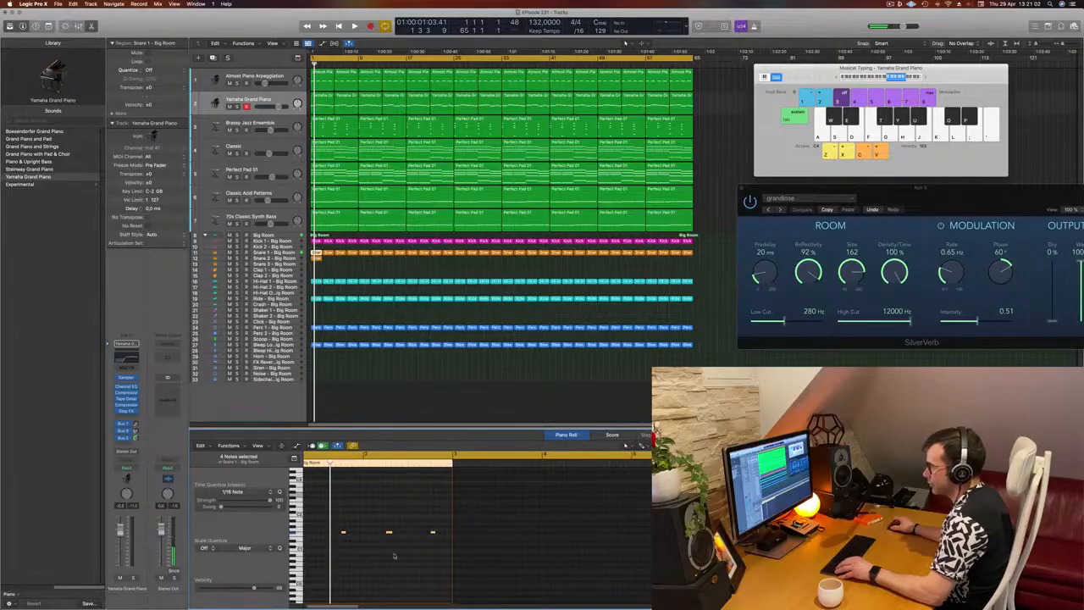
scroll(335, 535, "left", 3)
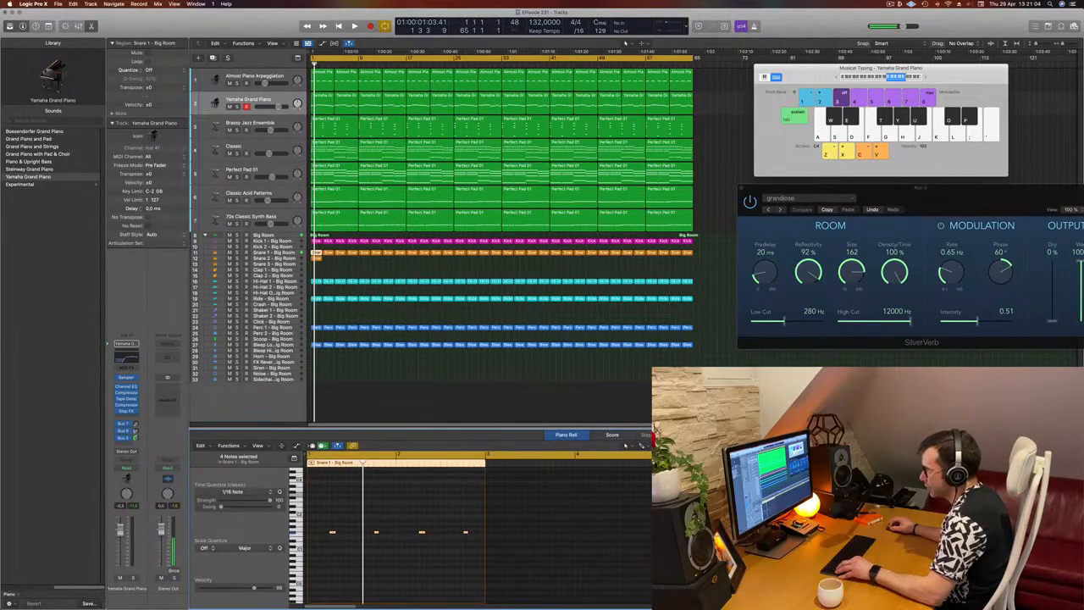
mouse_move(332, 532)
left_mouse_down()
mouse_move(310, 534)
mouse_move(329, 539)
mouse_move(318, 542)
left_mouse_up()
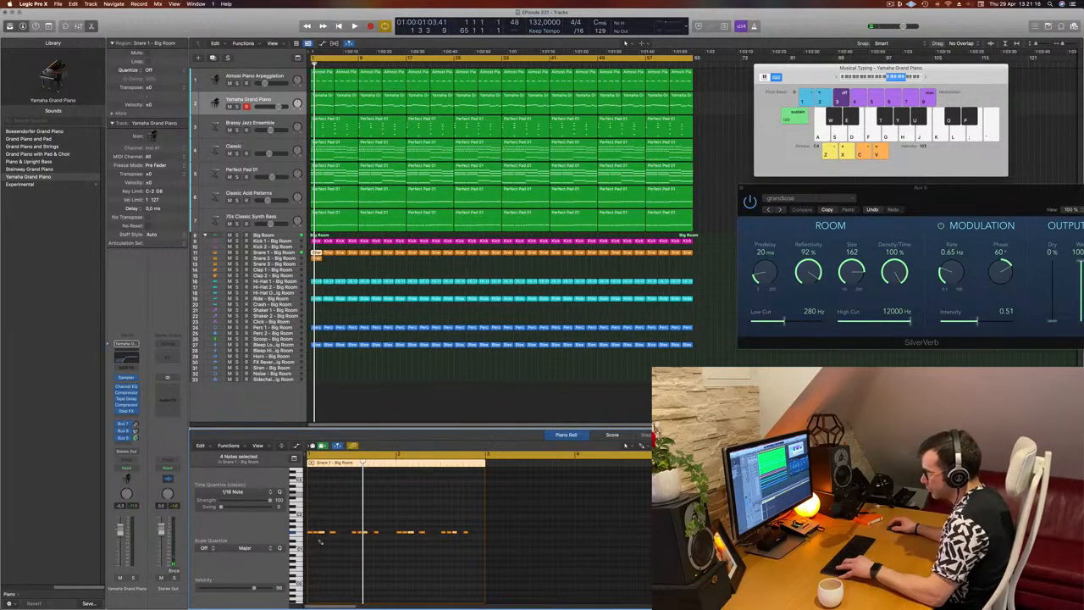
Delete the notes after the opening ones in the first snare region, and copy the remaining two-note pair to the second beat
left_click_drag(326, 521, 498, 552)
key("Delete")
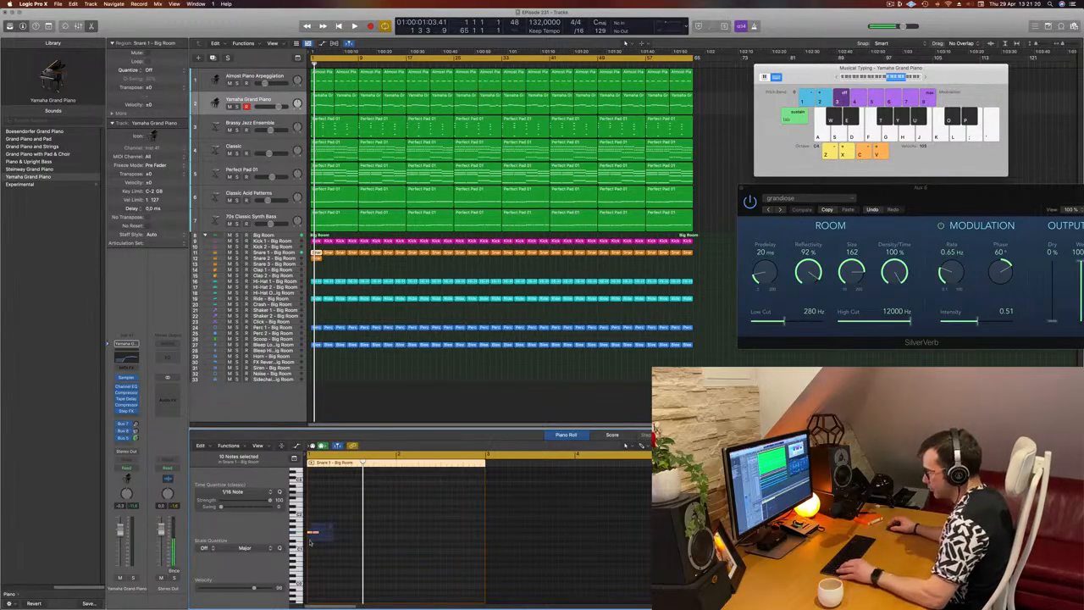
scroll(310, 549, "up", 4)
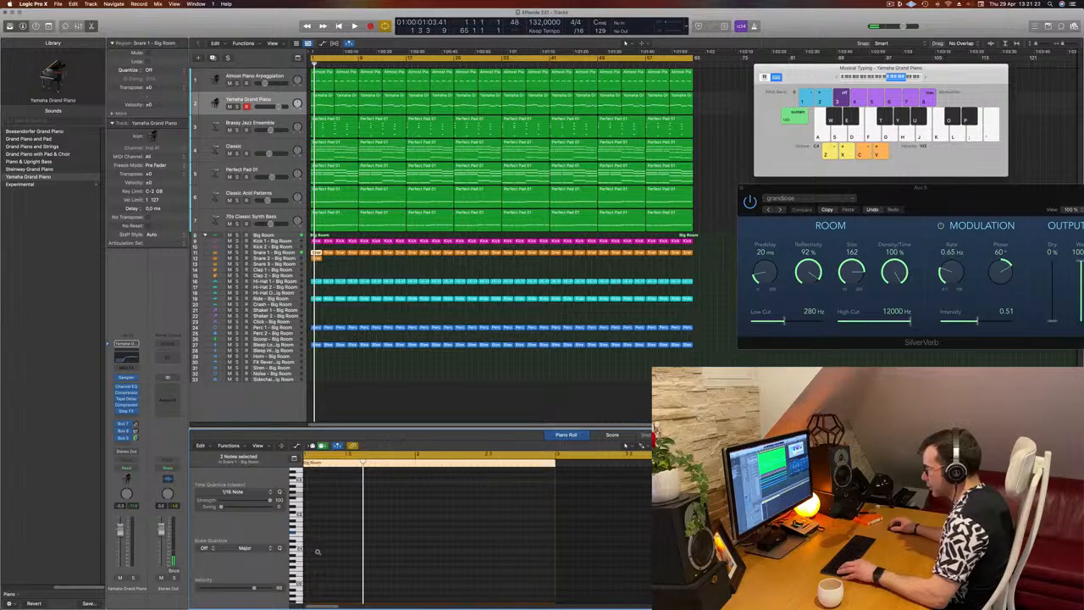
scroll(316, 543, "up", 3)
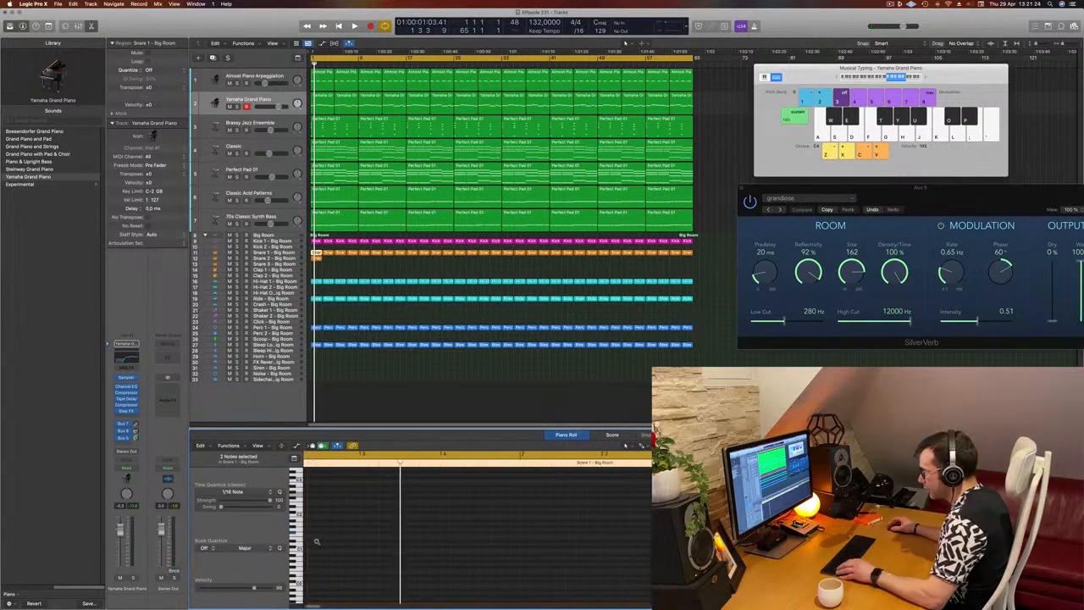
left_click_drag(354, 531, 347, 536)
left_click(331, 543)
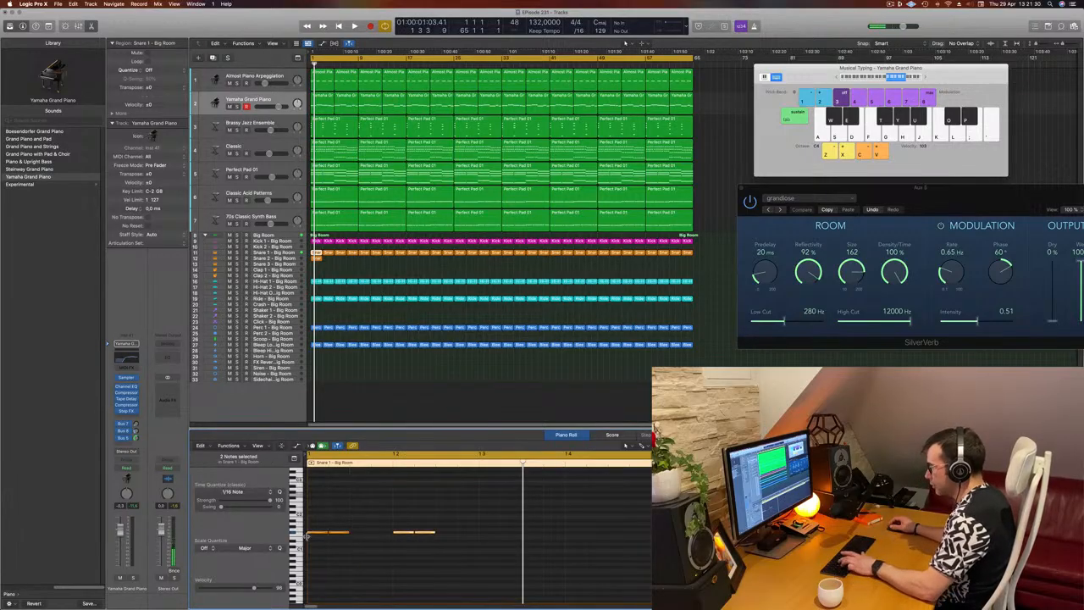
Duplicate the snare notes repeatedly until continuous sixteenth notes fill the two-bar region, and play it back
left_click_drag(316, 524, 464, 550)
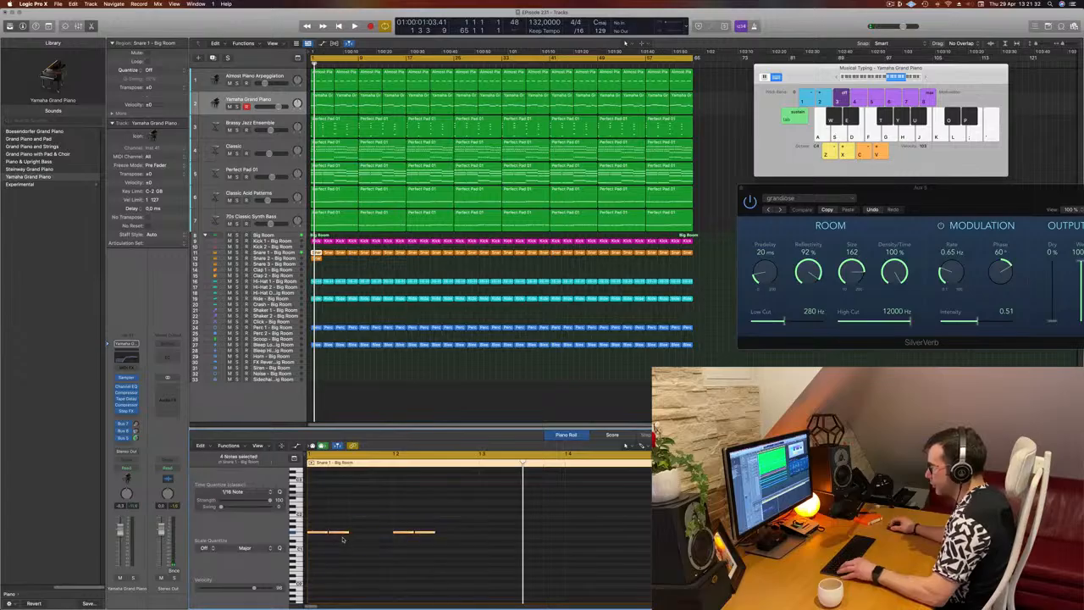
left_click_drag(334, 533, 363, 535)
key("super+Left")
key("super+a")
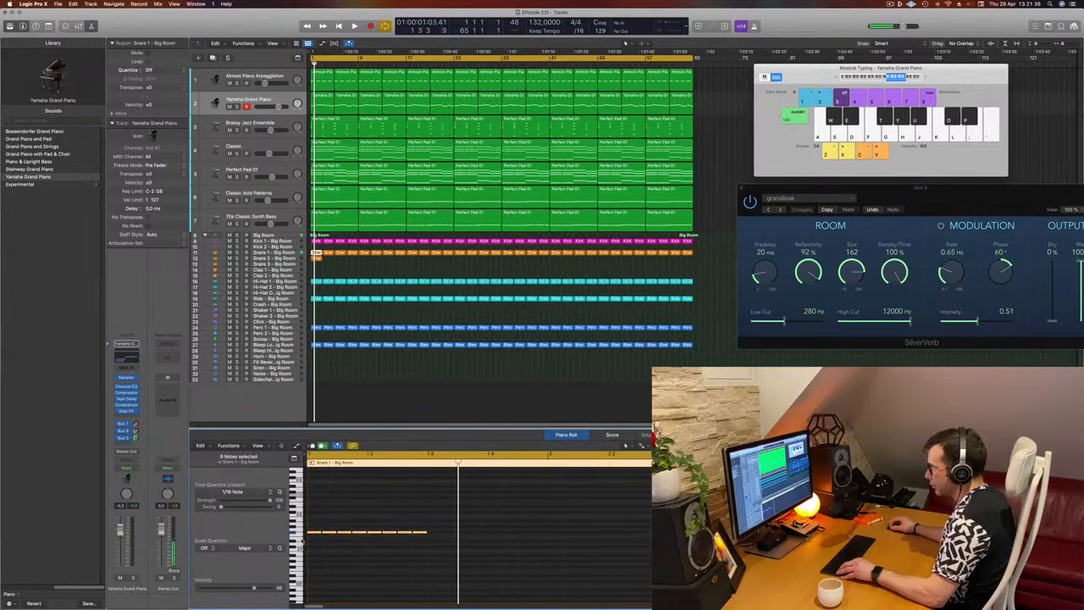
left_click_drag(313, 535, 435, 535)
key("super+Left")
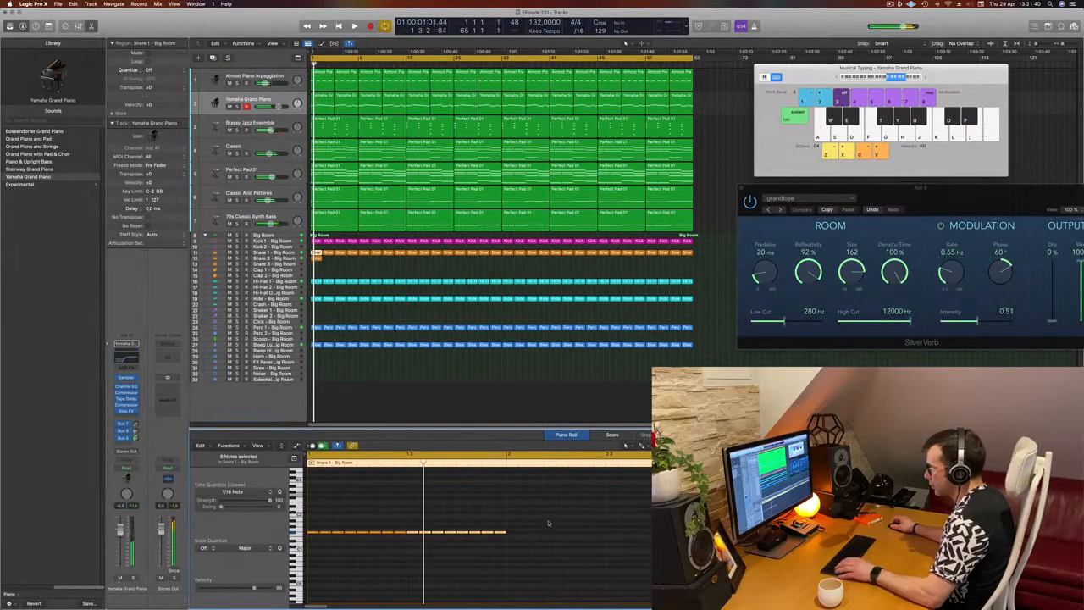
left_click_drag(548, 521, 516, 528)
key("space")
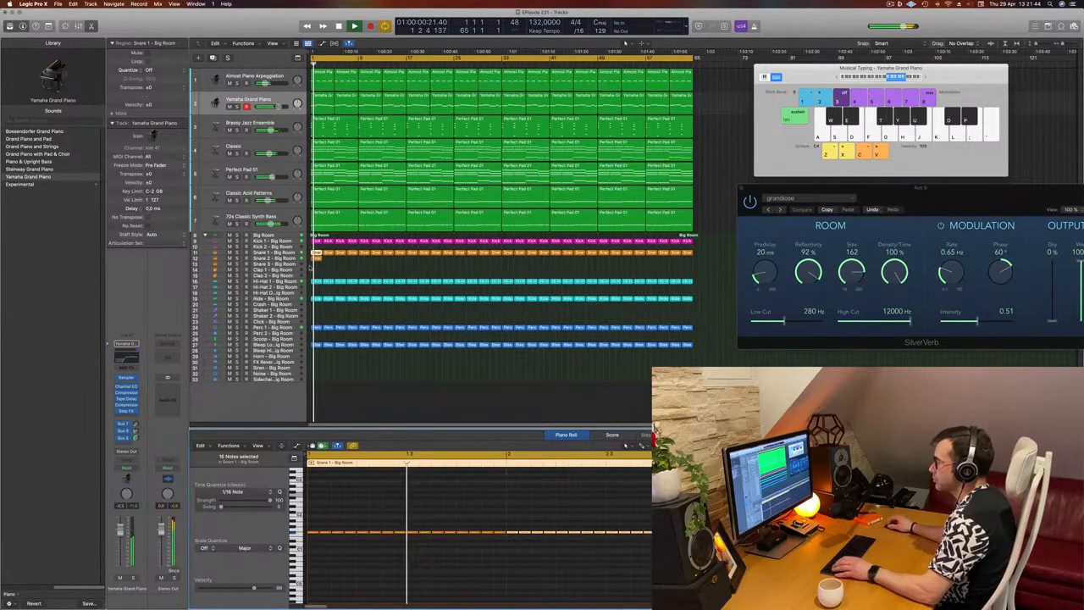
Put the sixteenth-note region at the start of the Snare 2 track, keep the original pattern on Snare 1, and listen from the start
left_click(248, 256)
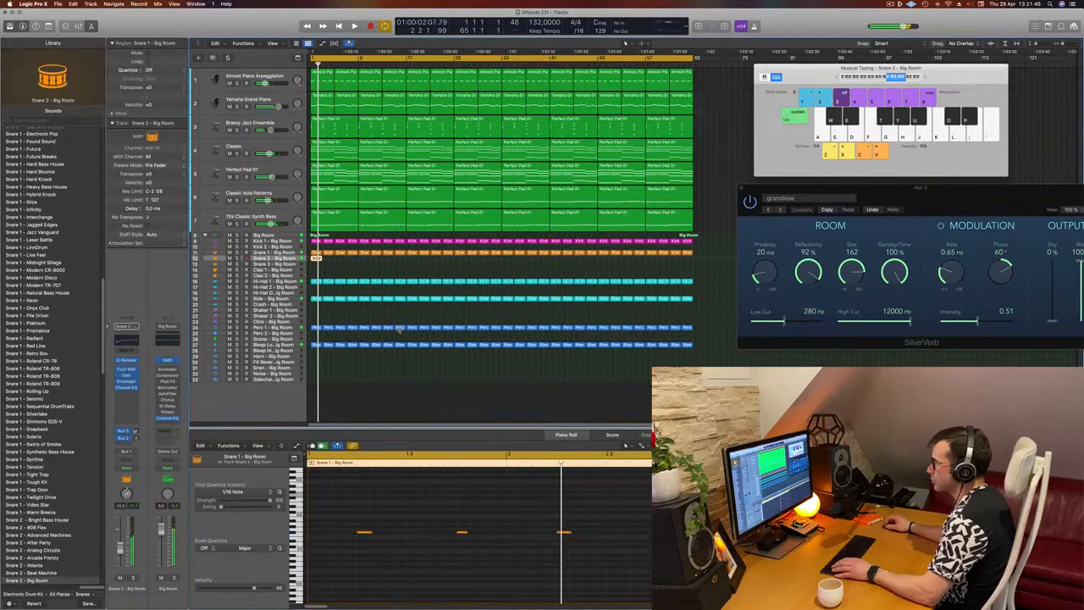
left_click(324, 275)
left_click(293, 260)
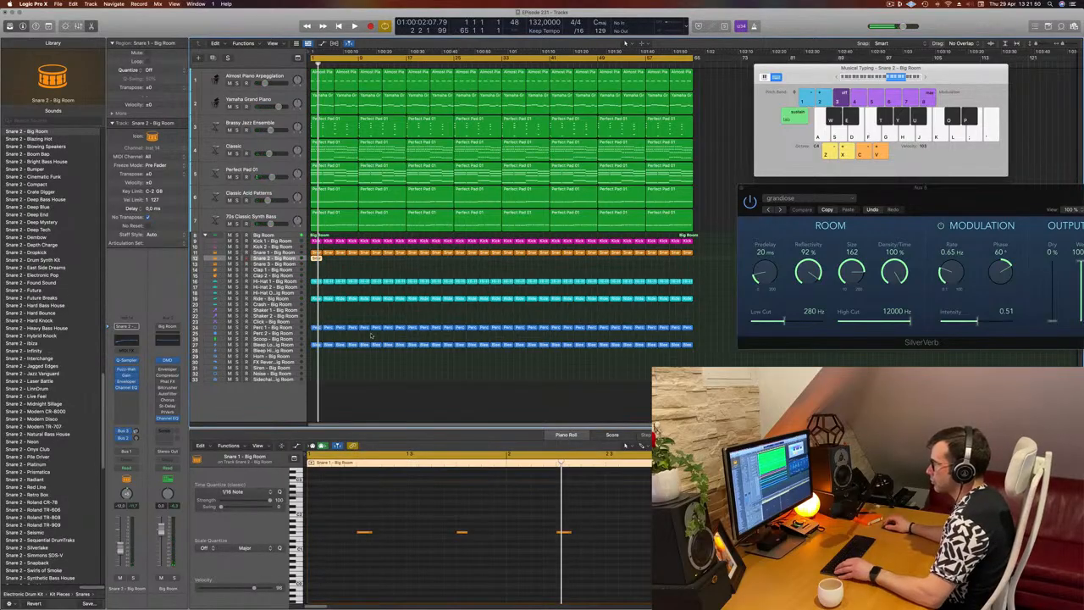
left_click(315, 253)
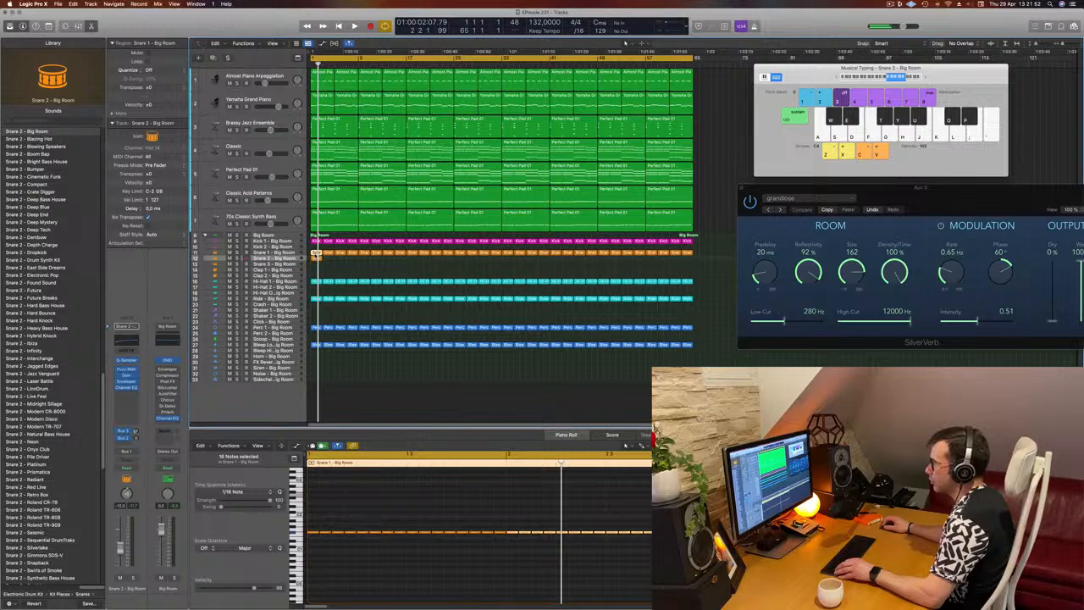
left_click_drag(315, 253, 288, 265)
key("space")
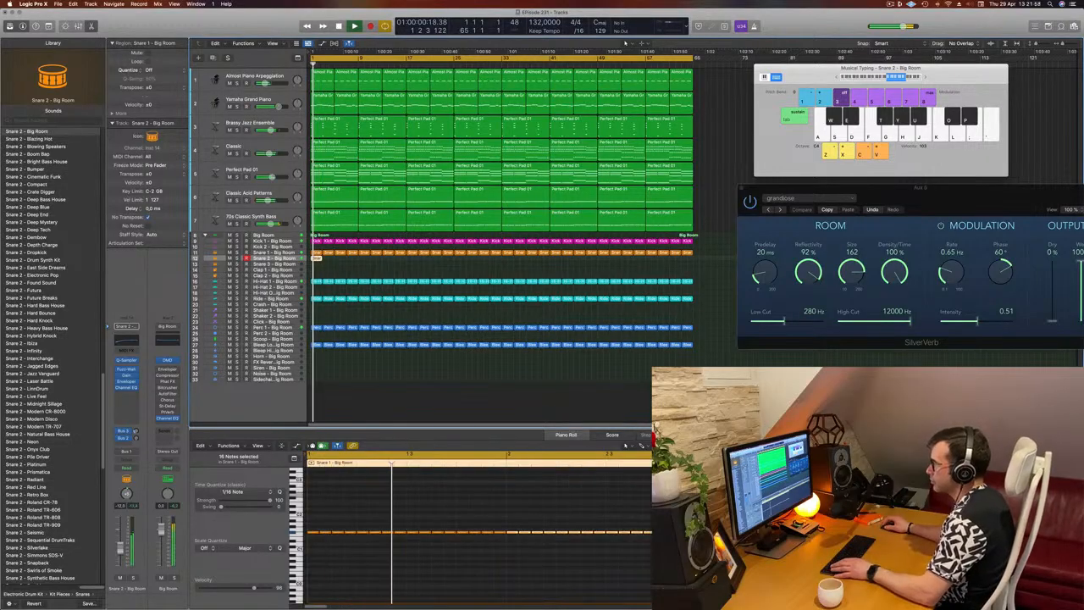
key("space")
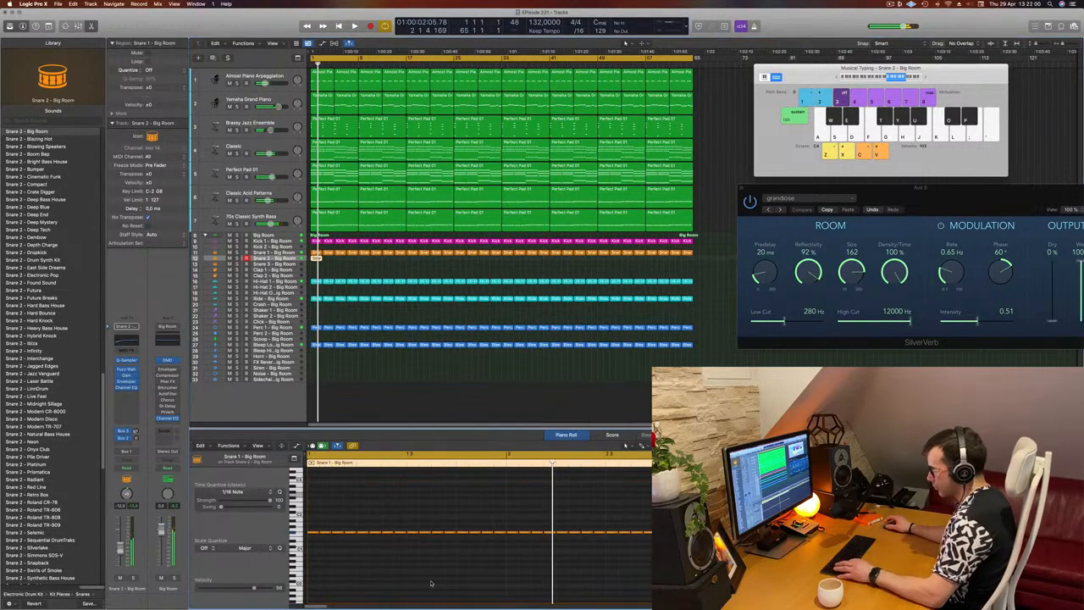
Transpose all 32 notes of the new snare region up an octave, and lower them to a deeper pitch during playback
key("alt+shift+Up")
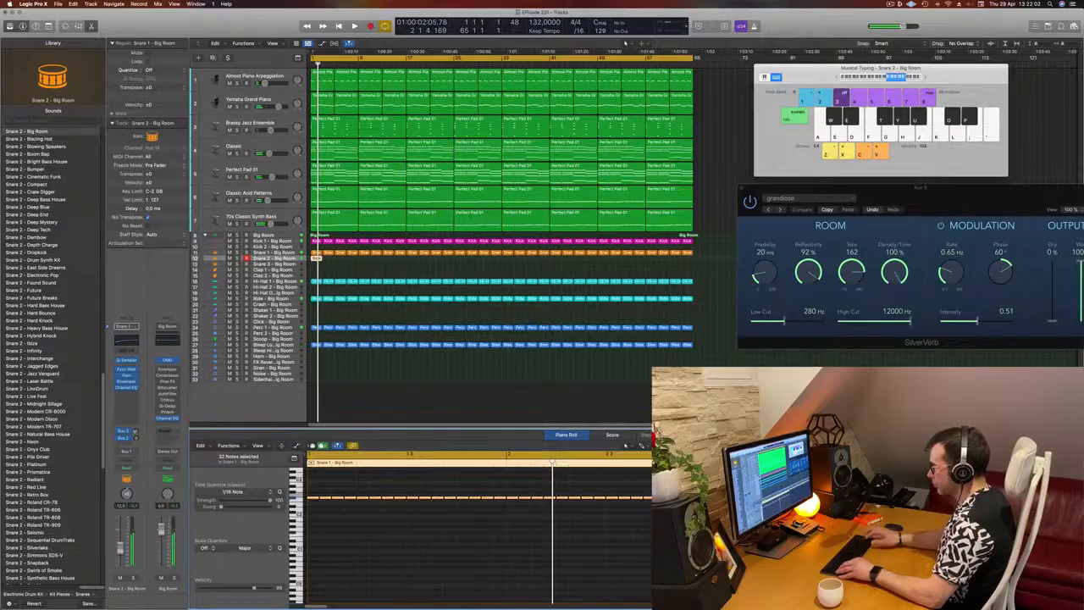
key("space")
scroll(372, 554, "up", 5)
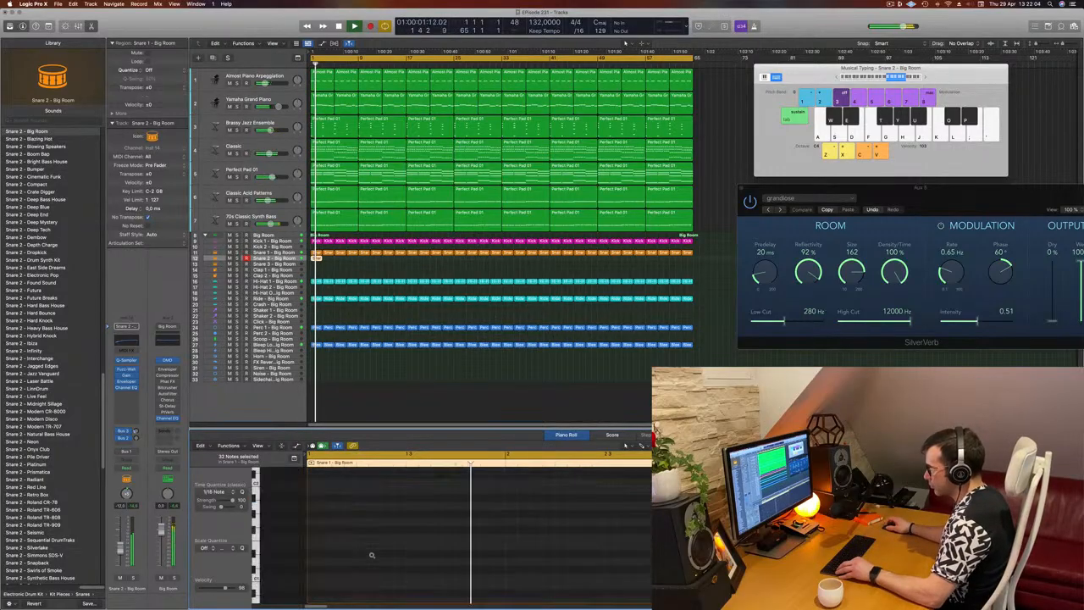
scroll(356, 546, "down", 5)
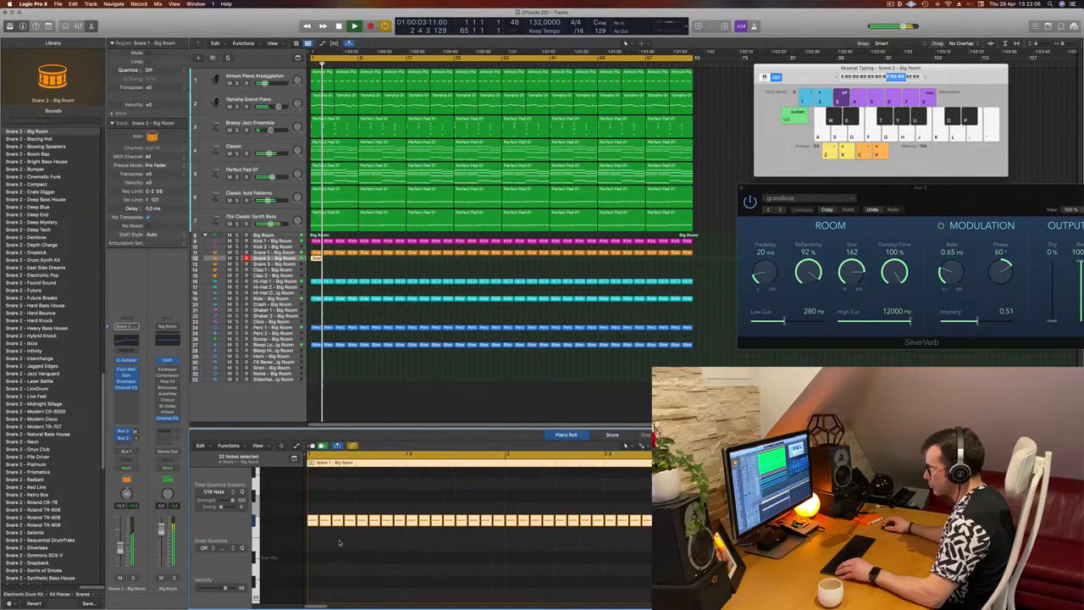
left_click_drag(310, 520, 310, 562)
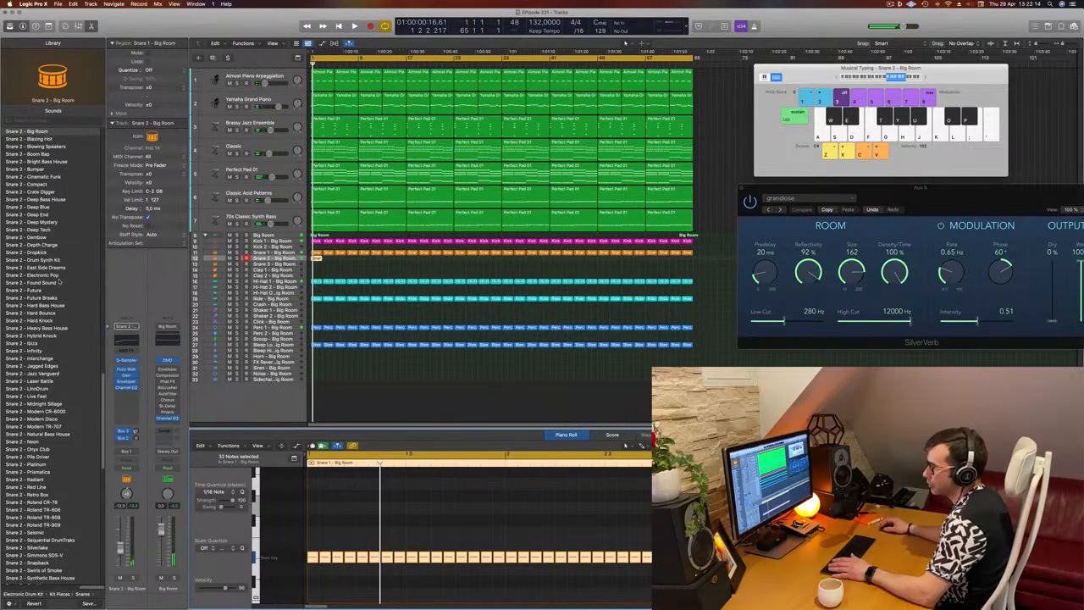
Load the Snare 1 - Big Room patch on the Snare 2 track and audition it from the beginning
scroll(59, 283, "up", 10)
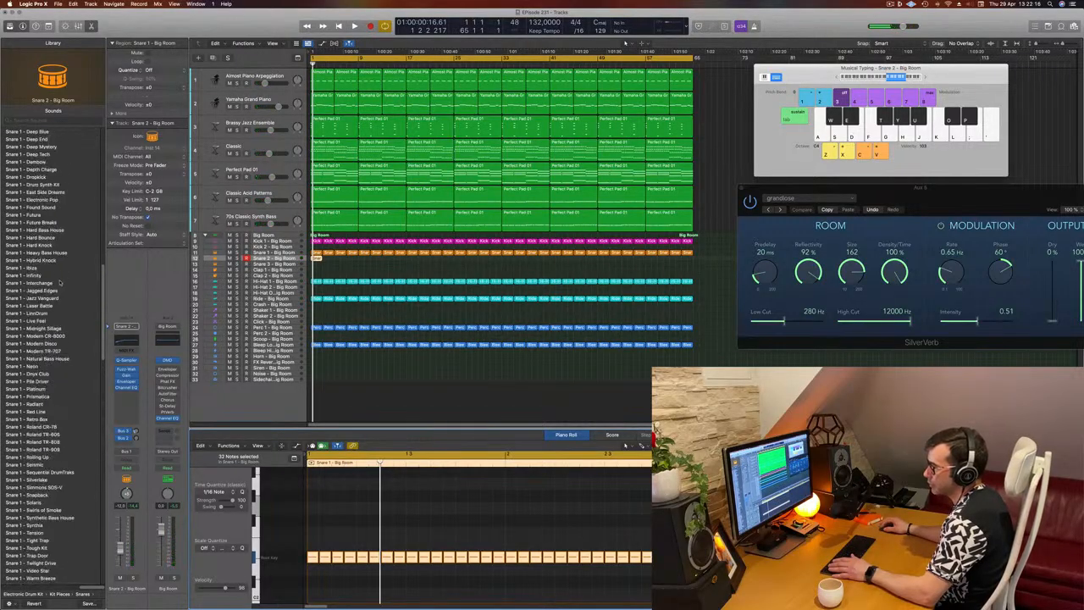
scroll(60, 282, "up", 15)
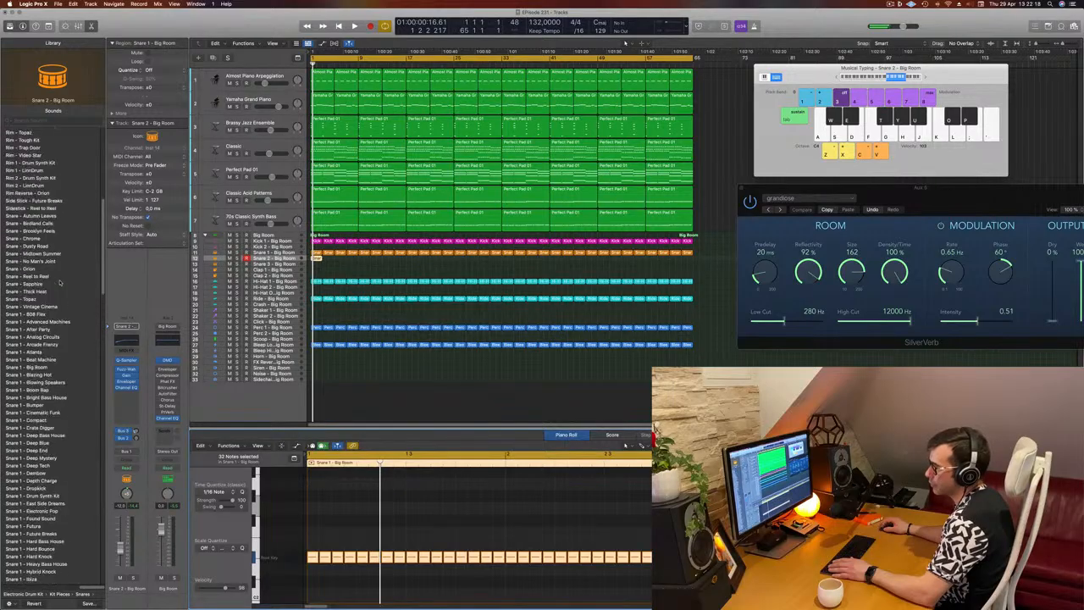
scroll(68, 254, "up", 3)
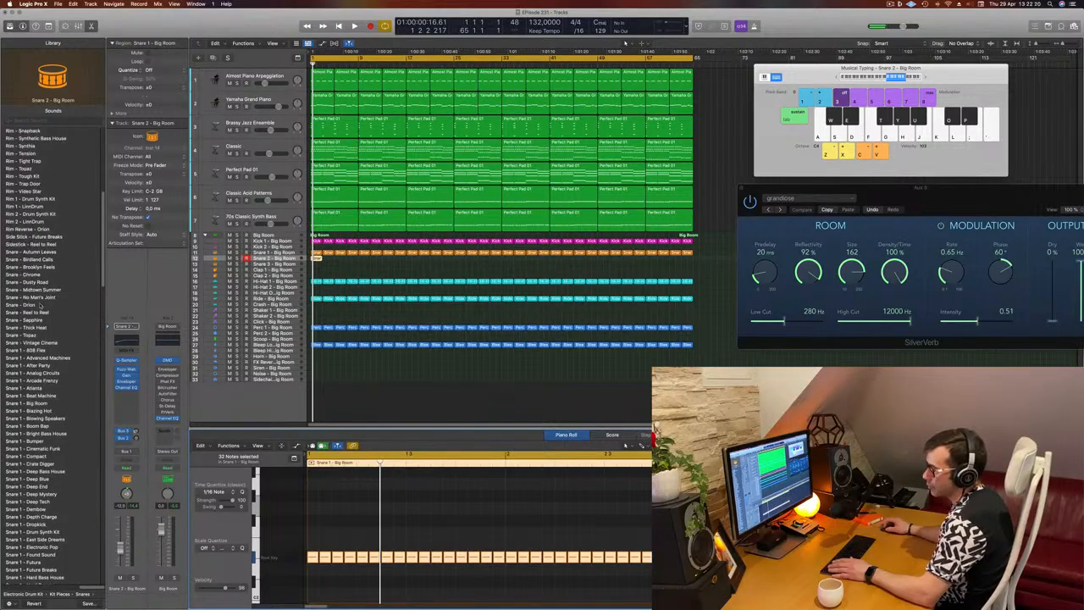
scroll(40, 307, "down", 5)
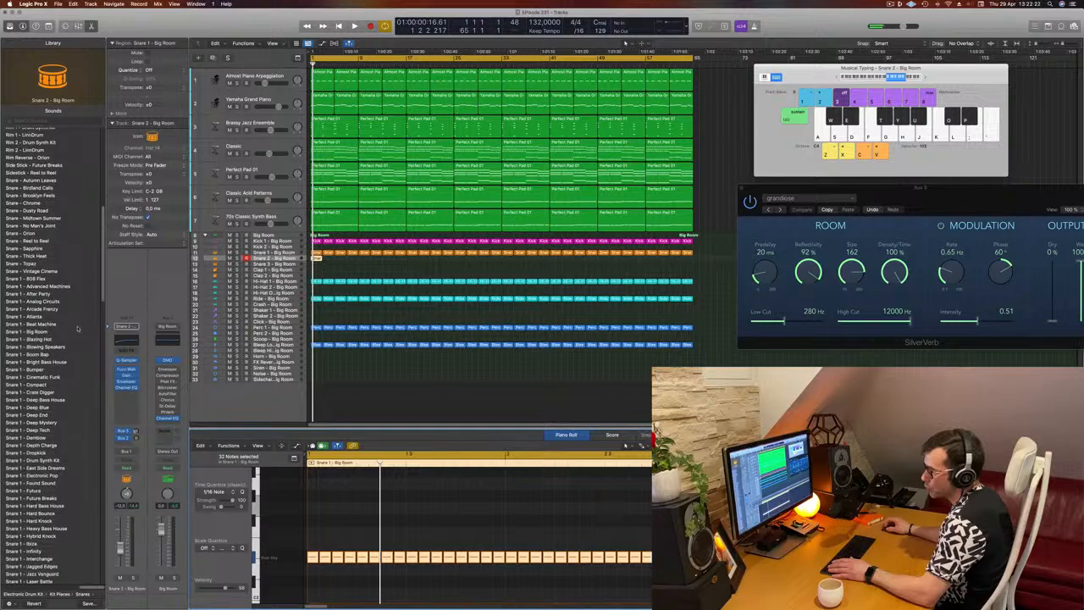
scroll(80, 309, "down", 4)
left_click(25, 243)
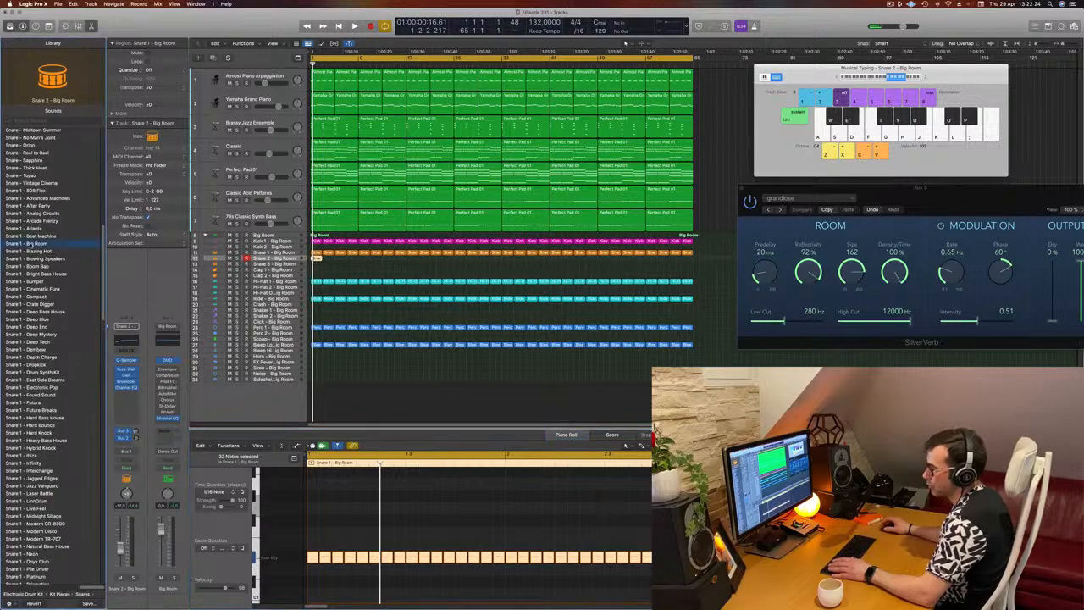
key("space")
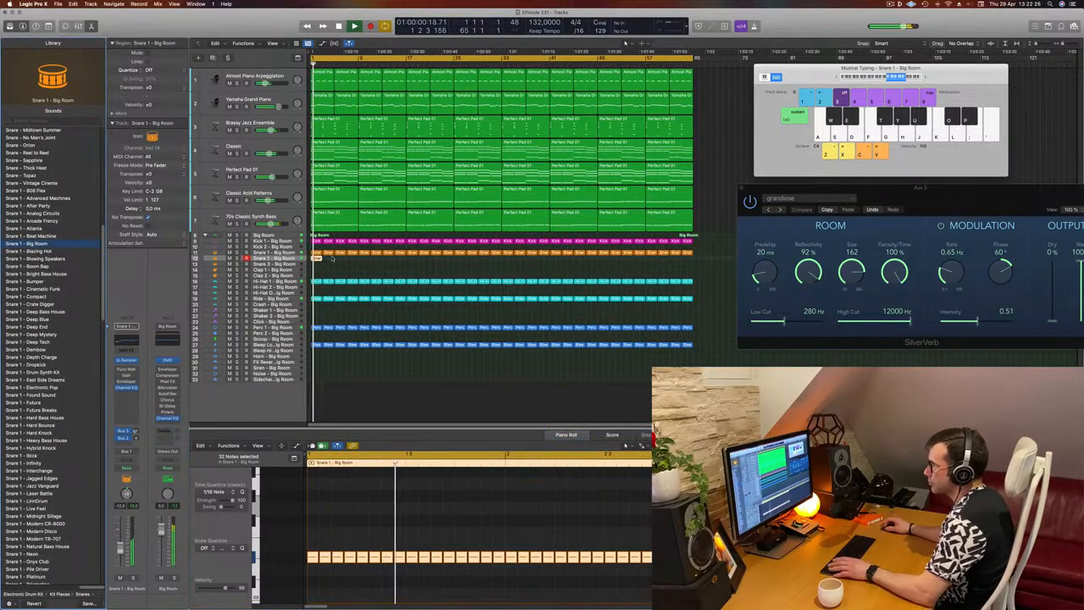
key("space")
key("space")
Repeat the sixteenth-note snare region along its track to the end of the 64-bar arrangement, and select all its regions during playback
left_click(321, 260)
mouse_move(321, 260)
left_mouse_down()
mouse_move(330, 260)
mouse_move(320, 260)
left_mouse_up()
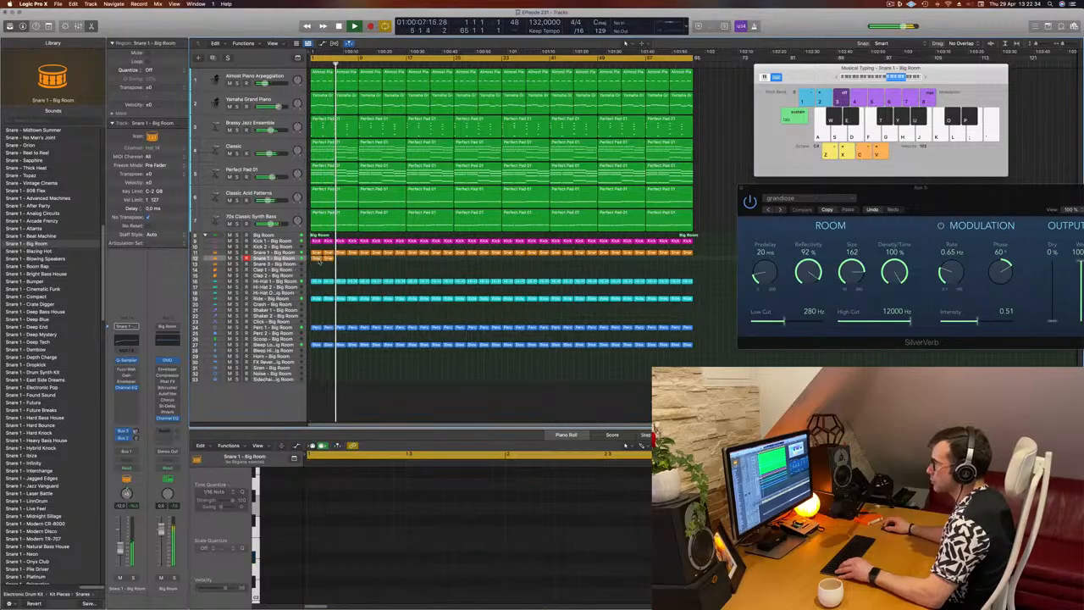
key("super+r")
key("super+r")
key("super+r")
key("super+r")
key("super+r")
key("super+r")
key("super+r")
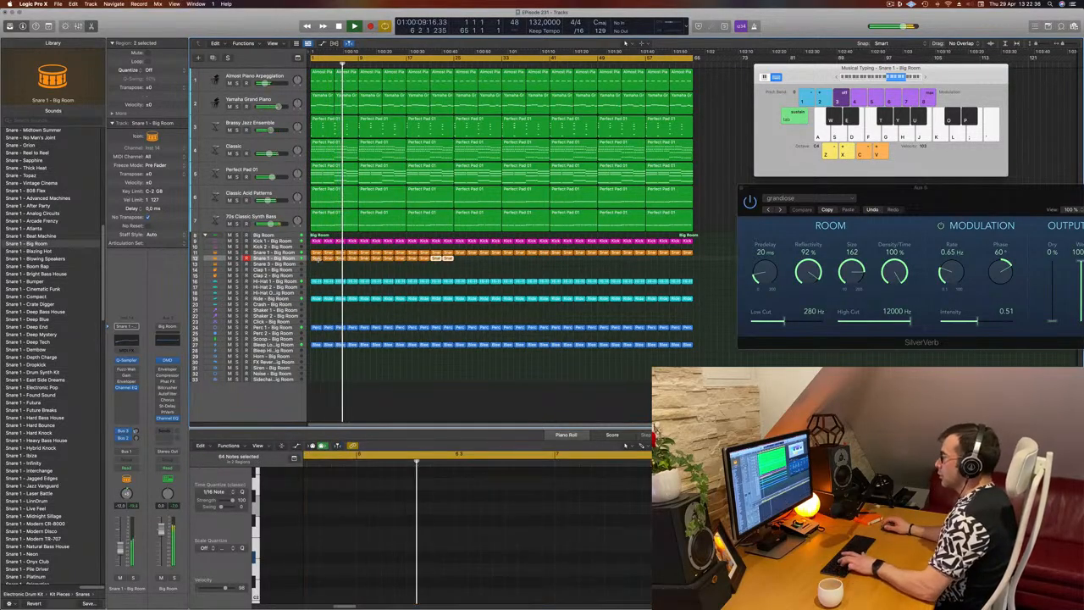
key("super+r")
key("super+r")
key("super+r")
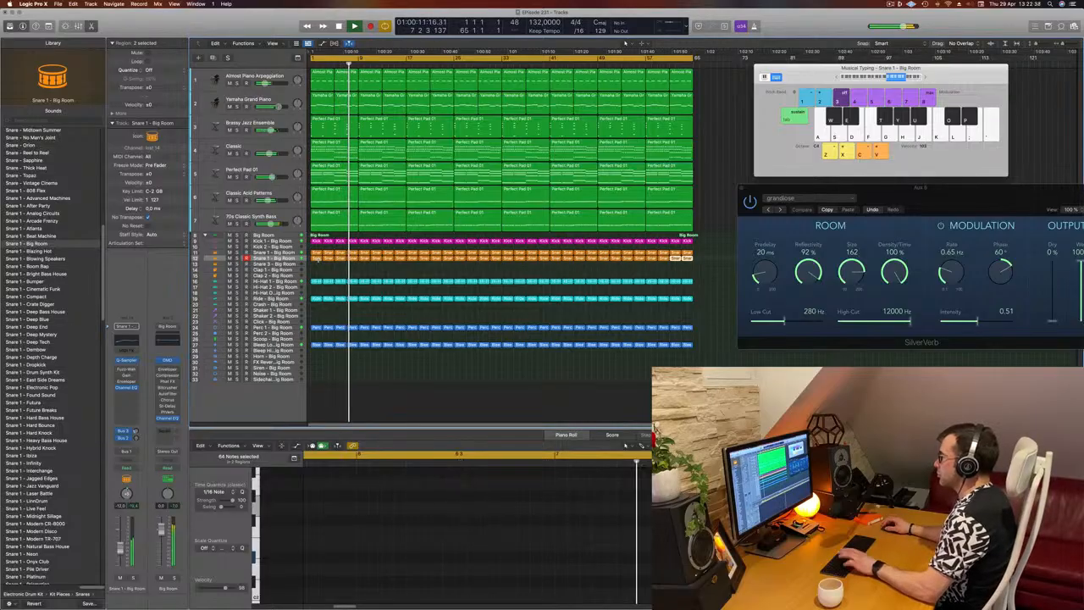
left_click(296, 260)
key("space")
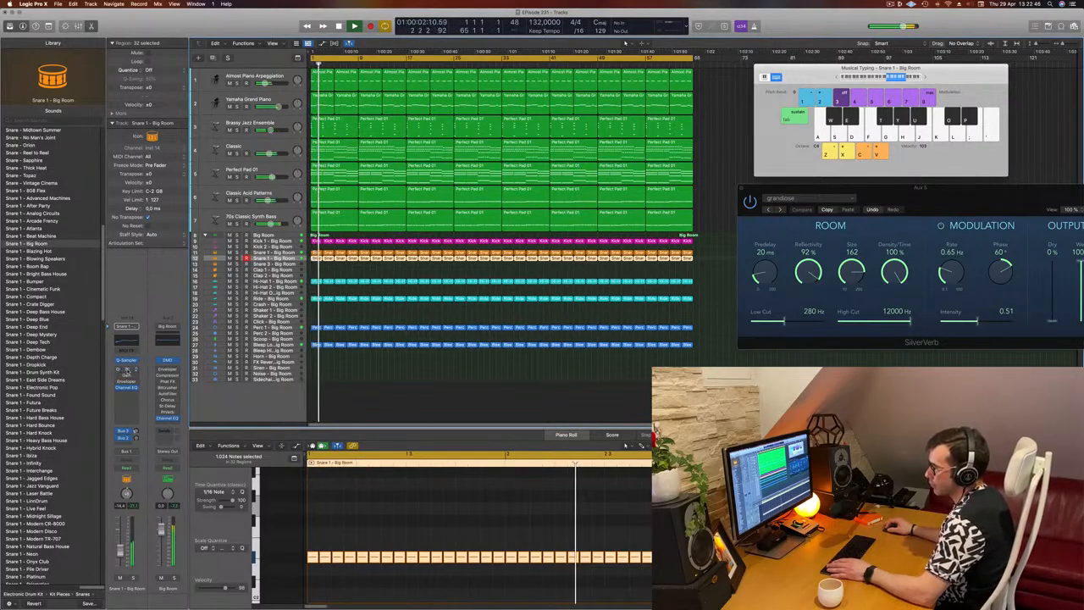
Insert a stereo Step FX plug-in after the Channel EQ on the sixteenth-note snare track
left_click(127, 371)
left_click(125, 395)
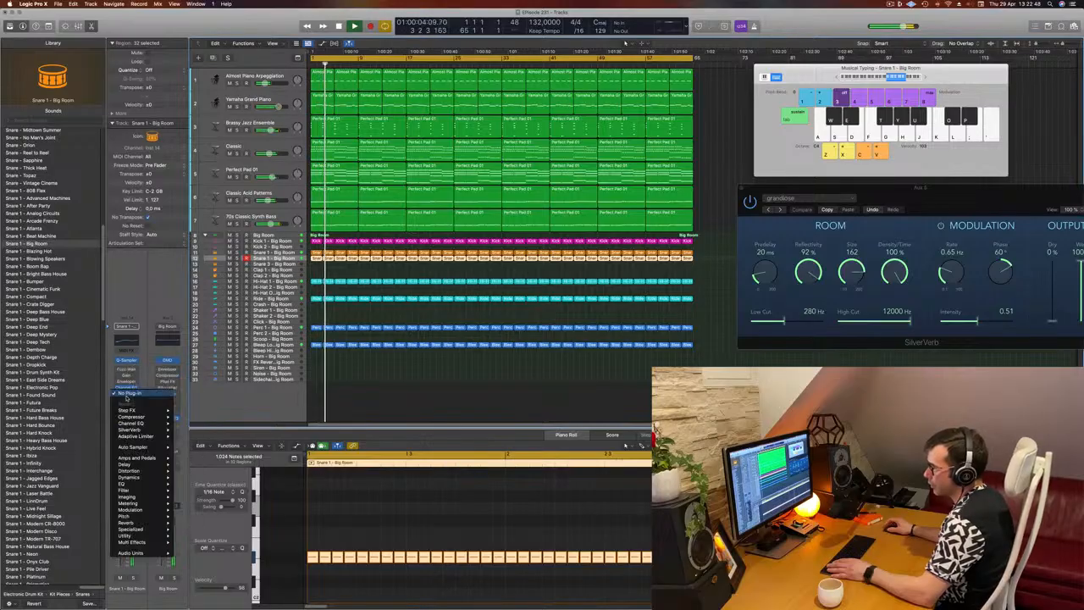
mouse_move(135, 543)
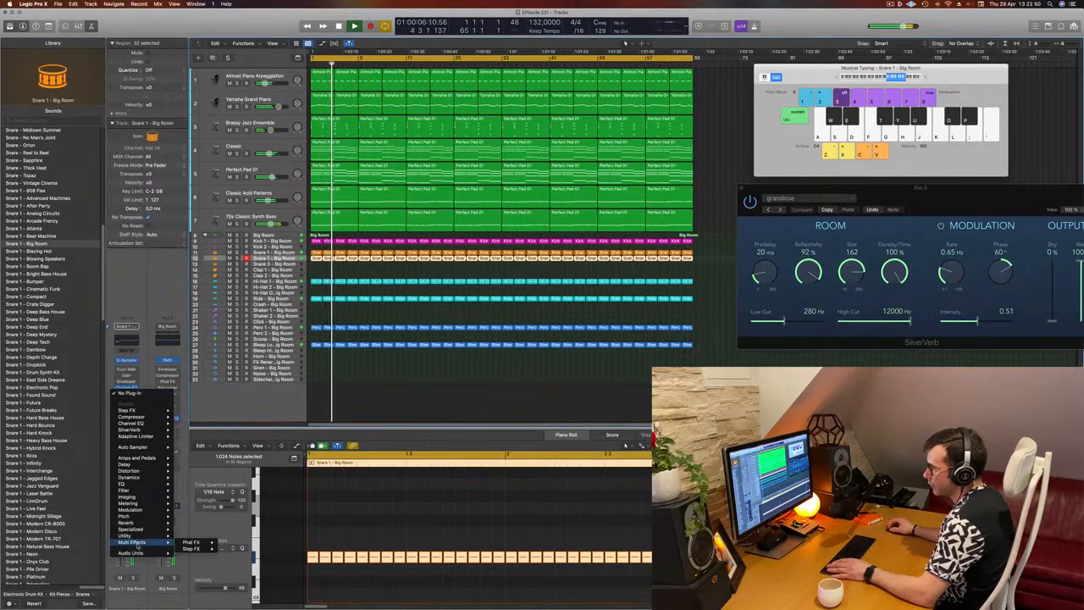
mouse_move(193, 548)
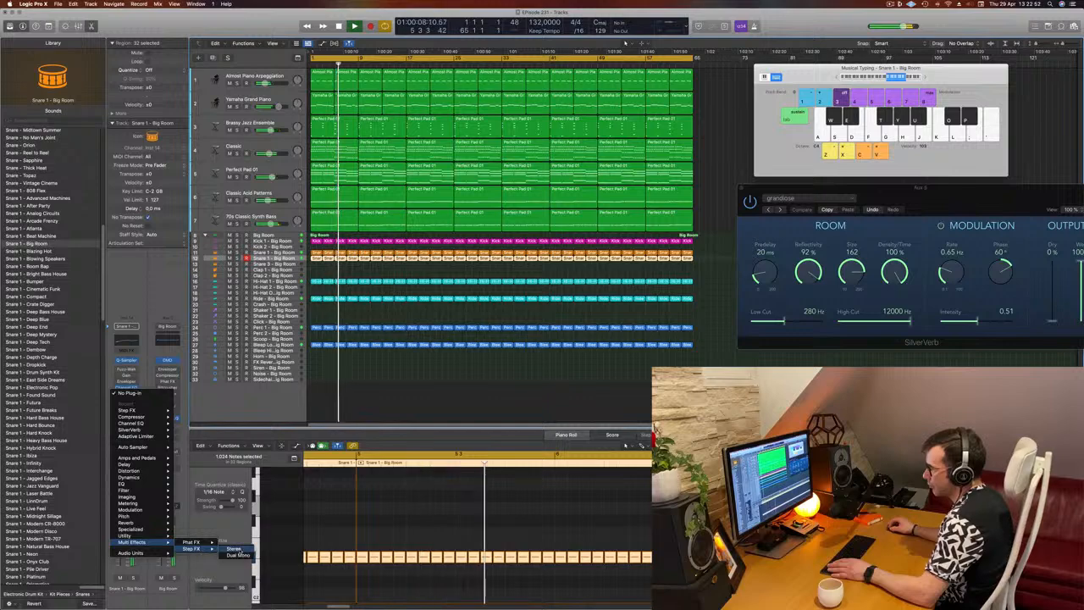
left_click(233, 549)
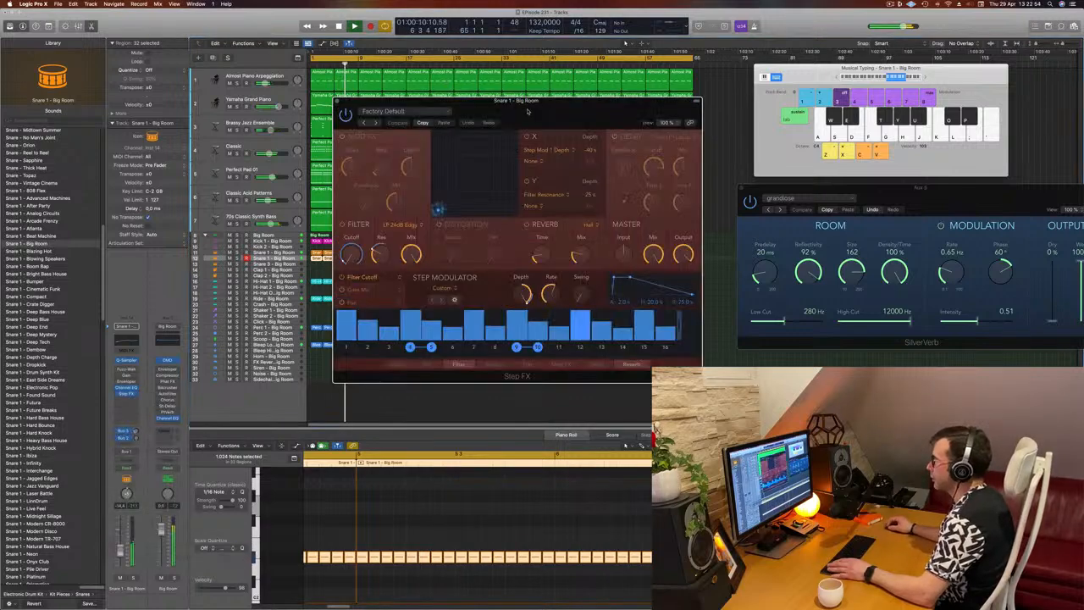
left_click_drag(630, 127, 501, 138)
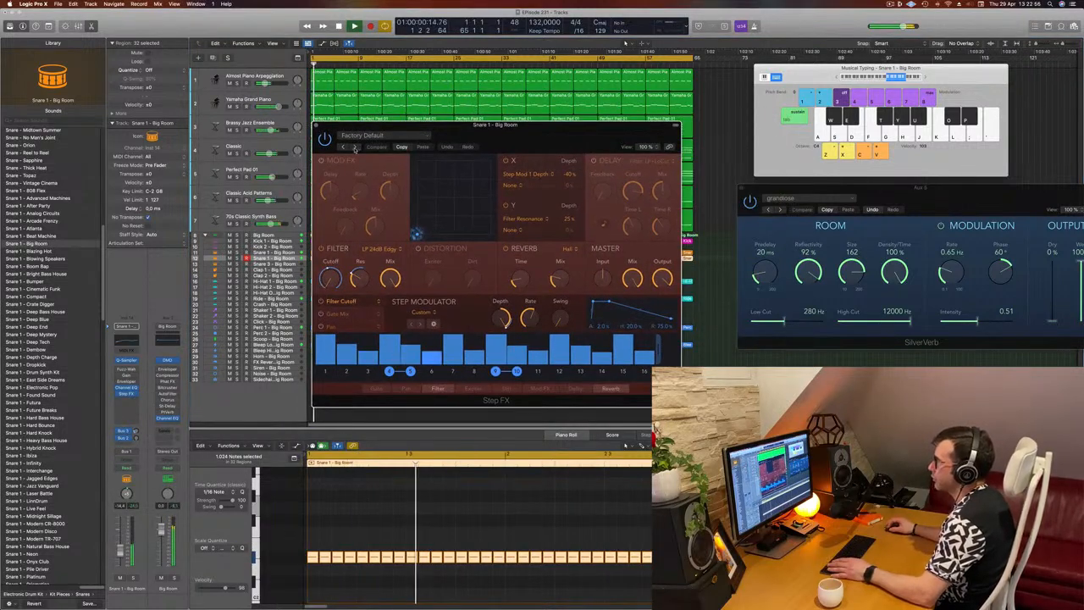
Audition the Step FX presets up to Deep Cavern on the snare, including Broken Echoes and Chaos Spring
left_click(356, 147)
left_click(356, 146)
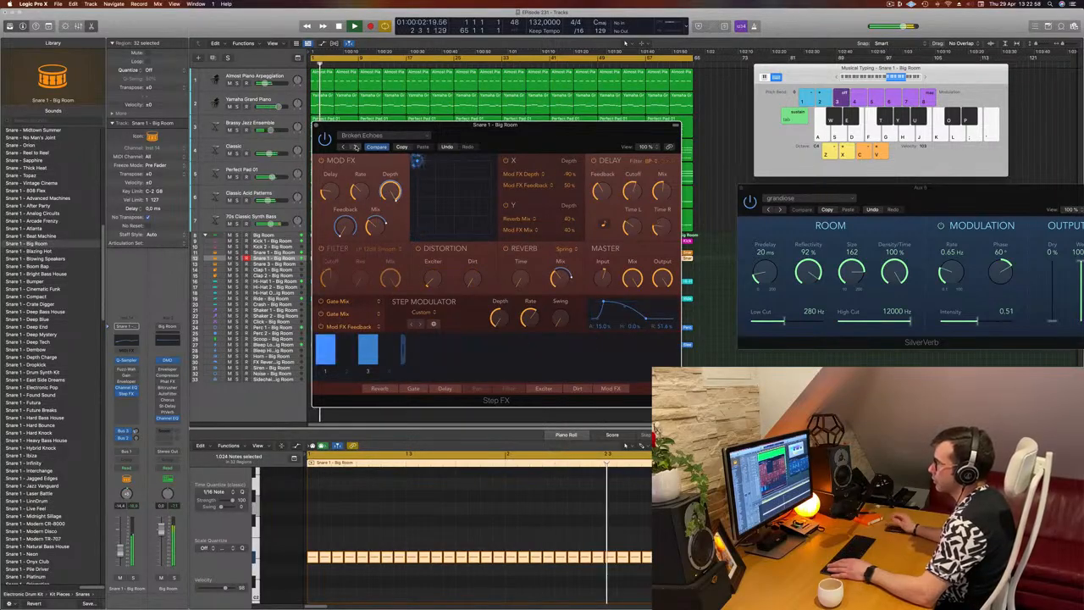
left_click(356, 147)
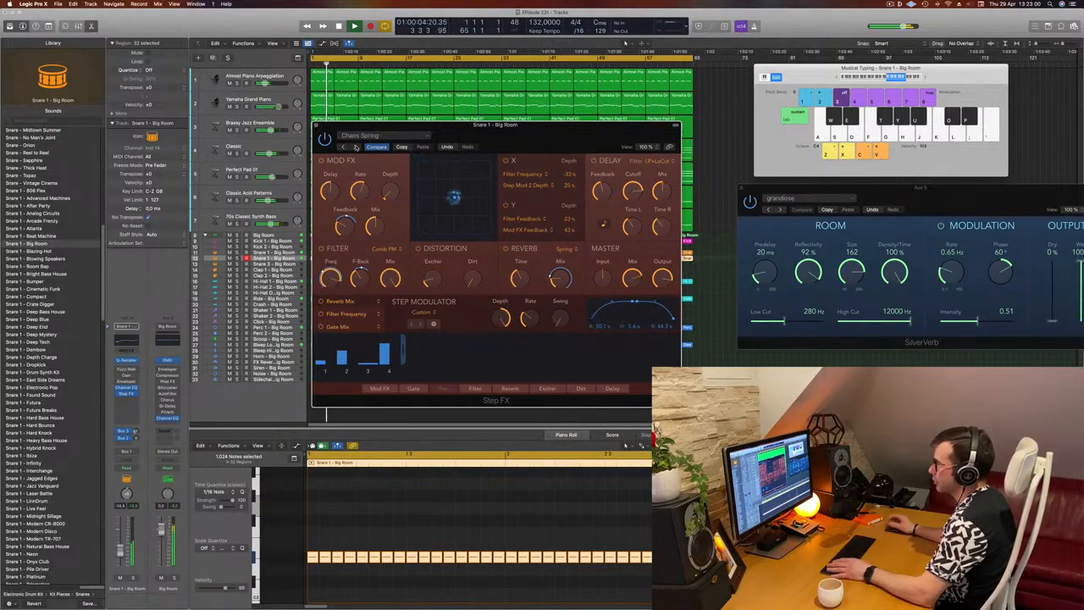
left_click(356, 147)
left_click(356, 147)
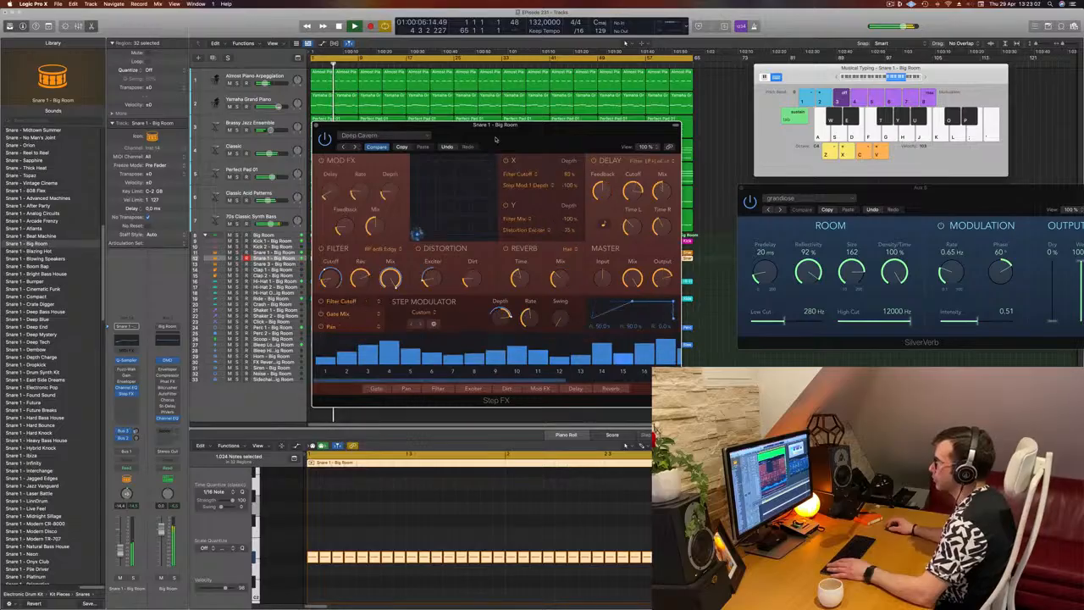
Restart playback from the beginning and audition the Driven Pulse and Ethereal Wash presets on the snare
key("Return")
left_click_drag(496, 127, 532, 127)
key("Return")
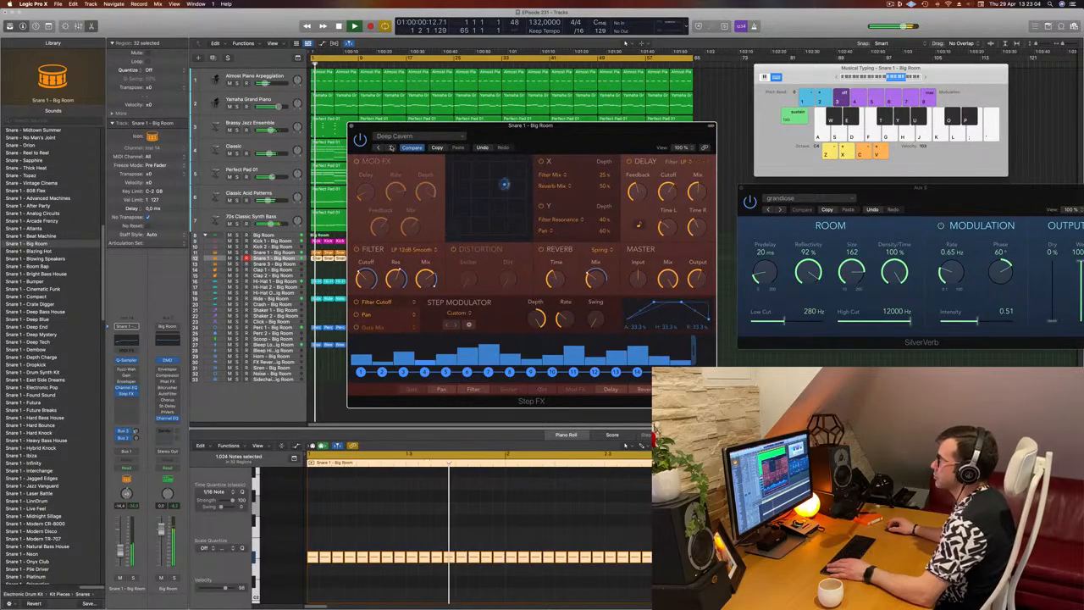
left_click(390, 147)
left_click(390, 148)
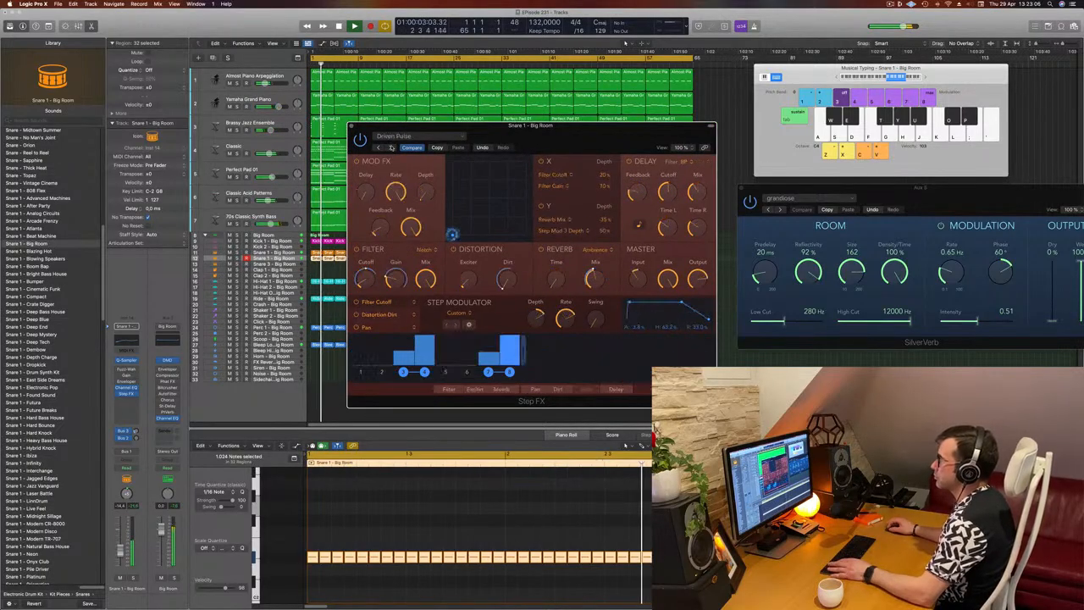
left_click(391, 147)
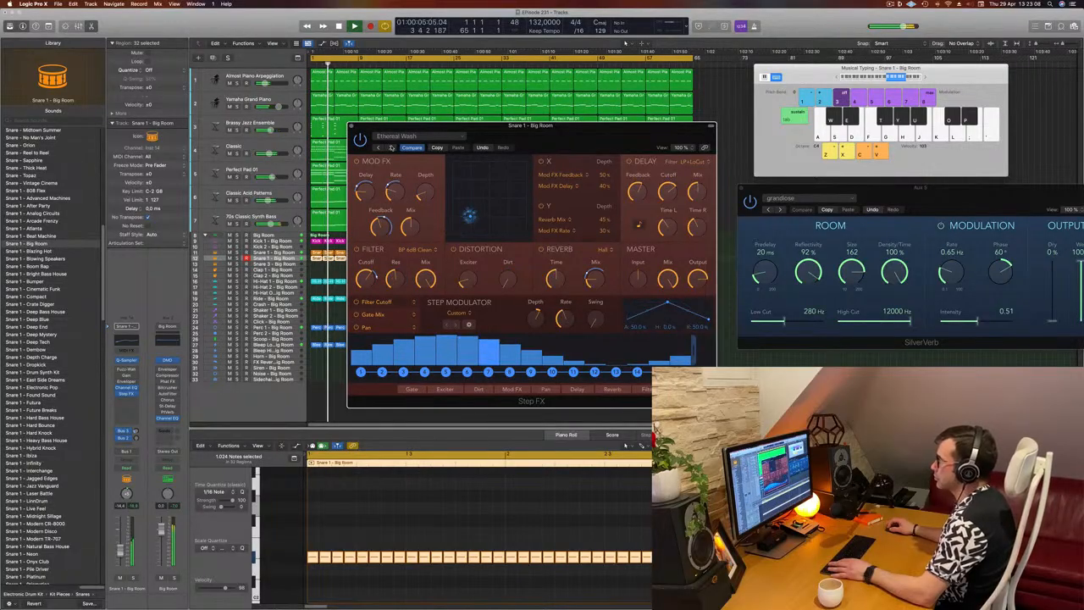
left_click_drag(575, 142, 721, 104)
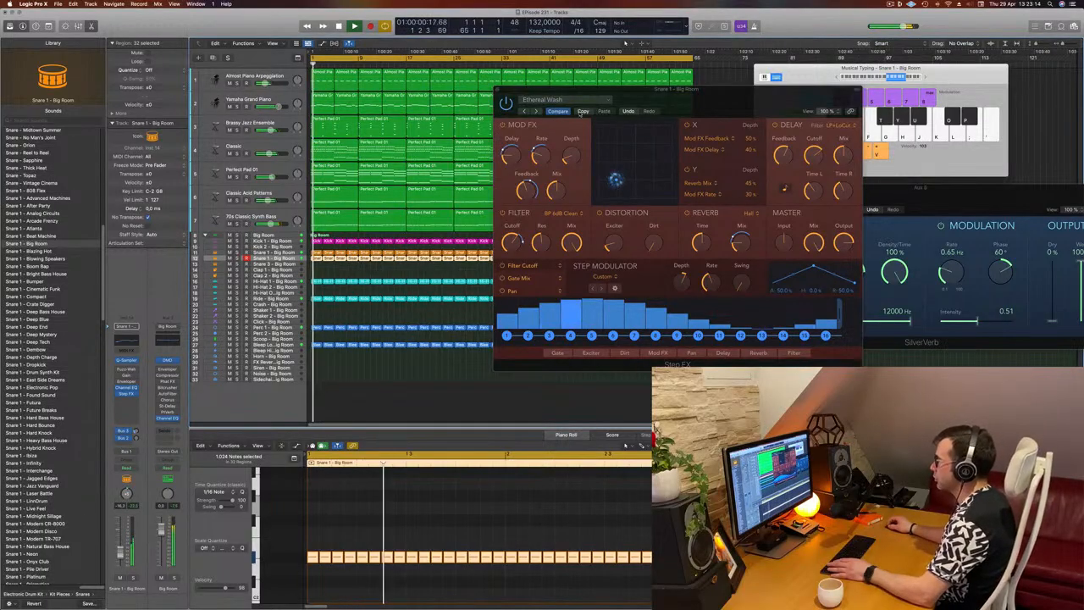
Audition the Step FX presets from Gate in Space through Metallic Delays and Plate Filter to Pulsing Gates
left_click(535, 113)
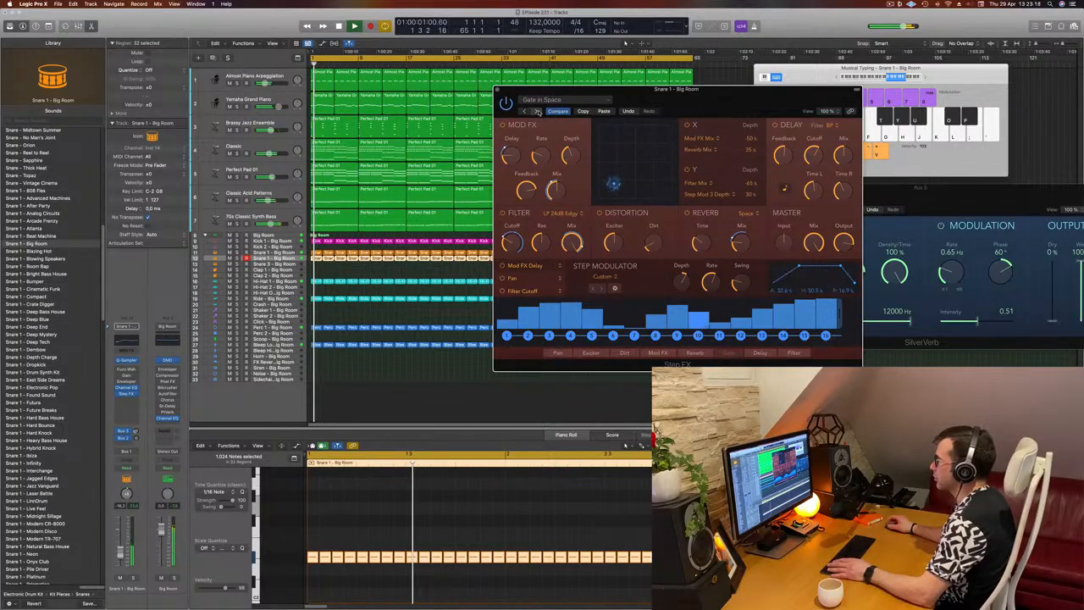
left_click(537, 112)
left_click(538, 112)
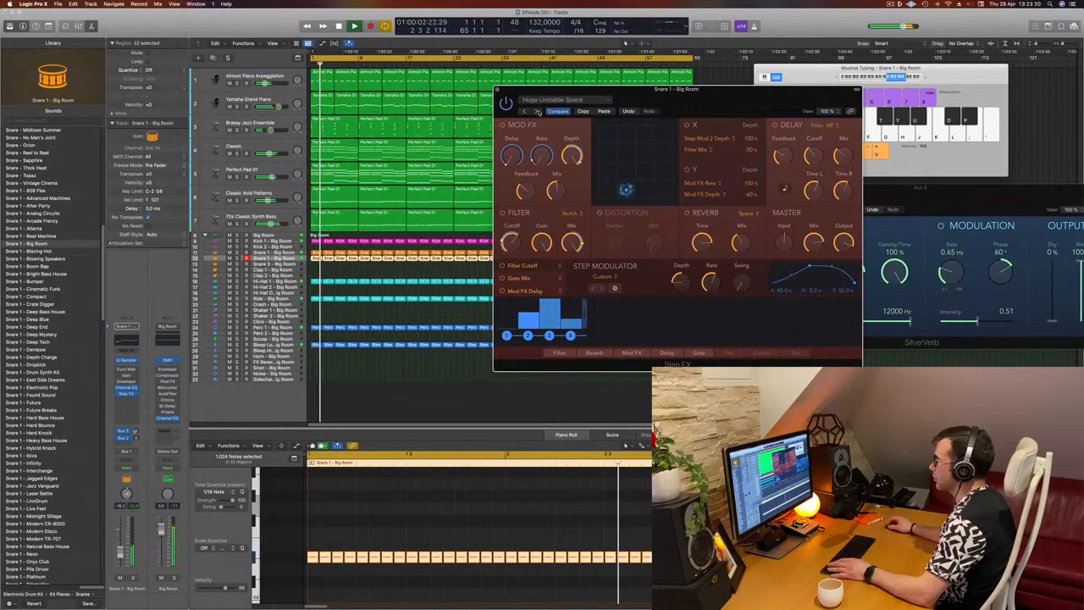
left_click(538, 112)
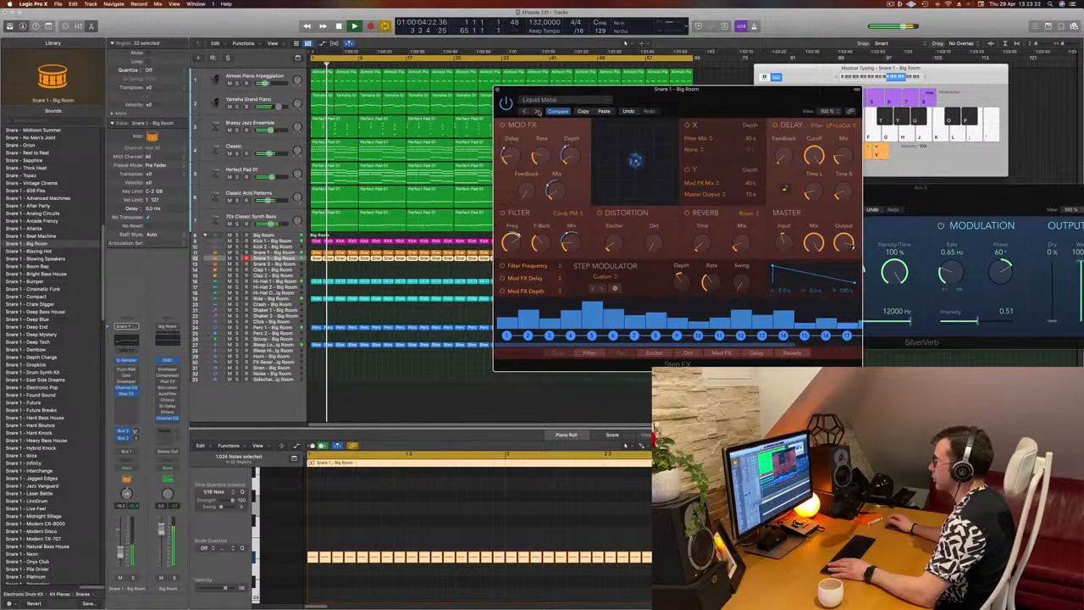
left_click(538, 112)
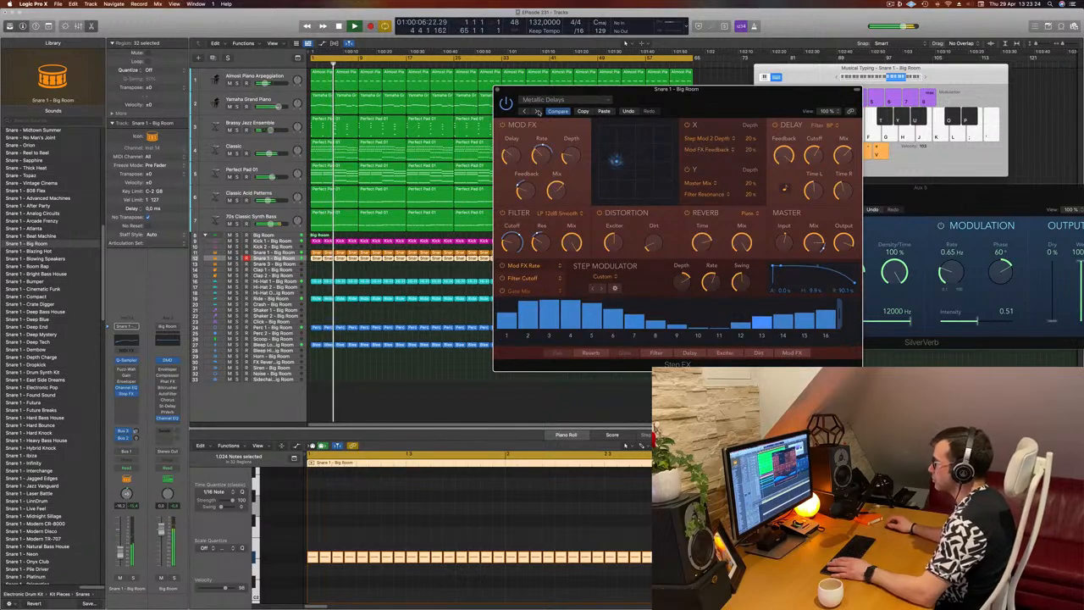
left_click(537, 112)
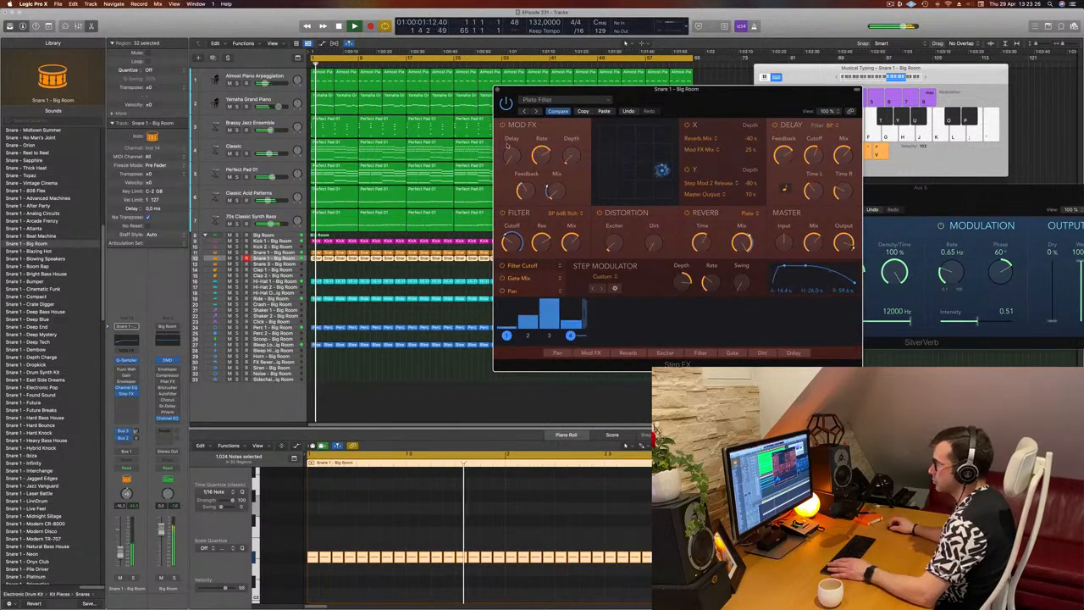
left_click(536, 112)
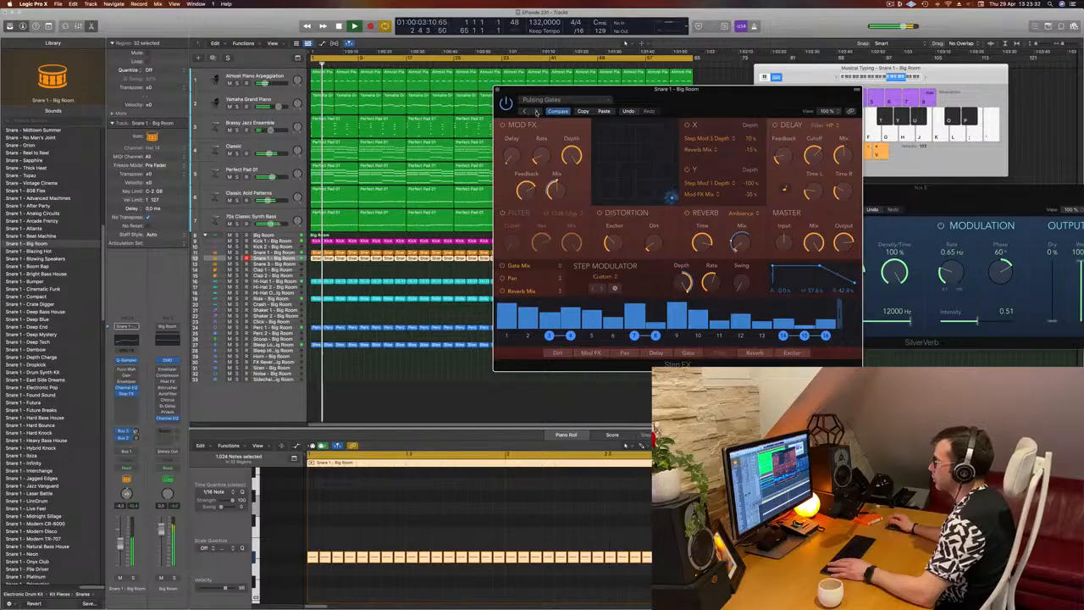
Compare the Roomy Steps and Stuttering Bandpass presets on the snare during playback, ending on Roomy Steps
left_click_drag(686, 100, 627, 124)
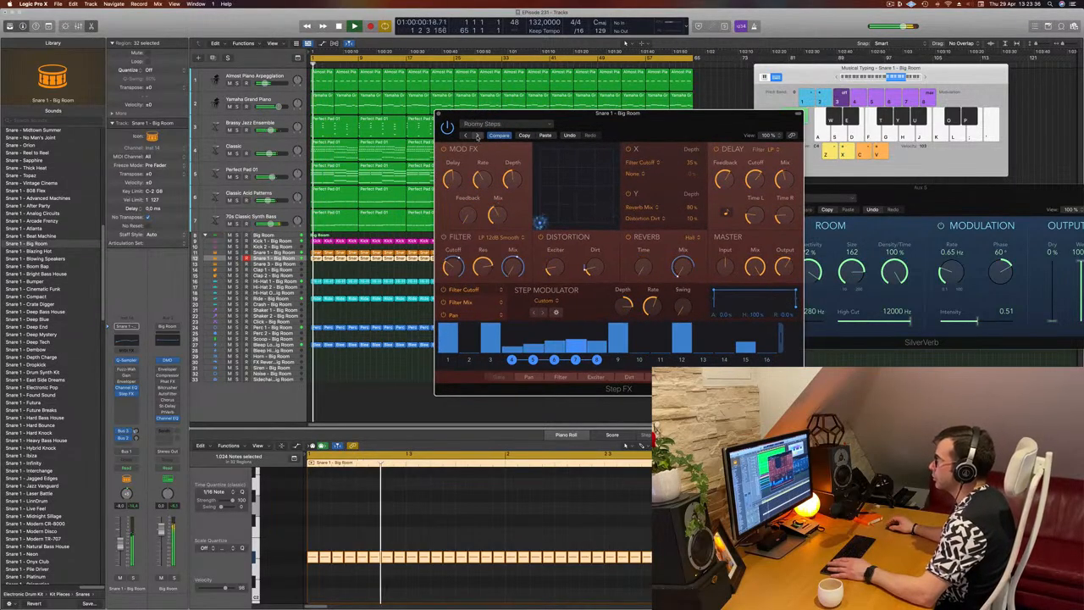
left_click(476, 136)
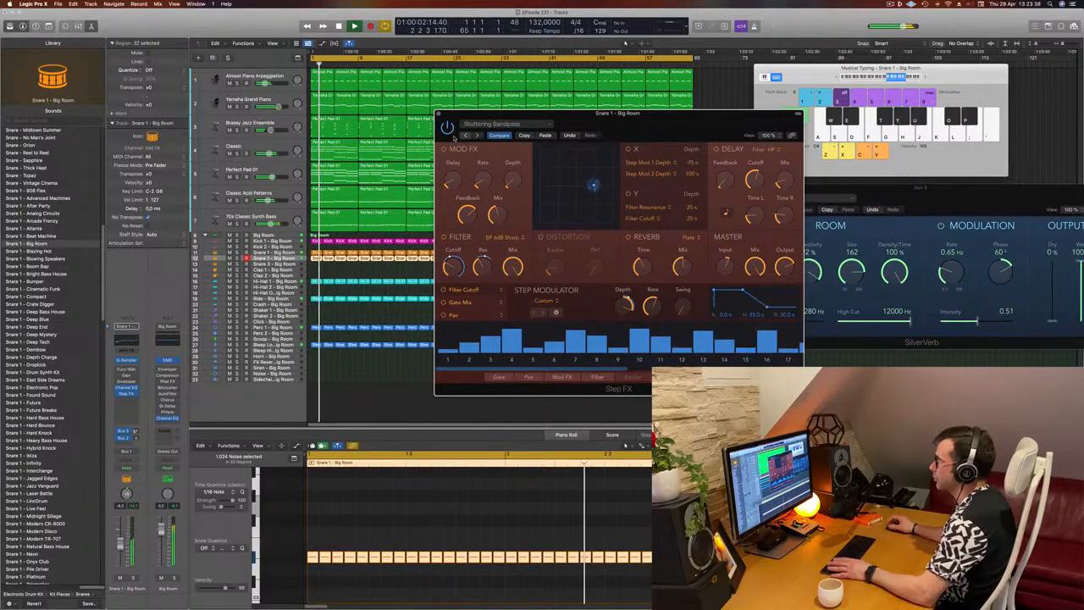
left_click(476, 136)
key("space")
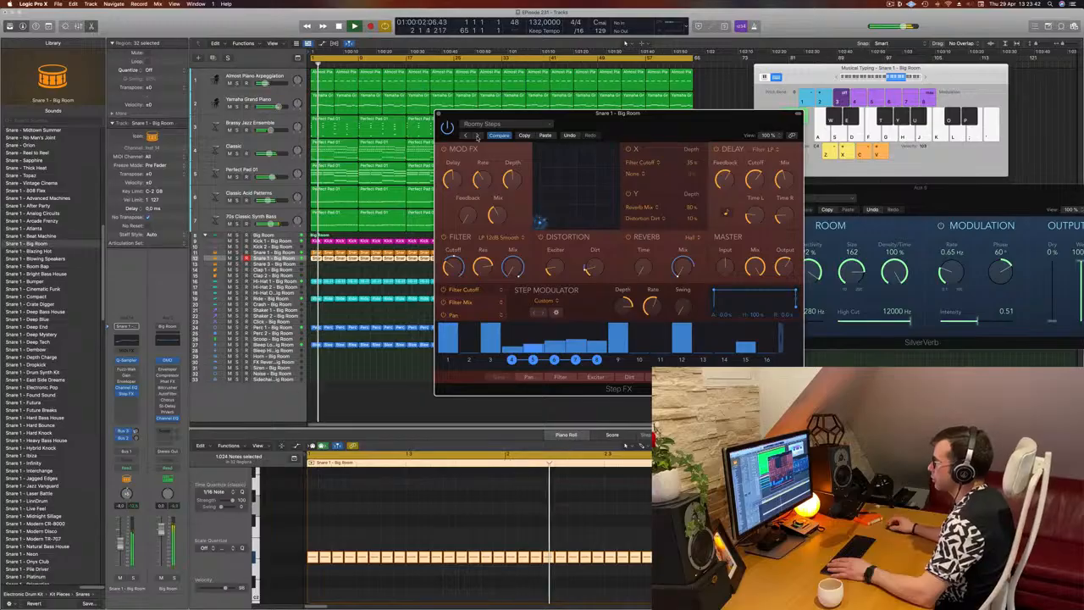
left_click_drag(641, 129, 664, 139)
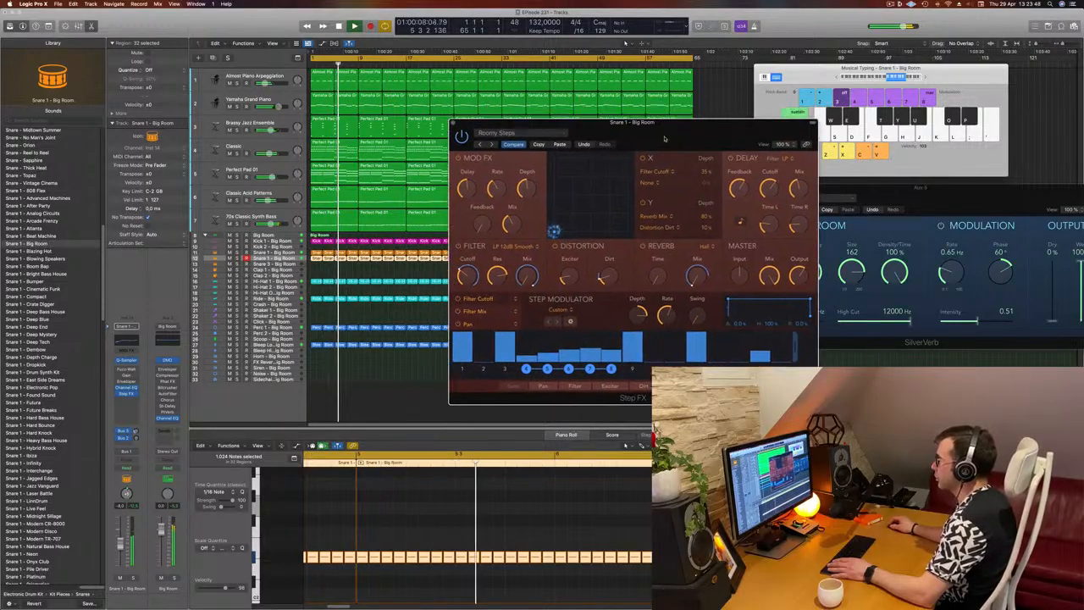
Load the Gated Reverse Verb preset in Step FX after auditioning Bubble Groove, Comb Glitcher and Endless Roll
left_click(491, 144)
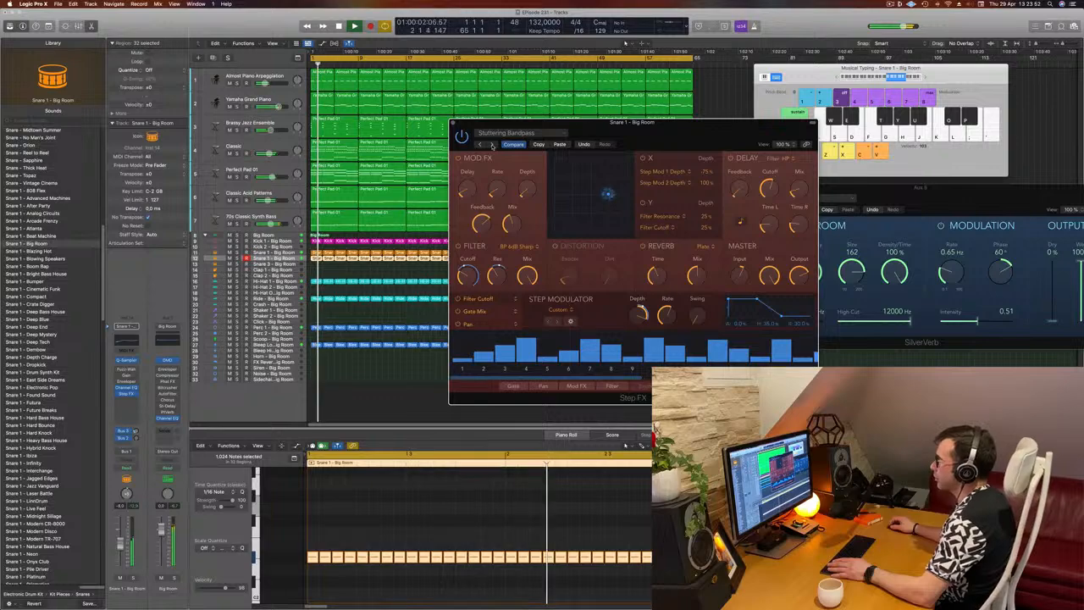
left_click(491, 144)
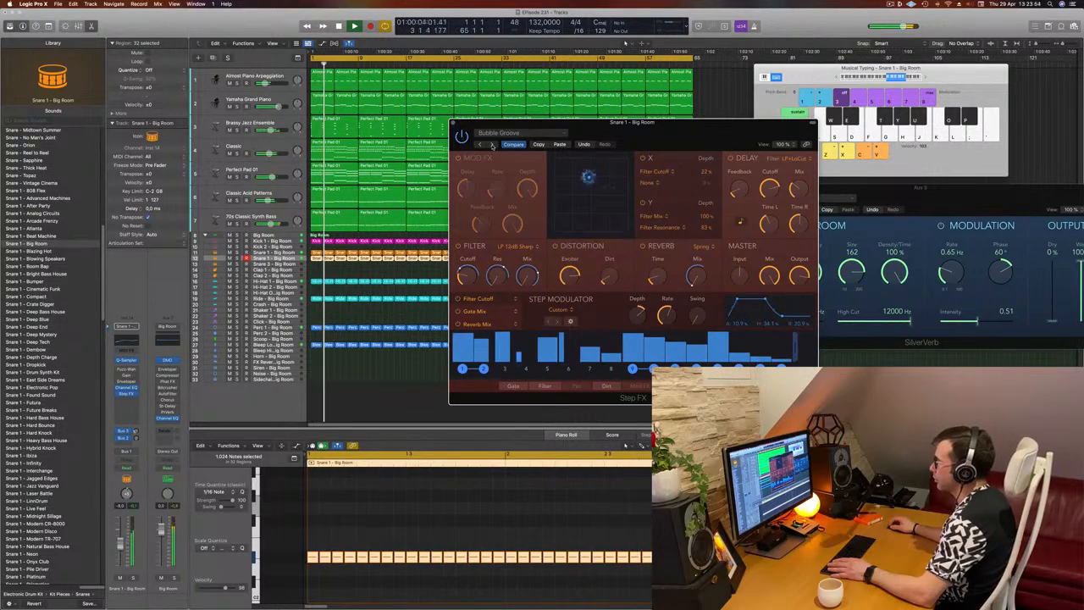
left_click(491, 144)
left_click(492, 144)
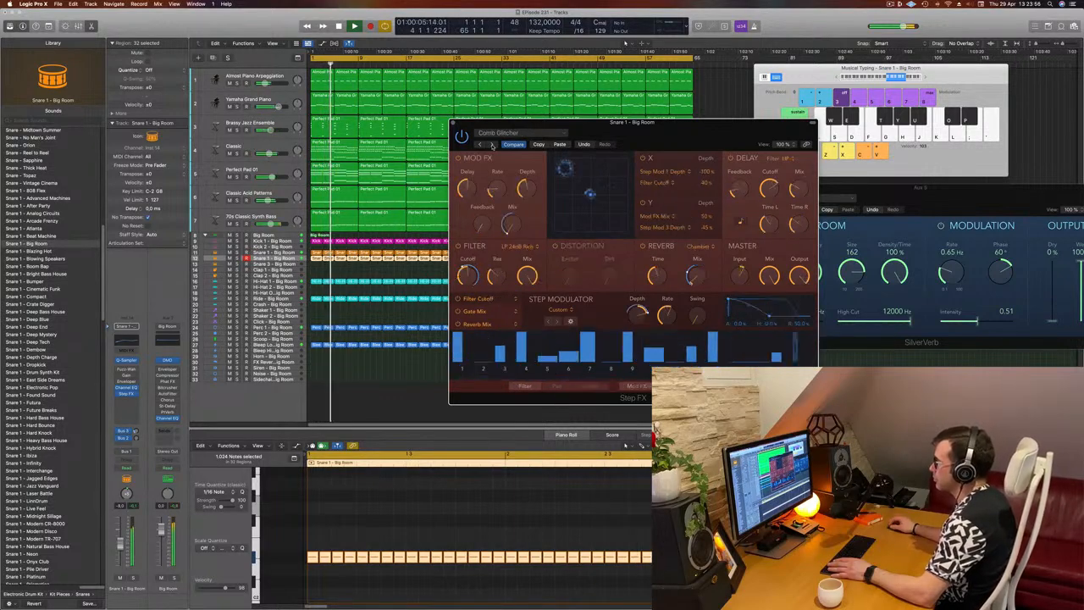
left_click(491, 144)
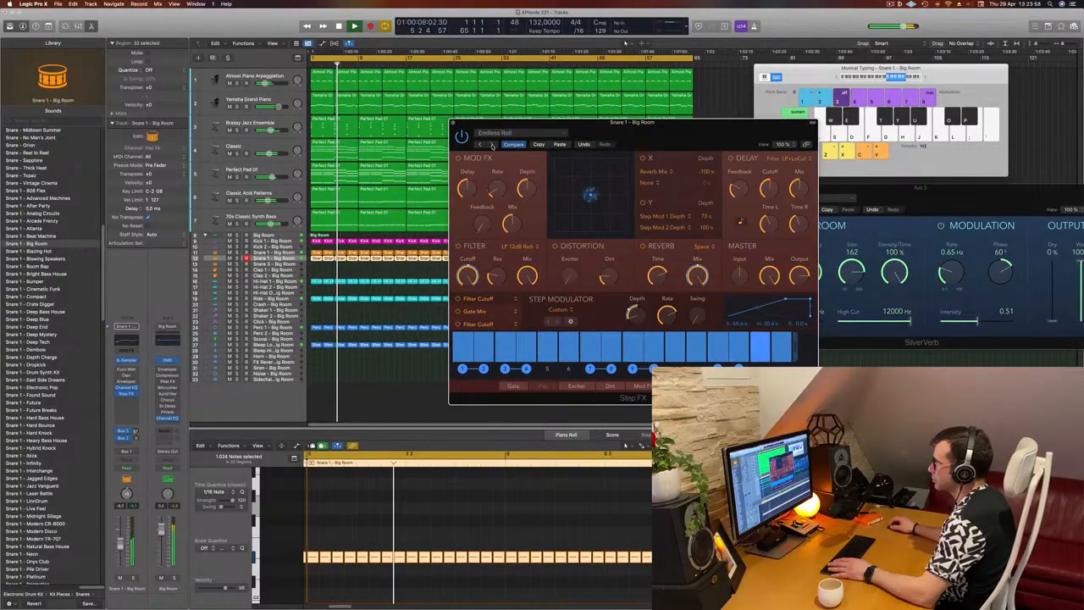
left_click(491, 144)
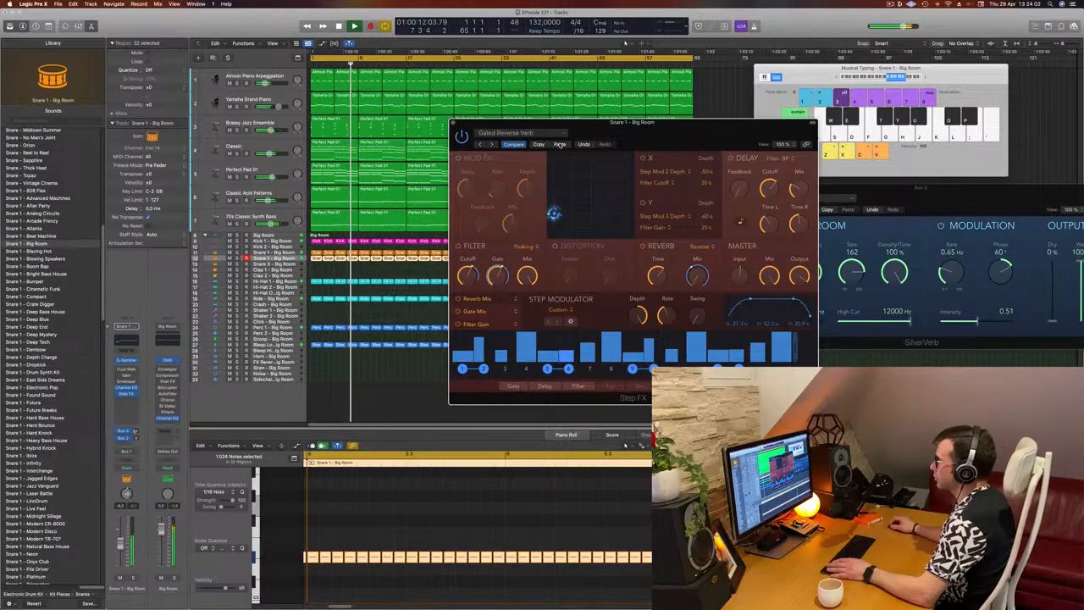
left_click_drag(641, 138, 617, 128)
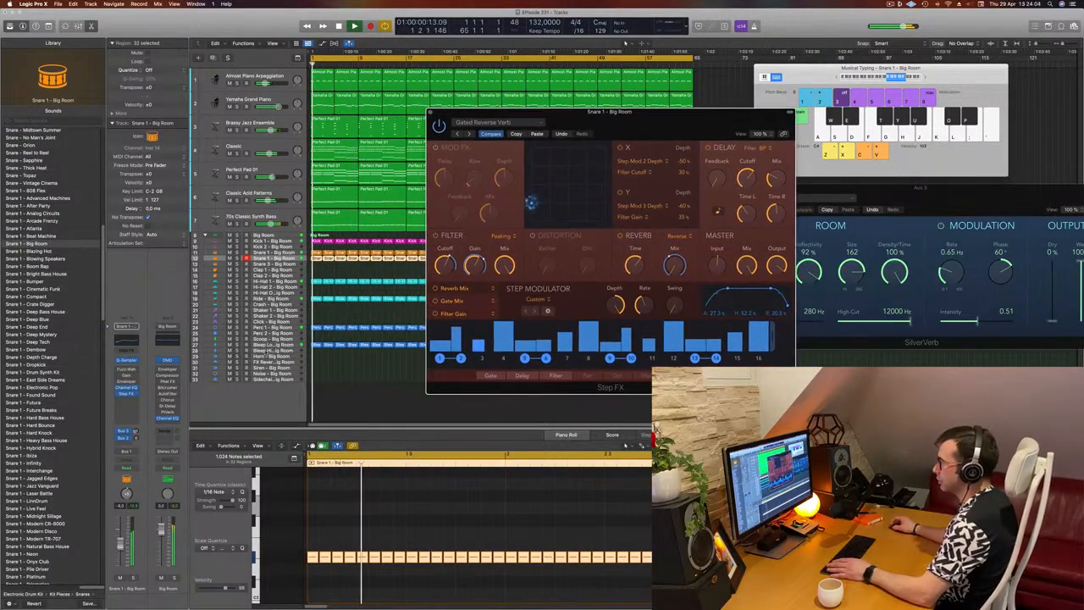
Check the sixteenth-note snare in solo and lower the Step FX master mix with the full arrangement playing
left_click(132, 577)
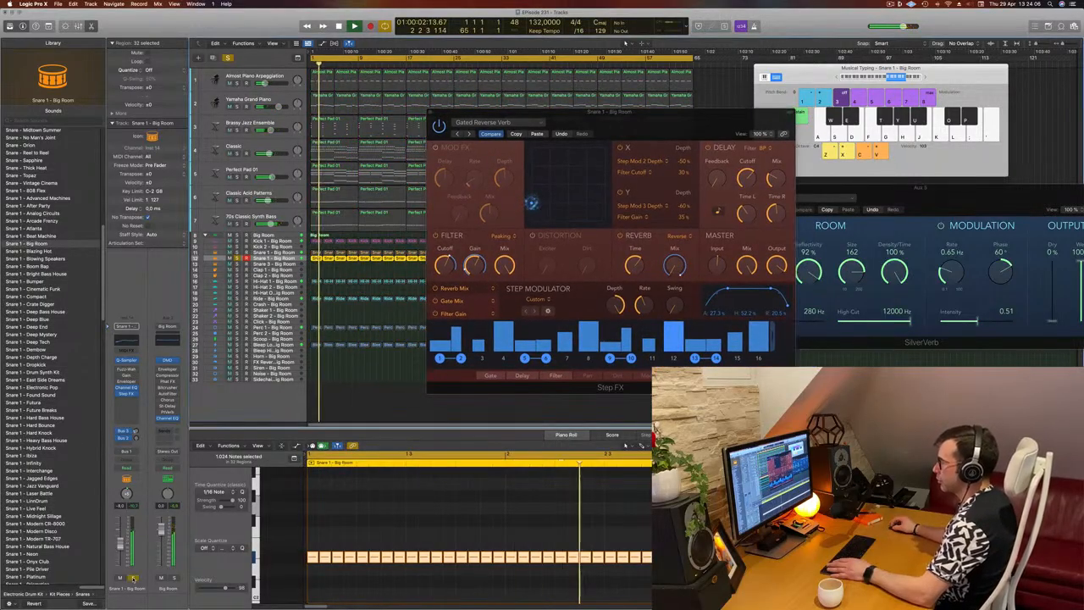
left_click(131, 577)
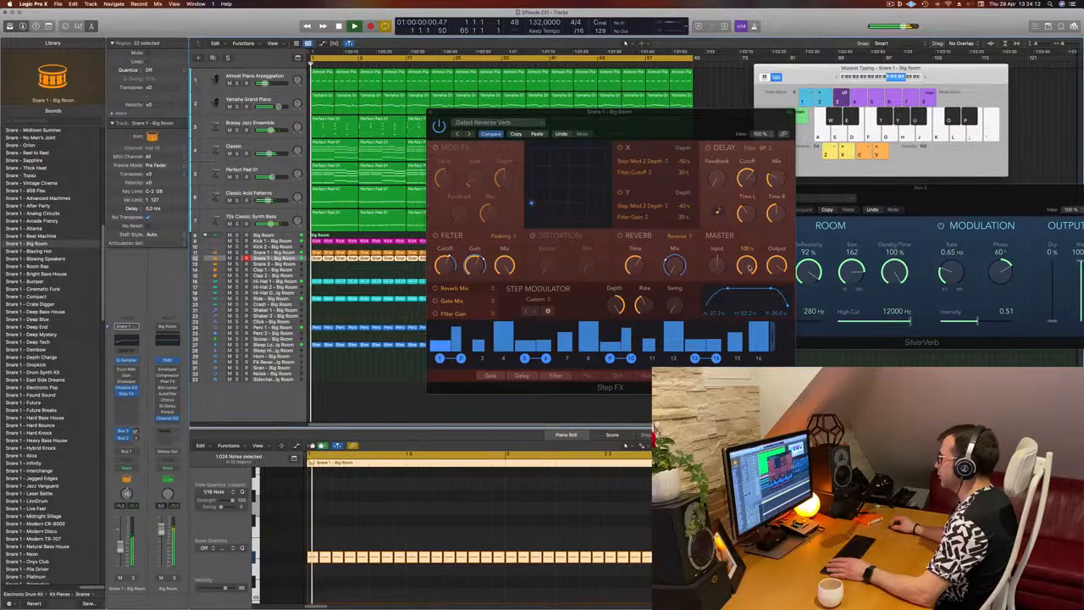
left_click_drag(750, 267, 750, 288)
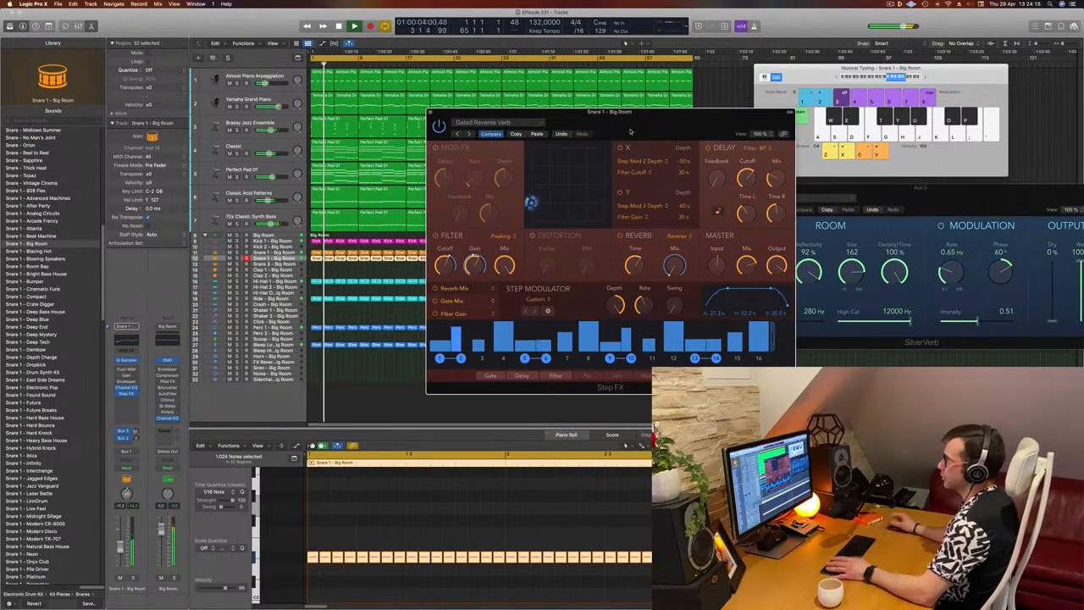
Close the Step FX window, deselect the snare regions, and move the SilverVerb window clear of the arrangement
left_click_drag(630, 132, 600, 138)
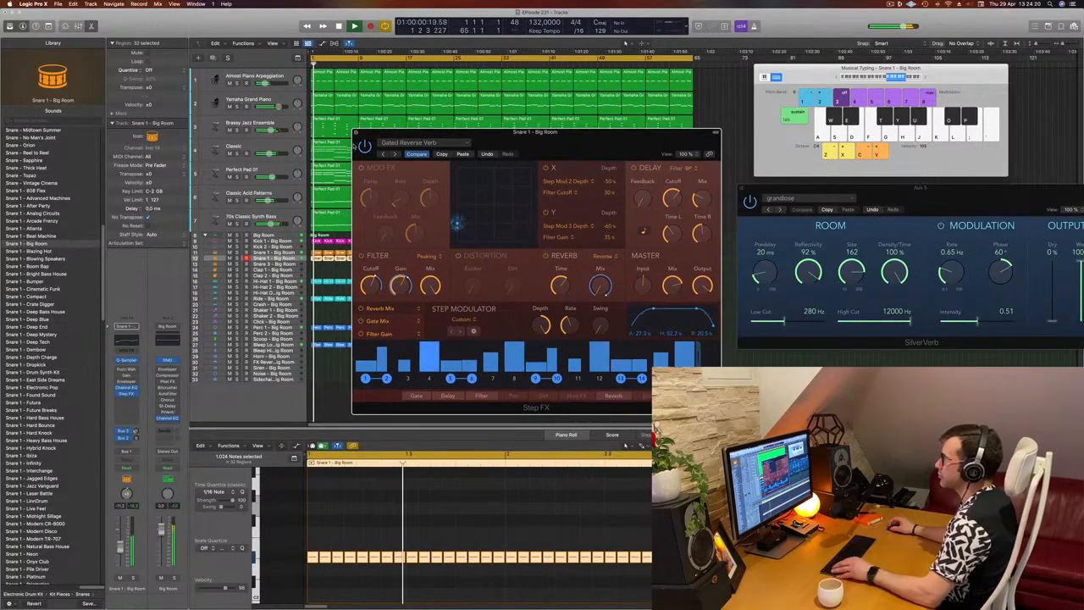
left_click(355, 132)
left_click(495, 363)
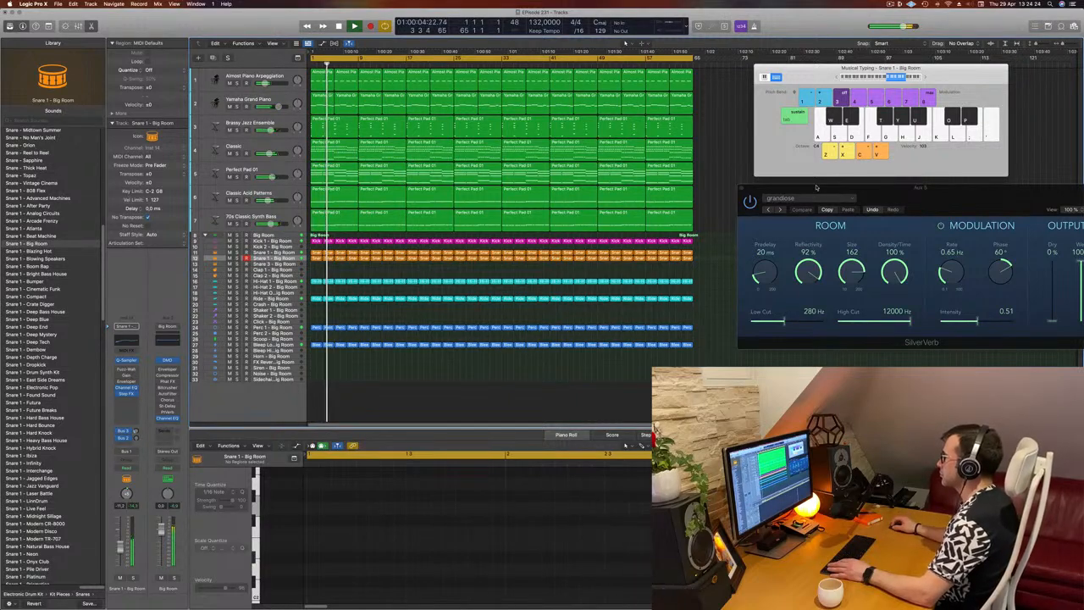
left_click_drag(804, 189, 858, 192)
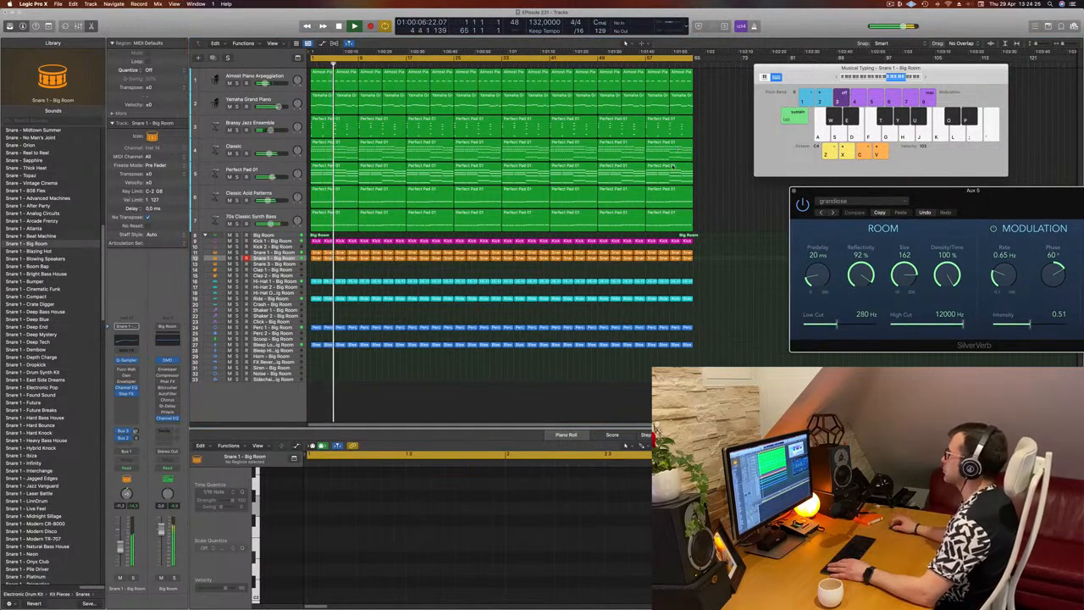
left_click(732, 196)
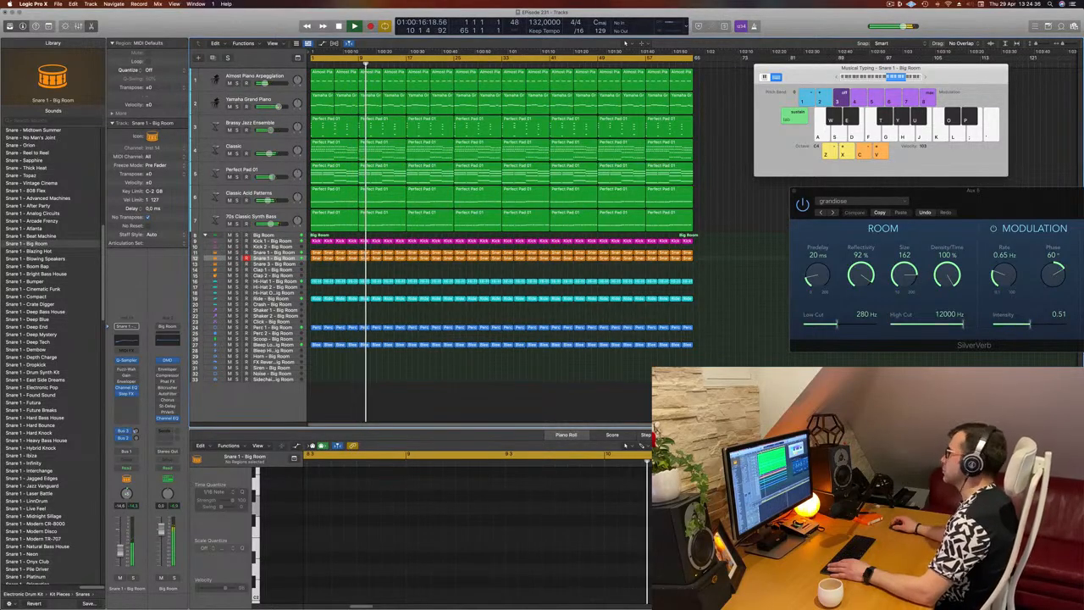
Set the cycle range to bars 33 to 65 and delete every Big Room drum region there except the kick
left_click_drag(510, 60, 693, 71)
key("space")
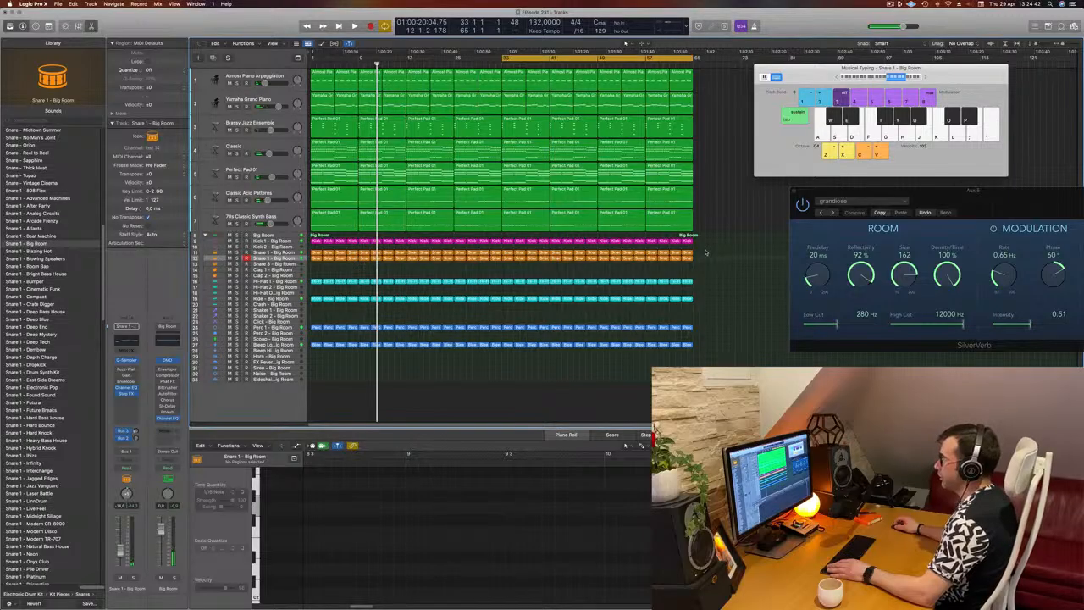
left_click_drag(706, 251, 506, 363)
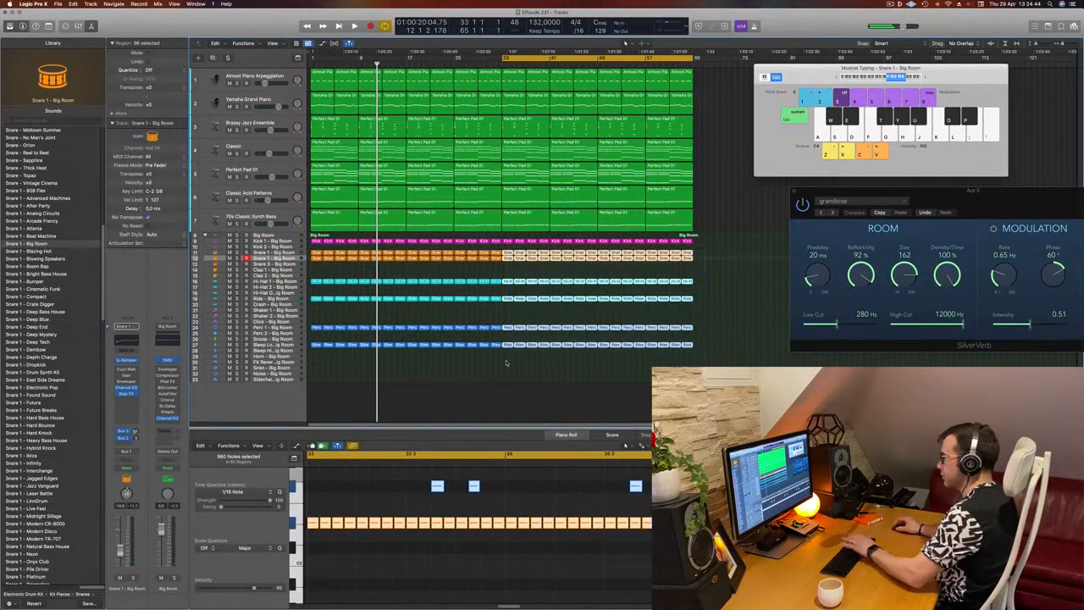
key("Delete")
Play the shortened cycle section, select the Classic track, and set its automation mode to Touch
key("space")
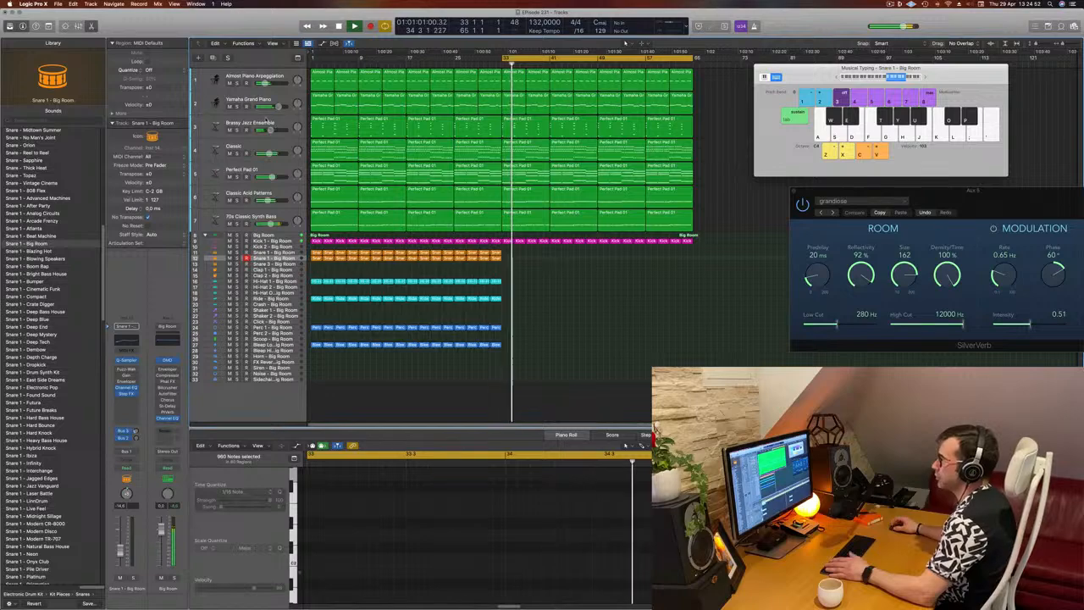
left_click(269, 125)
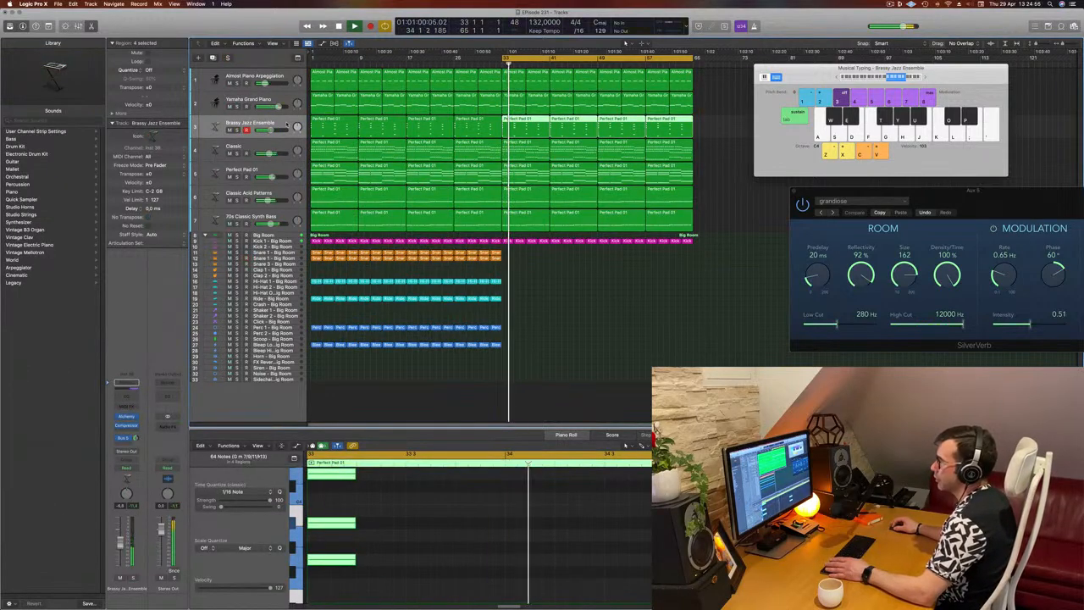
left_click(273, 145)
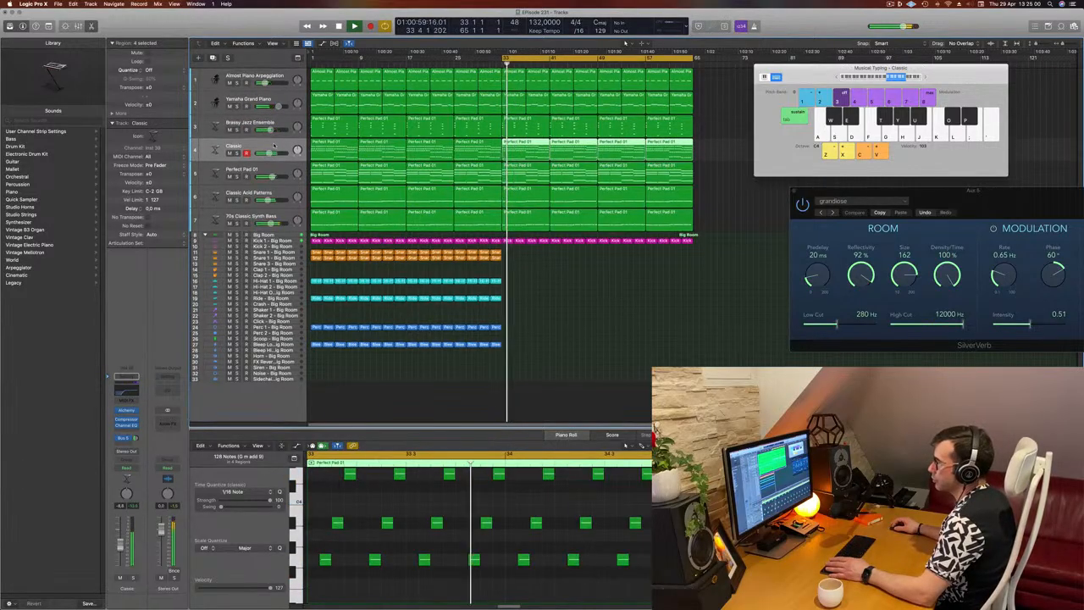
key("space")
key("space")
key("space")
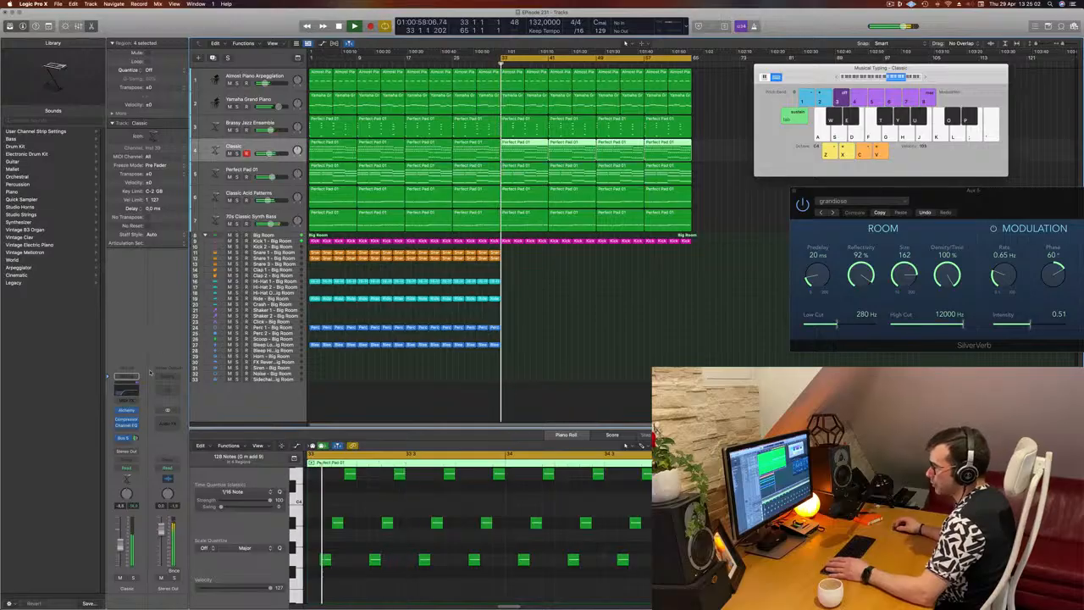
left_click(125, 467)
left_click(125, 475)
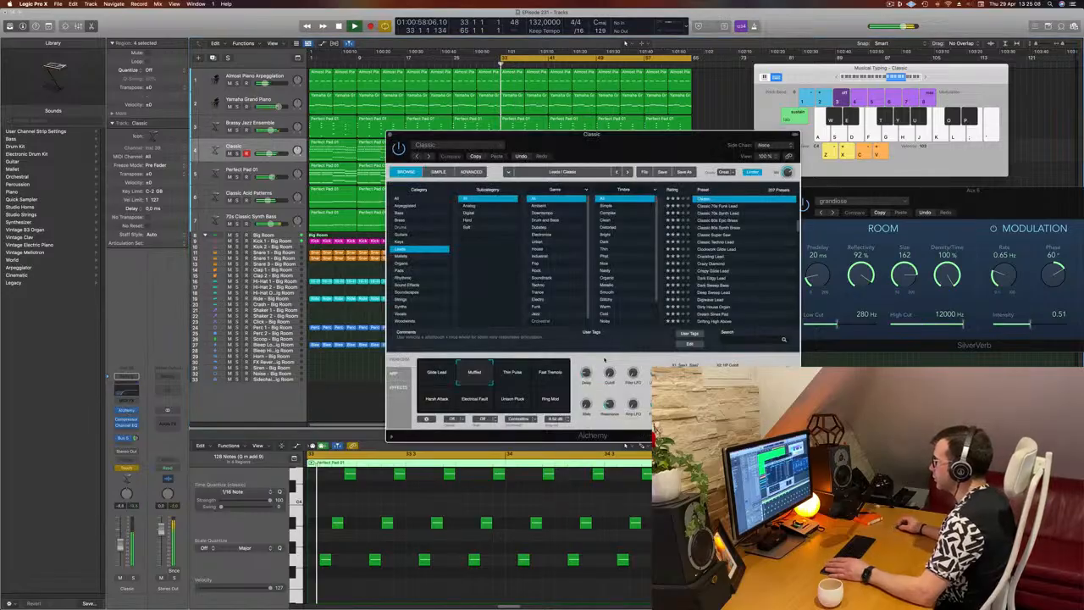
Record a Cutoff move in the Classic track's Alchemy during playback, close the plug-in window, and deselect the regions
left_click_drag(609, 373, 609, 366)
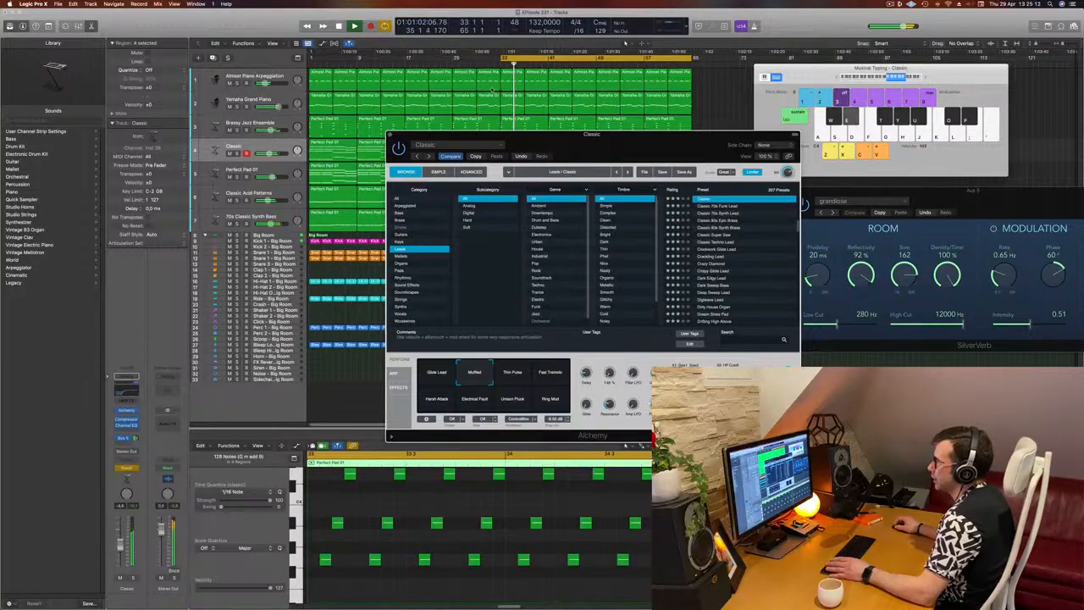
left_click_drag(389, 133, 389, 136)
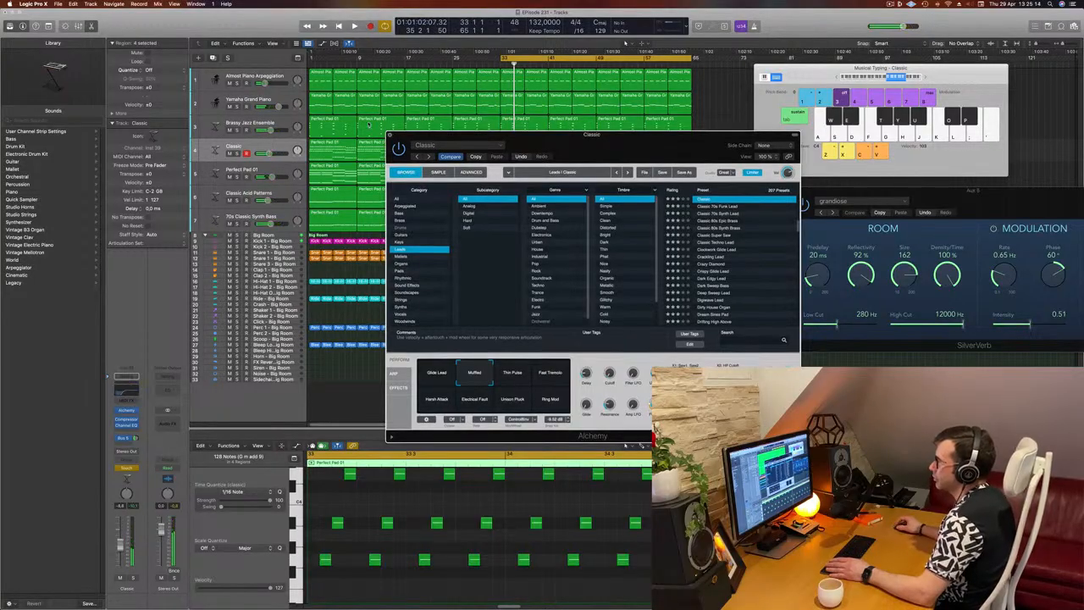
left_click(390, 135)
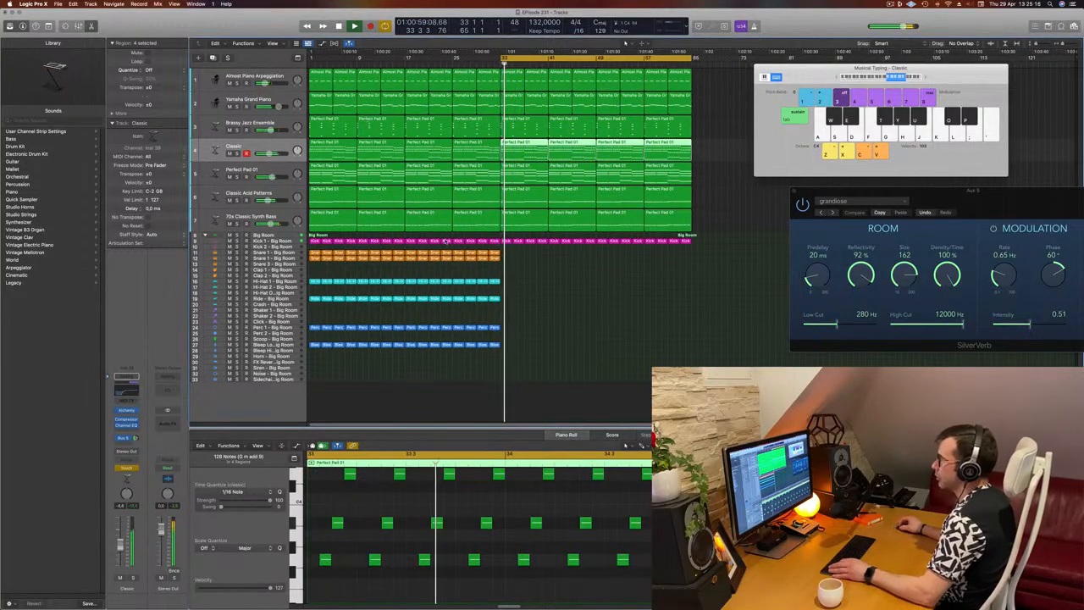
left_click(559, 288)
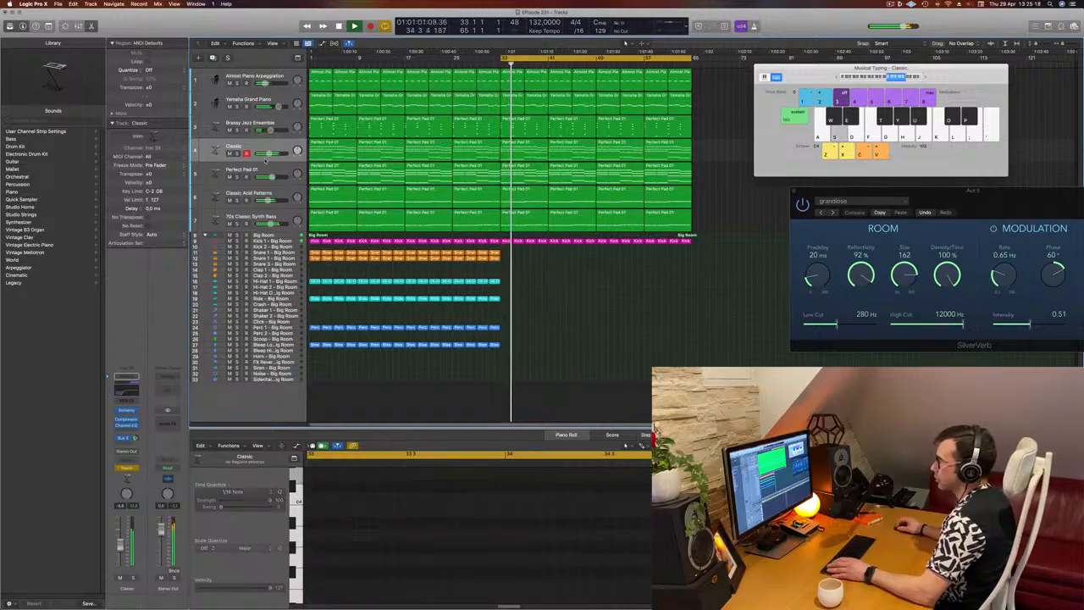
Enlarge the Classic track, hide the Musical Typing window, and display the track's Cutoff automation
left_click_drag(267, 159, 298, 189)
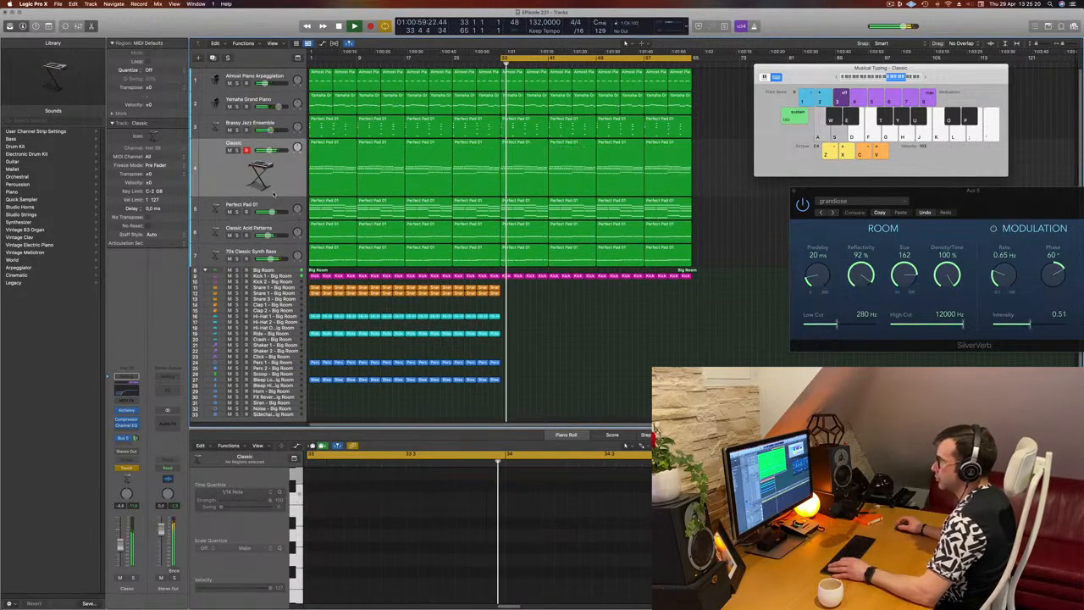
key("super+k")
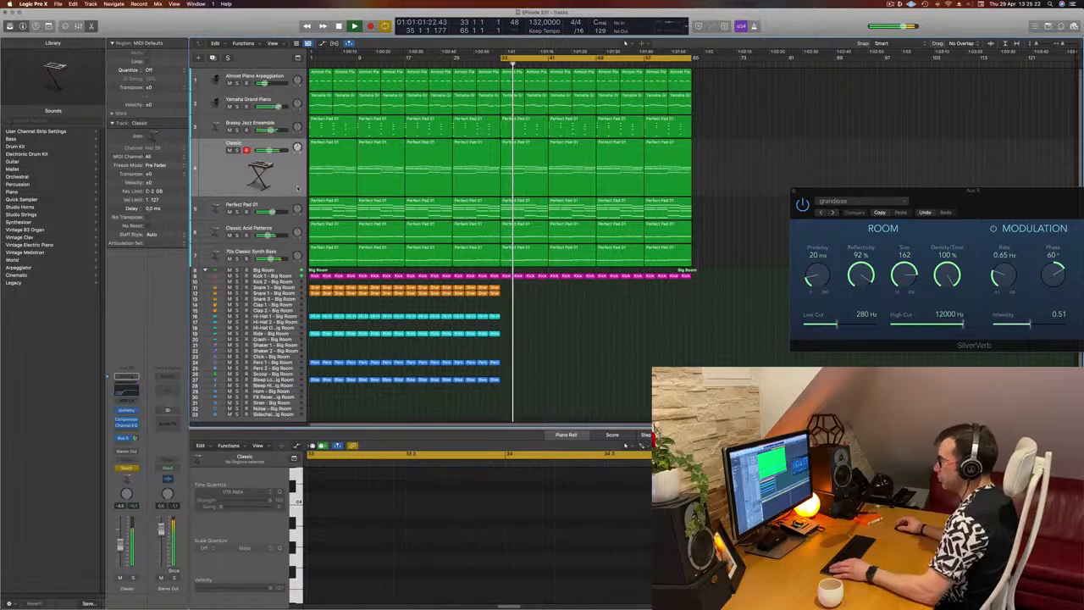
key("a")
key("space")
key("space")
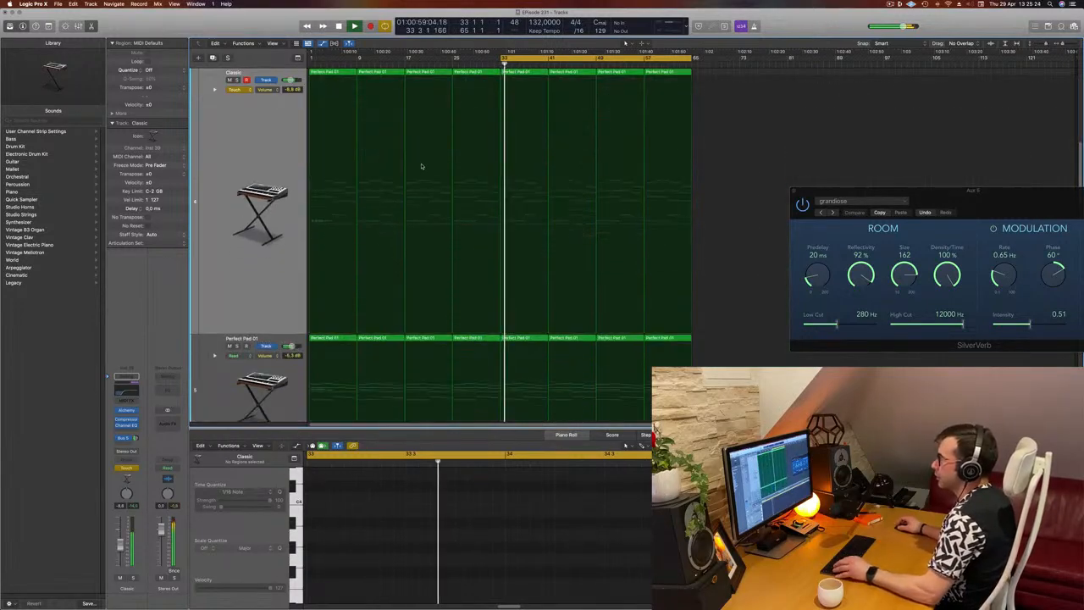
left_click(270, 89)
left_click(296, 176)
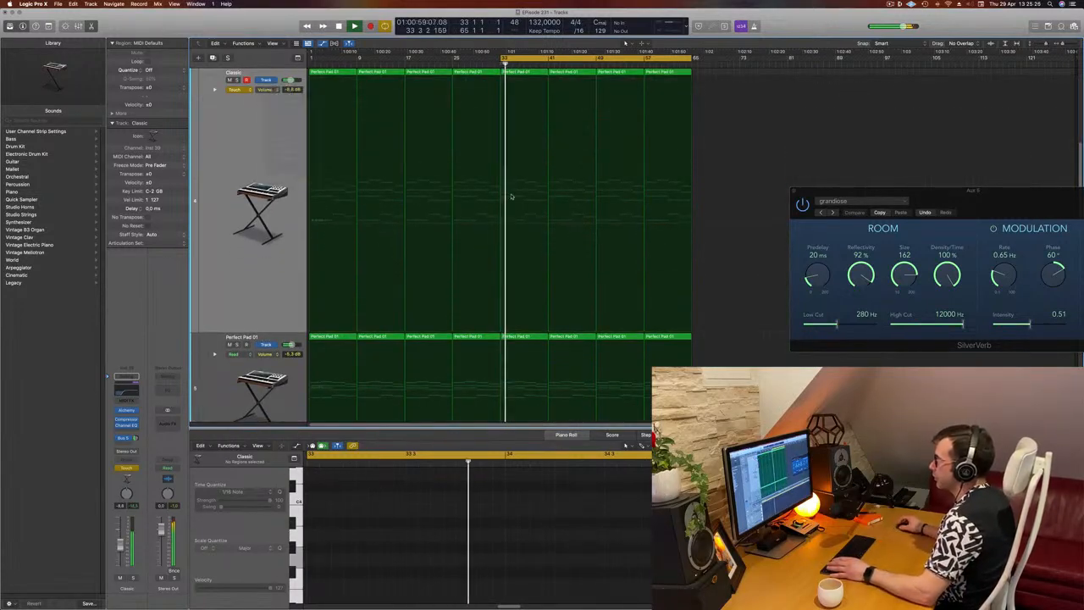
Draw a Cutoff ramp on the Classic track from 0 % at bar 33 to about 10 % at bar 41
left_click_drag(518, 329, 497, 333)
left_click(500, 333)
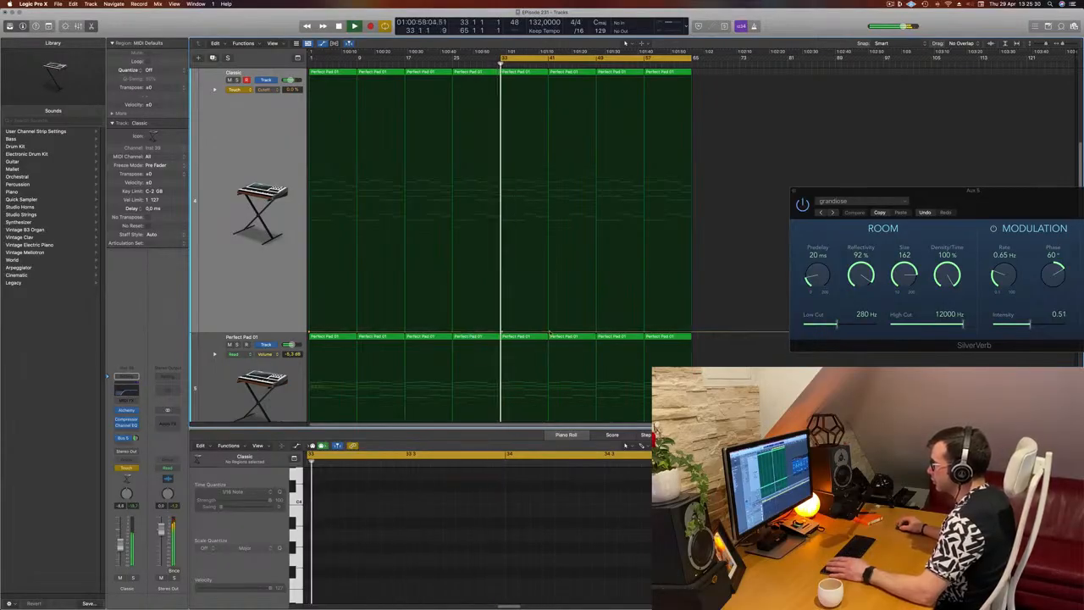
left_click_drag(549, 333, 550, 308)
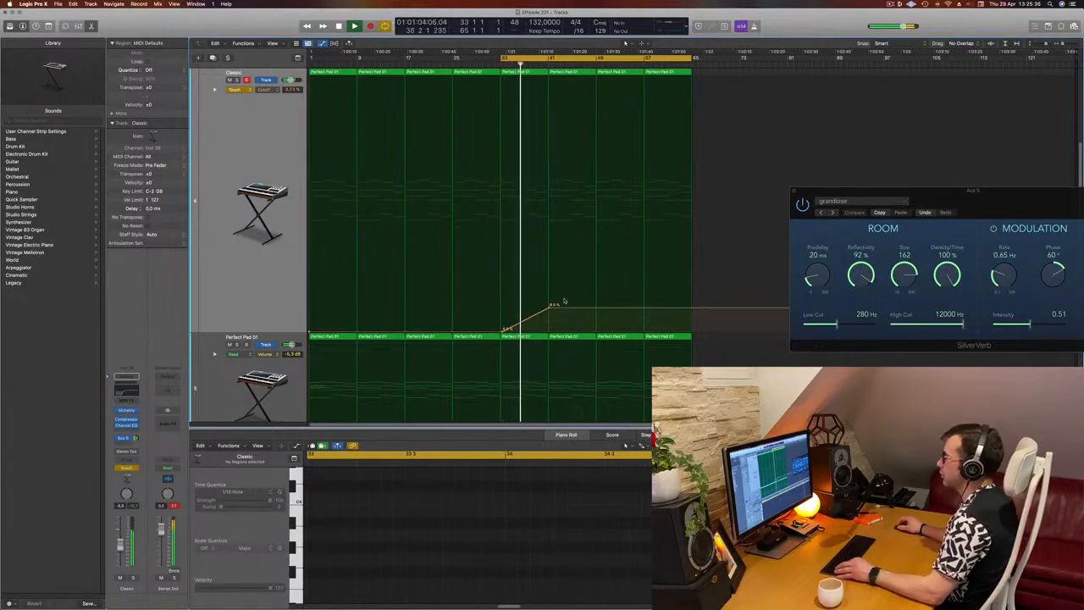
scroll(568, 272, "down", 5)
scroll(588, 232, "up", 3)
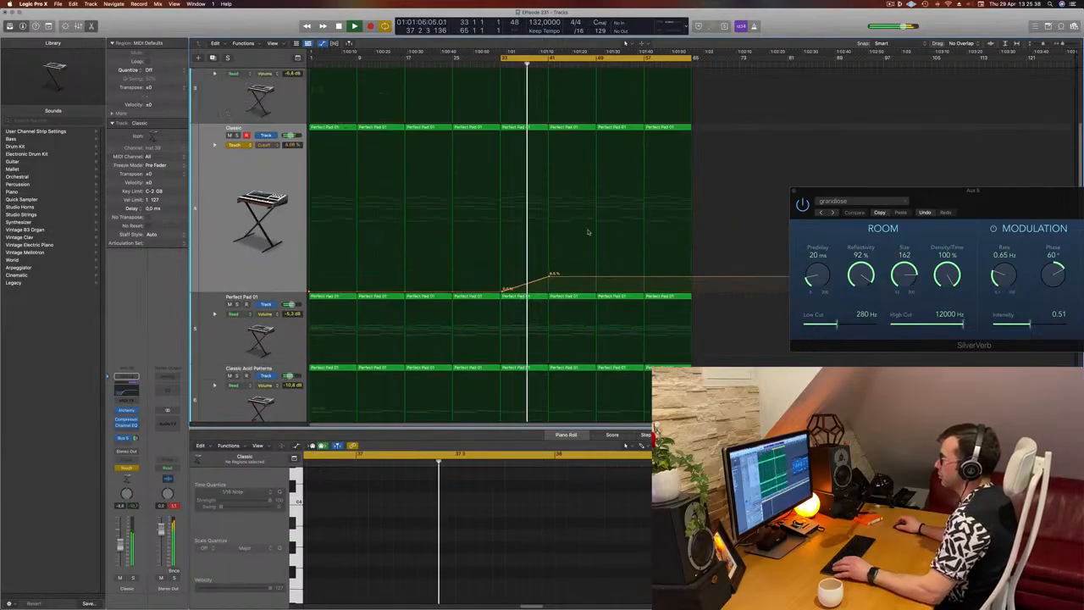
scroll(588, 233, "up", 2)
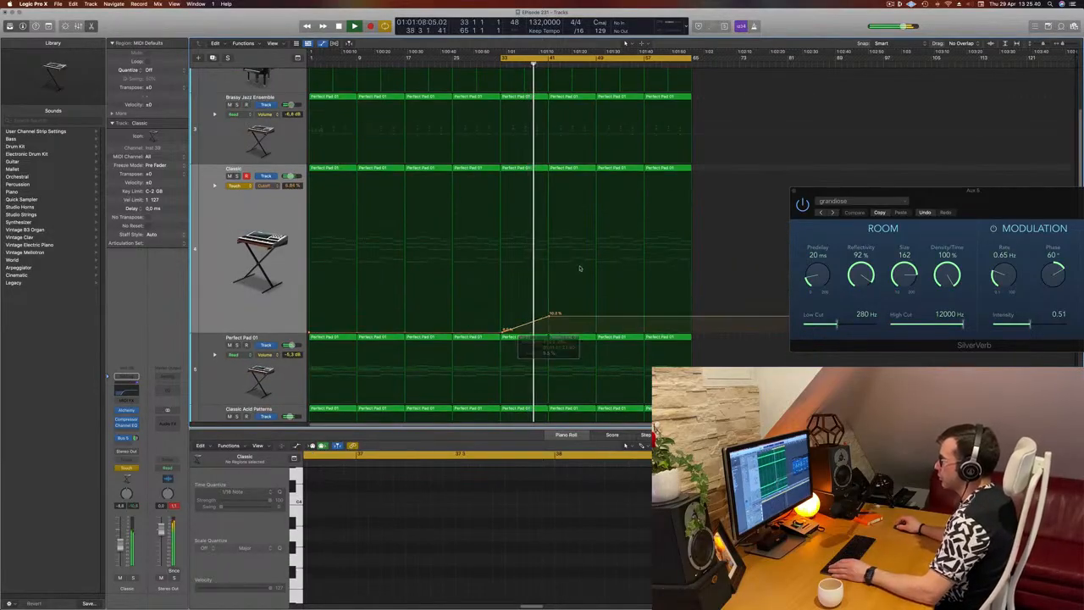
Delete the Almost Piano Arpeggiation regions from bar 41 to the end of the arrangement
scroll(584, 254, "up", 5)
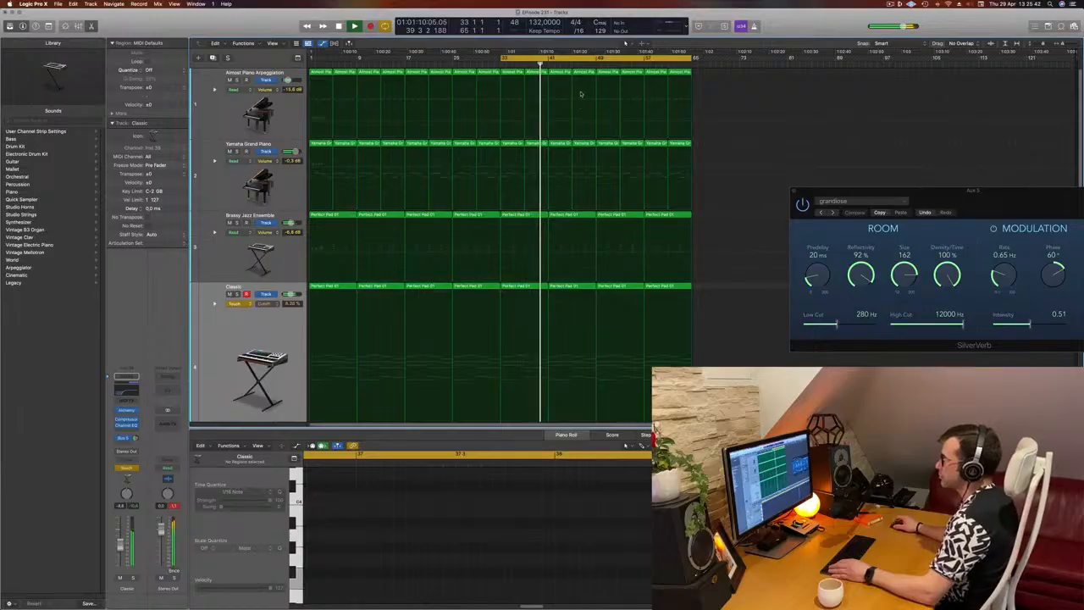
left_click(560, 101)
key("Delete")
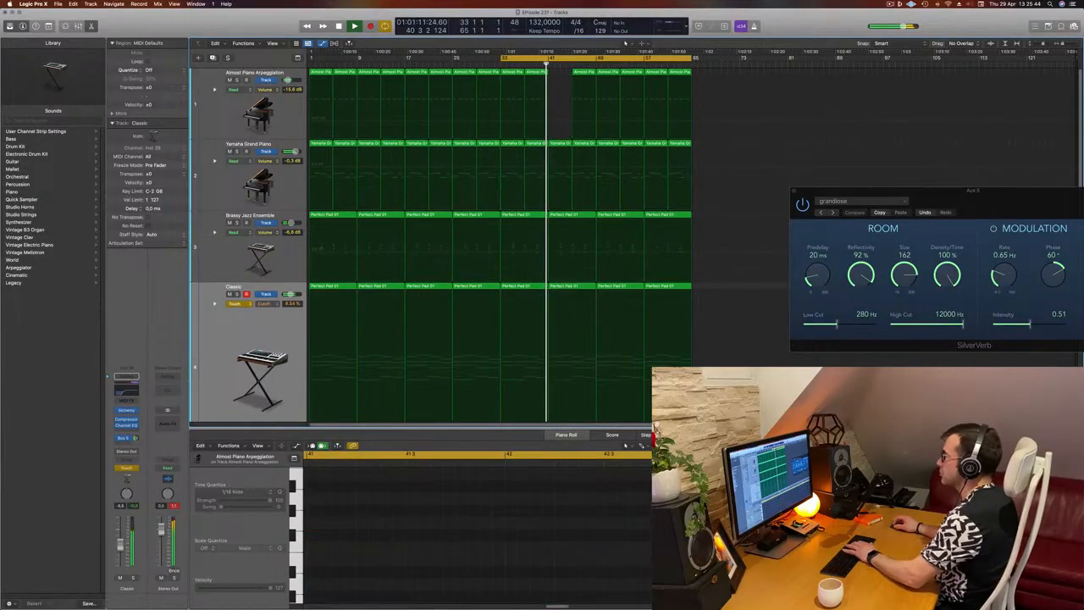
left_click(584, 102)
key("Delete")
left_click(607, 72)
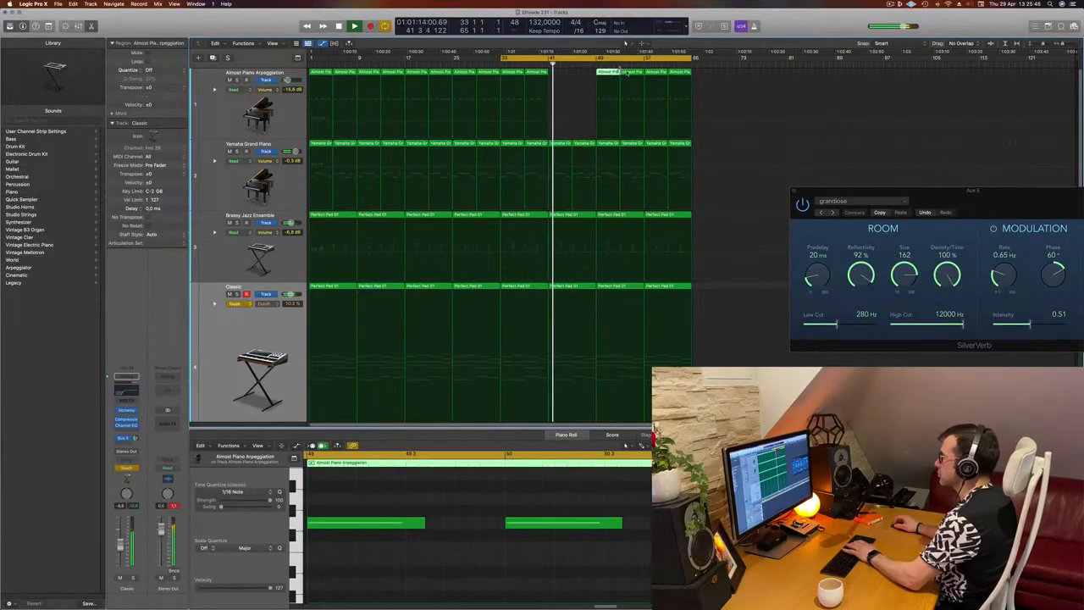
key("Delete")
left_click(624, 74)
key("Delete")
left_click_drag(735, 76, 664, 103)
key("Delete")
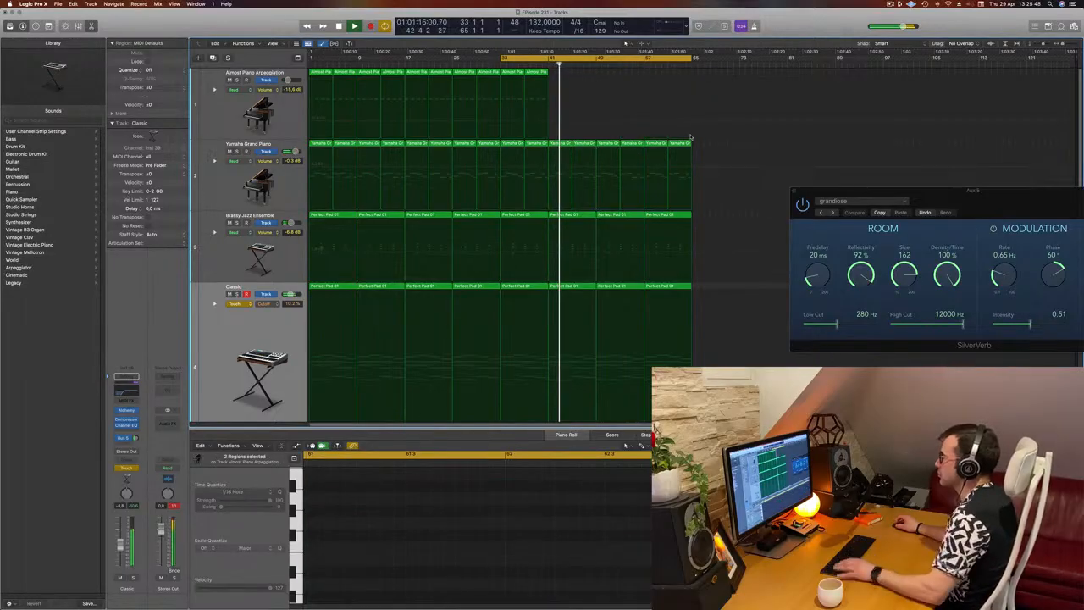
Reduce the track heights and set the Classic Acid Patterns track's automation mode to Touch
scroll(636, 145, "down", 3)
key("super+Up")
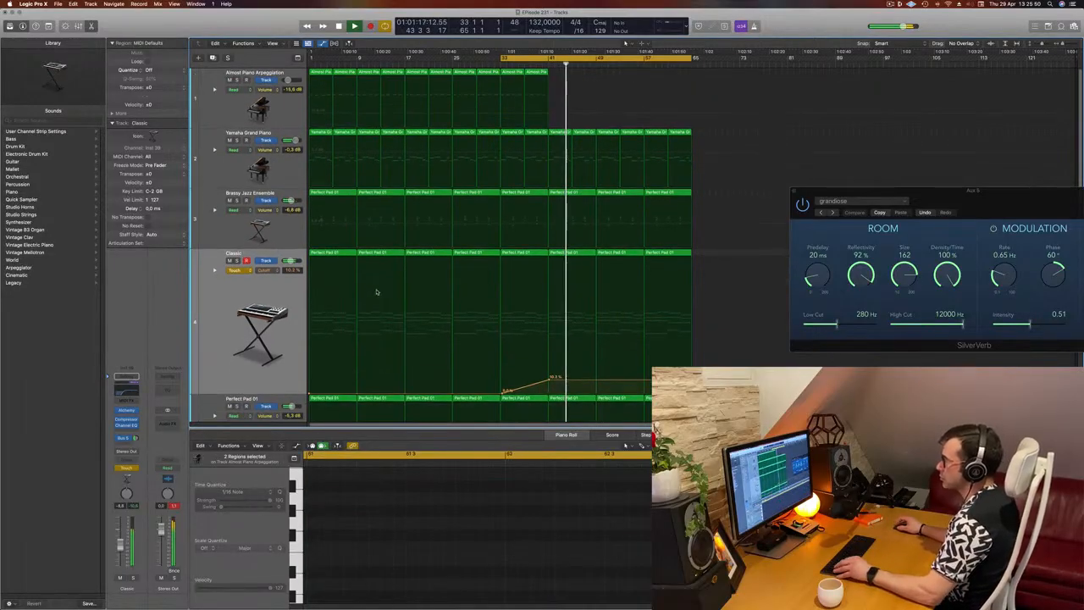
key("super+Up")
scroll(339, 309, "down", 1)
scroll(305, 322, "down", 1)
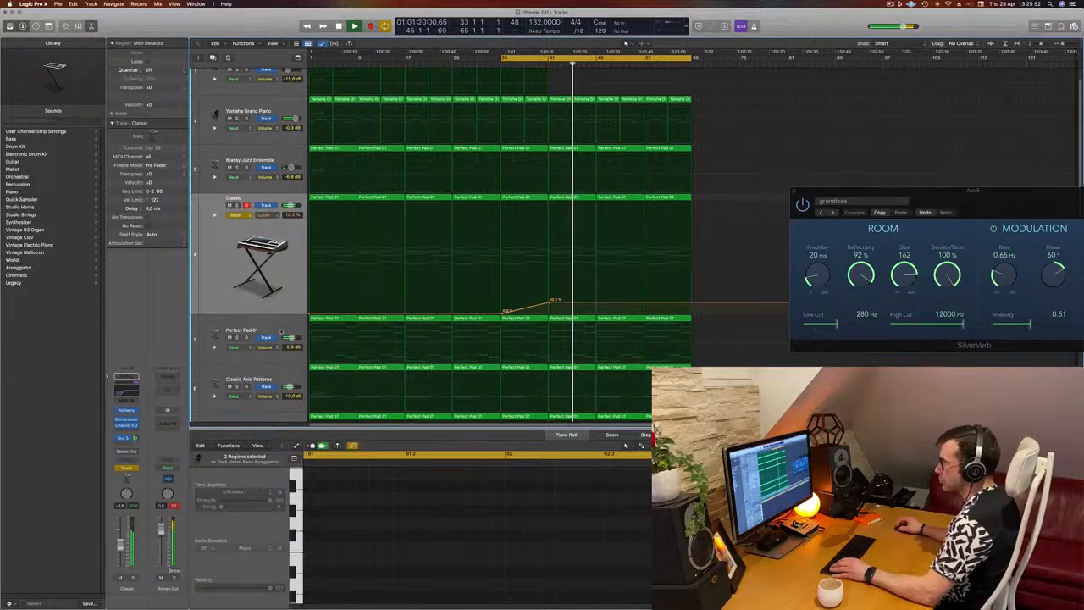
scroll(281, 332, "down", 2)
left_click(284, 346)
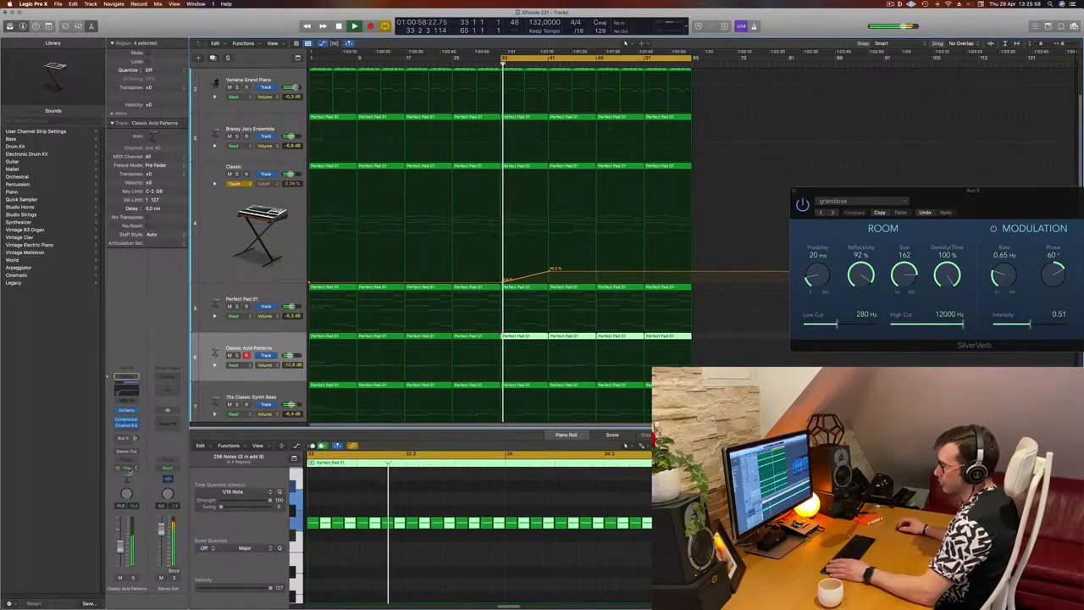
left_click(127, 468)
left_click(134, 488)
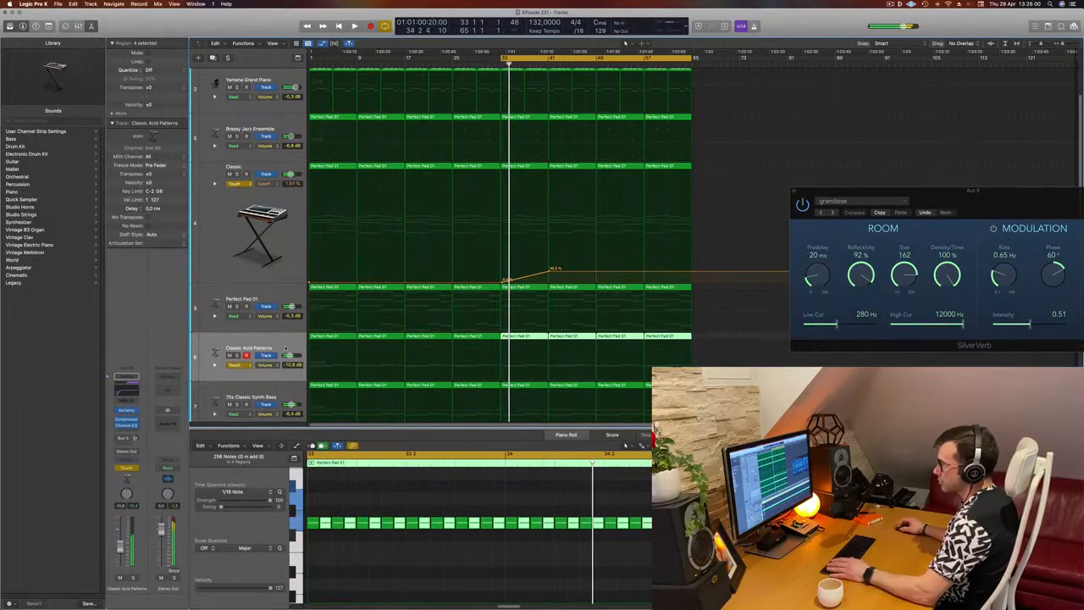
Record a Cutoff move in the Classic Acid Patterns Alchemy during playback and close the plug-in window
key("space")
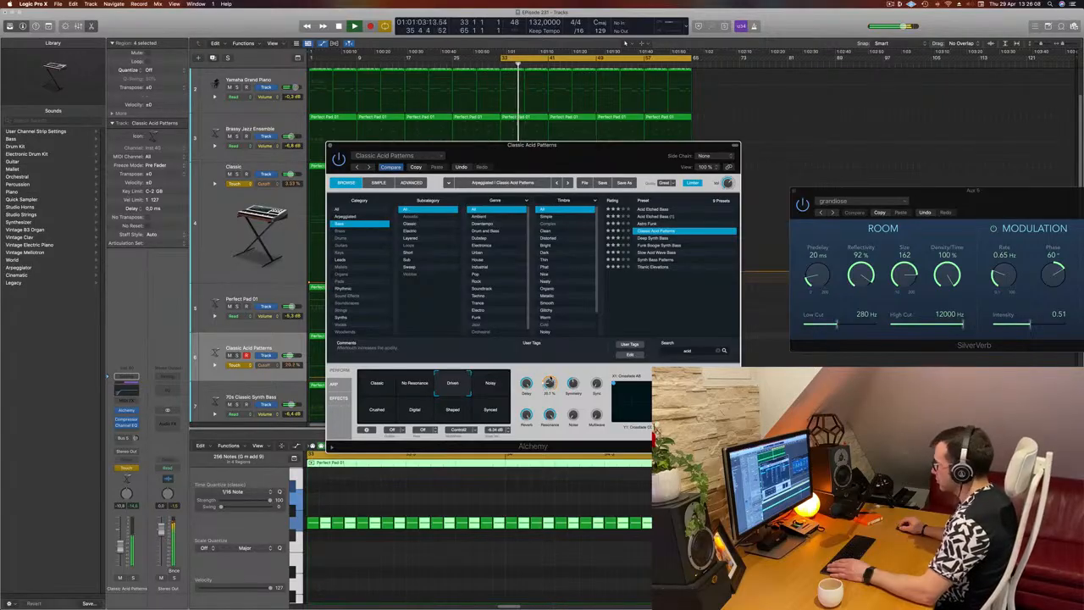
left_click_drag(548, 378, 548, 398)
left_click(331, 145)
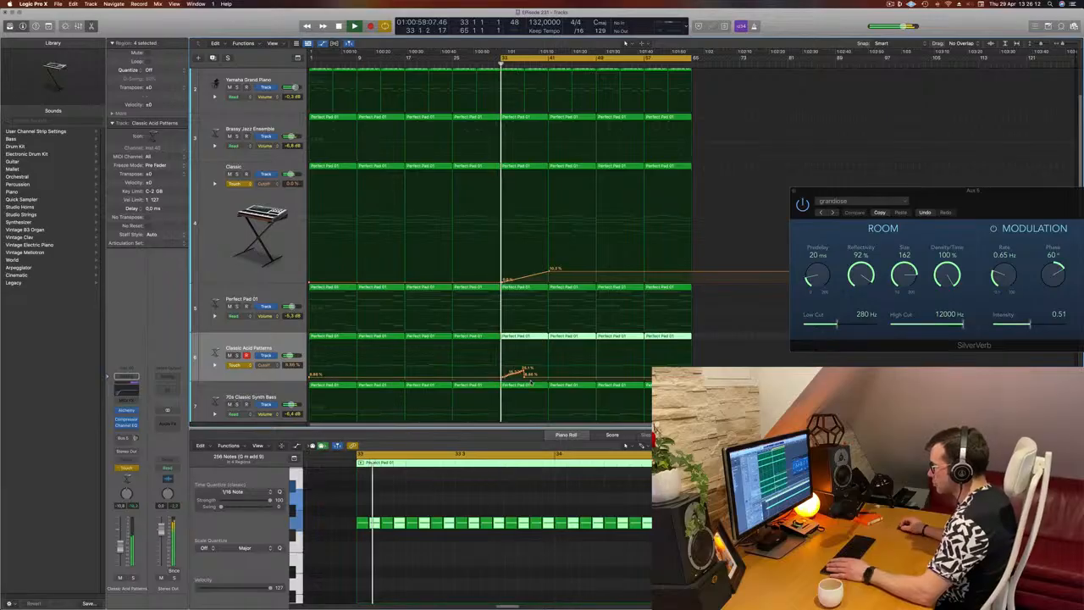
Redraw the Classic Acid Patterns Cutoff curve to rise from bar 33 and drop to about 12.5 % at bar 41
left_click(513, 377)
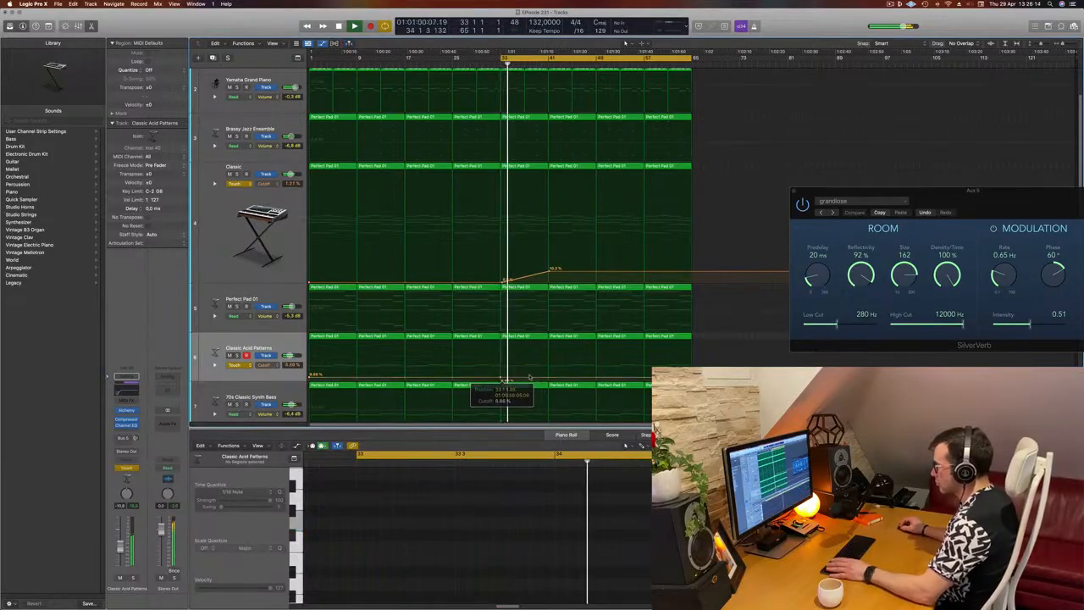
mouse_move(549, 379)
left_mouse_down()
mouse_move(550, 367)
mouse_move(523, 364)
mouse_move(551, 362)
mouse_move(551, 378)
left_mouse_up()
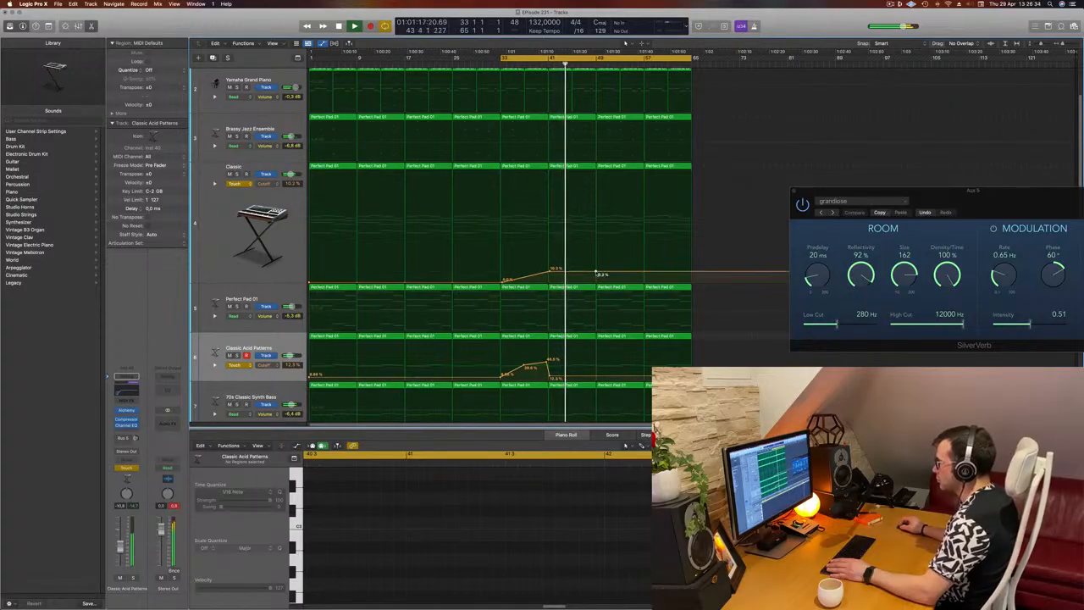
Extend both Cutoff curves to bar 49, falling to about 4 % on Classic and rising to about 49 % on Classic Acid Patterns
left_click_drag(597, 274, 598, 278)
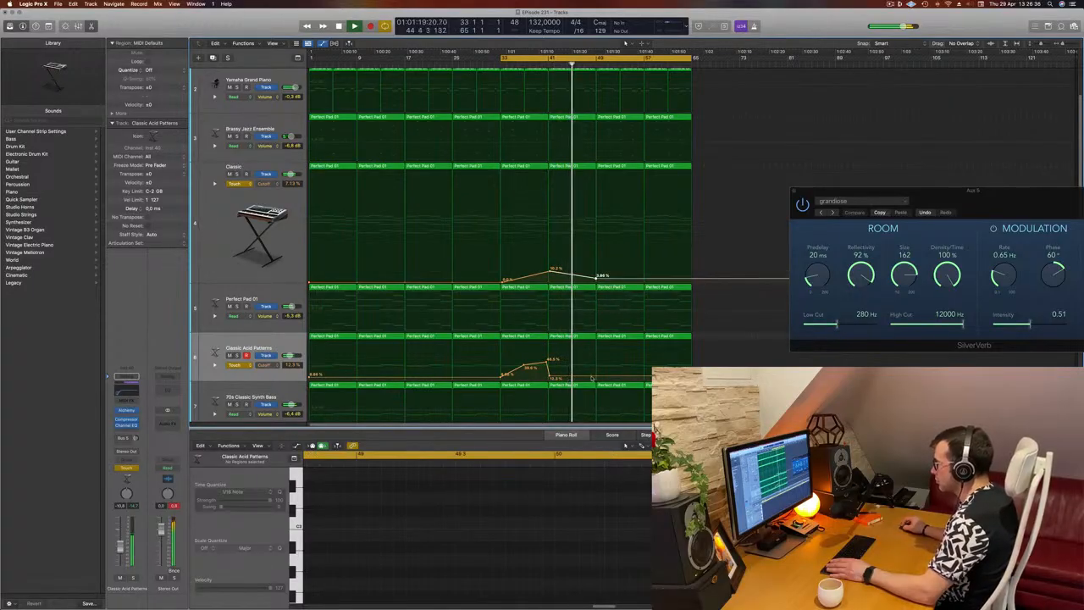
left_click_drag(593, 377, 600, 359)
Delete the Big Room kick regions from bar 49 to the end of the arrangement
key("super+Up")
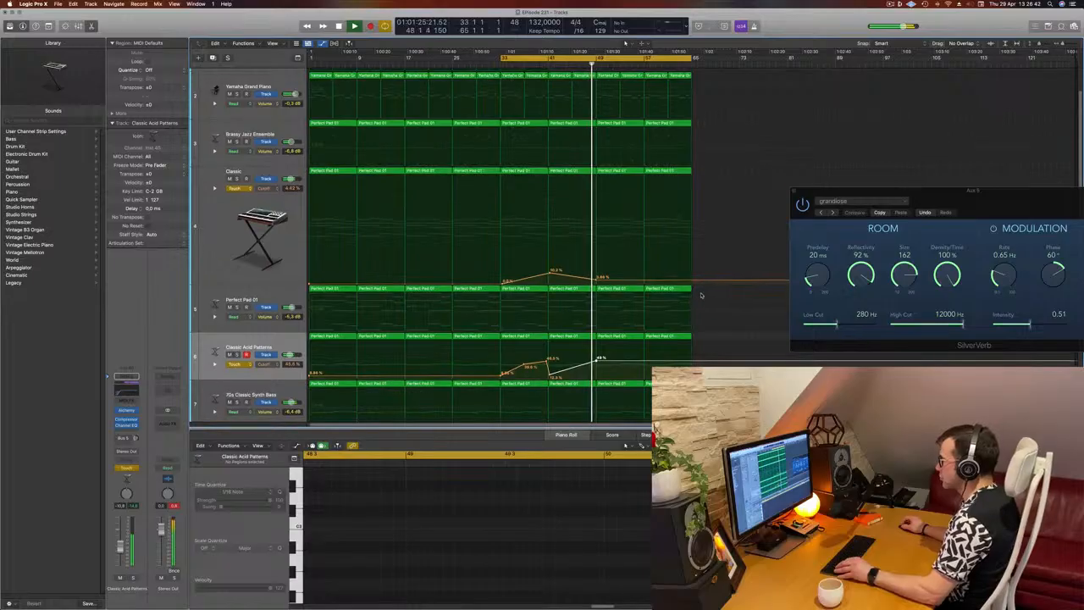
scroll(701, 293, "down", 3)
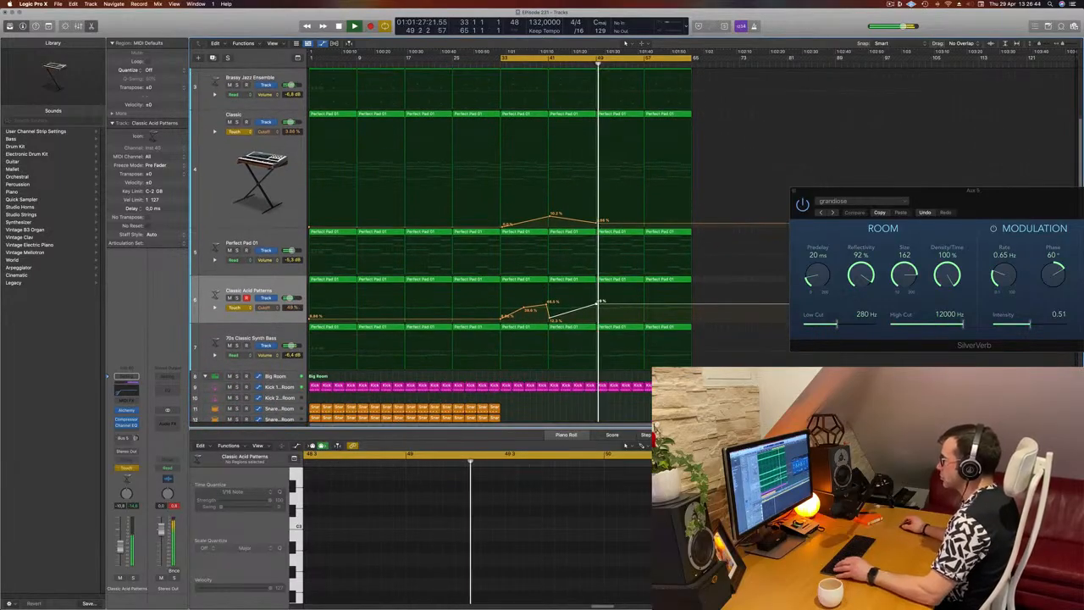
left_click_drag(698, 395, 604, 388)
key("Delete")
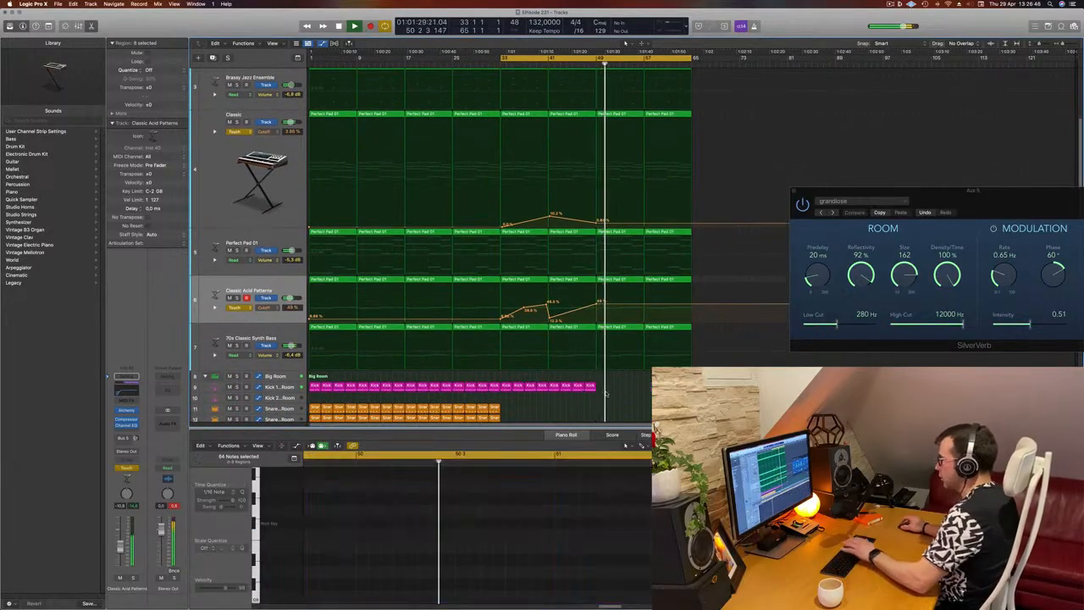
Delete the two 70s Classic Synth Bass regions from bar 49 to the end of the arrangement
left_click(584, 63)
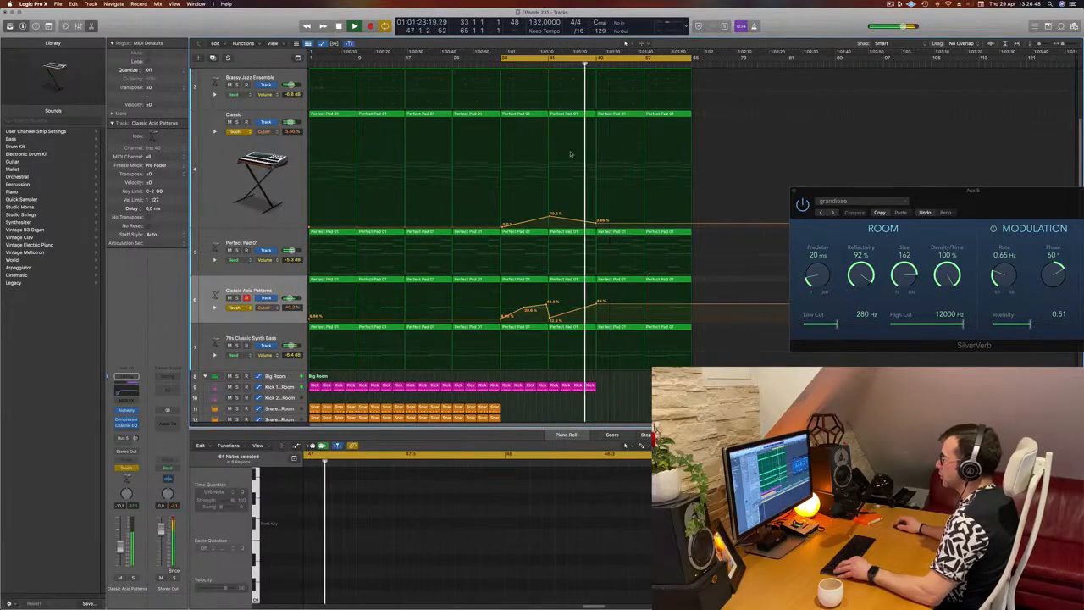
left_click_drag(702, 327, 628, 329)
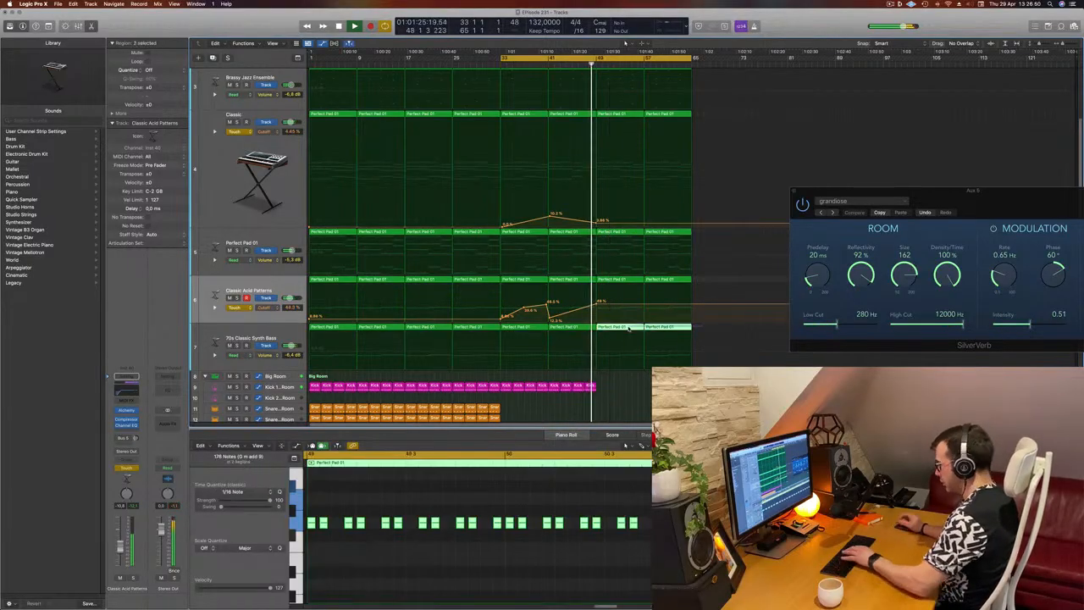
key("Delete")
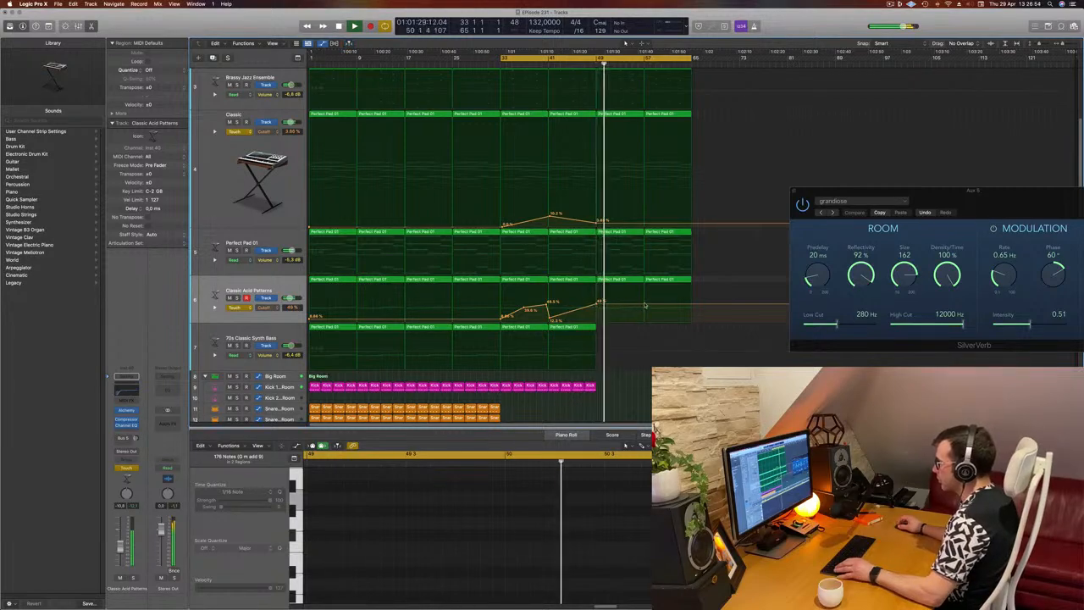
Lower the Cutoff curves of Classic Acid Patterns and Classic to 0 % at about bar 57
left_click(645, 308)
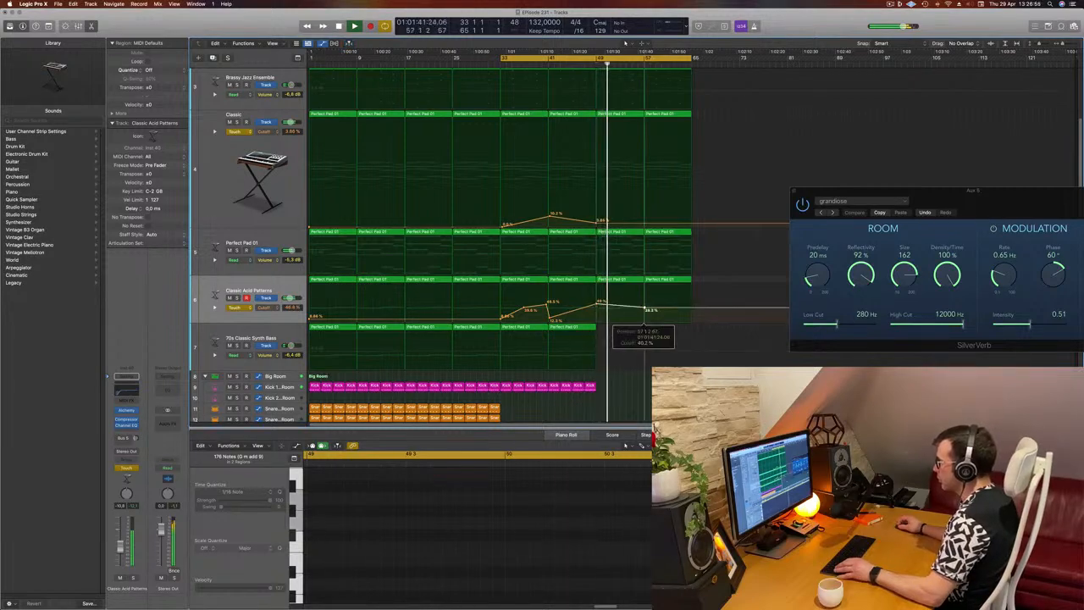
double_click(643, 230)
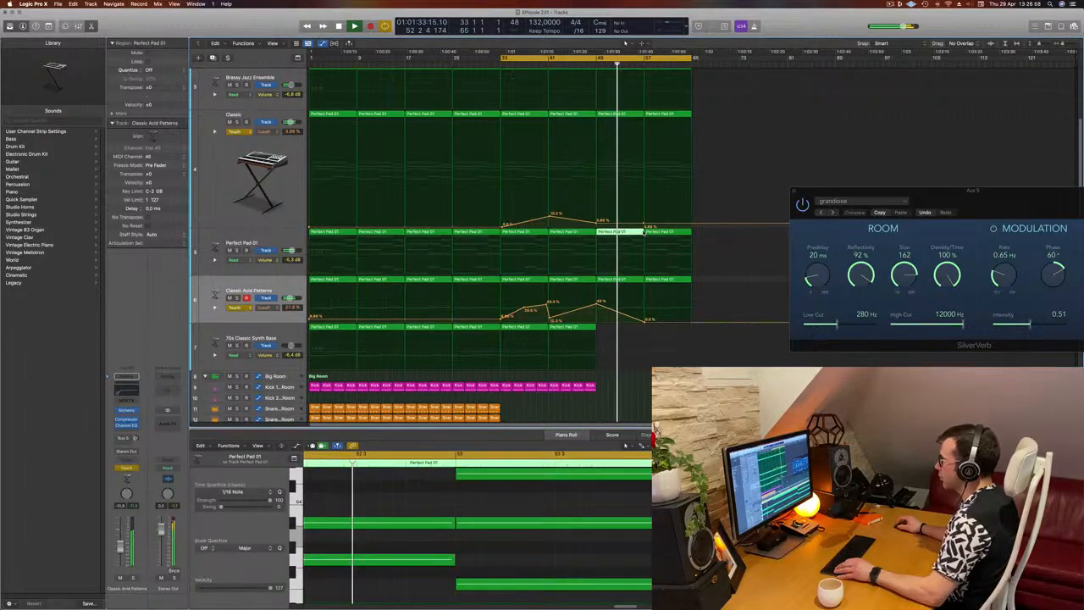
left_click_drag(644, 224, 644, 227)
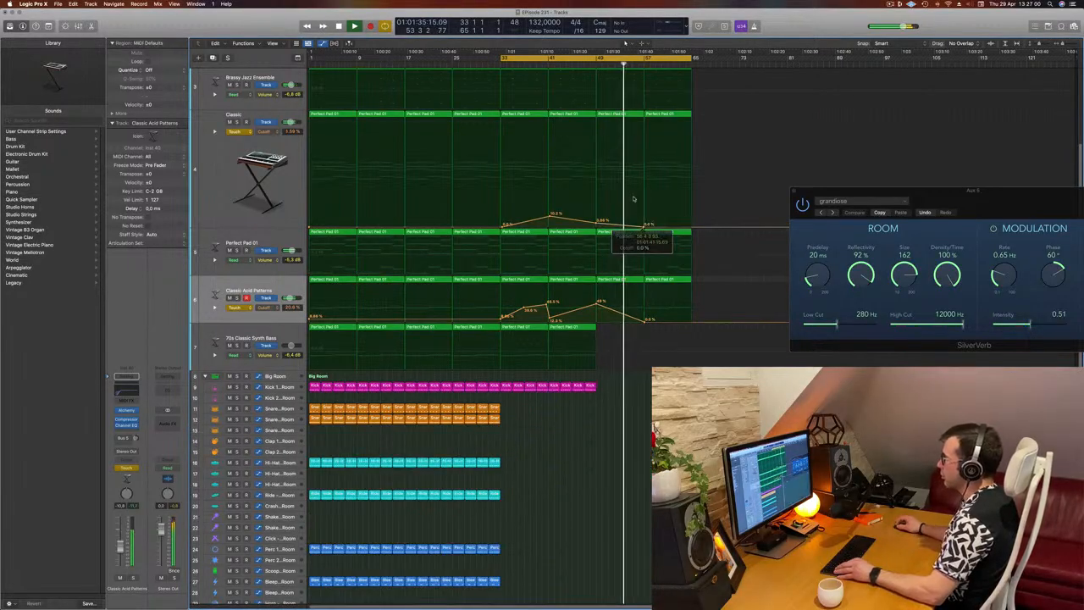
Delete the two Brassy Jazz Ensemble regions from bar 49 to the end of the arrangement
scroll(666, 155, "up", 3)
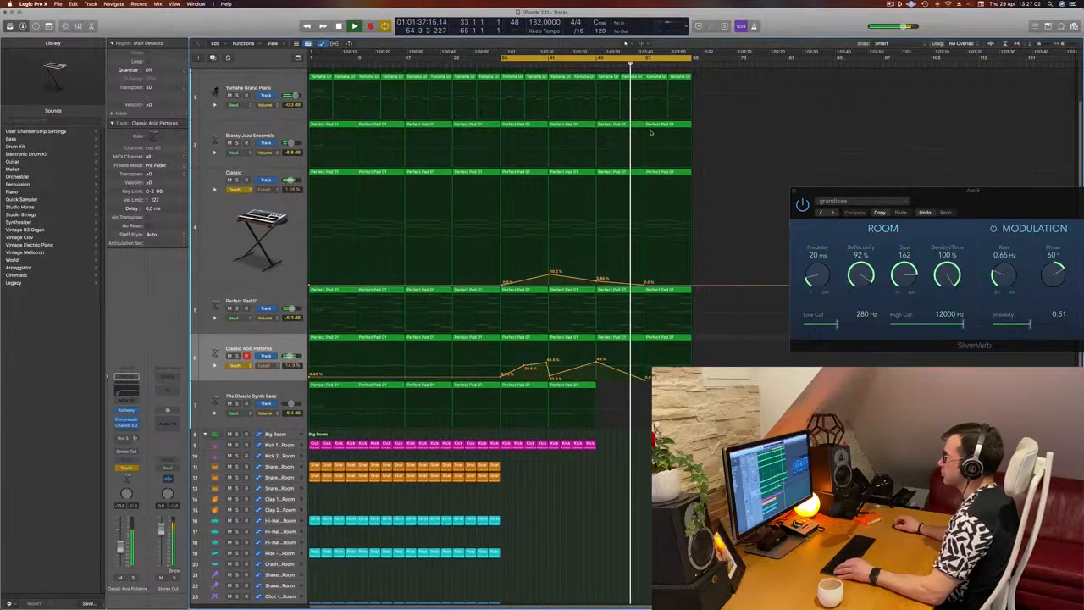
left_click_drag(702, 124, 631, 128)
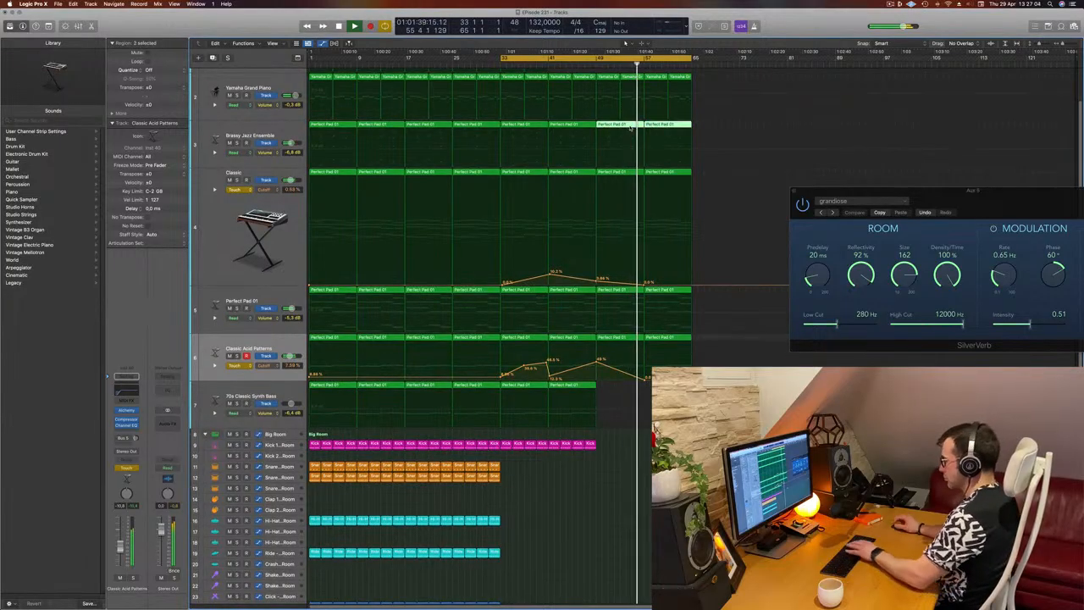
key("BackSpace")
Extend the Classic track's Cutoff curve from bar 57, rising to about 14 % at bar 65
scroll(596, 130, "up", 1)
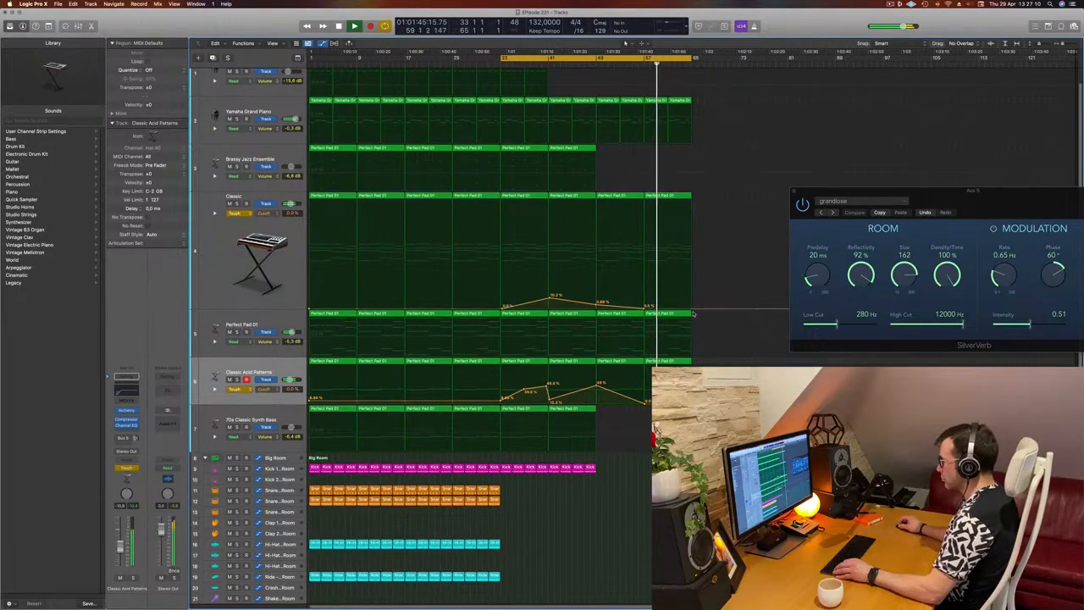
left_click_drag(693, 311, 693, 293)
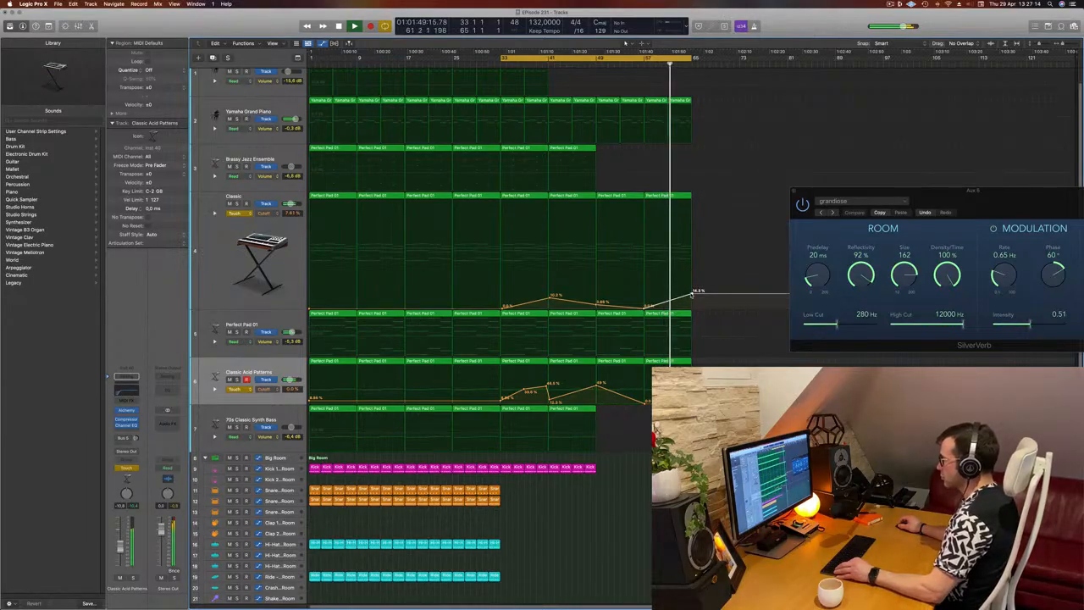